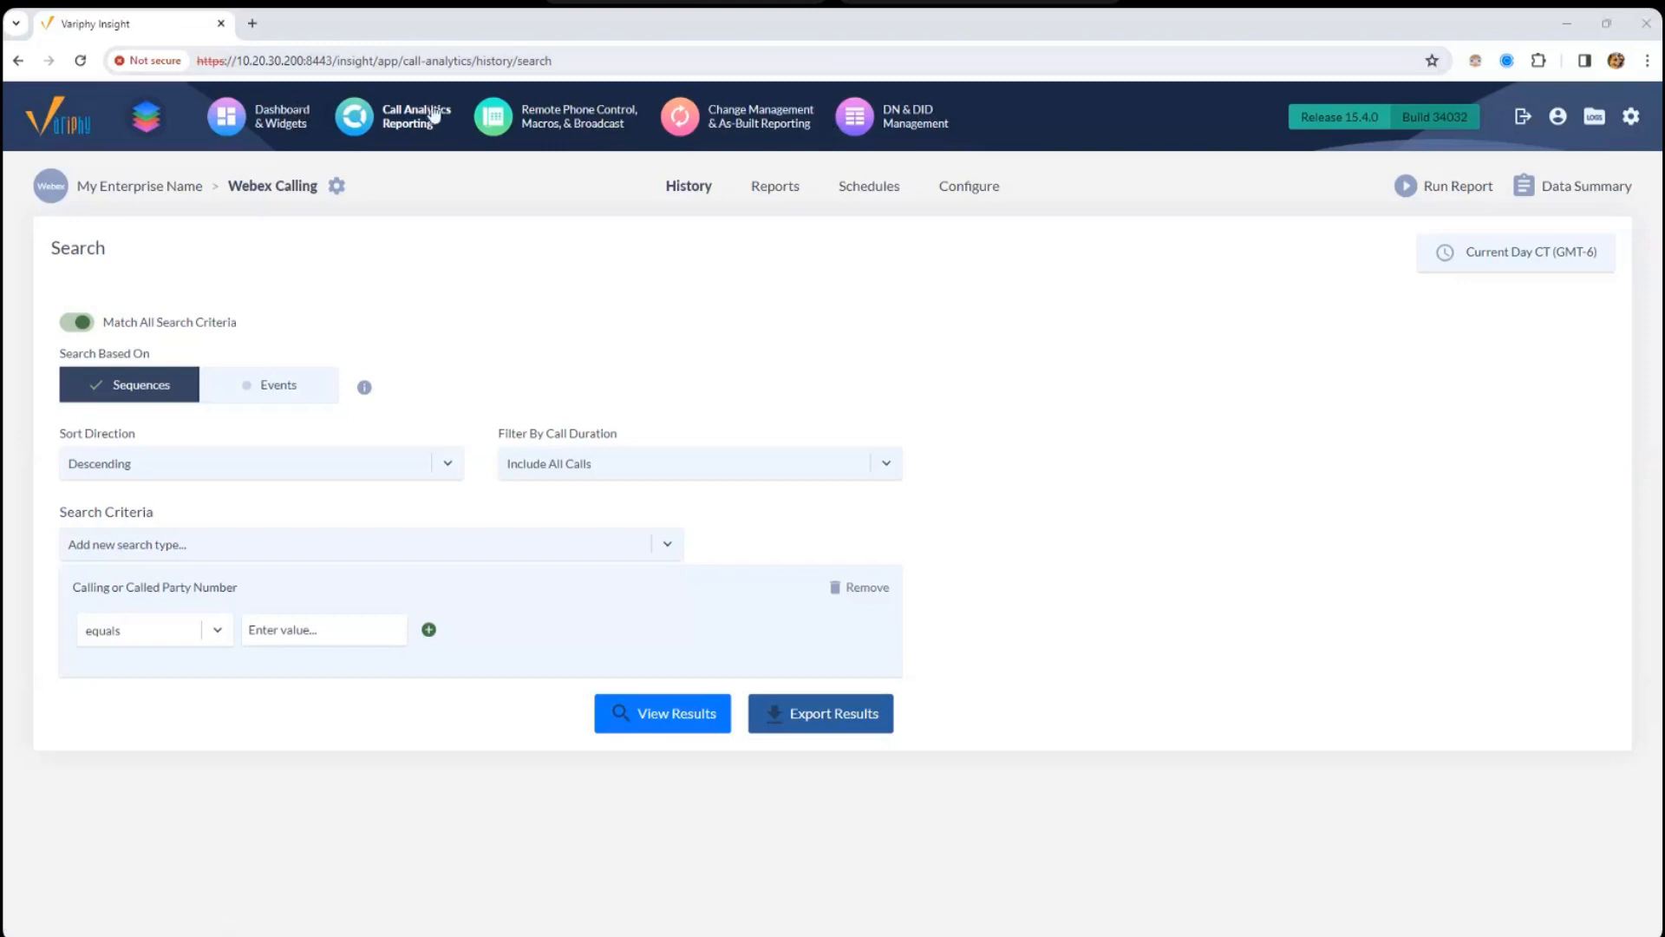
- Browse the launcher's platforms, trying Mexico City (CUCM), then keep Webex Calling (Webex)
click(155, 117)
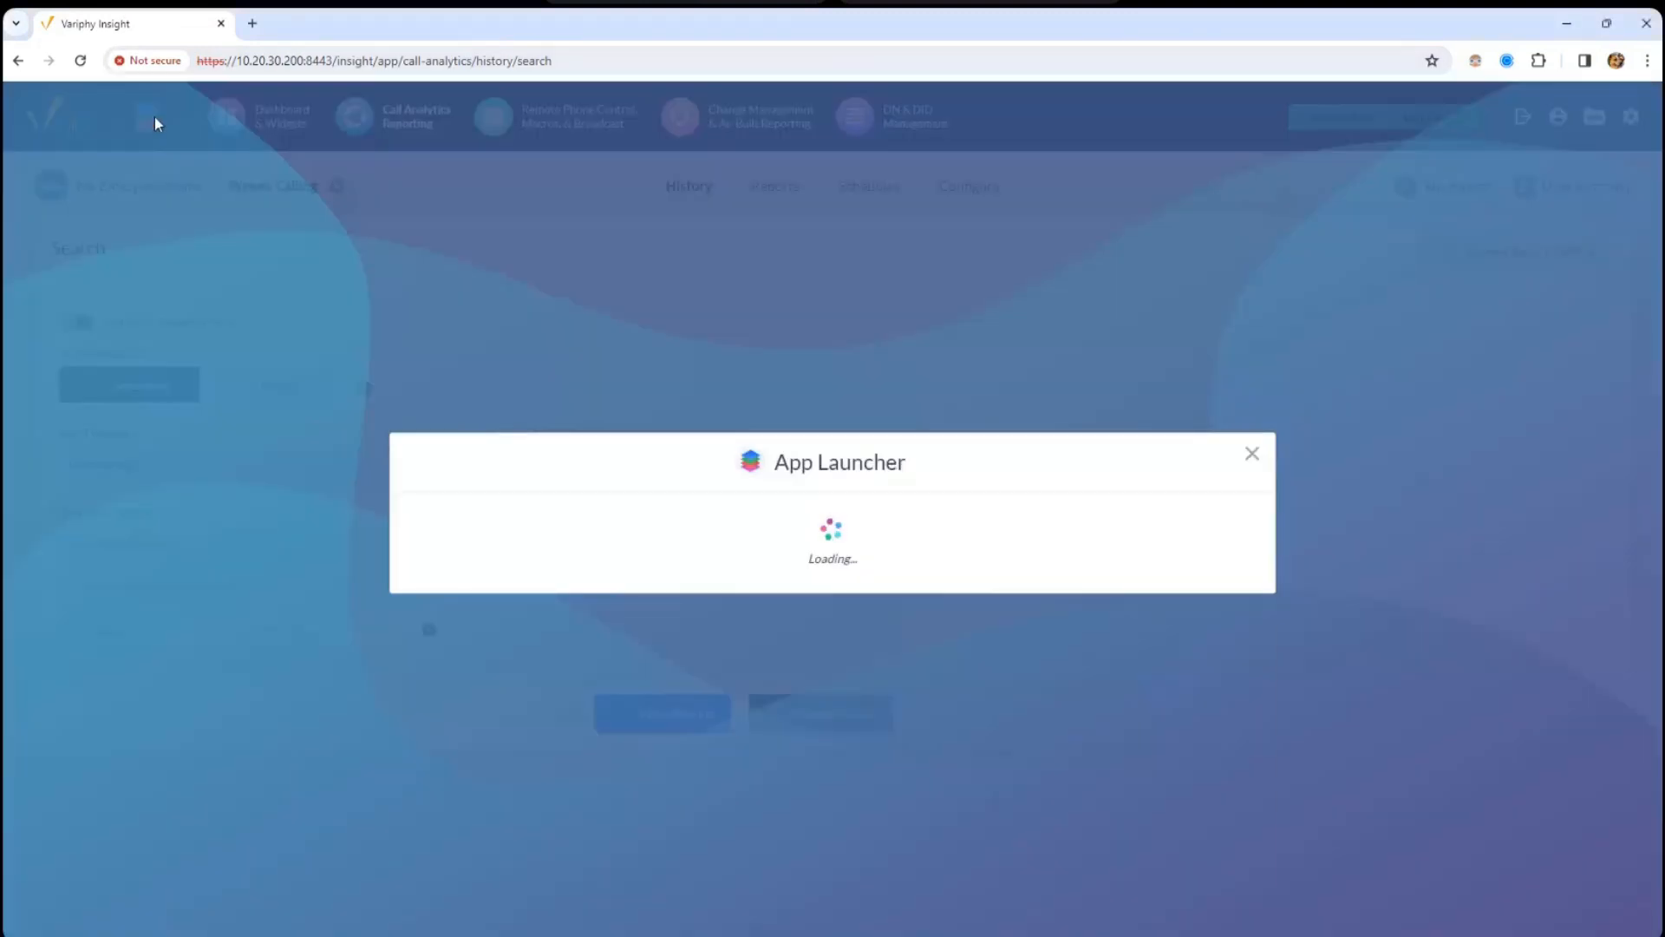
click(740, 268)
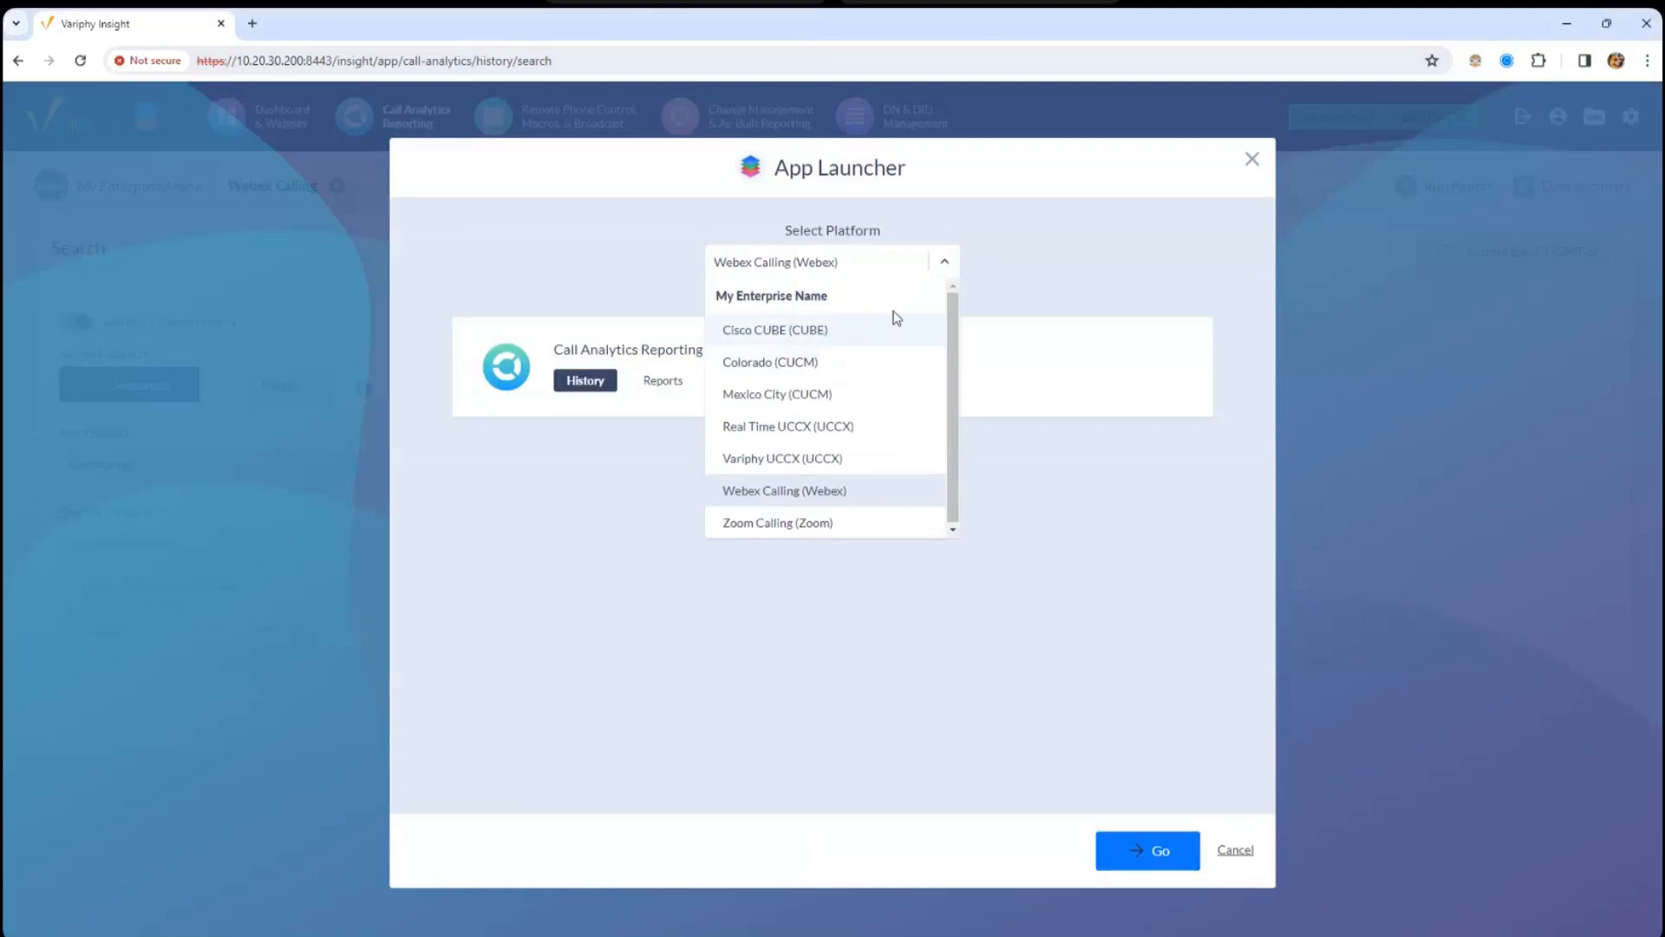
click(805, 493)
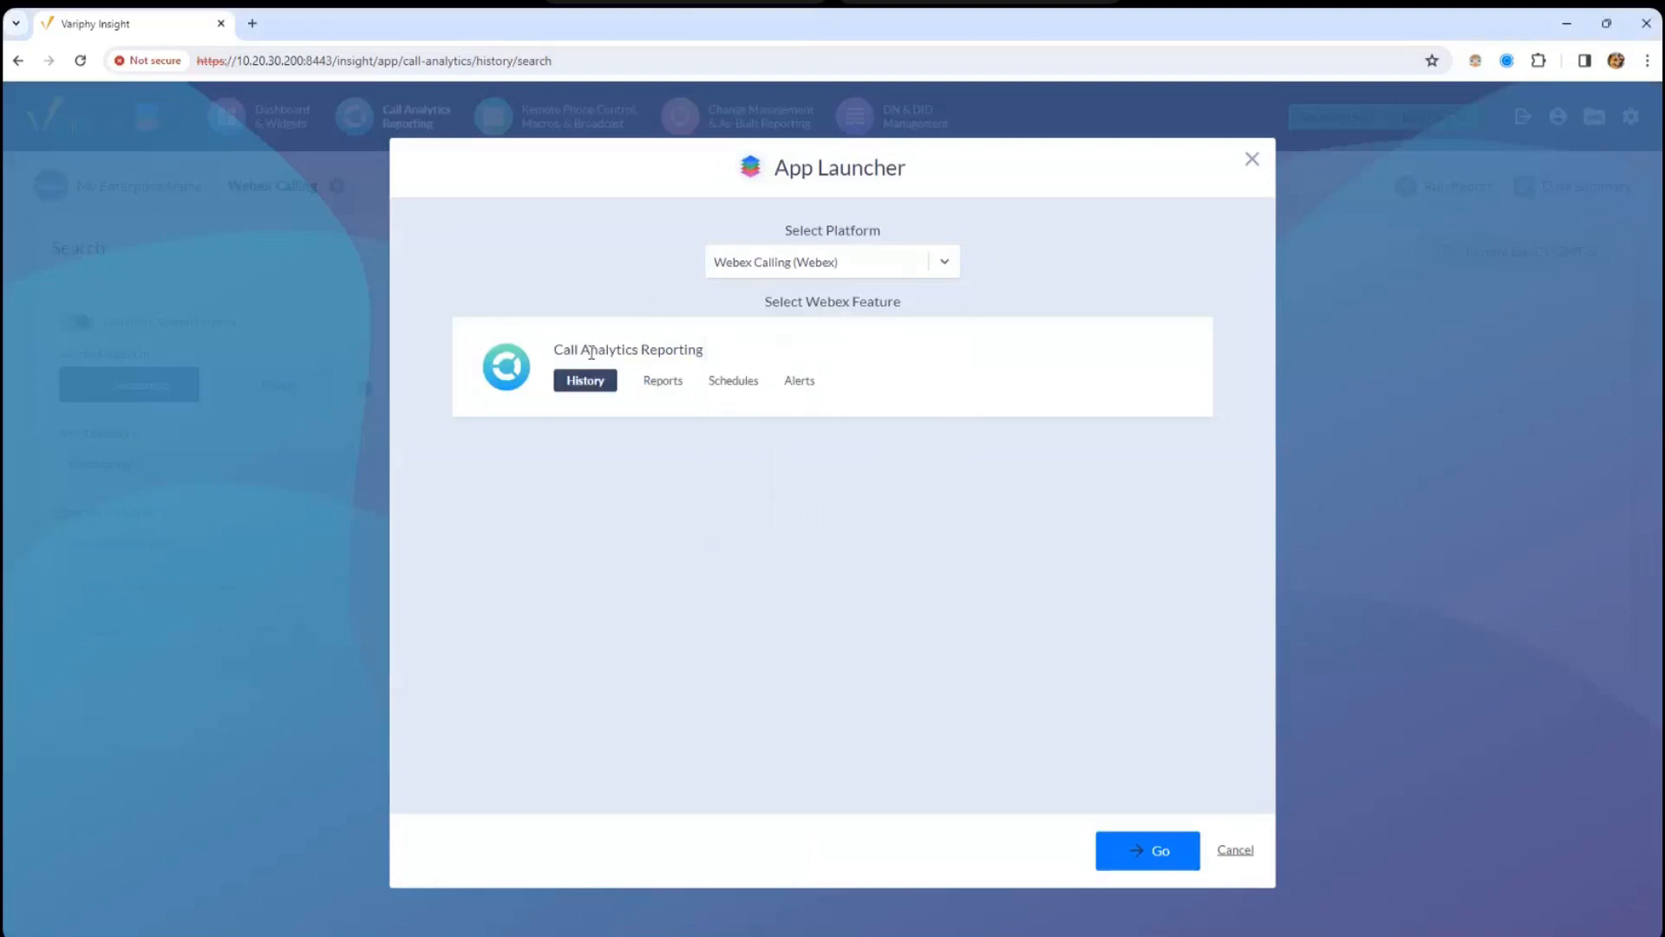
click(807, 261)
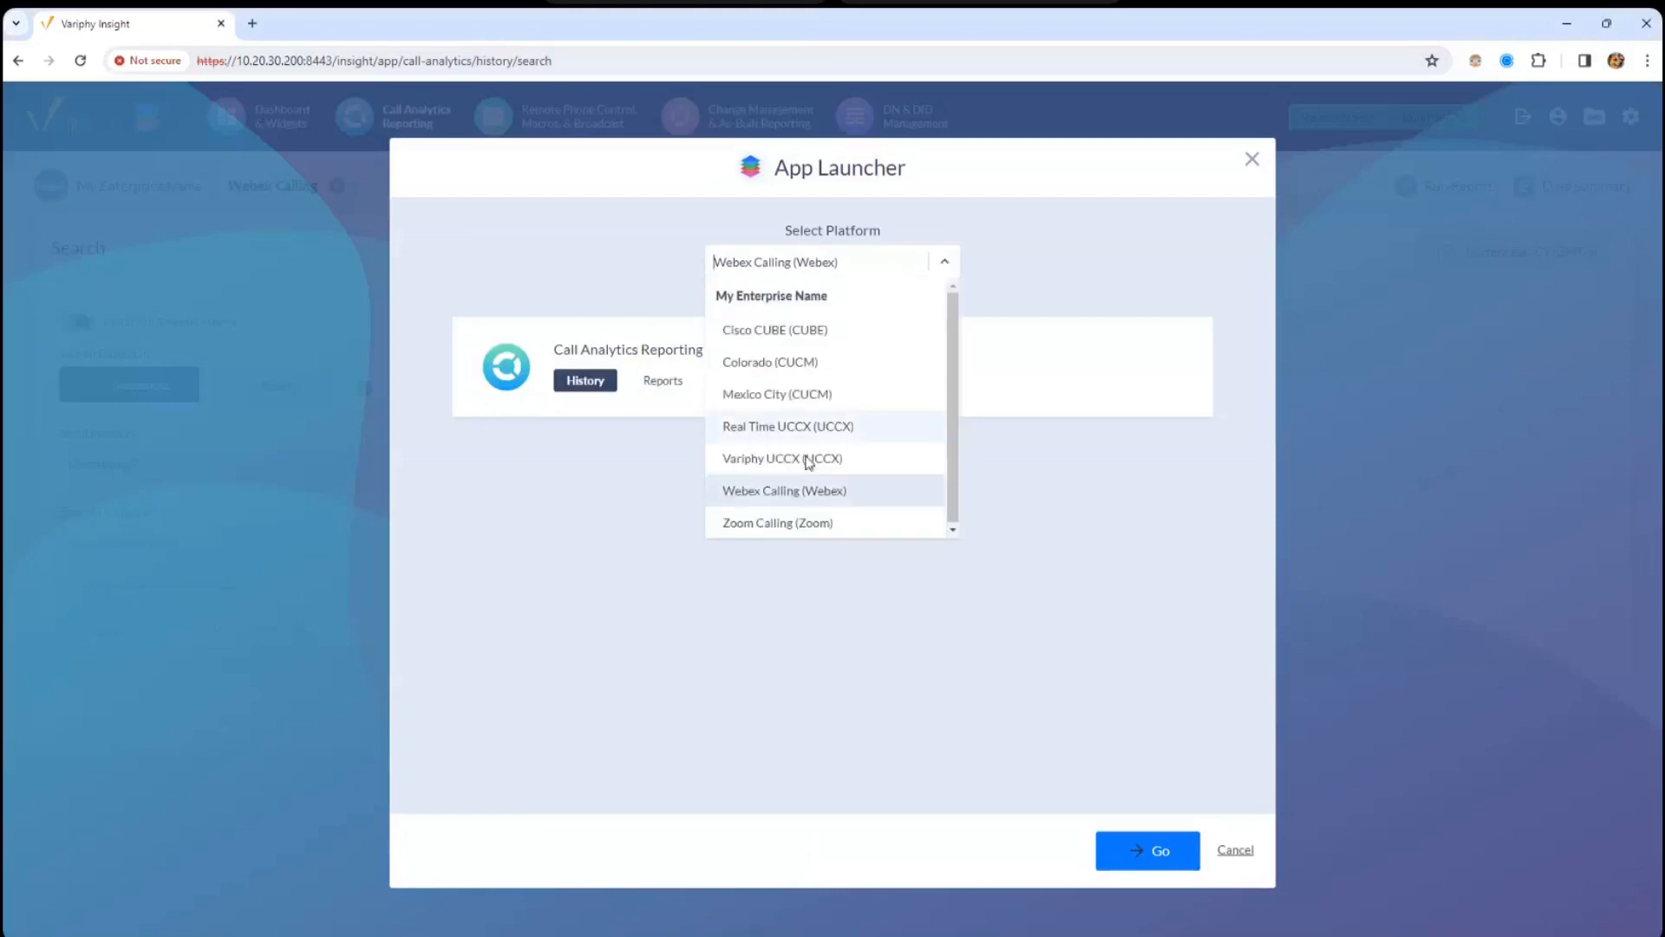
click(798, 392)
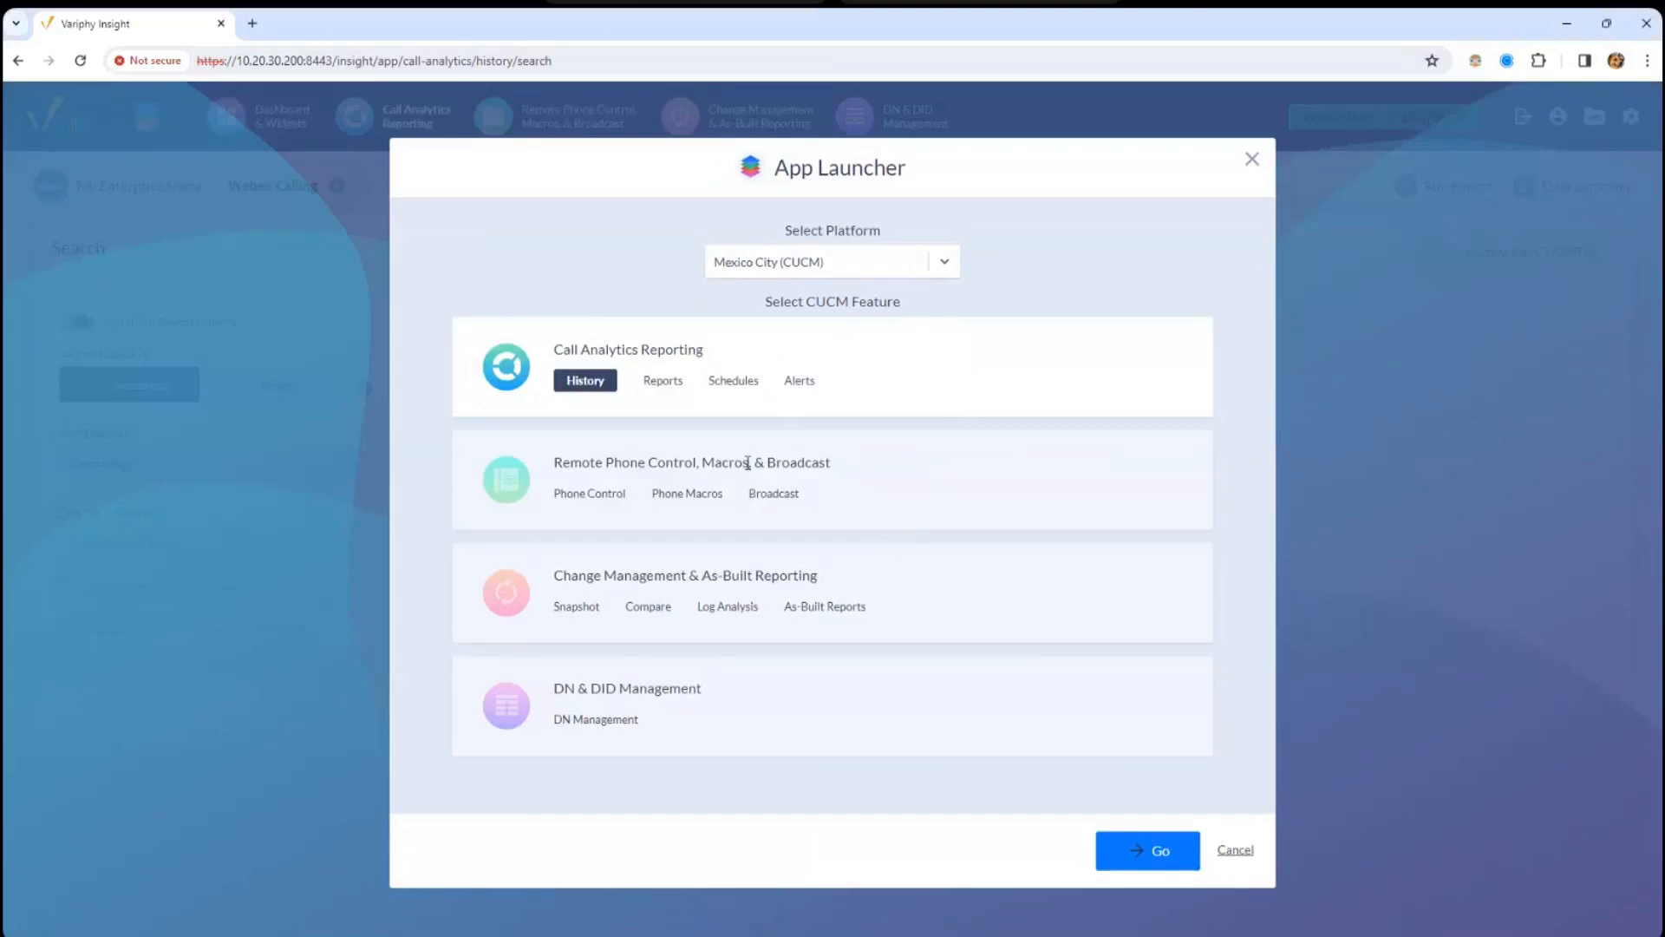
click(807, 265)
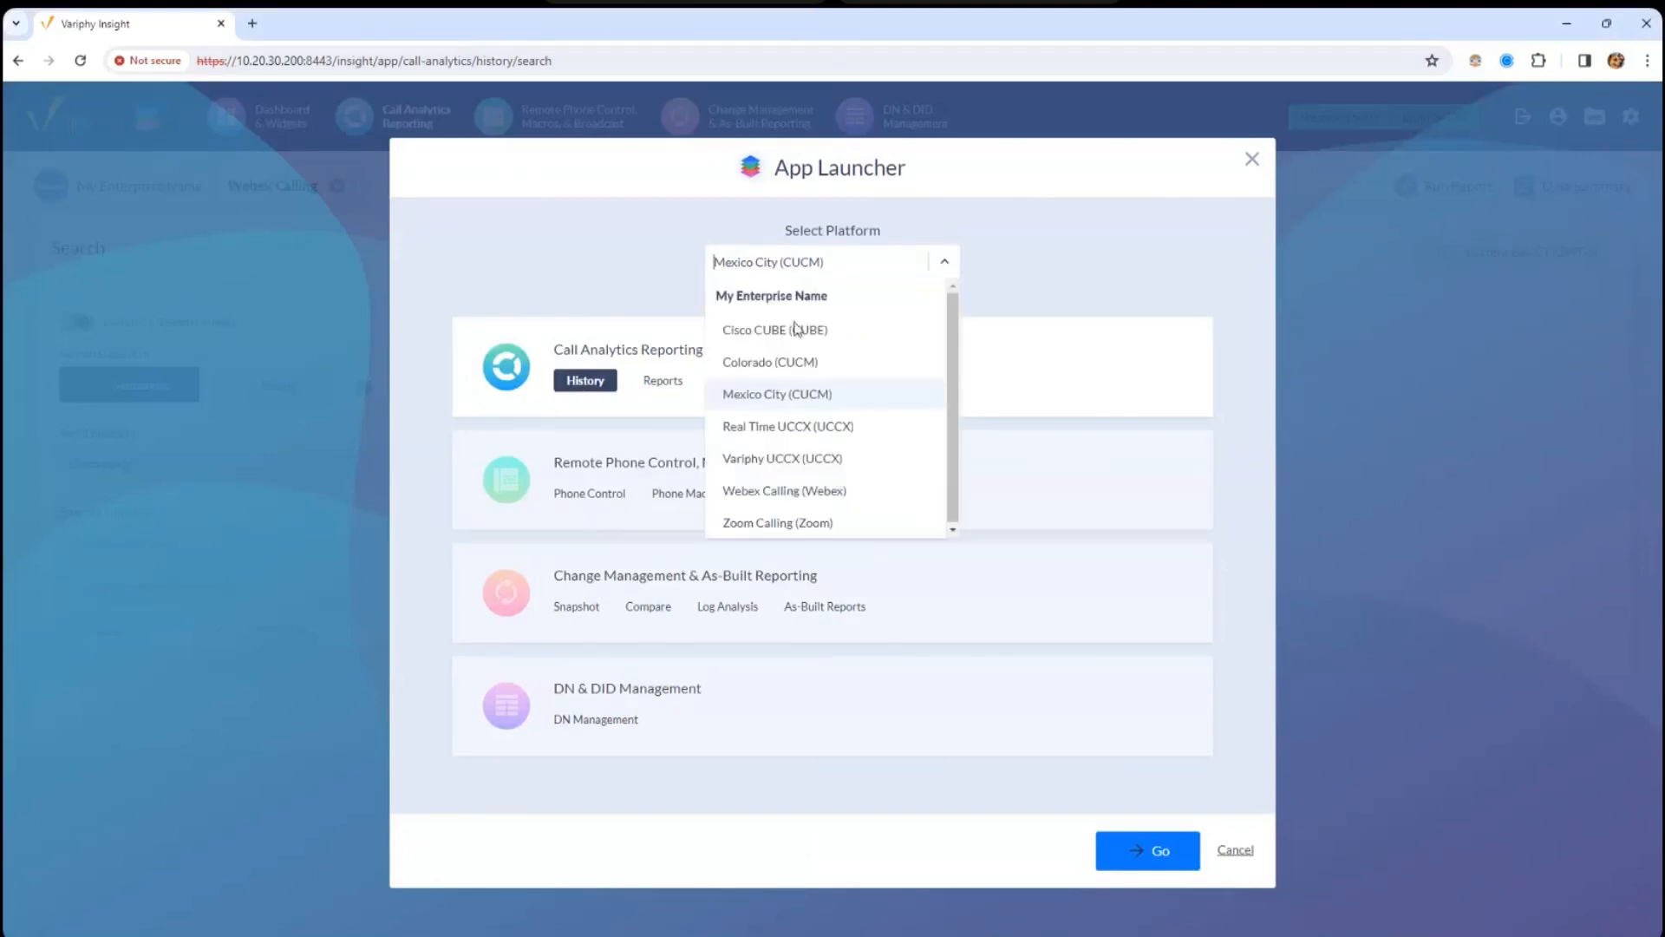
click(814, 490)
click(1252, 158)
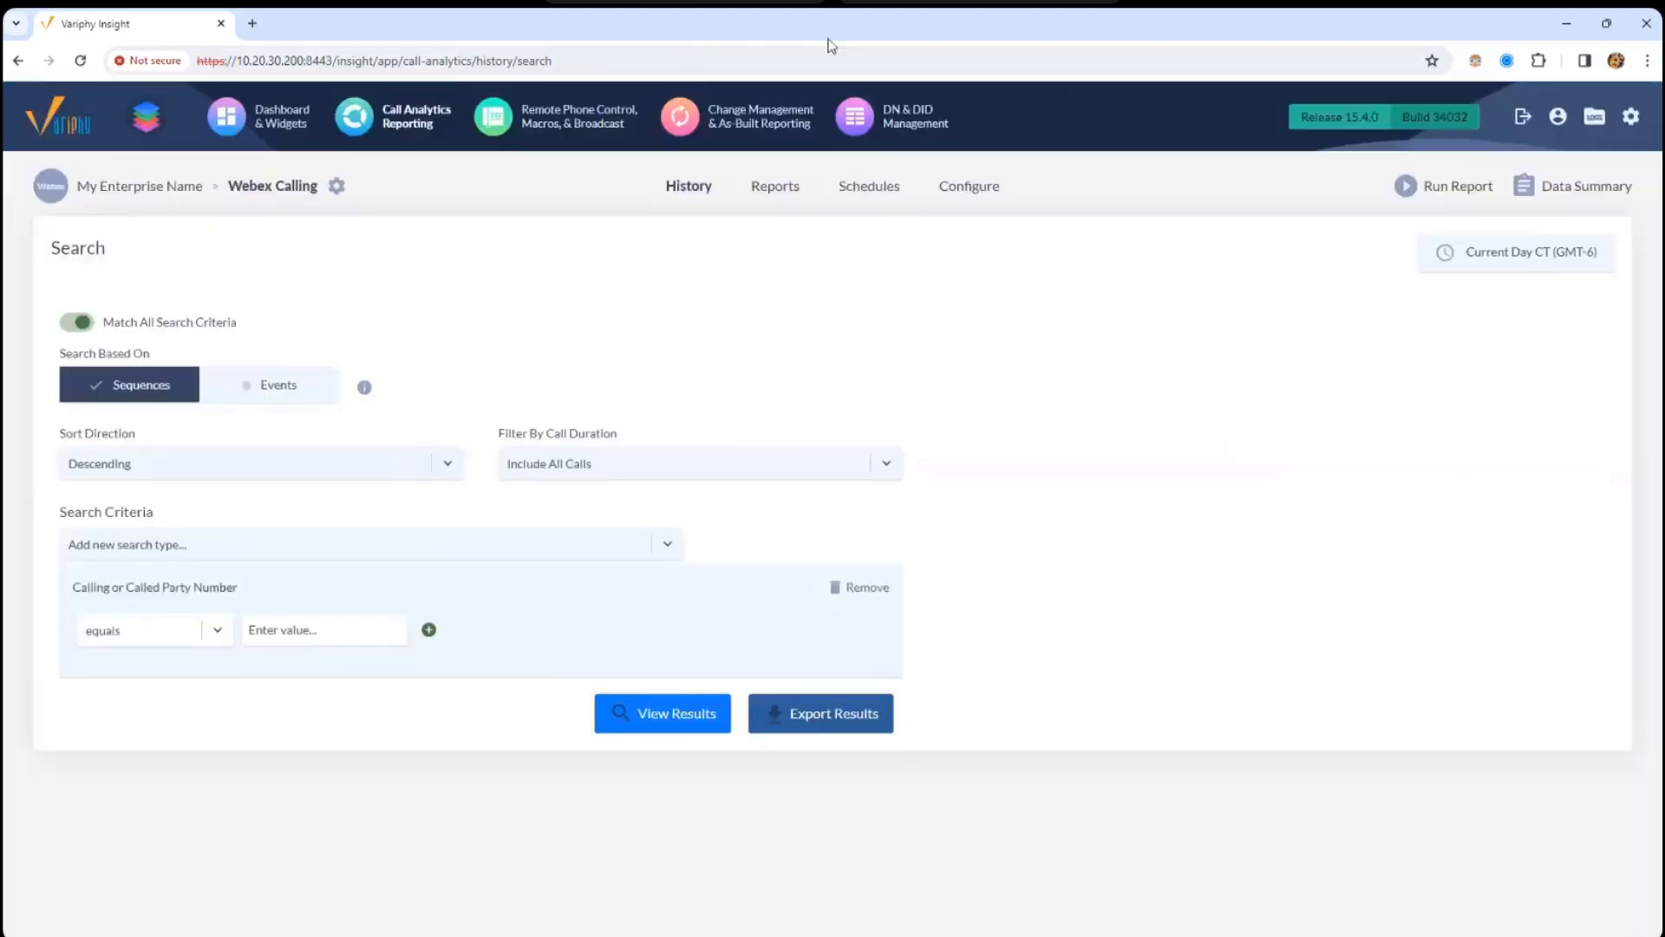
- Note the Release 15.4.0 version and bring up the personal account preferences
drag(1296, 117, 1396, 126)
mouse_move(1630, 120)
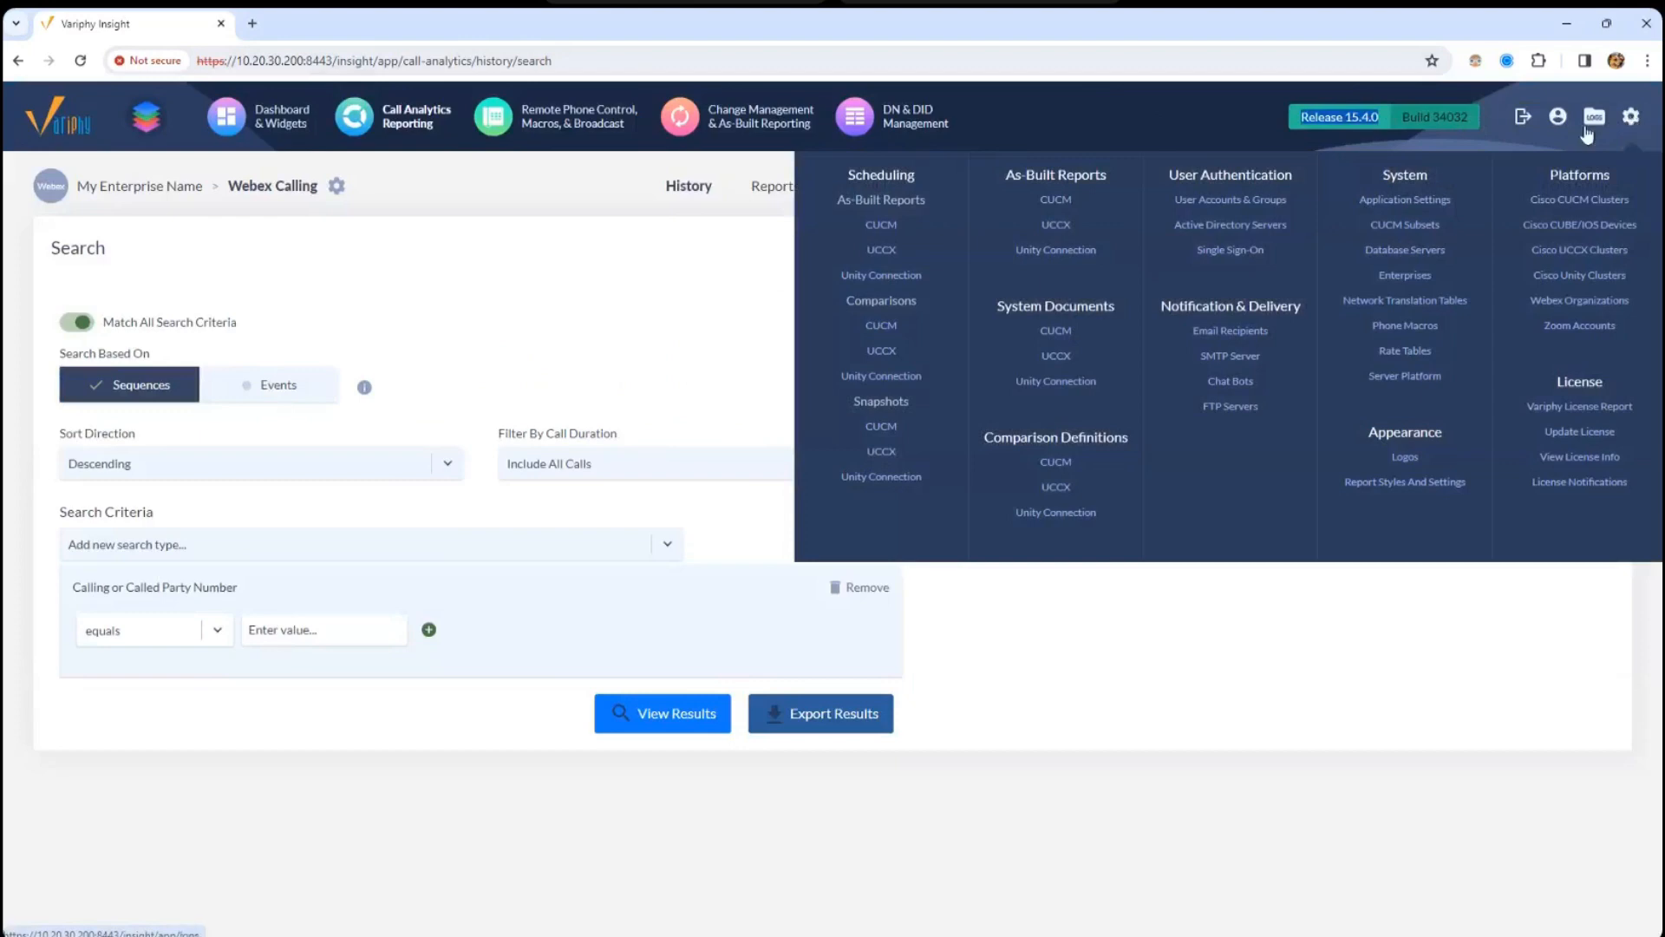
click(1558, 116)
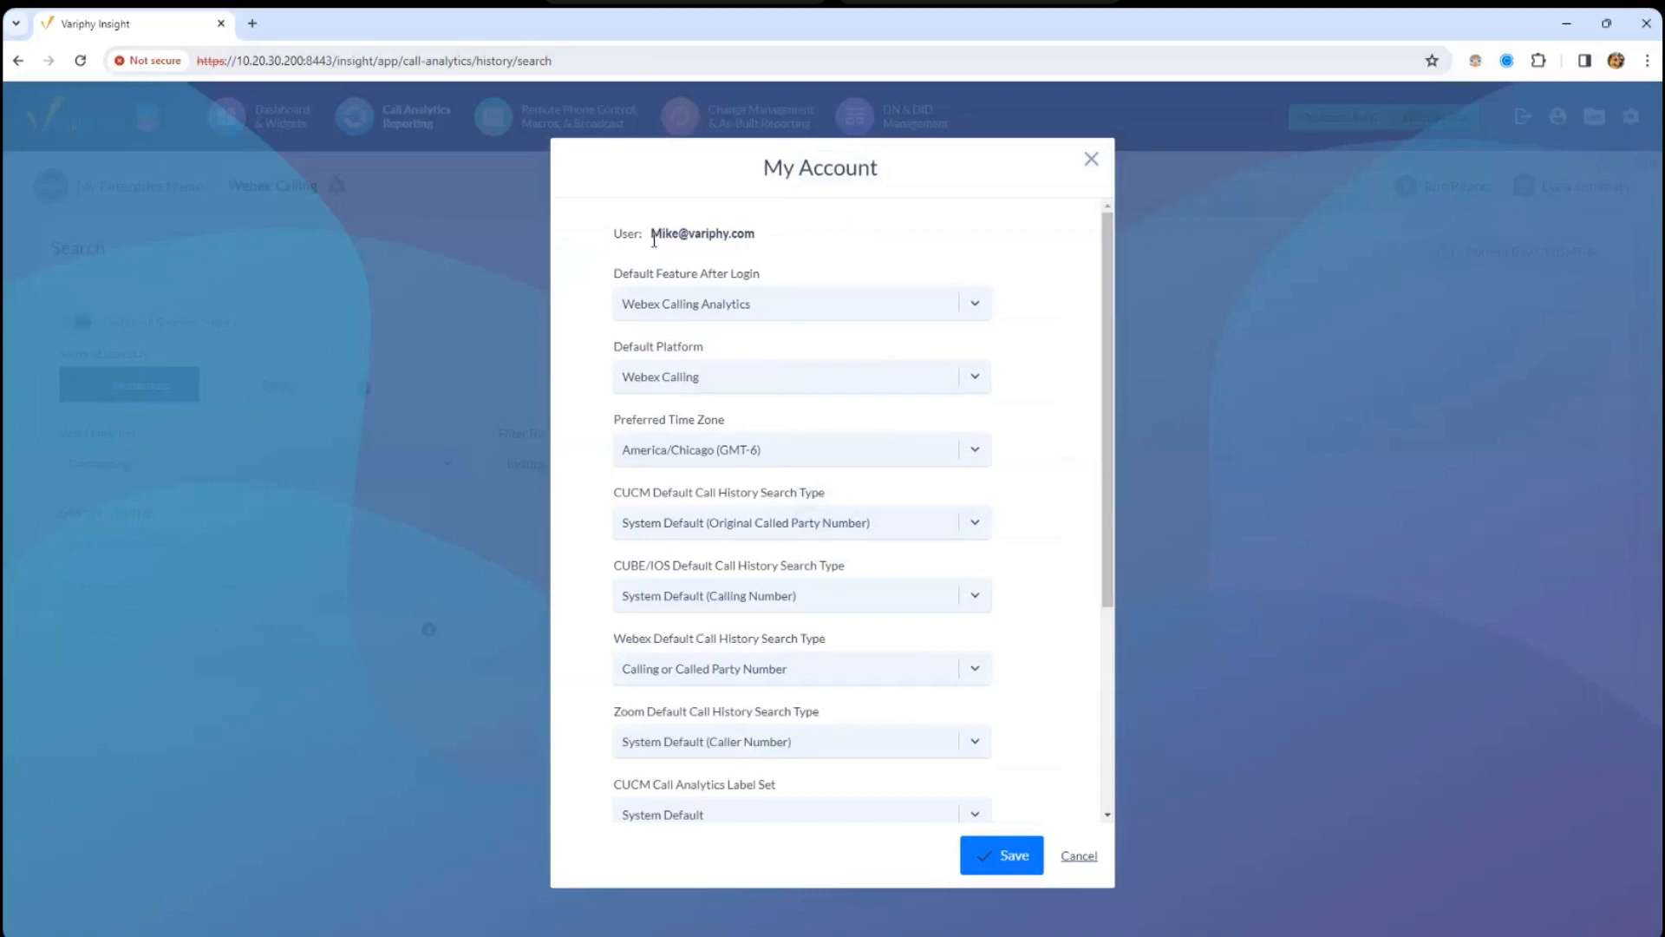
drag(621, 256, 691, 278)
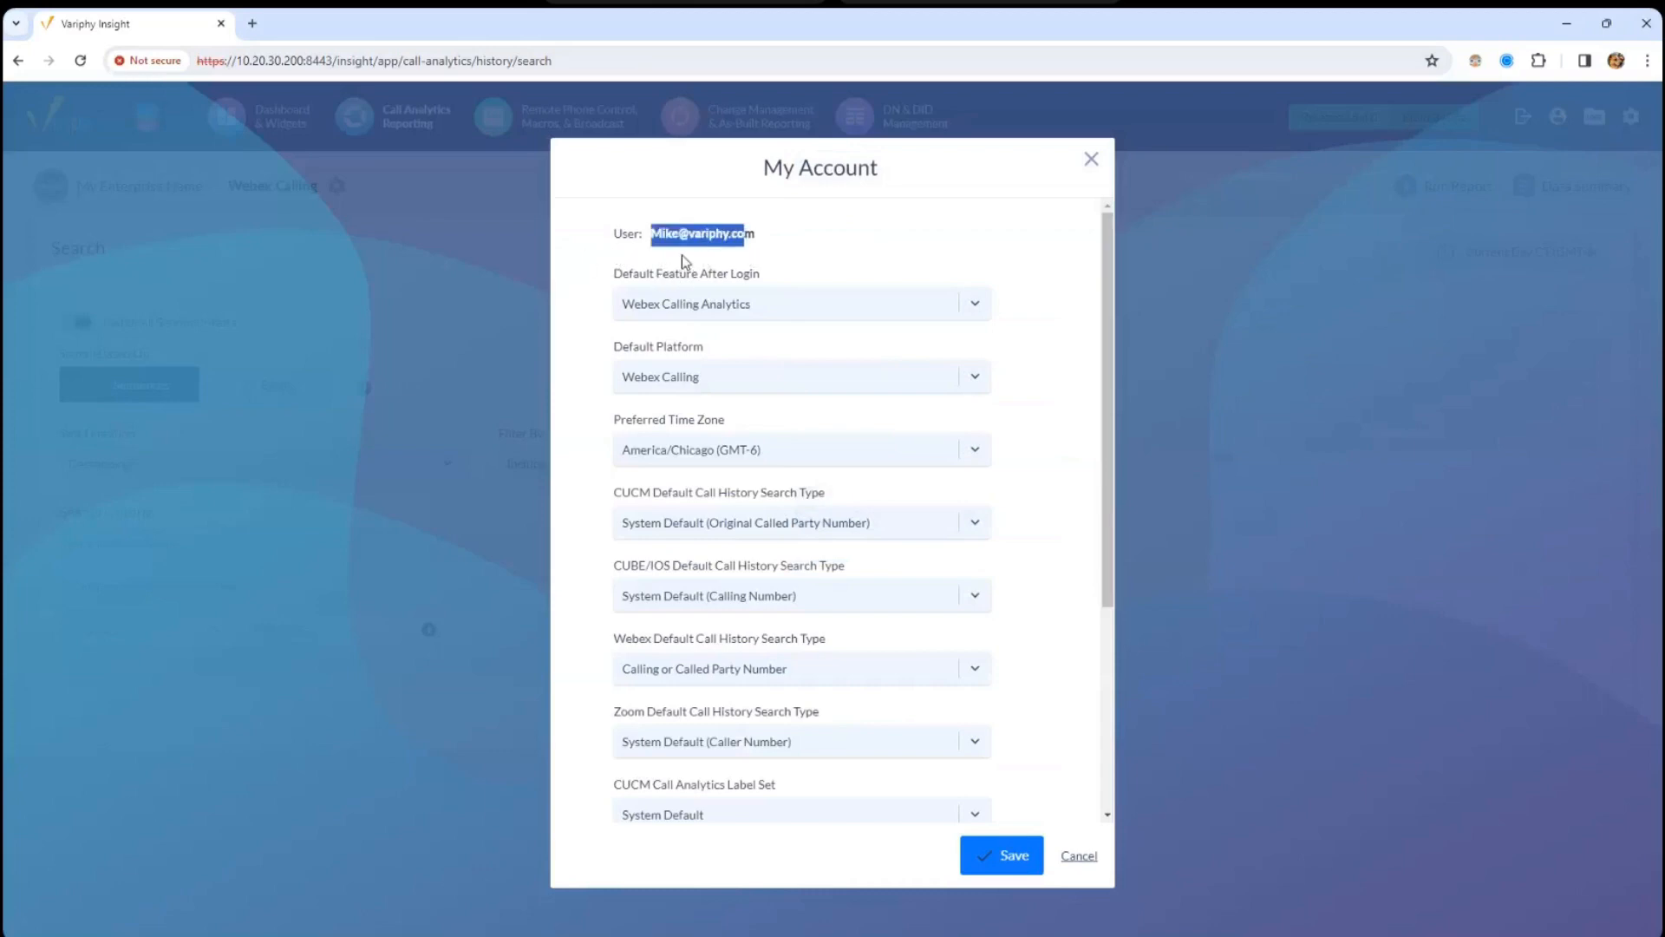
click(683, 257)
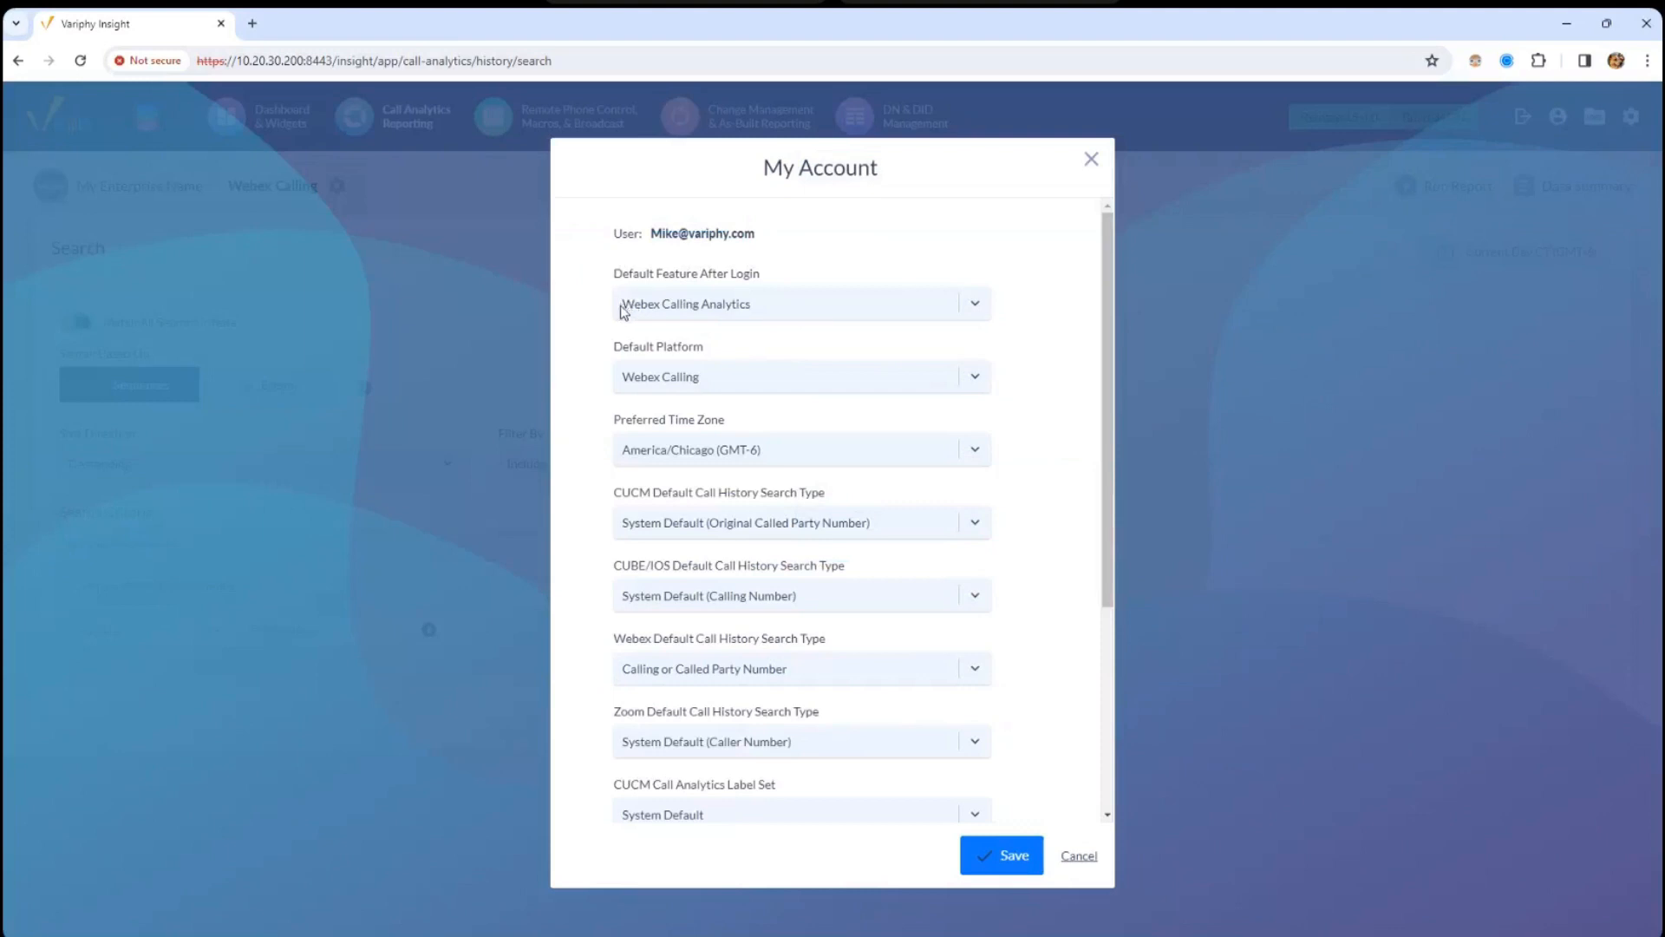
- Try CUCM Call Analytics as the default feature after login, then restore Webex Calling Analytics
drag(613, 273, 775, 276)
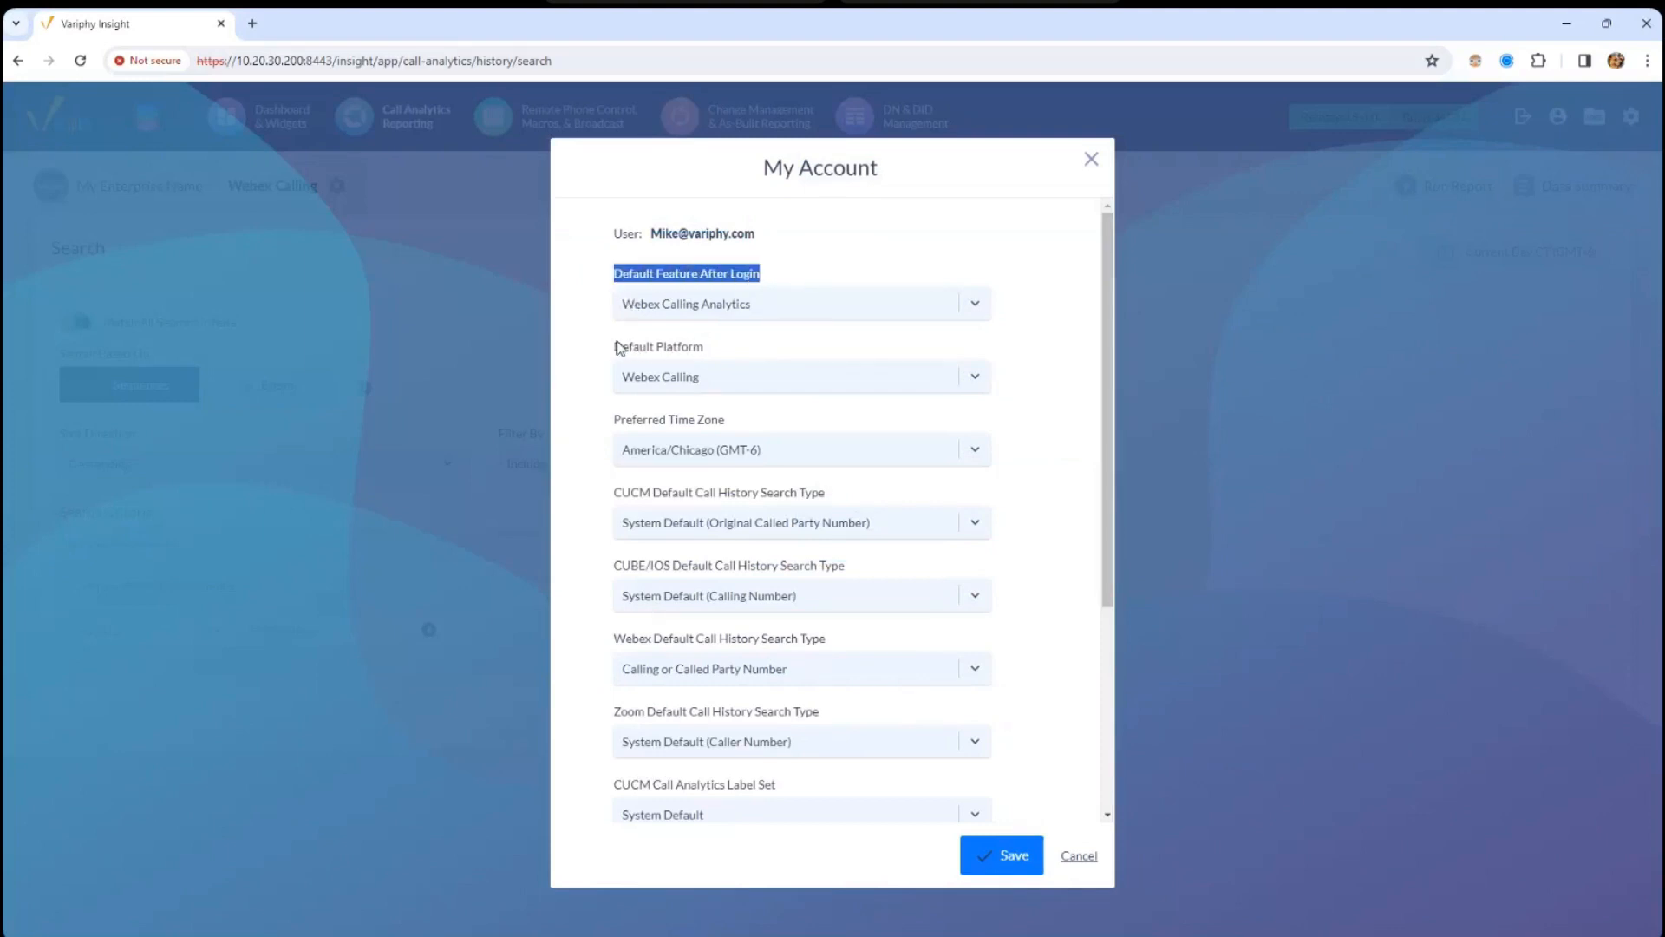
drag(615, 346, 716, 350)
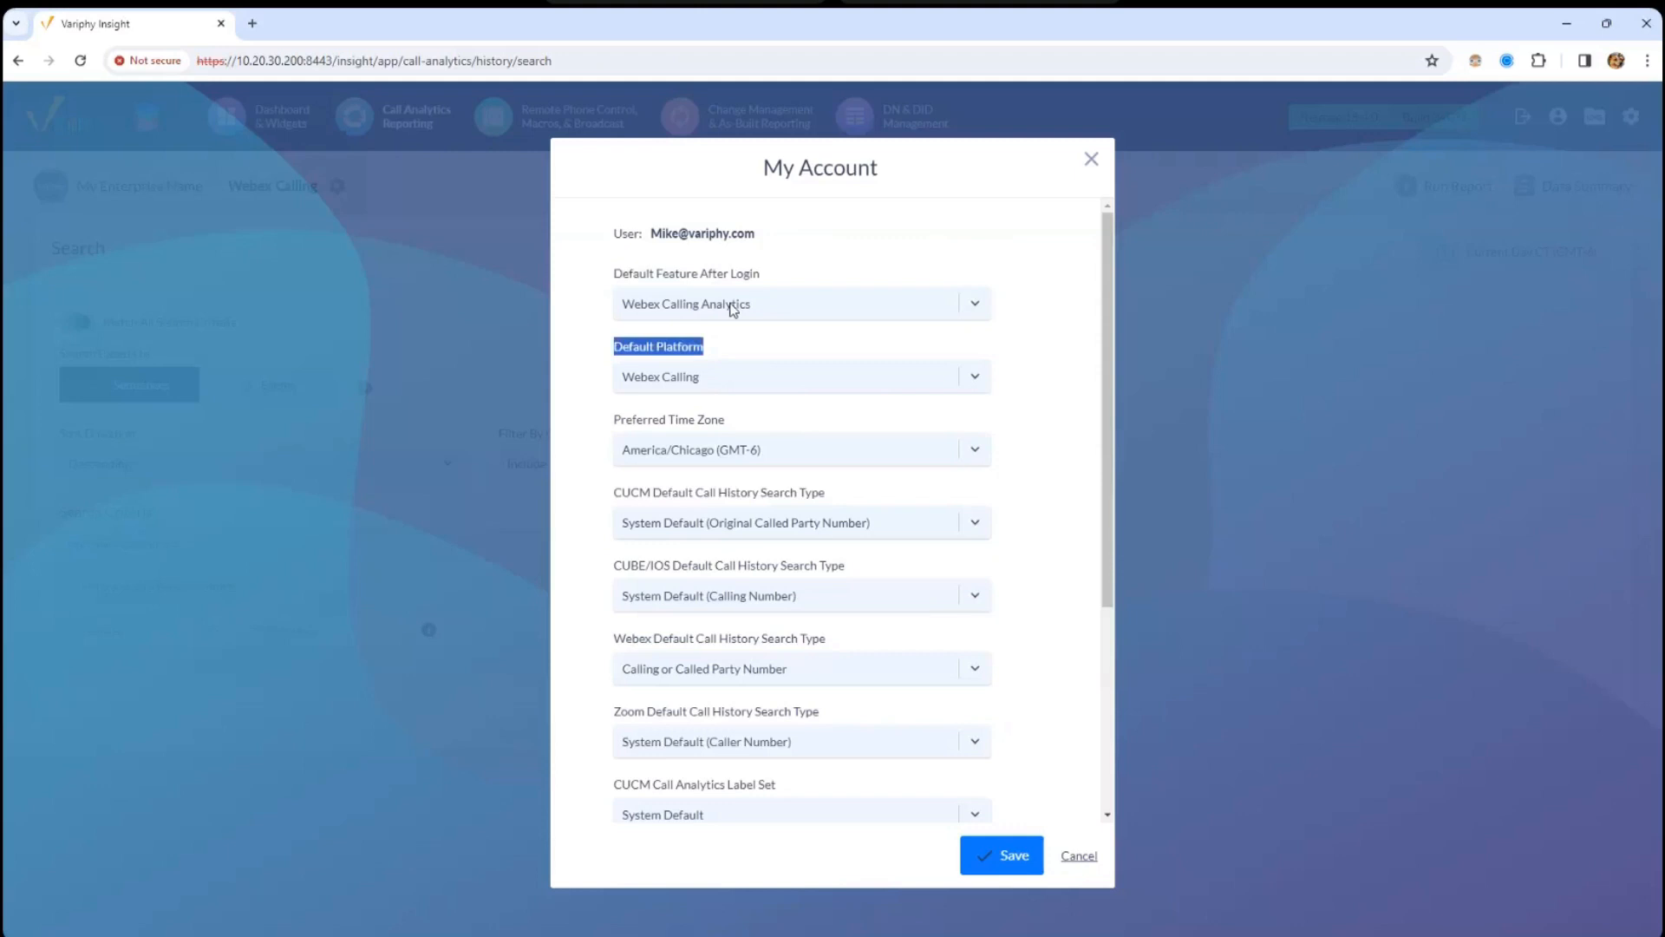
drag(616, 272, 758, 309)
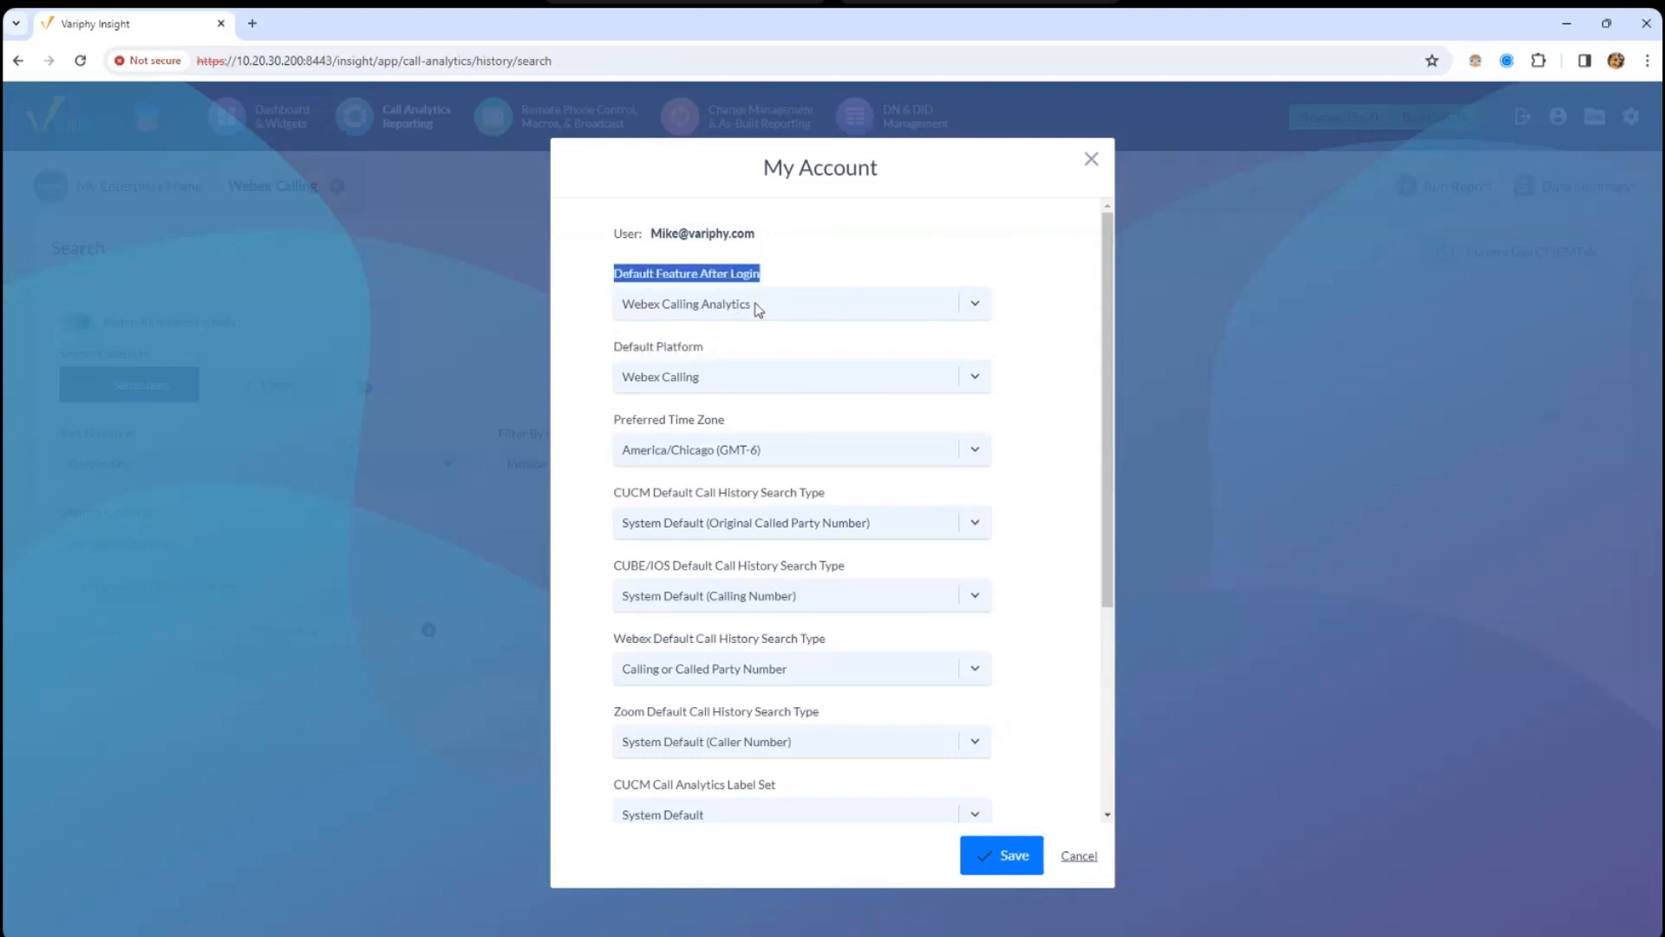
click(664, 314)
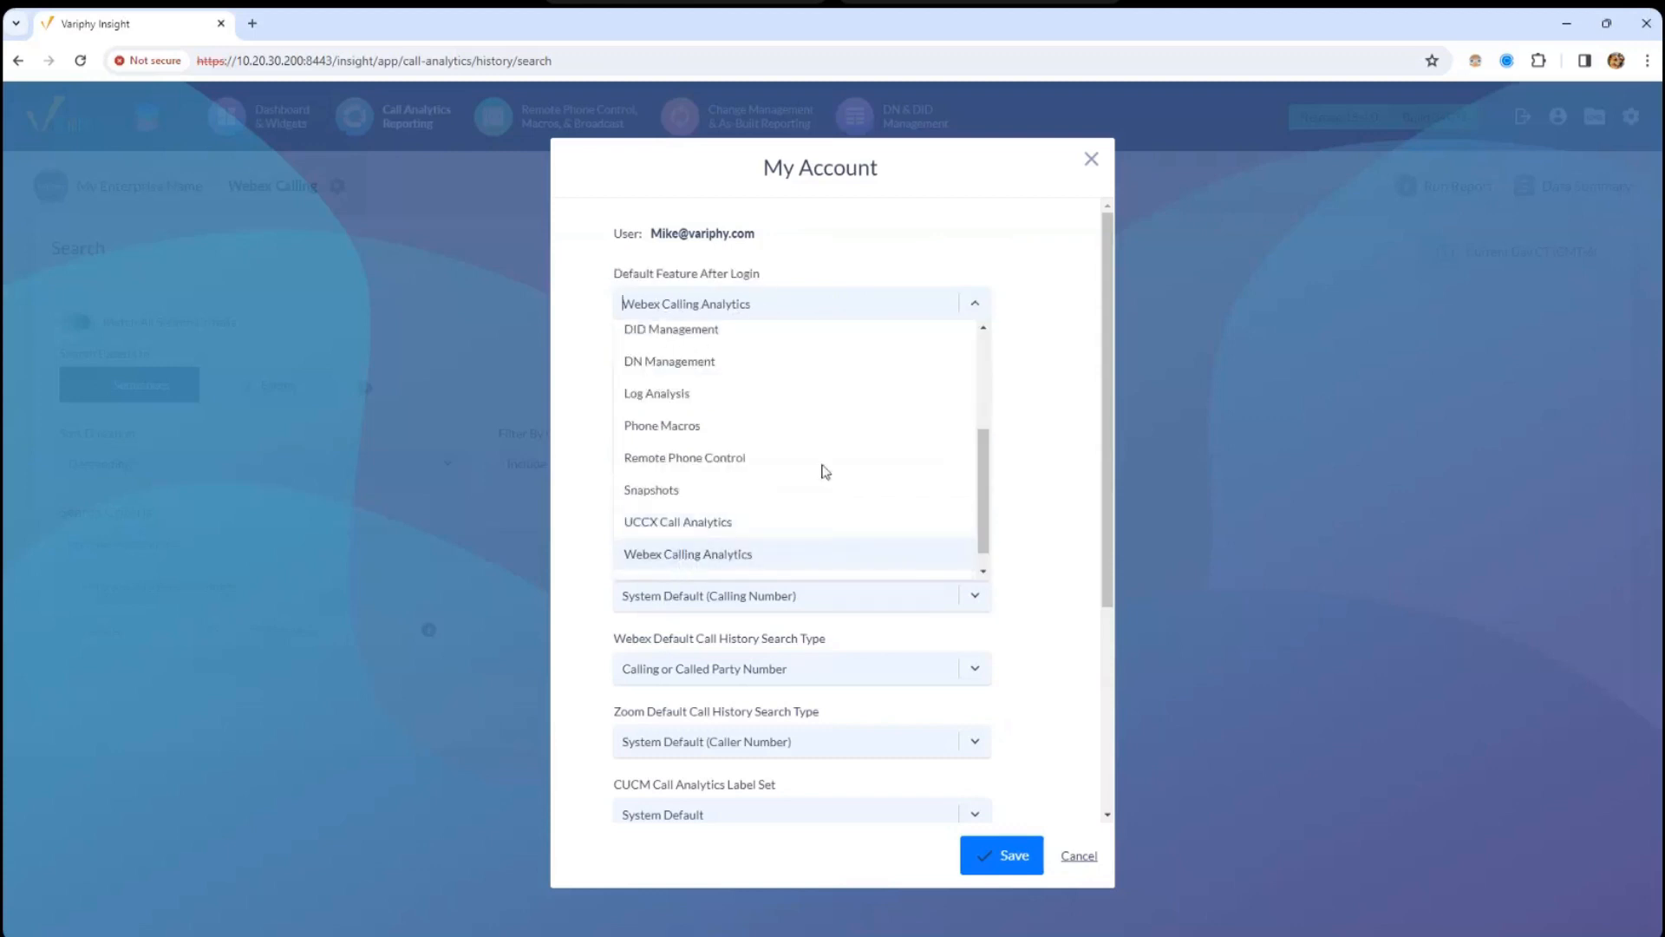
drag(982, 487, 985, 356)
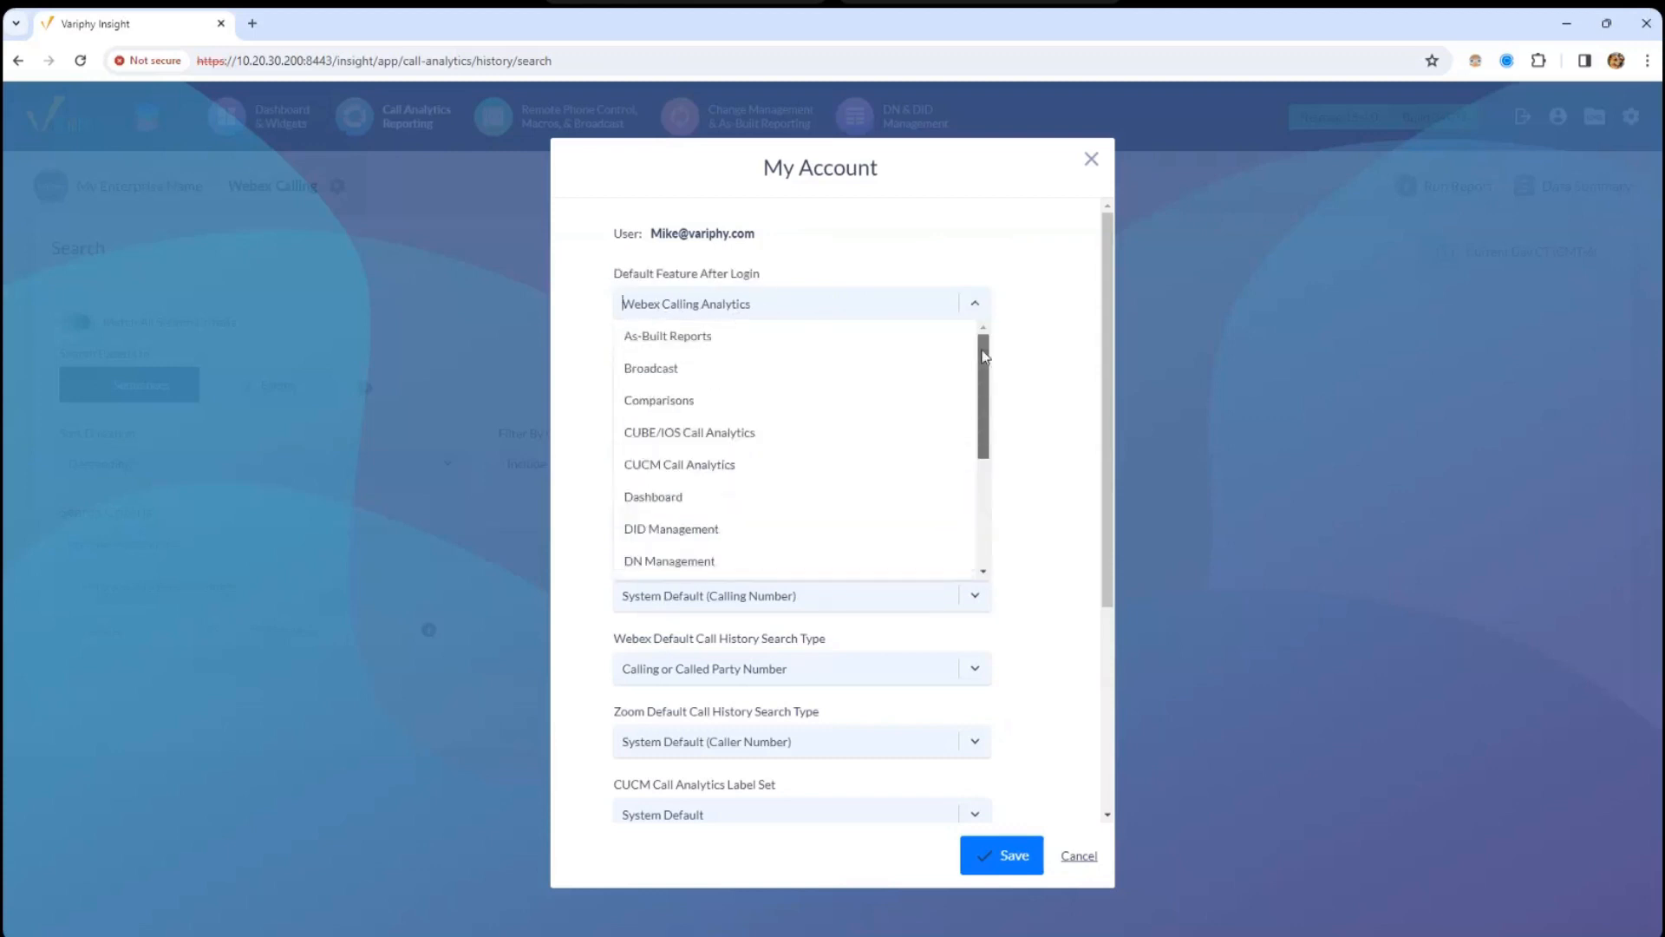
click(670, 465)
click(685, 310)
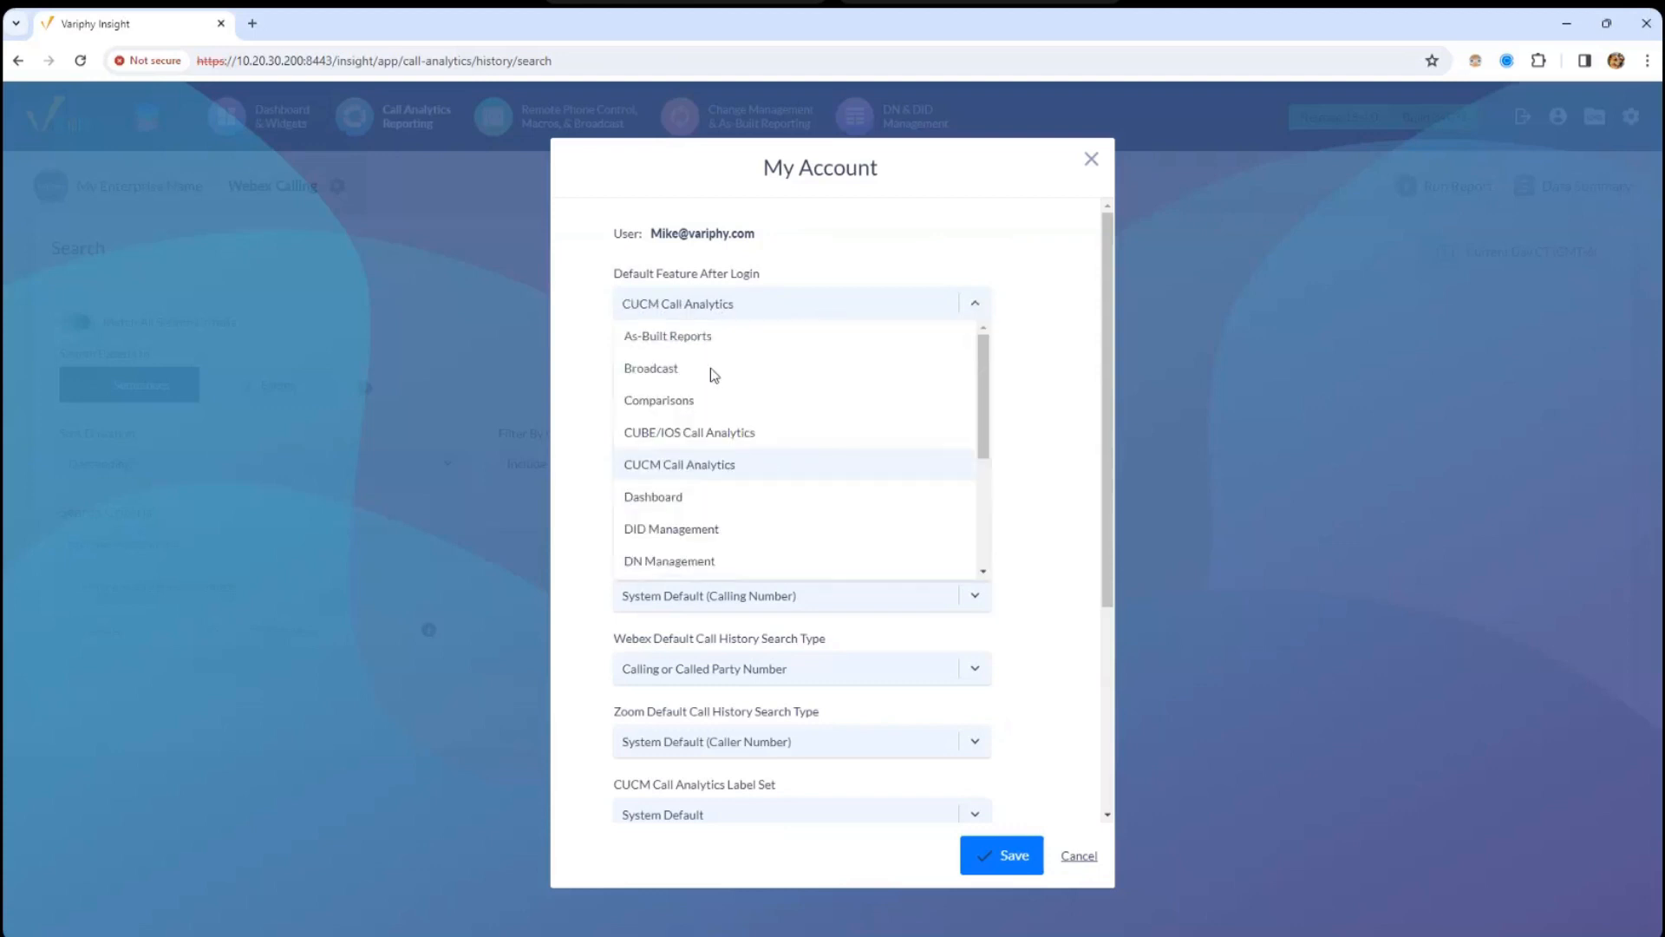
scroll(989, 547, down, 5)
click(699, 530)
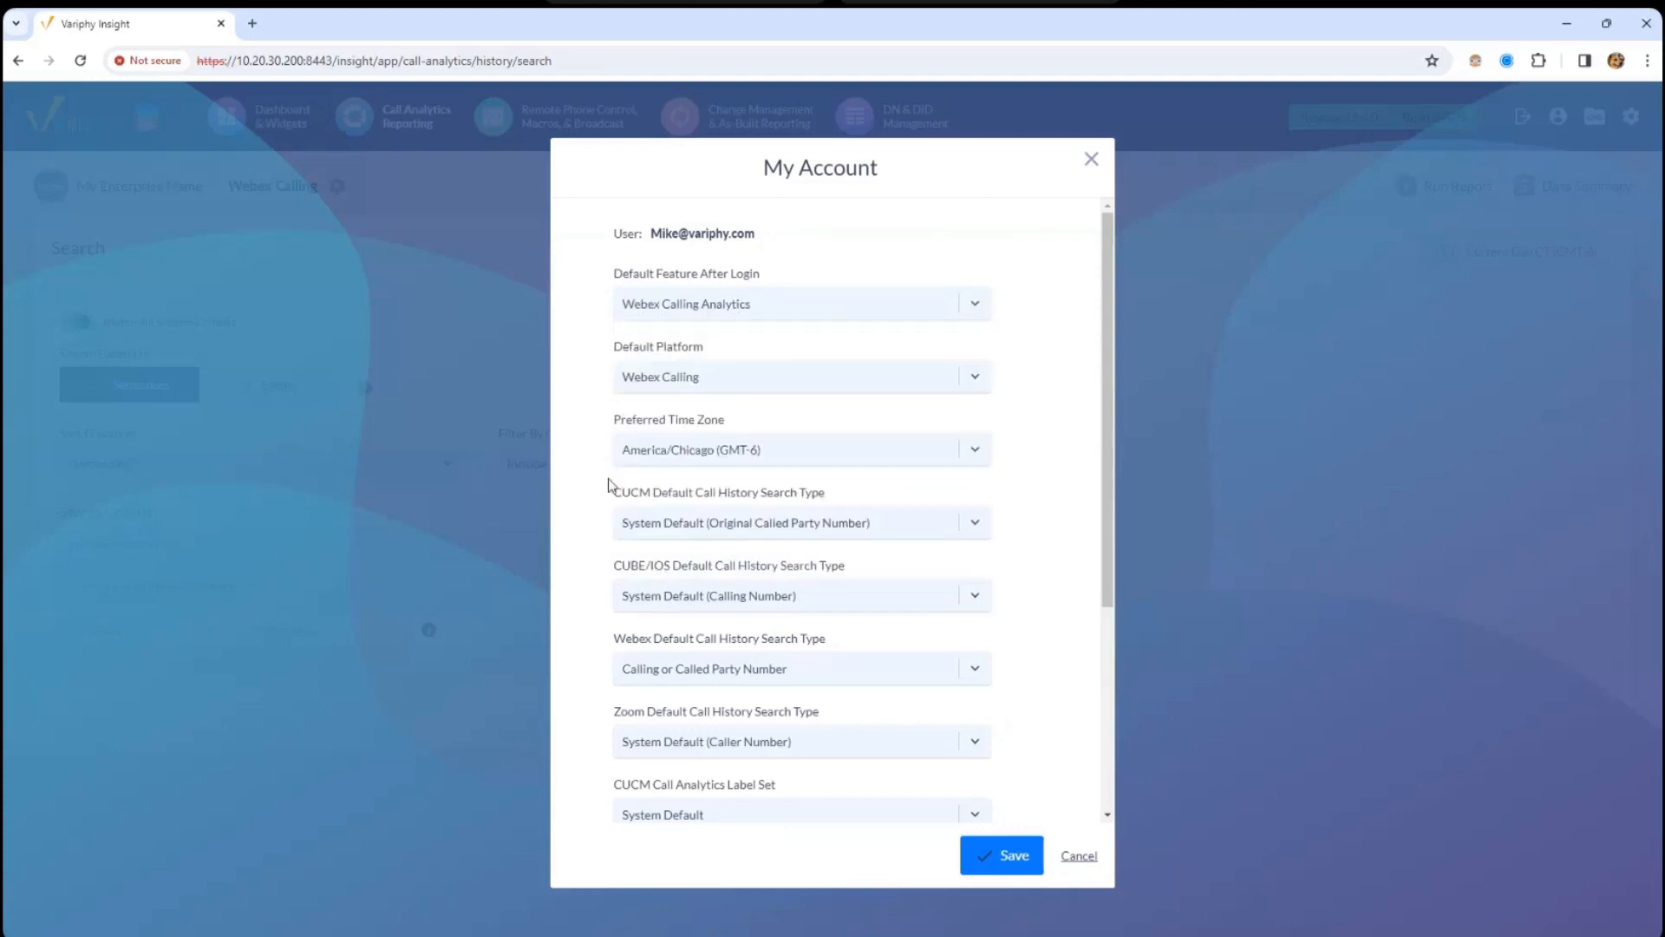
- Keep Webex Calling as default platform, review the time zone, and close preferences unsaved
click(657, 383)
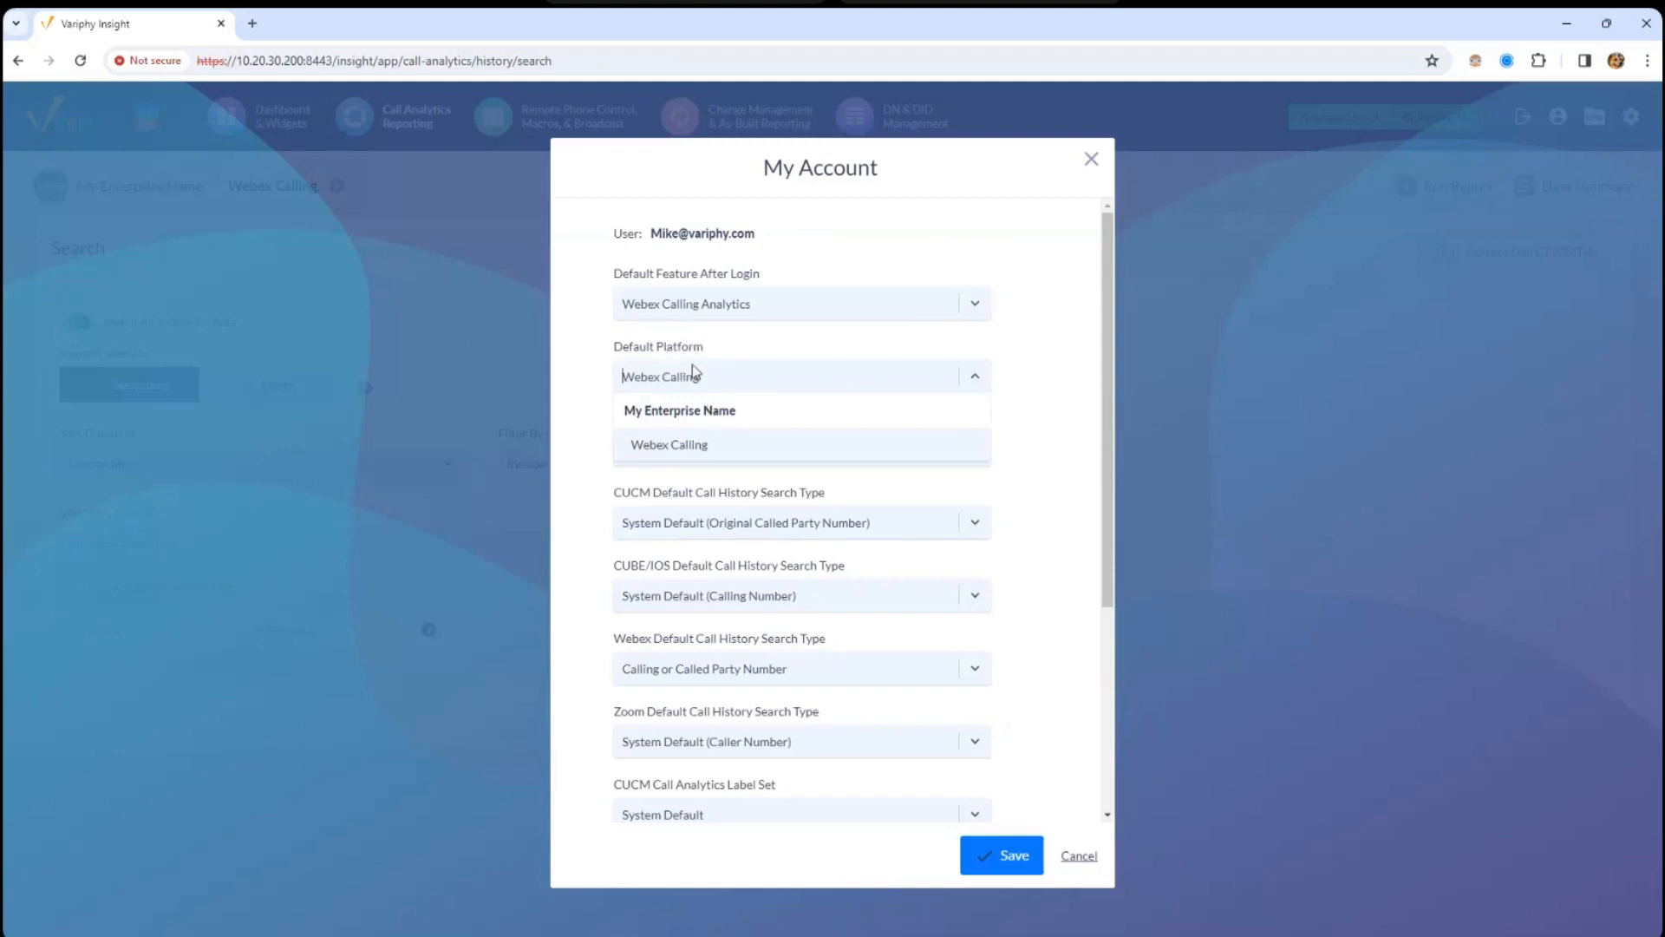
click(673, 447)
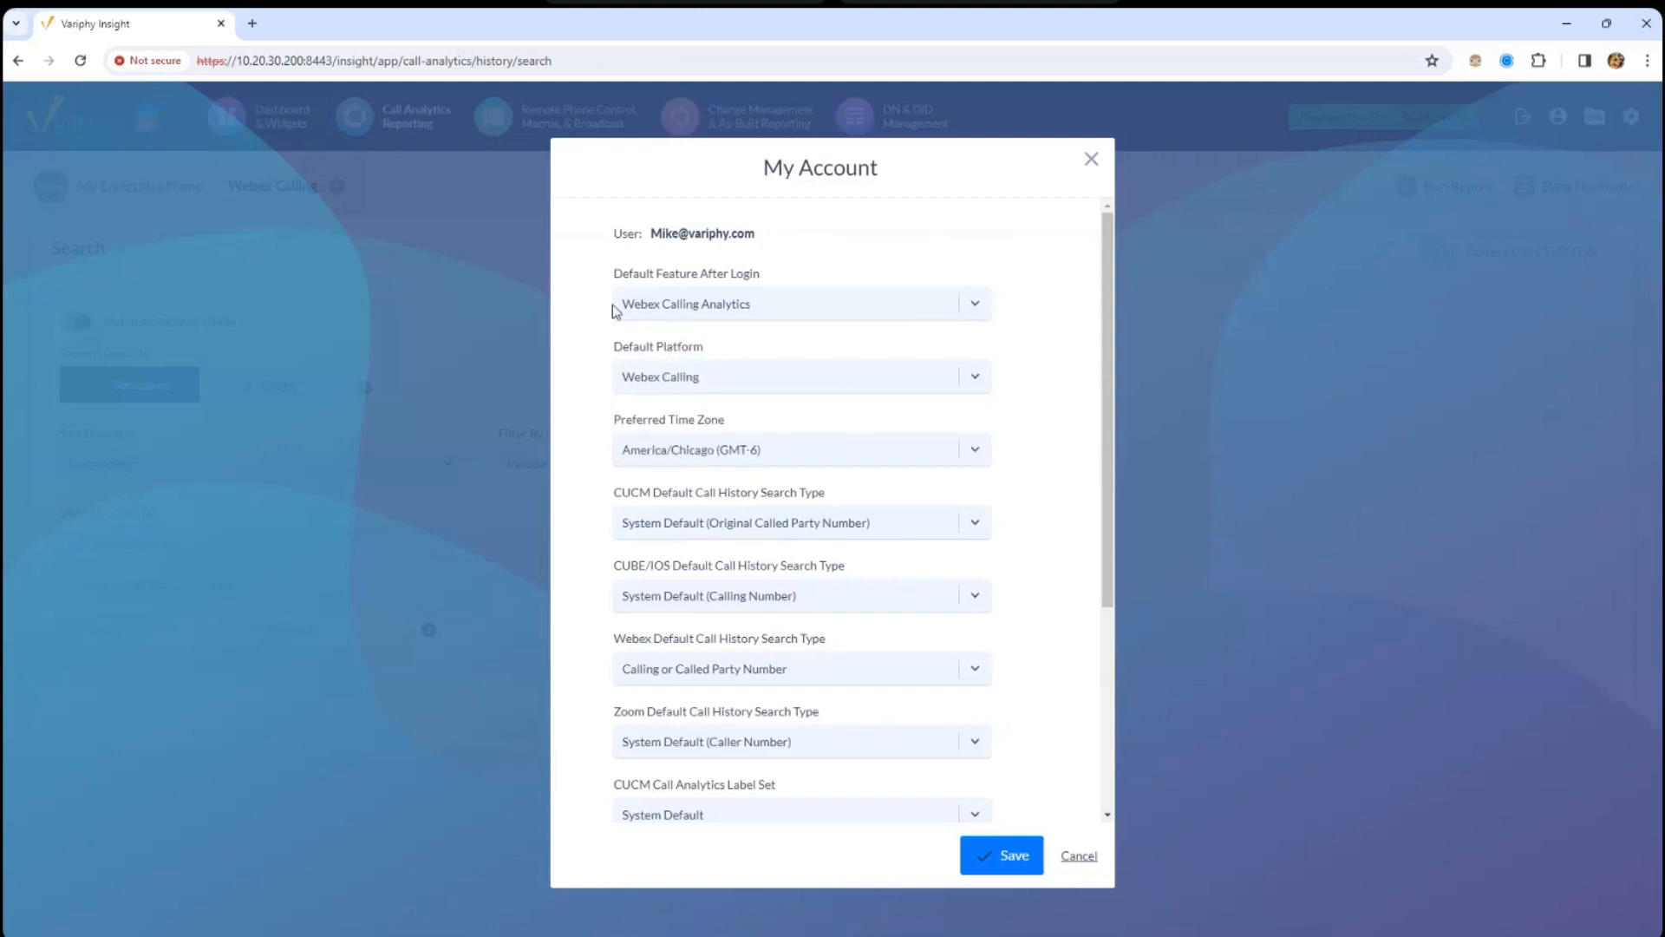
drag(614, 420, 725, 421)
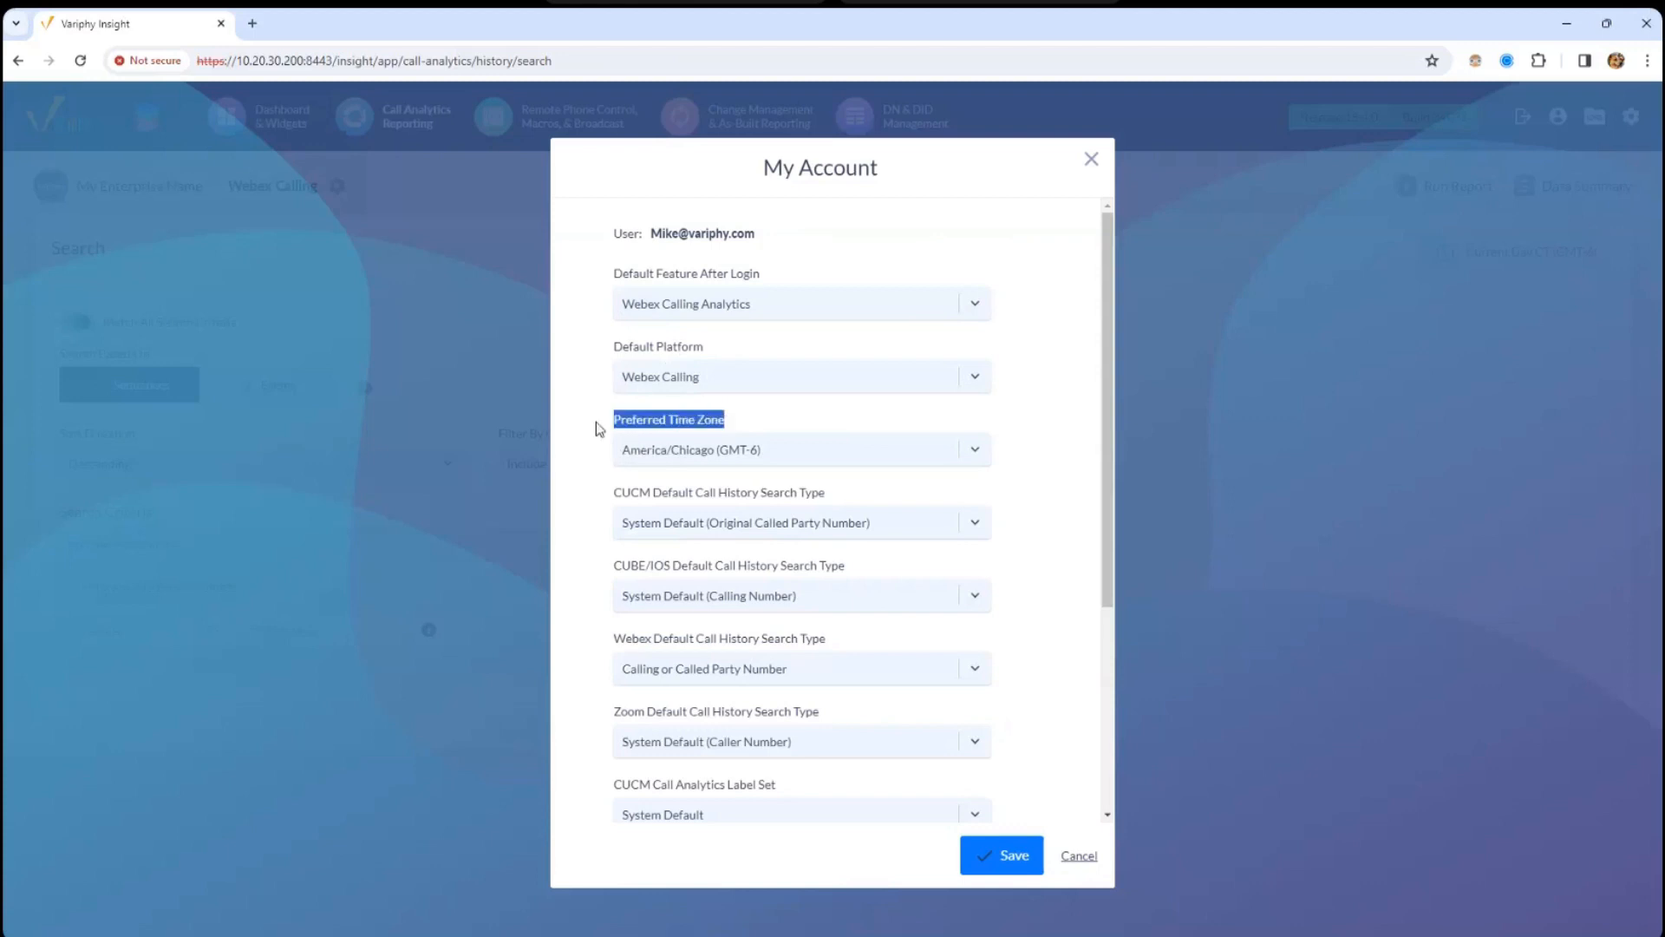
scroll(1106, 434, down, 3)
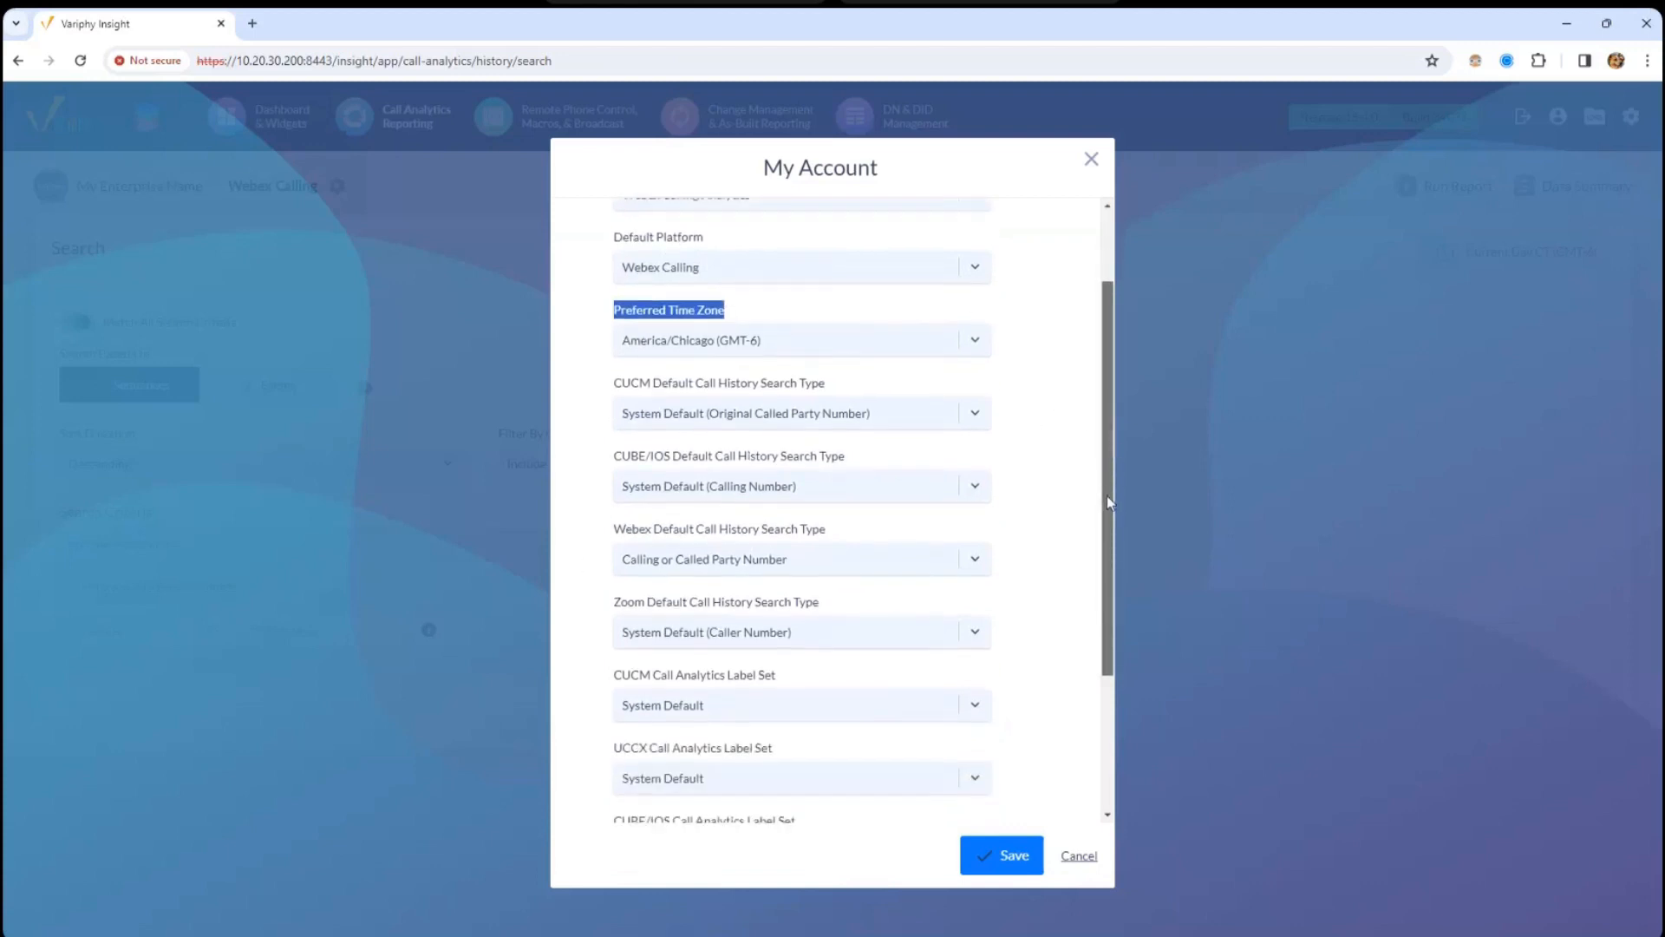
click(1091, 159)
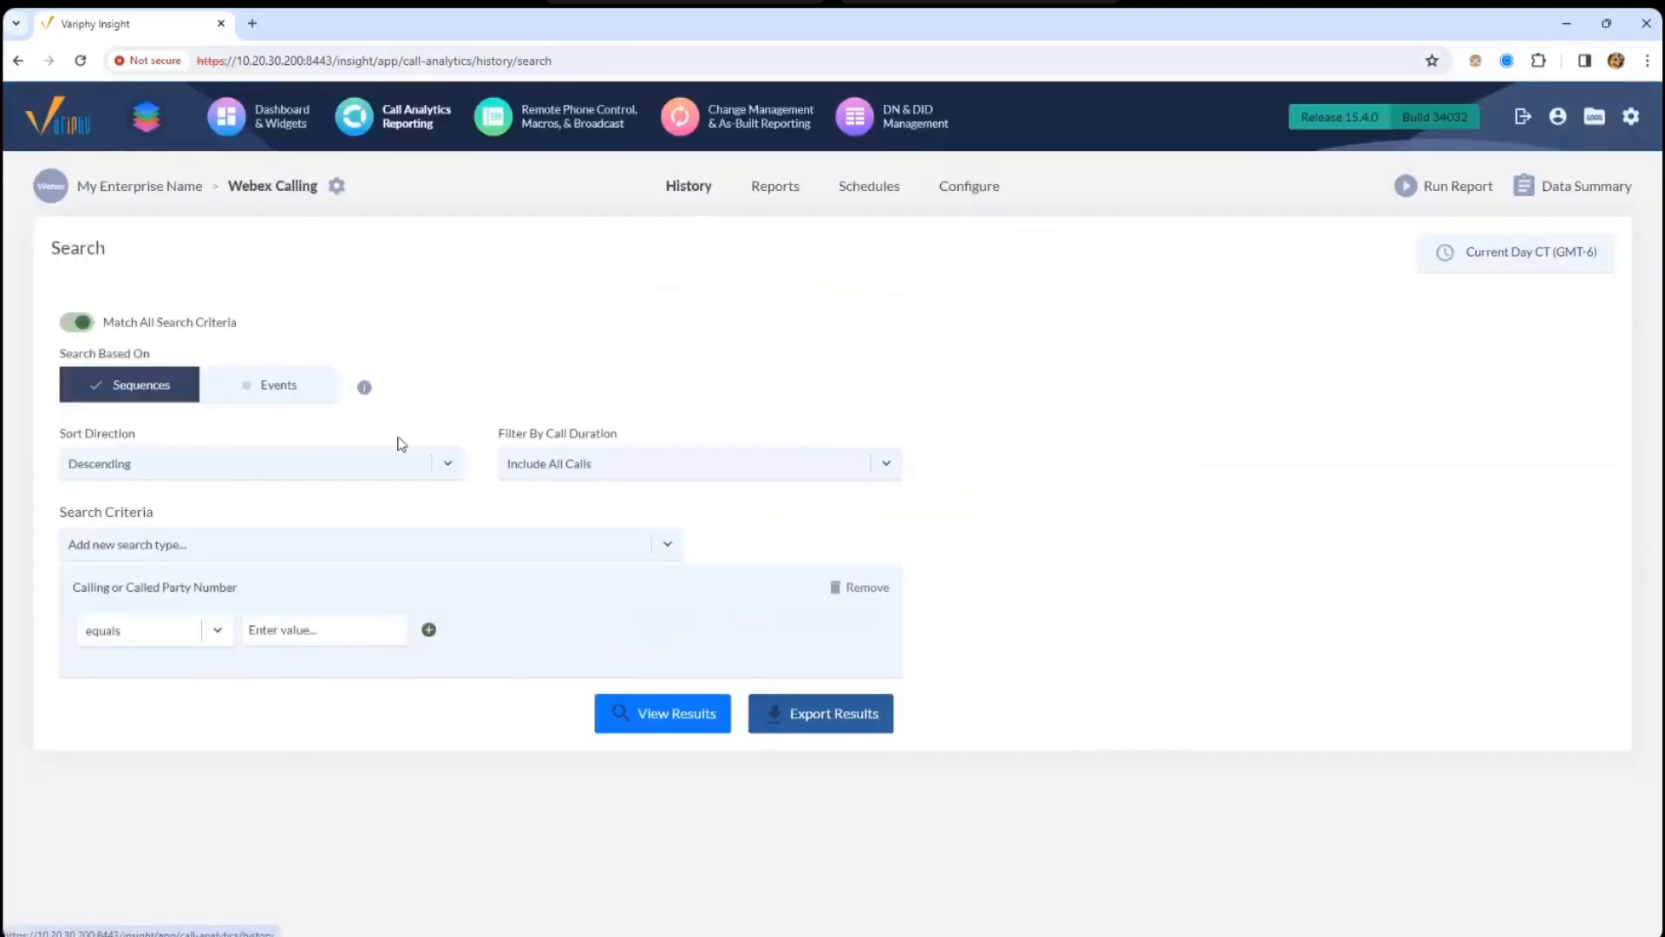
- Swap the Calling or Called Party Number criterion for a Calling Party Number criterion
drag(131, 584, 201, 596)
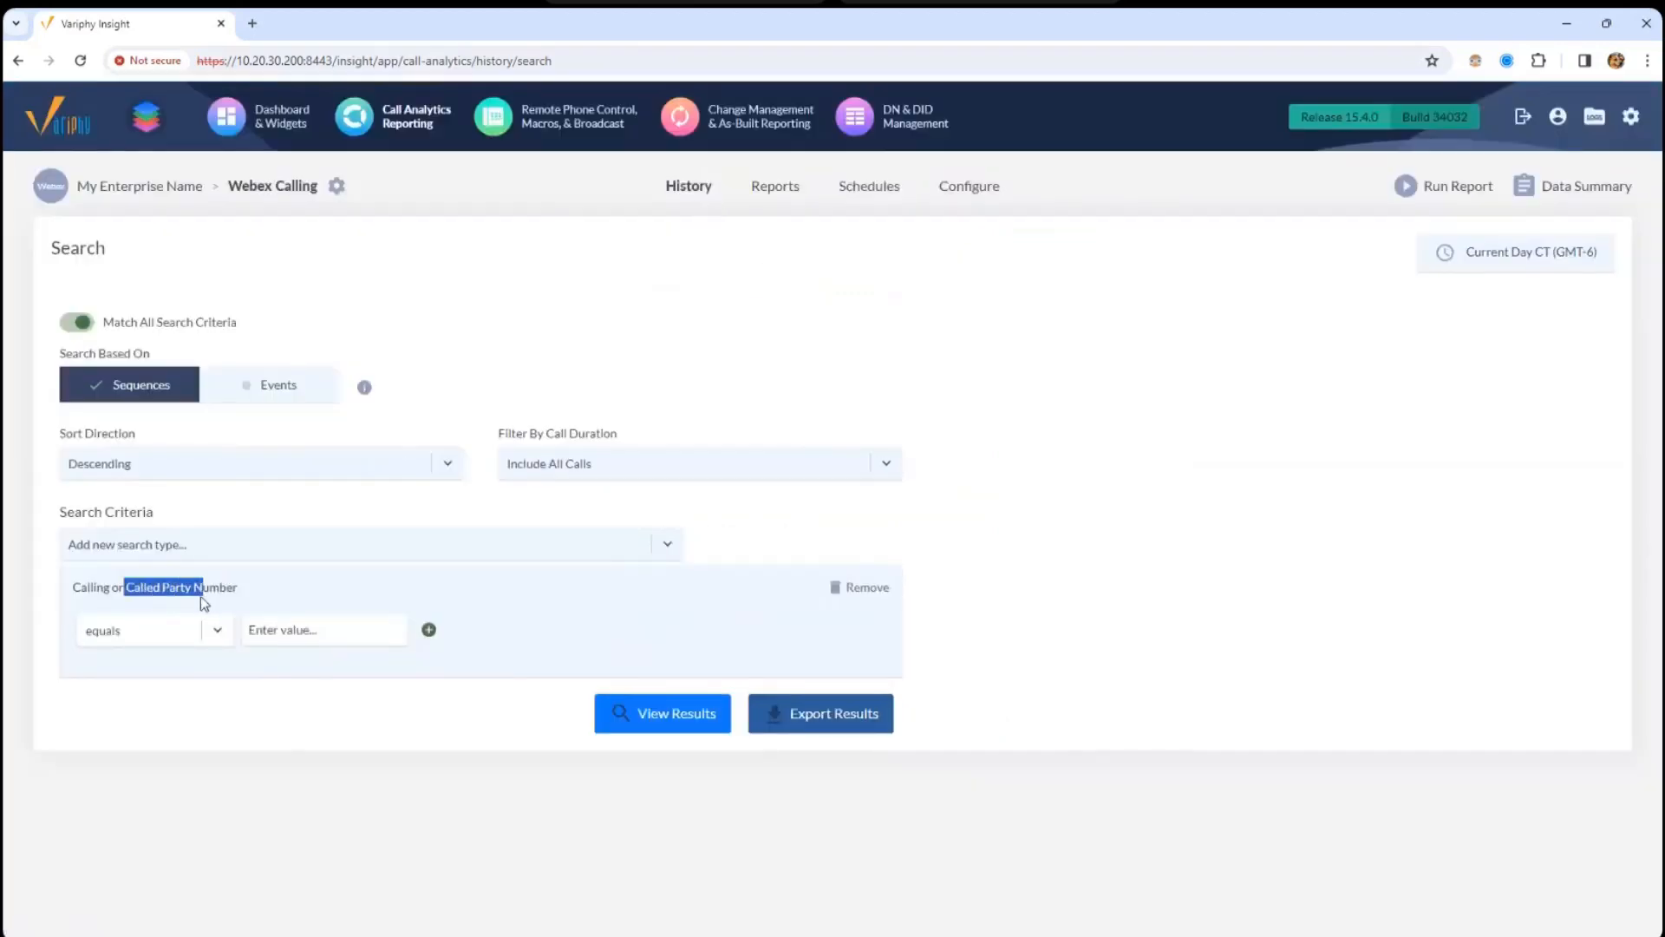
click(858, 587)
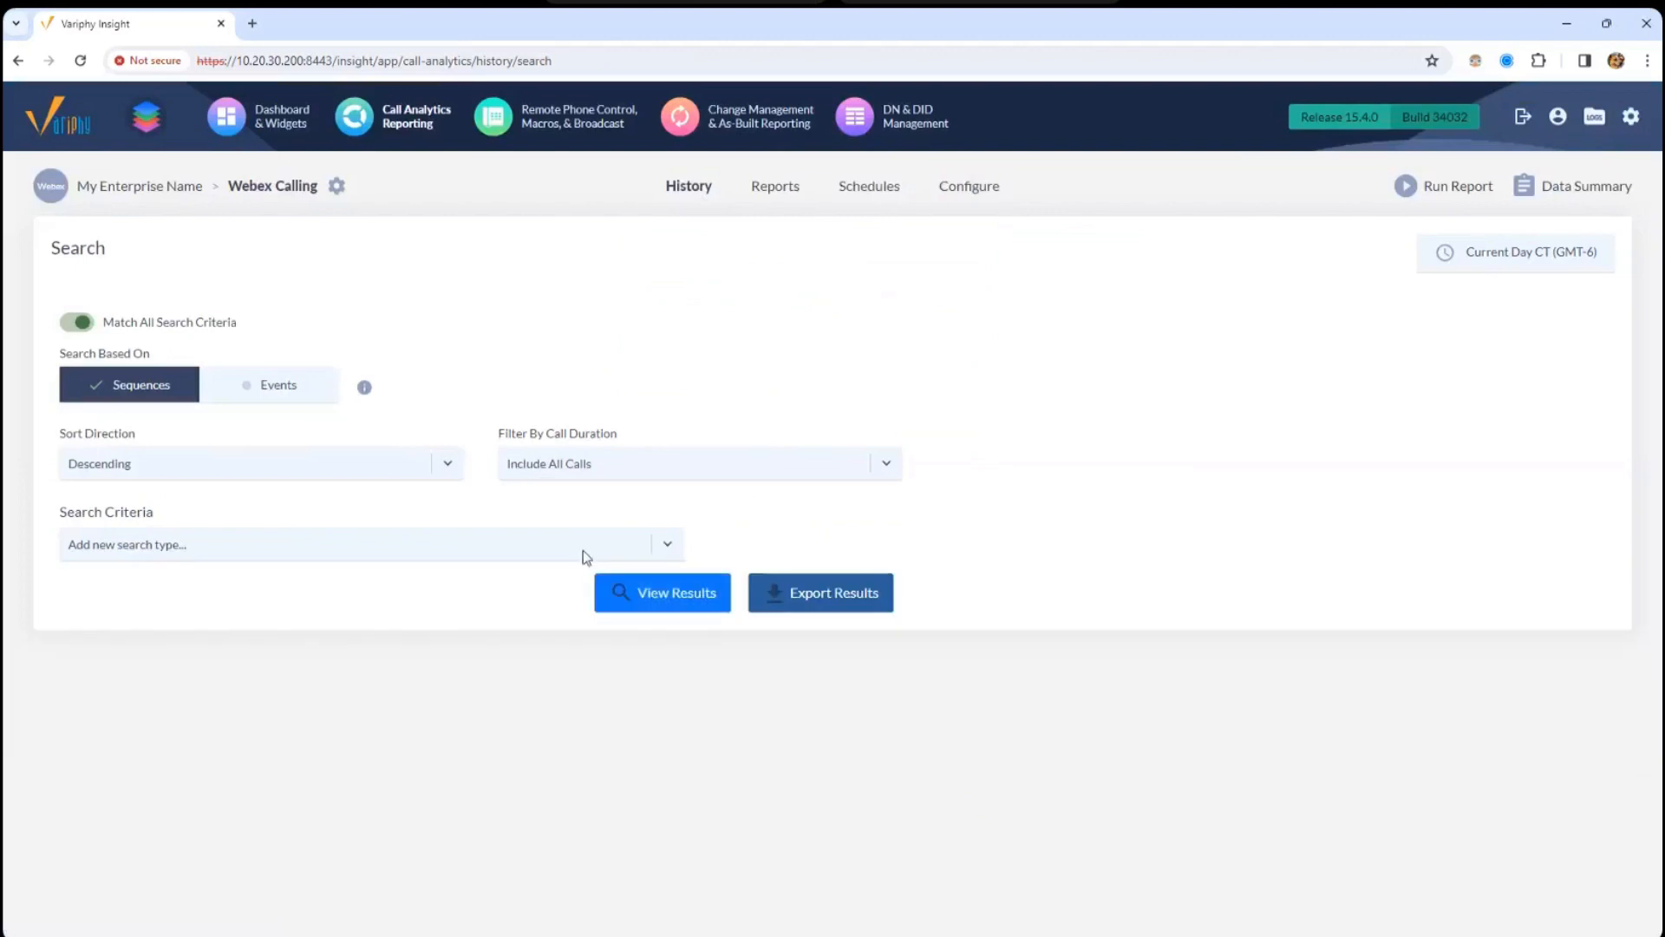
click(583, 548)
click(200, 612)
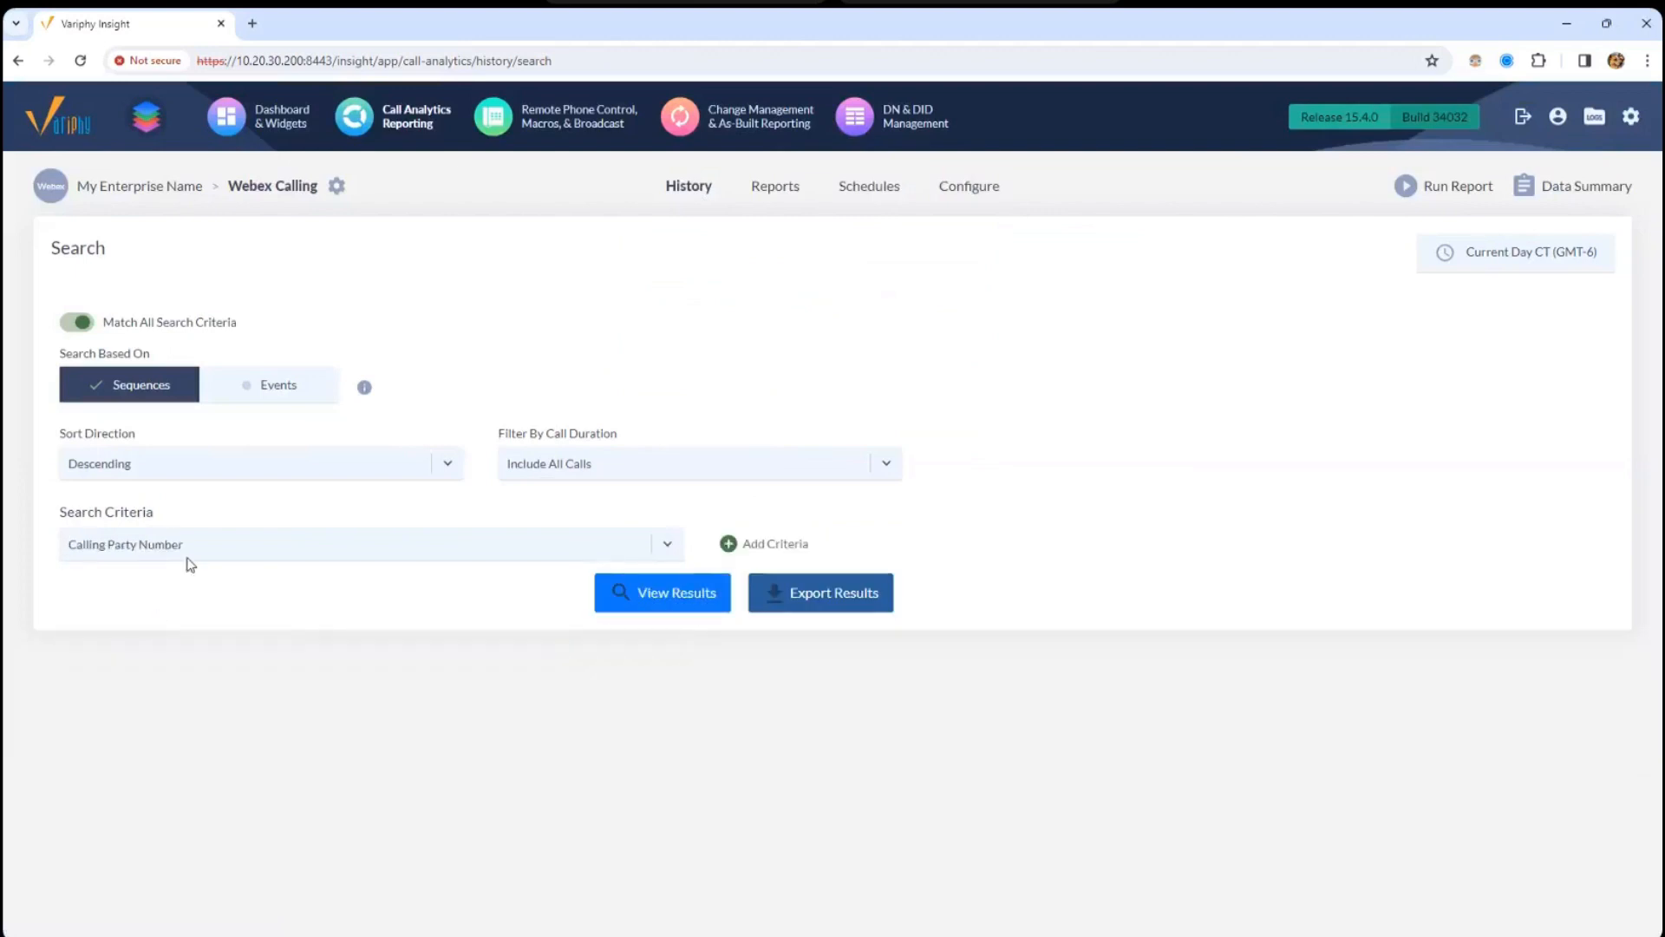
click(771, 544)
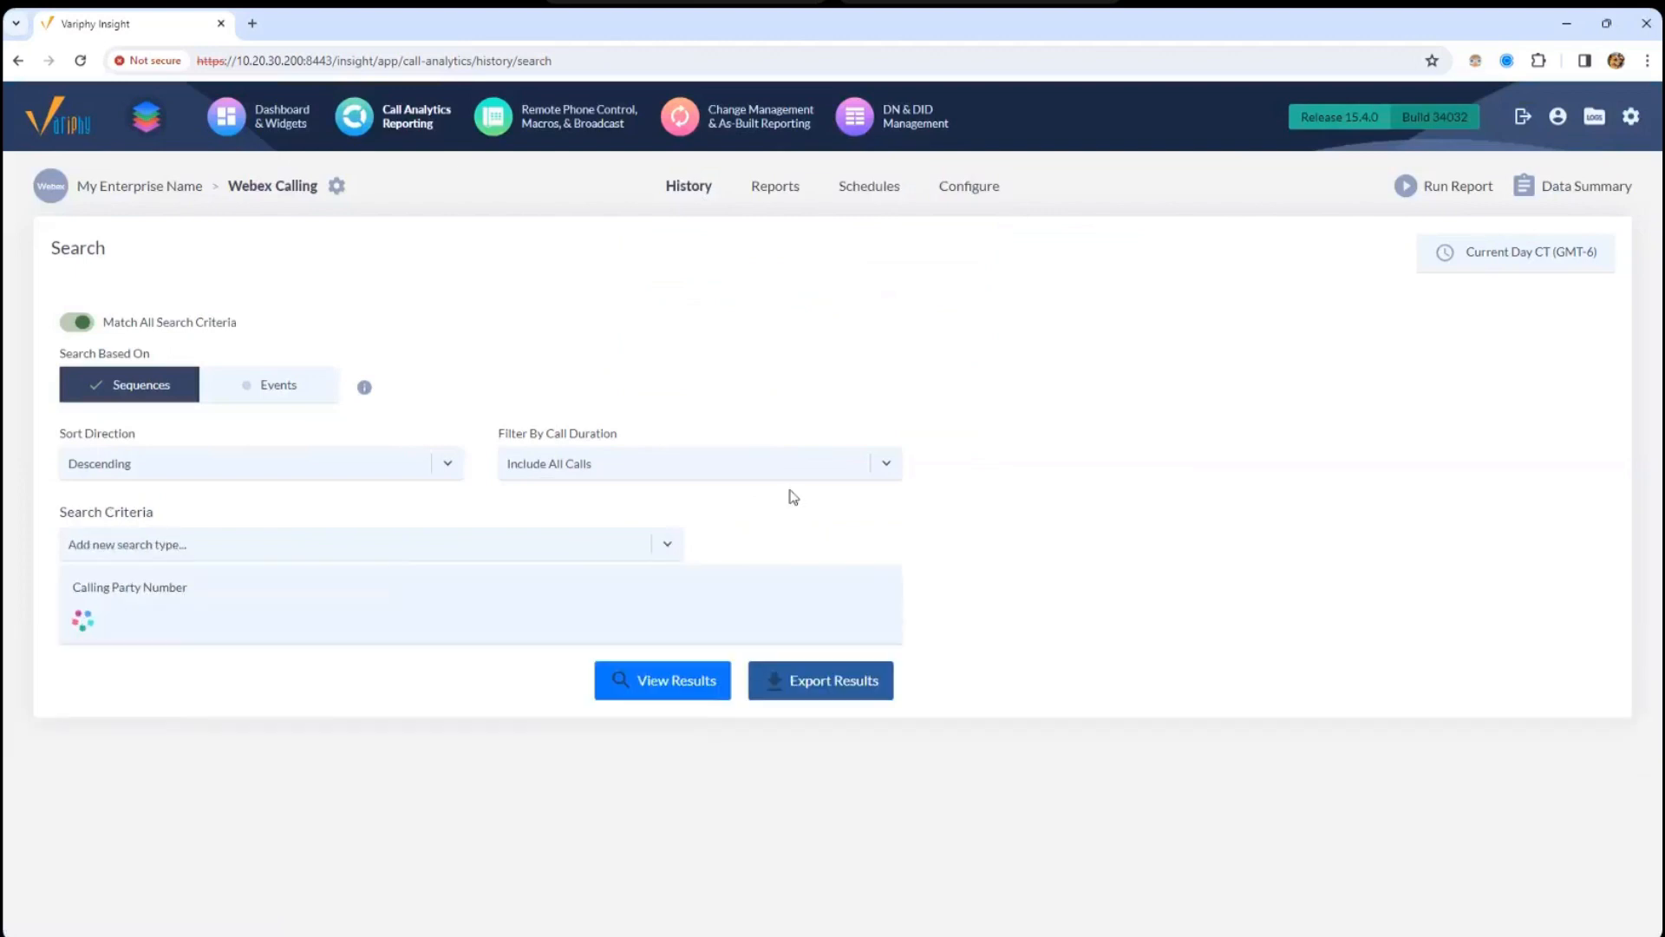
drag(71, 588, 193, 597)
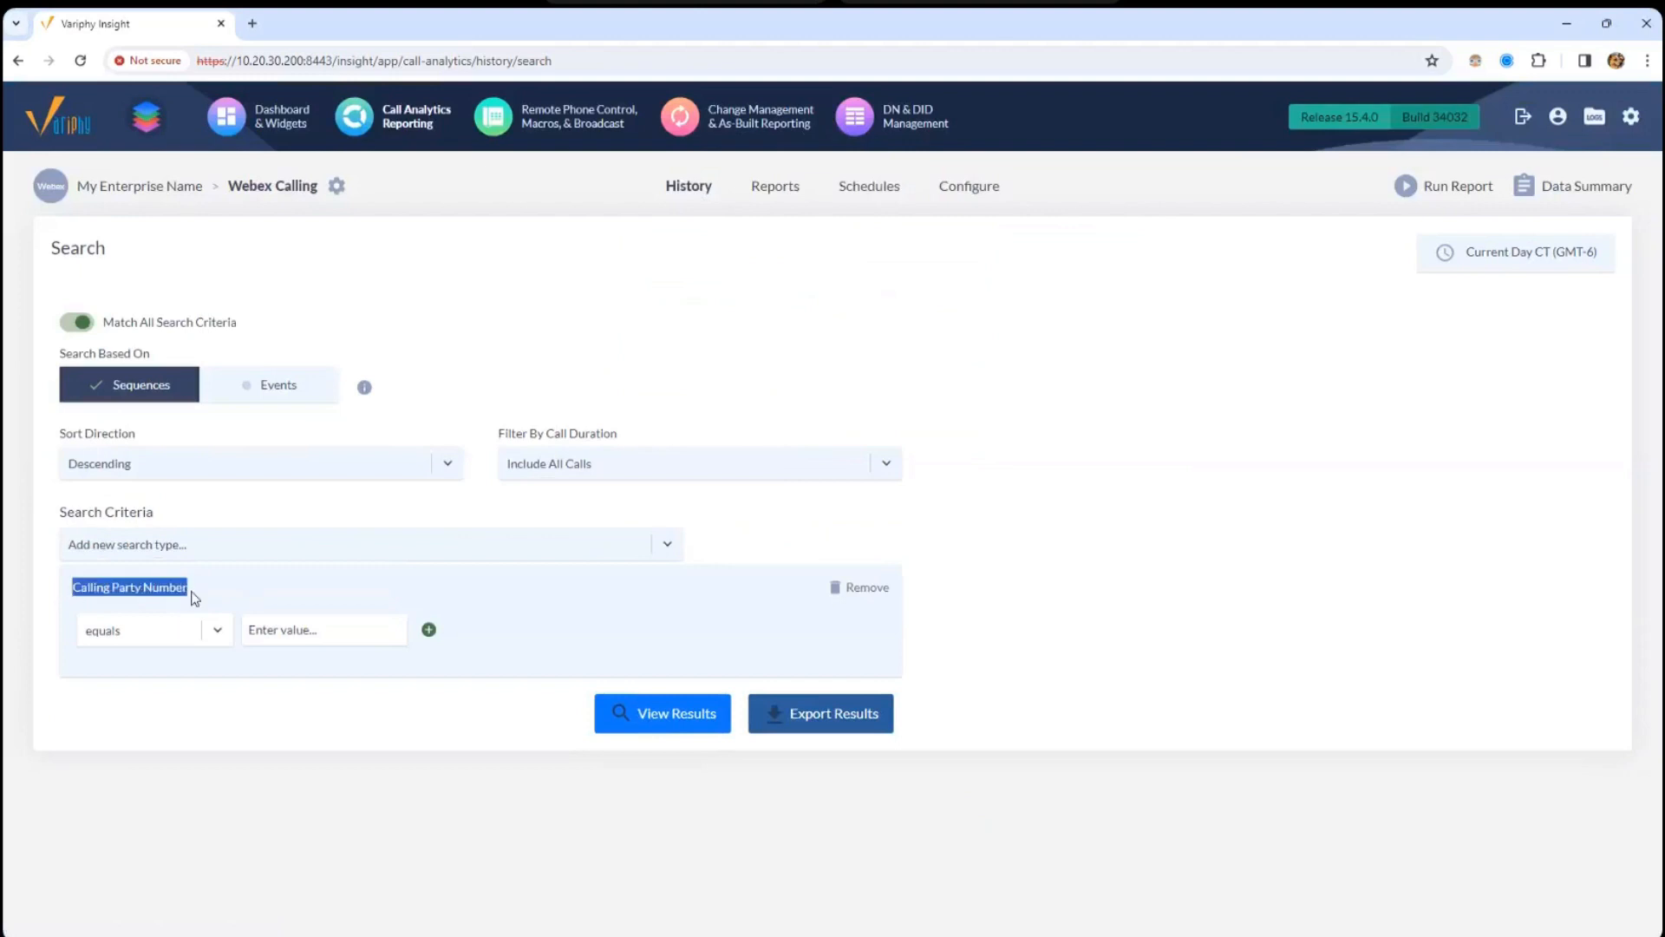
- In My Account, keep Calling or Called Party Number as the Webex default search type
click(1560, 119)
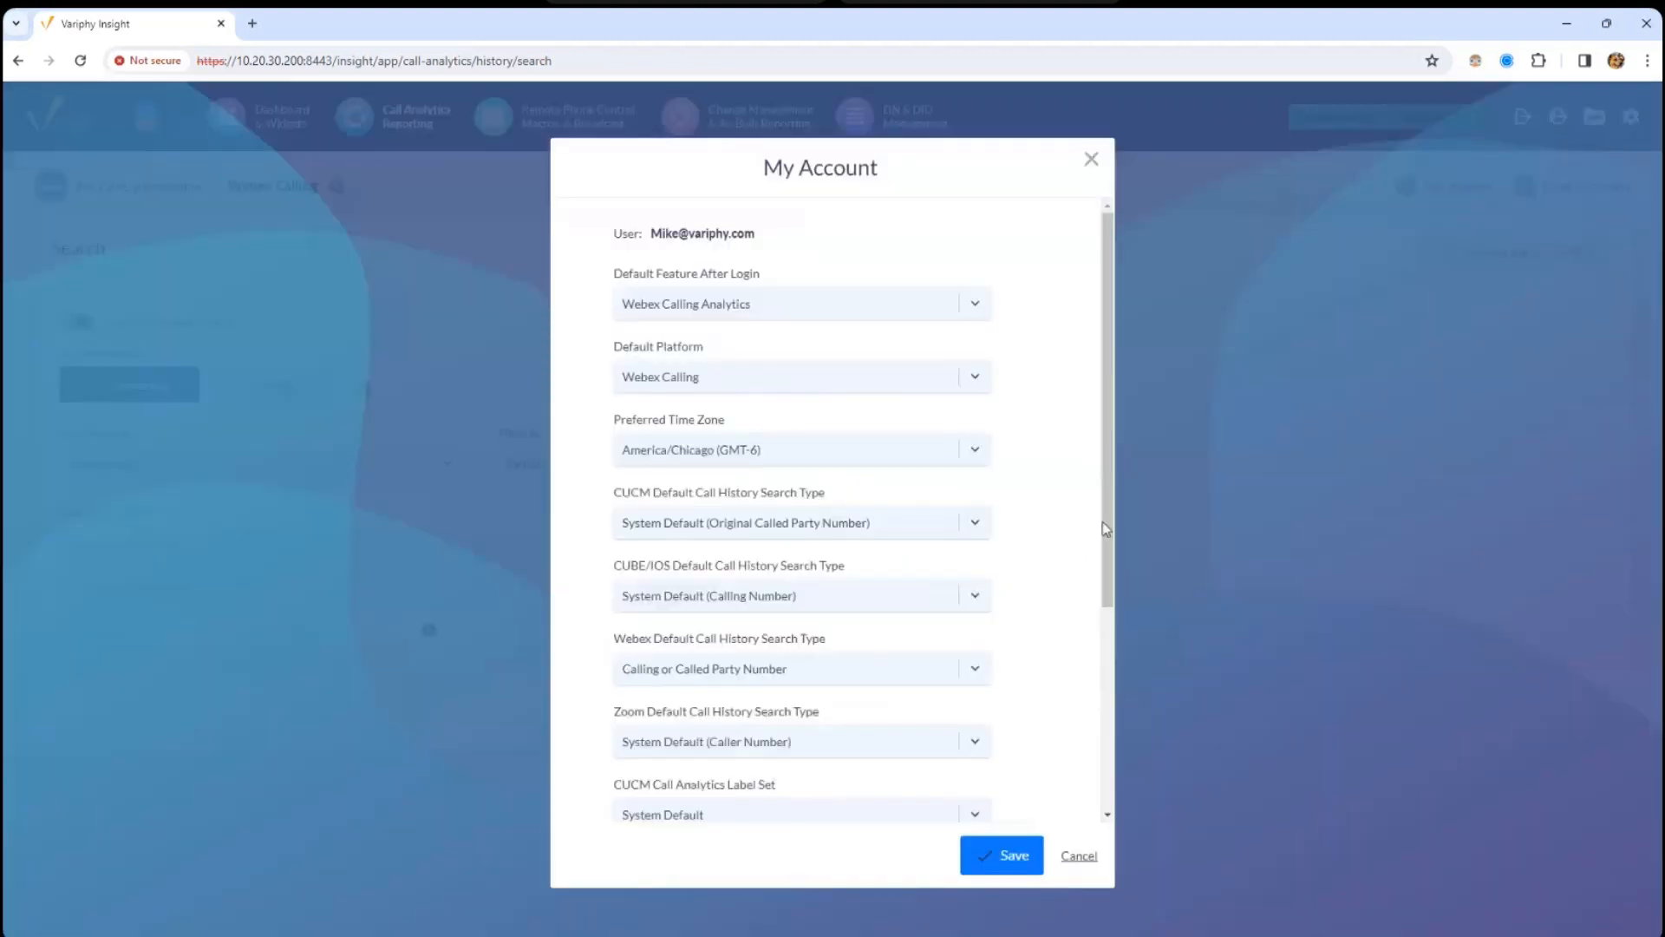
scroll(1108, 607, down, 2)
scroll(1109, 657, down, 4)
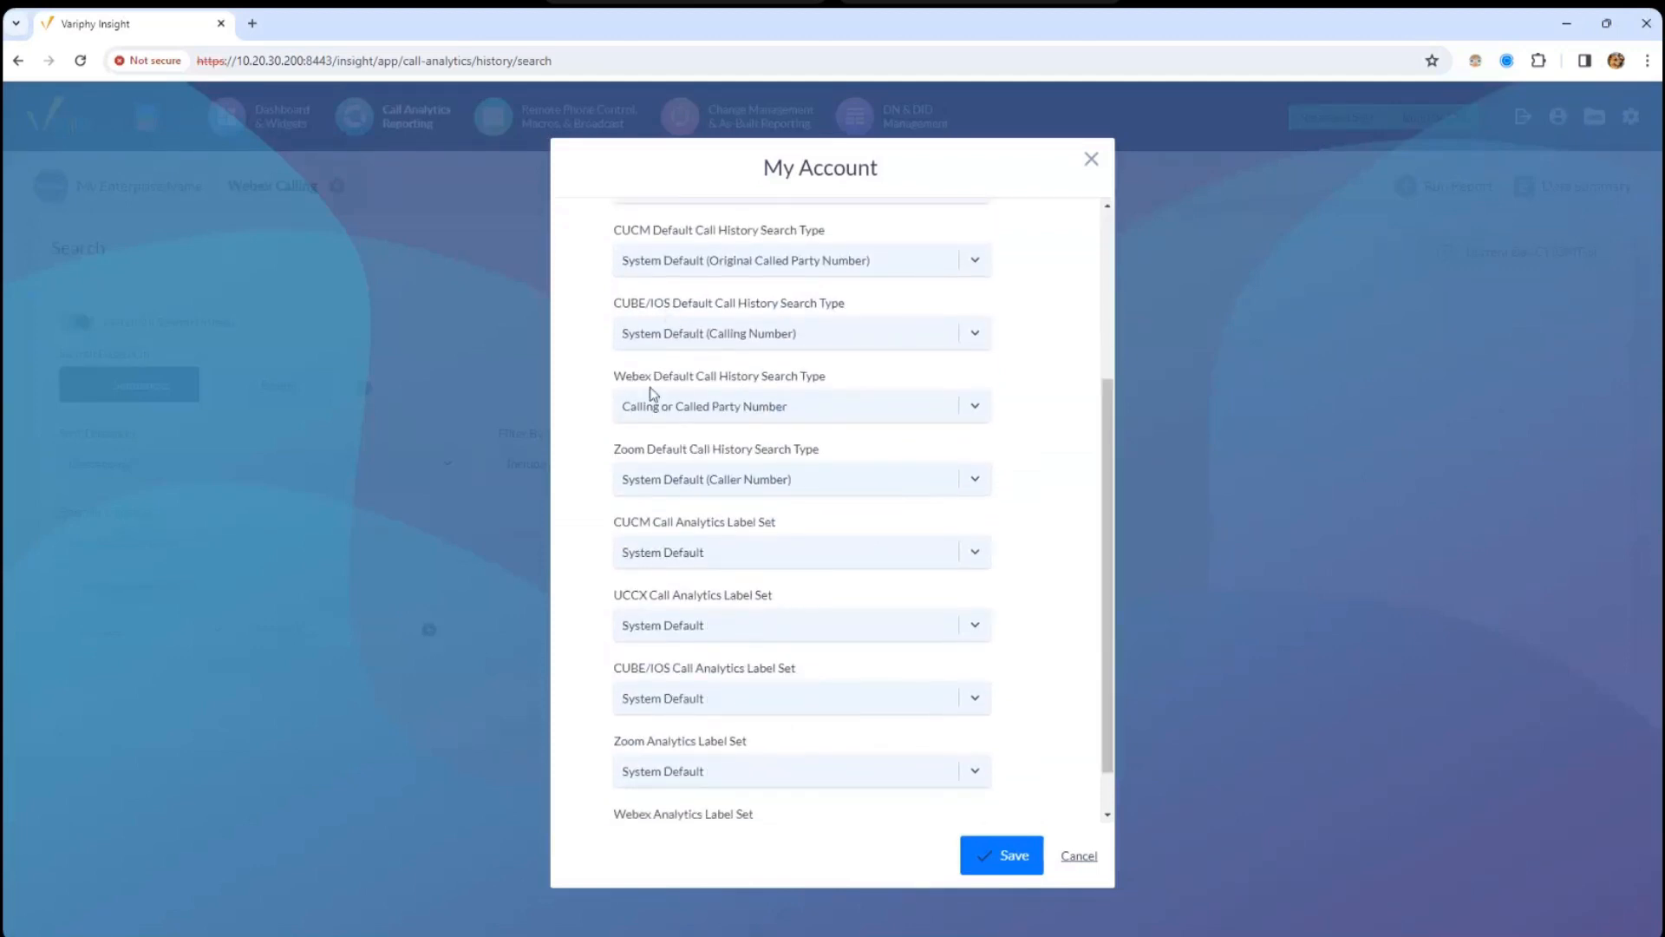
drag(753, 381, 669, 416)
click(669, 415)
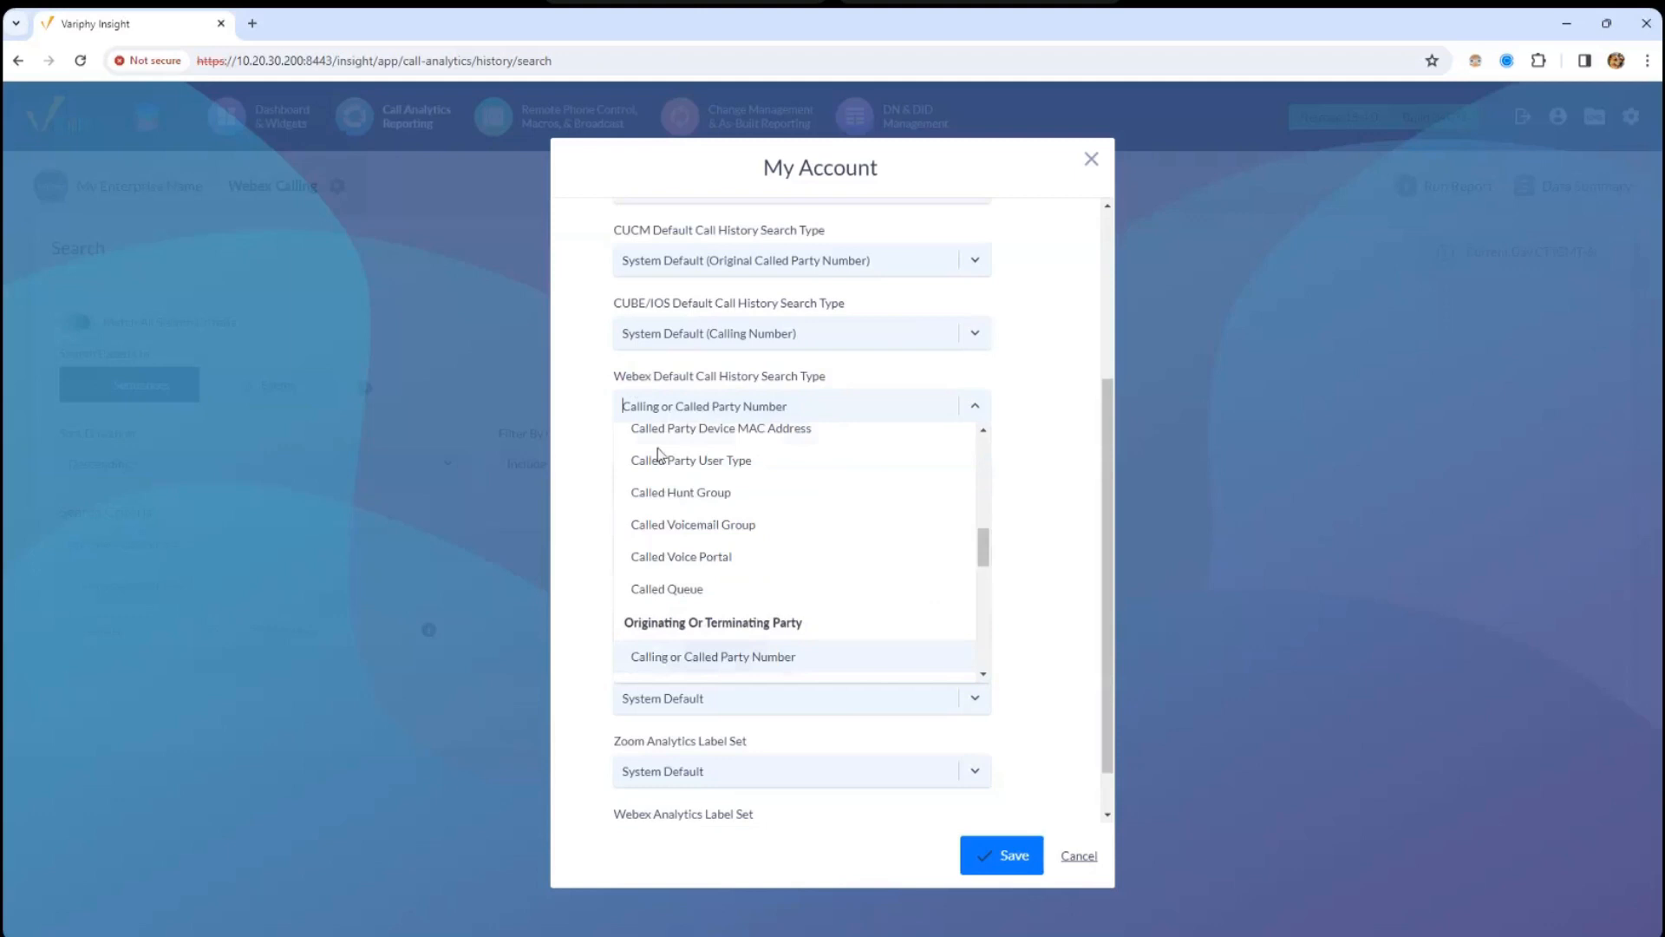
click(683, 659)
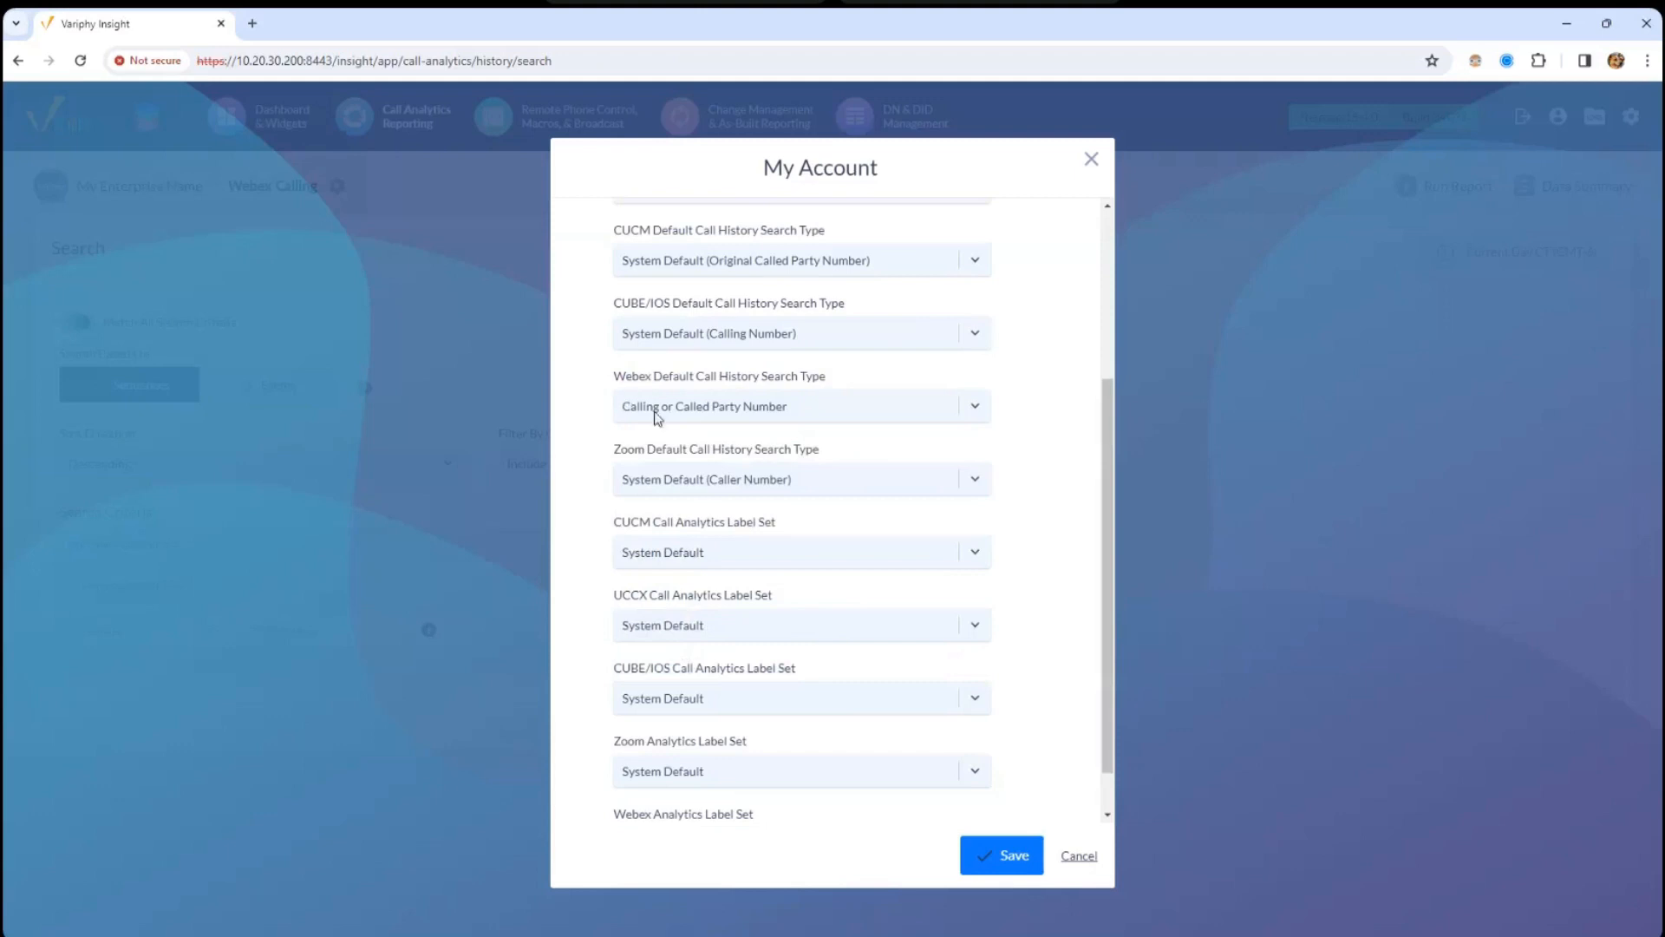
- Leave the Webex analytics label set at System Default and save the account settings
double_click(630, 305)
drag(1116, 502, 1101, 646)
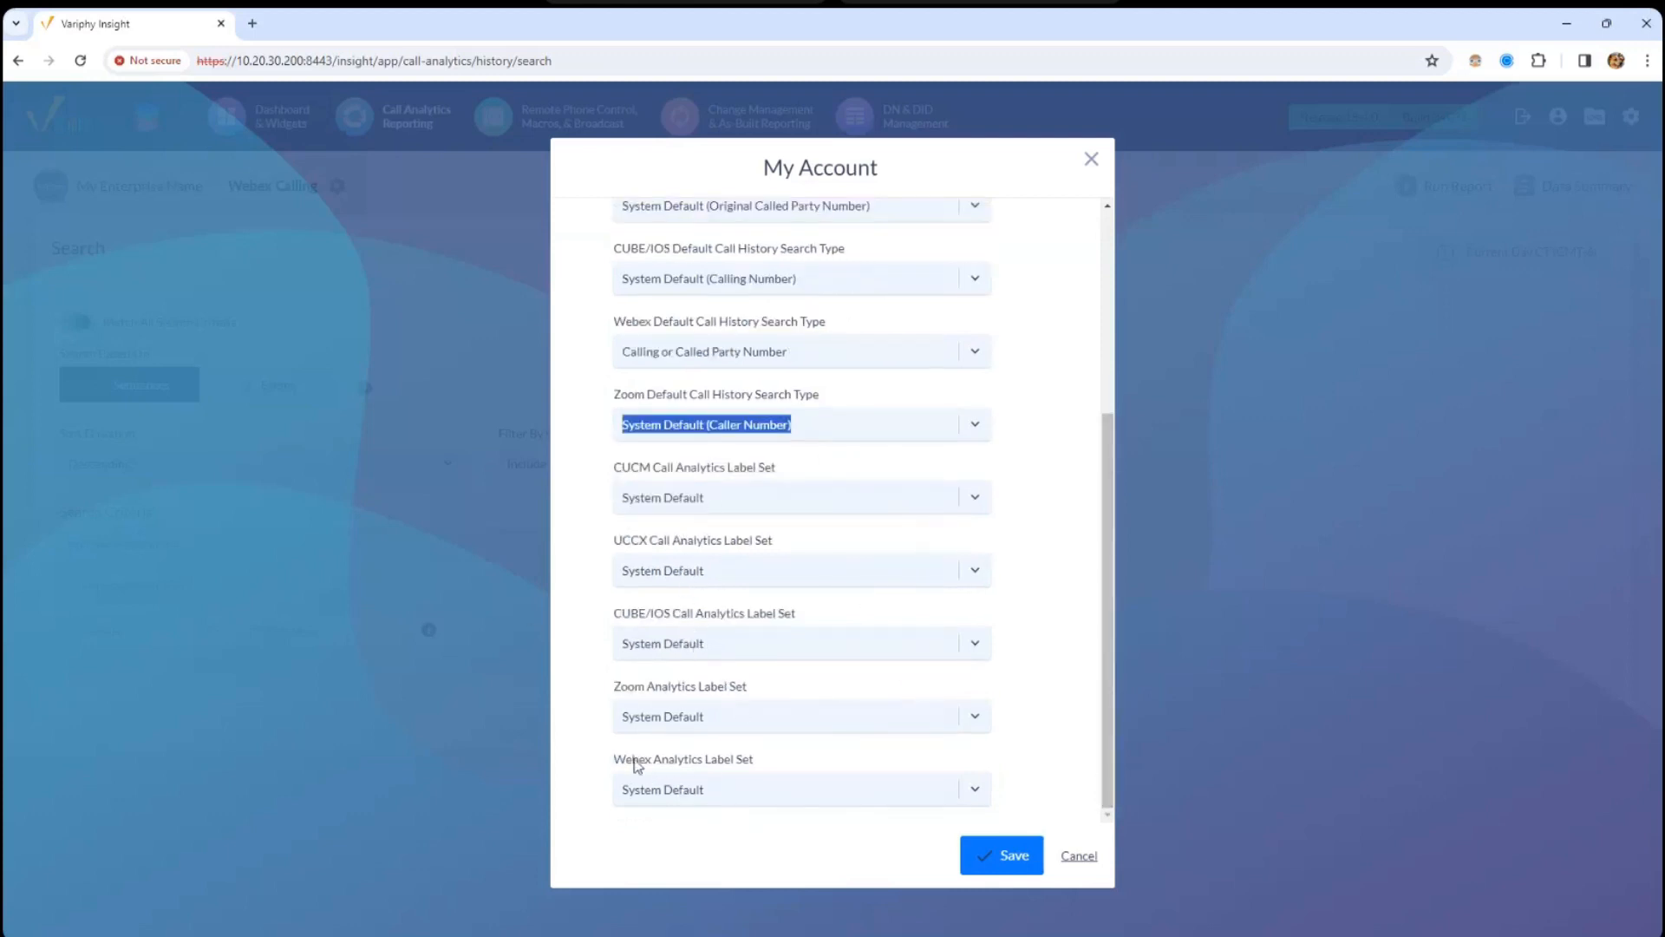
click(669, 796)
click(600, 773)
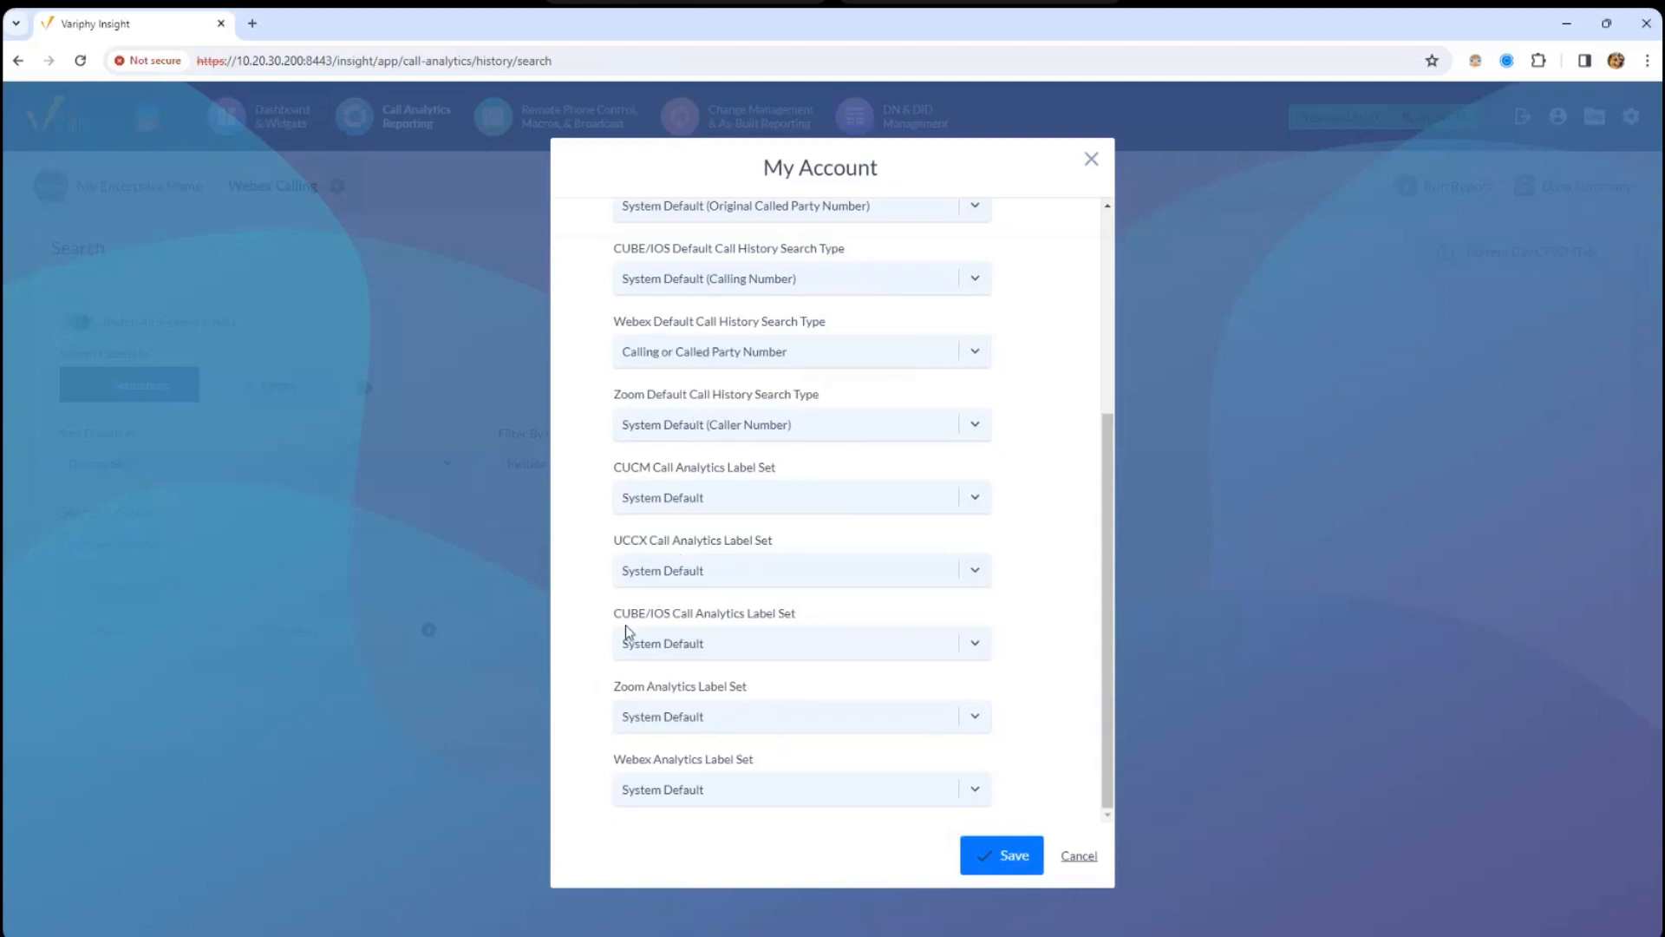
click(669, 353)
click(1012, 857)
click(1011, 857)
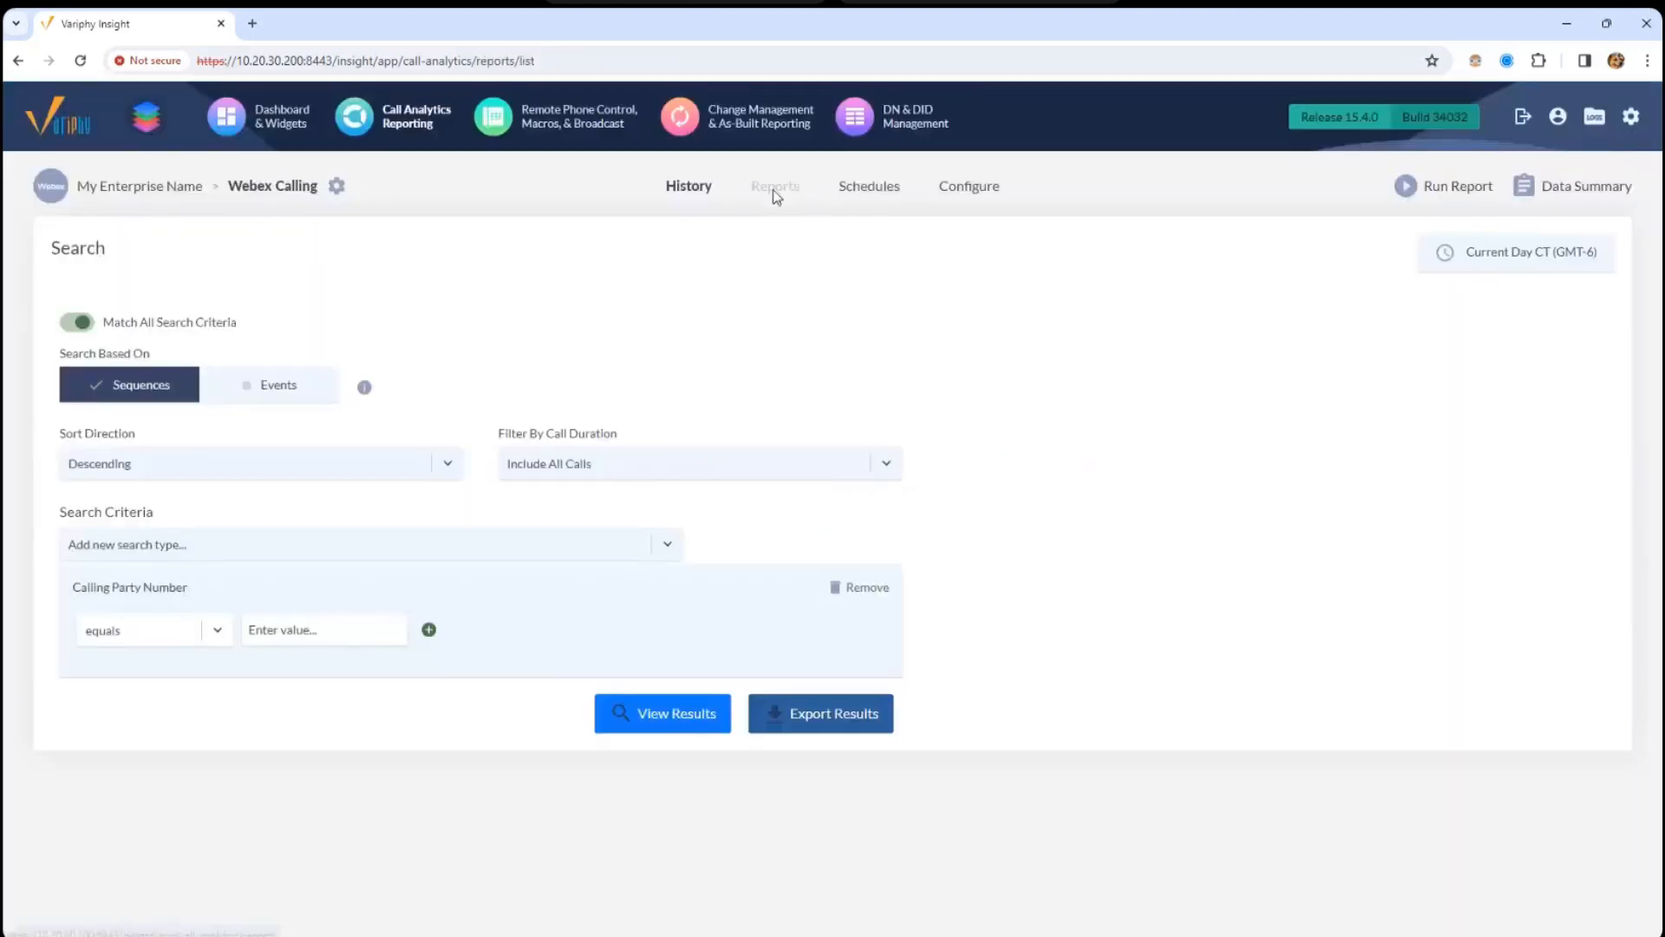
click(775, 187)
- On History, remove Calling Party Number and add Calling or Called Party Number, filtering by 'calling'
click(704, 196)
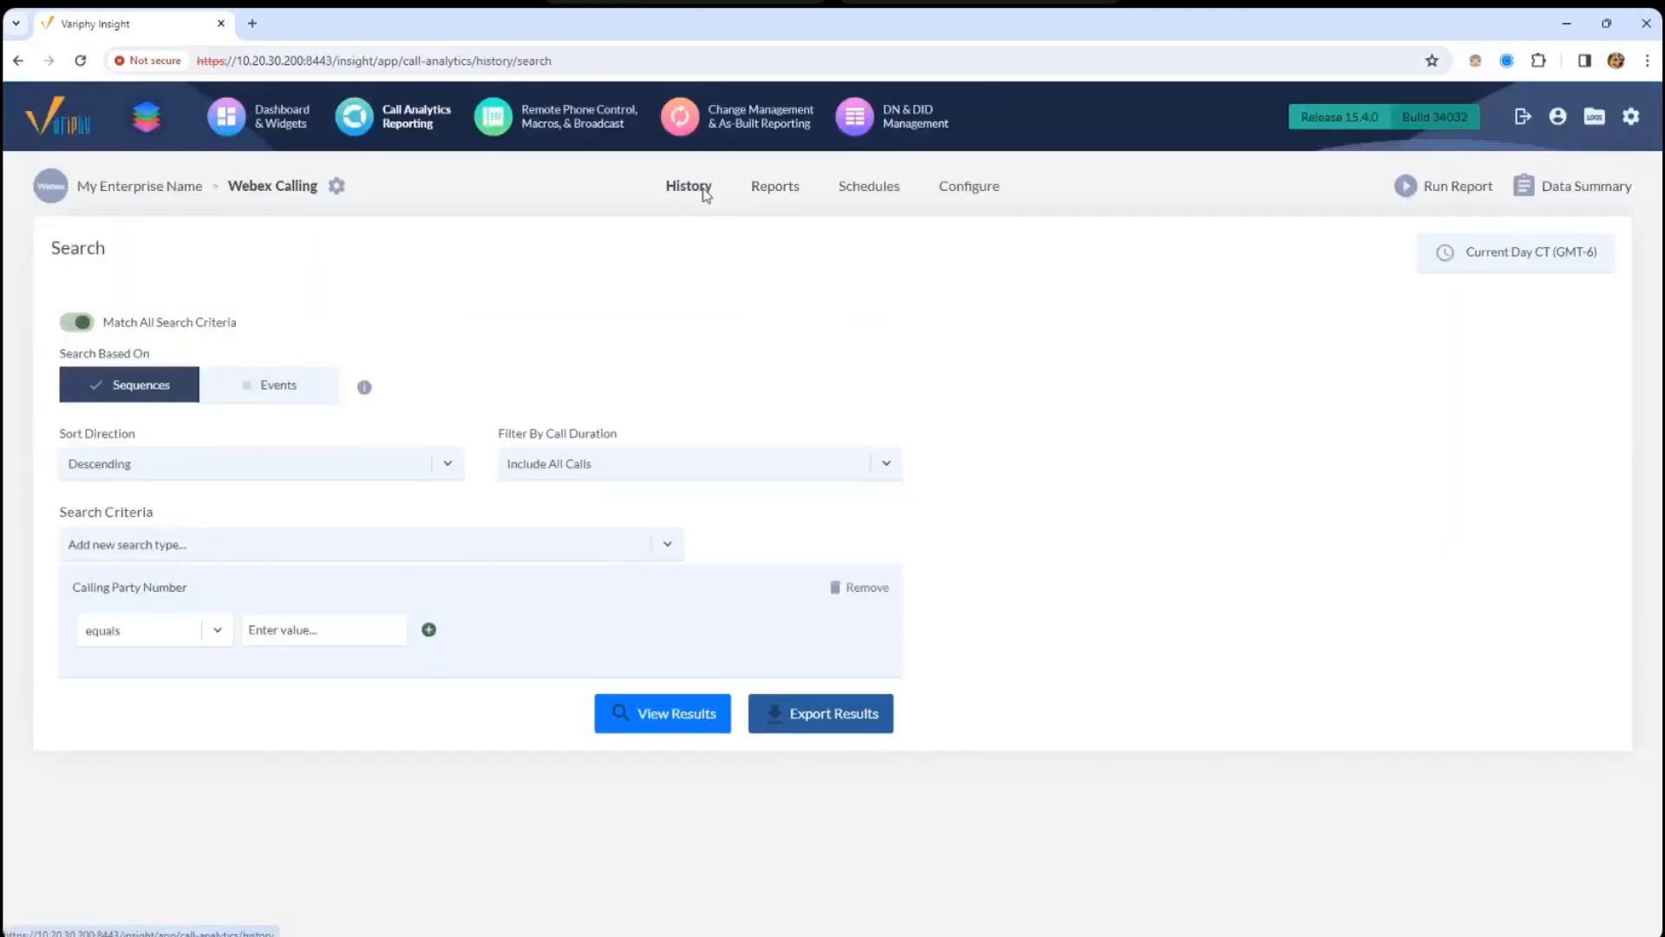
click(862, 588)
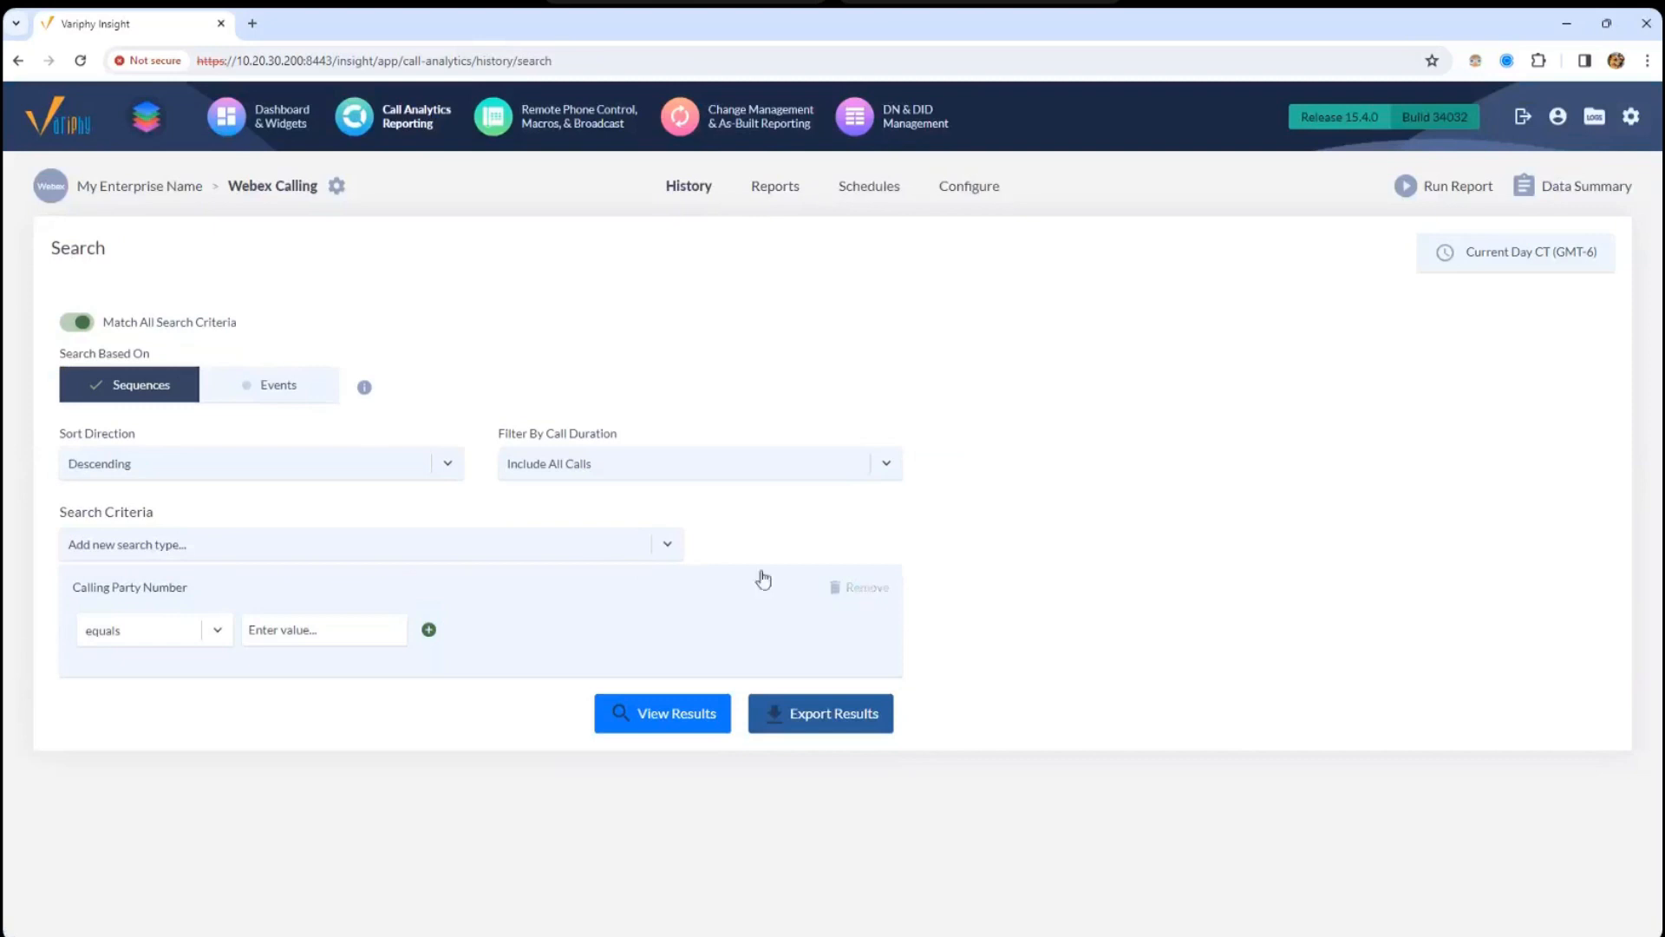
click(543, 550)
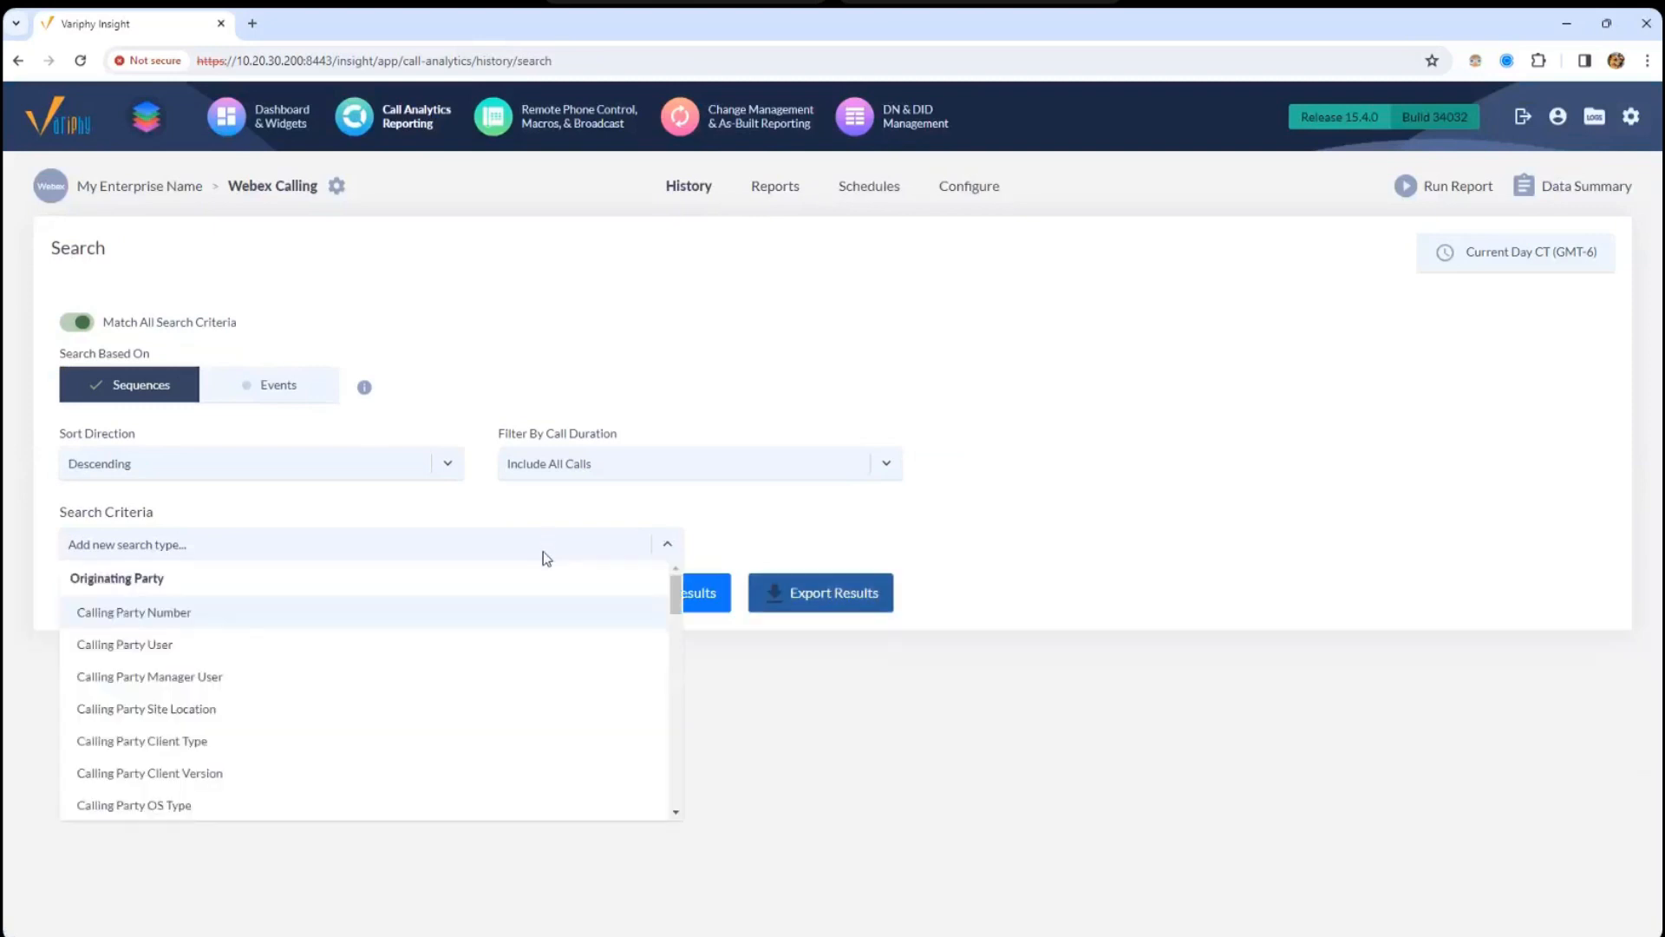
text(calling)
scroll(677, 805, down, 10)
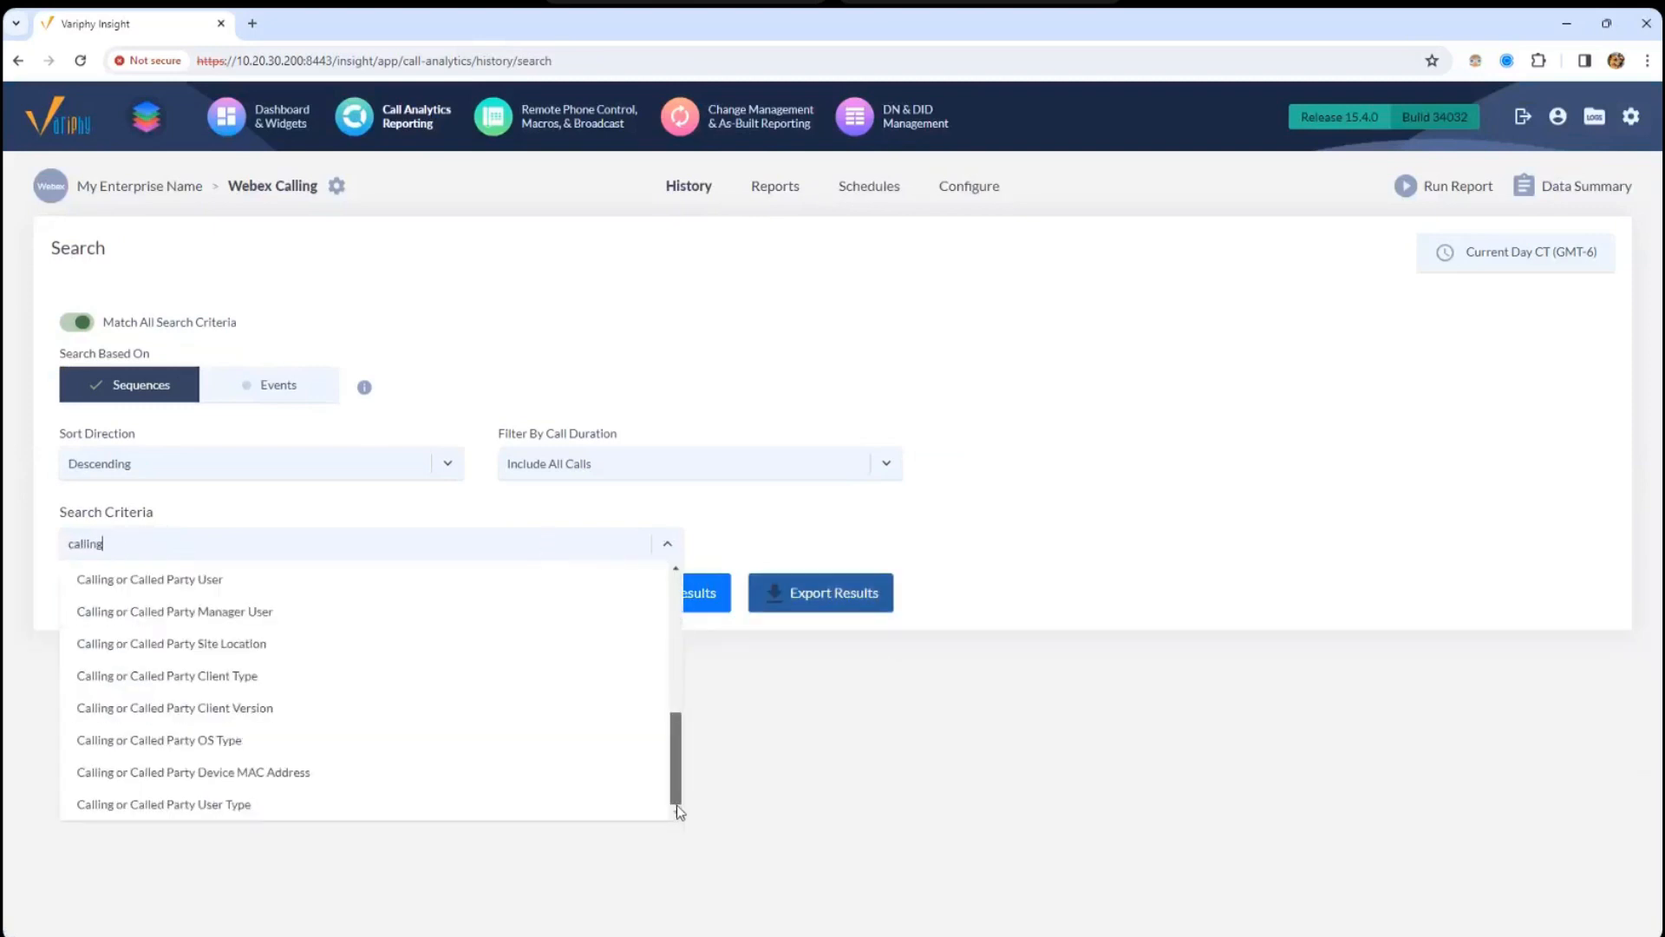
scroll(331, 672, up, 3)
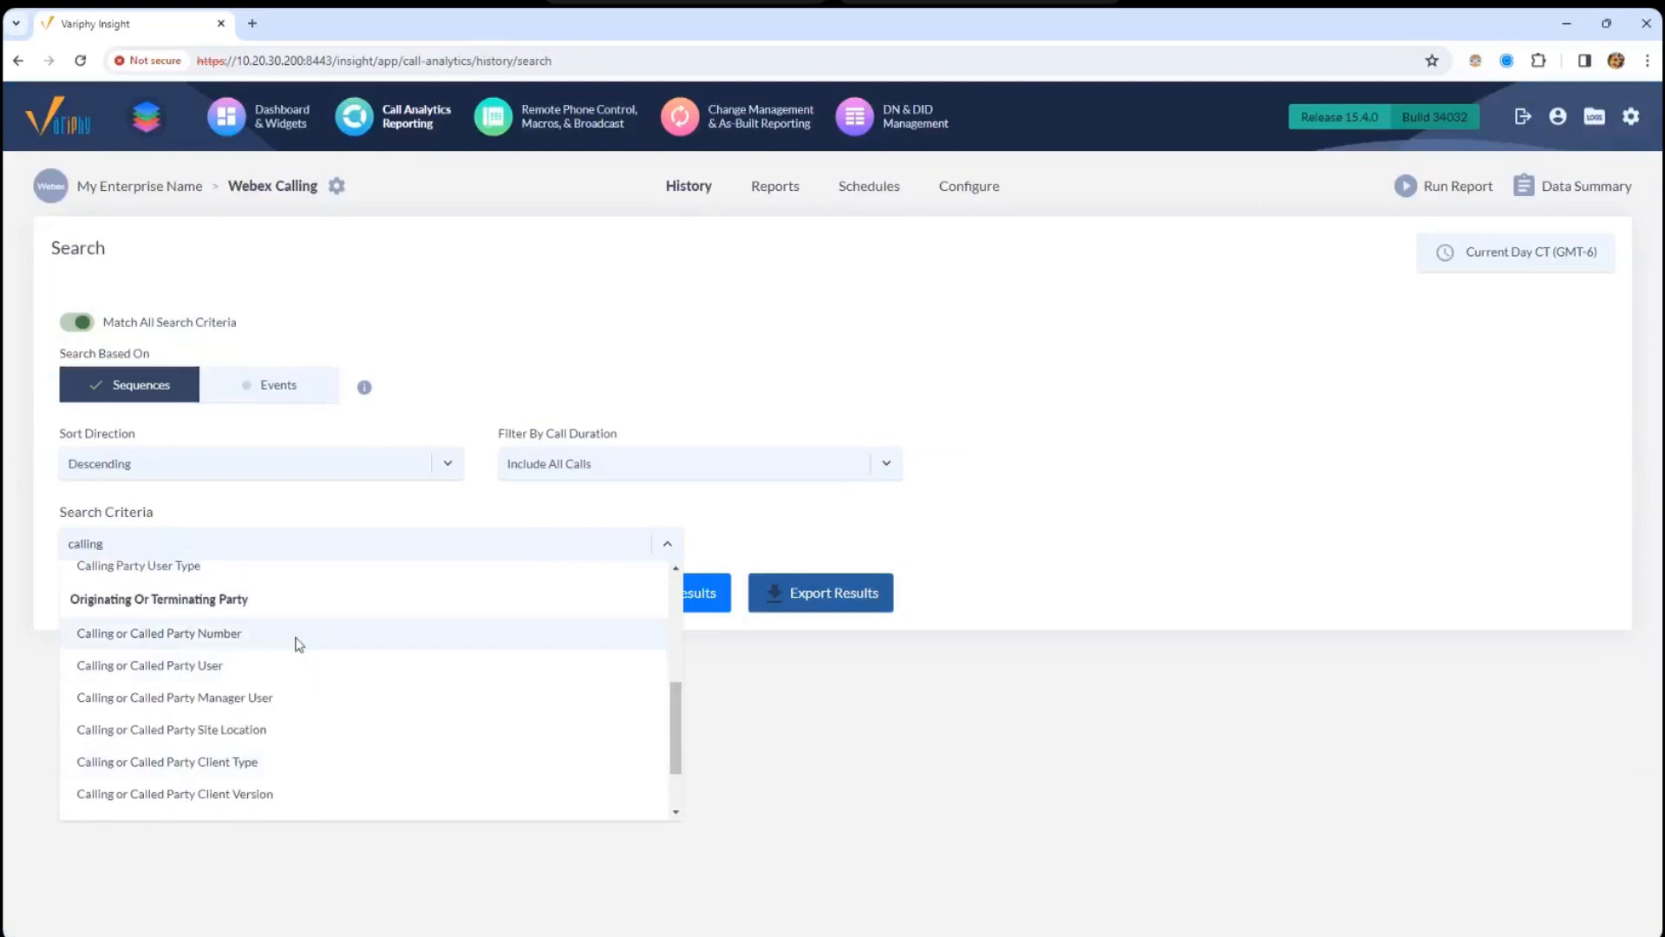
click(296, 639)
click(782, 557)
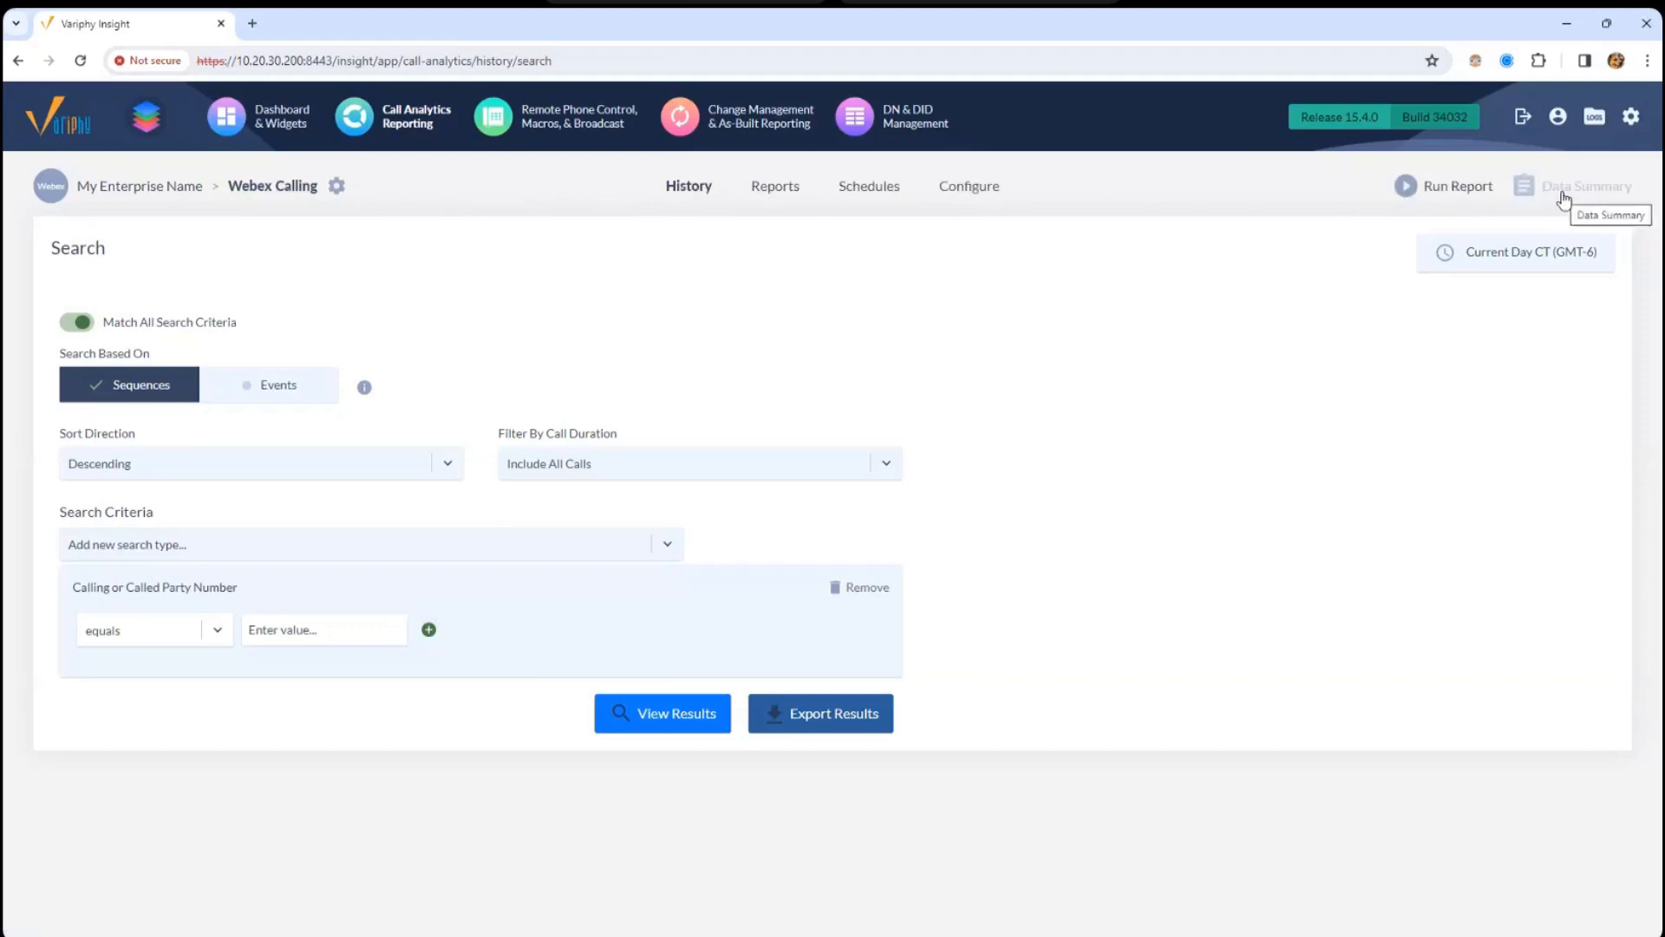
- Pick TEMPLATE - Location Summary Report for a report run and check its Current Day time range
click(1441, 191)
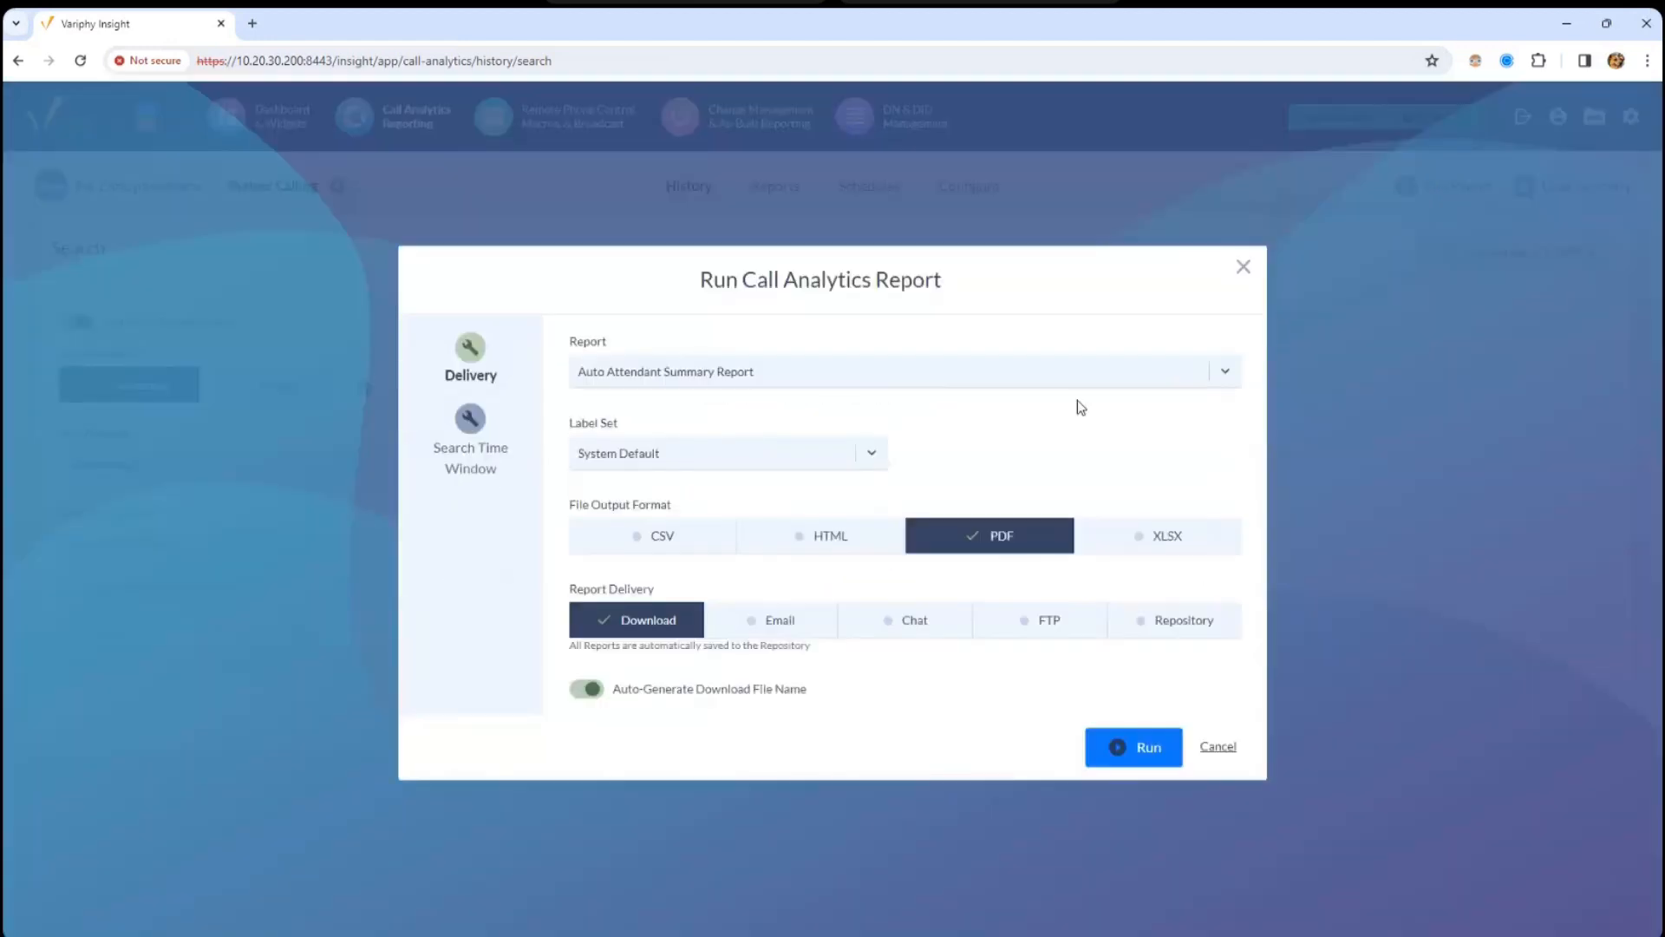
click(924, 363)
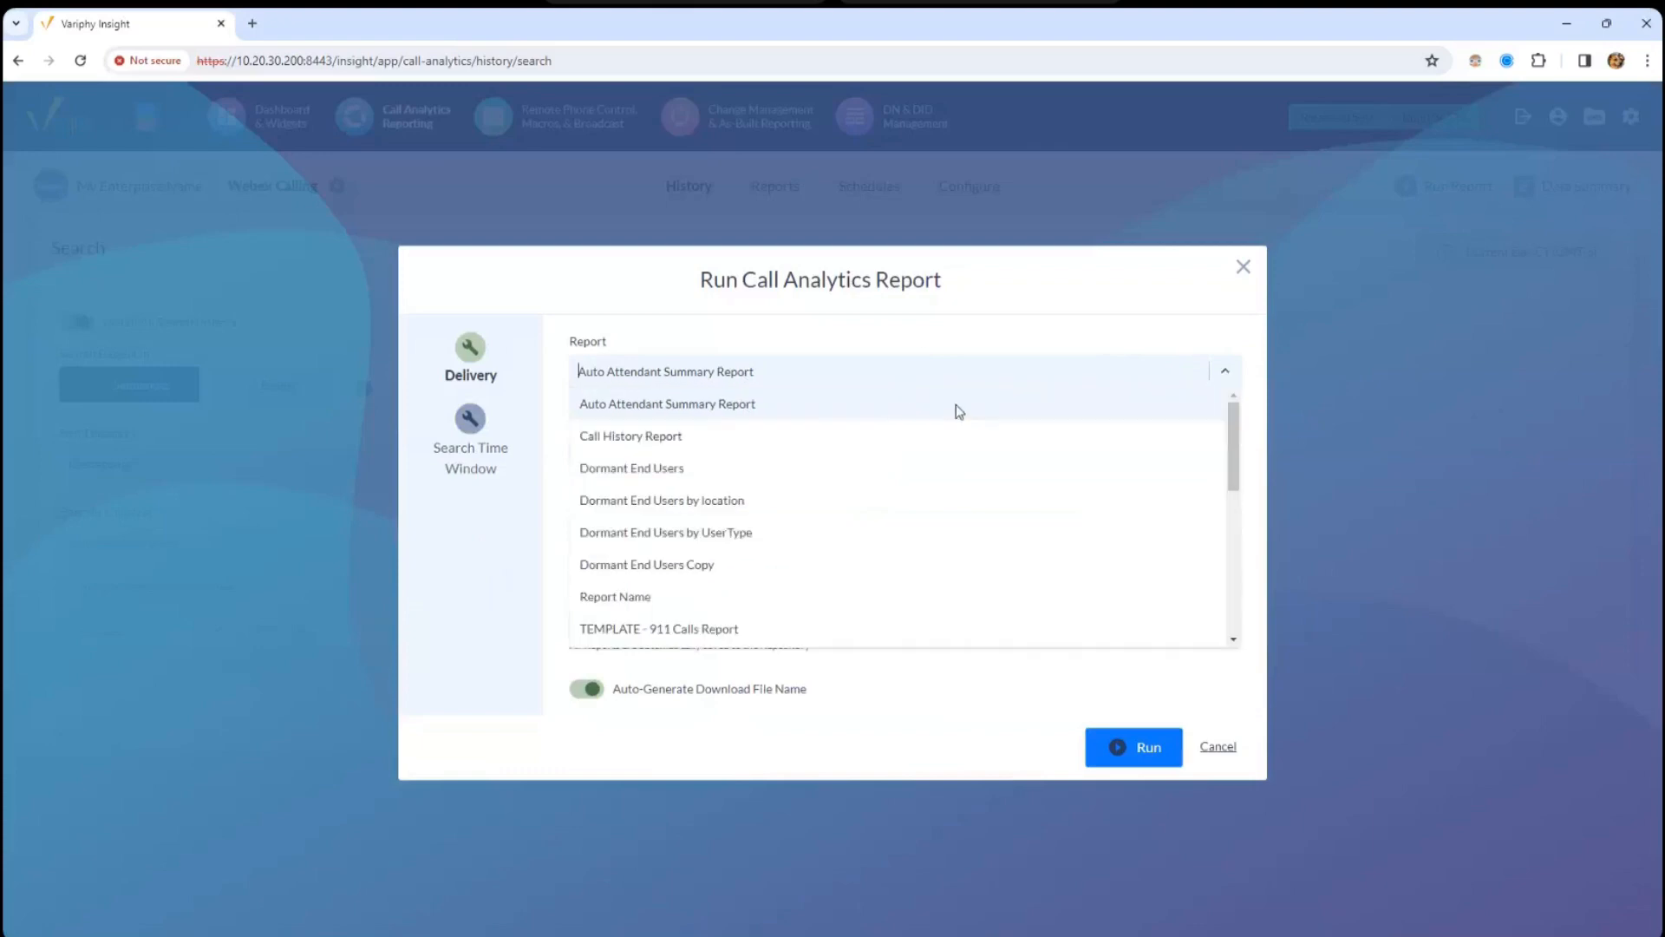
drag(1230, 428, 1231, 597)
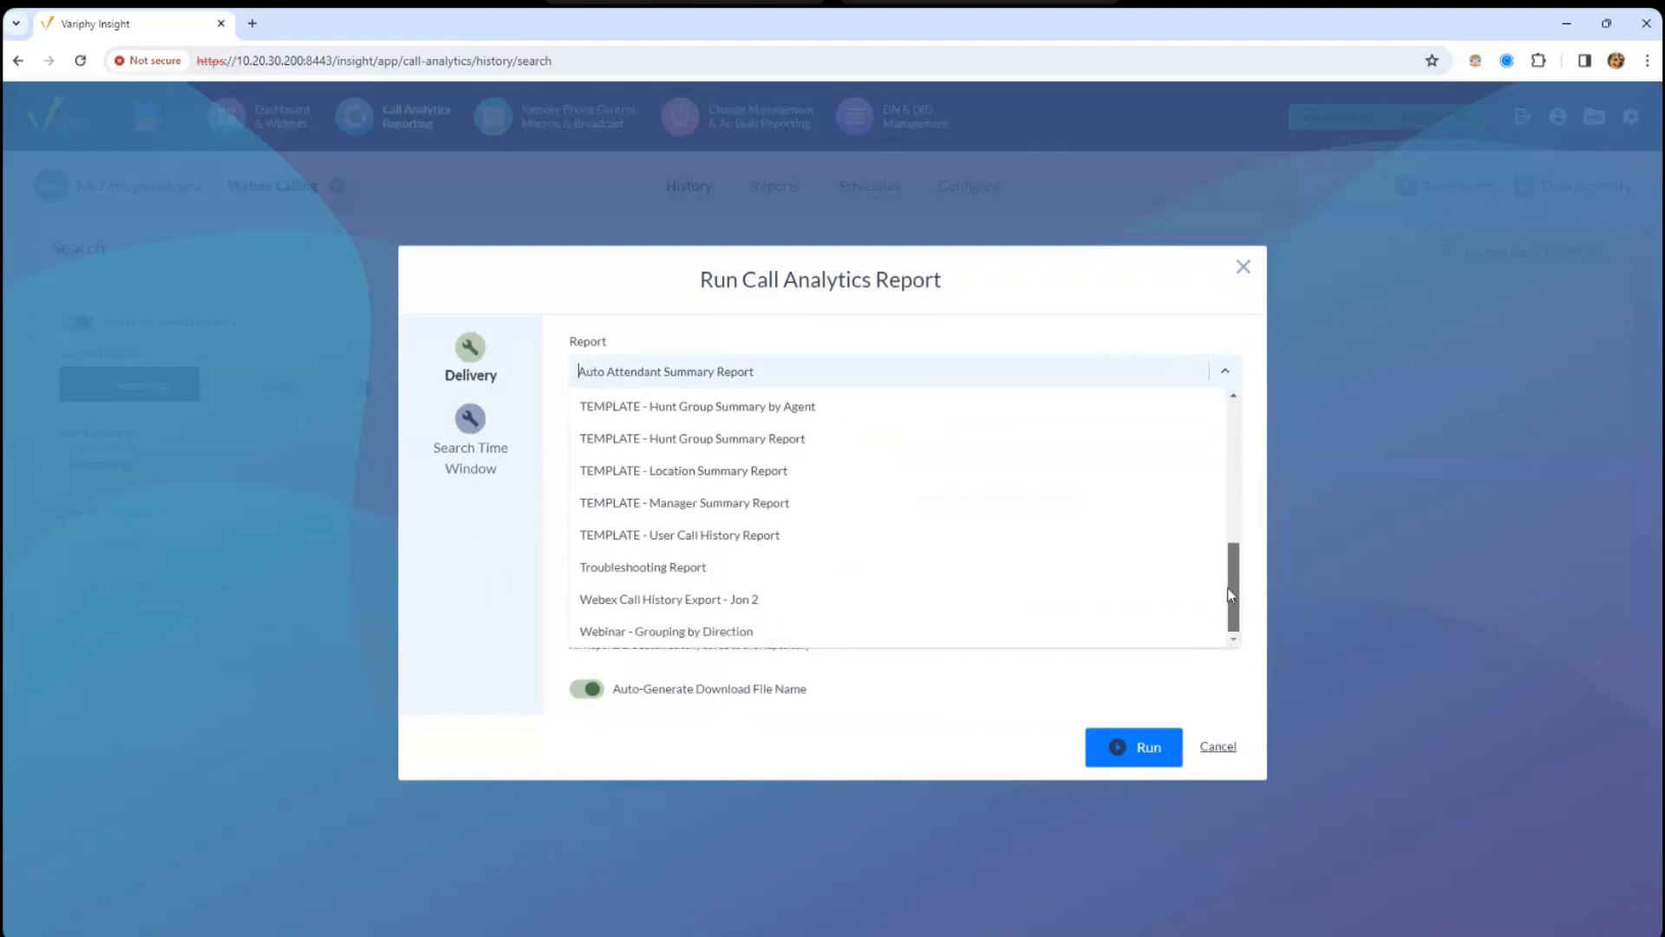
click(1044, 460)
click(457, 458)
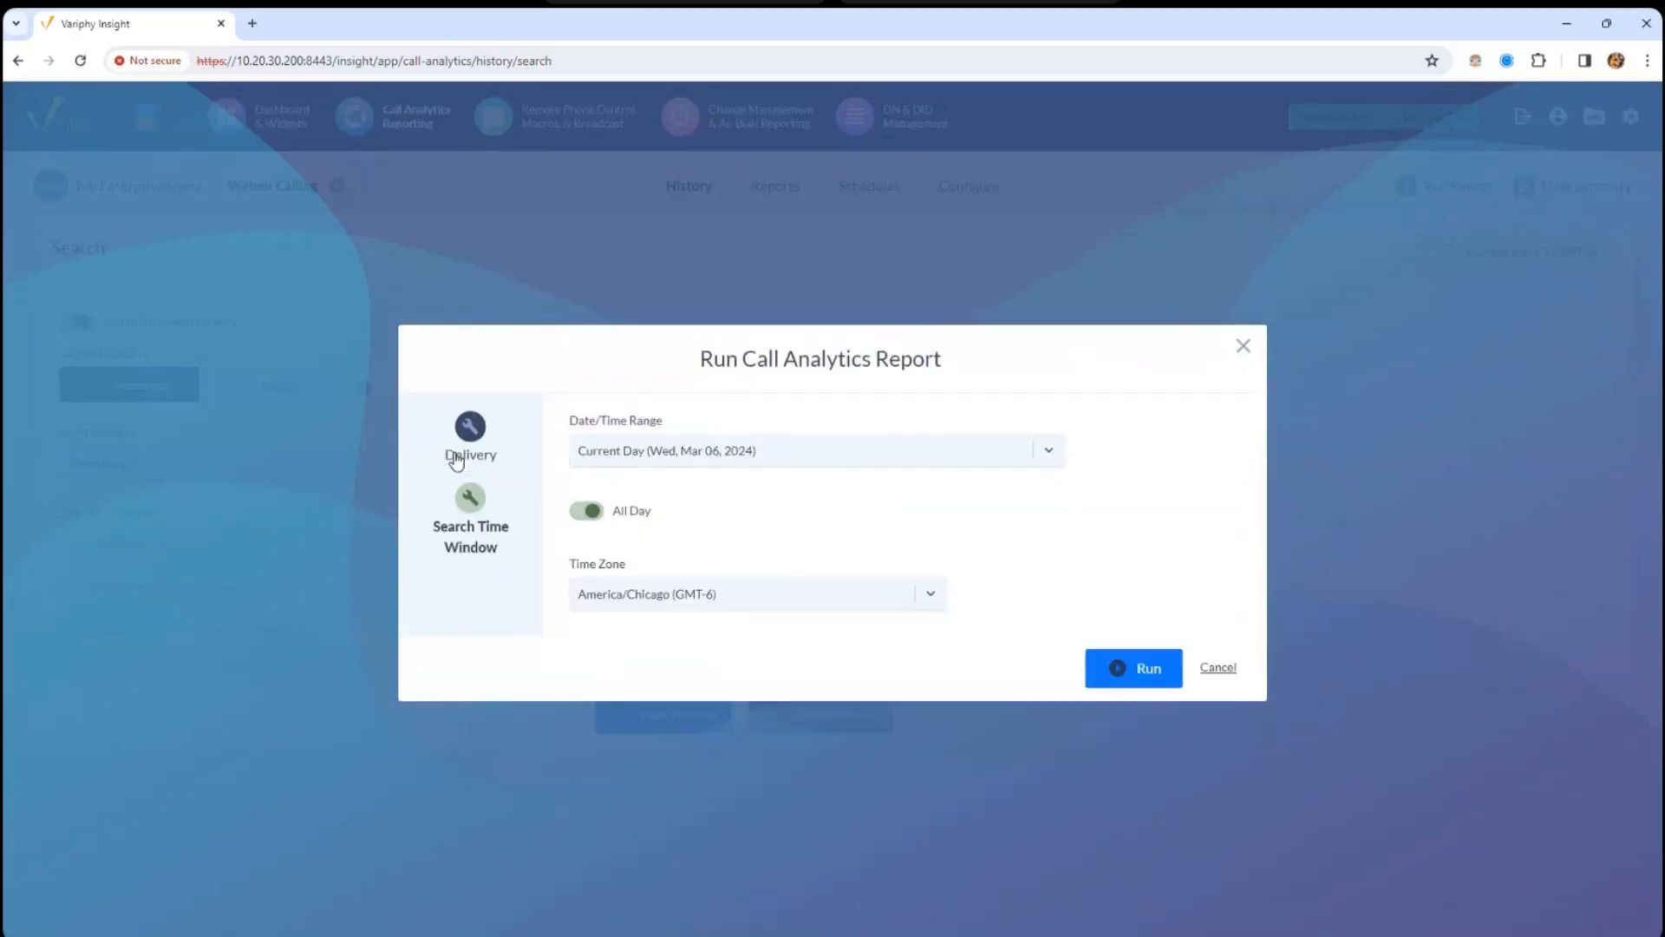
click(666, 455)
click(1272, 344)
- Cancel the report run, glance at Reports, return to History, and open Data Summary
click(1250, 359)
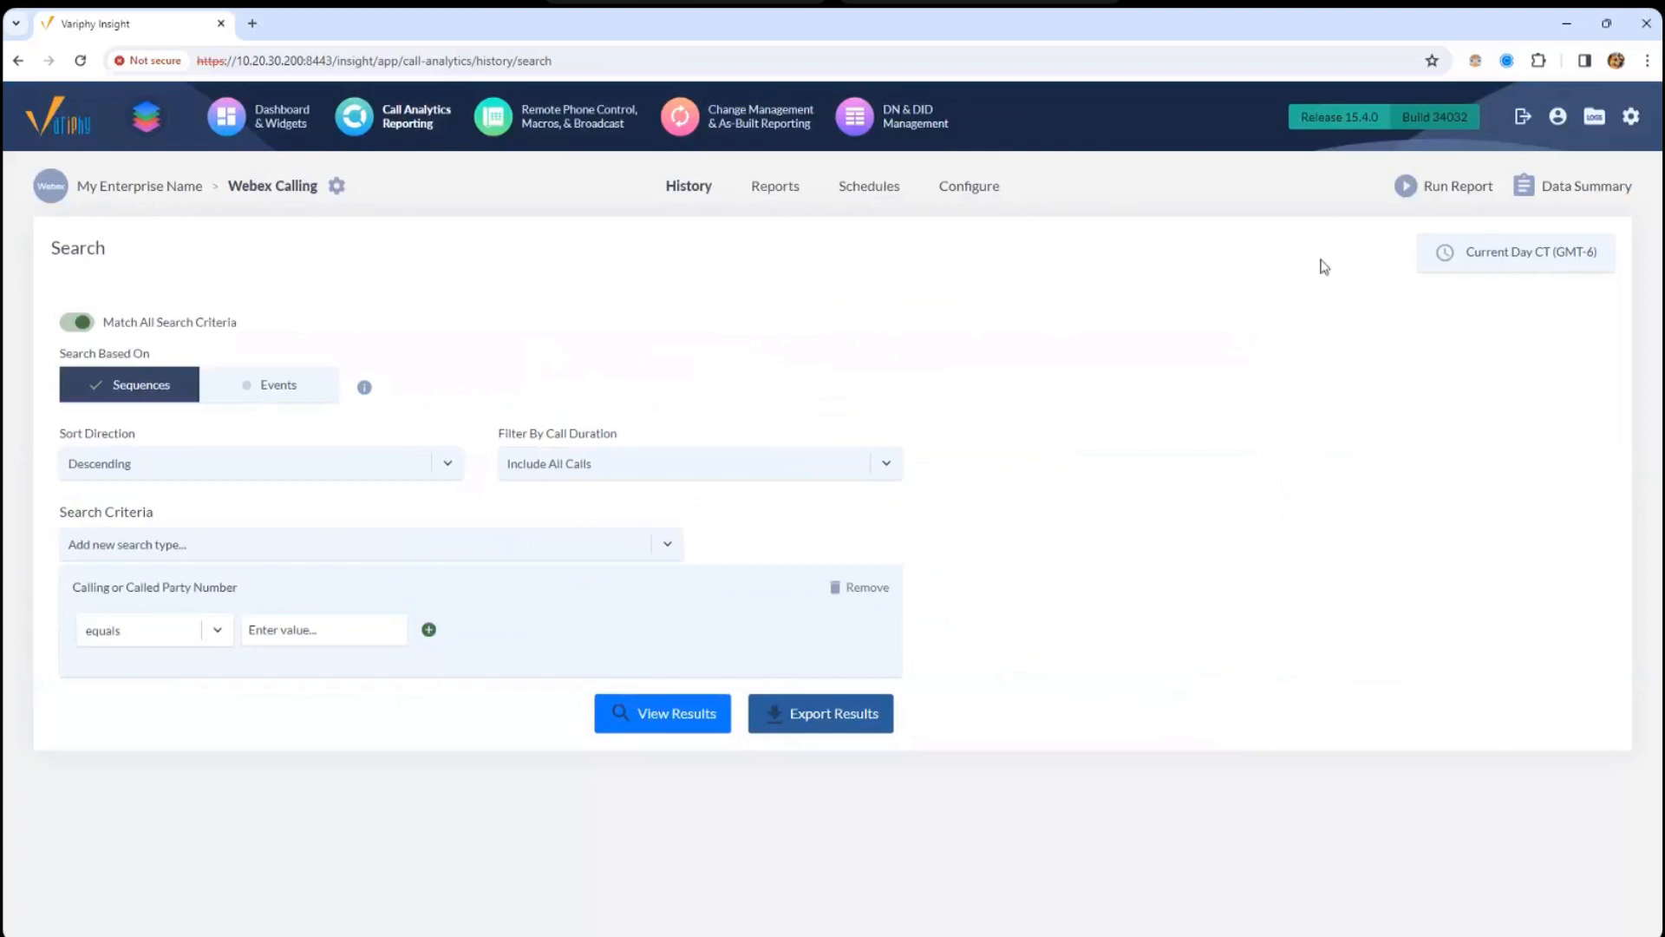
click(774, 193)
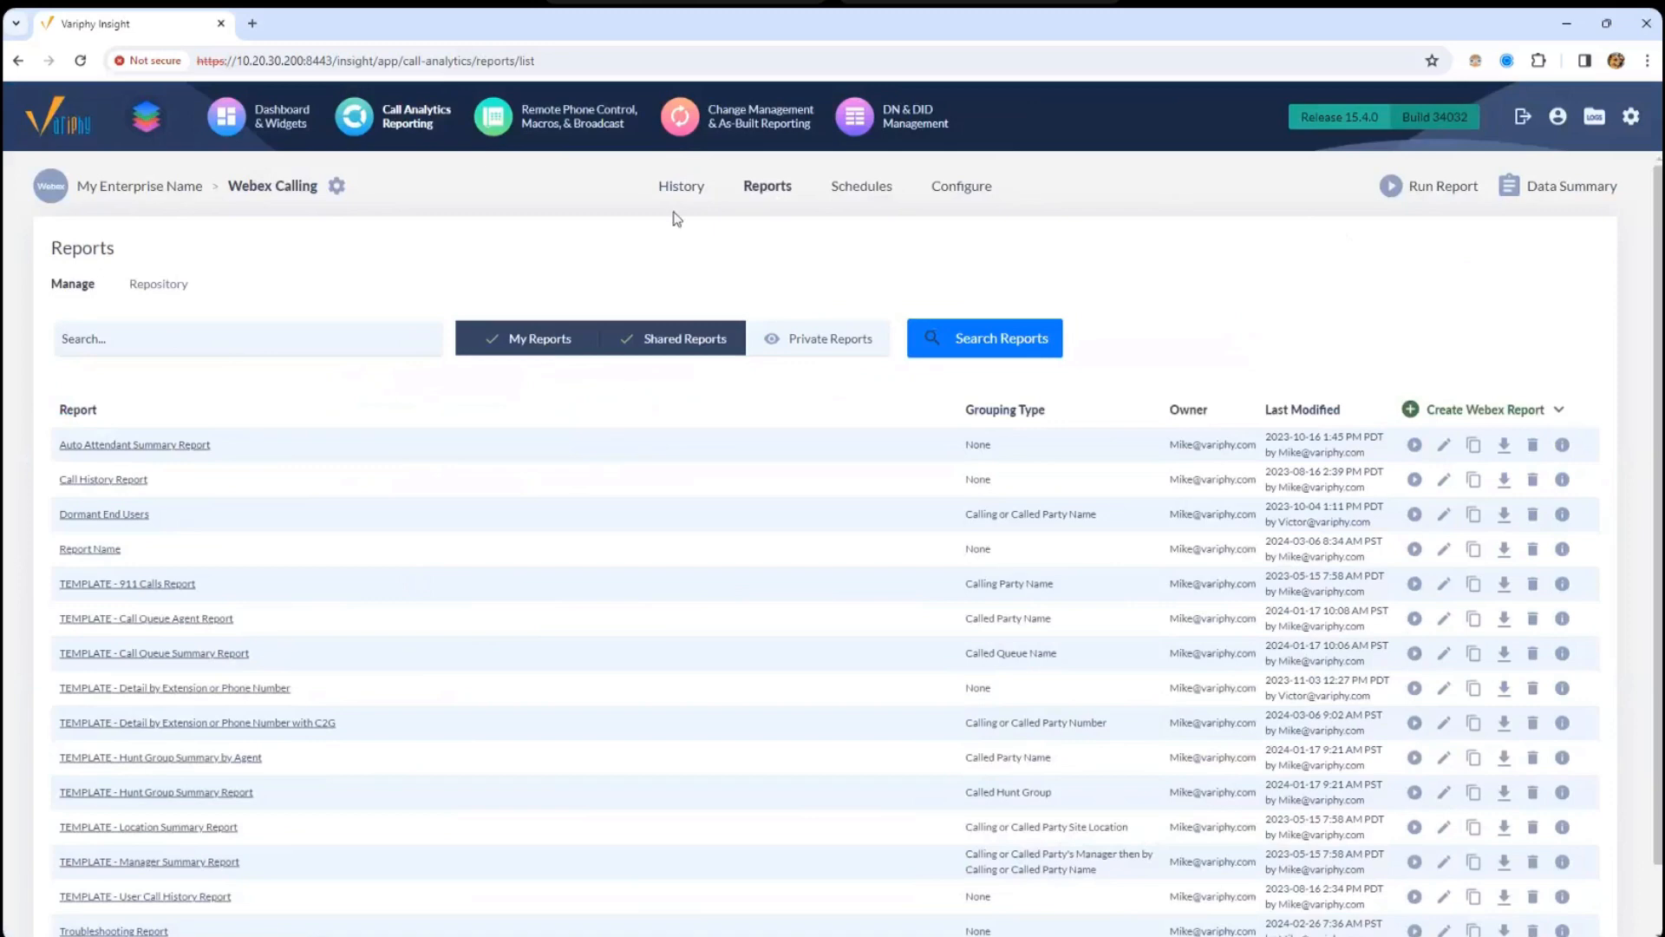
click(684, 188)
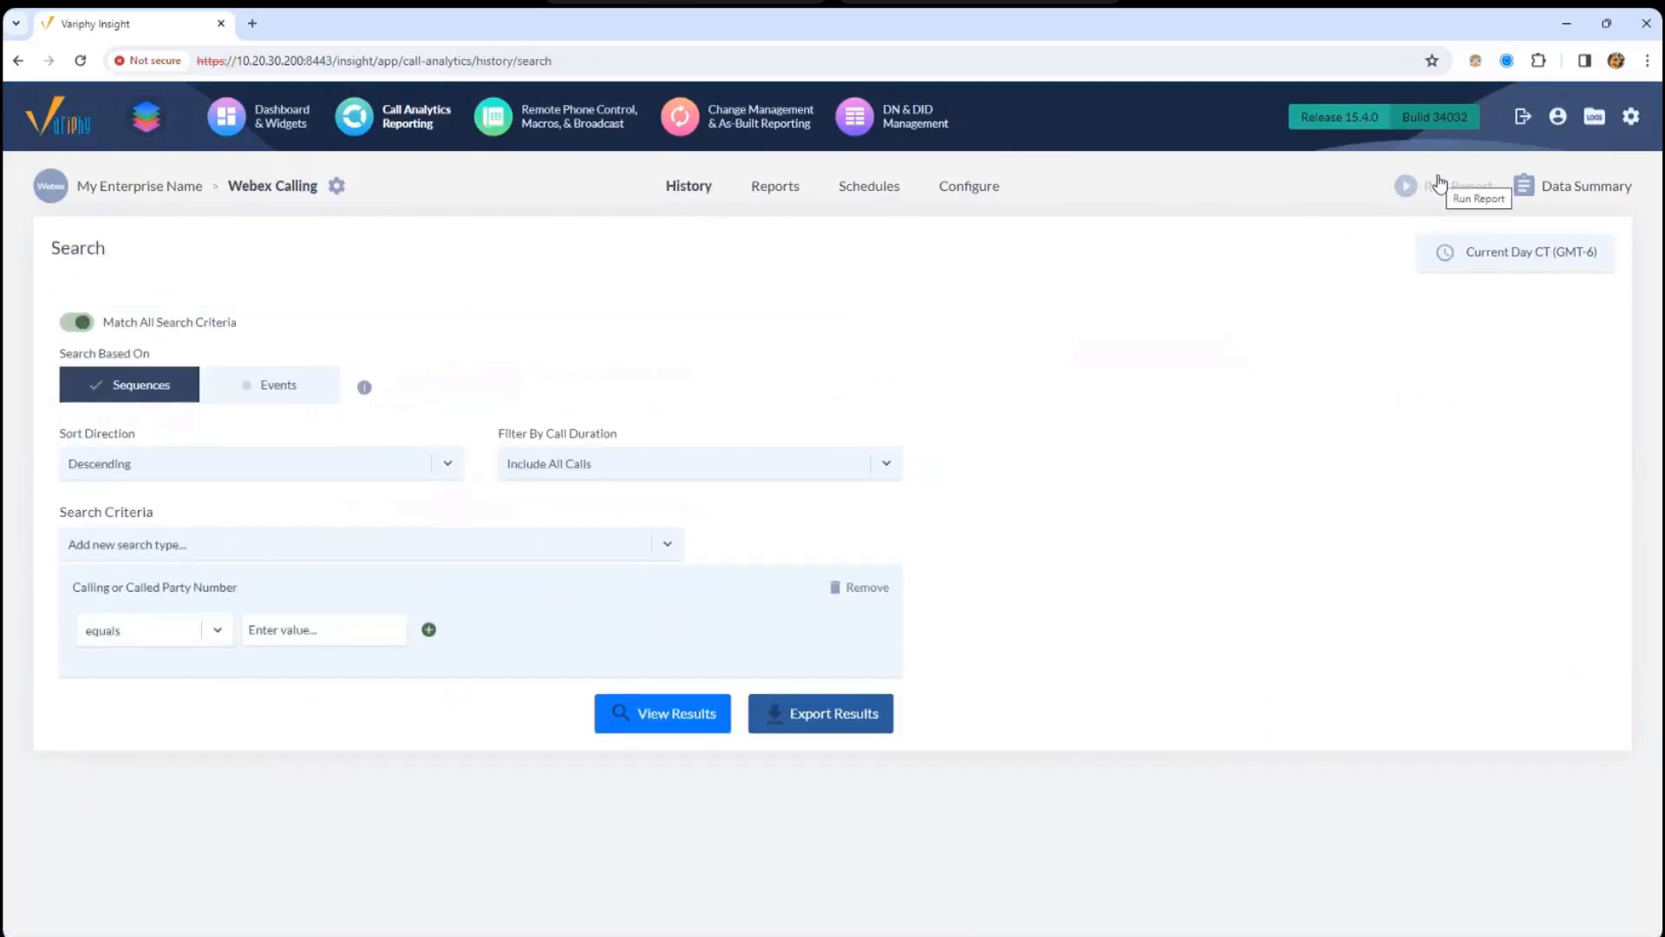
click(1548, 195)
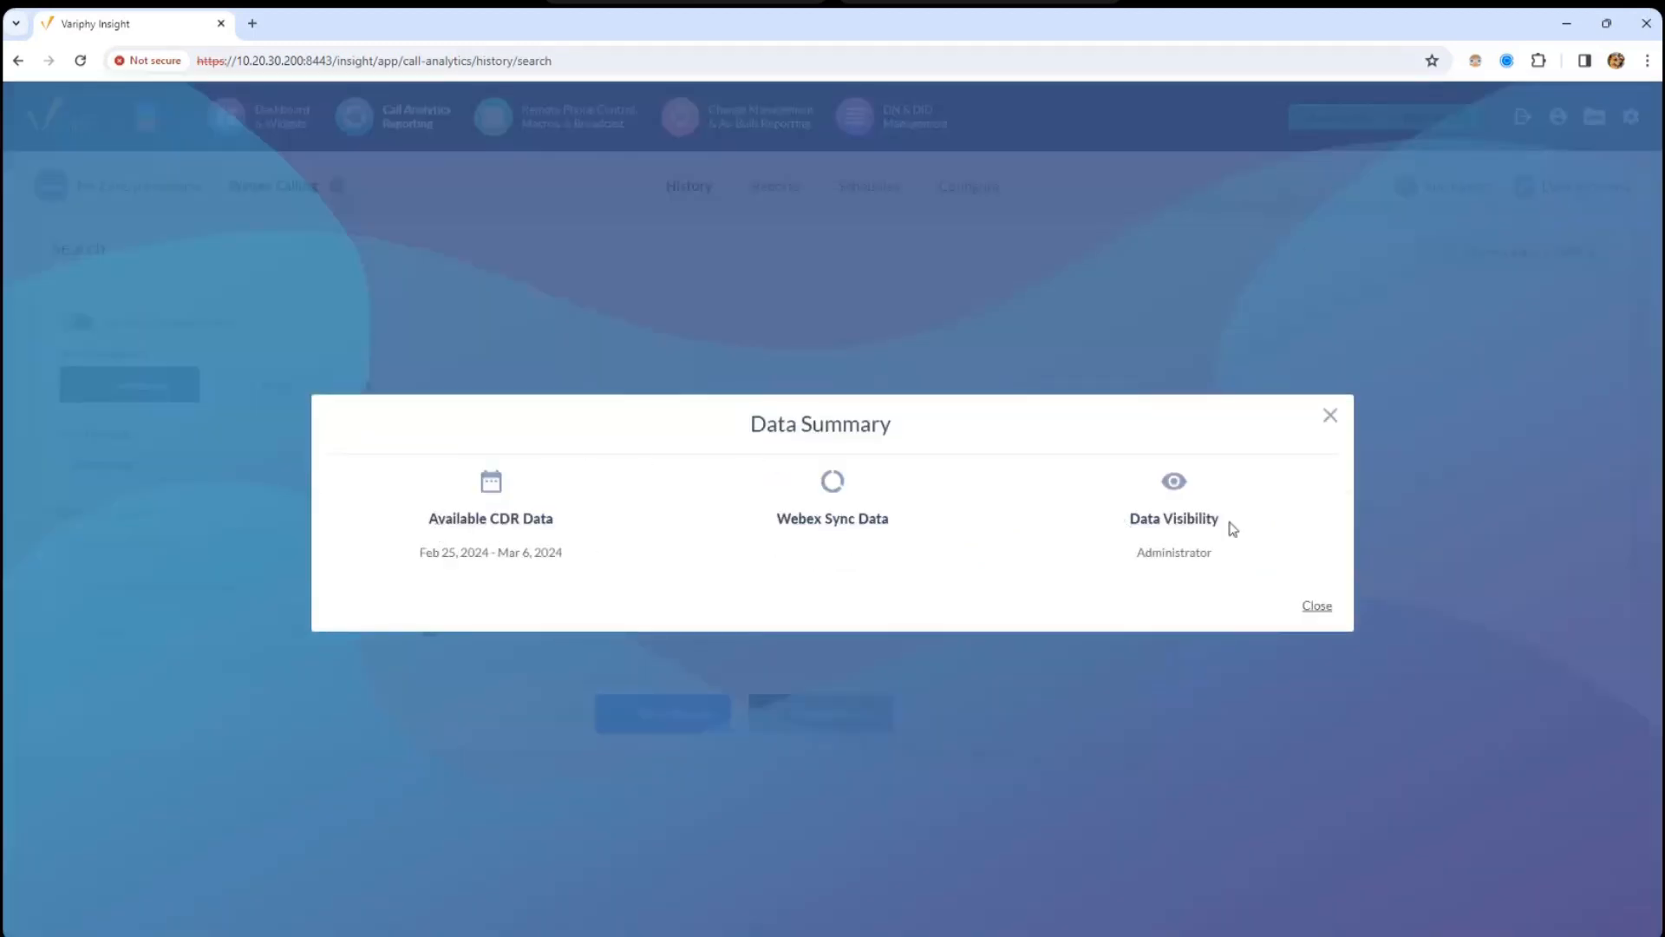
- Confirm Data Visibility and CDR data from Feb 25 to Mar 6, 2024, then close the summary
triple_click(1235, 526)
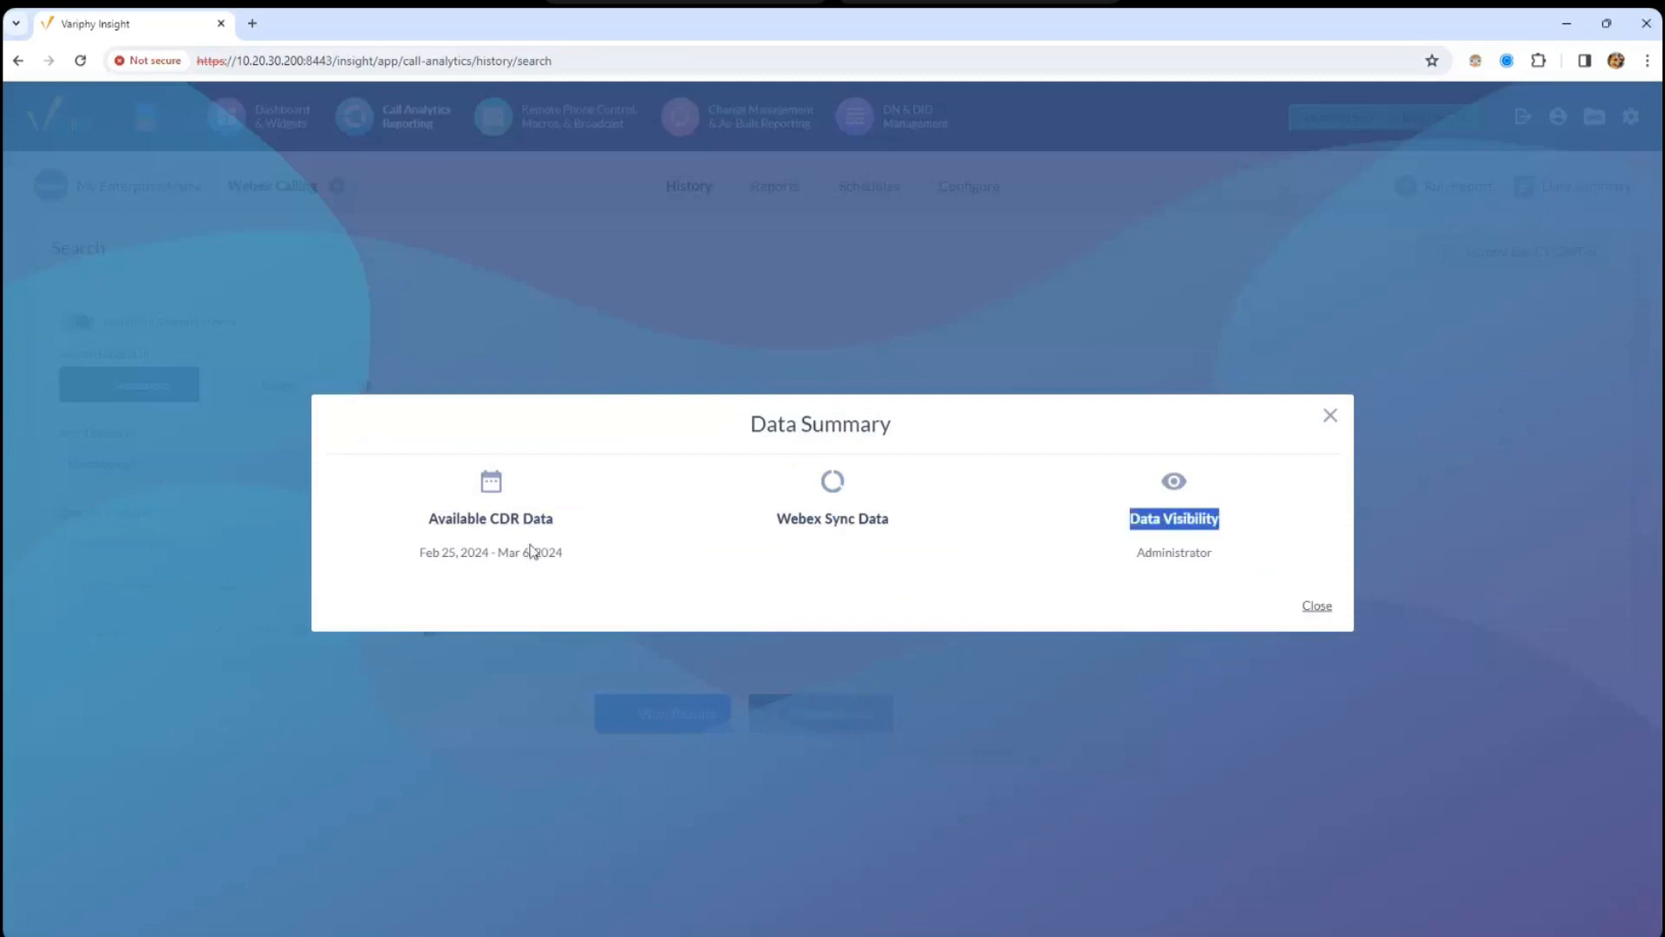
drag(442, 527, 576, 531)
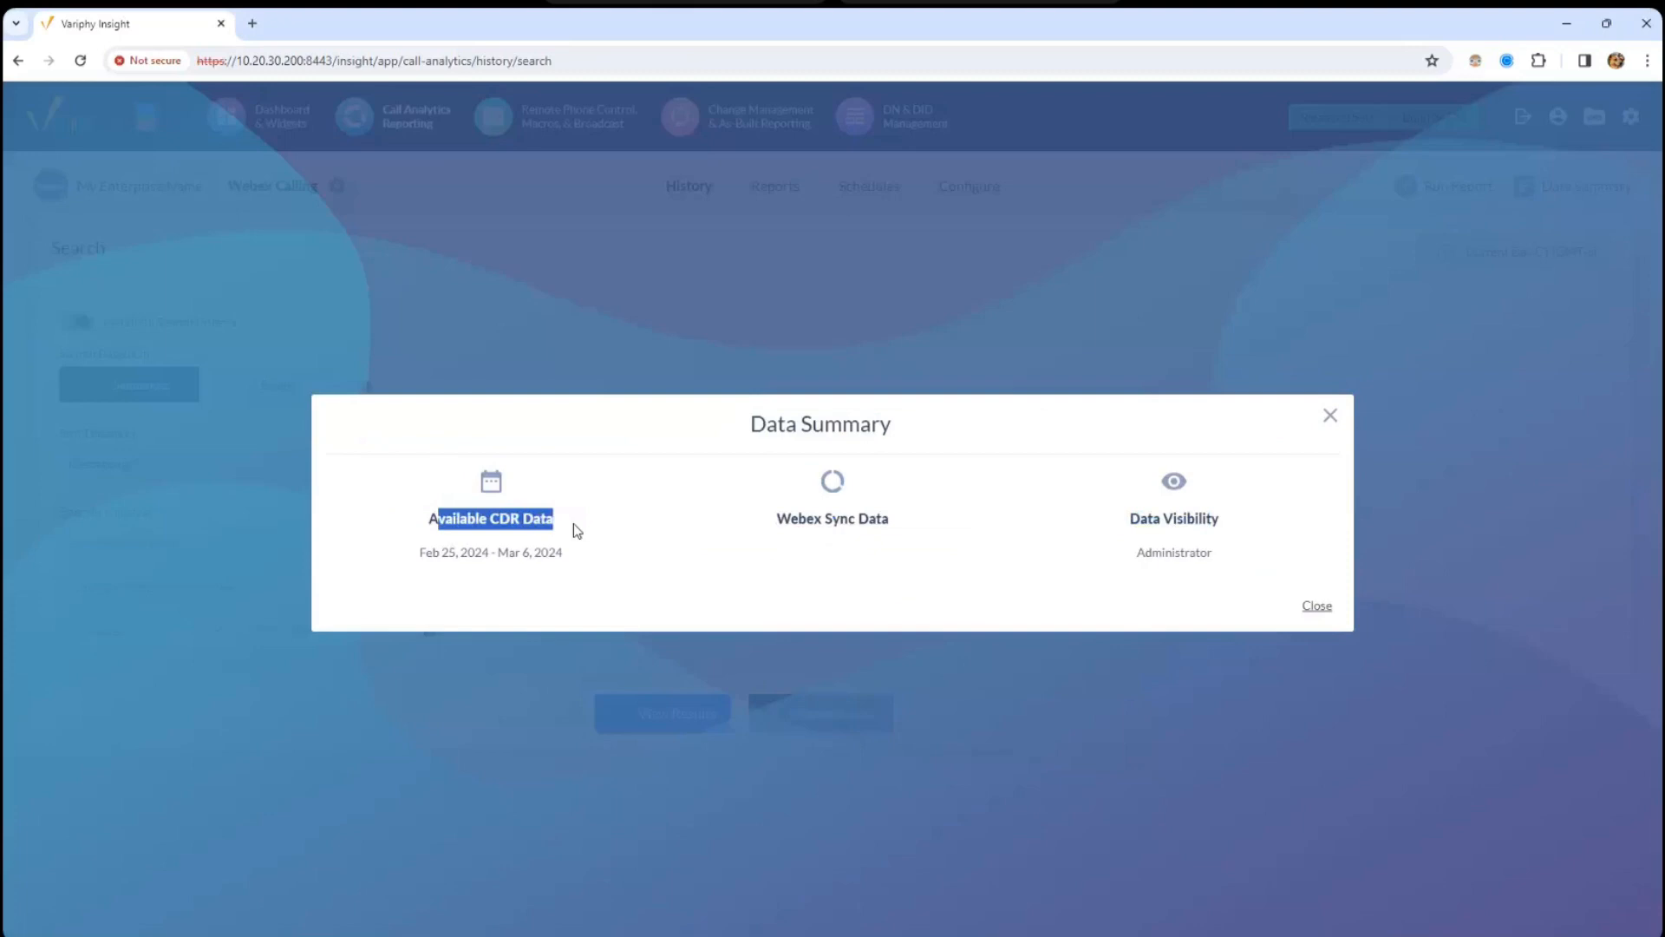
drag(422, 554, 539, 564)
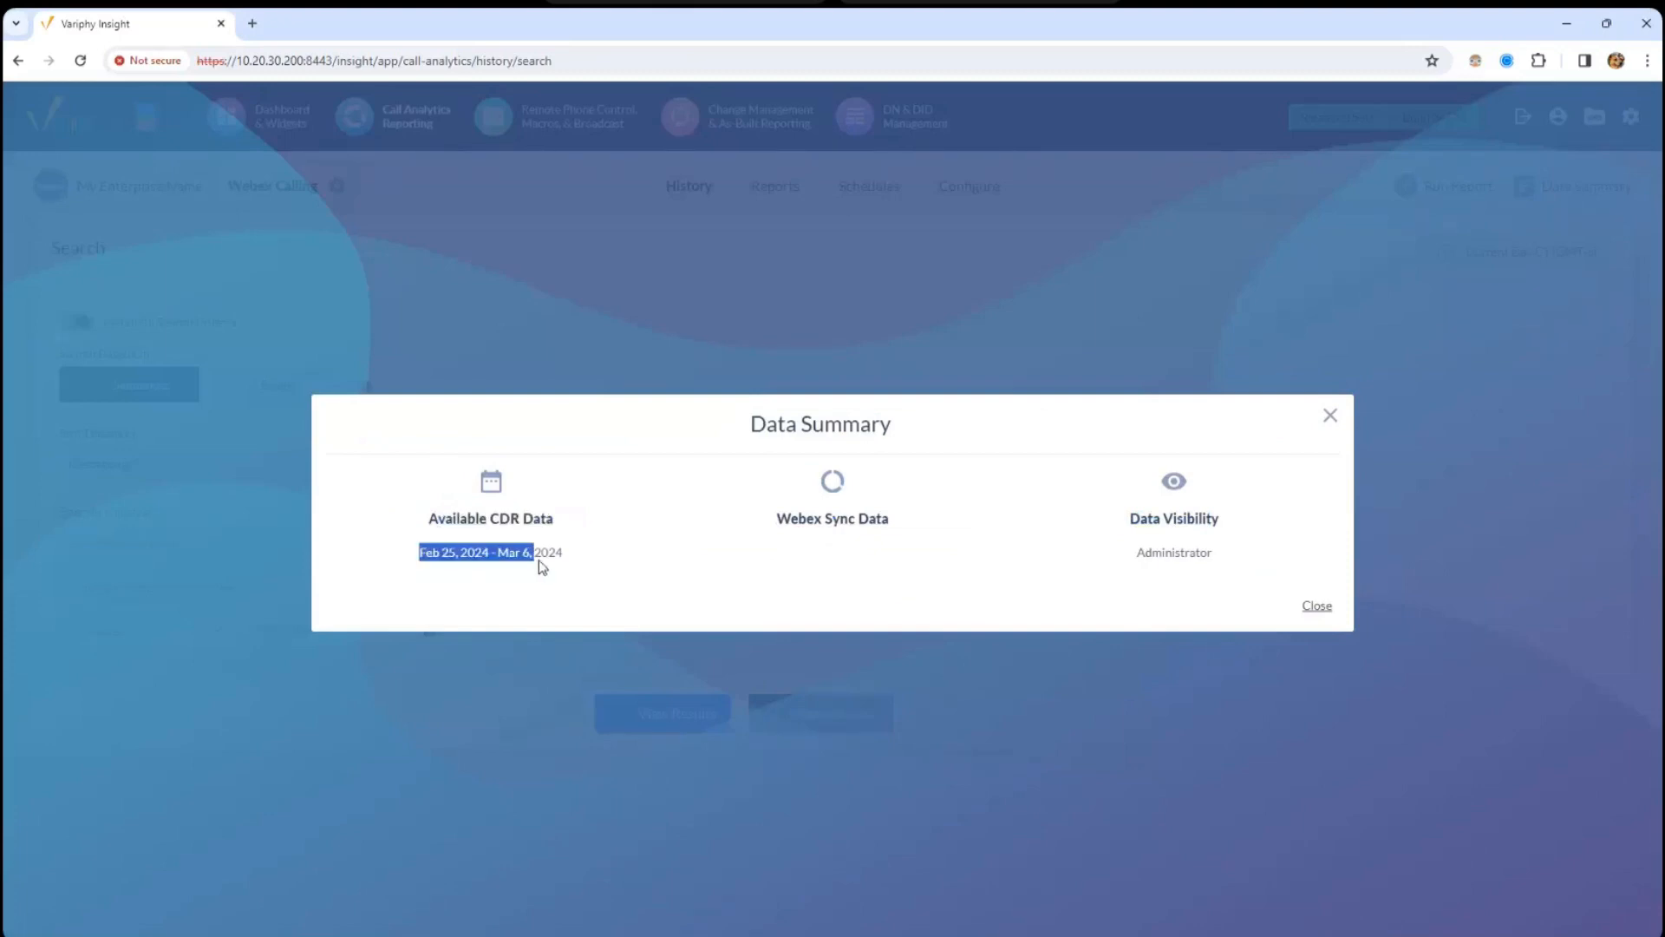
click(540, 556)
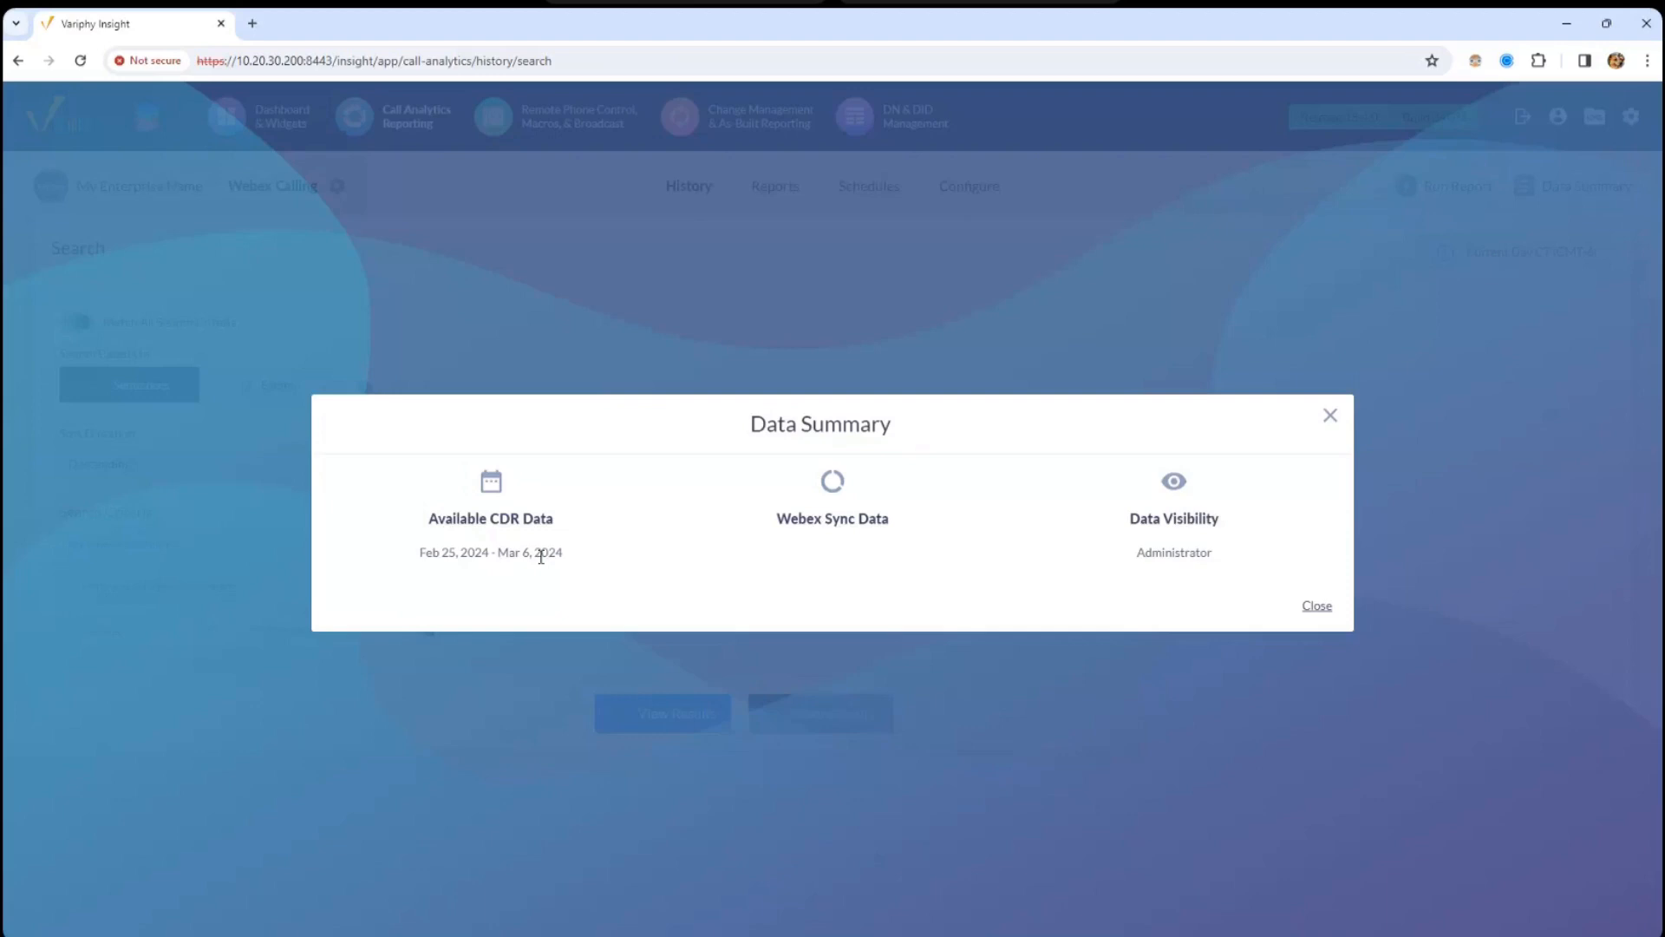
drag(439, 519, 523, 518)
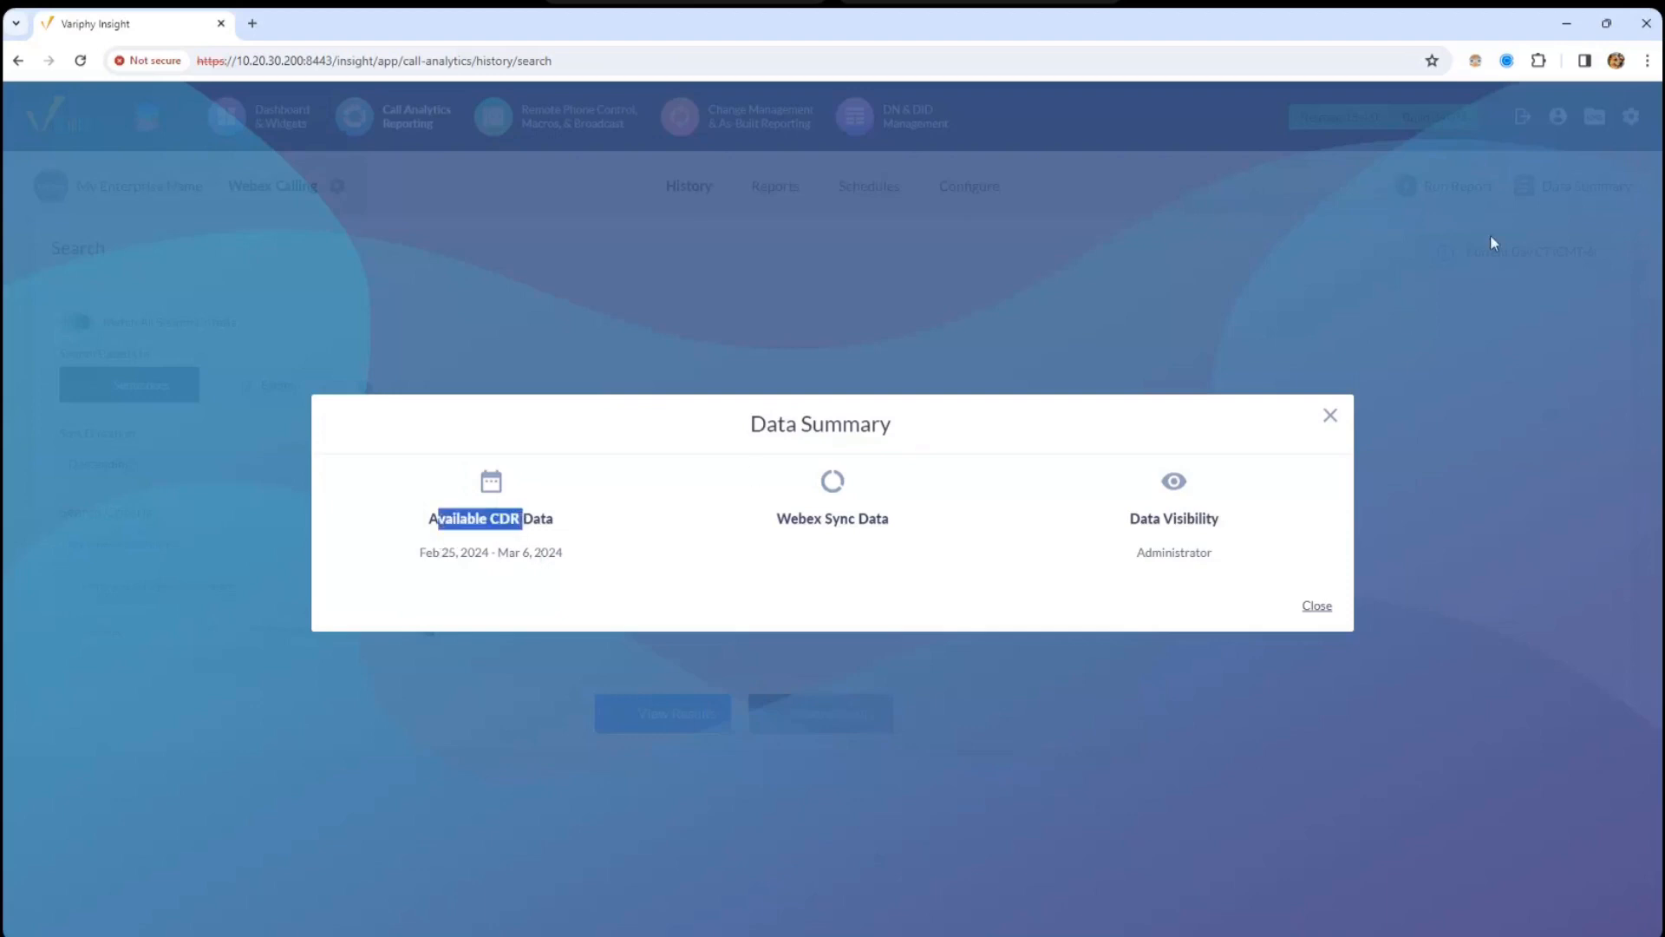
drag(419, 552, 565, 556)
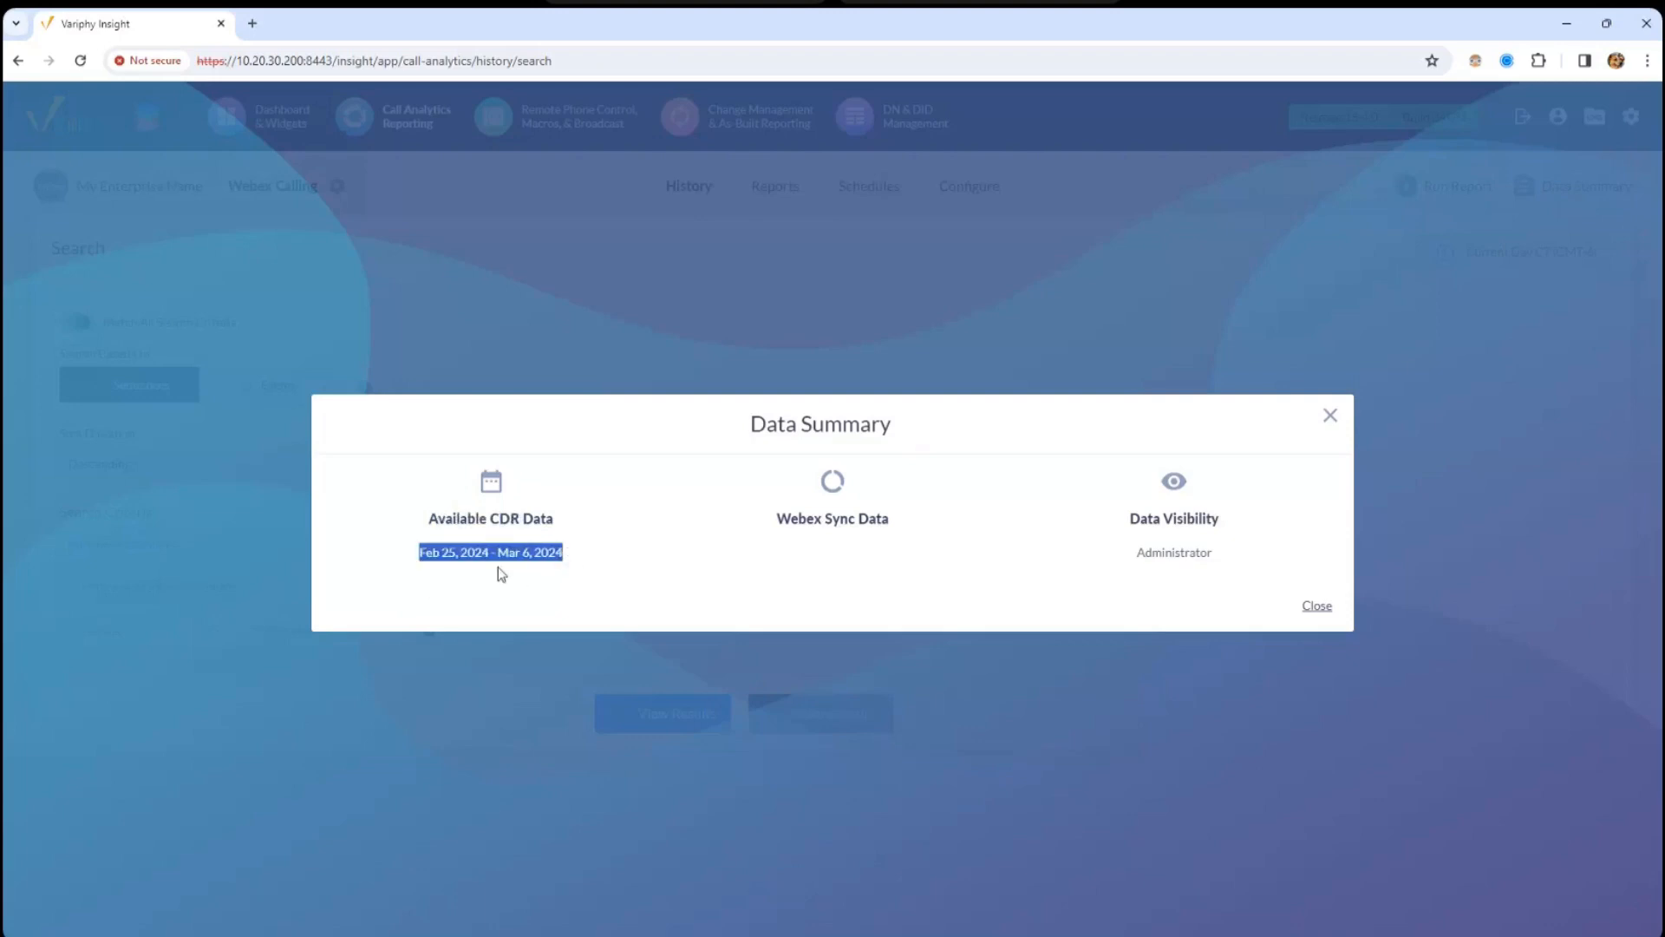
click(1330, 416)
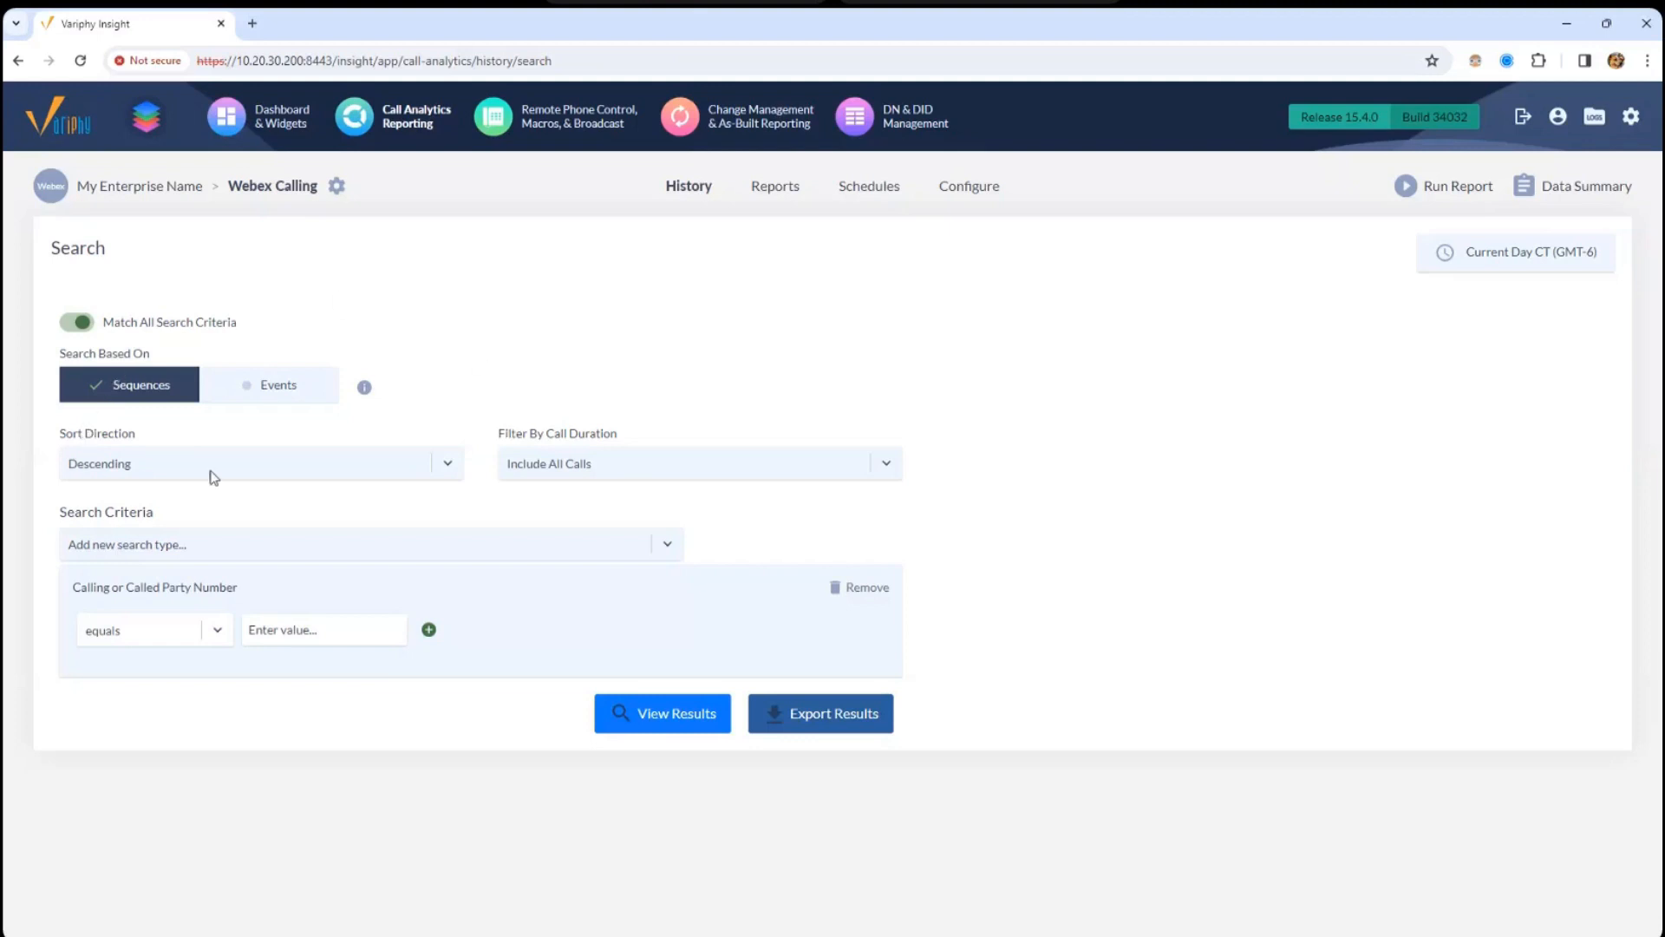
triple_click(163, 359)
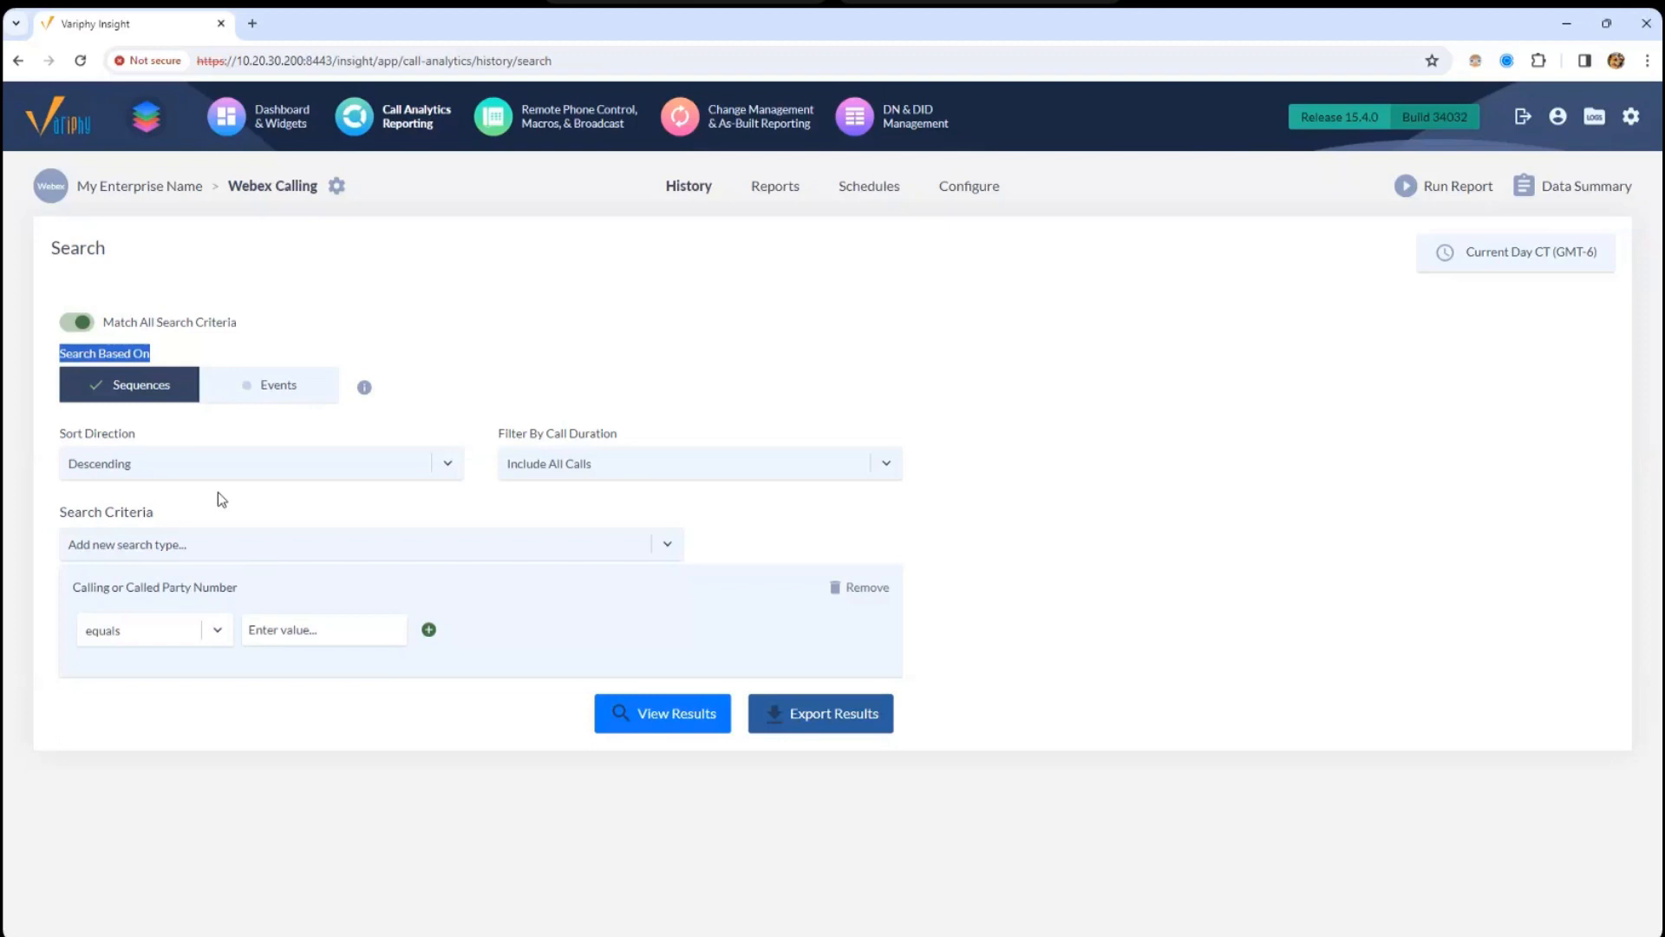
- Enter XXXX for the criterion and try the starts with and ends with operators
click(273, 632)
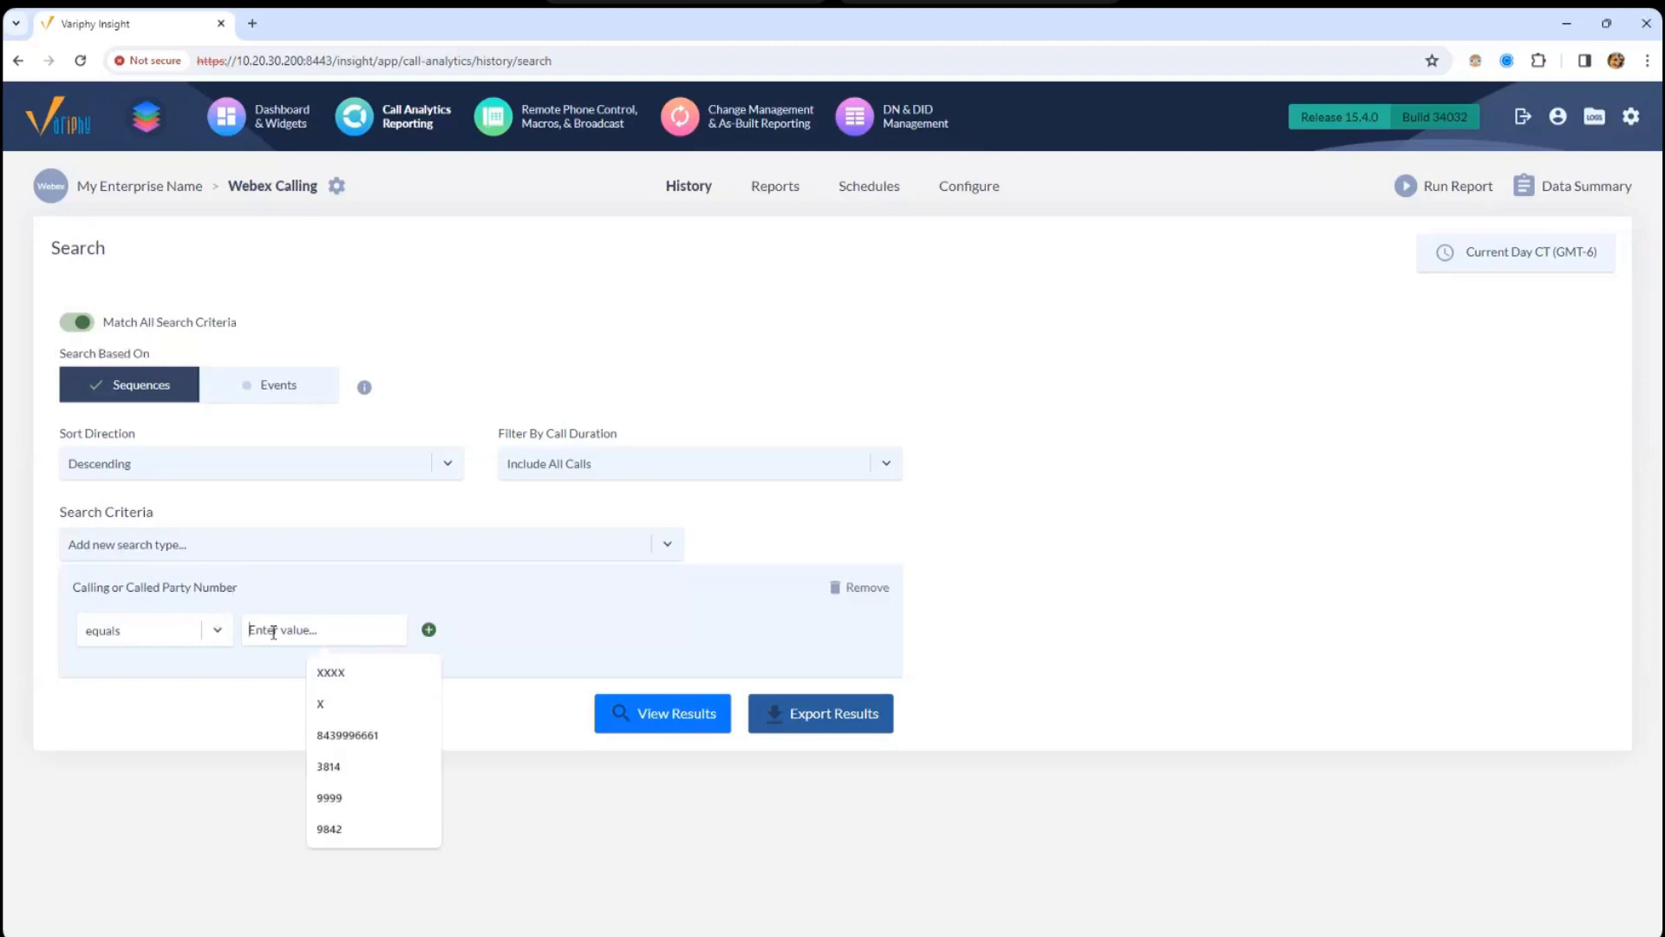
text(XXXX)
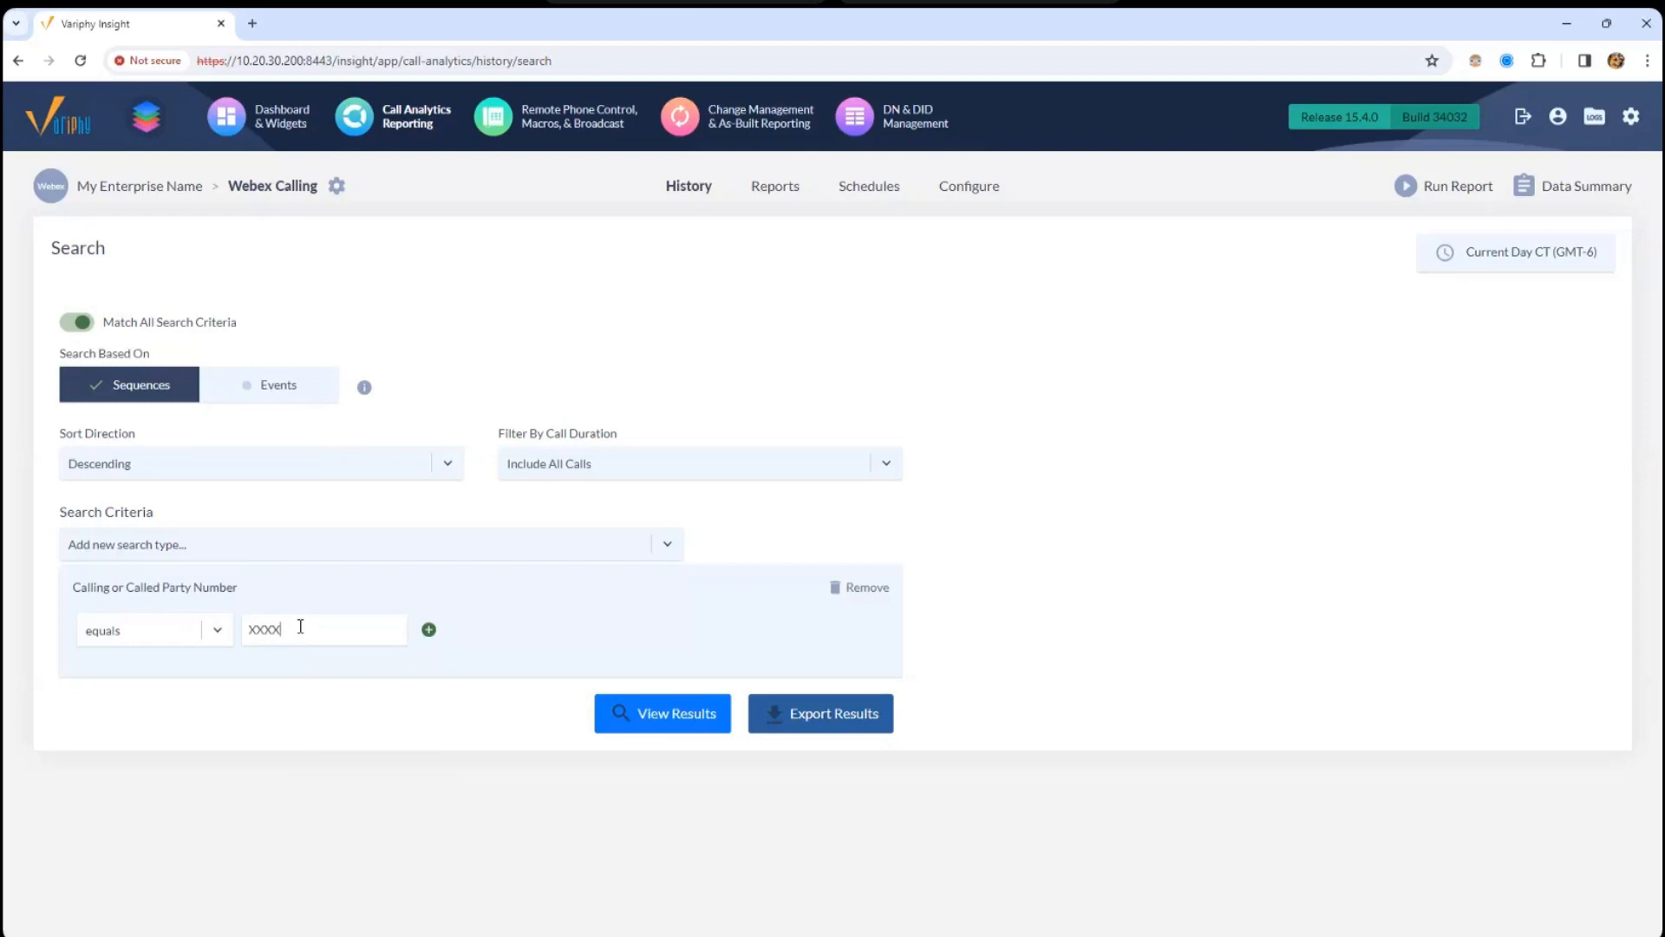
click(187, 640)
click(168, 738)
click(176, 636)
click(147, 752)
drag(304, 628, 258, 632)
key(BackSpace)
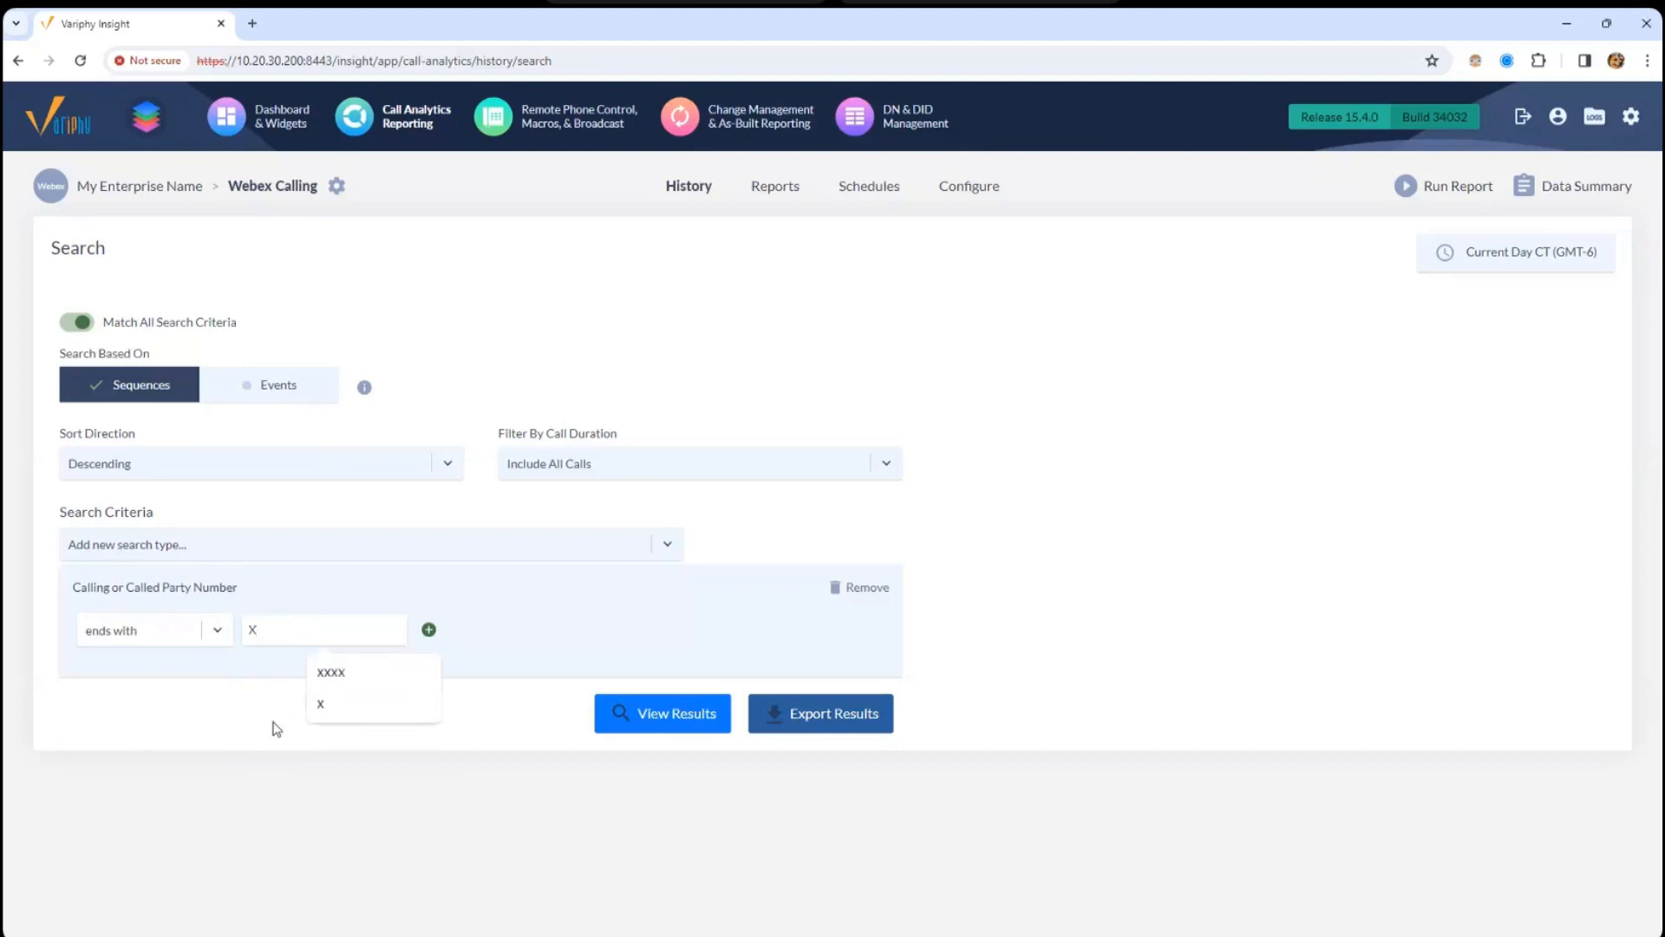
click(273, 722)
- Set the operator back to equals with the value XXXX
click(275, 629)
click(147, 636)
click(137, 665)
drag(305, 626, 158, 625)
text(XXXX)
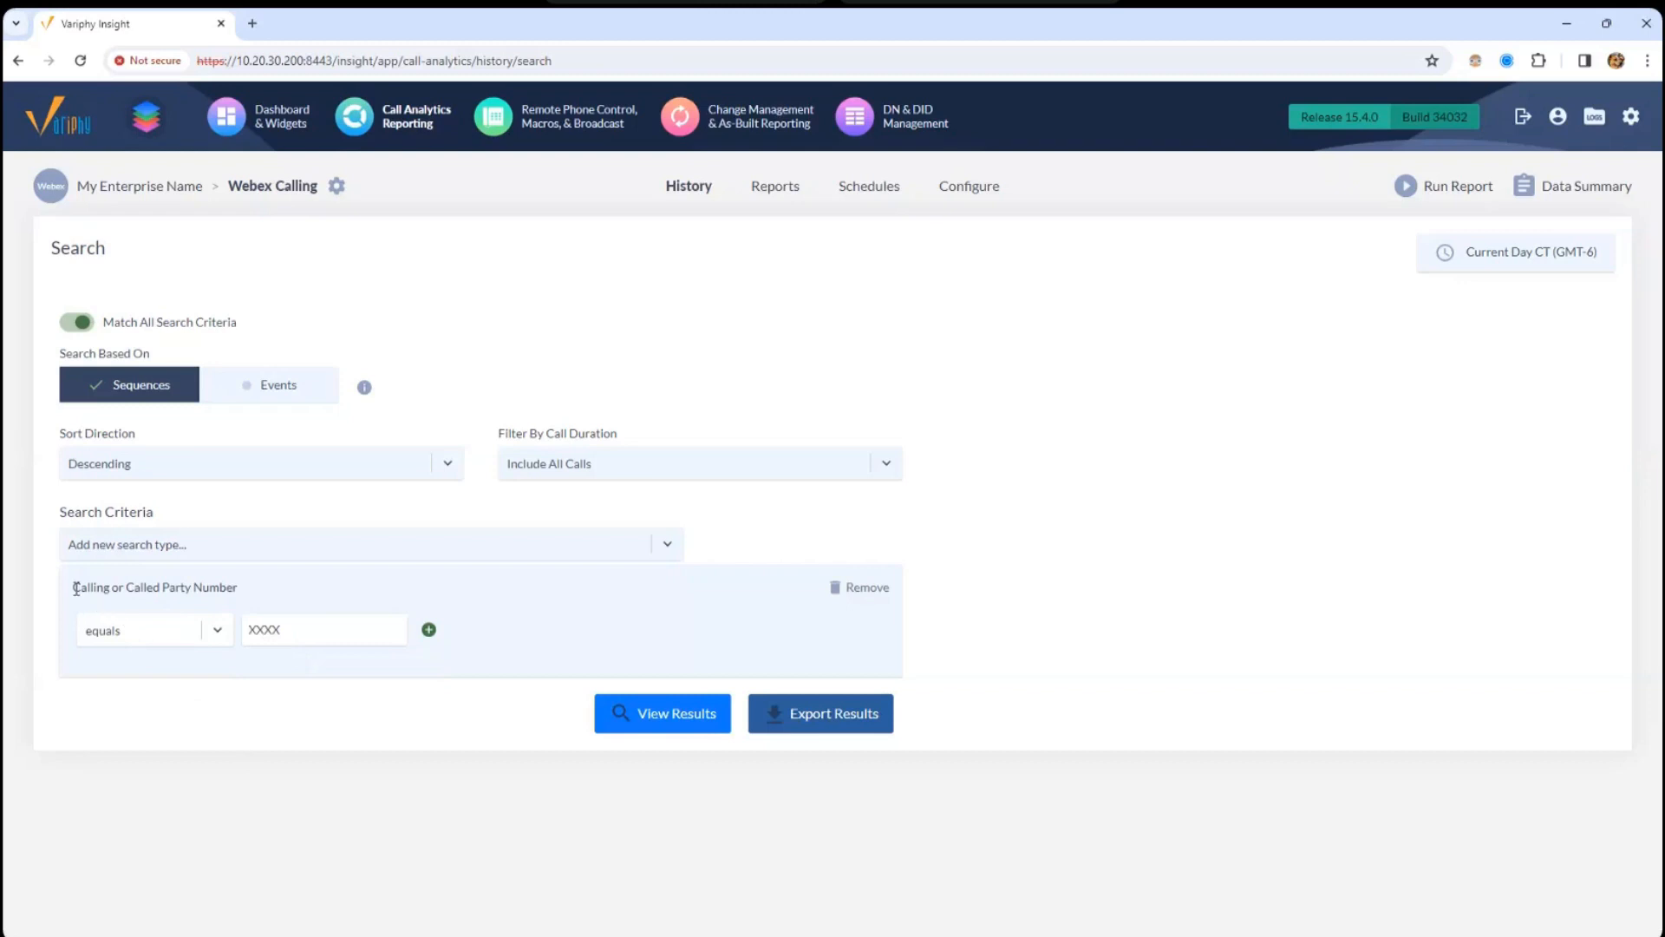
drag(75, 589, 121, 593)
- Run the search, then open the Current Day CT (GMT-6) time window settings
click(674, 731)
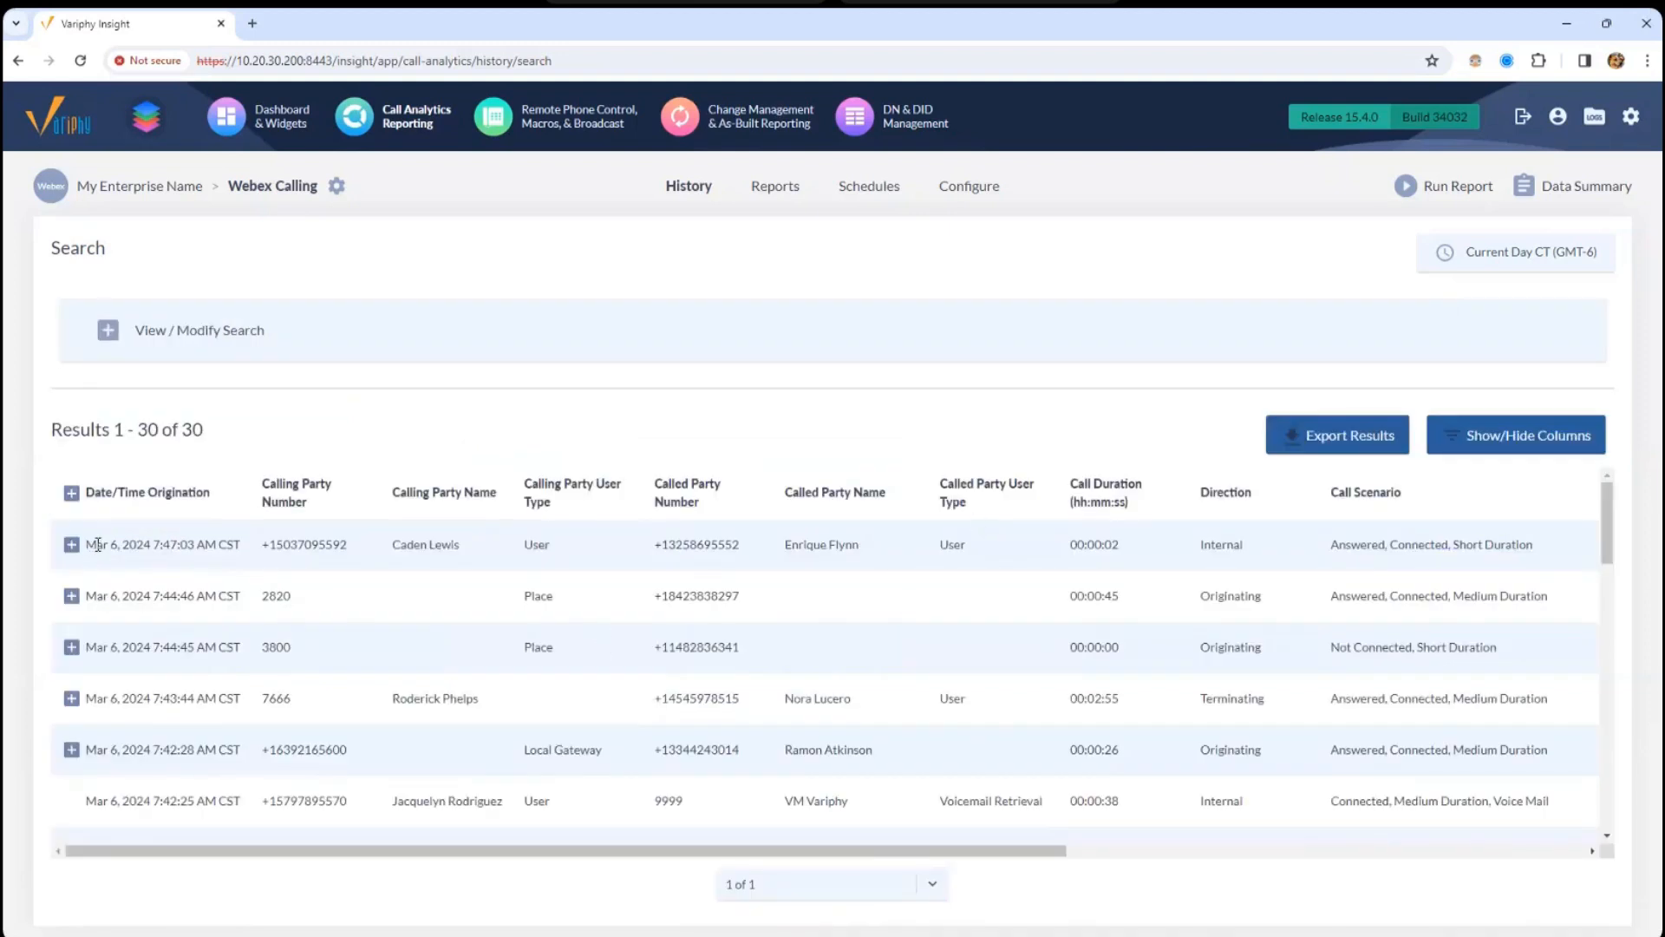
click(1516, 260)
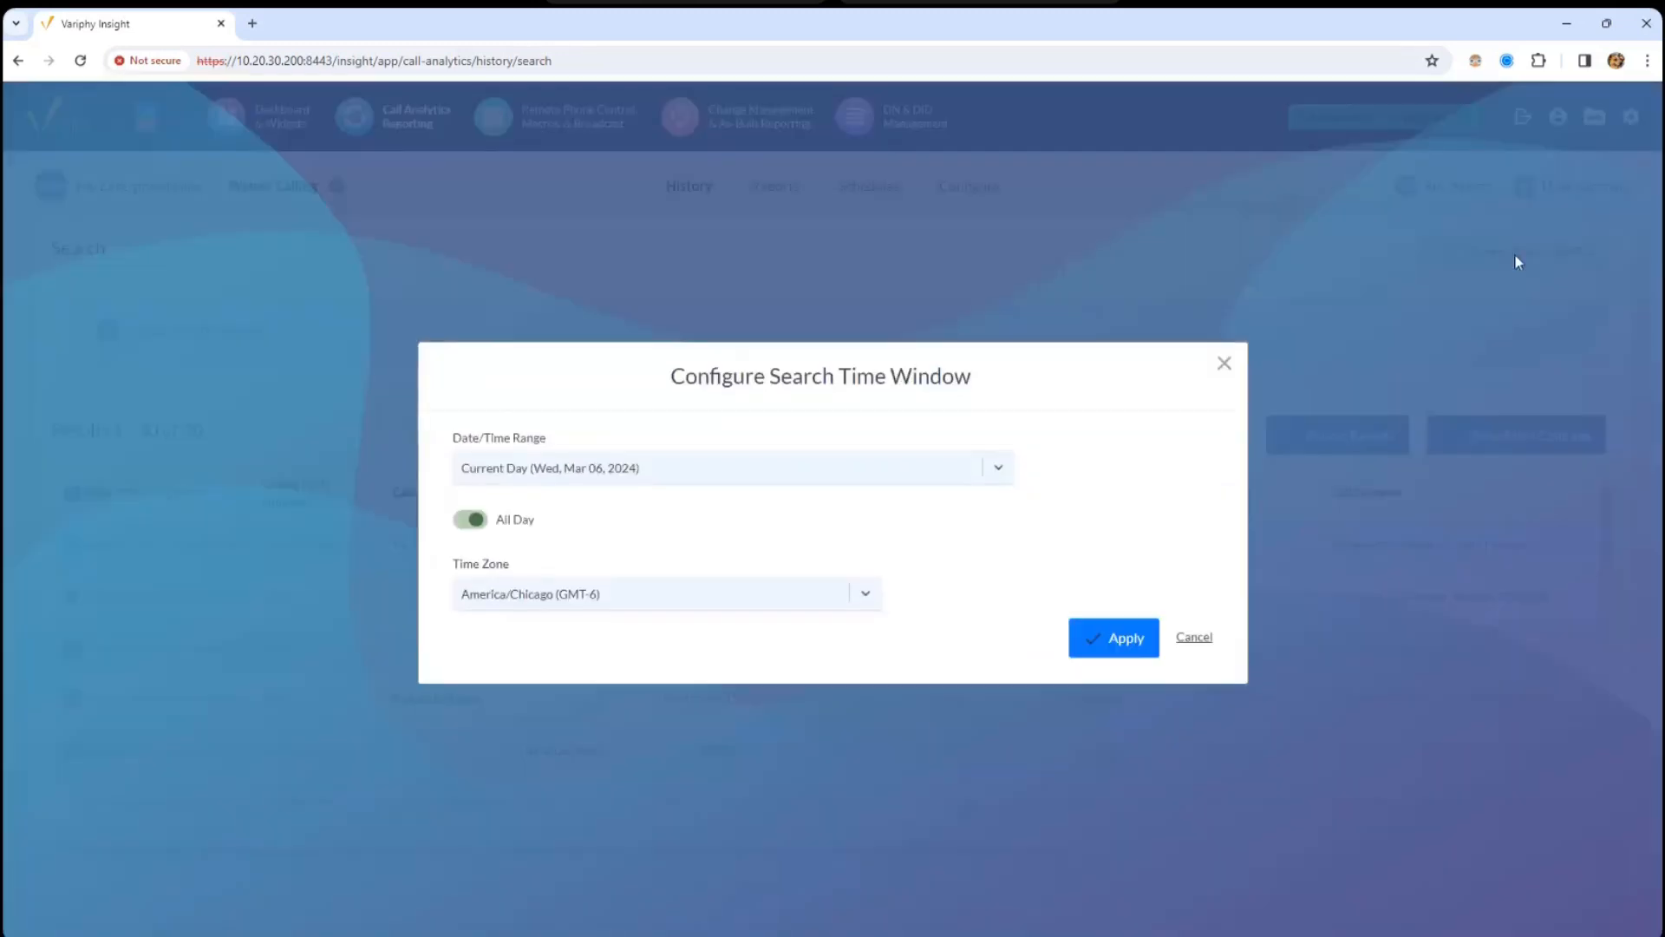
- Browse the date/time range presets, filtering by 'week', while keeping Current Day selected
click(1224, 362)
click(1327, 257)
click(695, 468)
drag(1011, 624, 1011, 534)
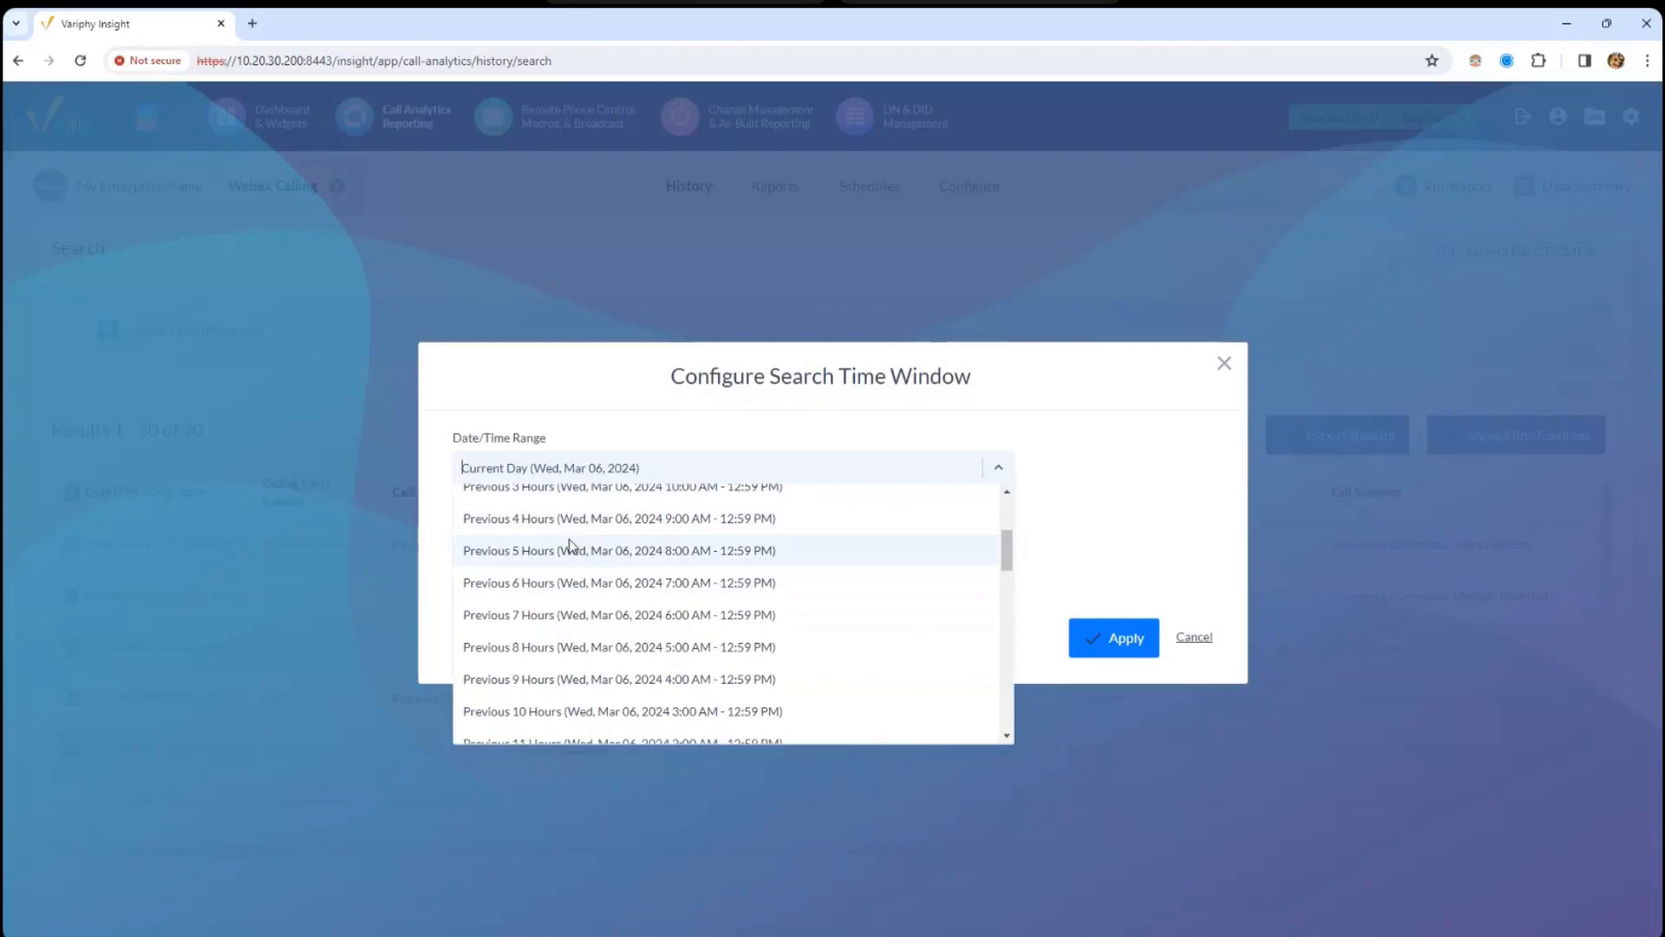
text(week)
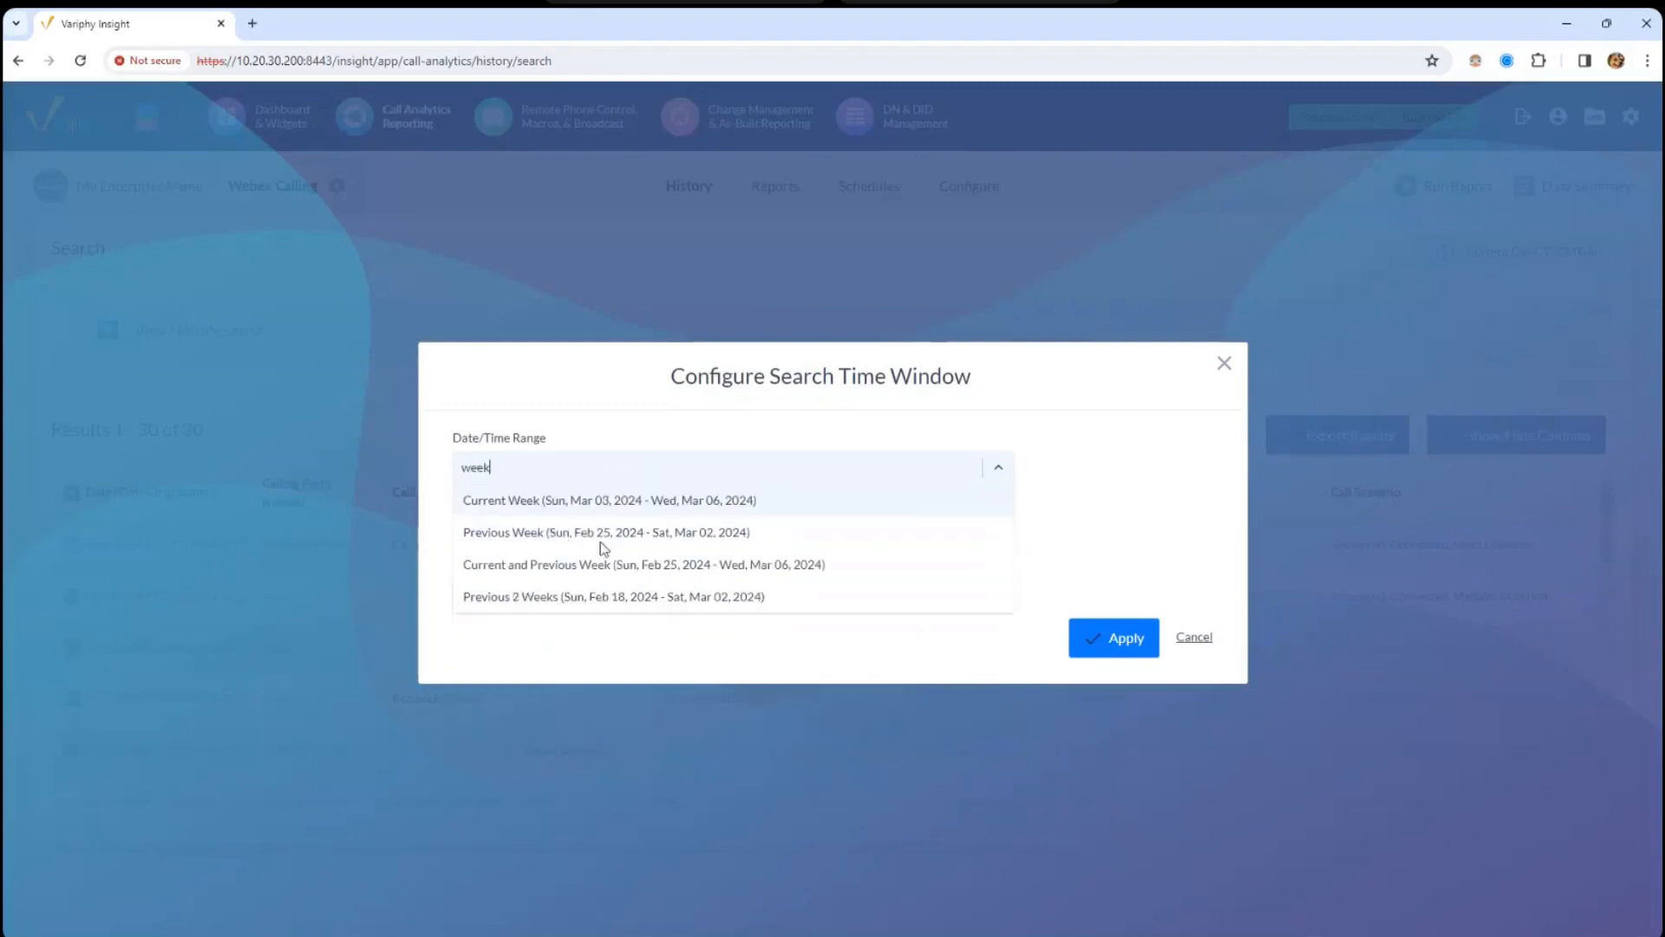
key(Down)
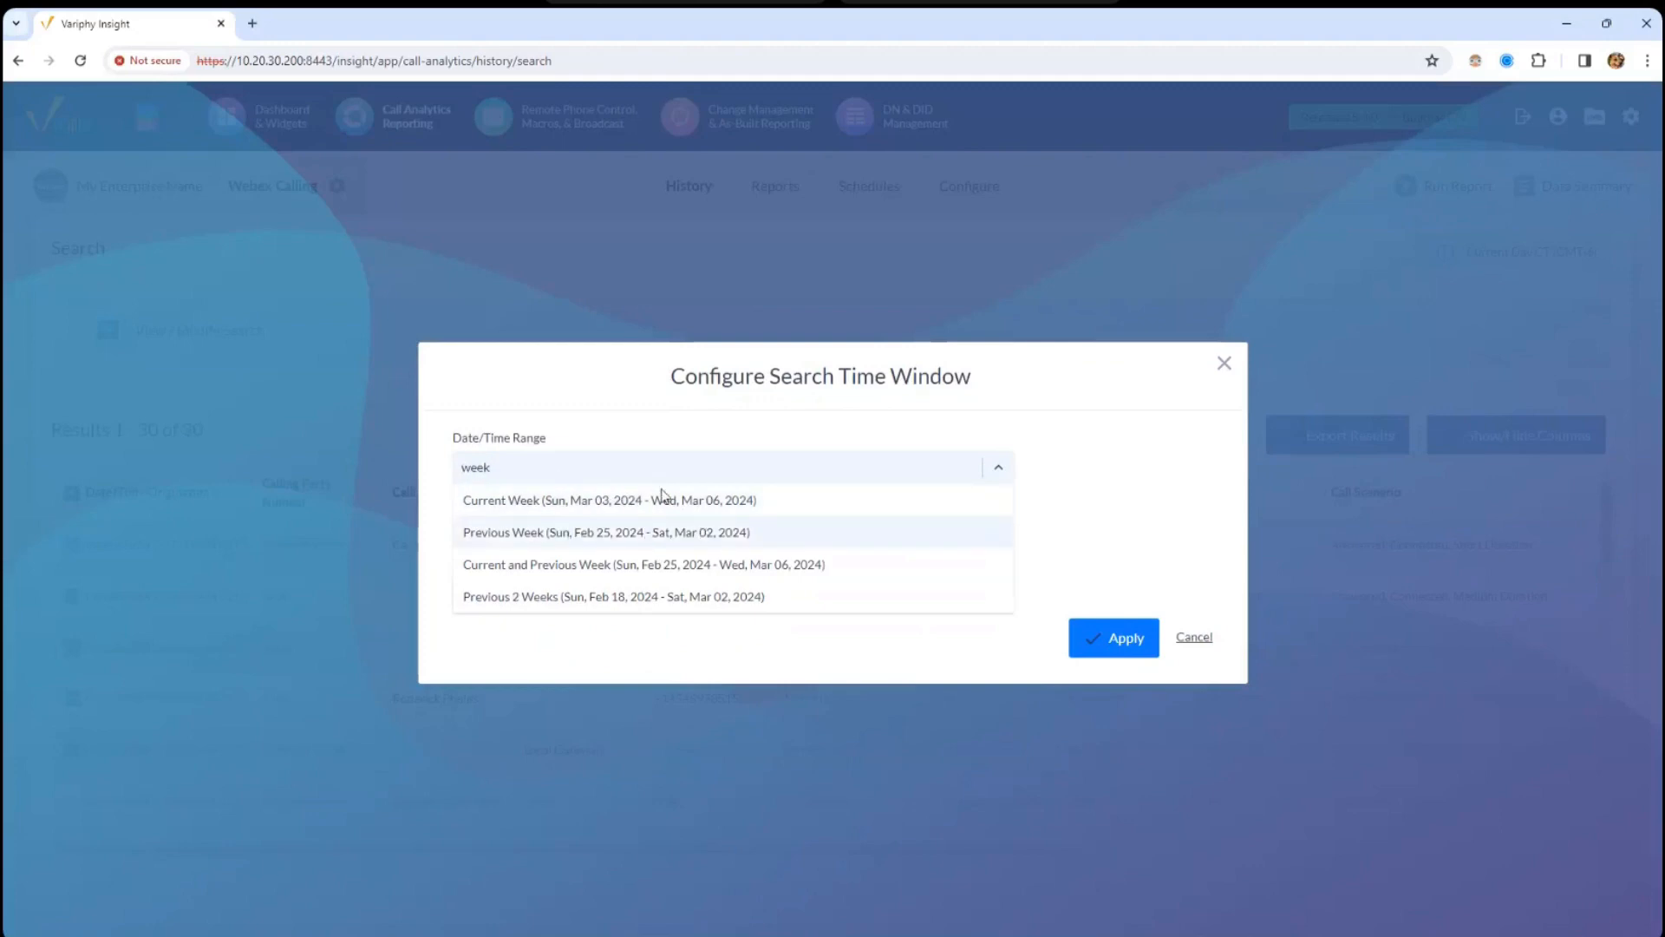
click(621, 477)
click(621, 470)
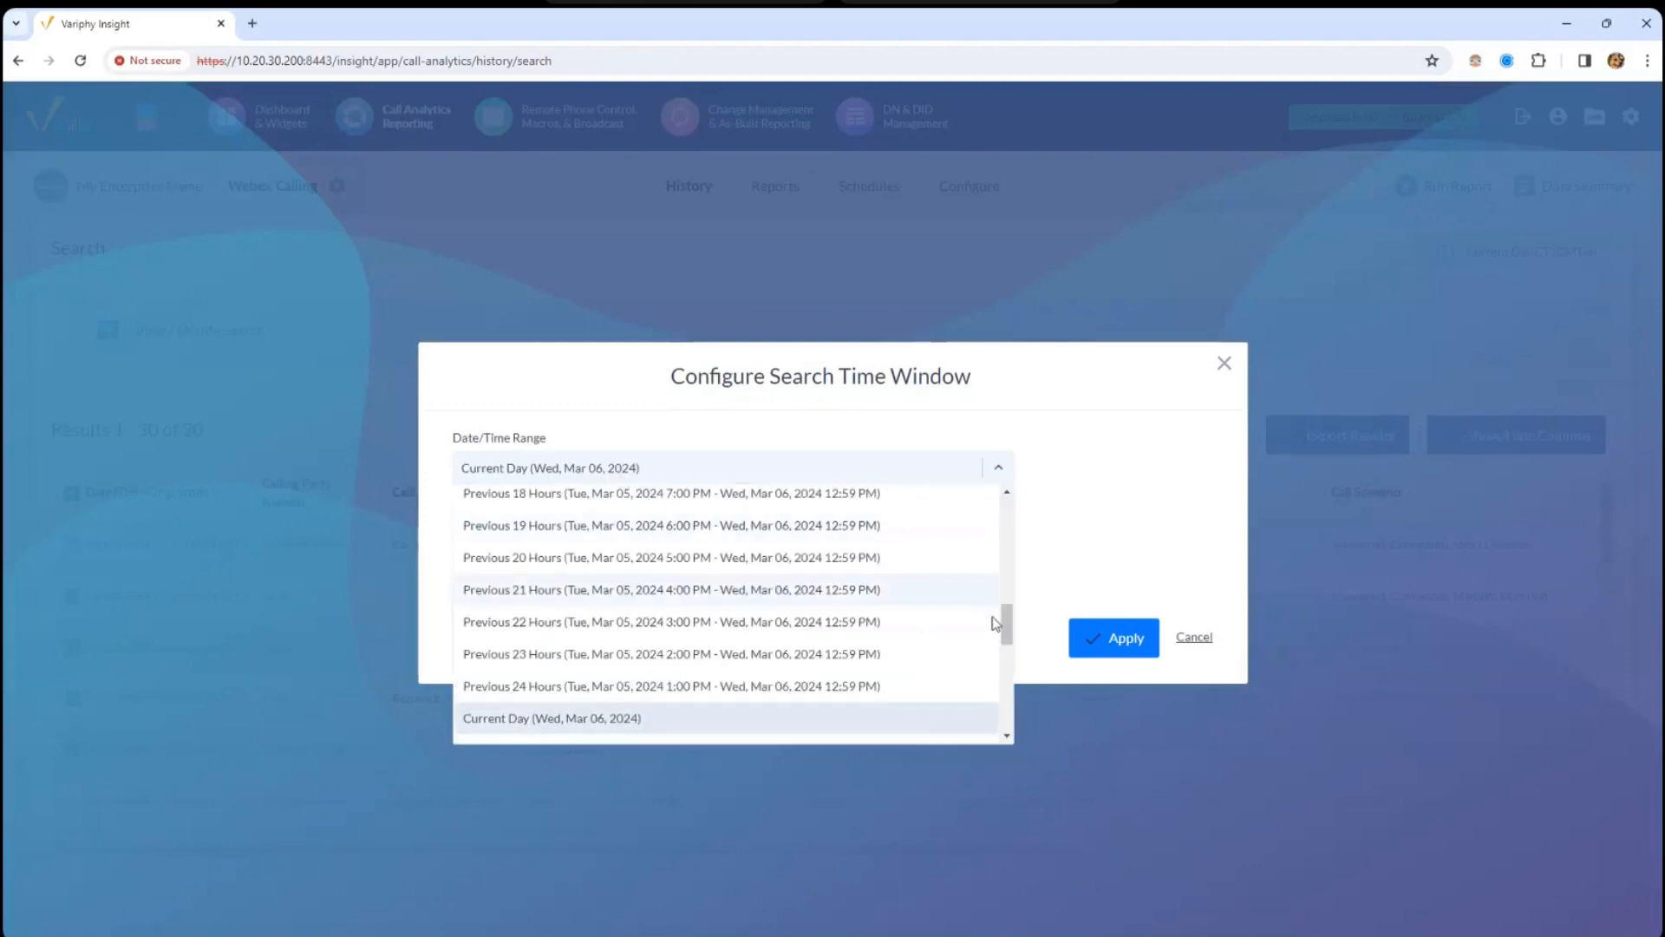
drag(1005, 621, 1004, 556)
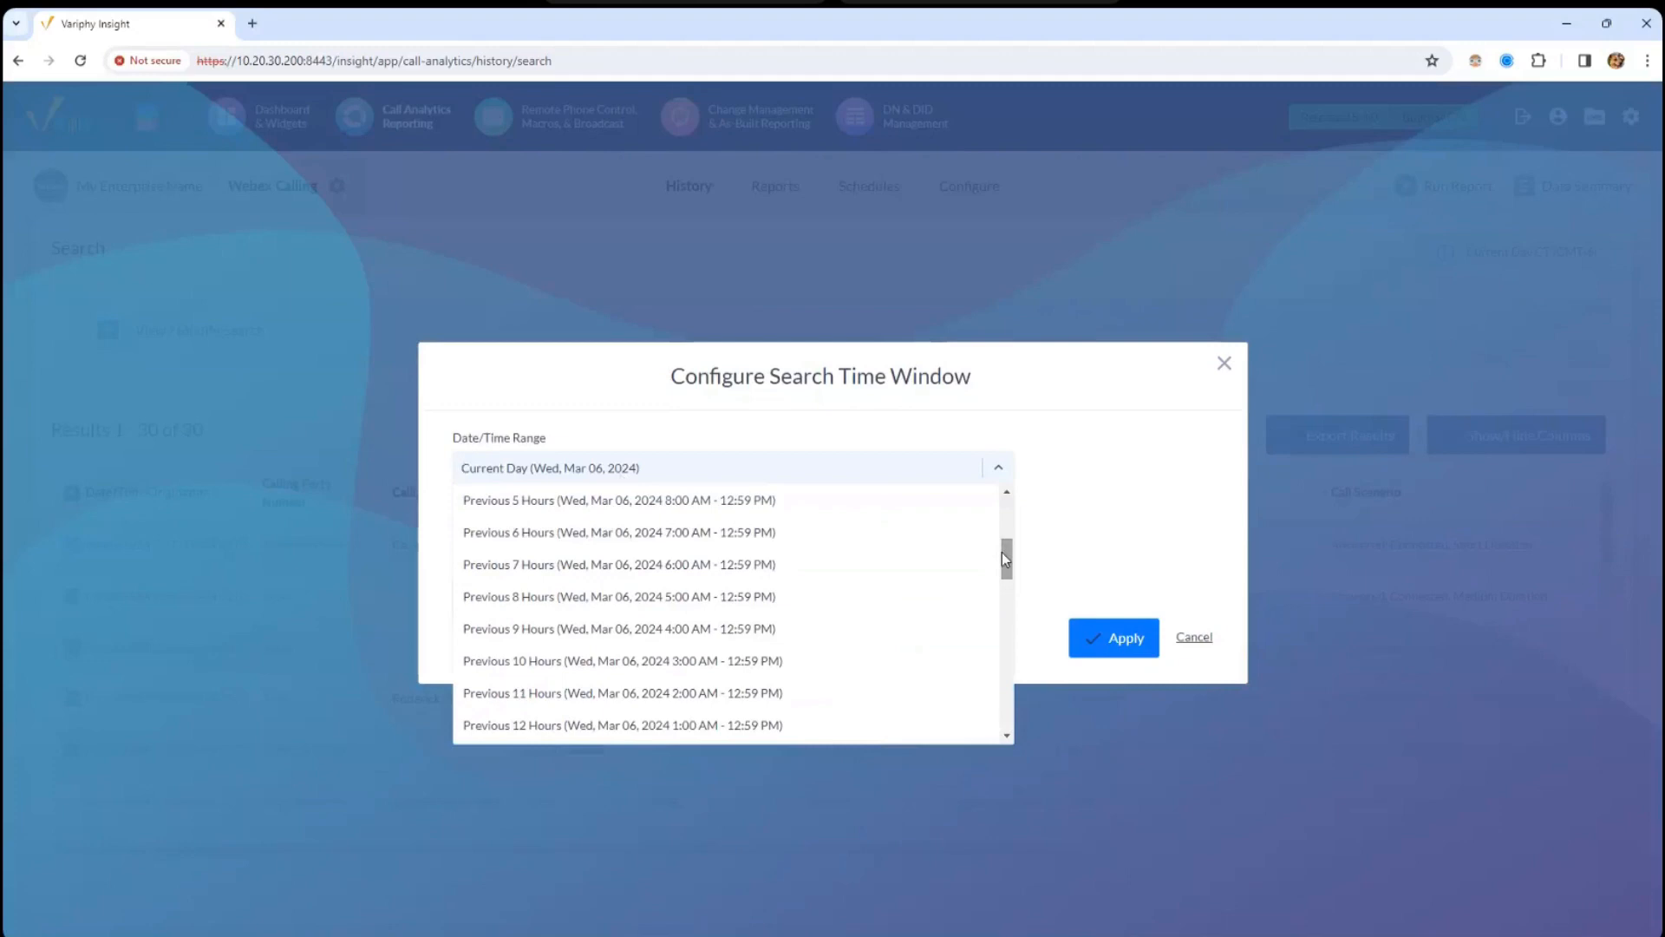
drag(1003, 558, 1004, 519)
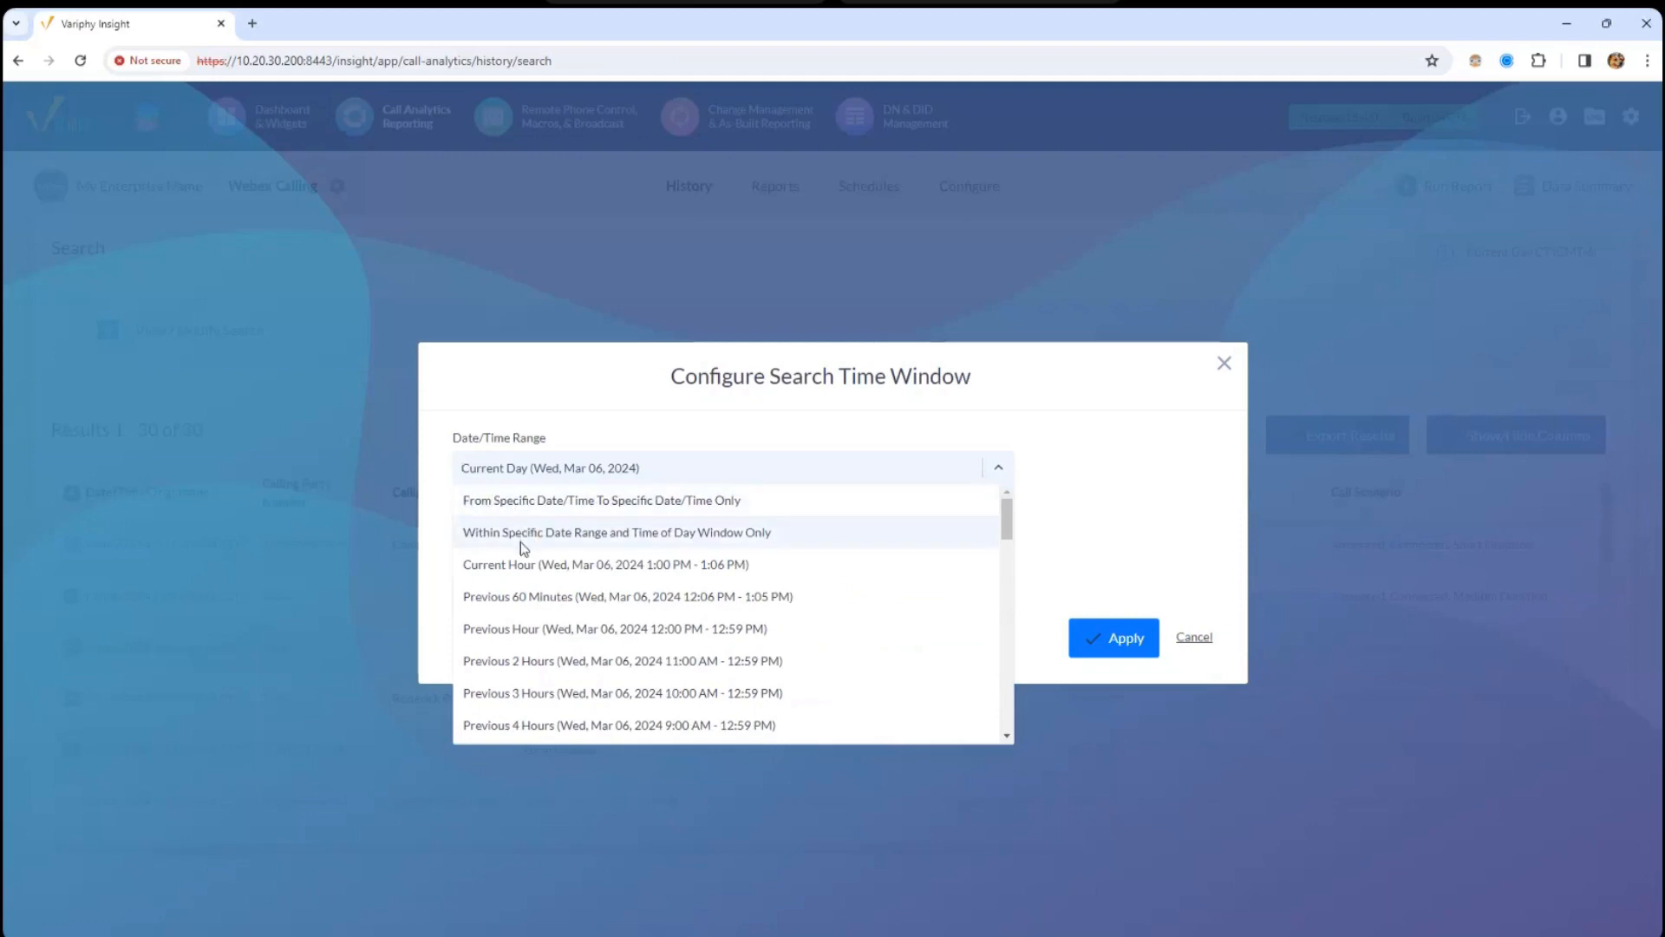
- Choose a specific date/time range from Feb 20, 2024 to Mar 04, 2024
click(555, 501)
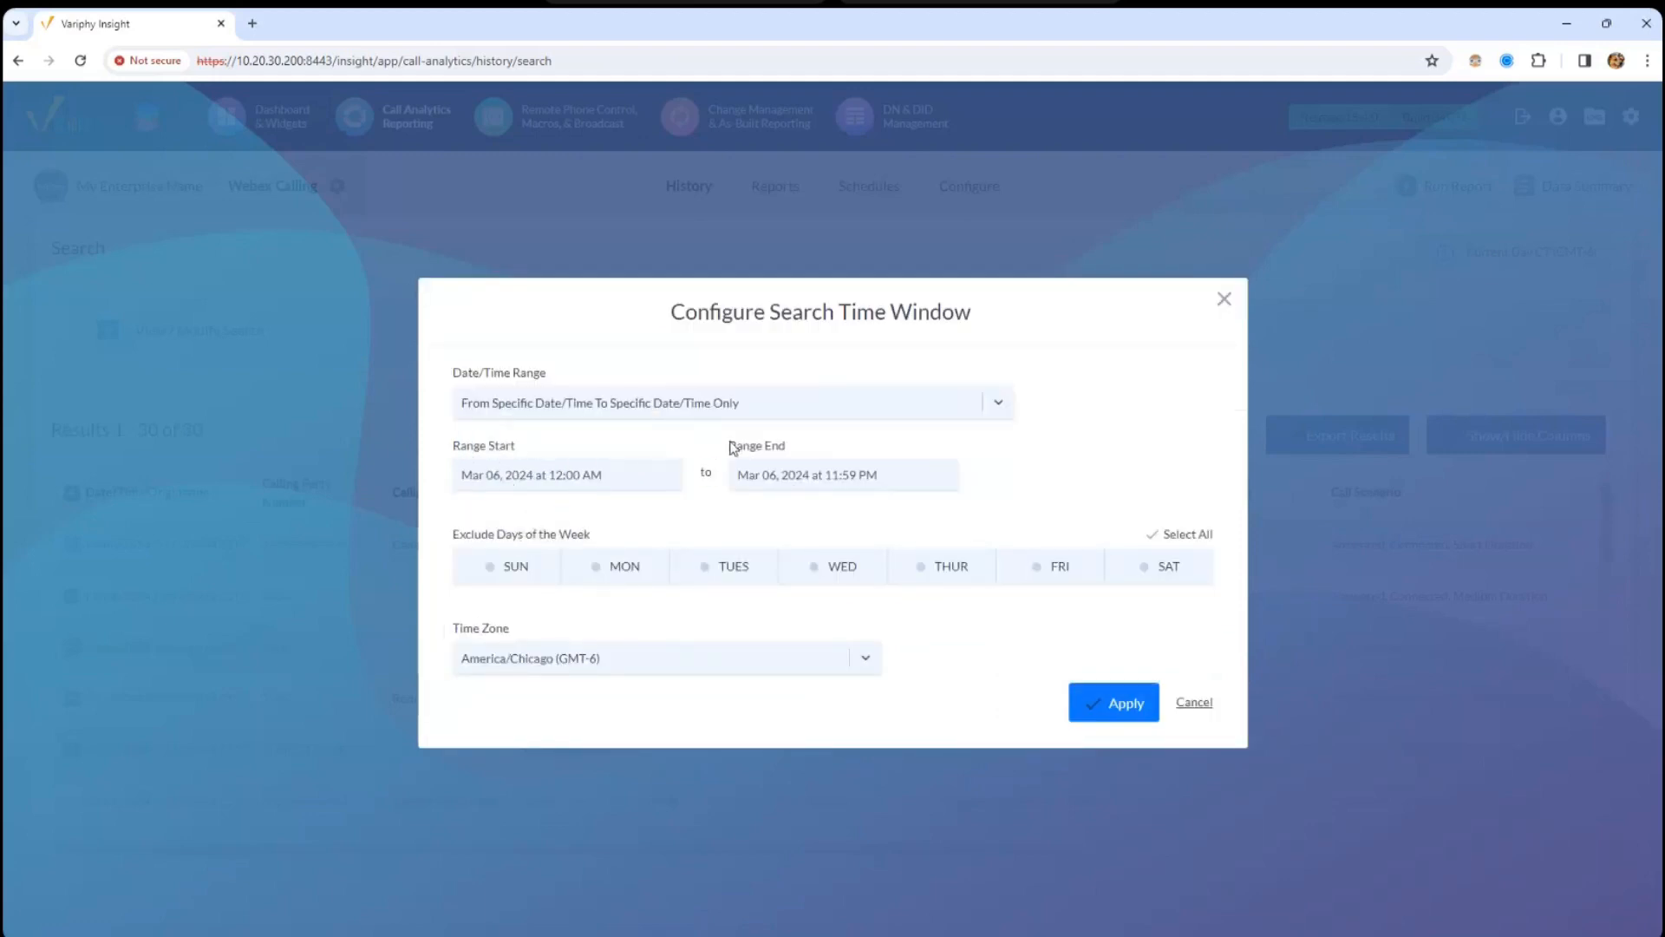
click(494, 486)
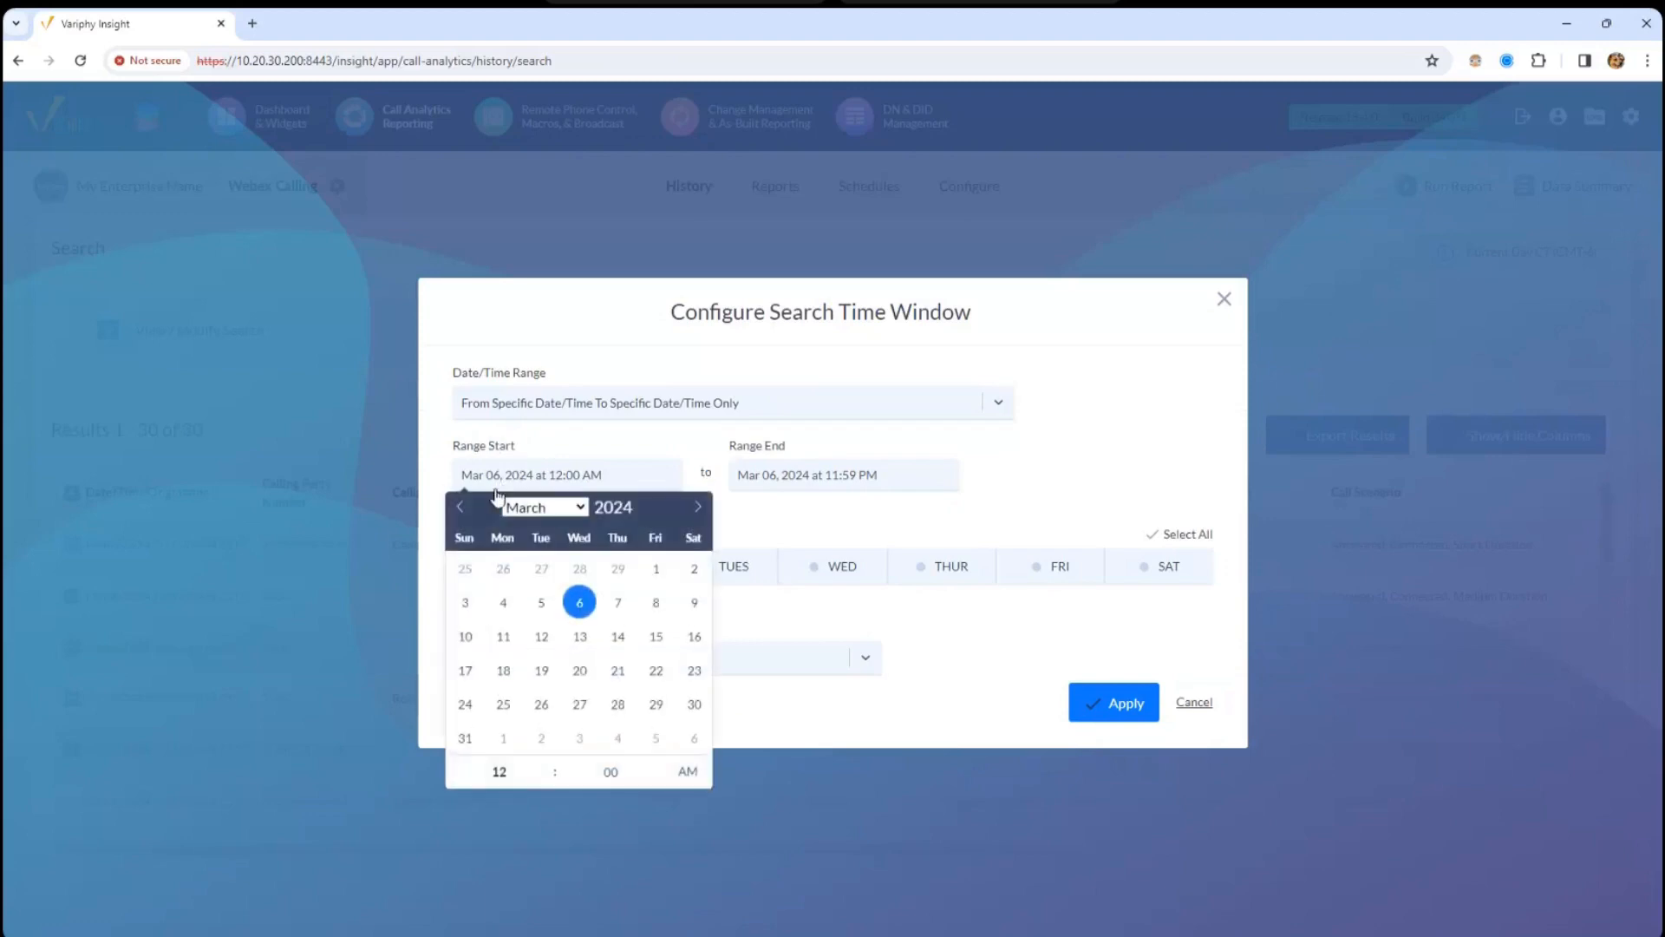
click(580, 510)
click(534, 543)
click(549, 669)
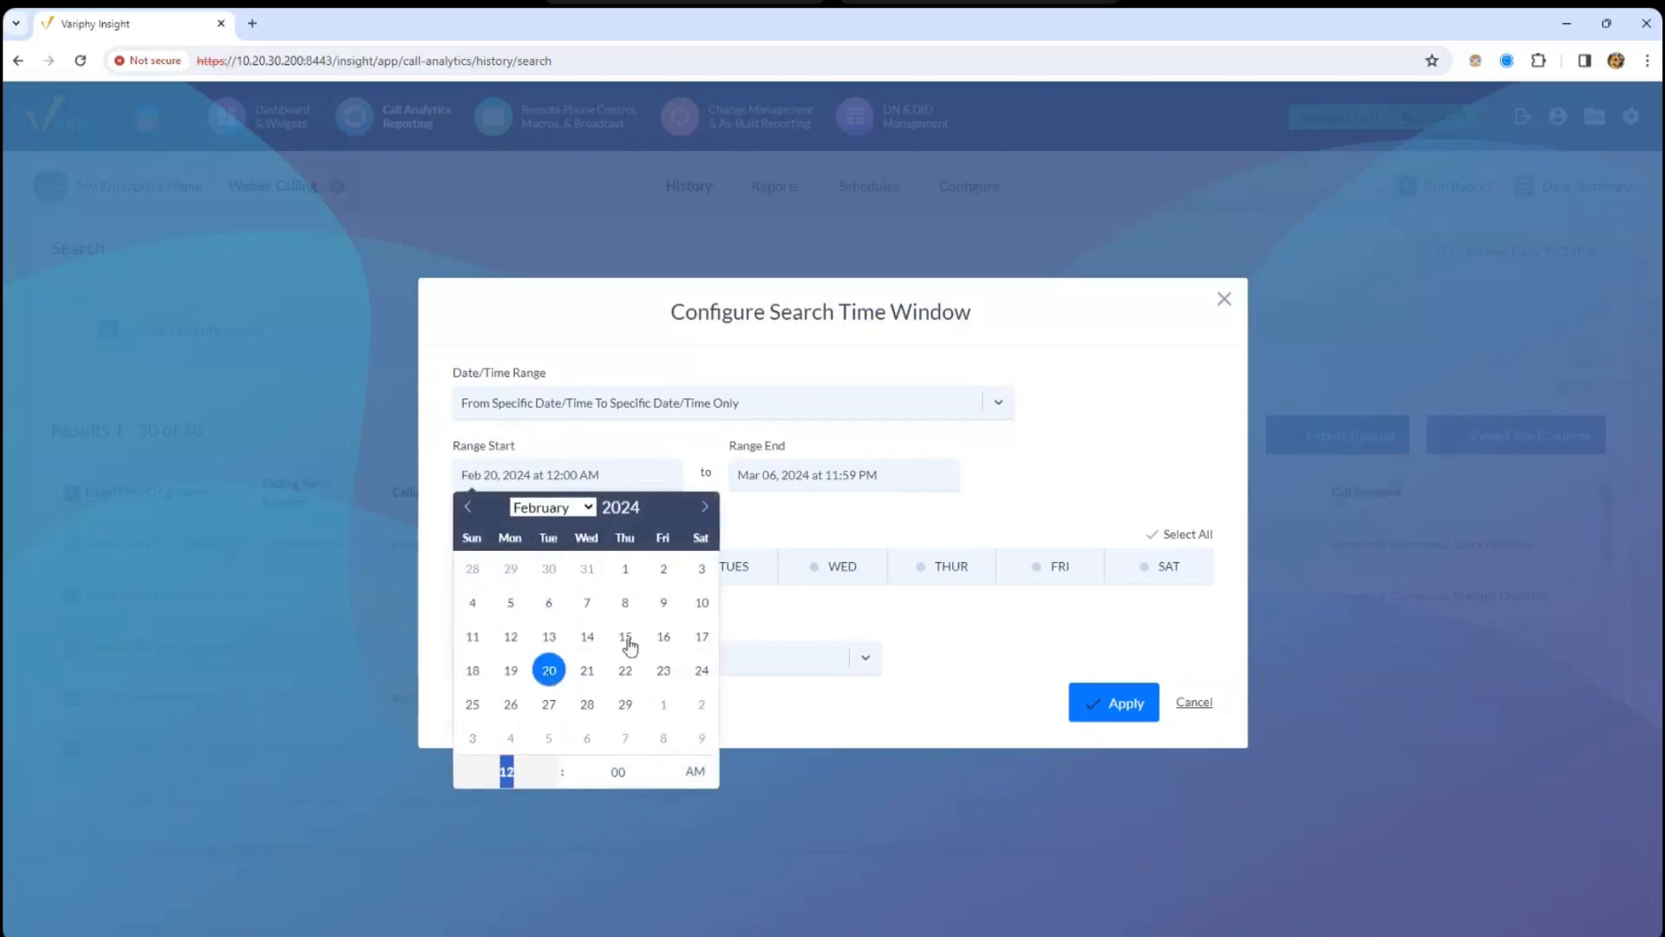
click(825, 484)
click(786, 602)
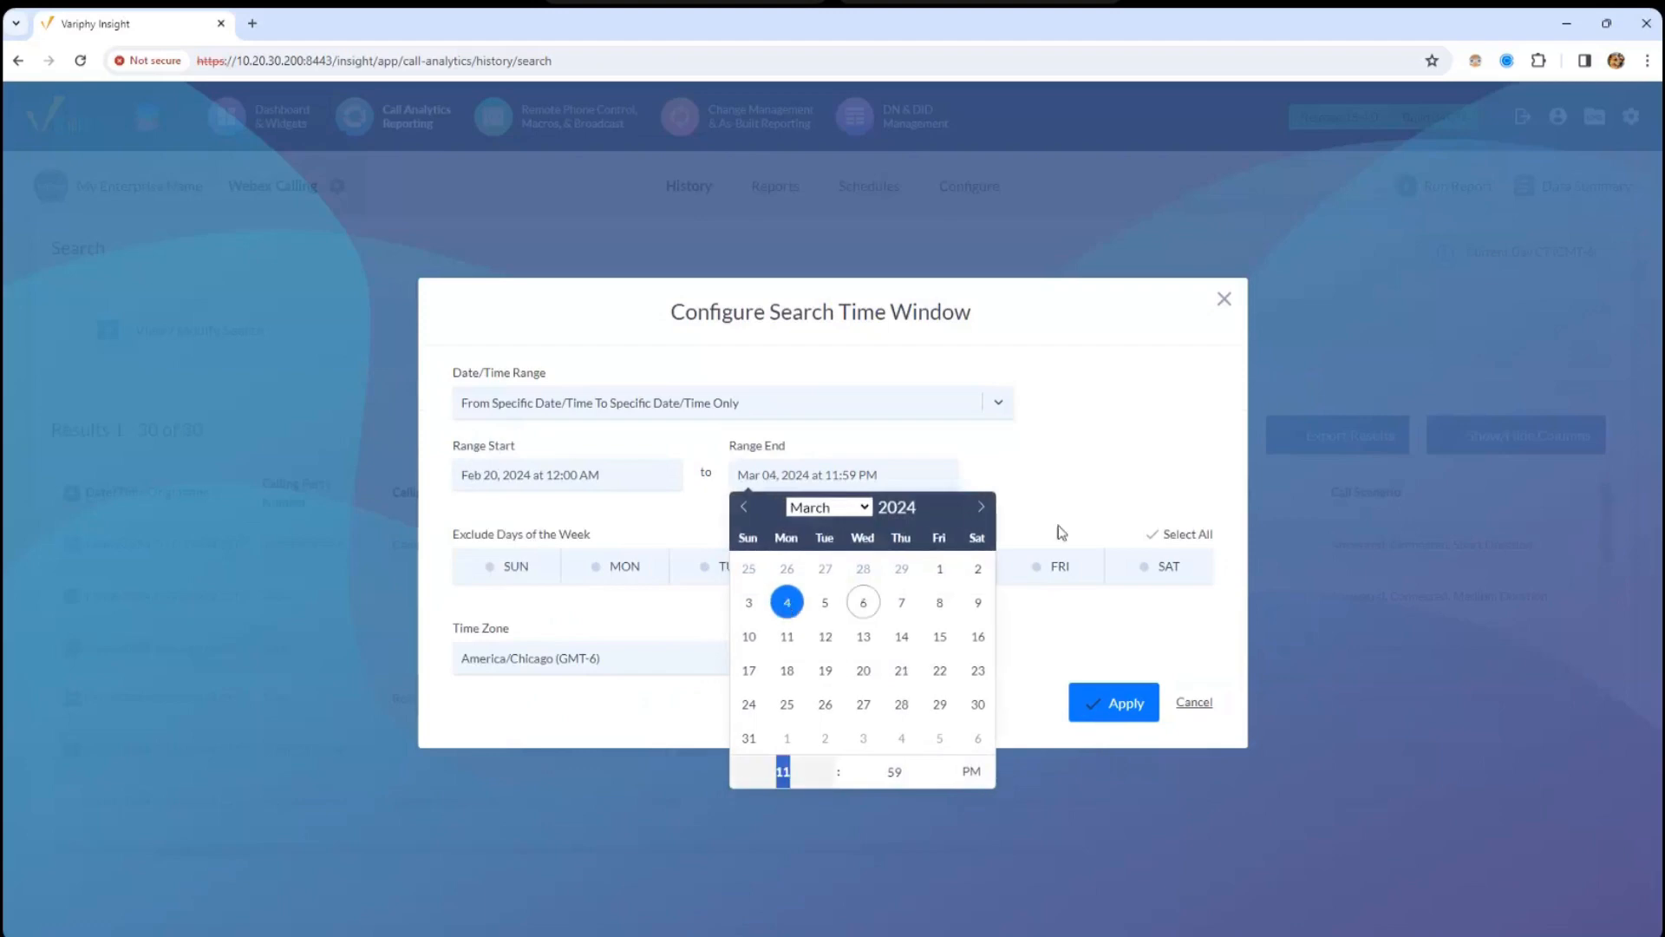
click(1128, 484)
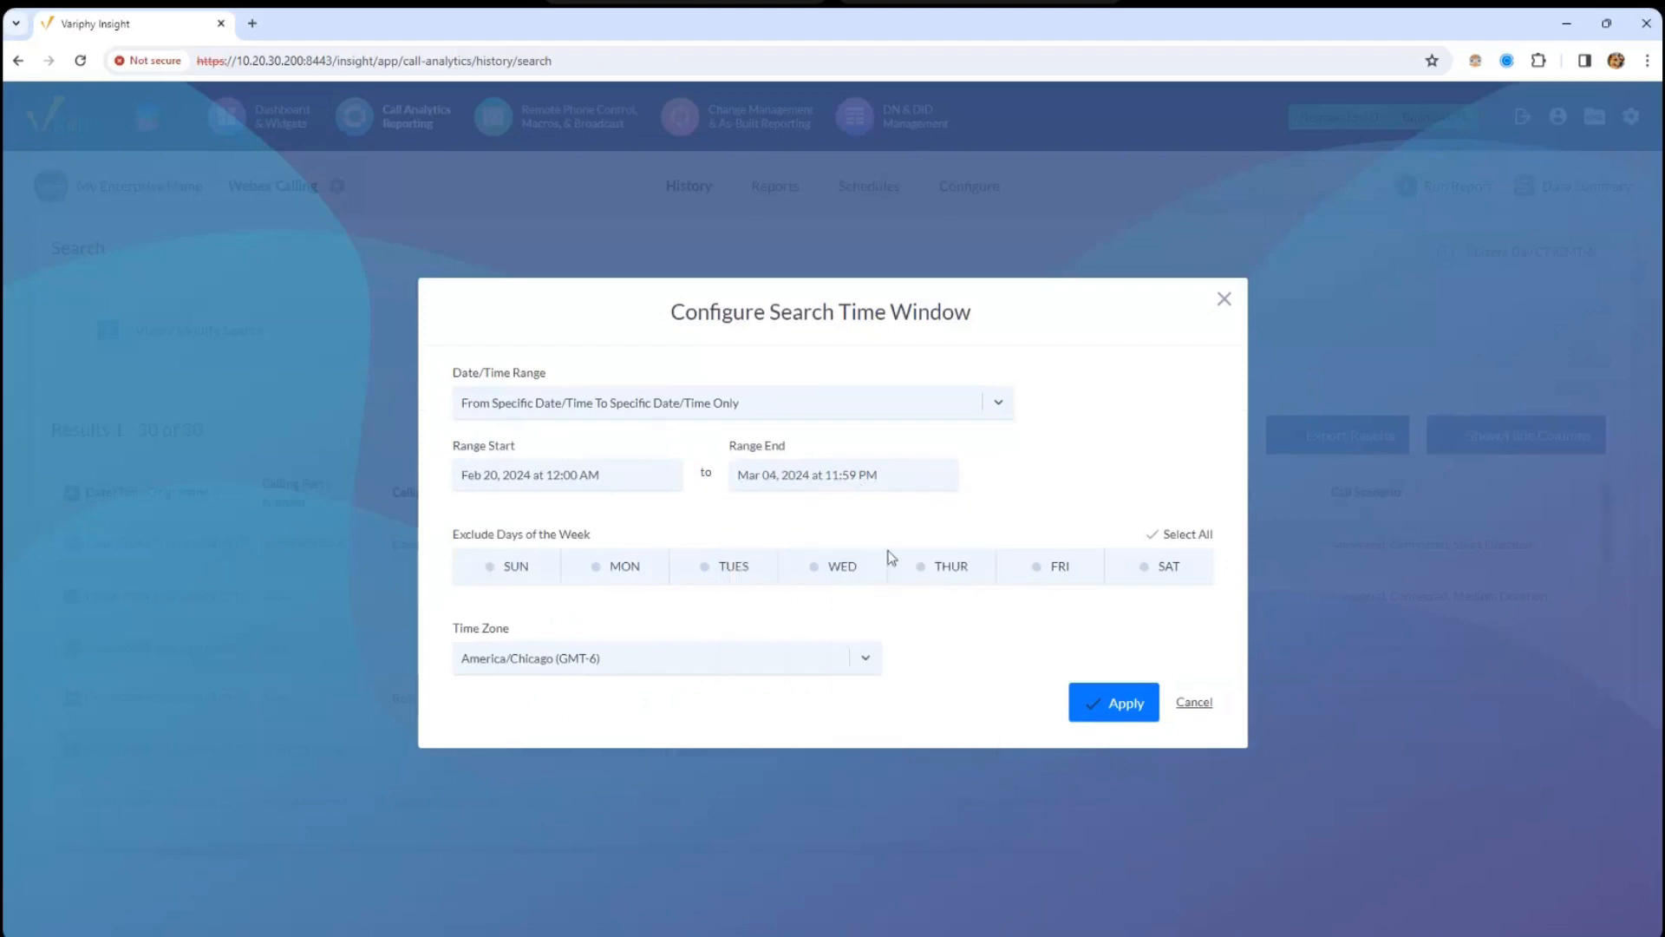
- Try excluding every weekday, finding all days can't be excluded, then re-include Saturday and Sunday
drag(453, 538, 607, 542)
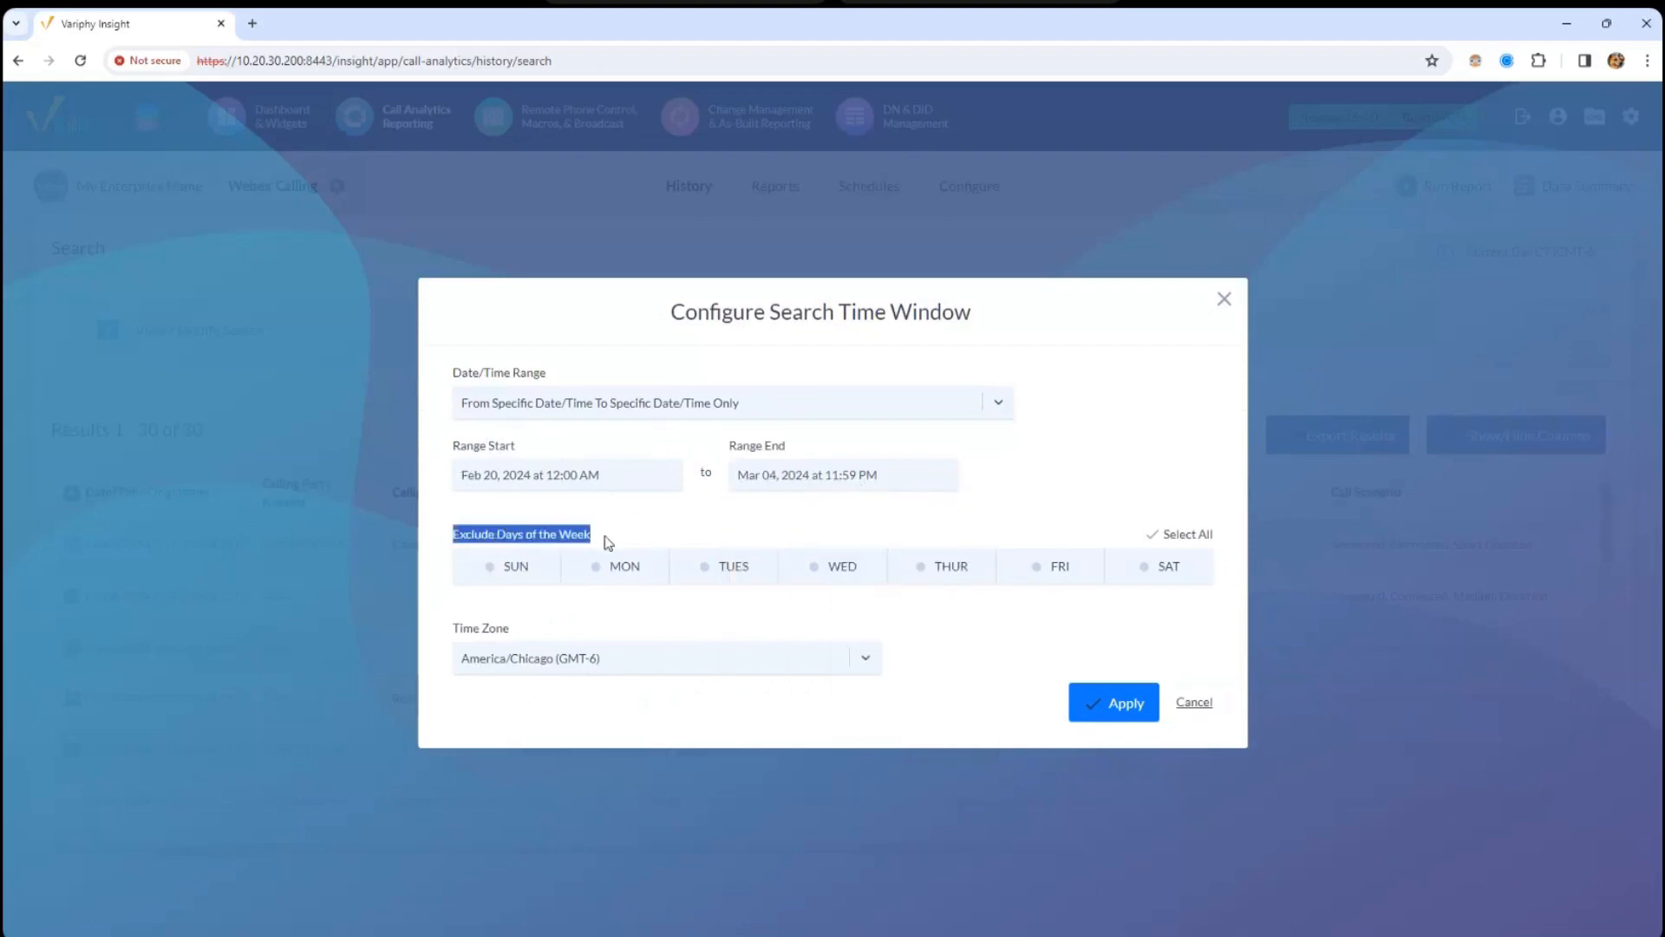
click(682, 543)
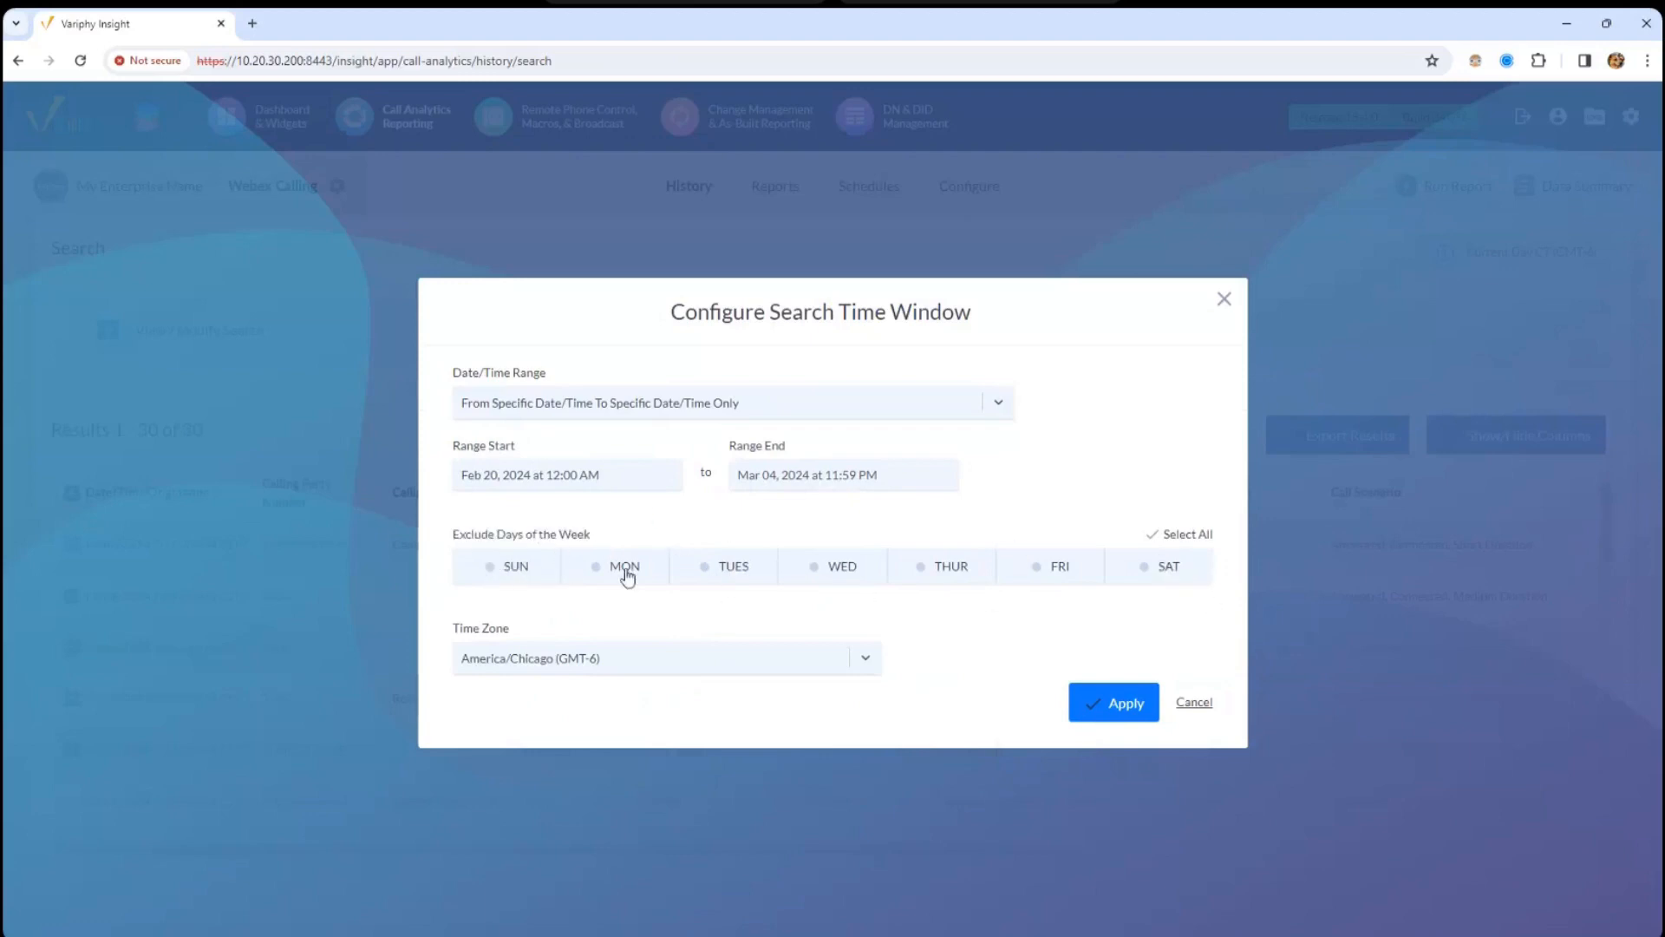
click(514, 564)
click(618, 572)
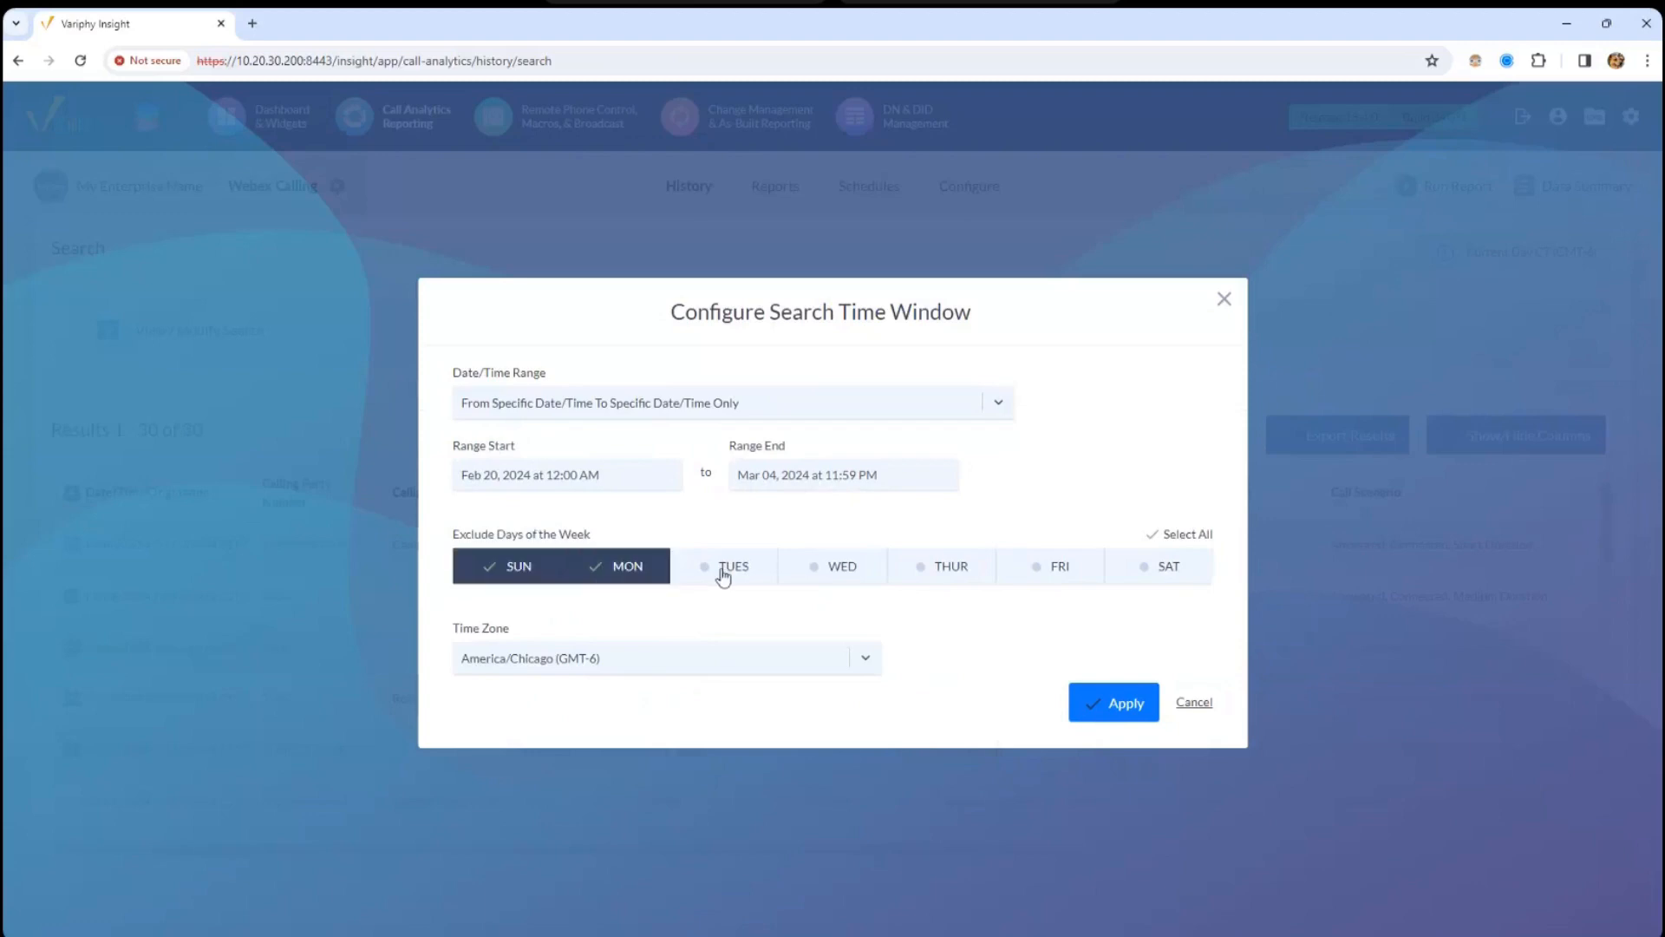
click(720, 572)
click(818, 569)
click(969, 565)
click(1062, 568)
click(1166, 568)
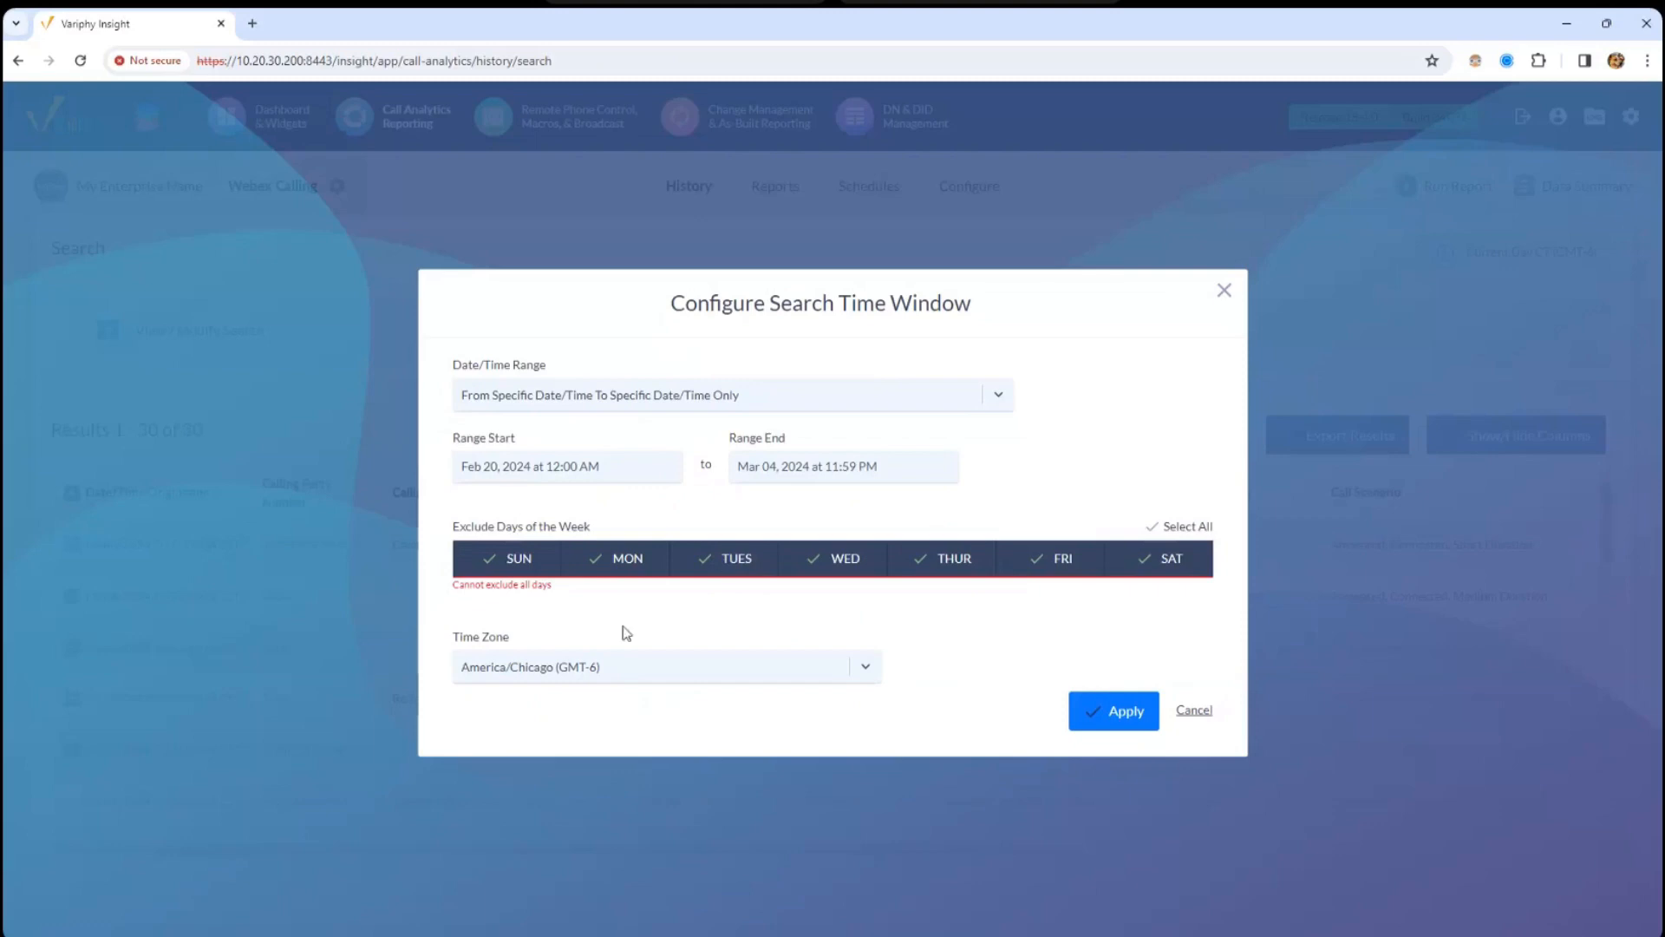
click(1113, 563)
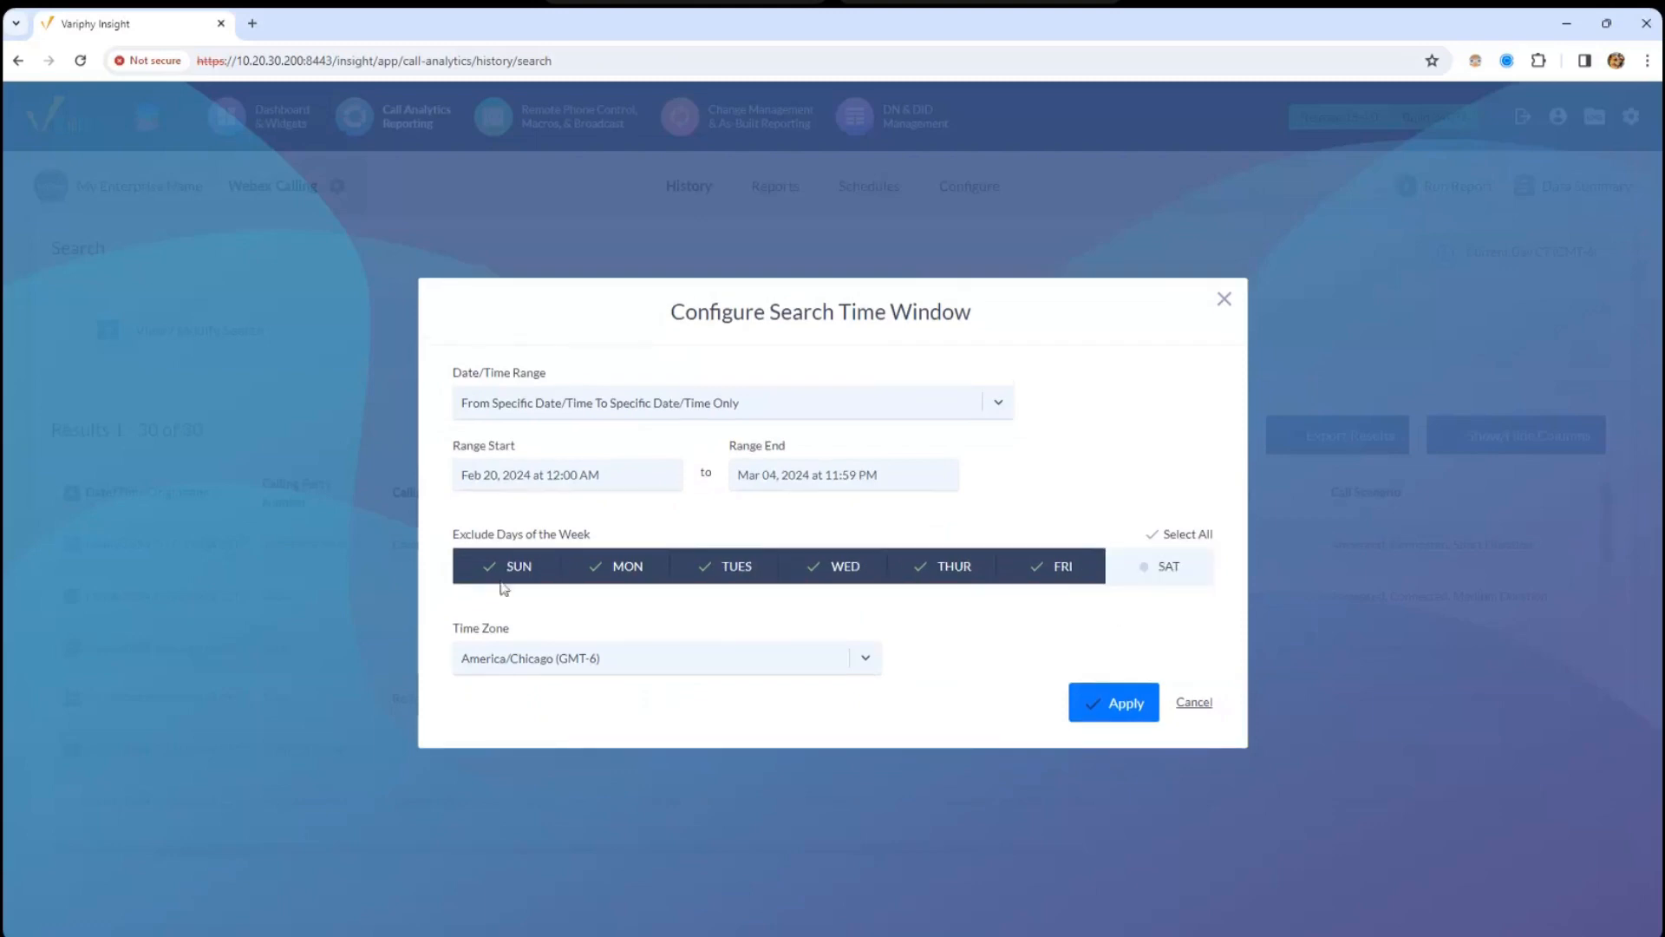
click(496, 566)
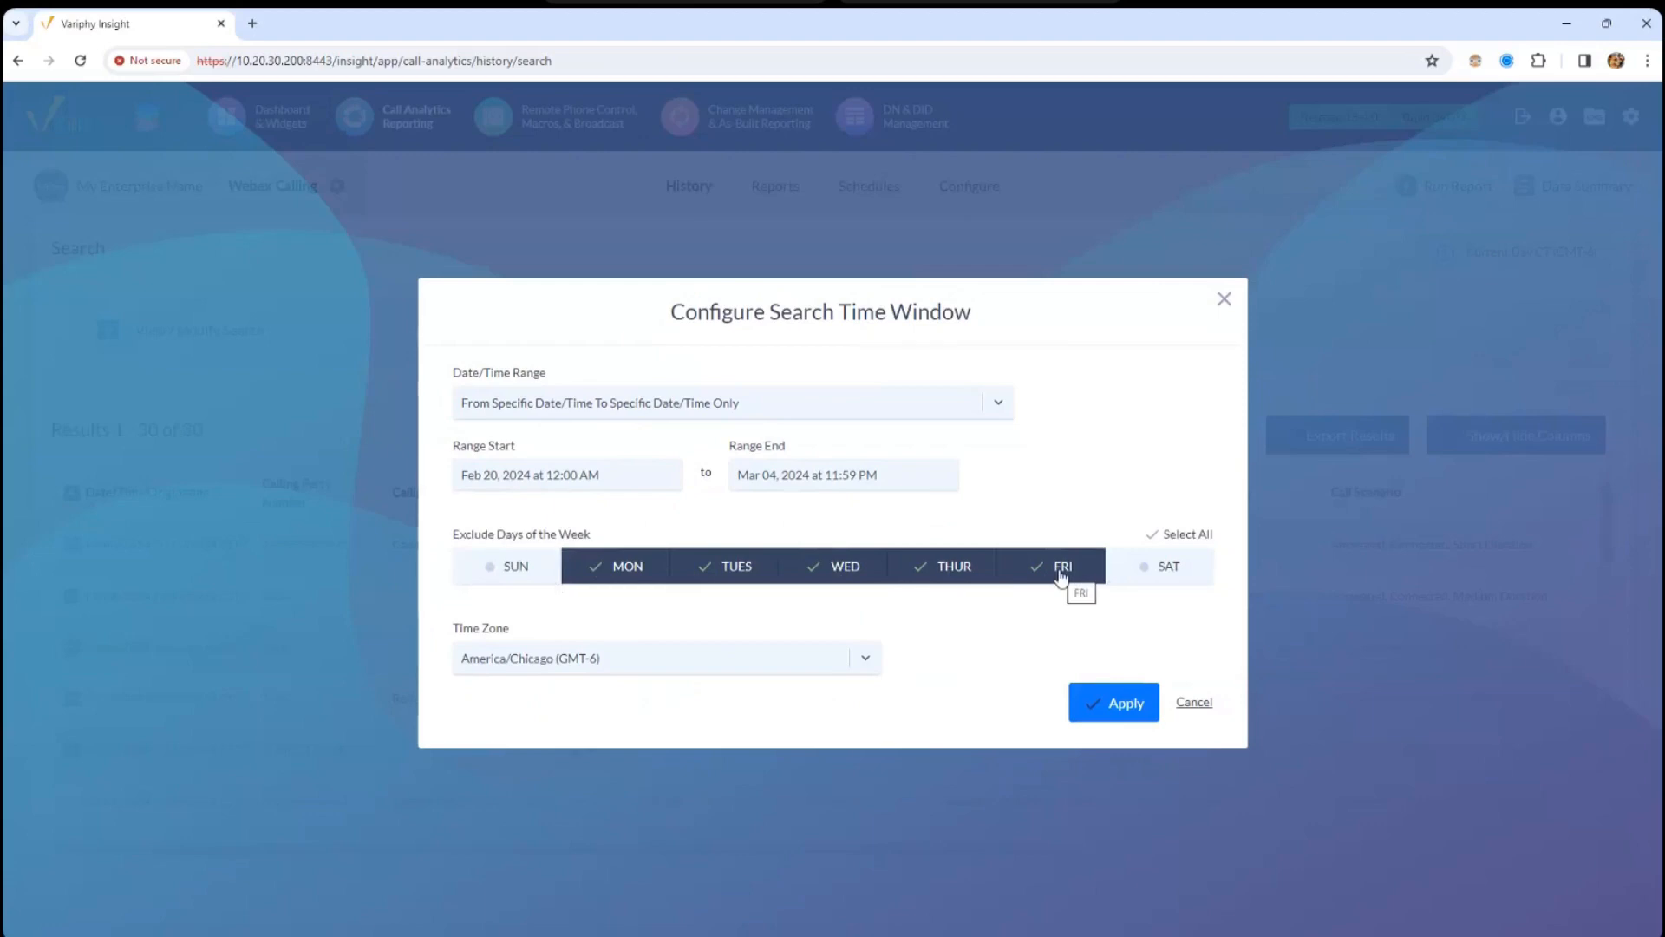
- Toggle exclude-all and the weekend days off again so no days are excluded
click(1191, 533)
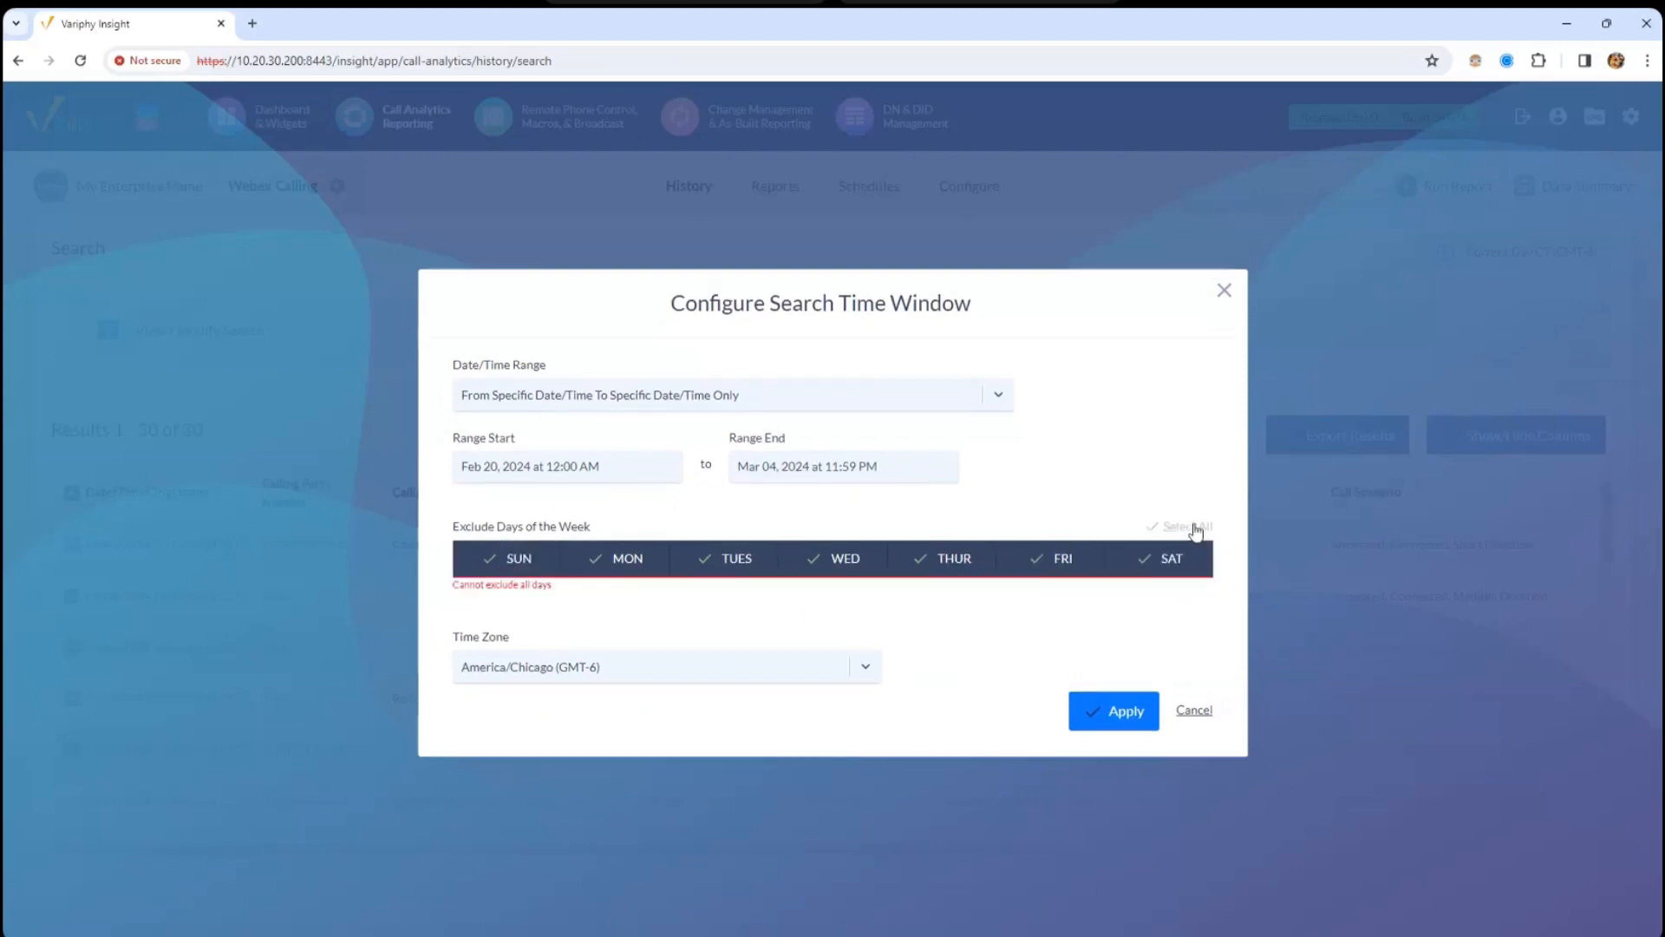
click(1193, 529)
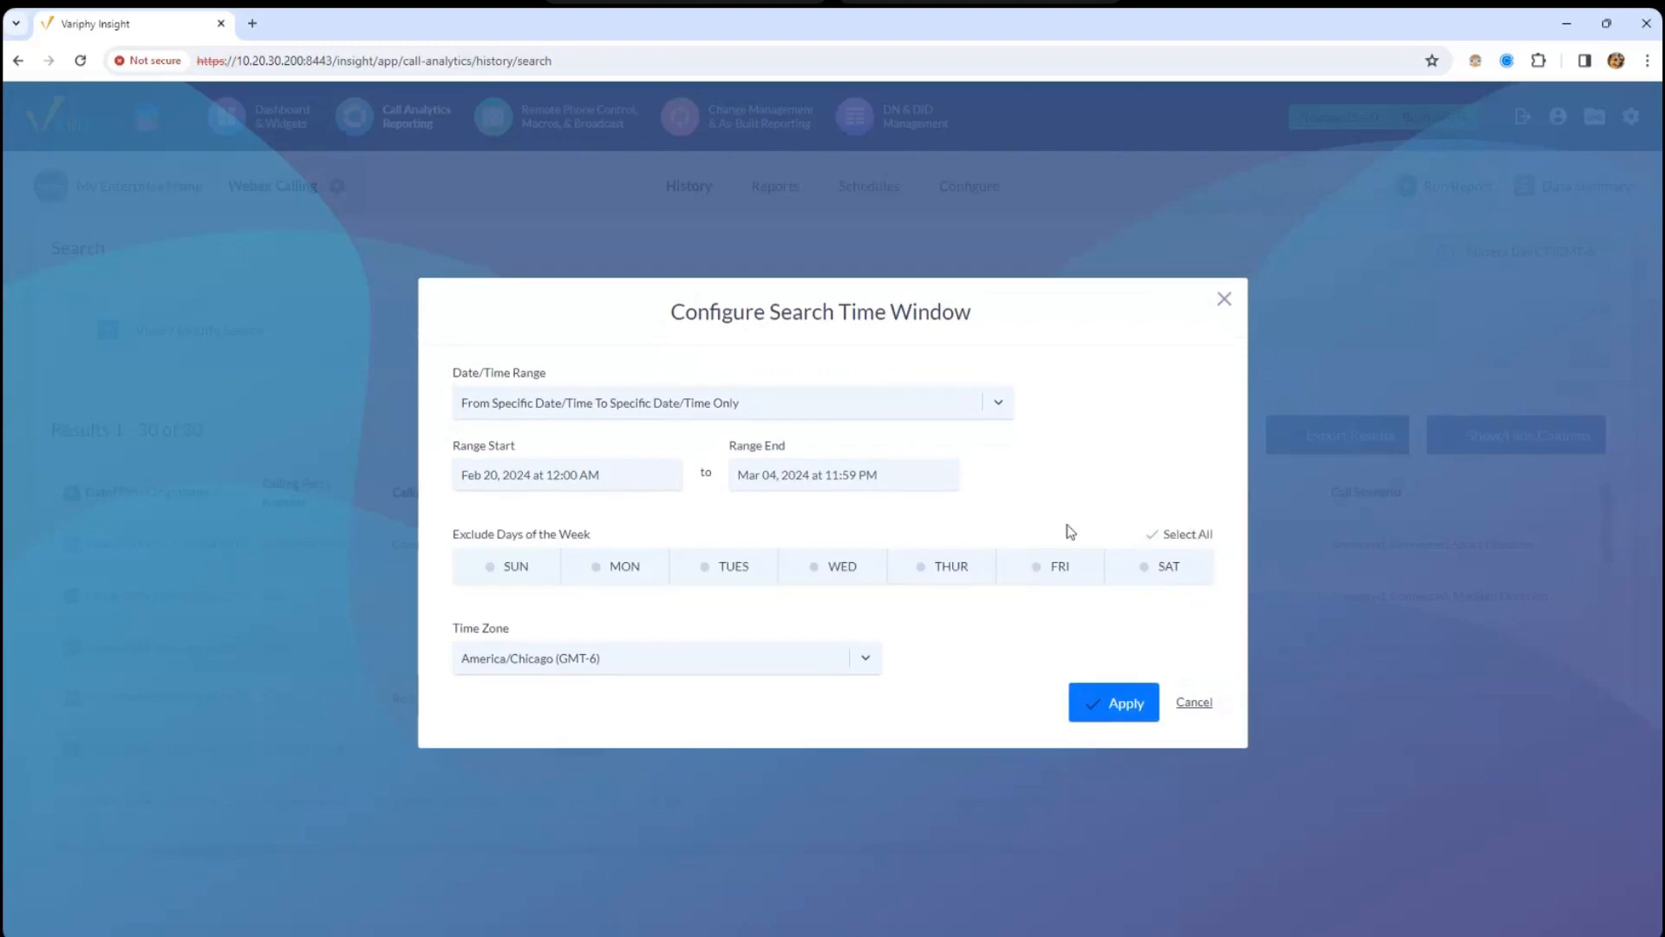
click(513, 569)
click(1130, 568)
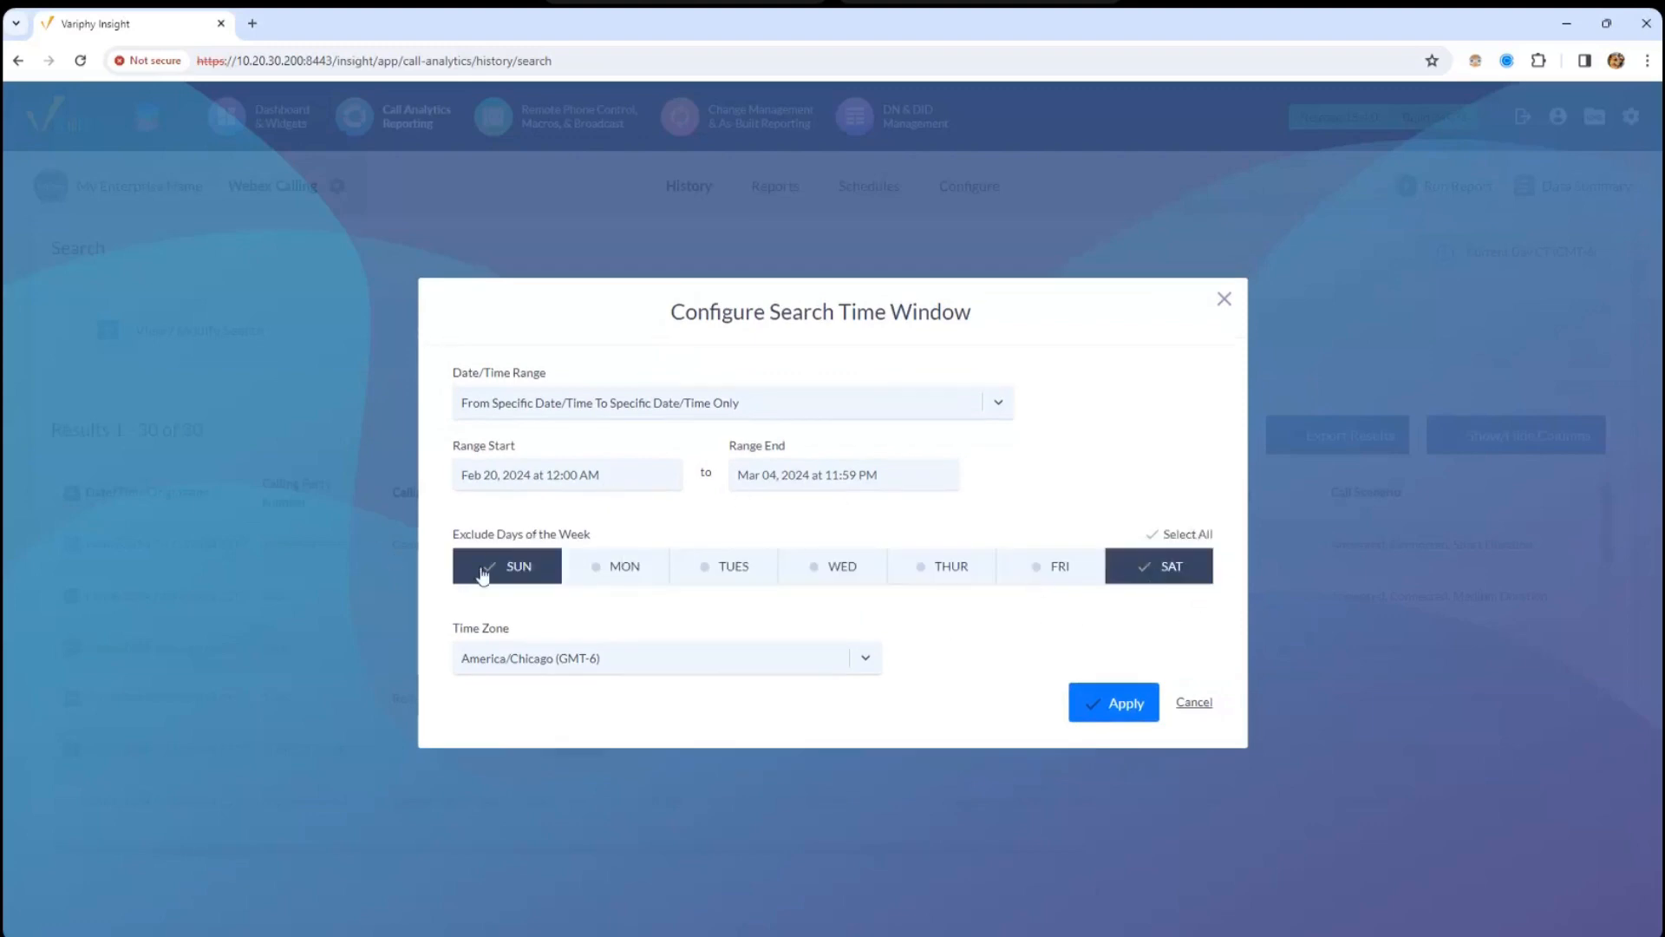
click(505, 564)
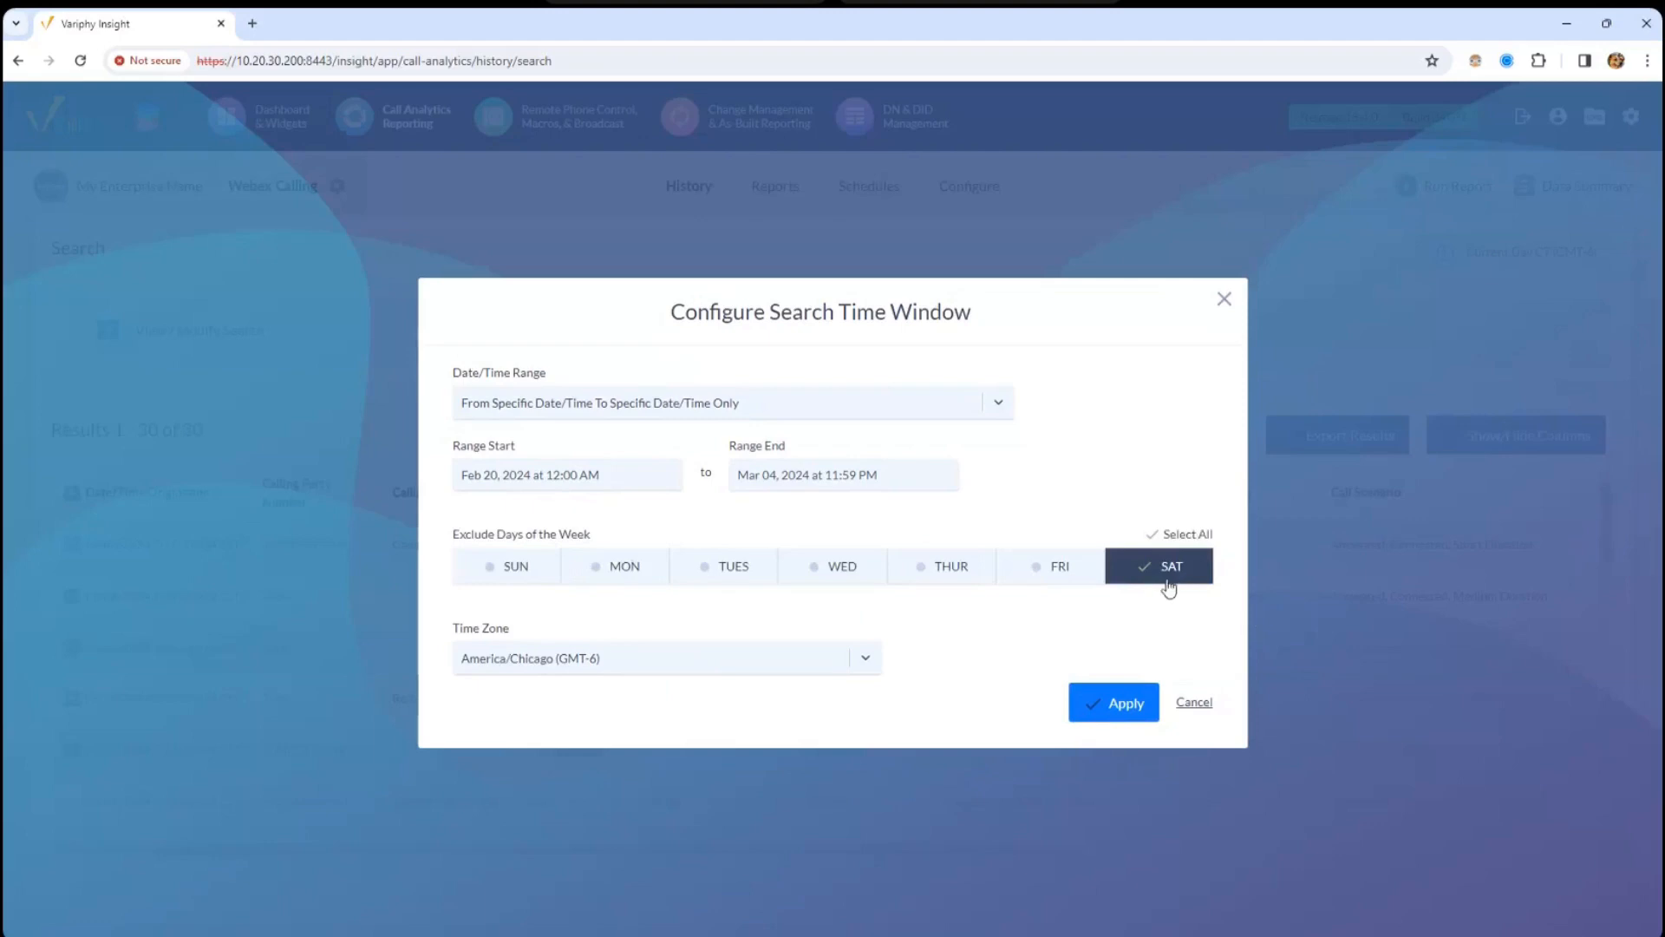
click(1165, 576)
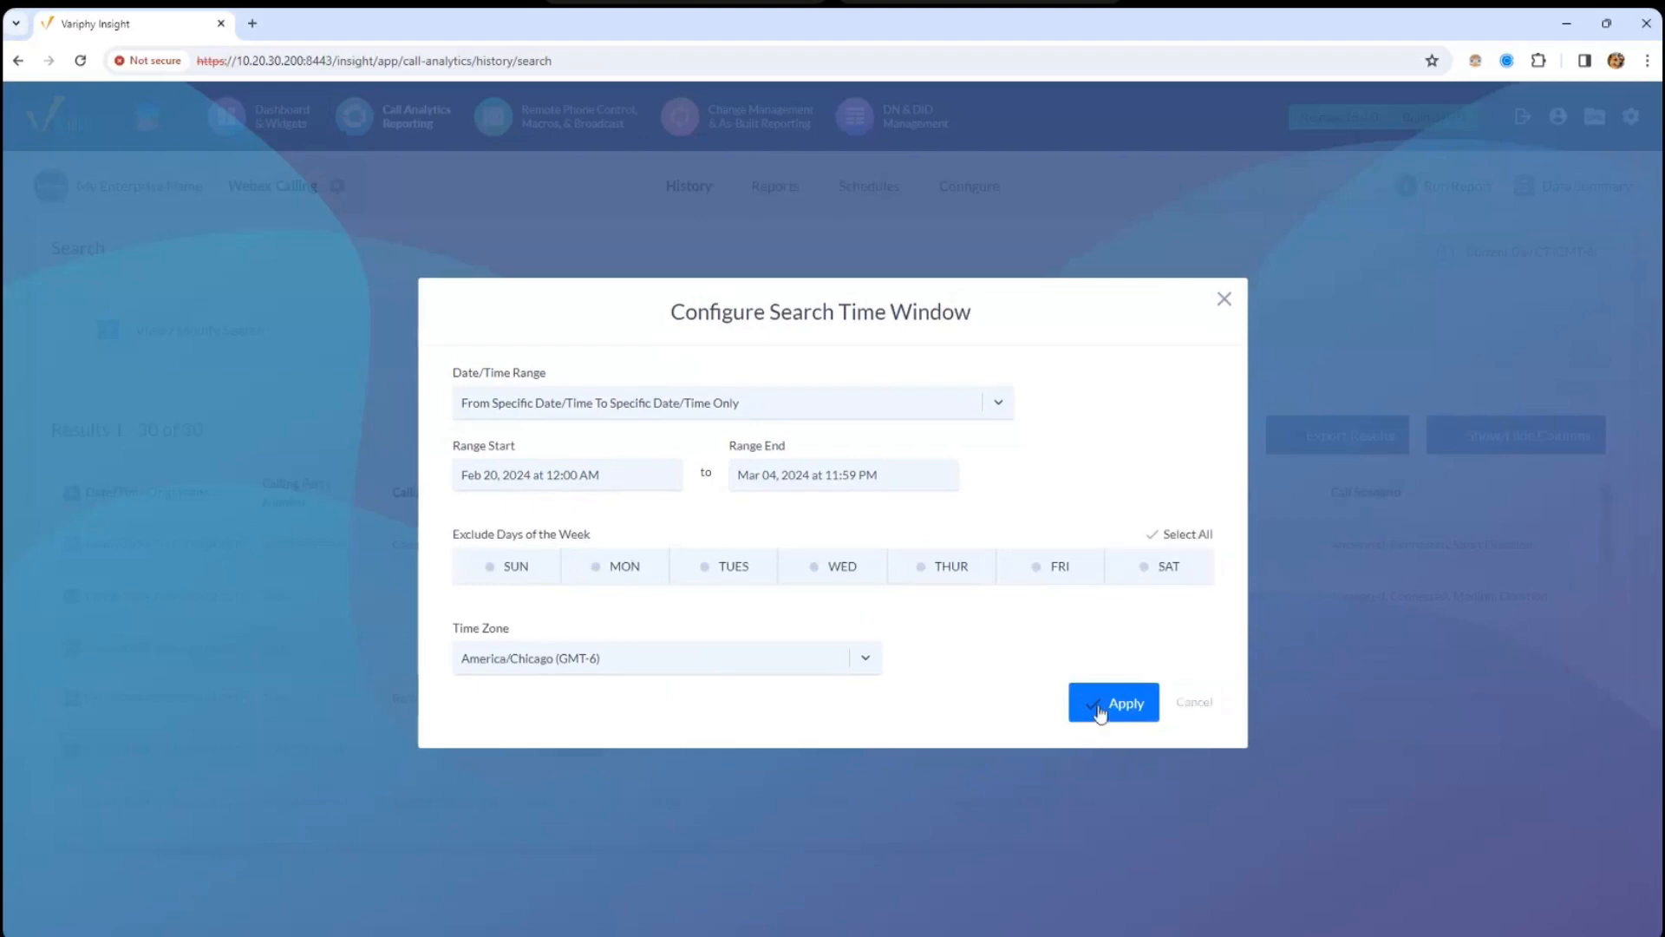
click(1195, 701)
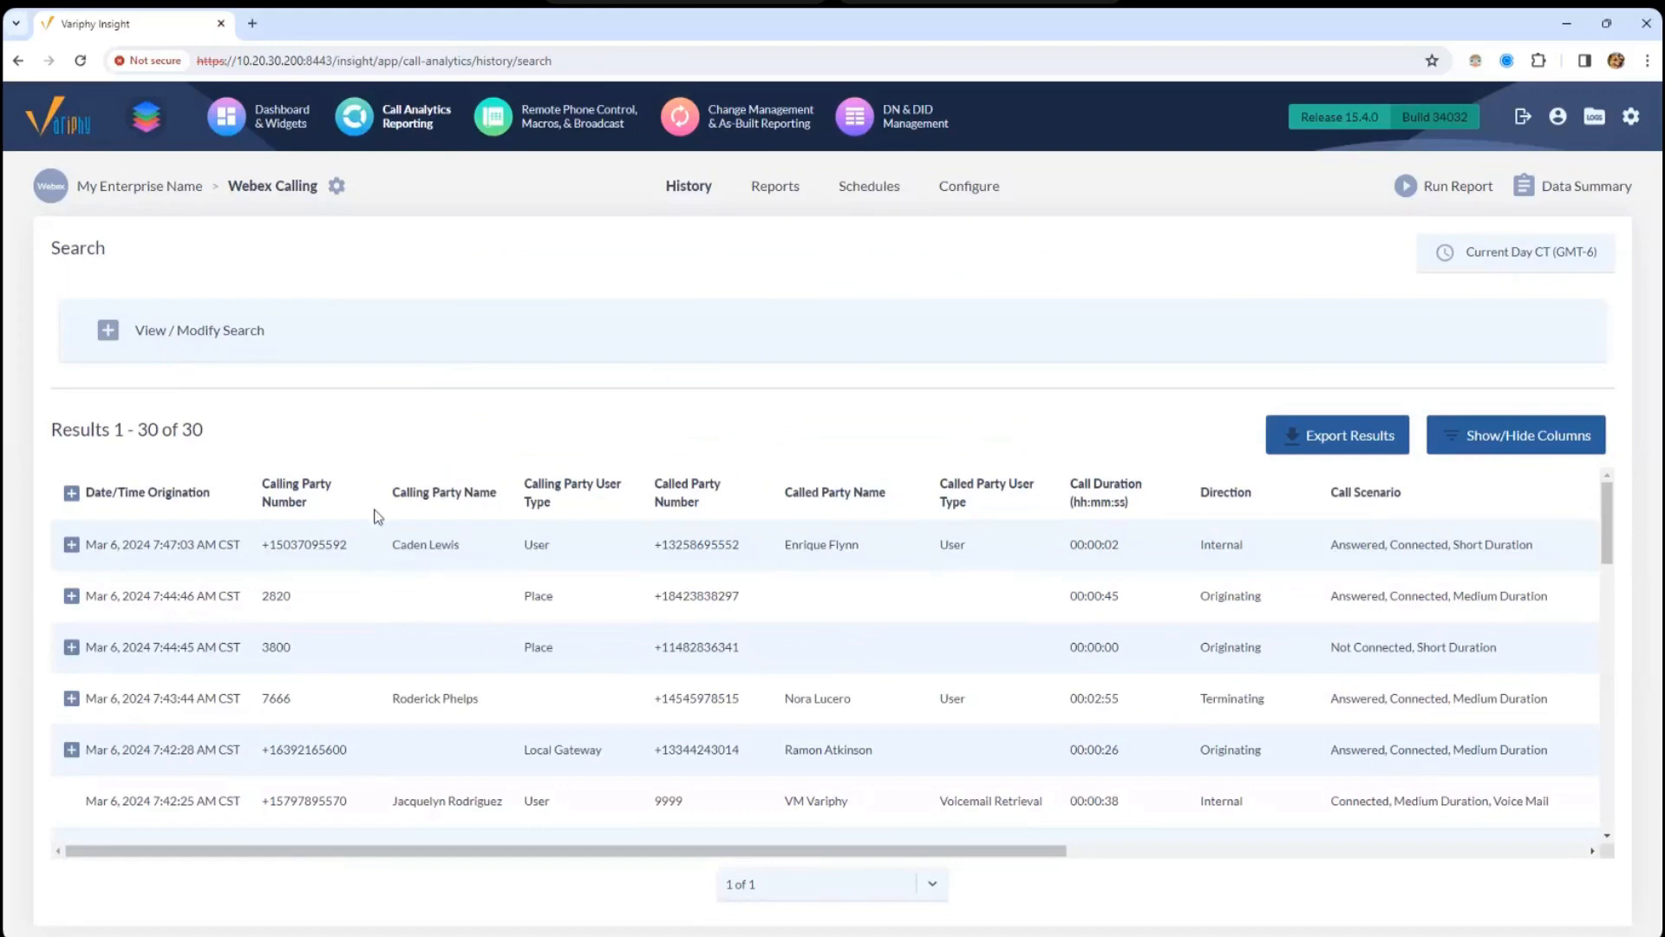
click(359, 317)
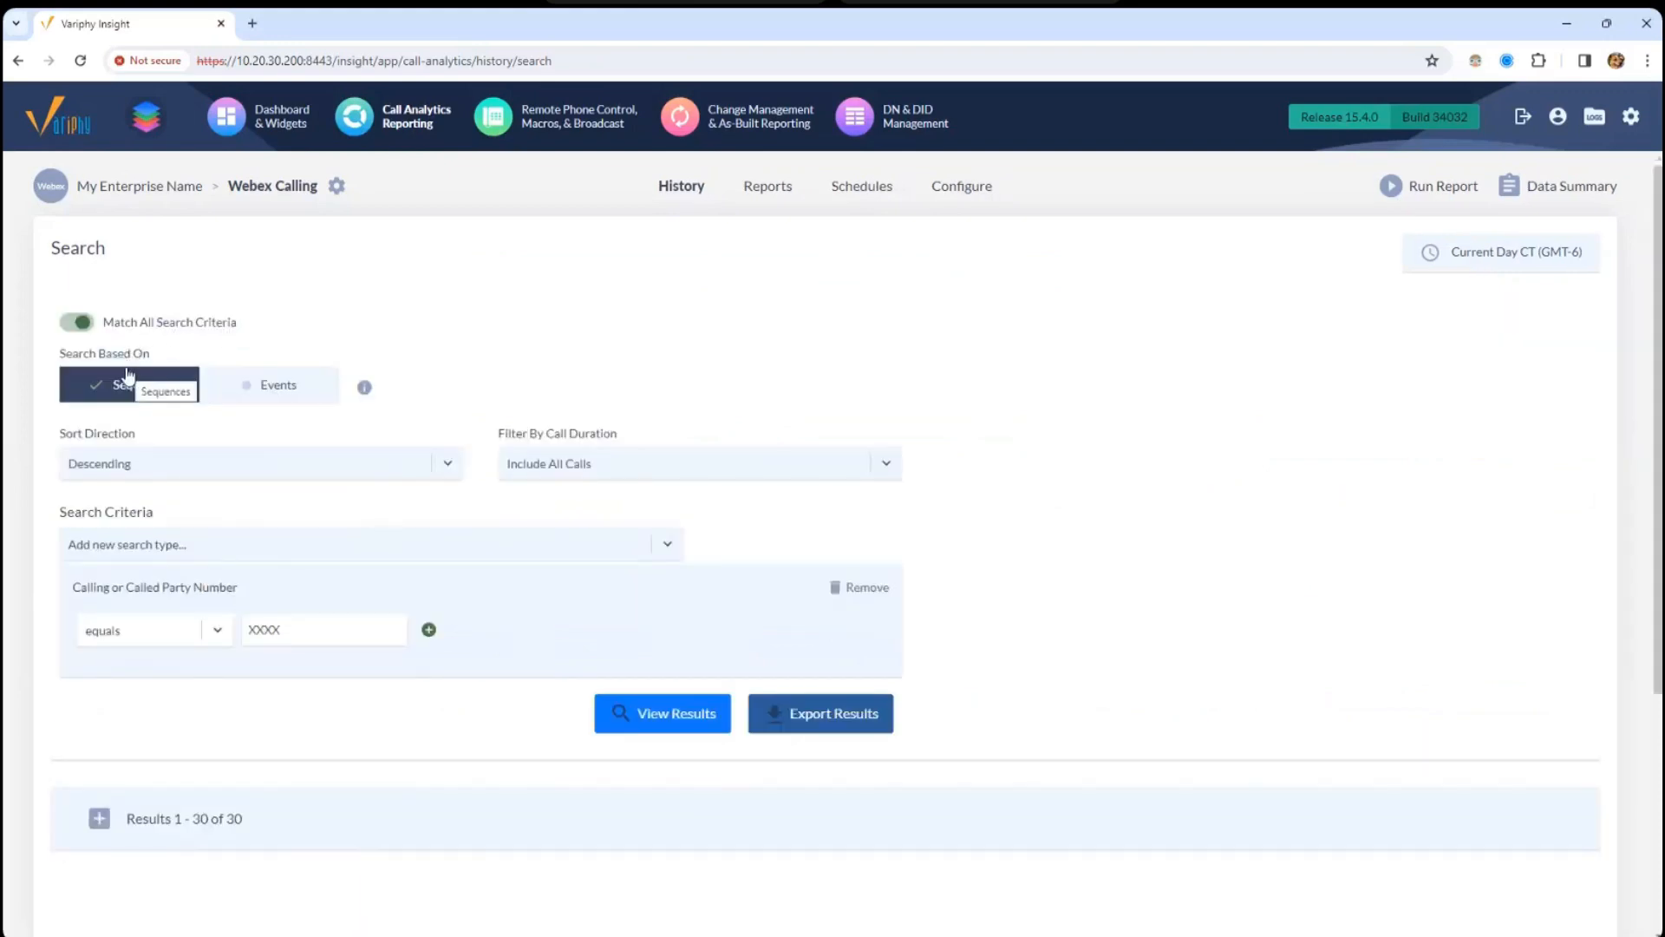
click(167, 820)
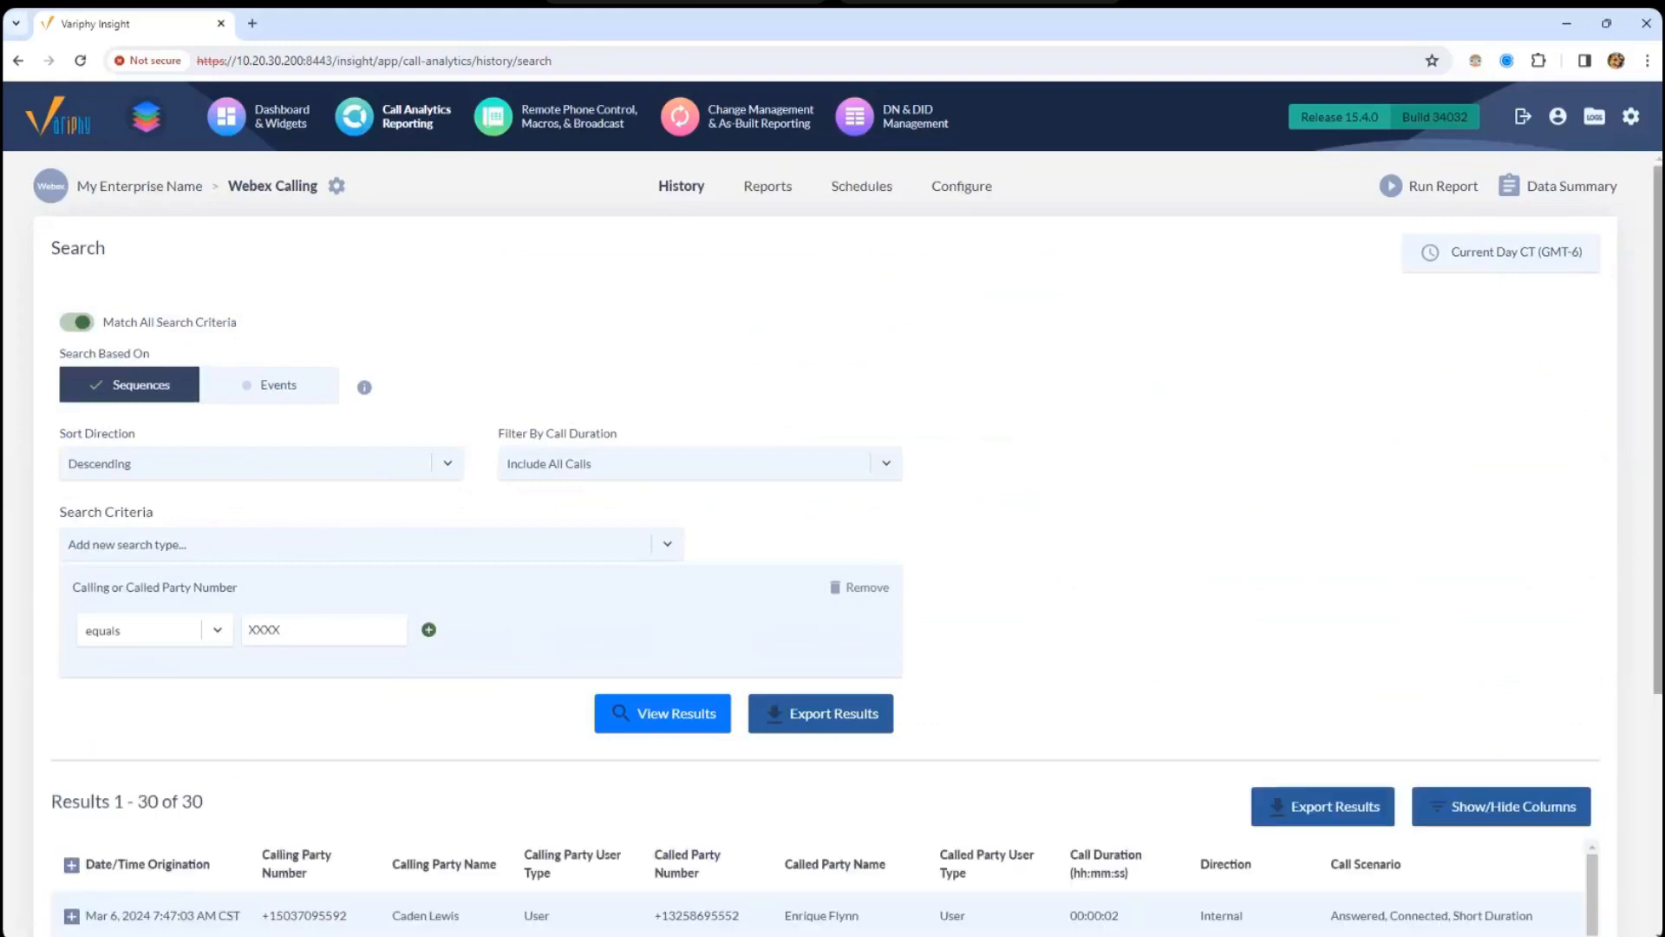
scroll(325, 686, down, 4)
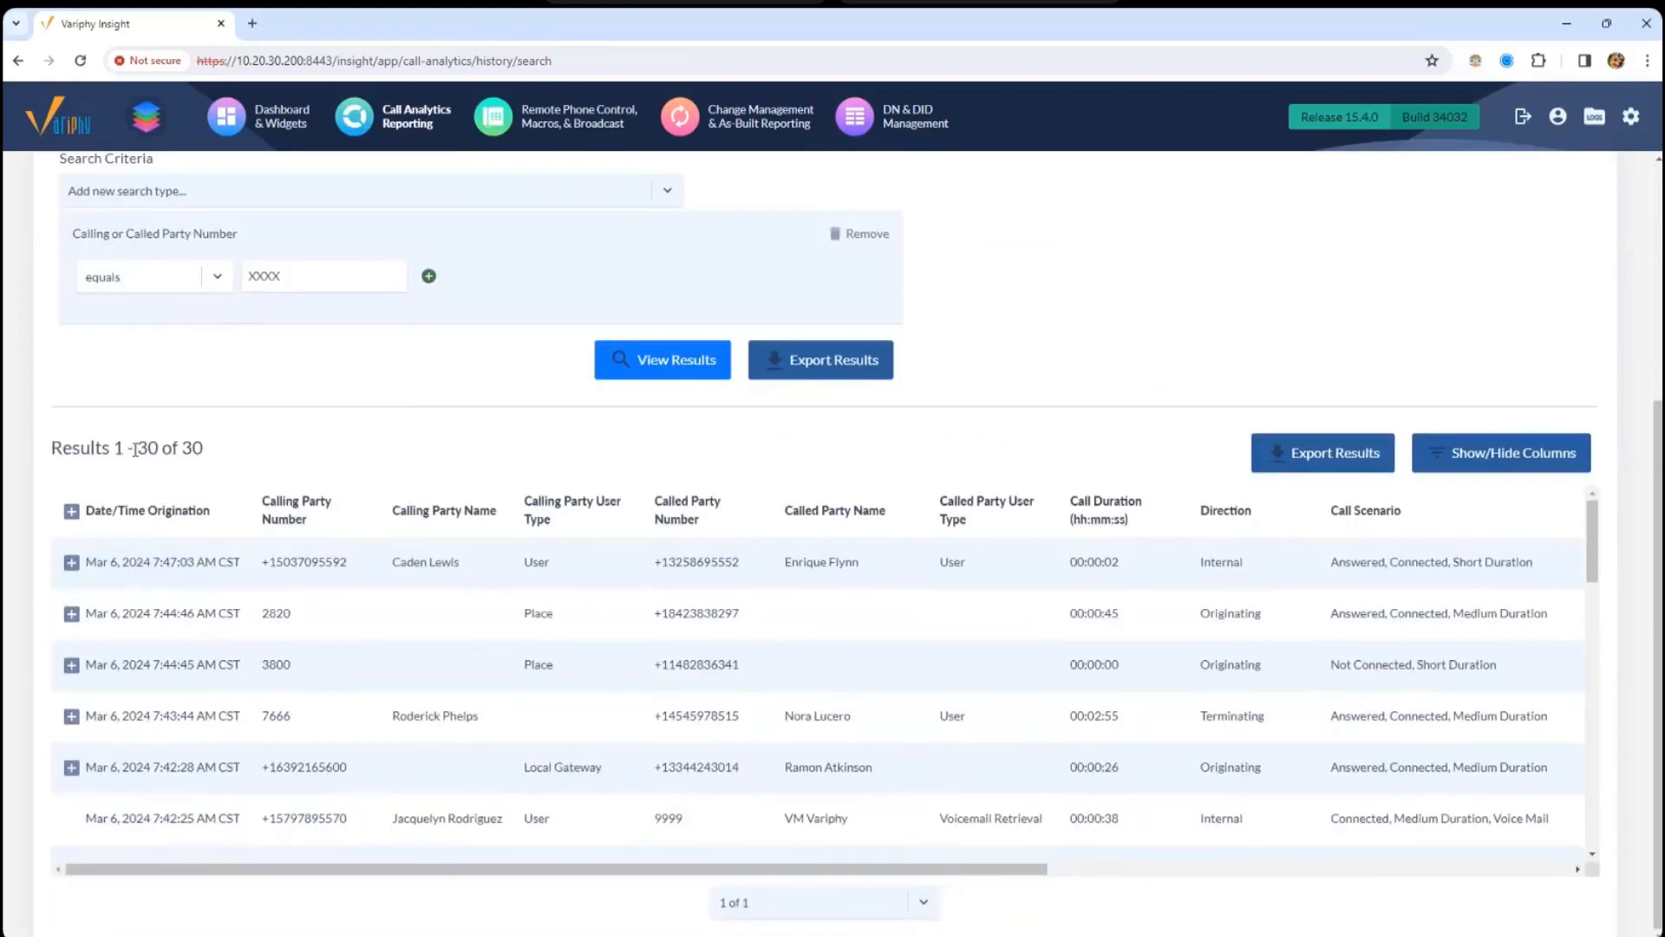
drag(136, 448, 213, 488)
click(72, 563)
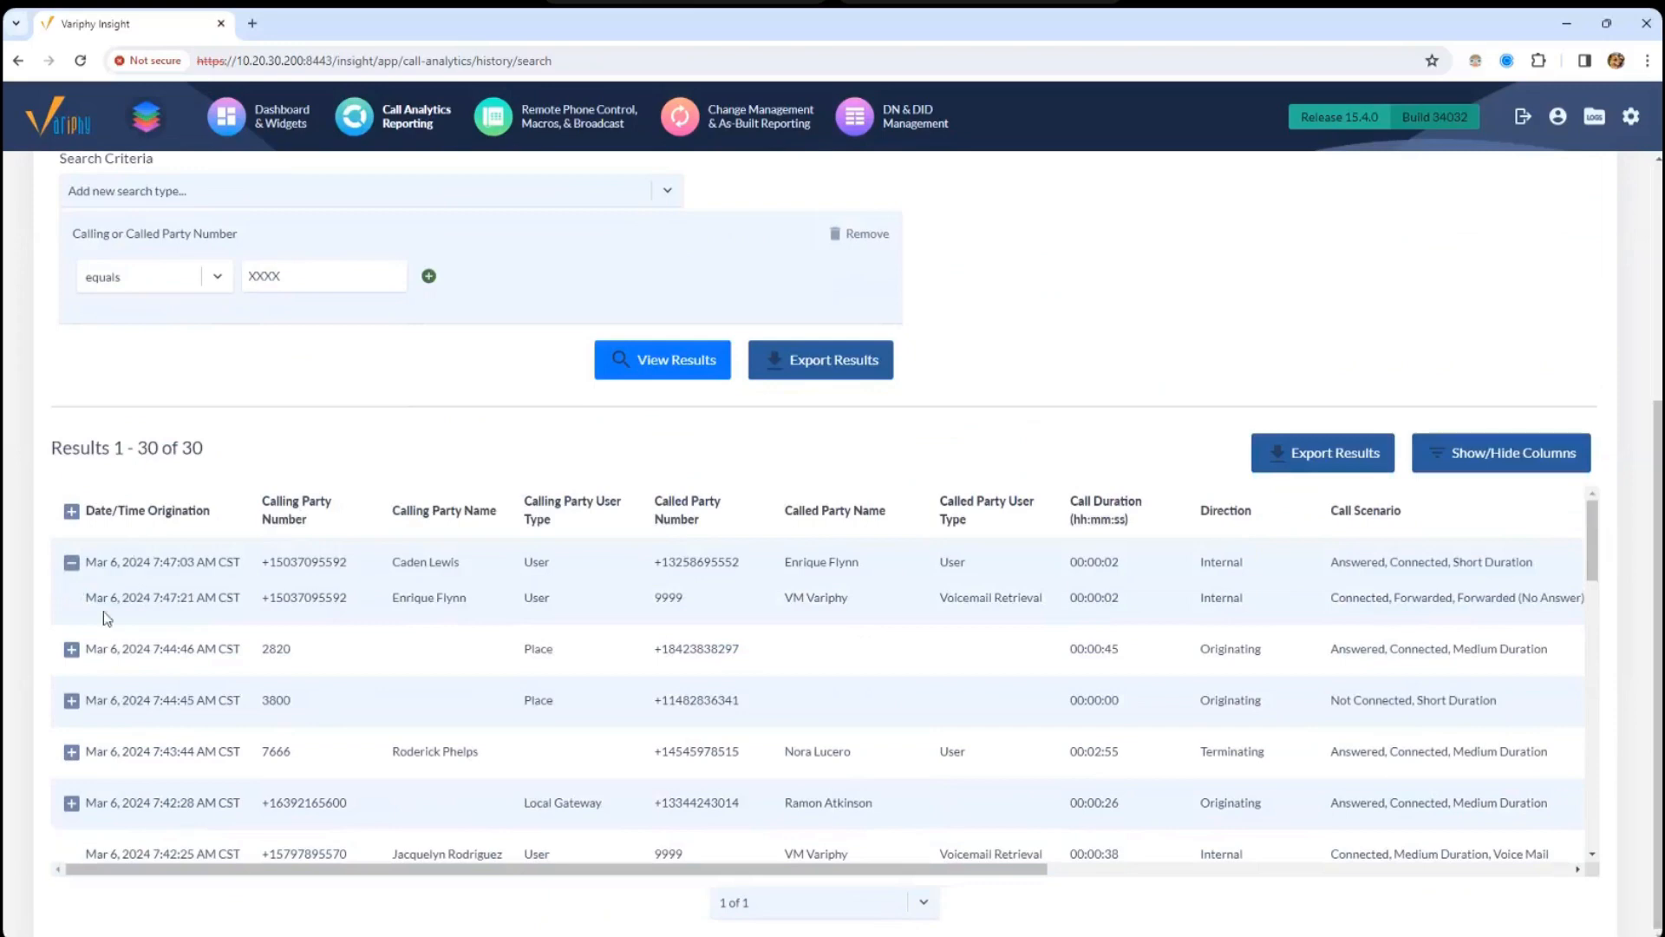
click(72, 648)
drag(158, 649, 266, 682)
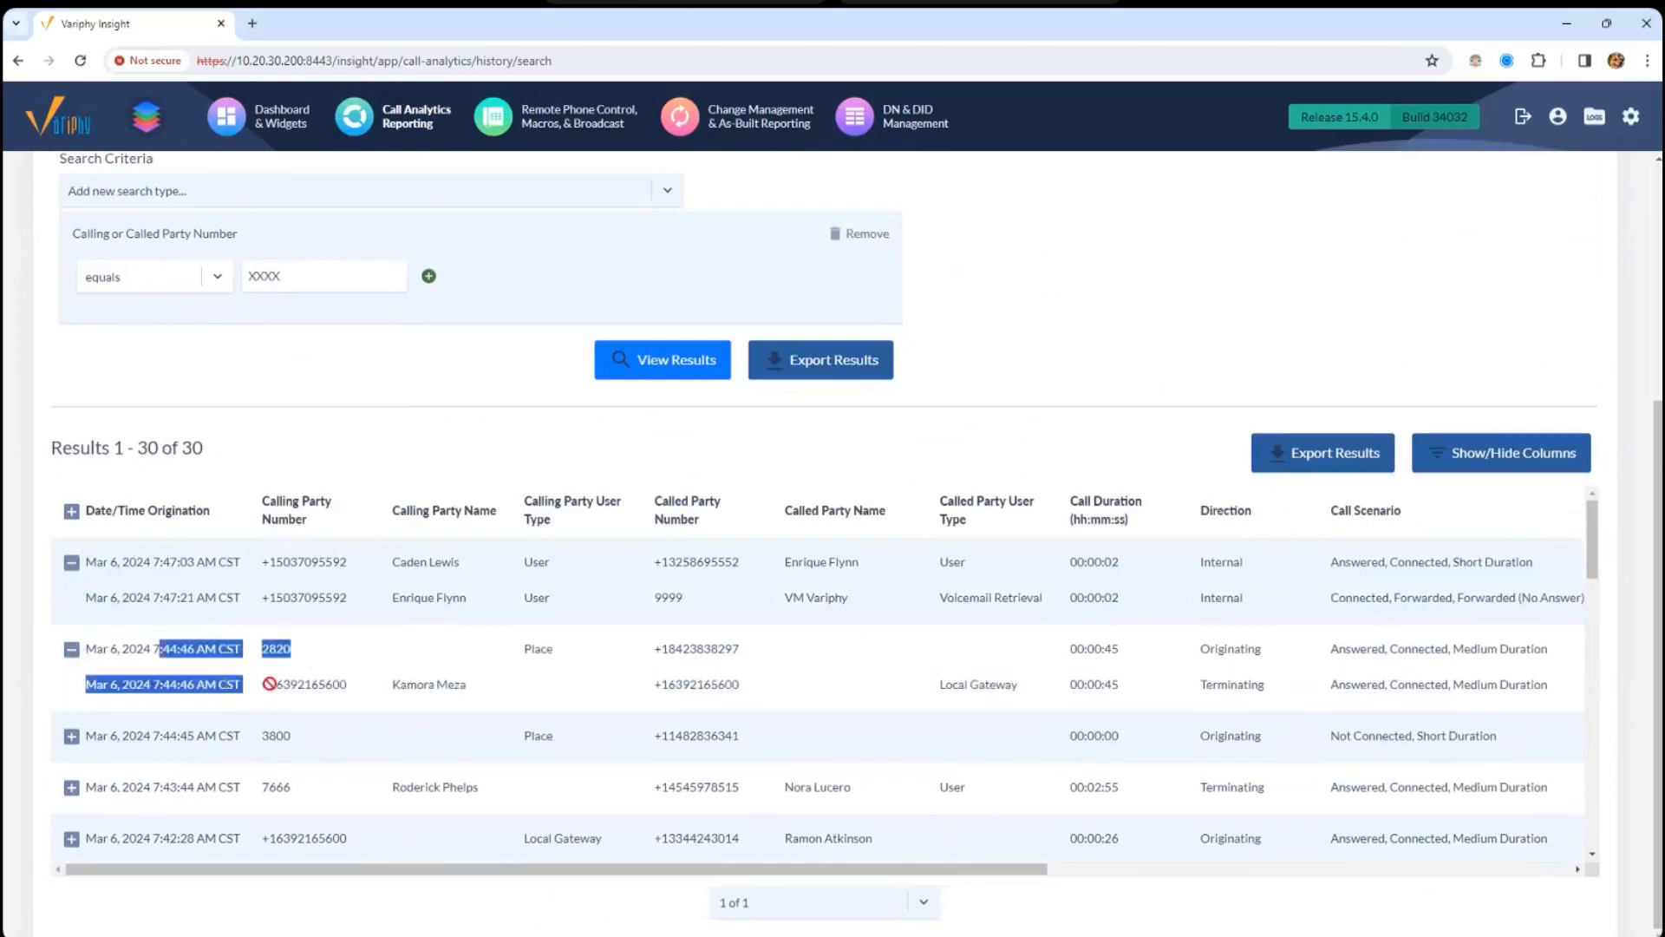
click(278, 686)
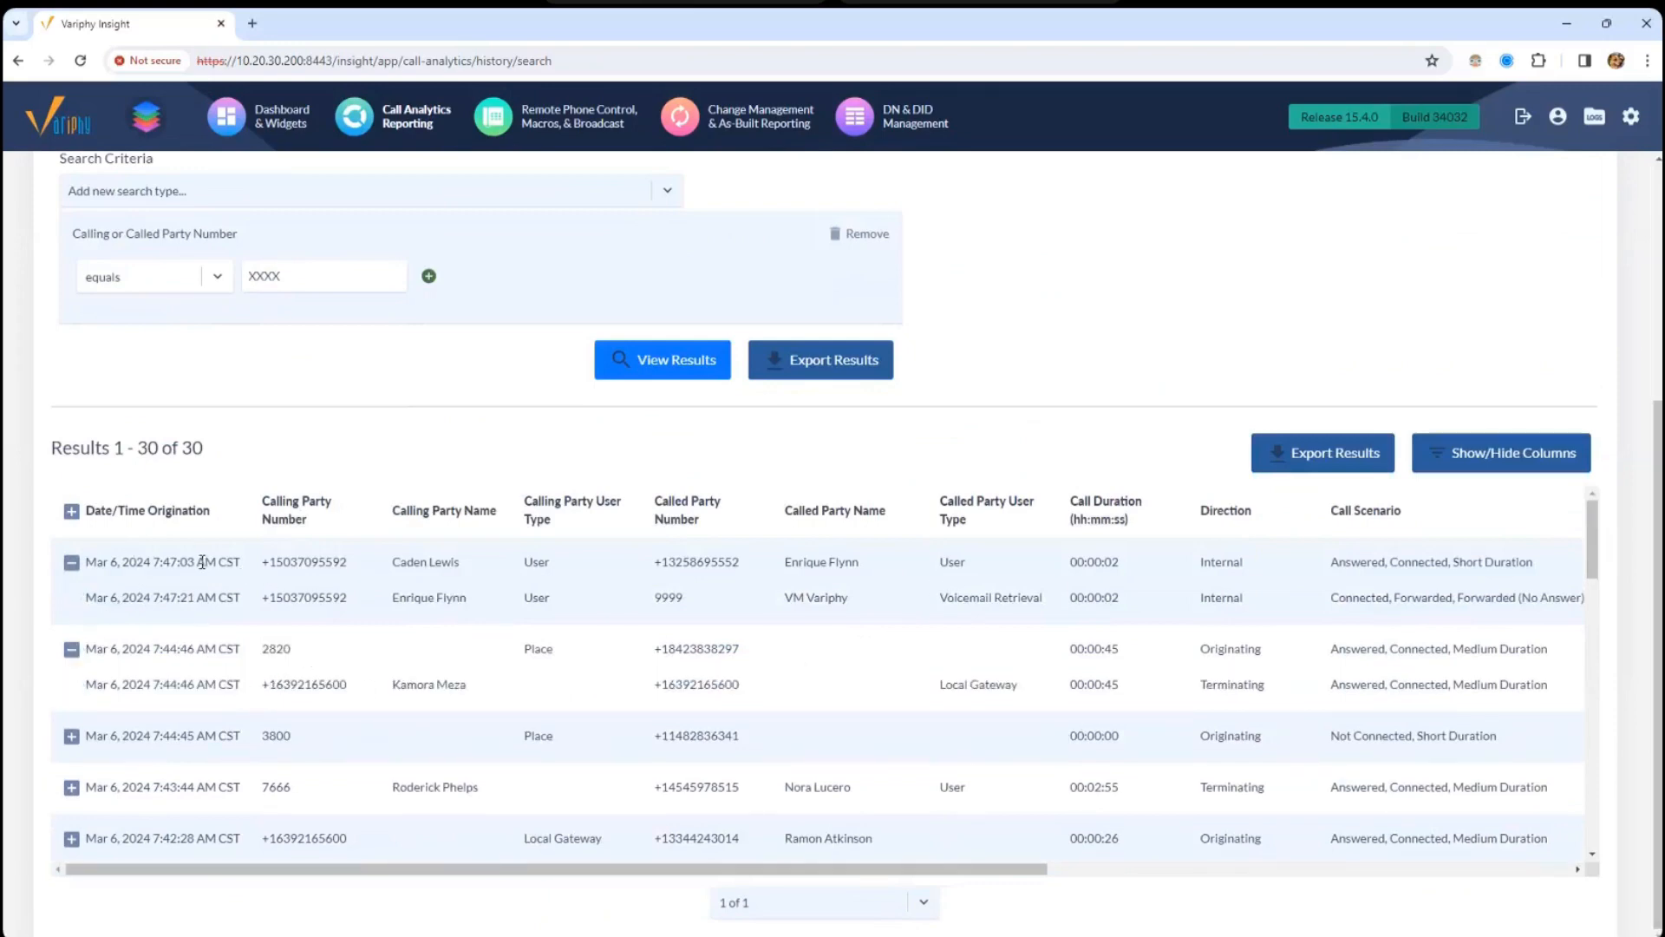
drag(202, 562, 214, 590)
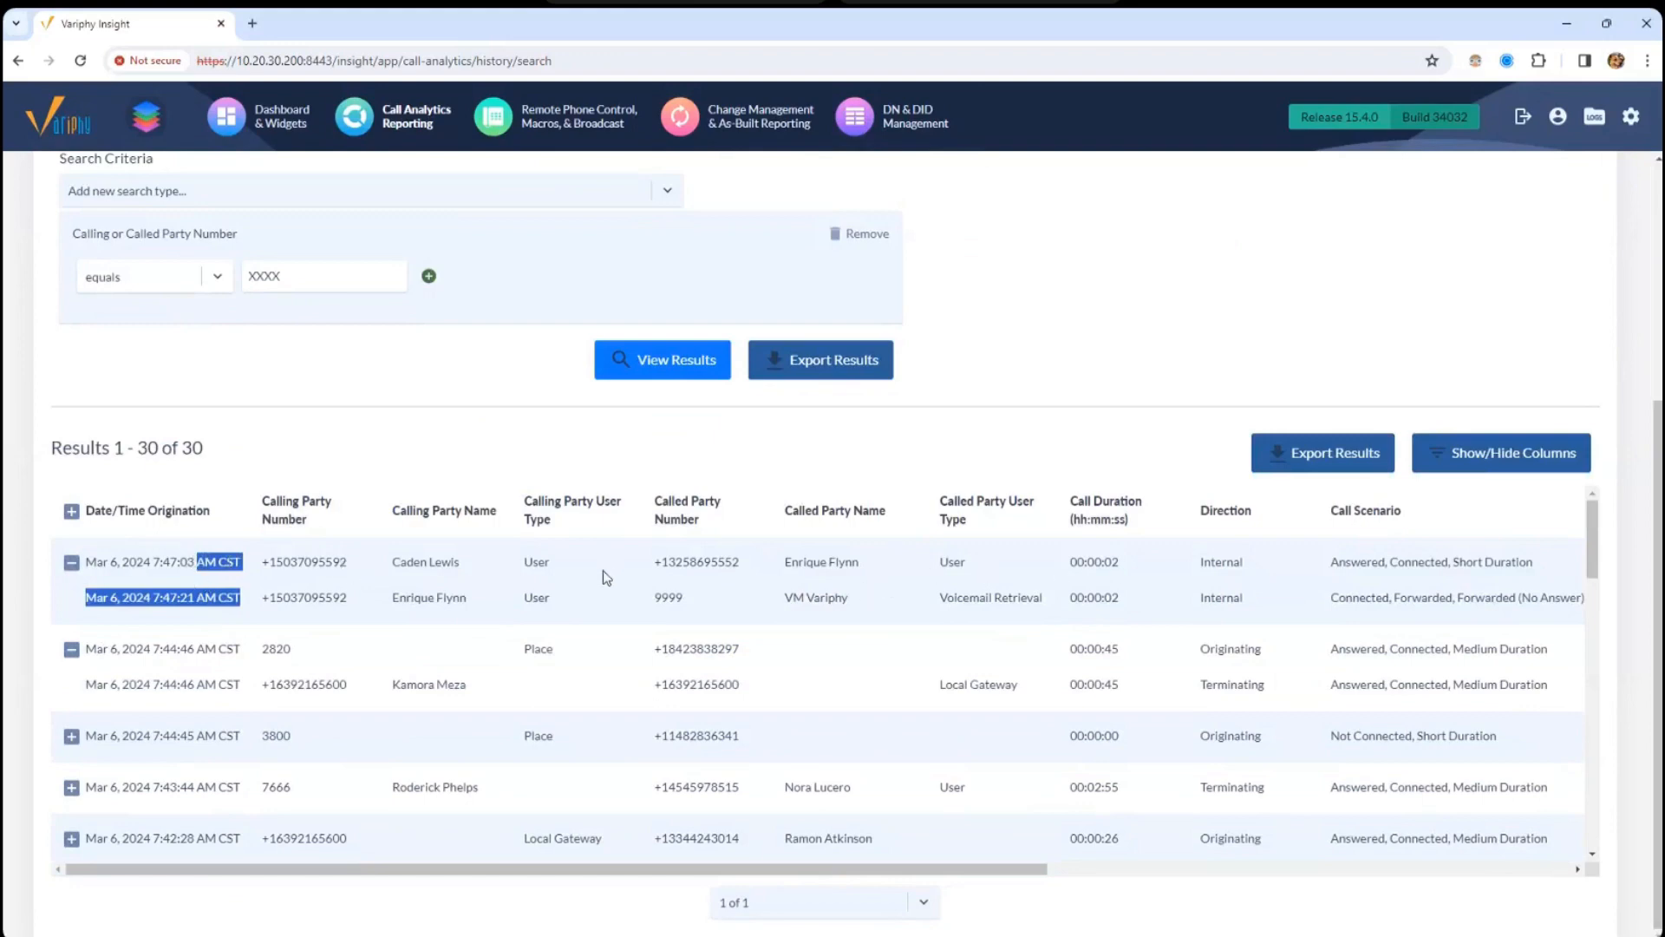
drag(657, 598, 683, 598)
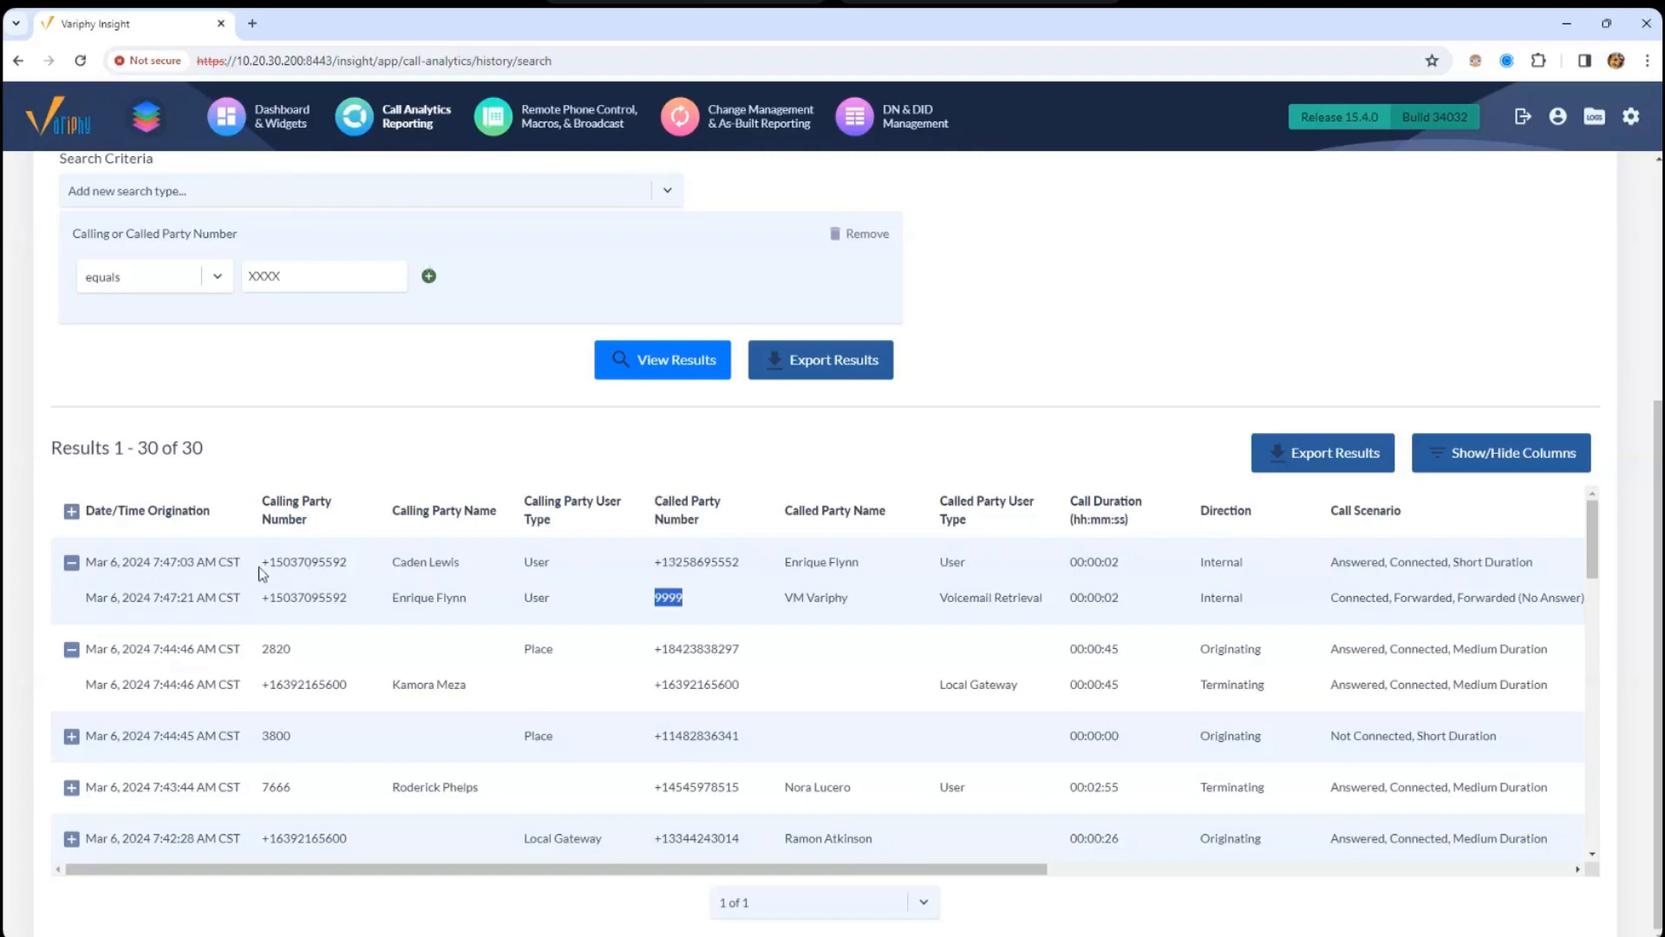
mouse_move(258, 565)
mouse_down()
mouse_move(251, 601)
mouse_move(269, 594)
mouse_up()
click(227, 601)
click(416, 570)
drag(458, 564, 421, 565)
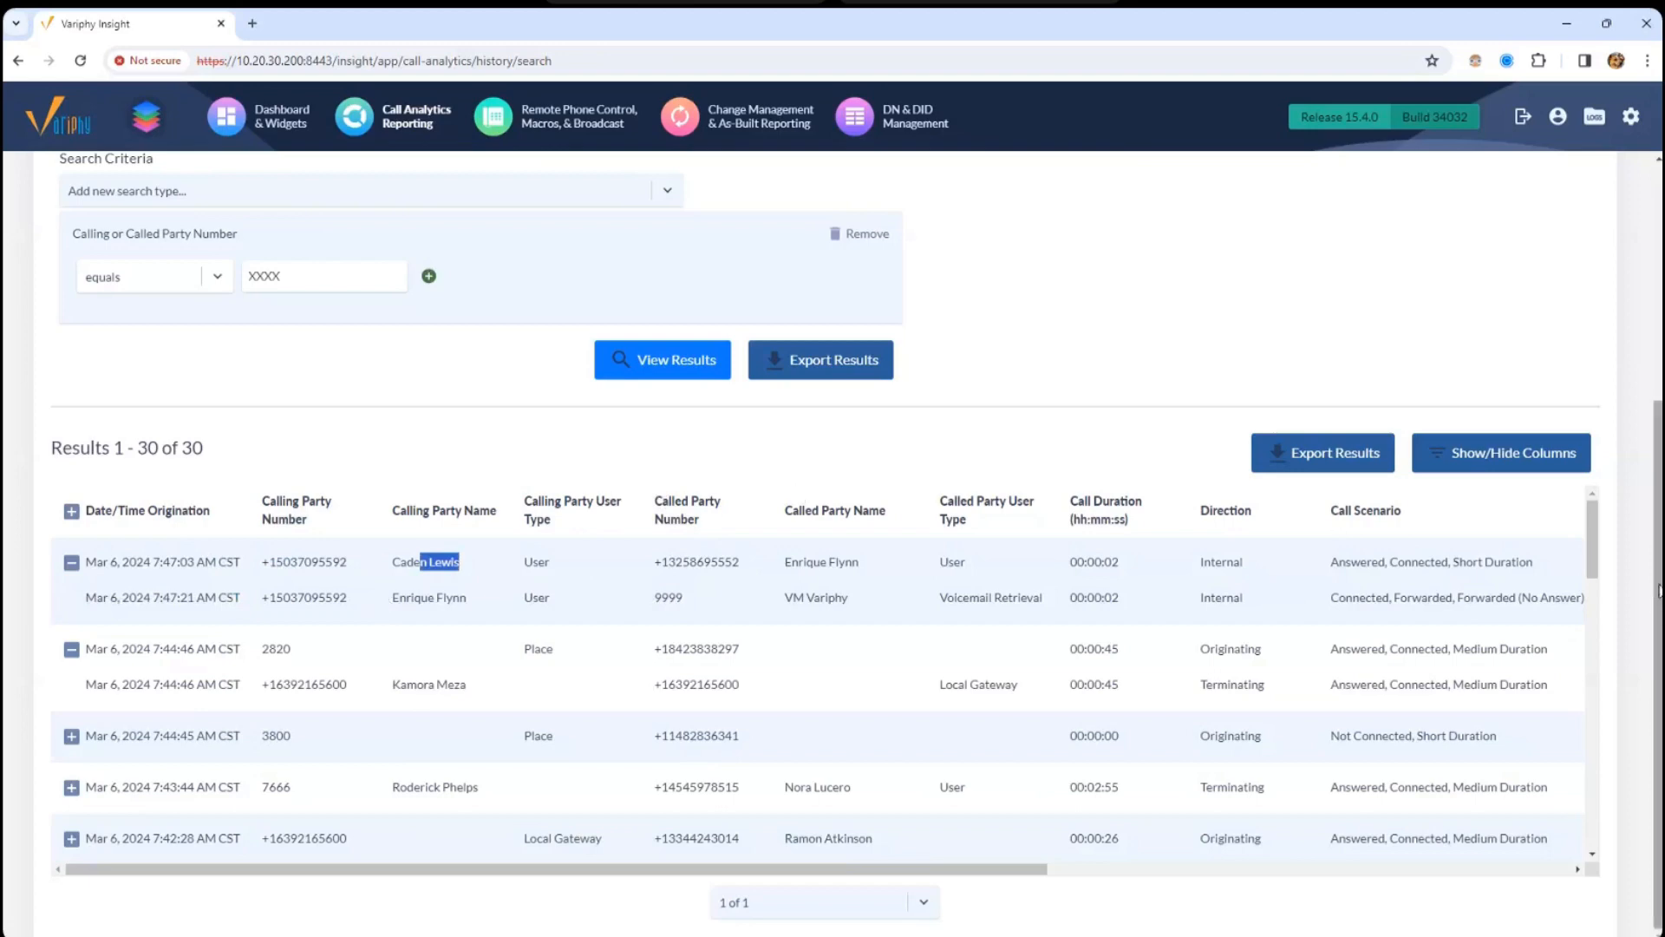
drag(1658, 586, 1658, 385)
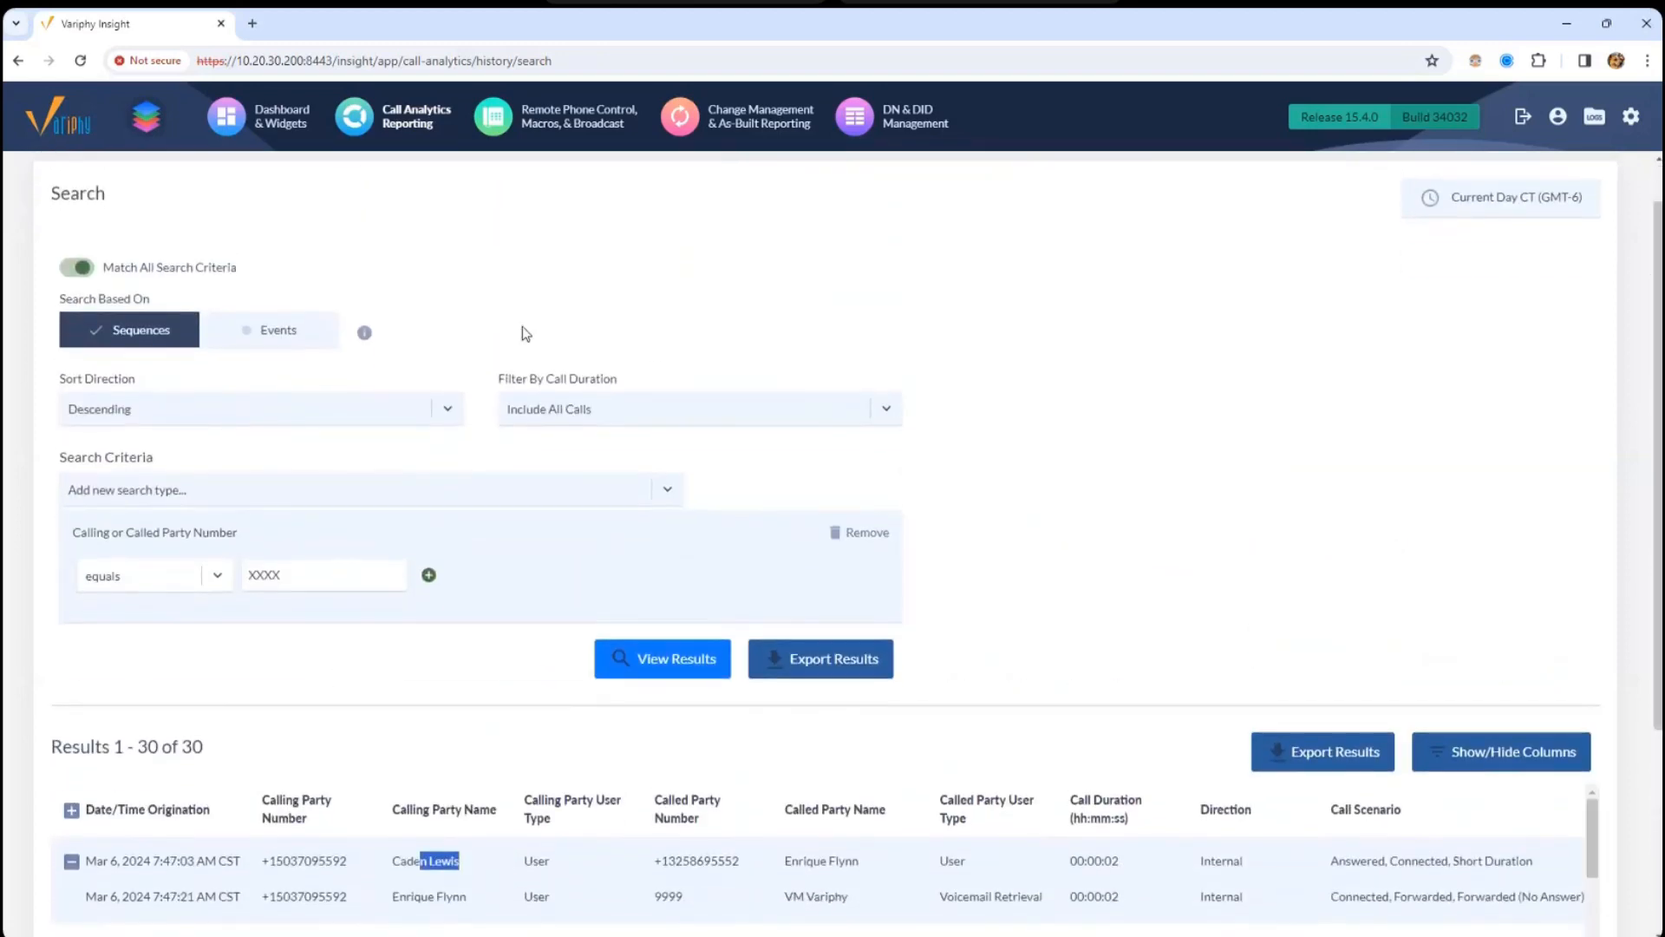
- Run the search by individual events and point out voicemail 9999, caller 2820 and 50 of 50 results
click(301, 341)
click(121, 349)
click(293, 341)
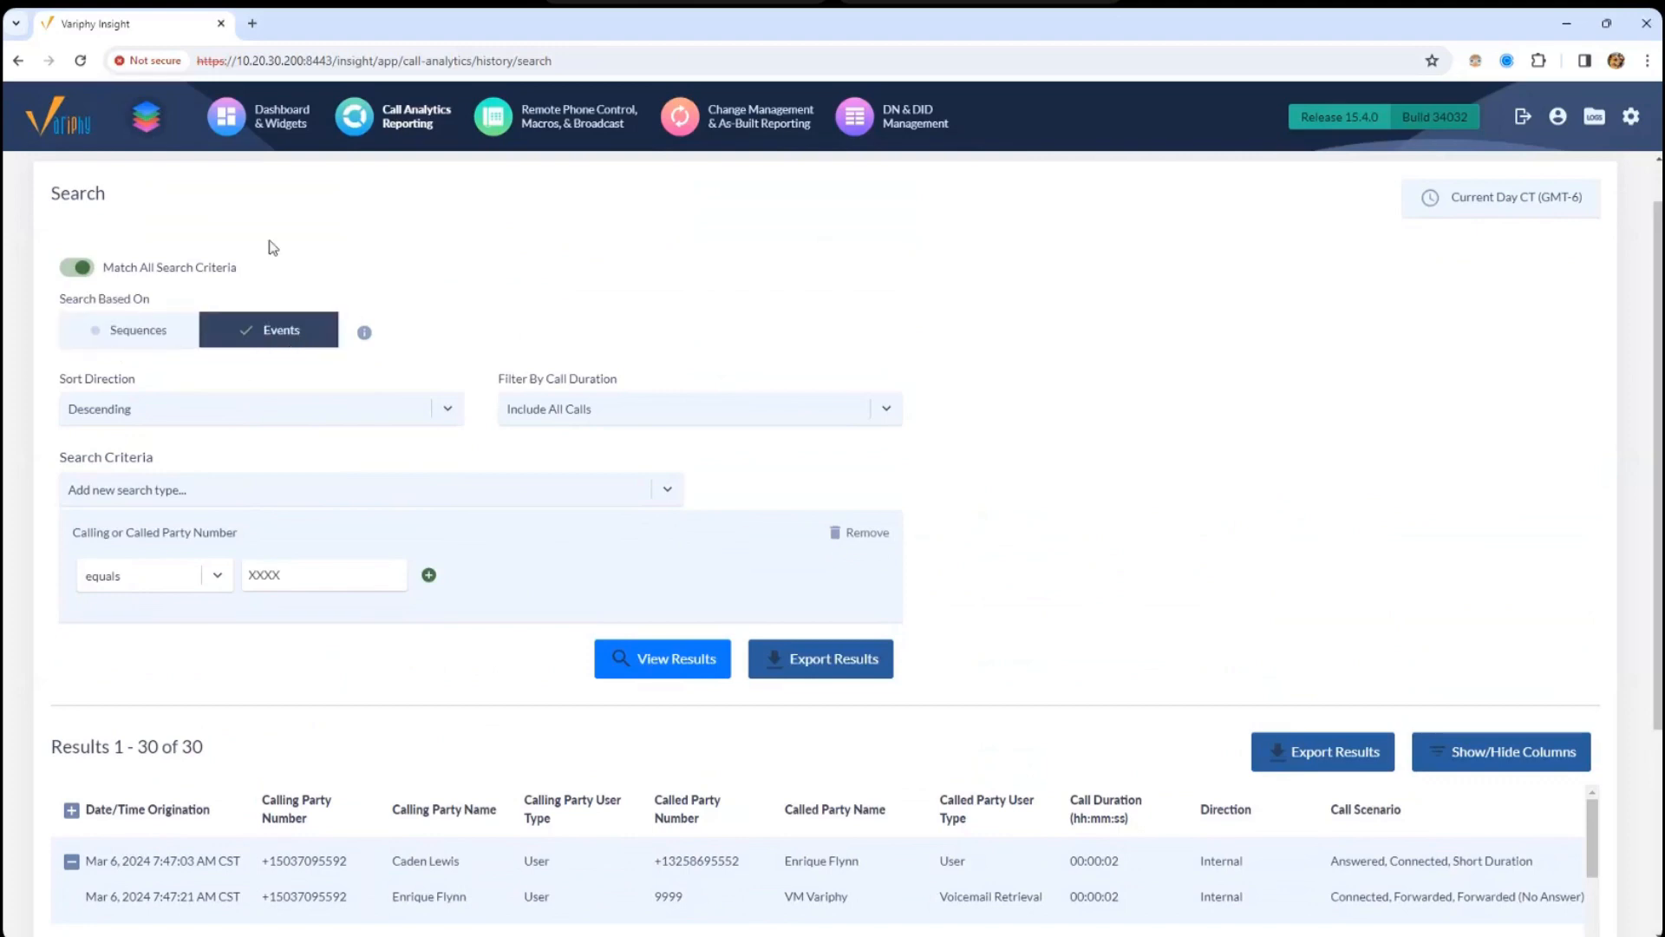
click(643, 659)
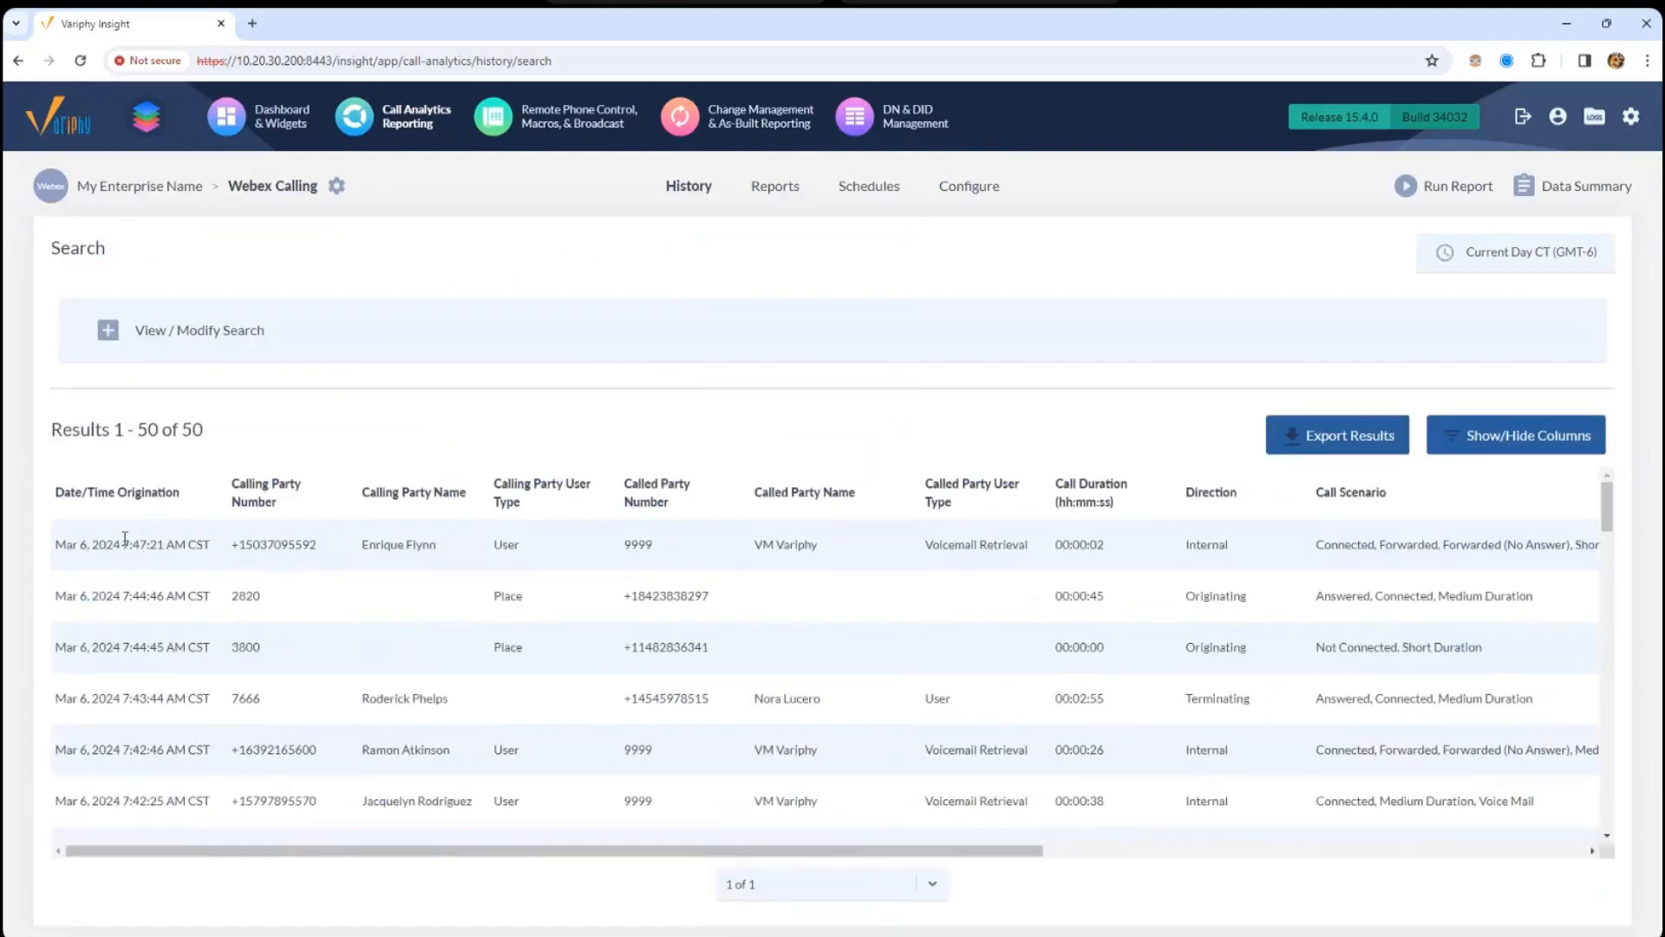
double_click(626, 546)
drag(235, 597, 255, 595)
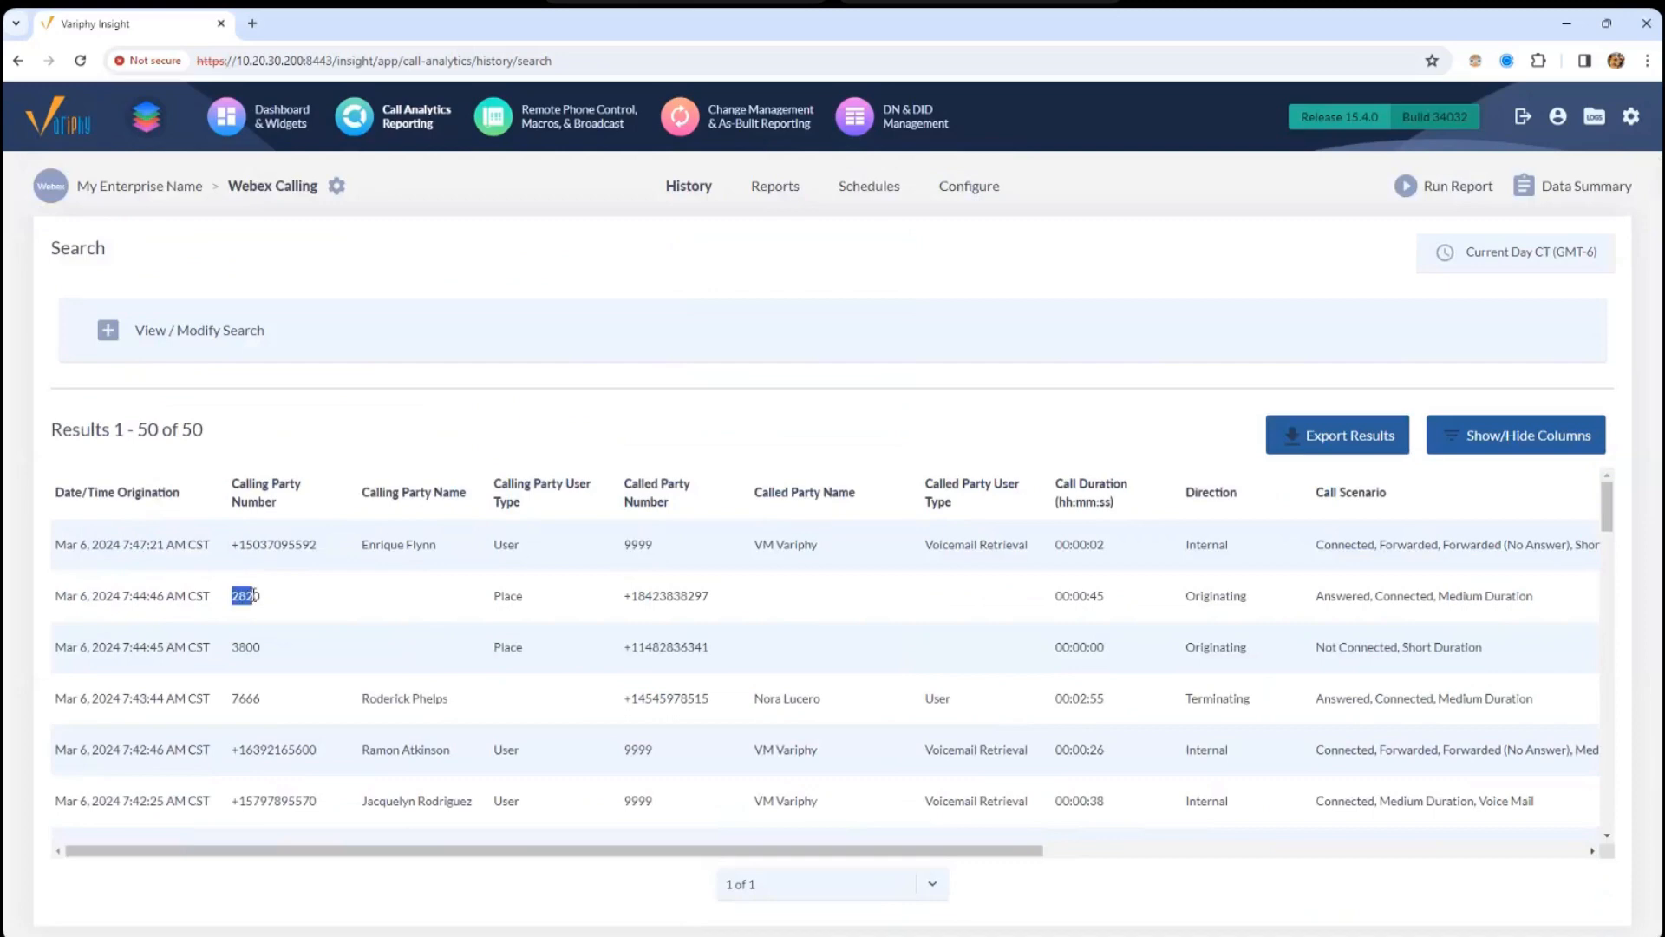
double_click(630, 749)
drag(139, 431, 269, 440)
- Rerun the search grouped by call sequences, showing 30 of 30 results
click(259, 335)
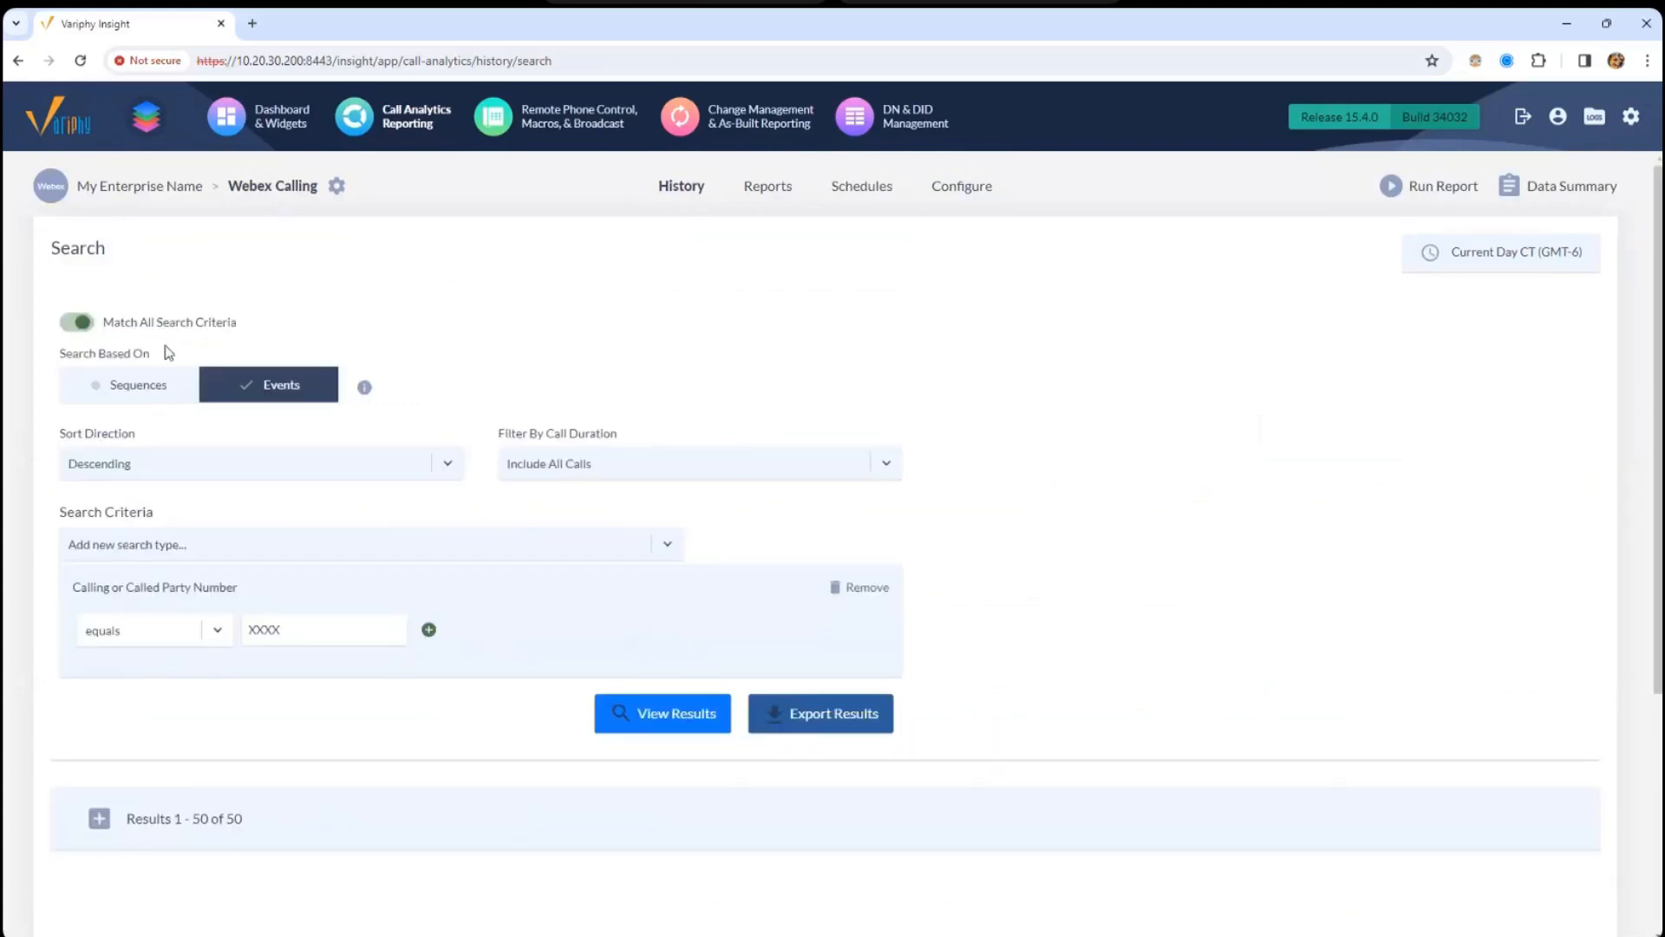
click(661, 709)
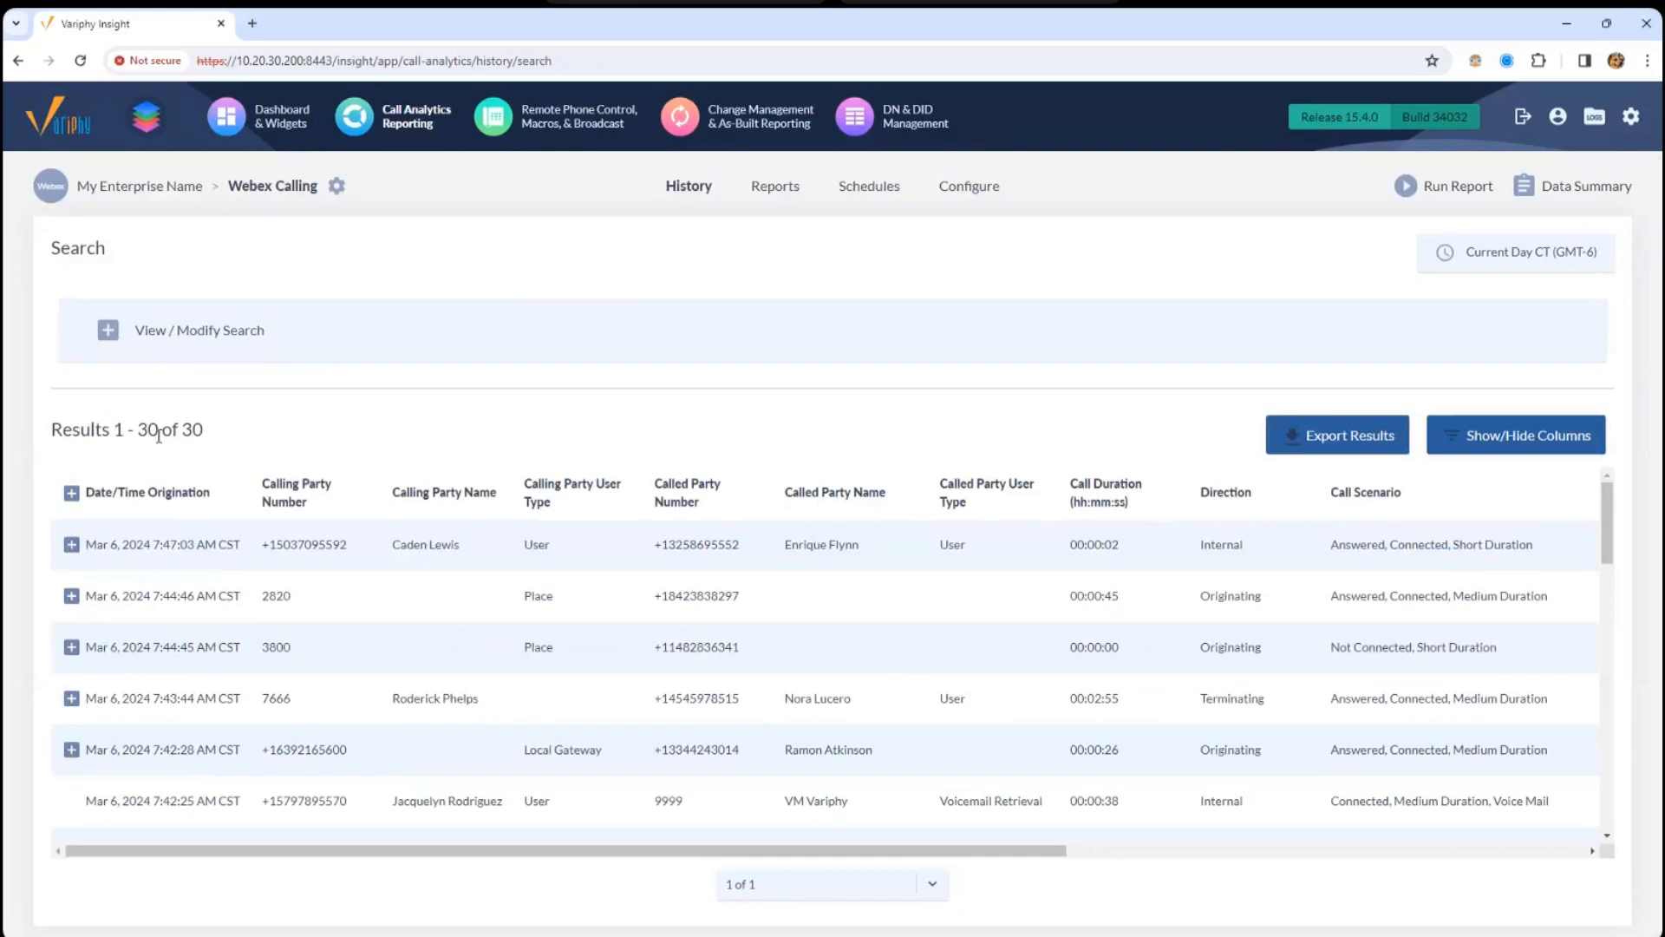
drag(158, 434, 192, 434)
click(162, 461)
drag(135, 434, 223, 434)
- Switch back to events, rerun for 50 of 50 results, and view the sort direction choices
click(184, 336)
click(217, 385)
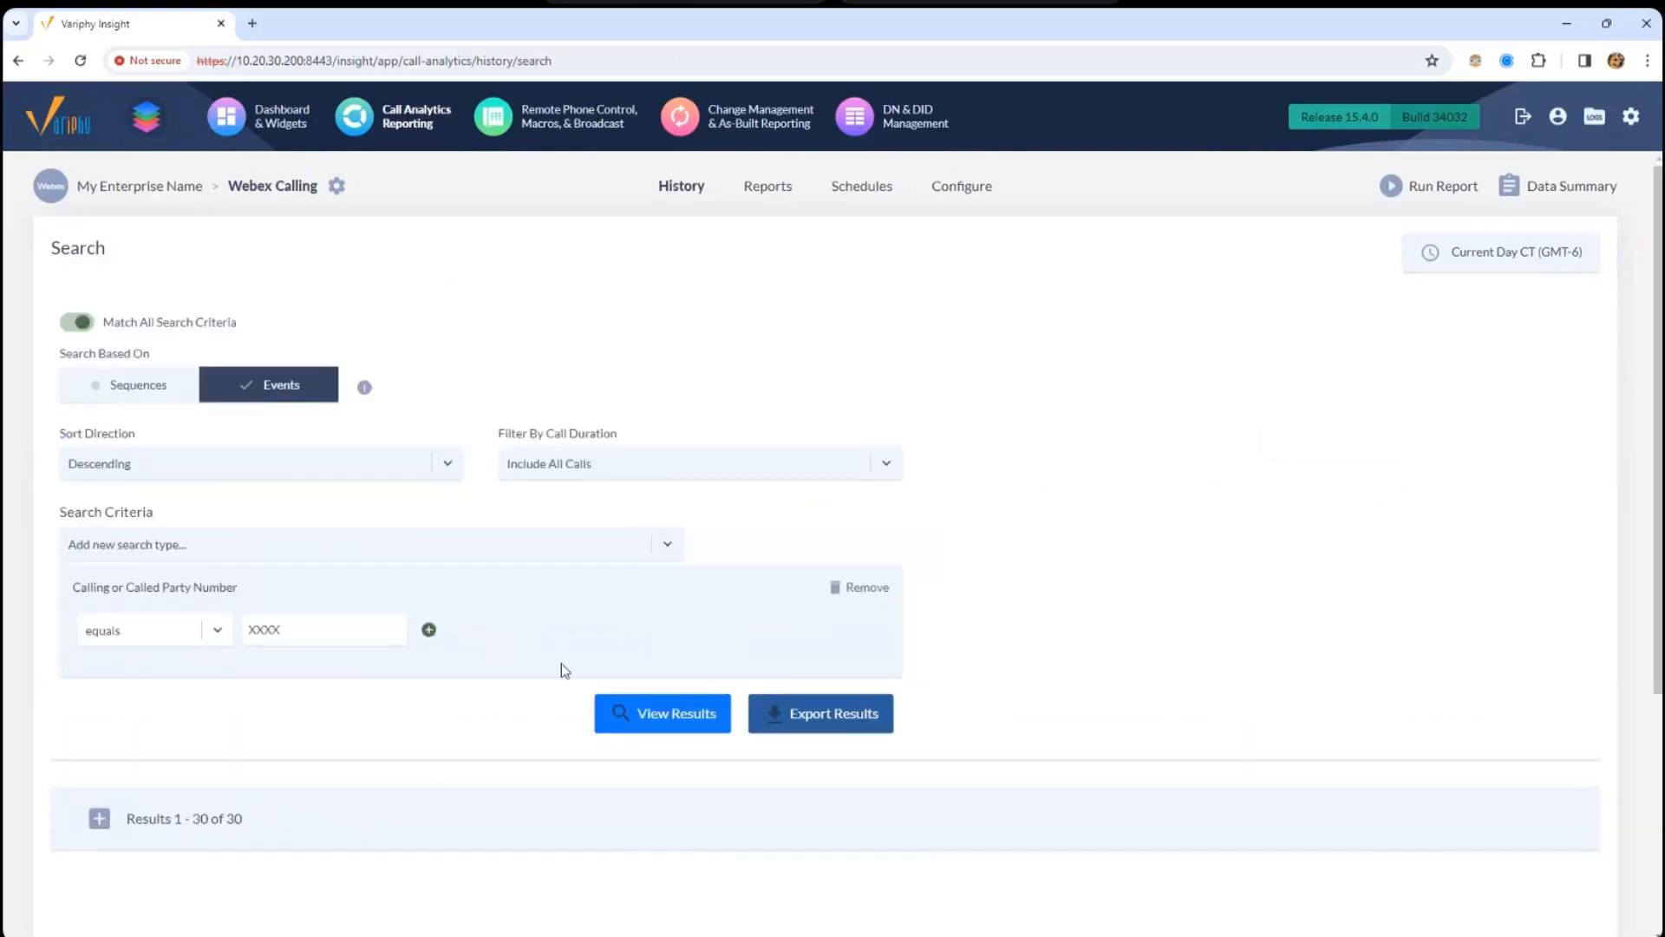
click(667, 716)
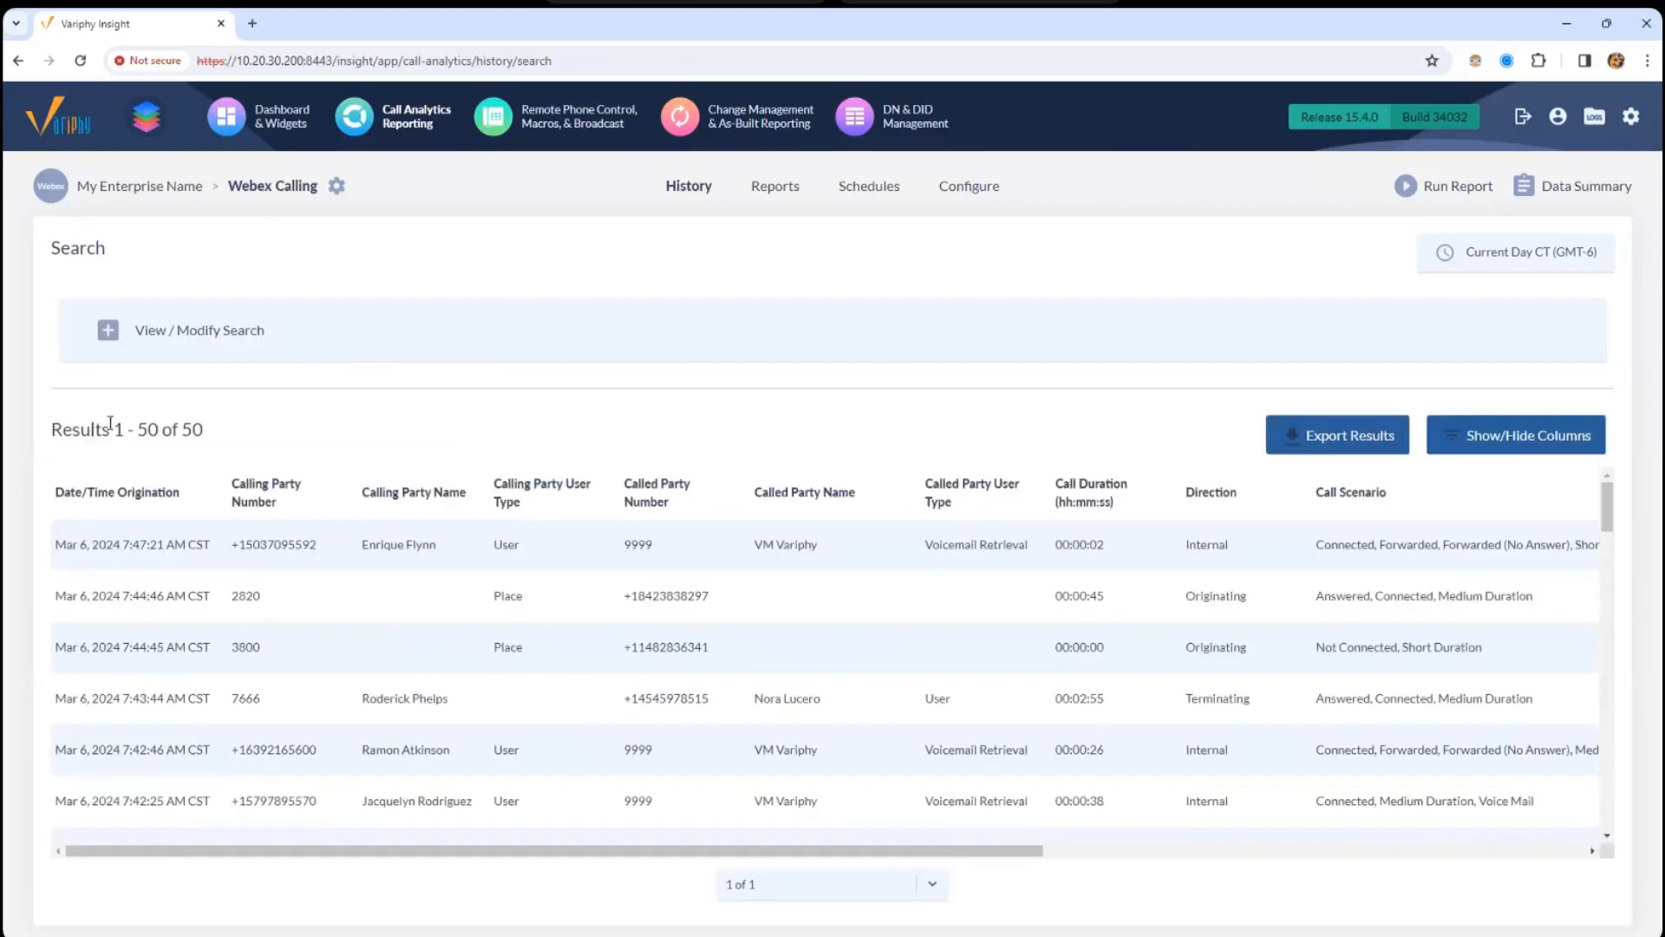
drag(115, 430, 208, 442)
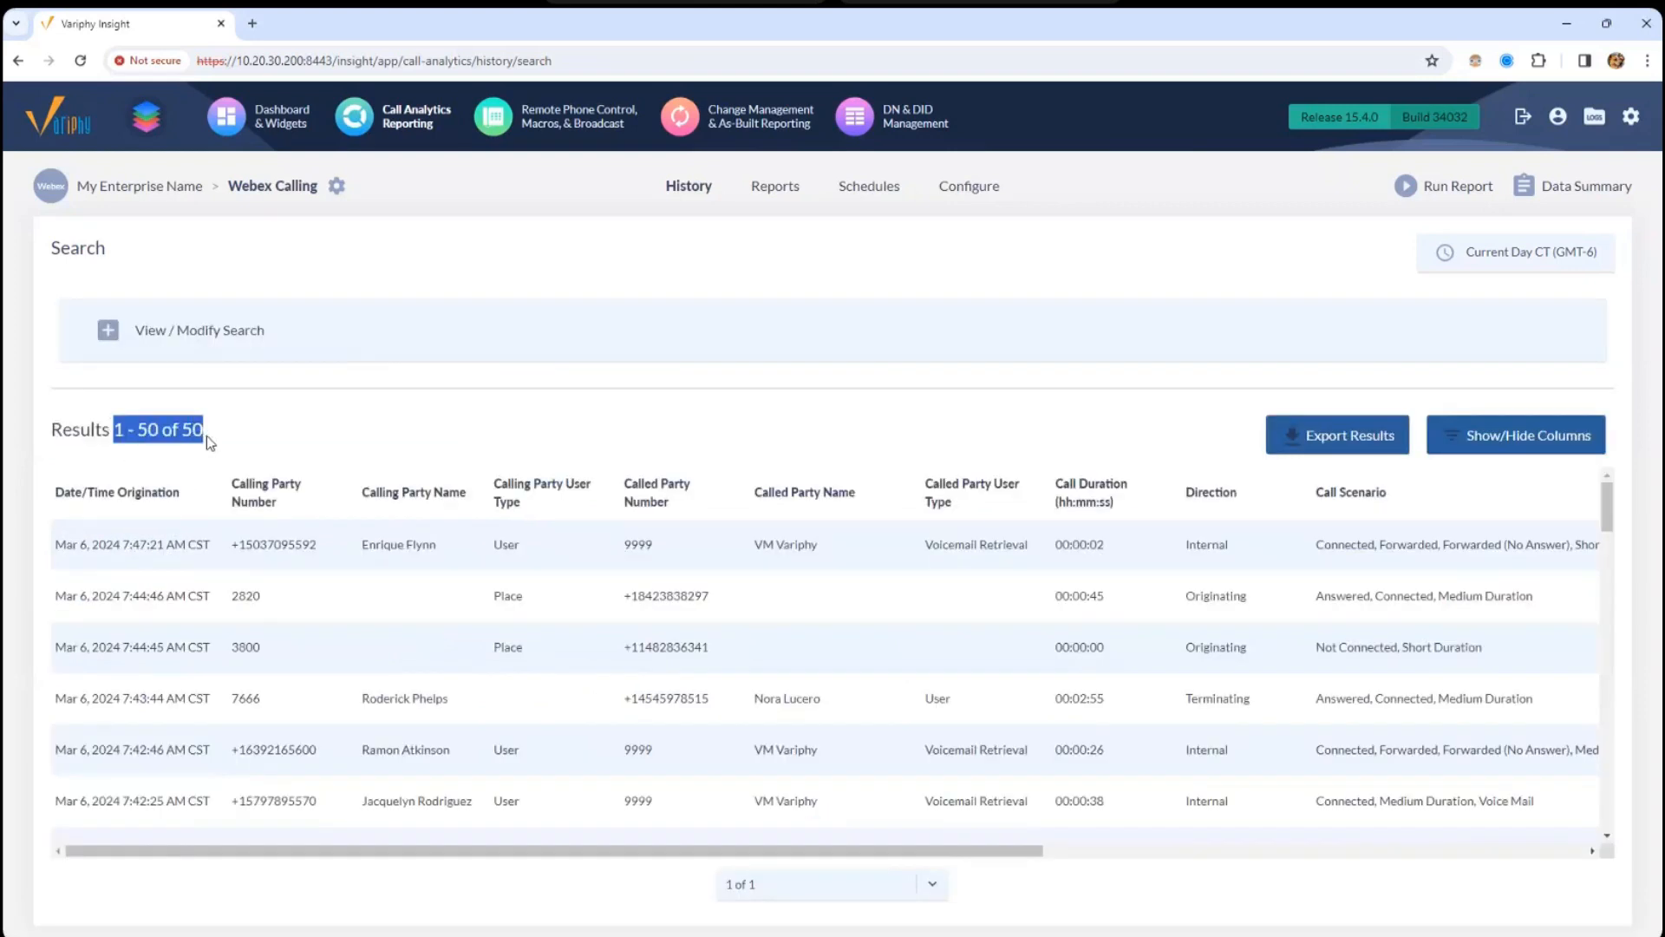
click(277, 345)
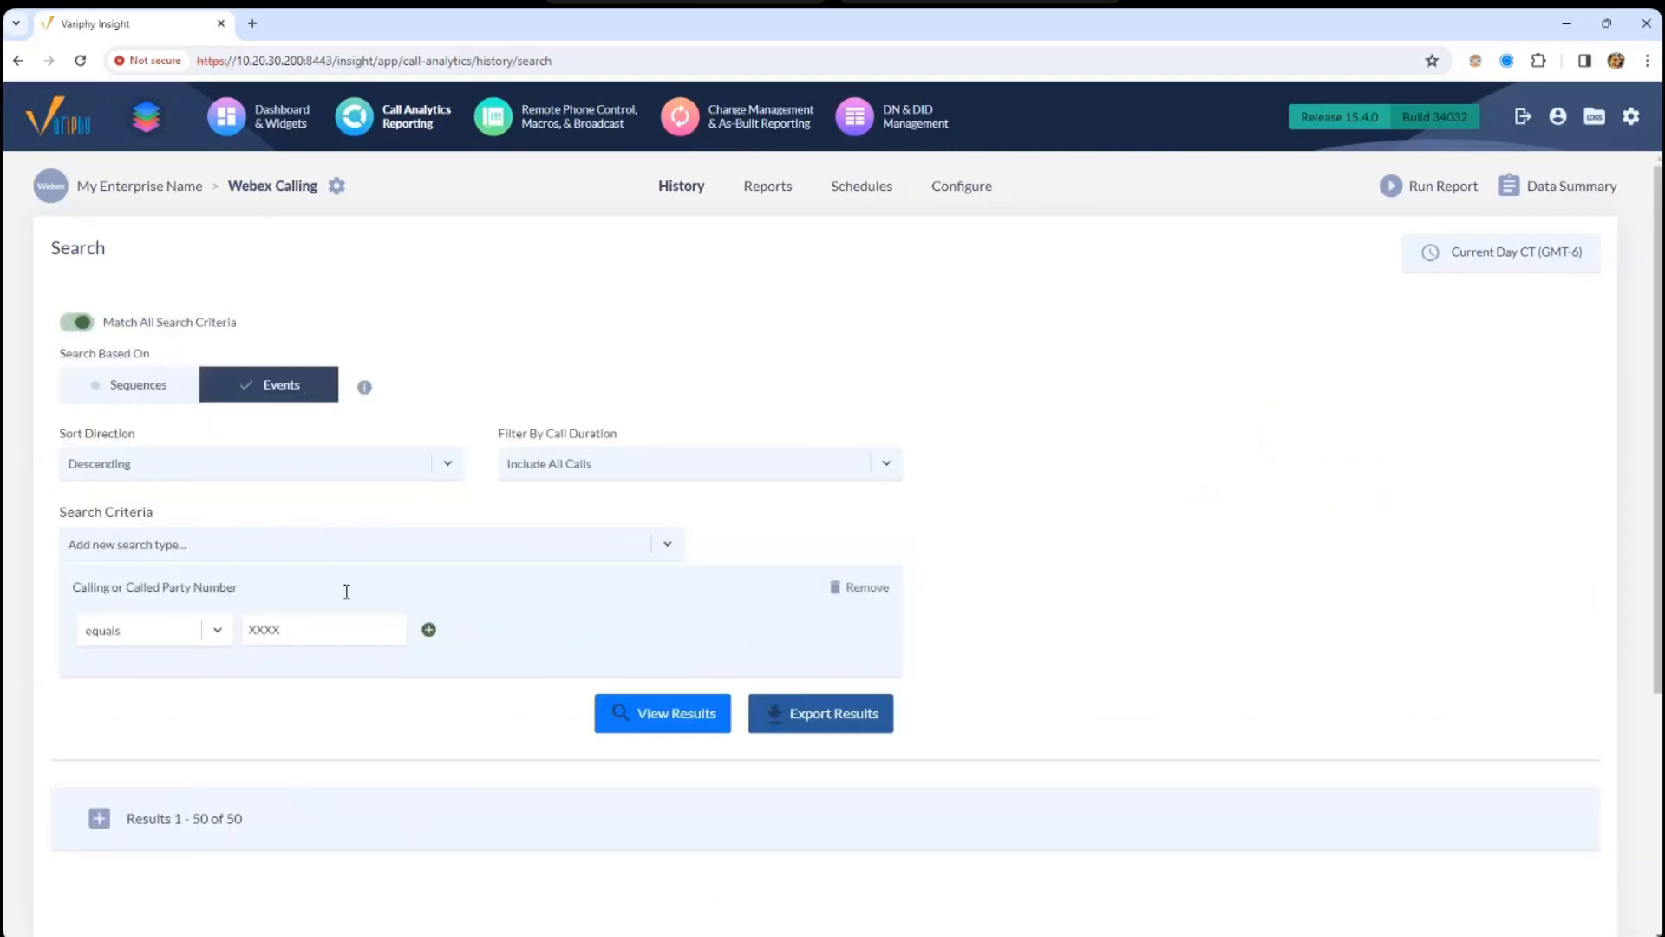
click(225, 482)
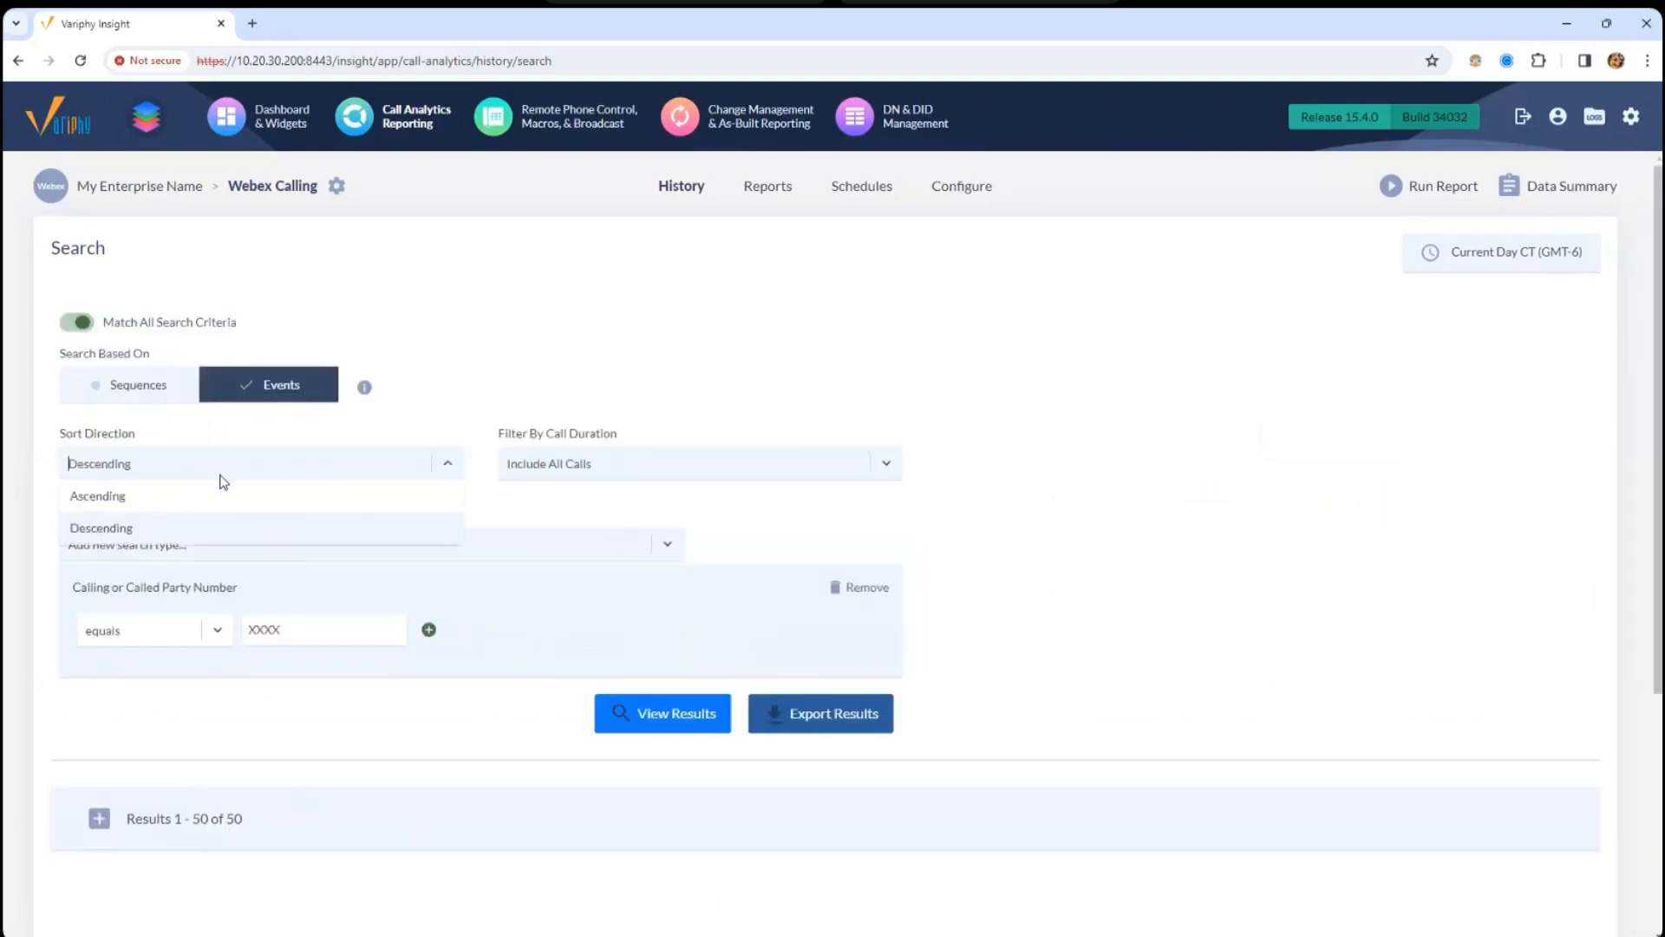
- Check the call duration filter choices unchanged, then display the list of addable search types
click(550, 478)
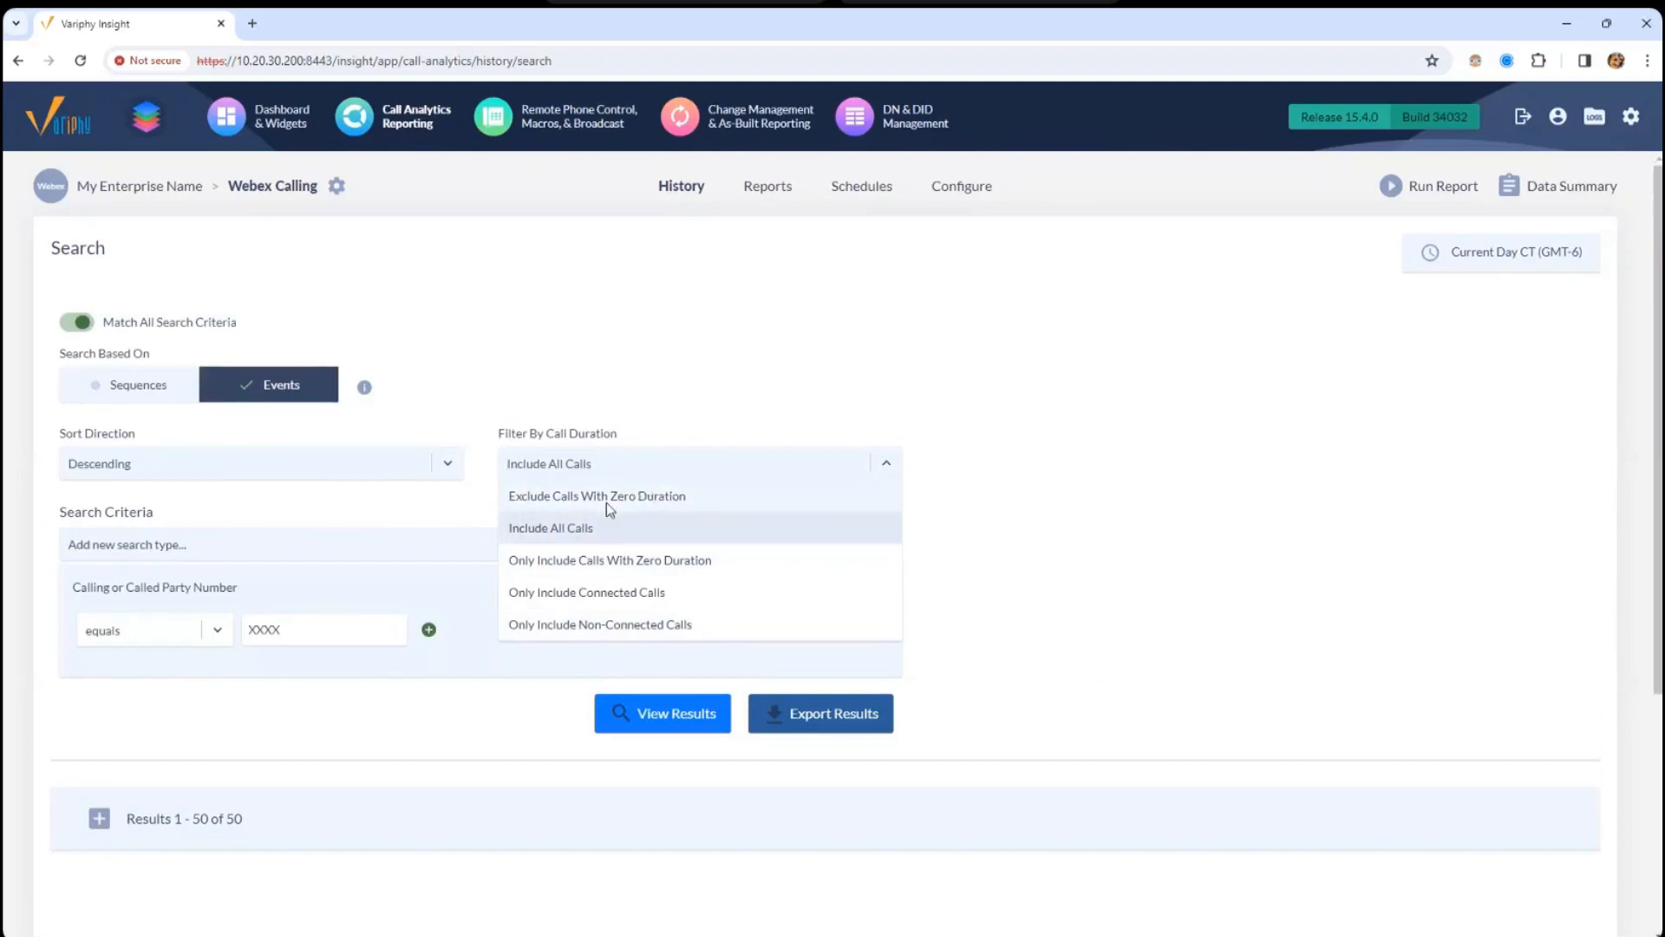
click(1106, 523)
click(126, 544)
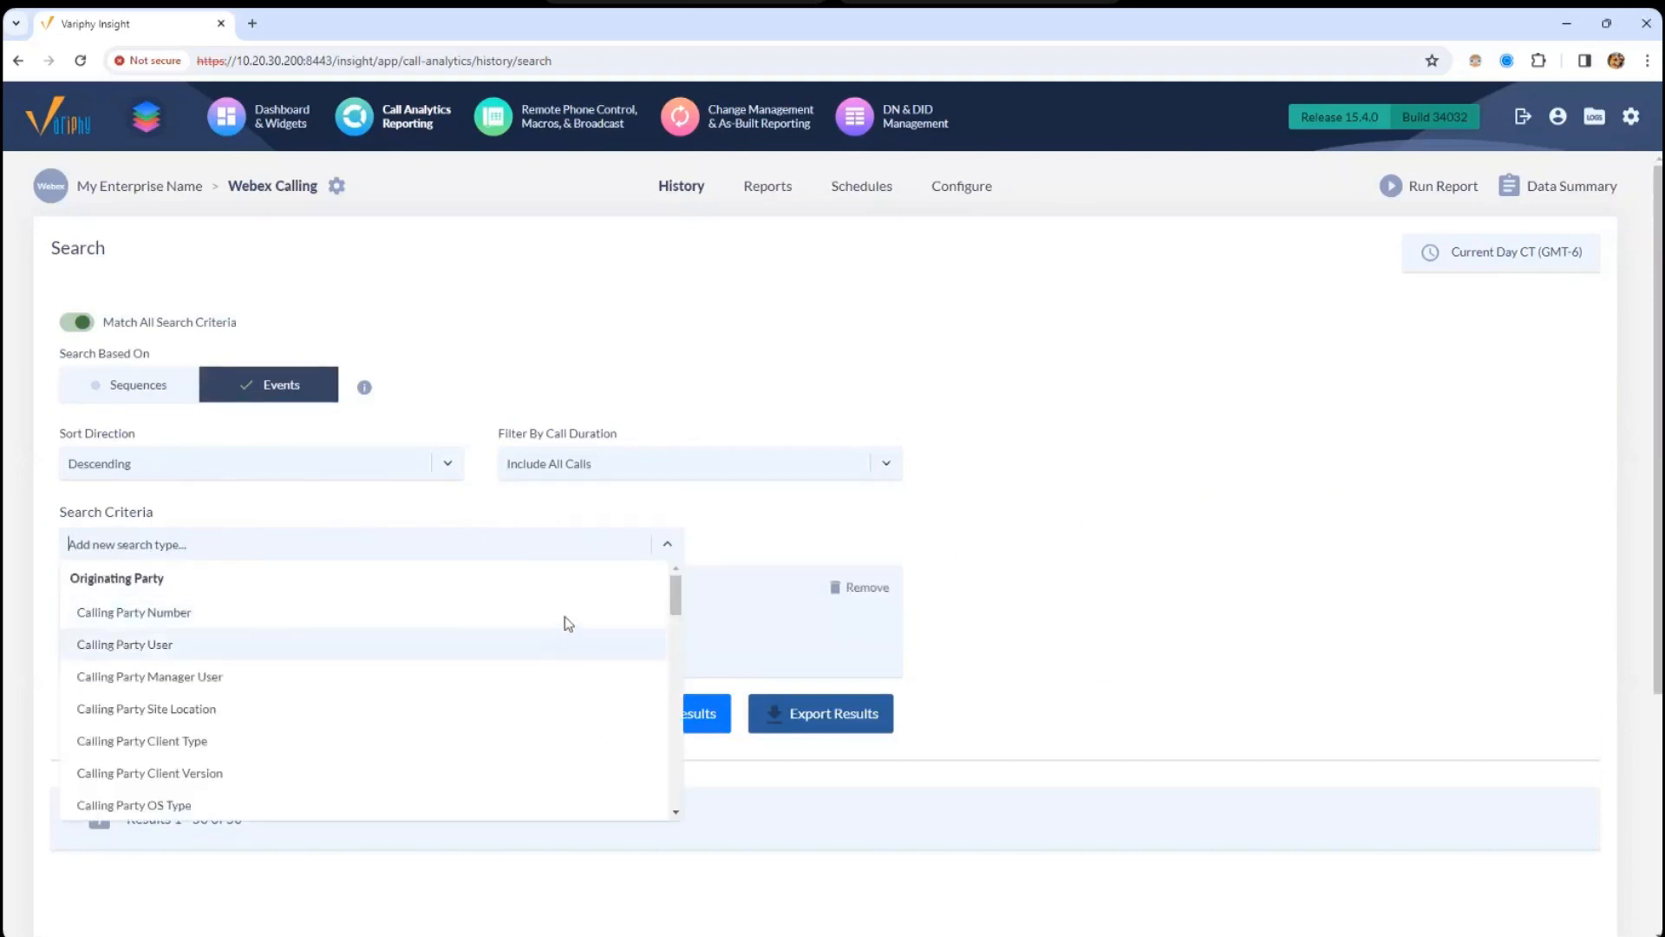
mouse_move(681, 605)
mouse_down()
mouse_move(659, 694)
mouse_move(669, 772)
mouse_move(658, 633)
mouse_move(680, 588)
mouse_up()
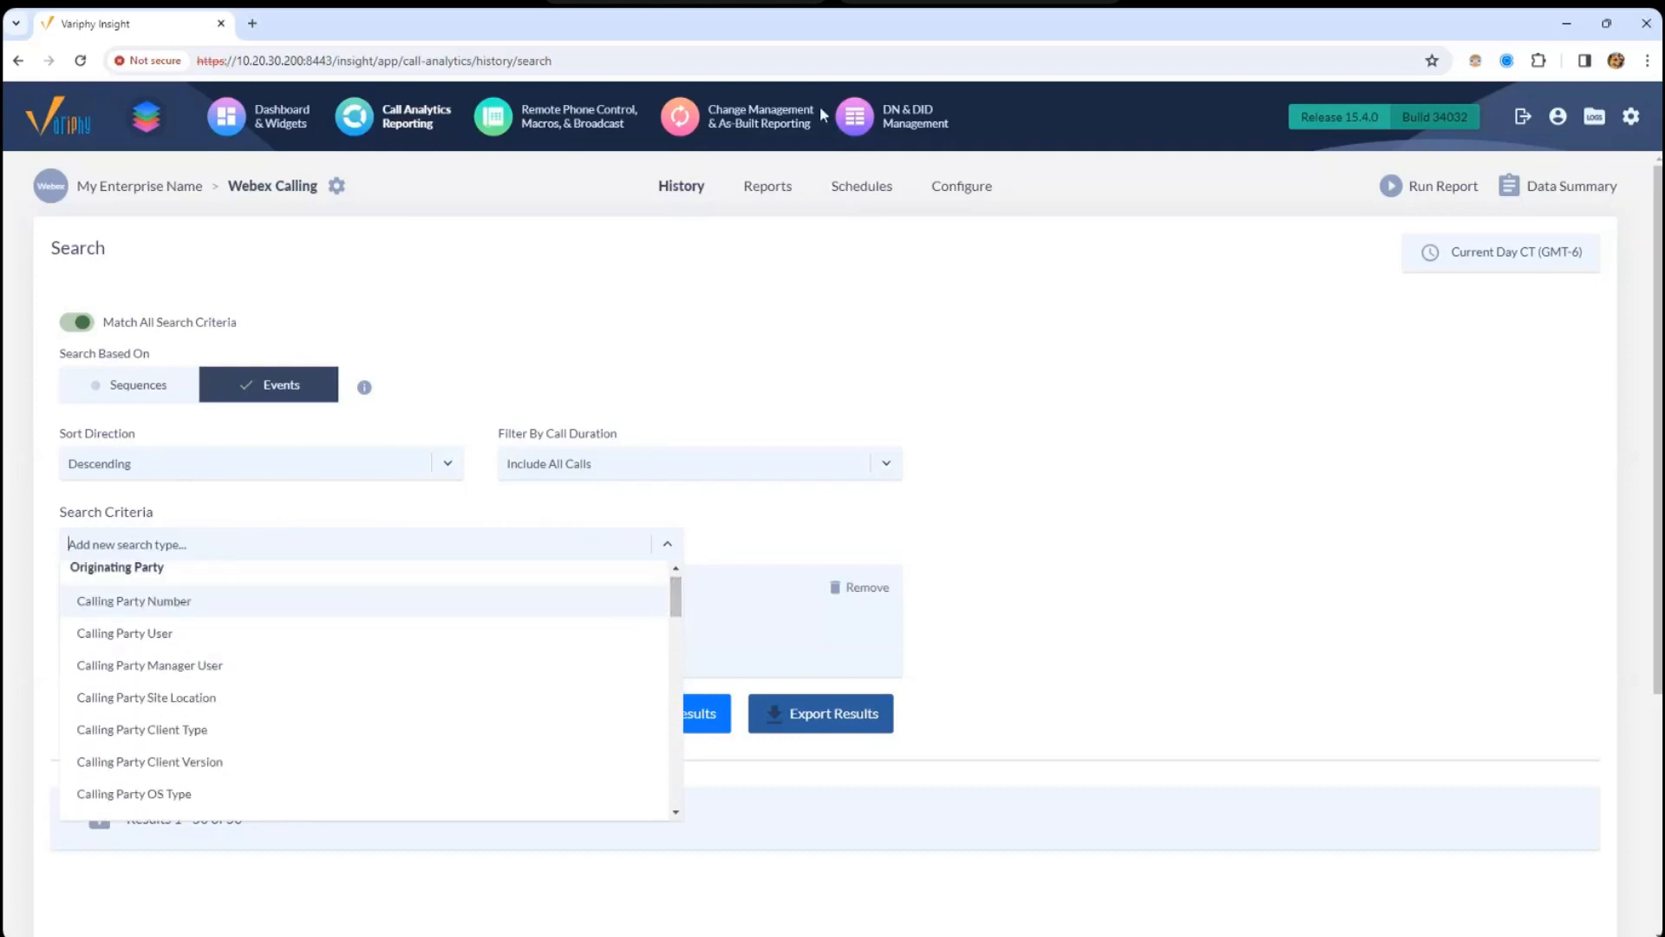
click(856, 512)
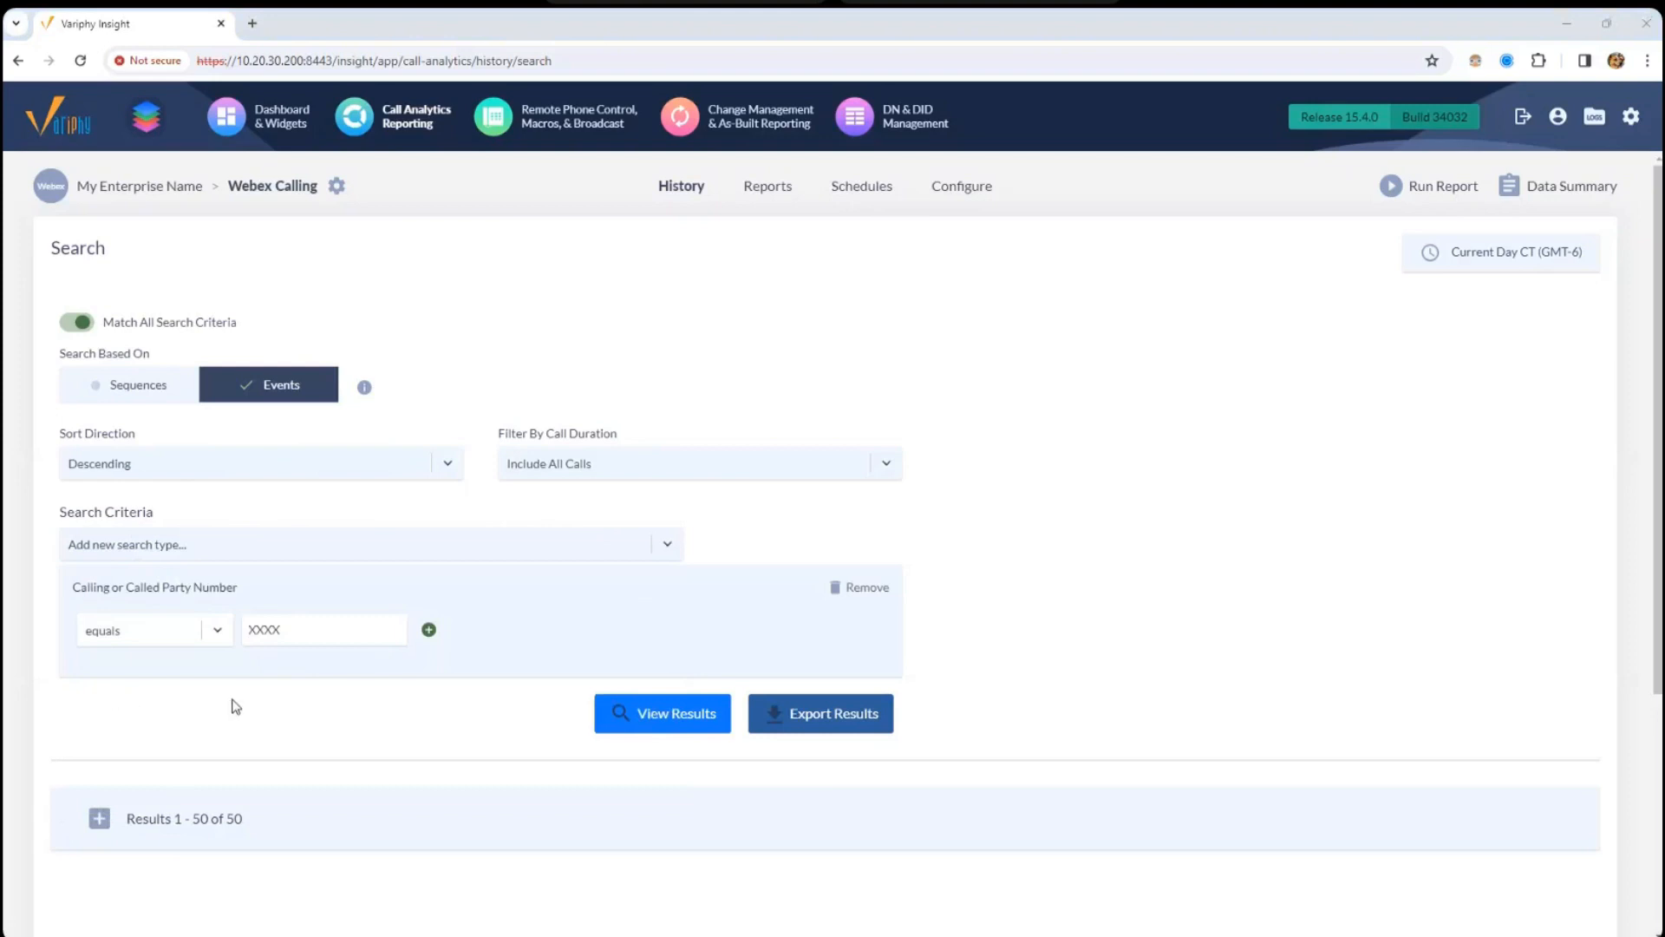
click(303, 546)
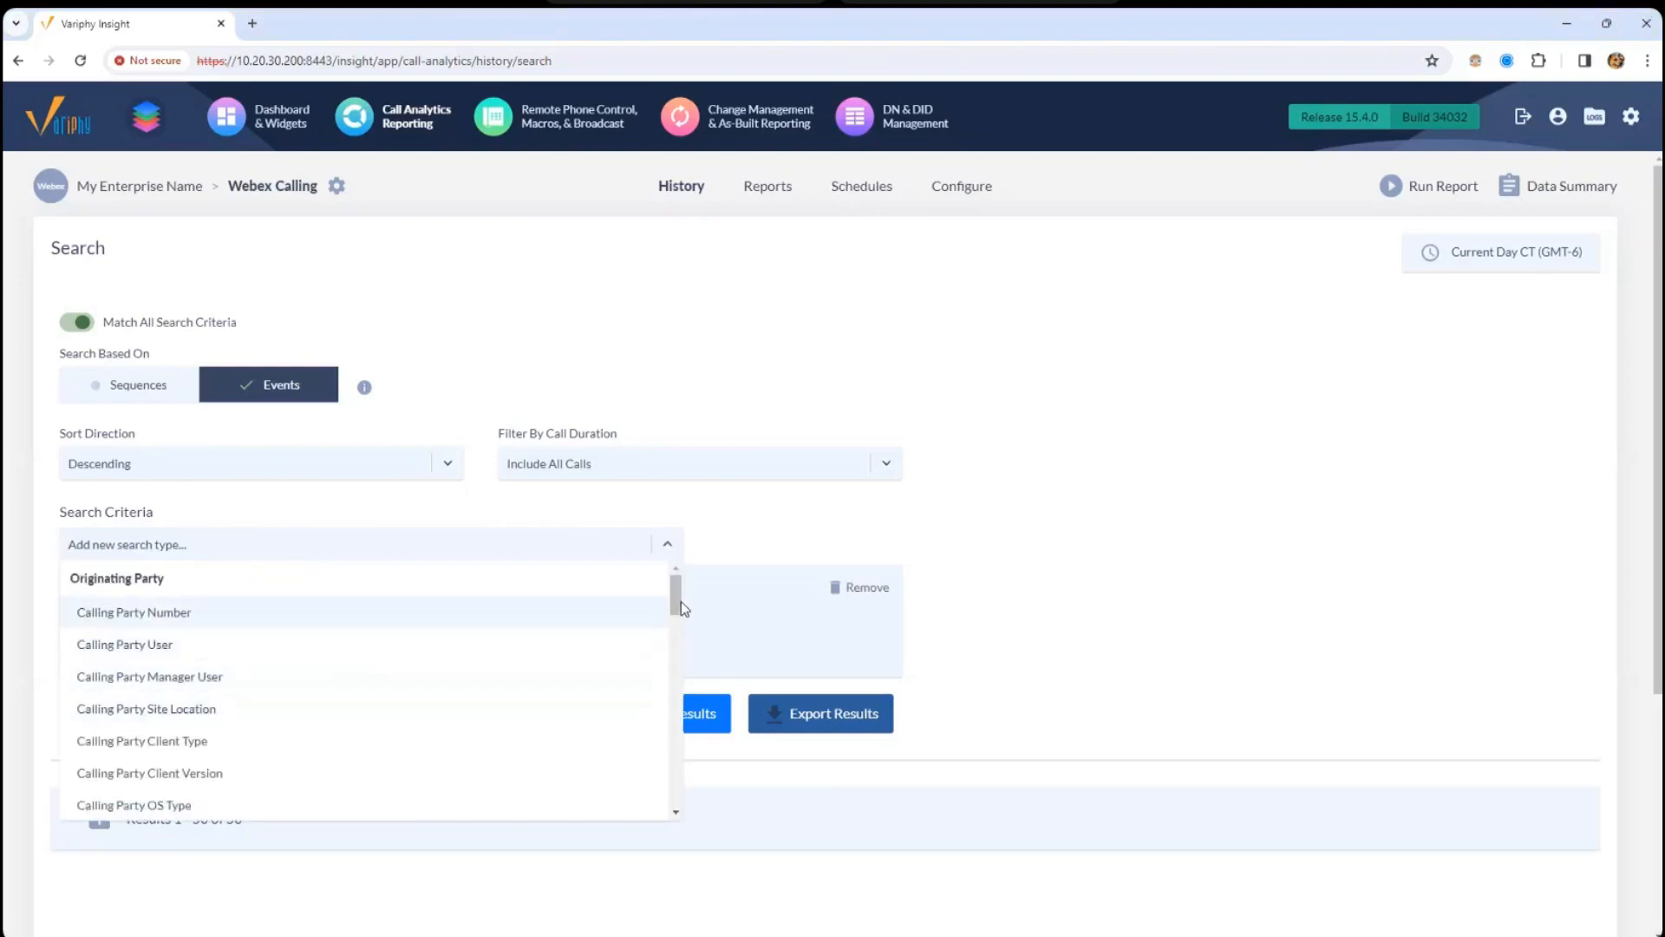
drag(677, 599, 676, 601)
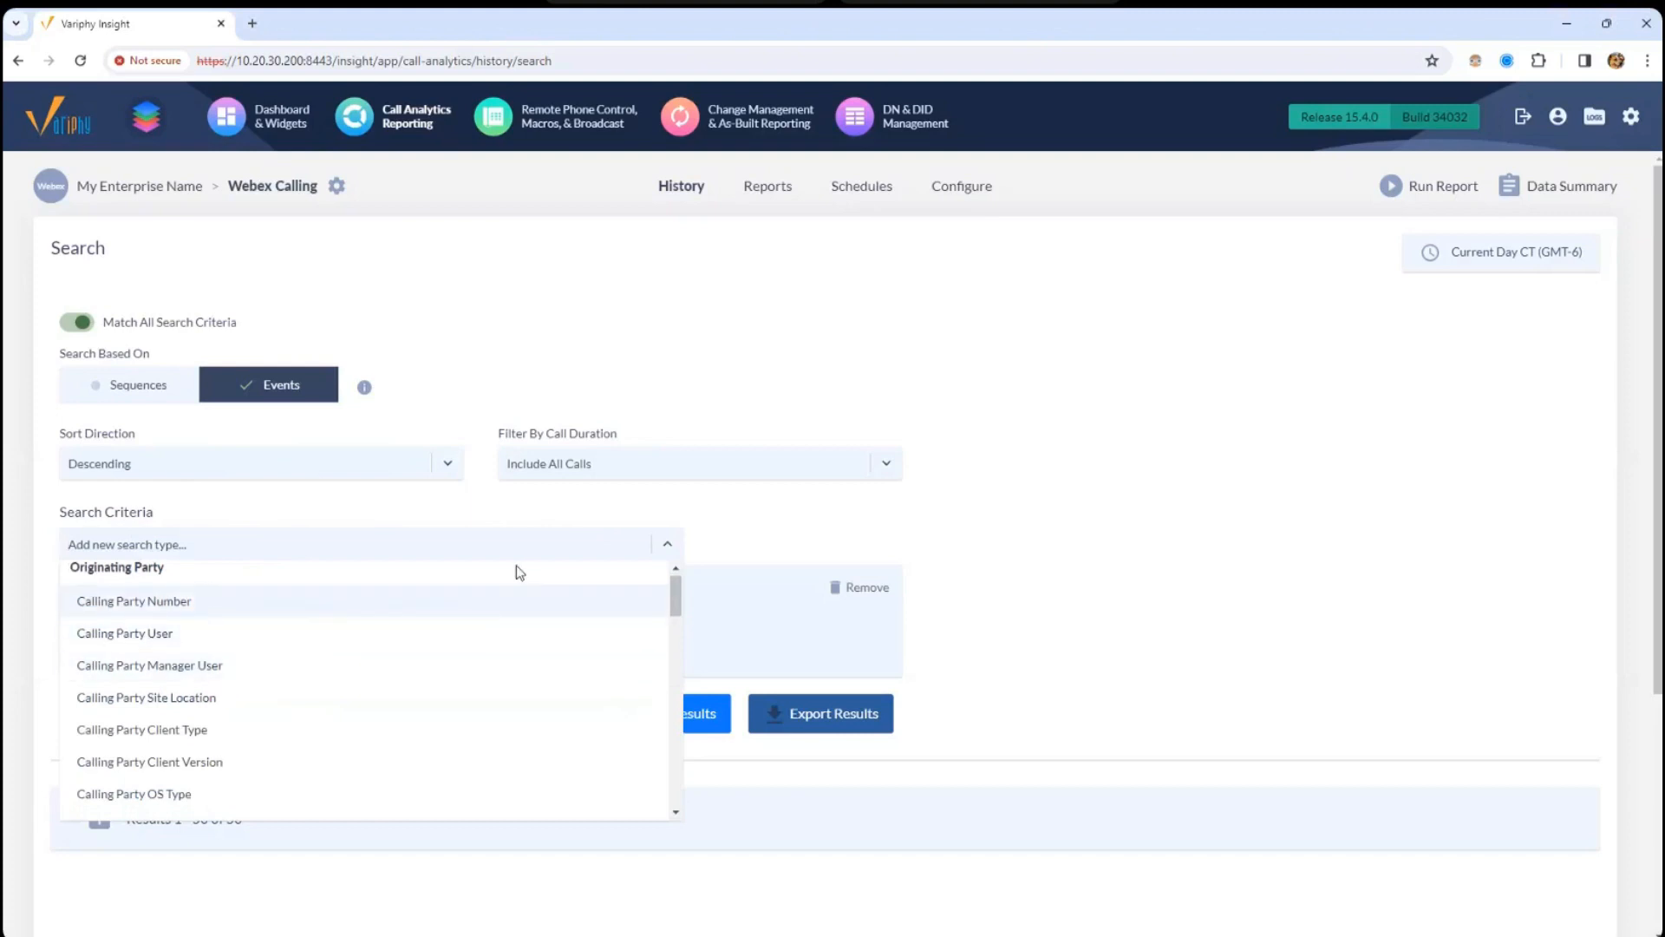
- Add a Calling or Called Party Manager User criterion and select seven manager users
text(manager)
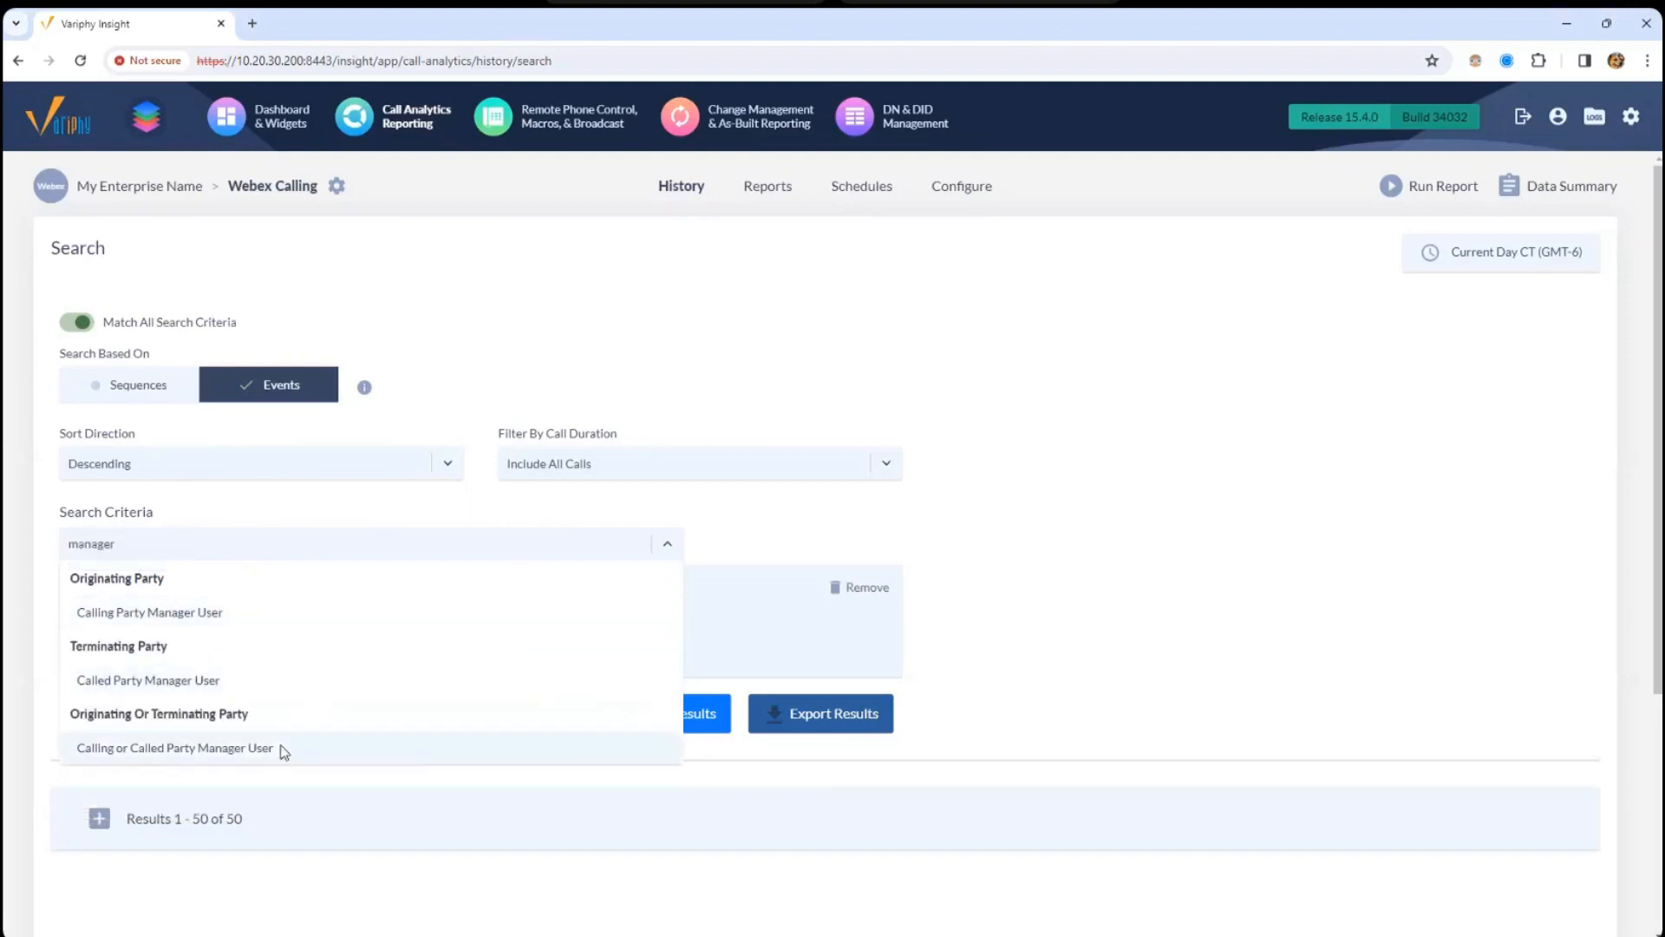
click(283, 751)
click(779, 548)
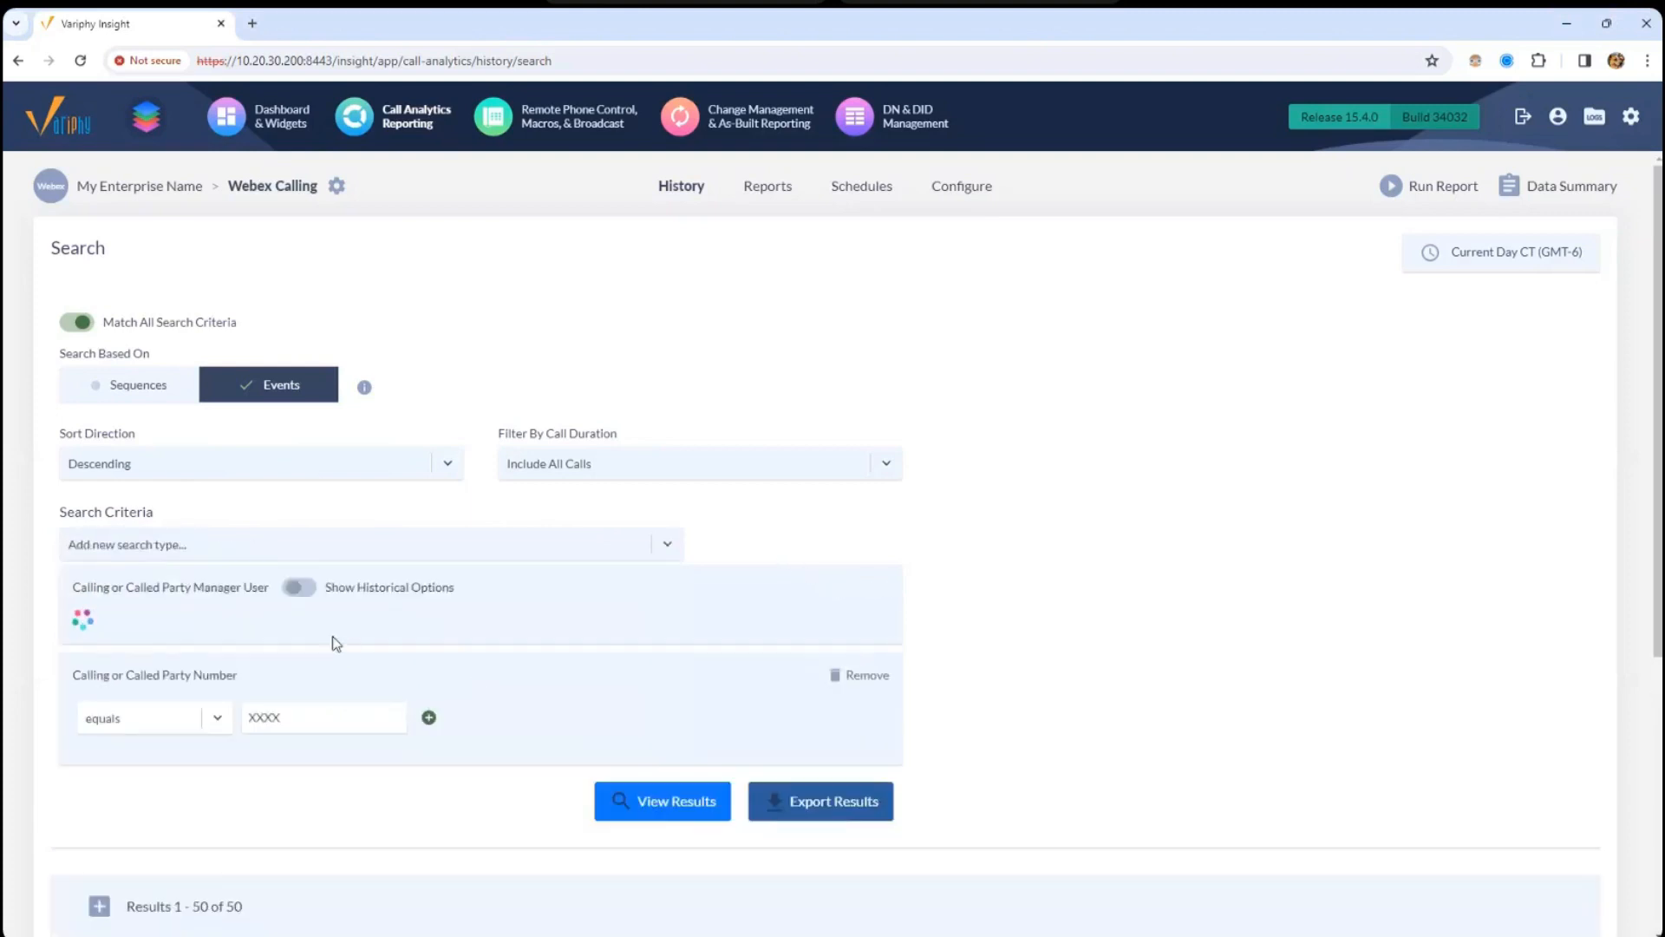
click(271, 633)
click(200, 728)
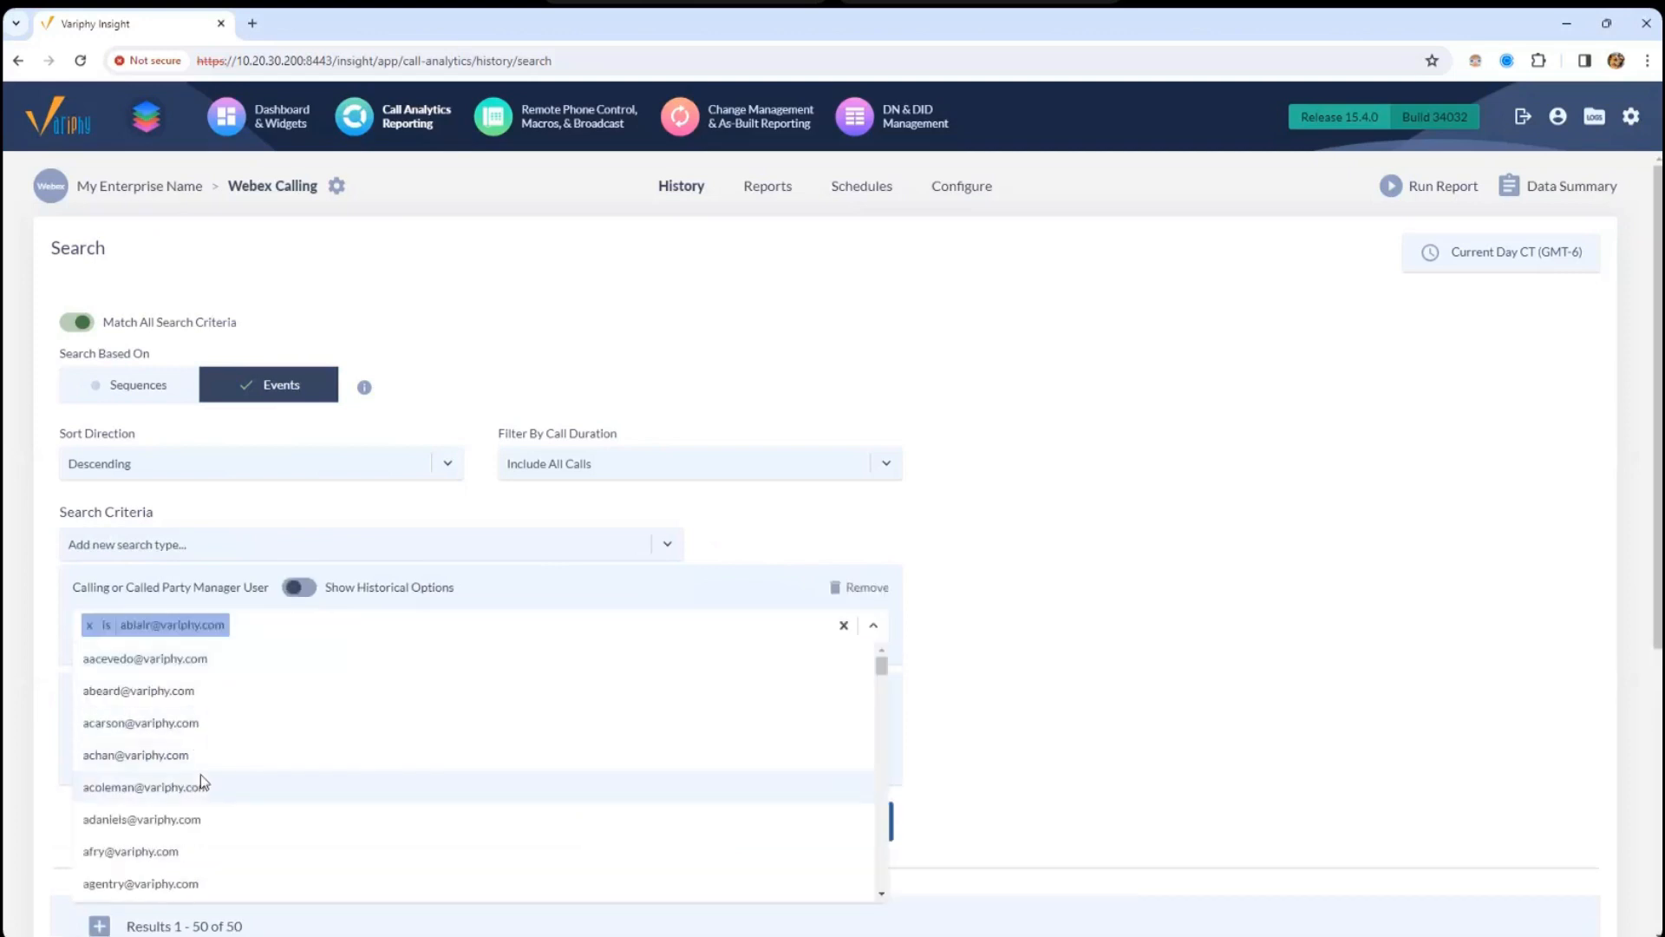
click(201, 776)
click(201, 777)
click(182, 694)
click(181, 695)
click(181, 705)
click(180, 707)
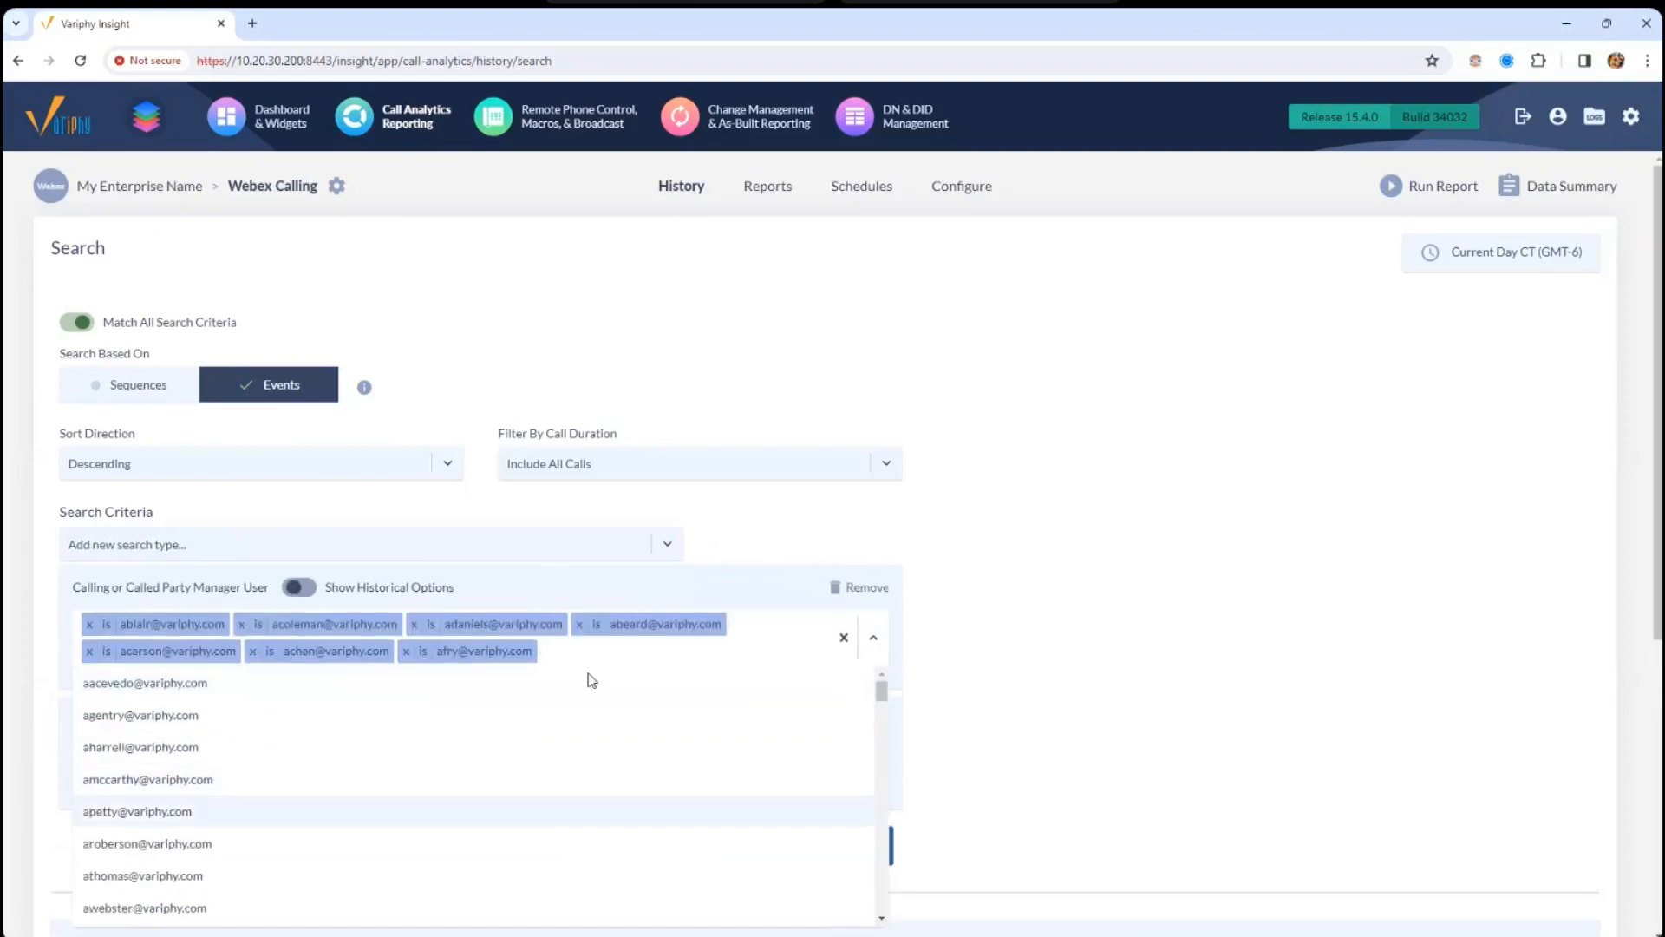
- Set all seven manager user chips to 'is not' and point out the other criteria
click(107, 625)
click(278, 625)
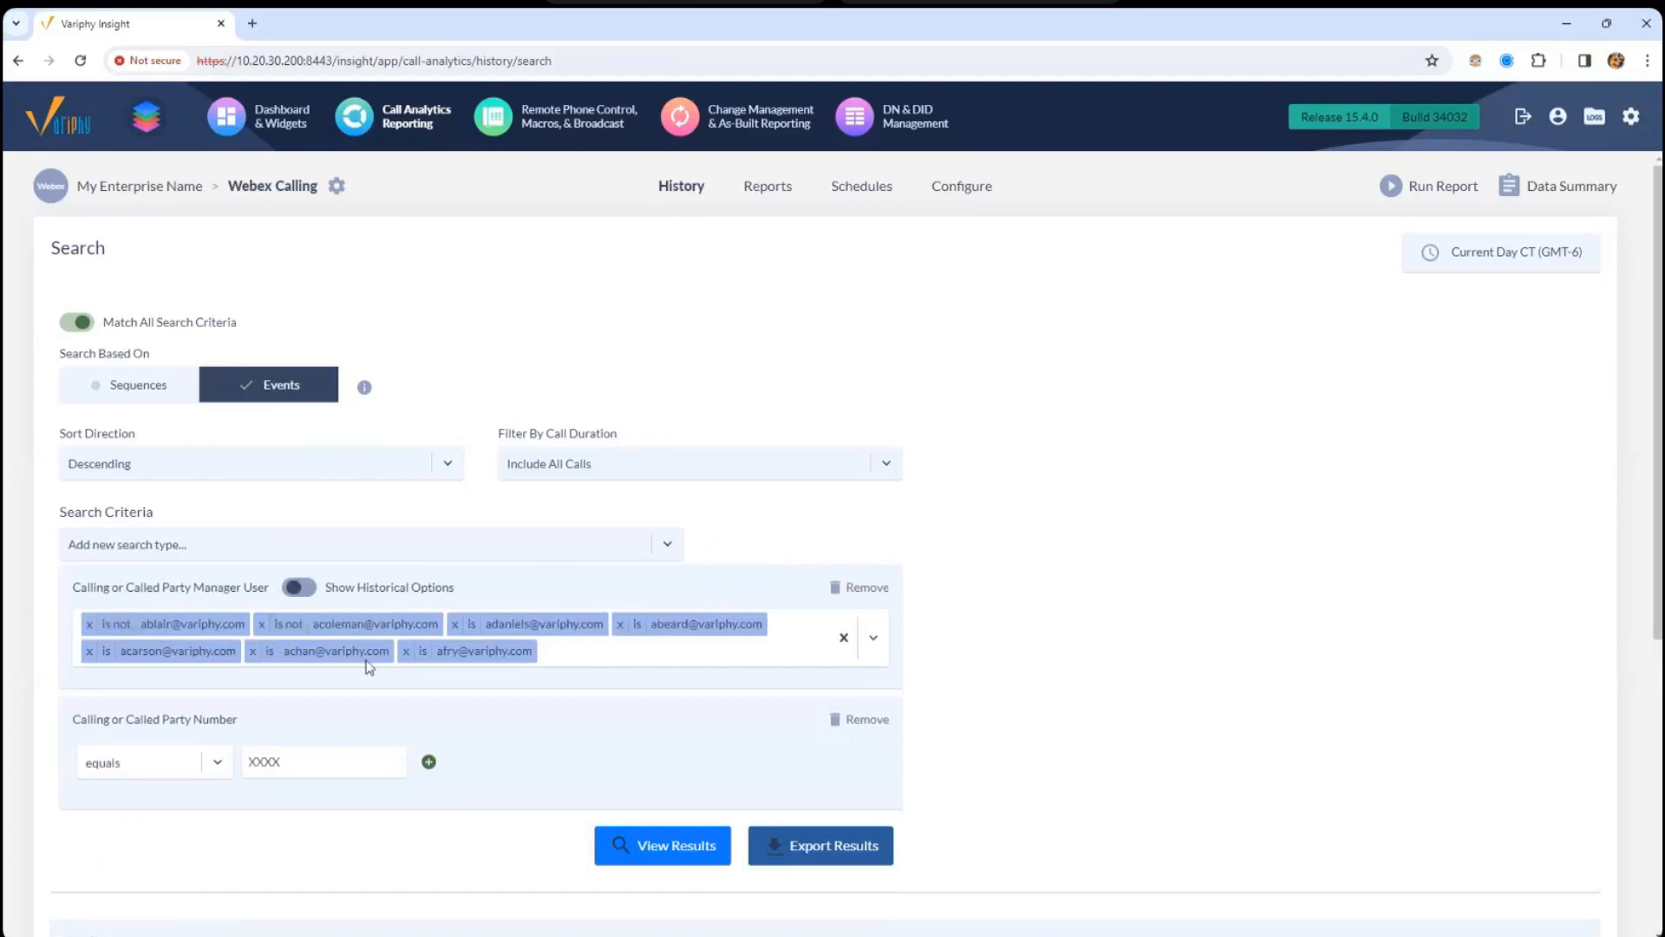
click(473, 626)
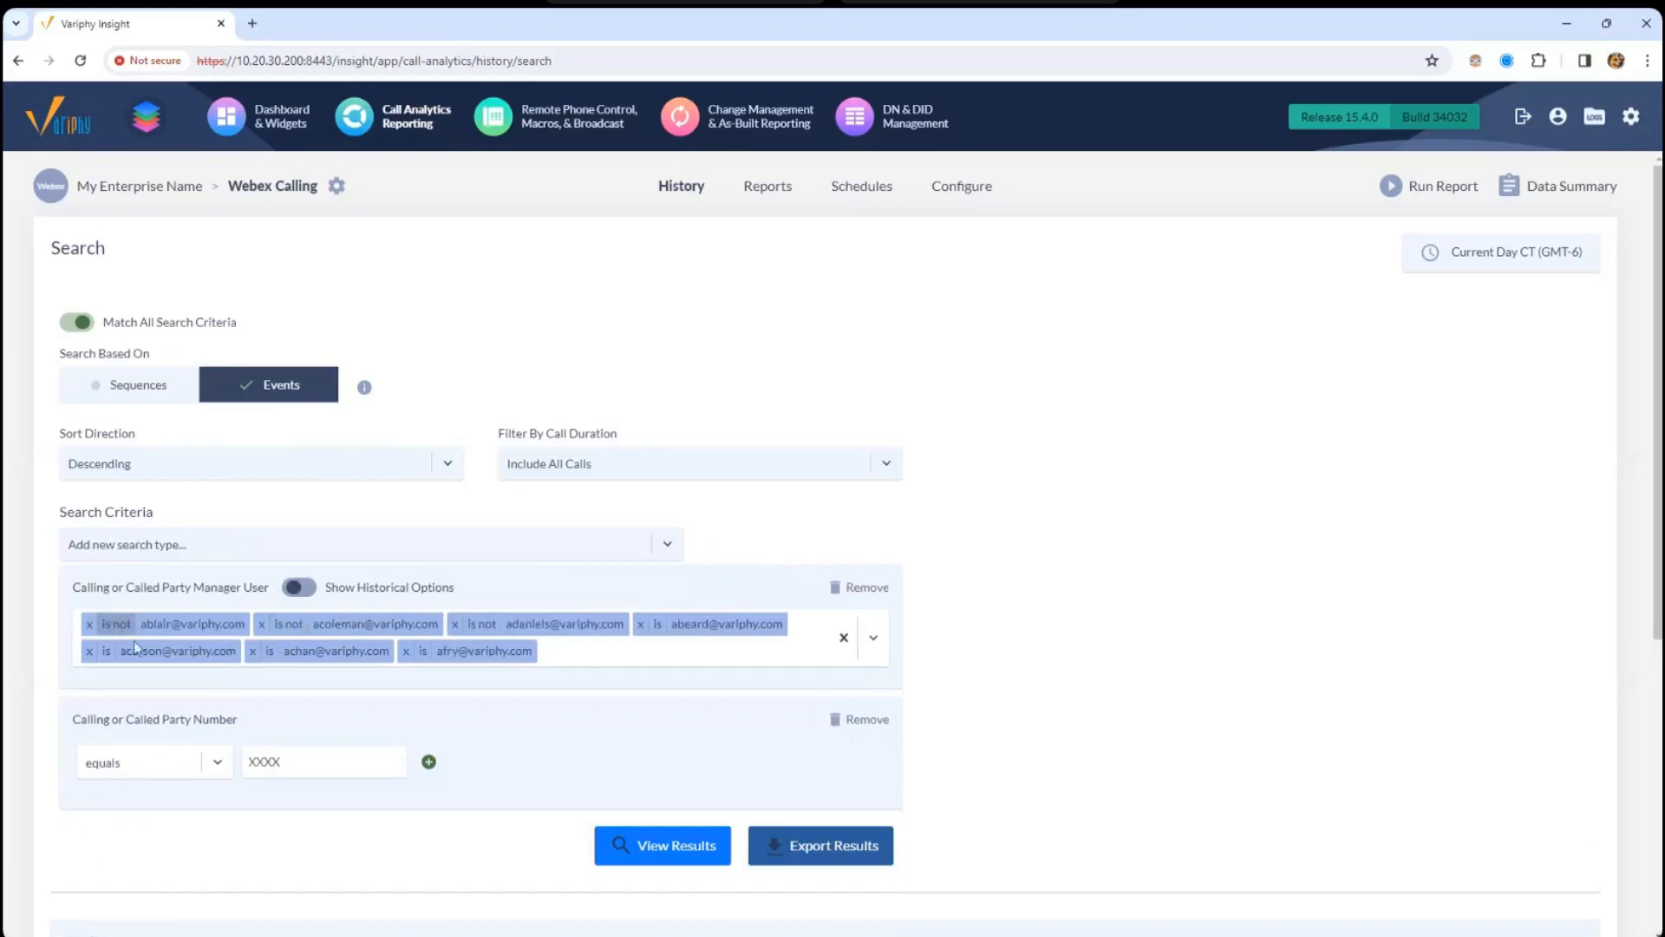
click(657, 624)
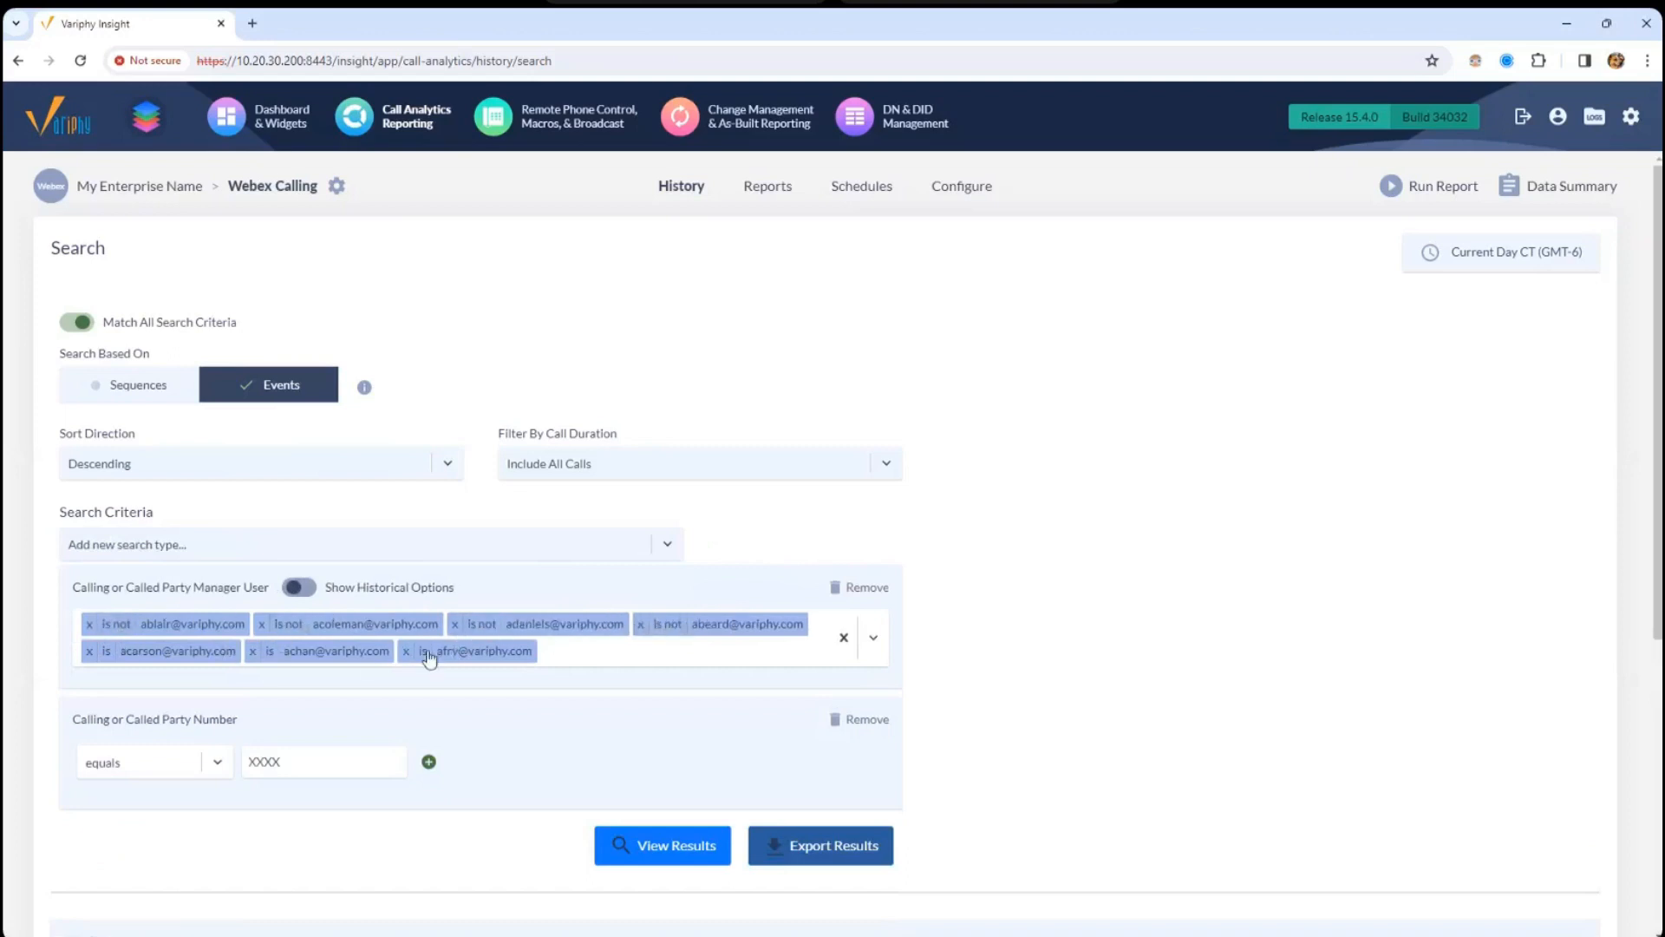
click(424, 651)
click(268, 651)
click(107, 651)
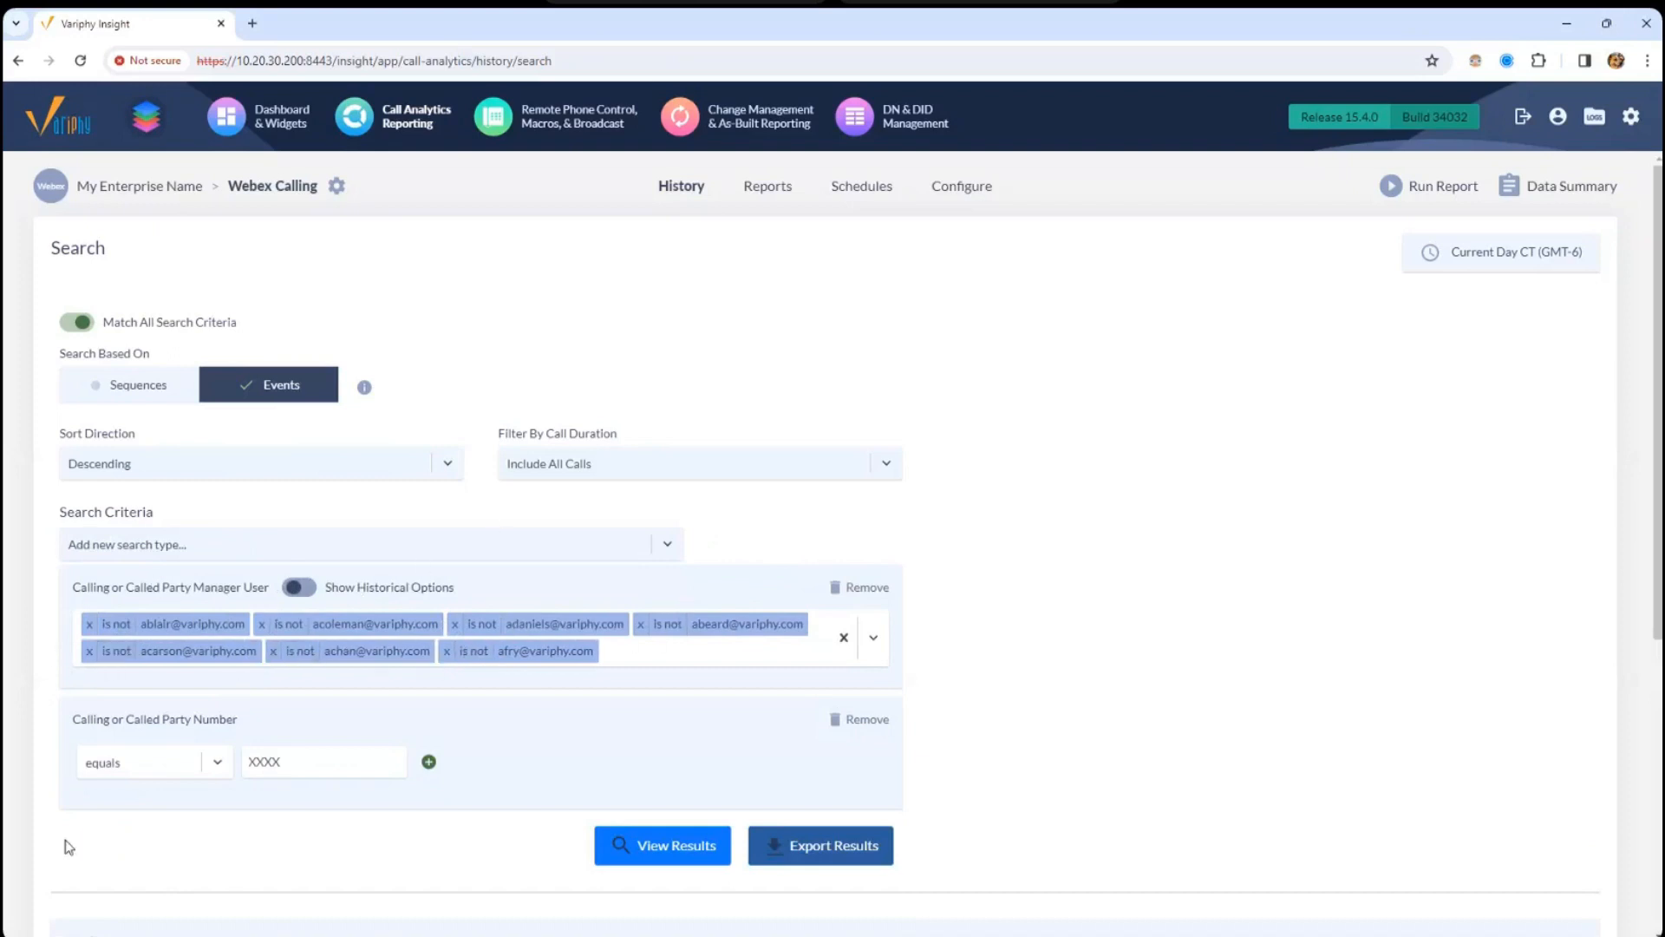
drag(75, 718, 221, 772)
drag(113, 325, 238, 326)
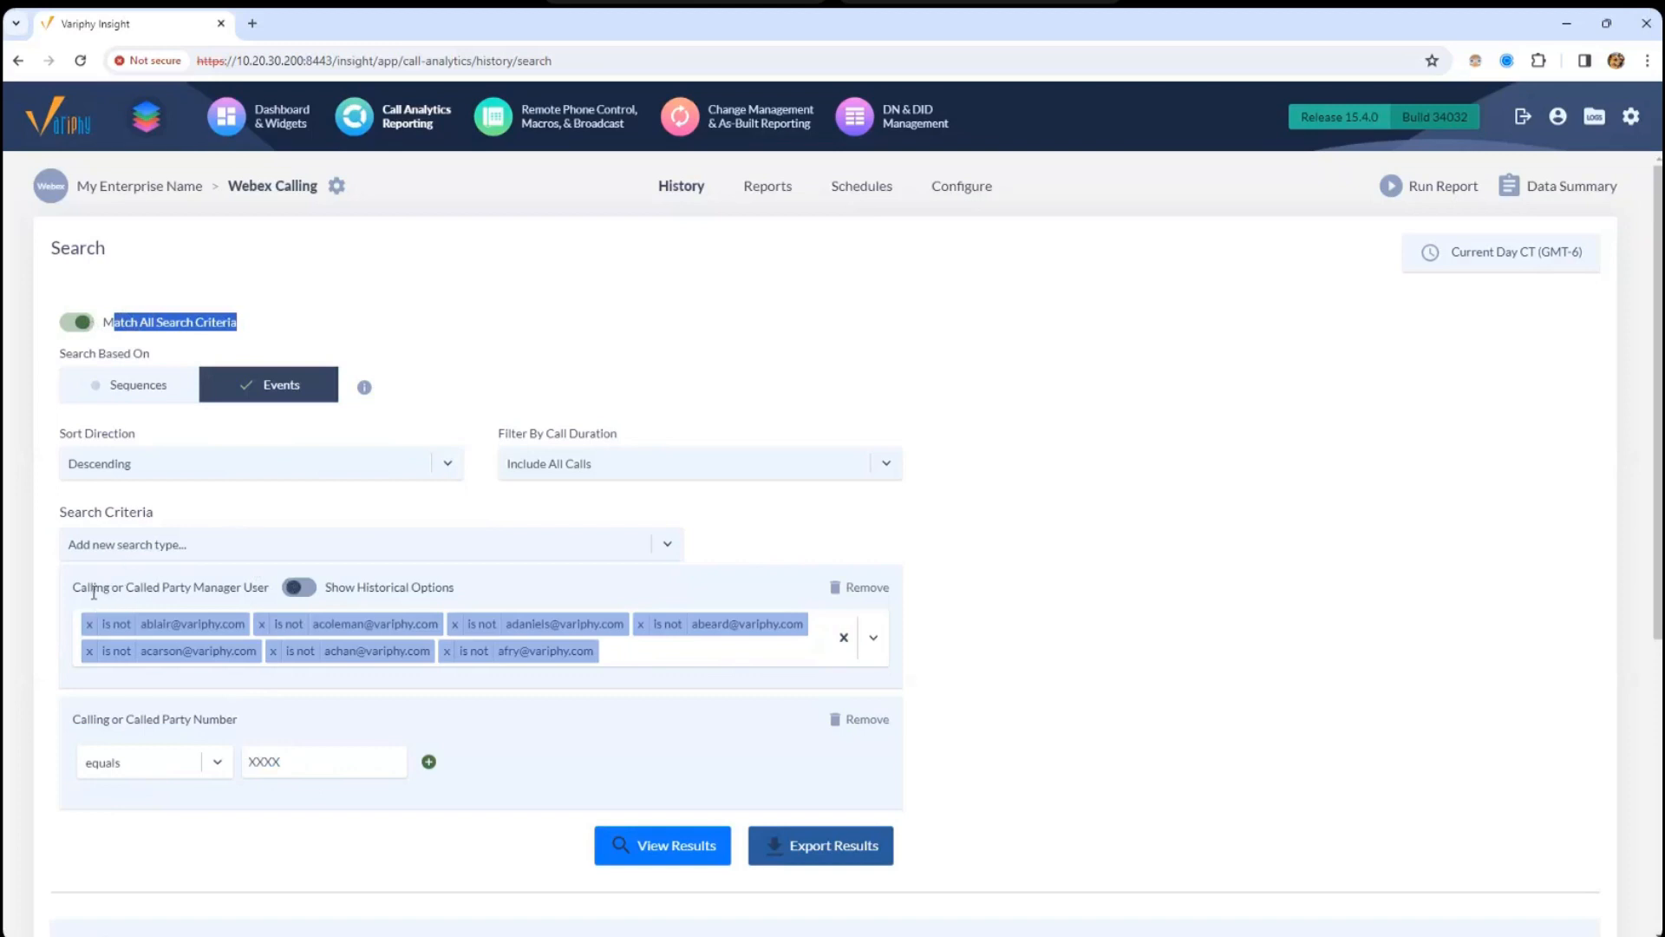
- Toggle Match All Search Criteria, remove the Manager User criterion, and rerun the search
drag(73, 719, 228, 717)
click(279, 764)
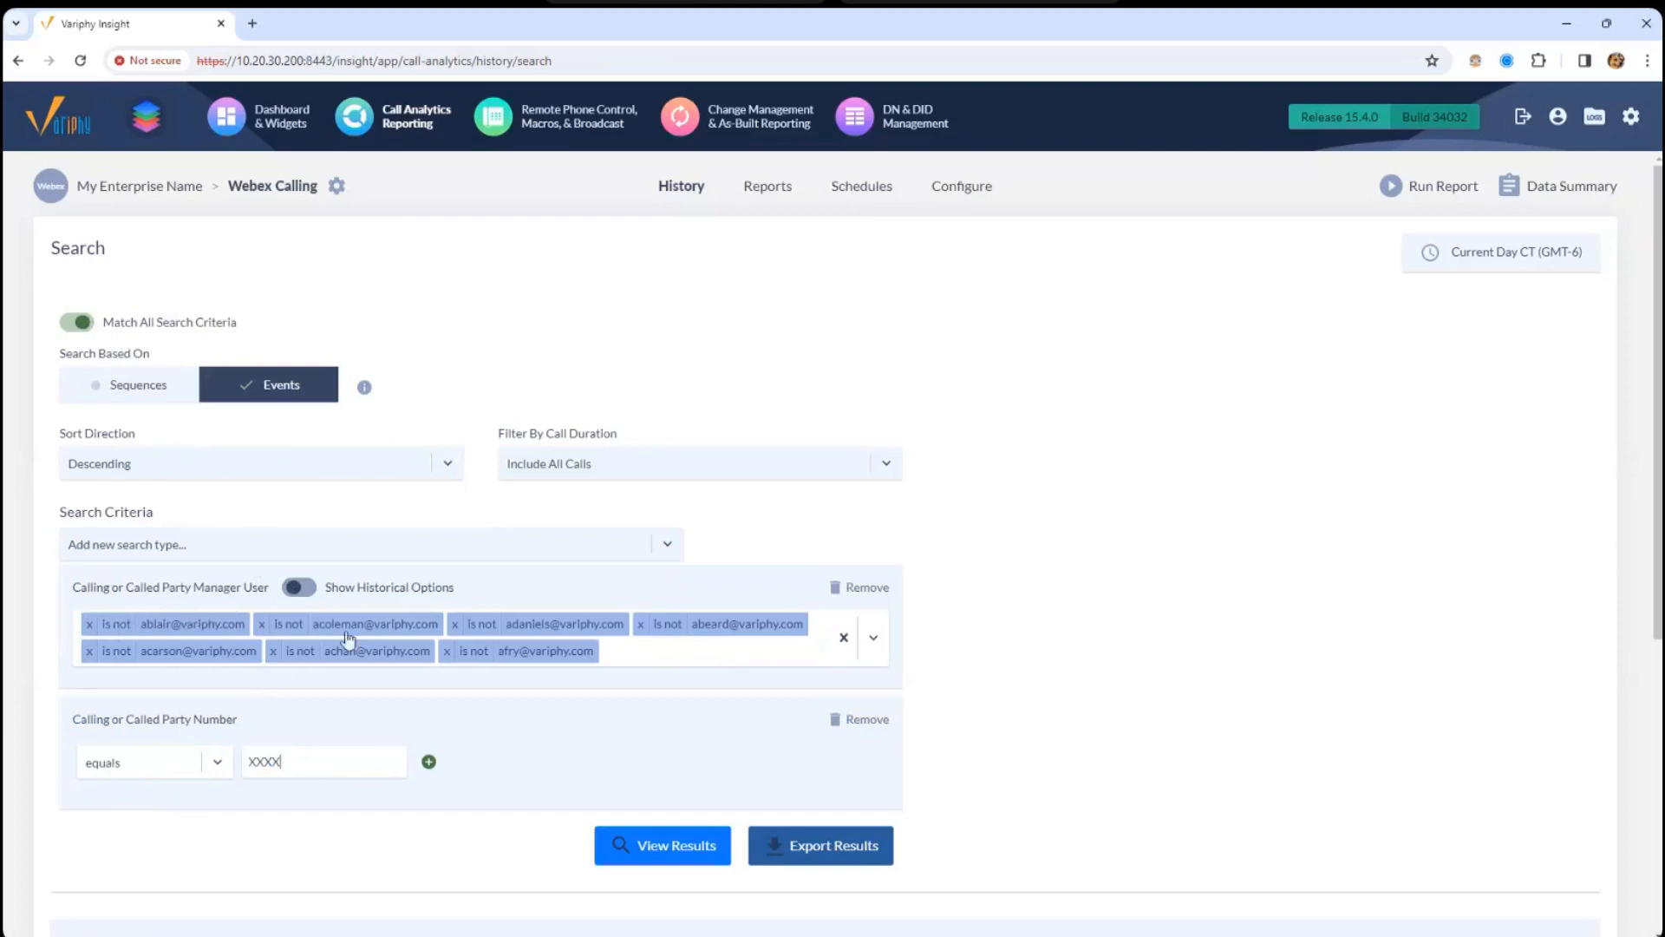
click(152, 329)
click(857, 595)
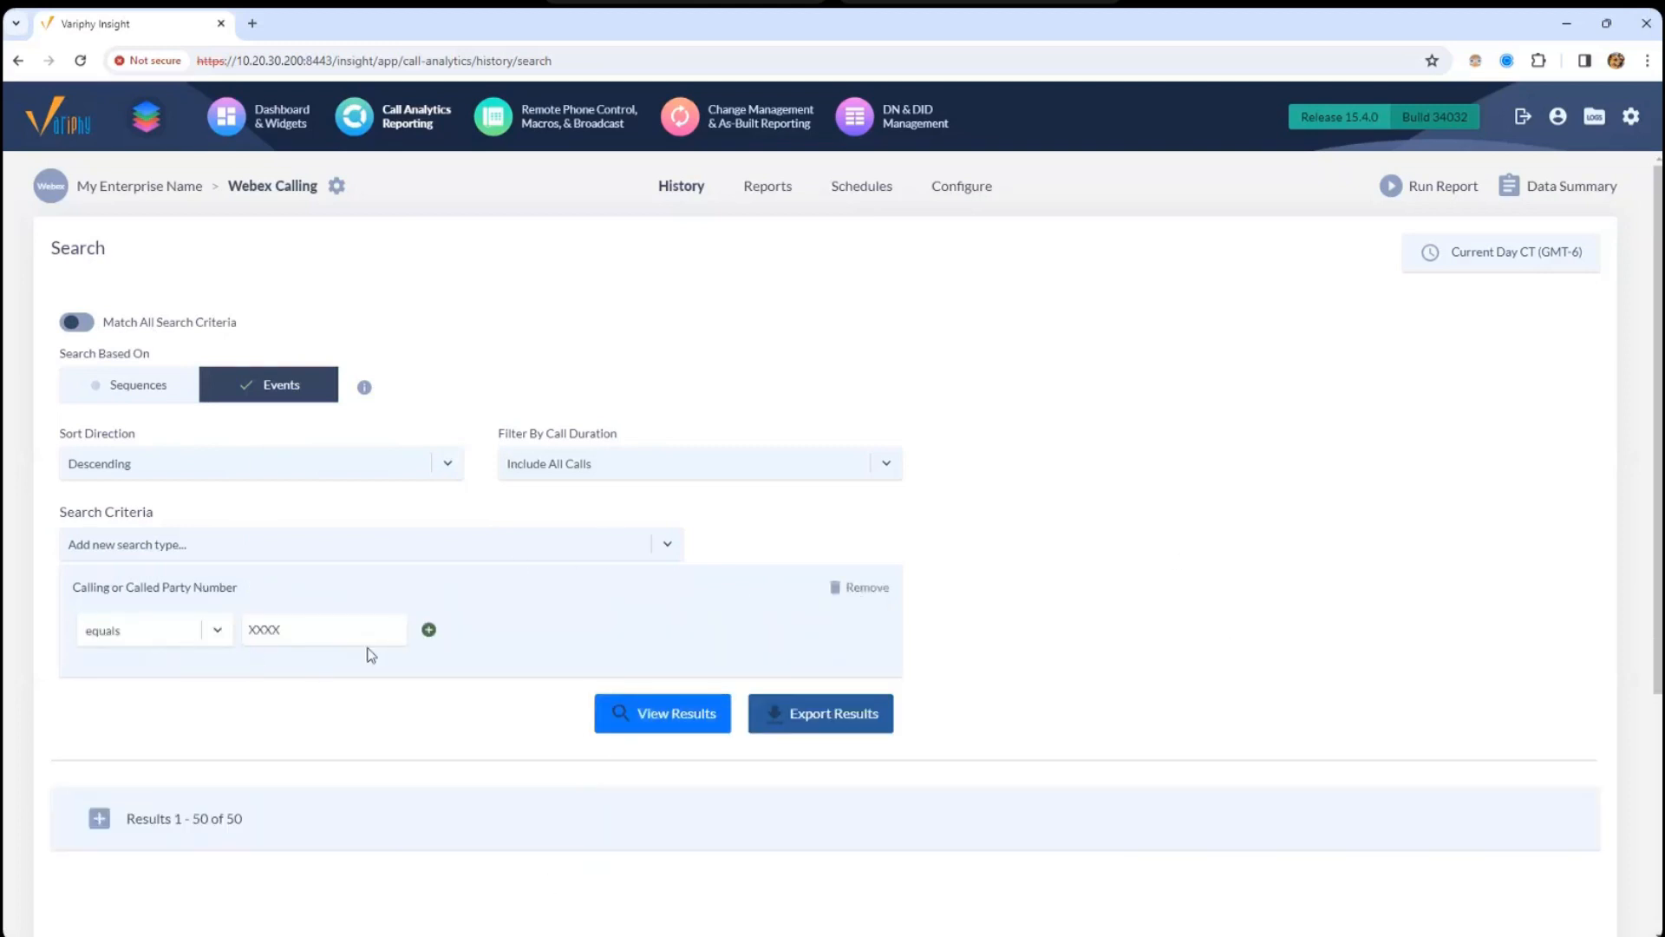
click(678, 725)
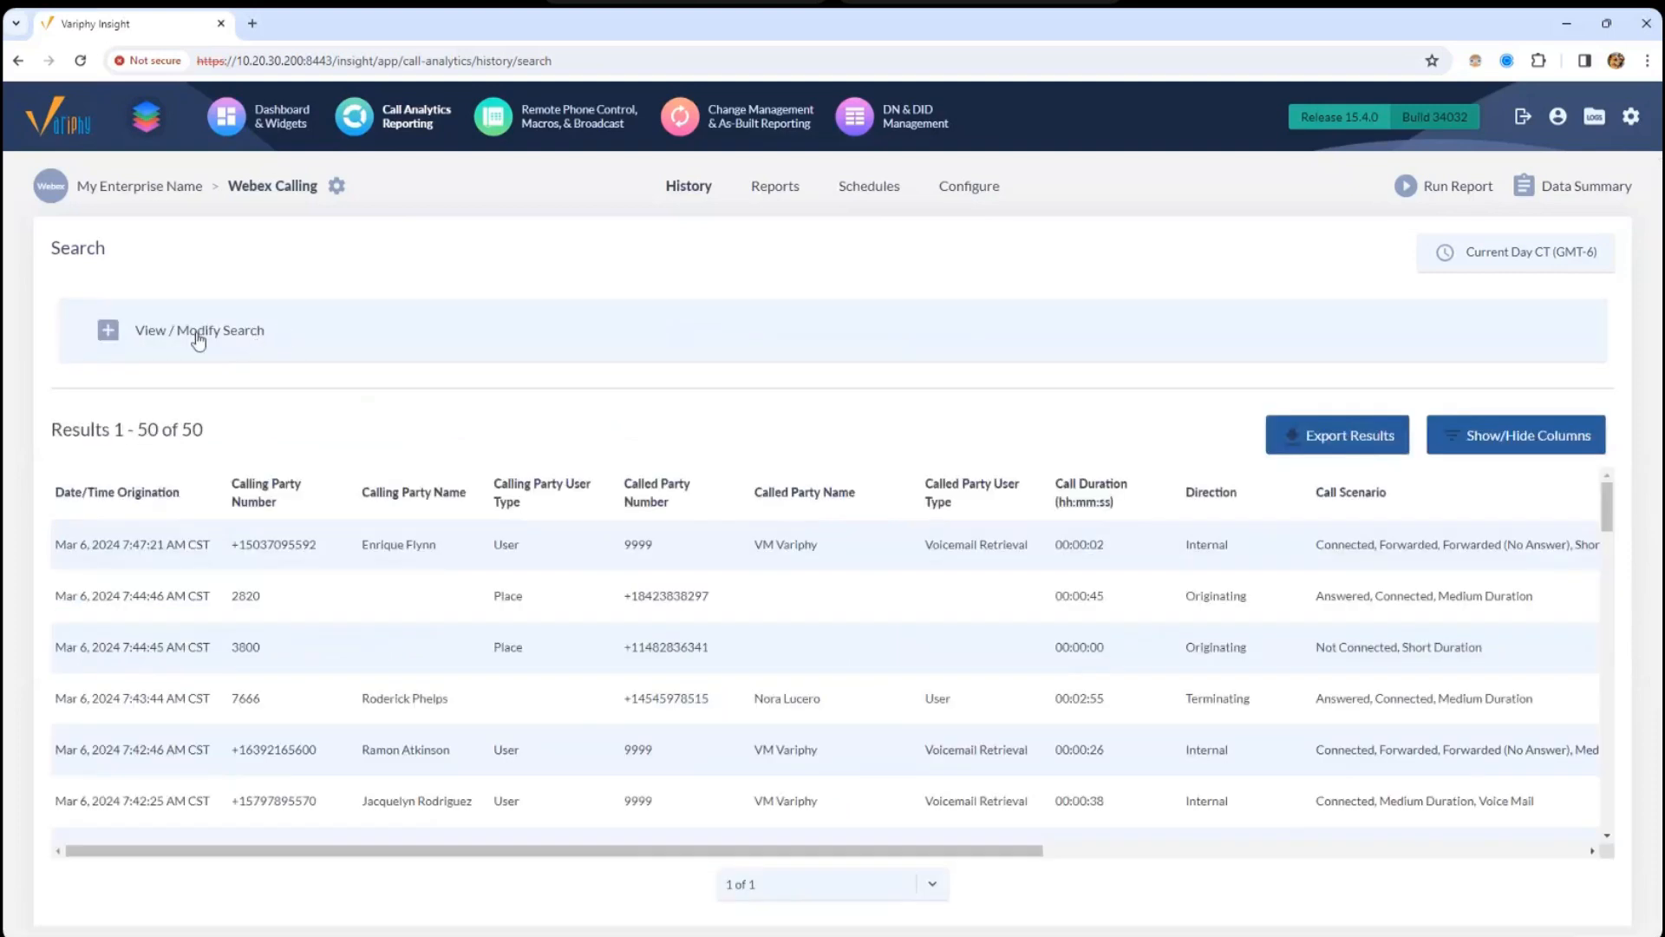
- Switch the results to call sequences and rerun, giving 30 of 30 results
click(193, 335)
click(173, 382)
click(624, 714)
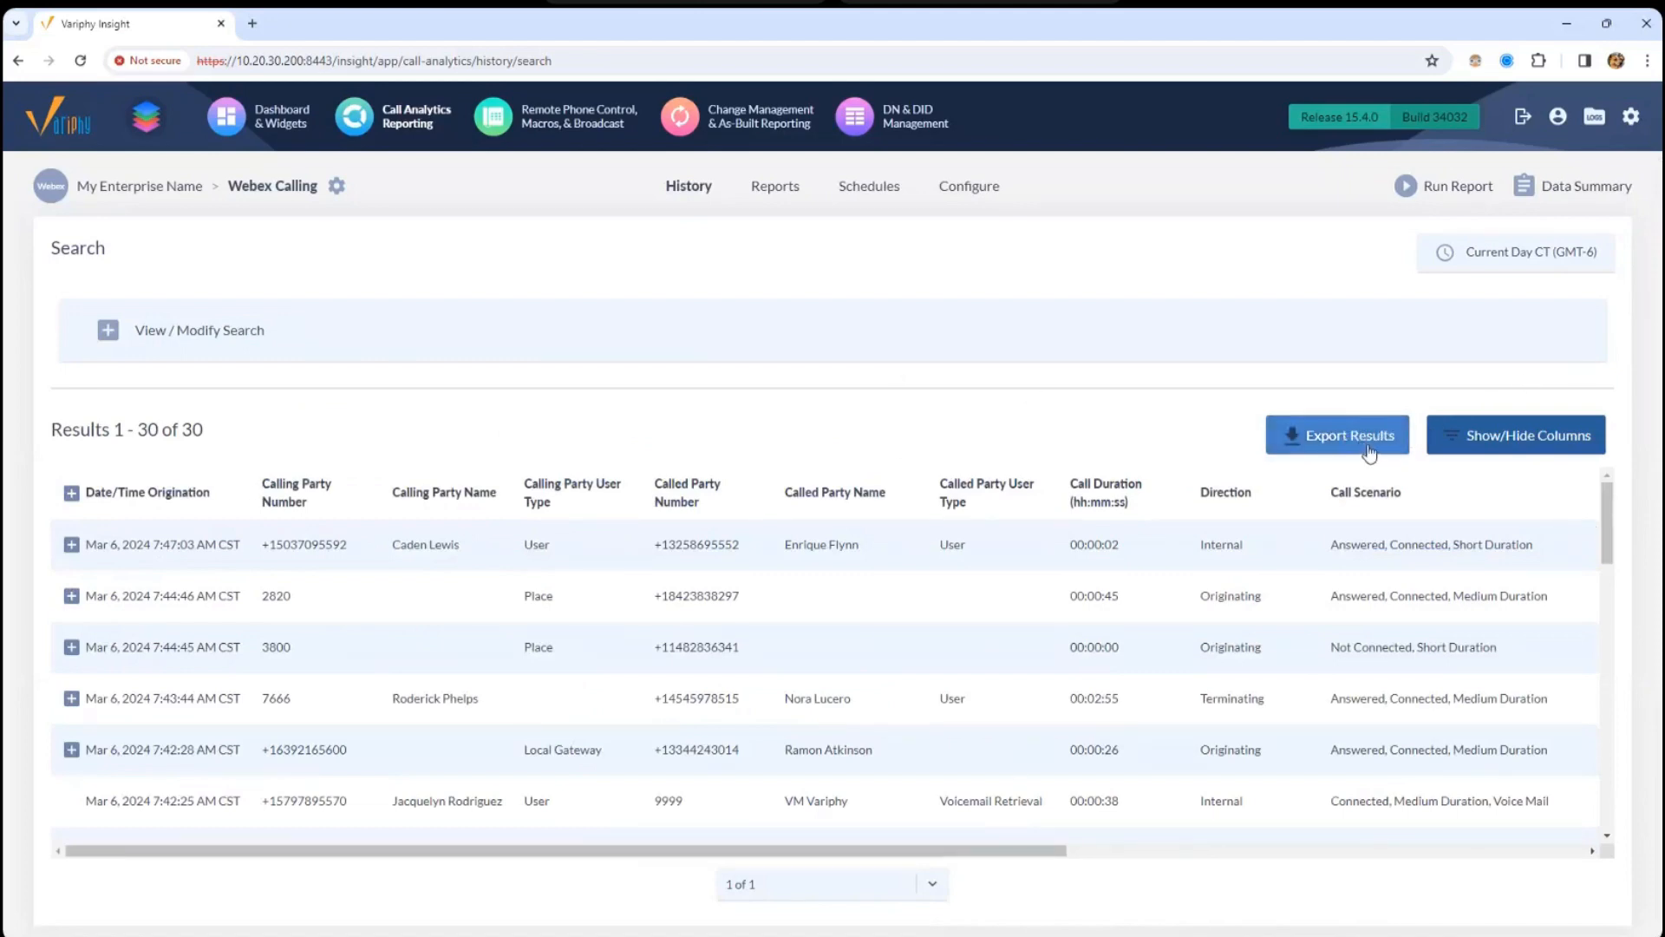
- Review the Export Results options and cancel, then browse the Detail Column Types list
click(1332, 437)
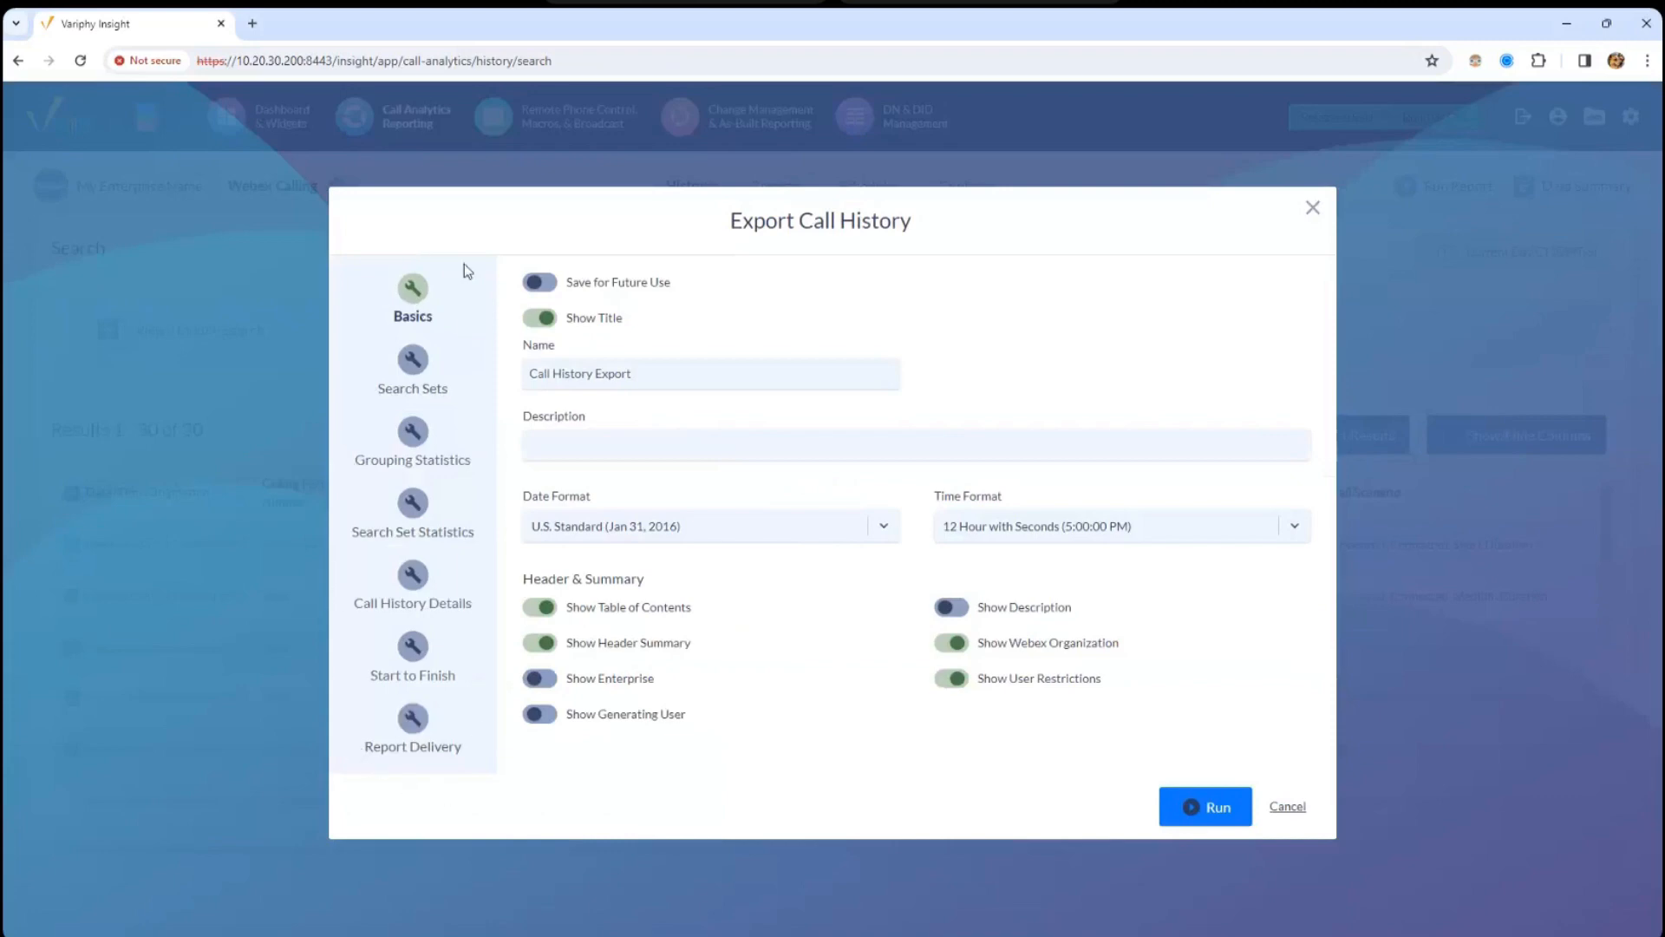
click(1287, 806)
click(1492, 441)
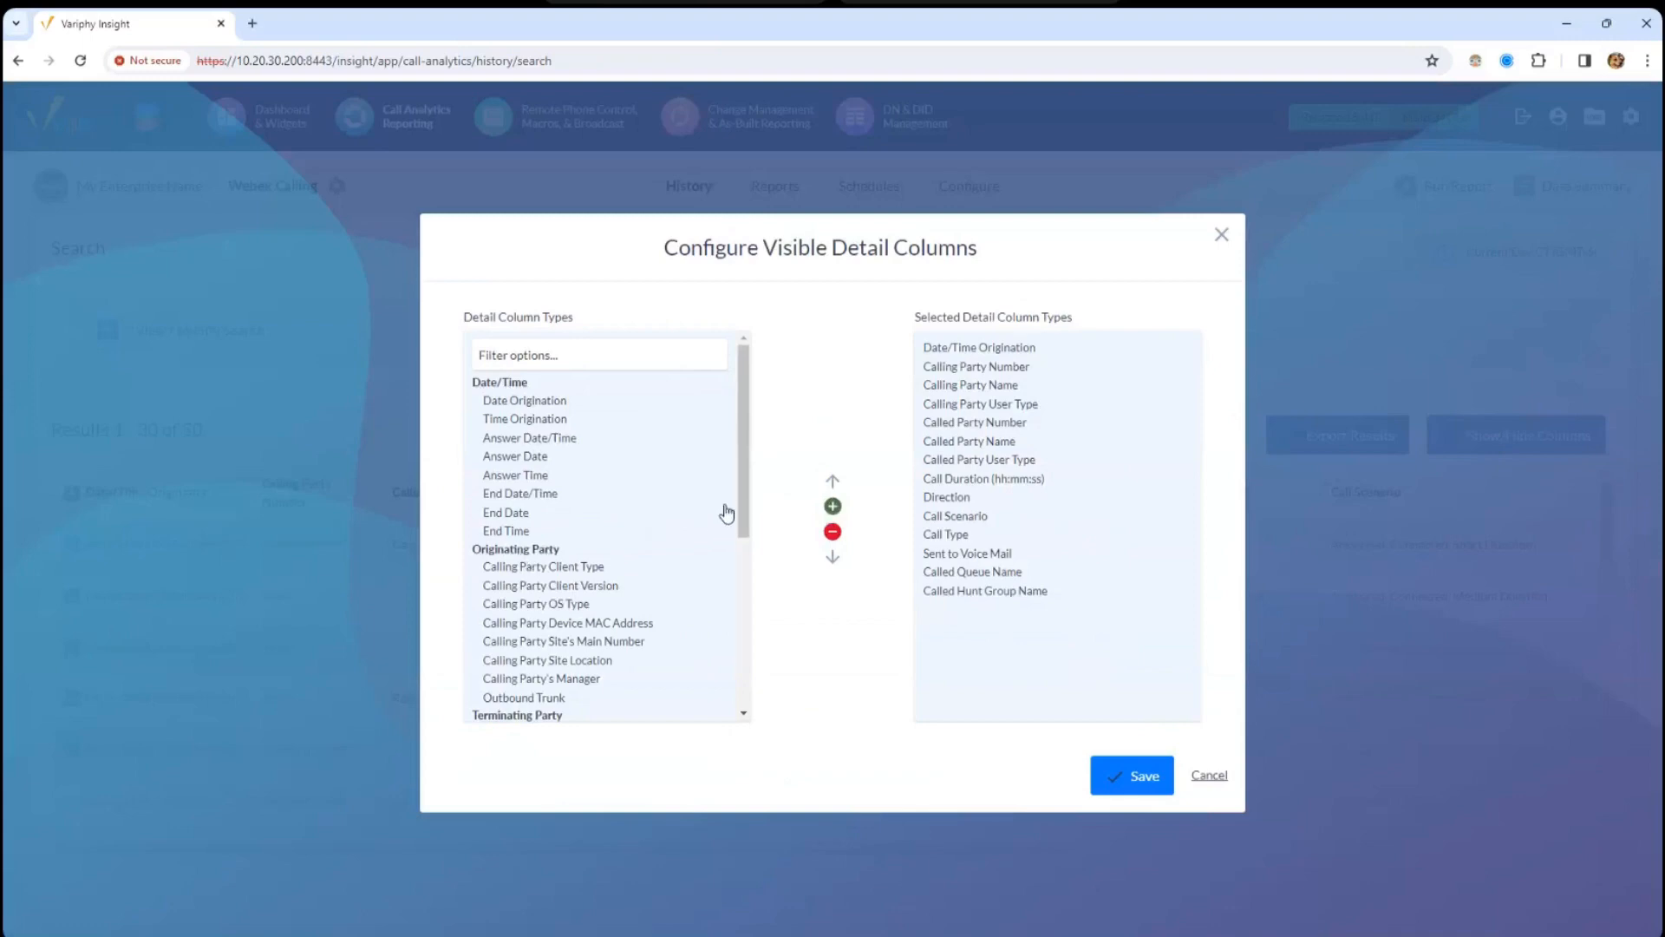
drag(746, 502, 748, 547)
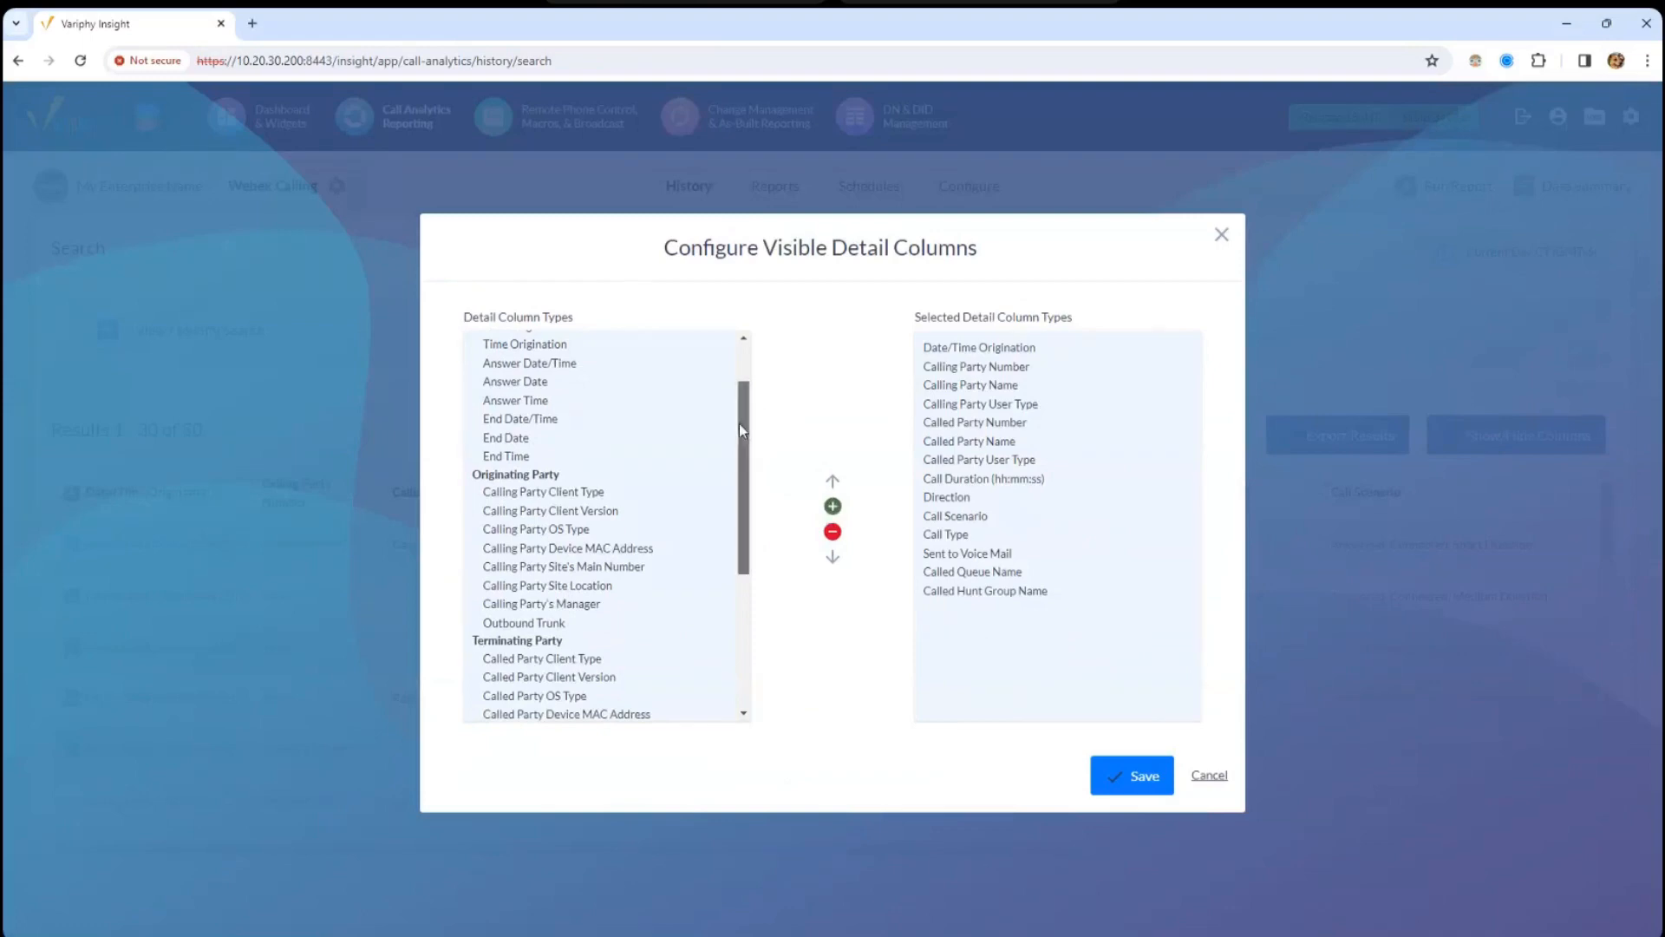
scroll(744, 486, down, 2)
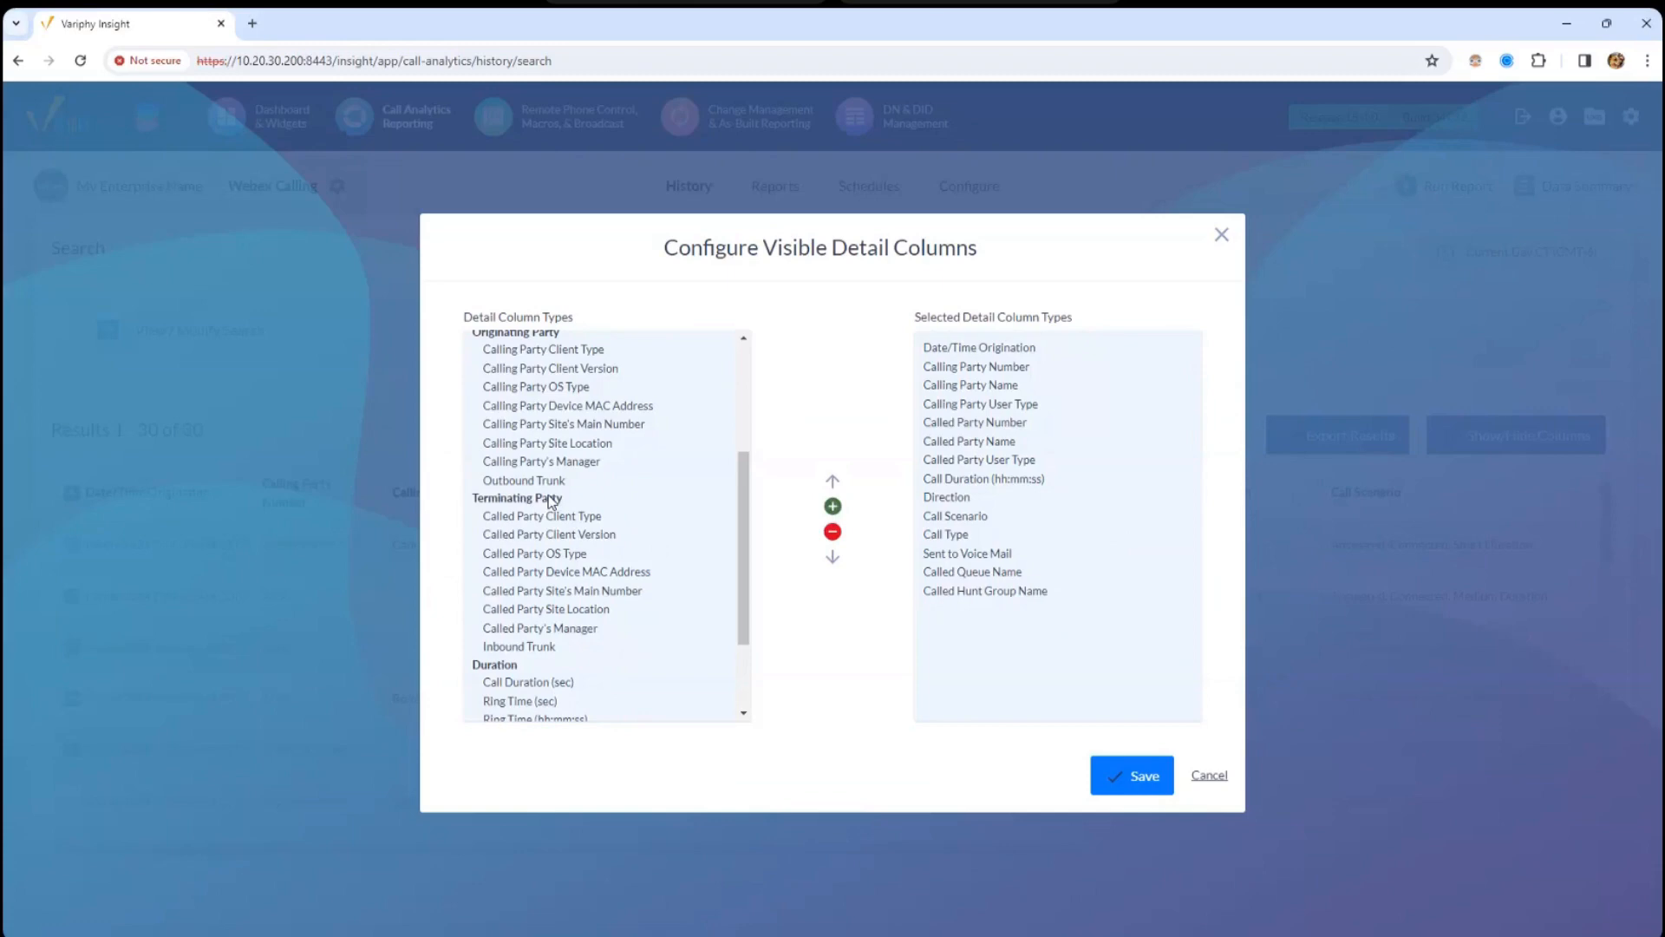
drag(740, 558, 740, 619)
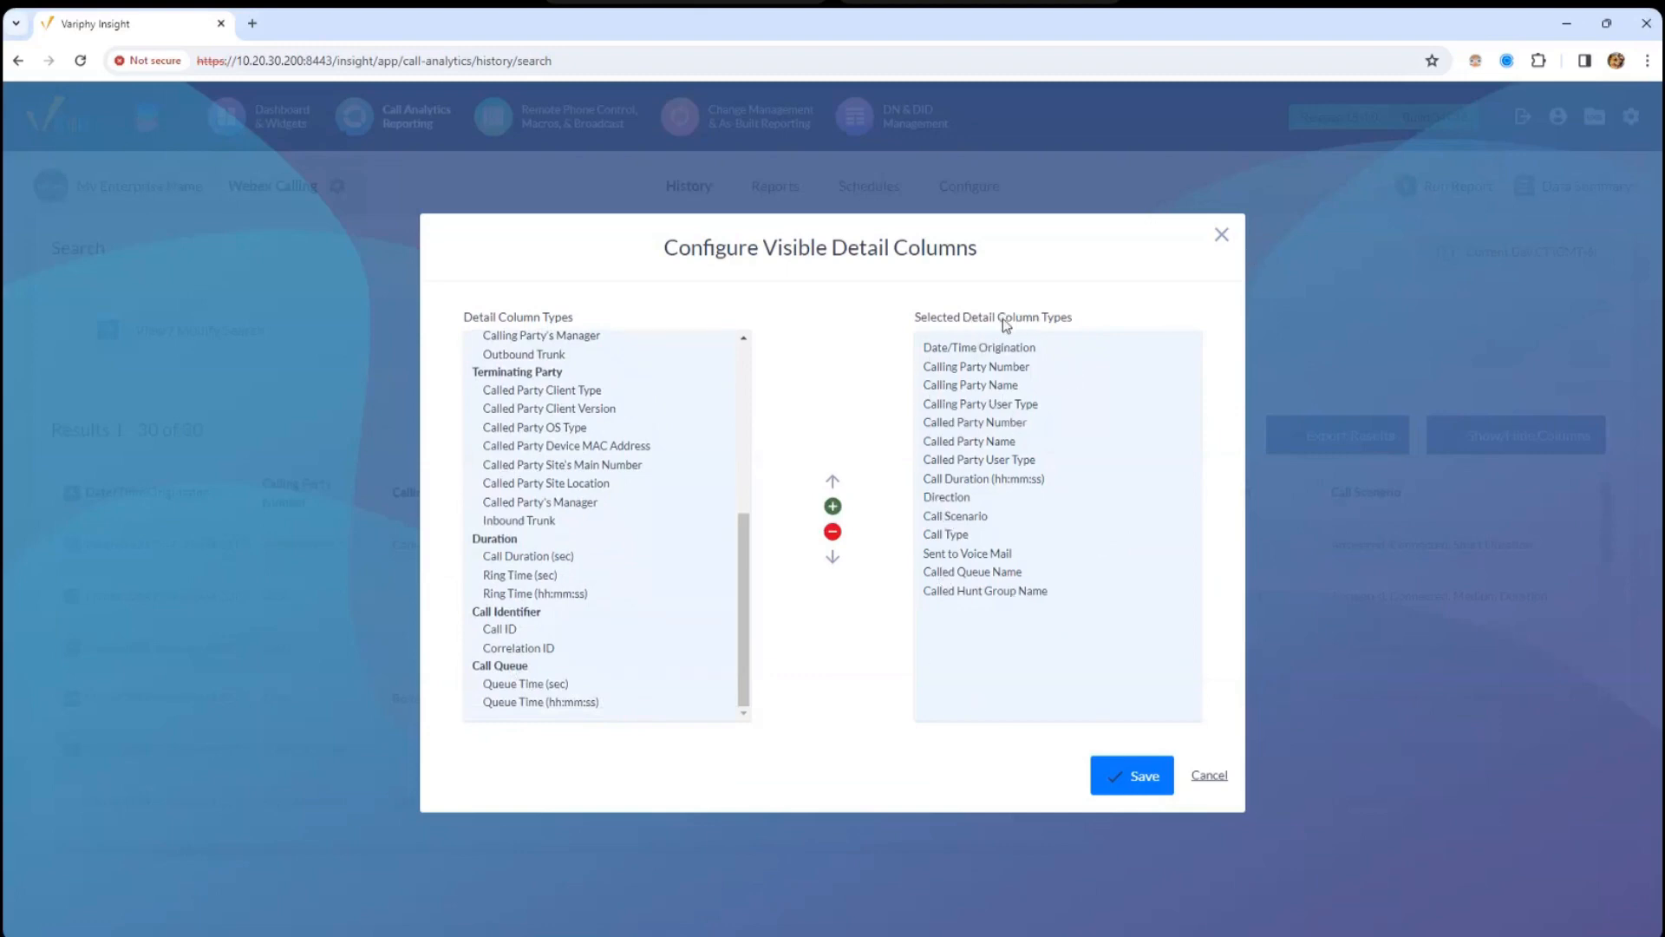
- Save the unchanged detail columns and review the Calling Party Number and User Type columns
click(1104, 792)
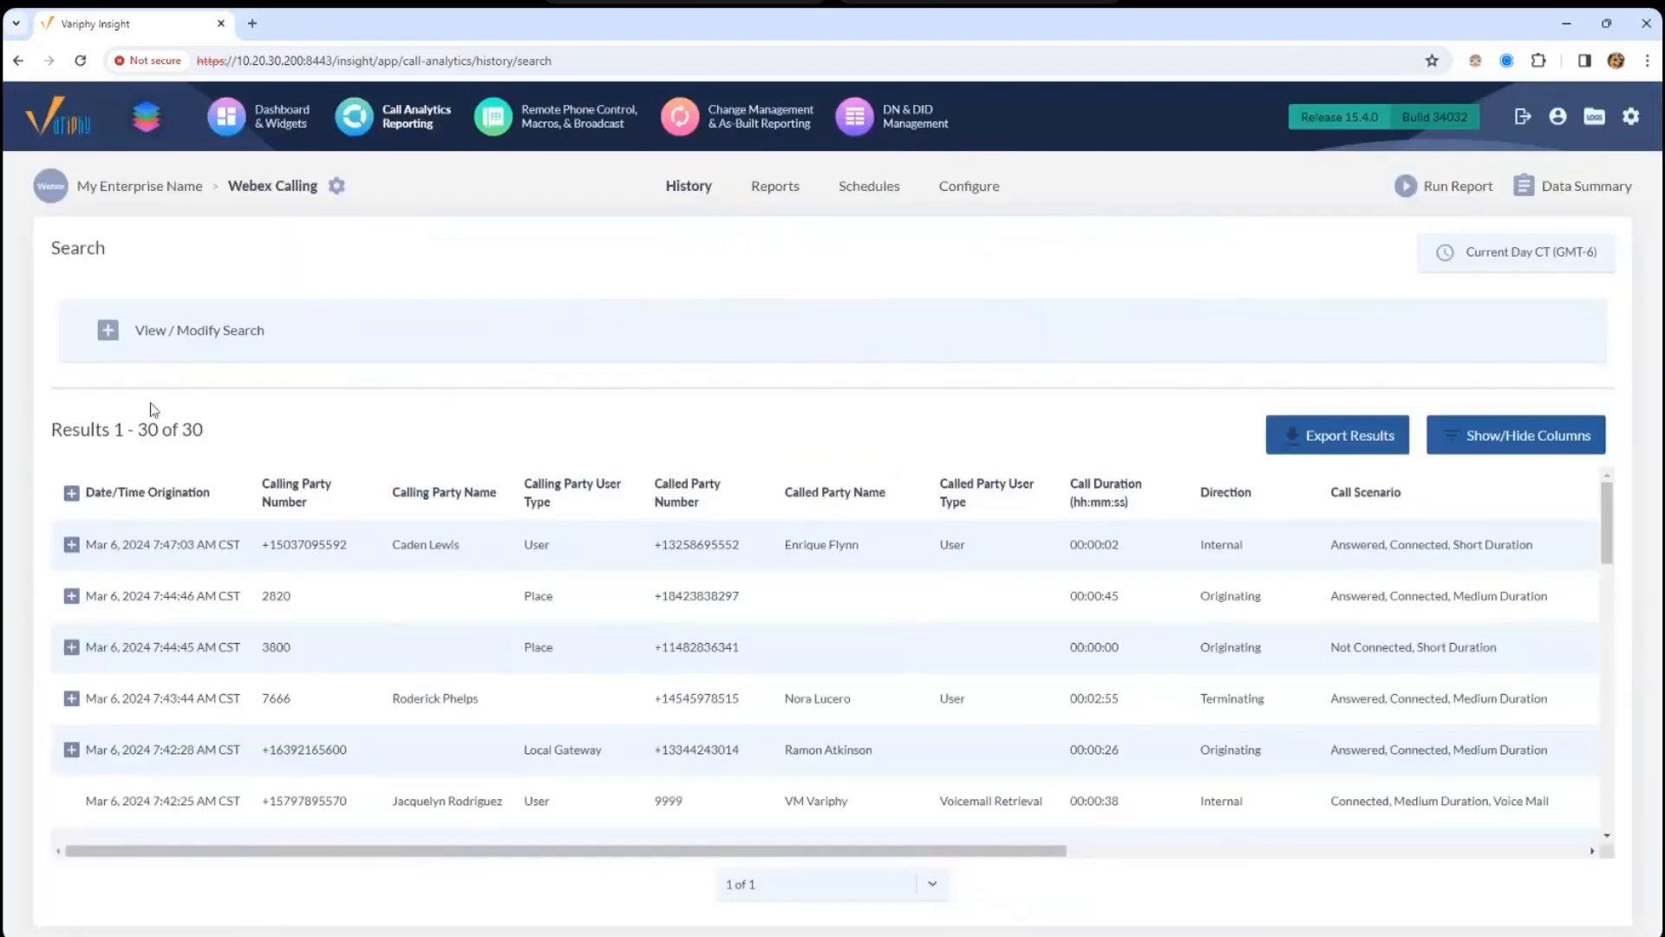
drag(118, 492, 474, 492)
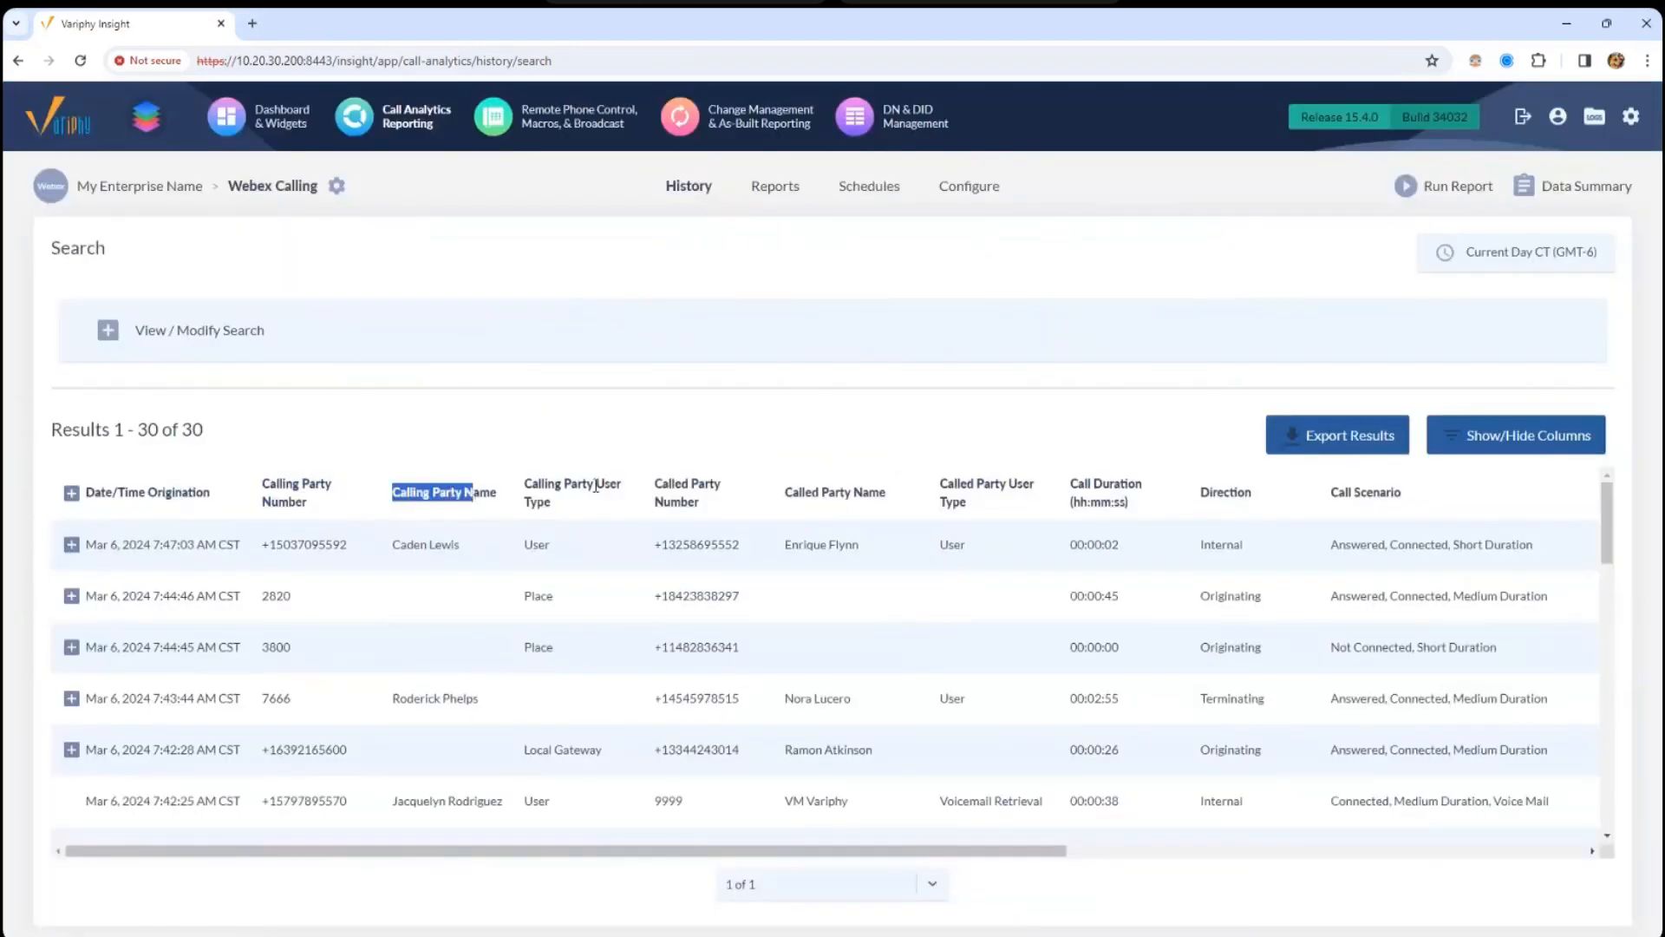
drag(270, 544, 453, 544)
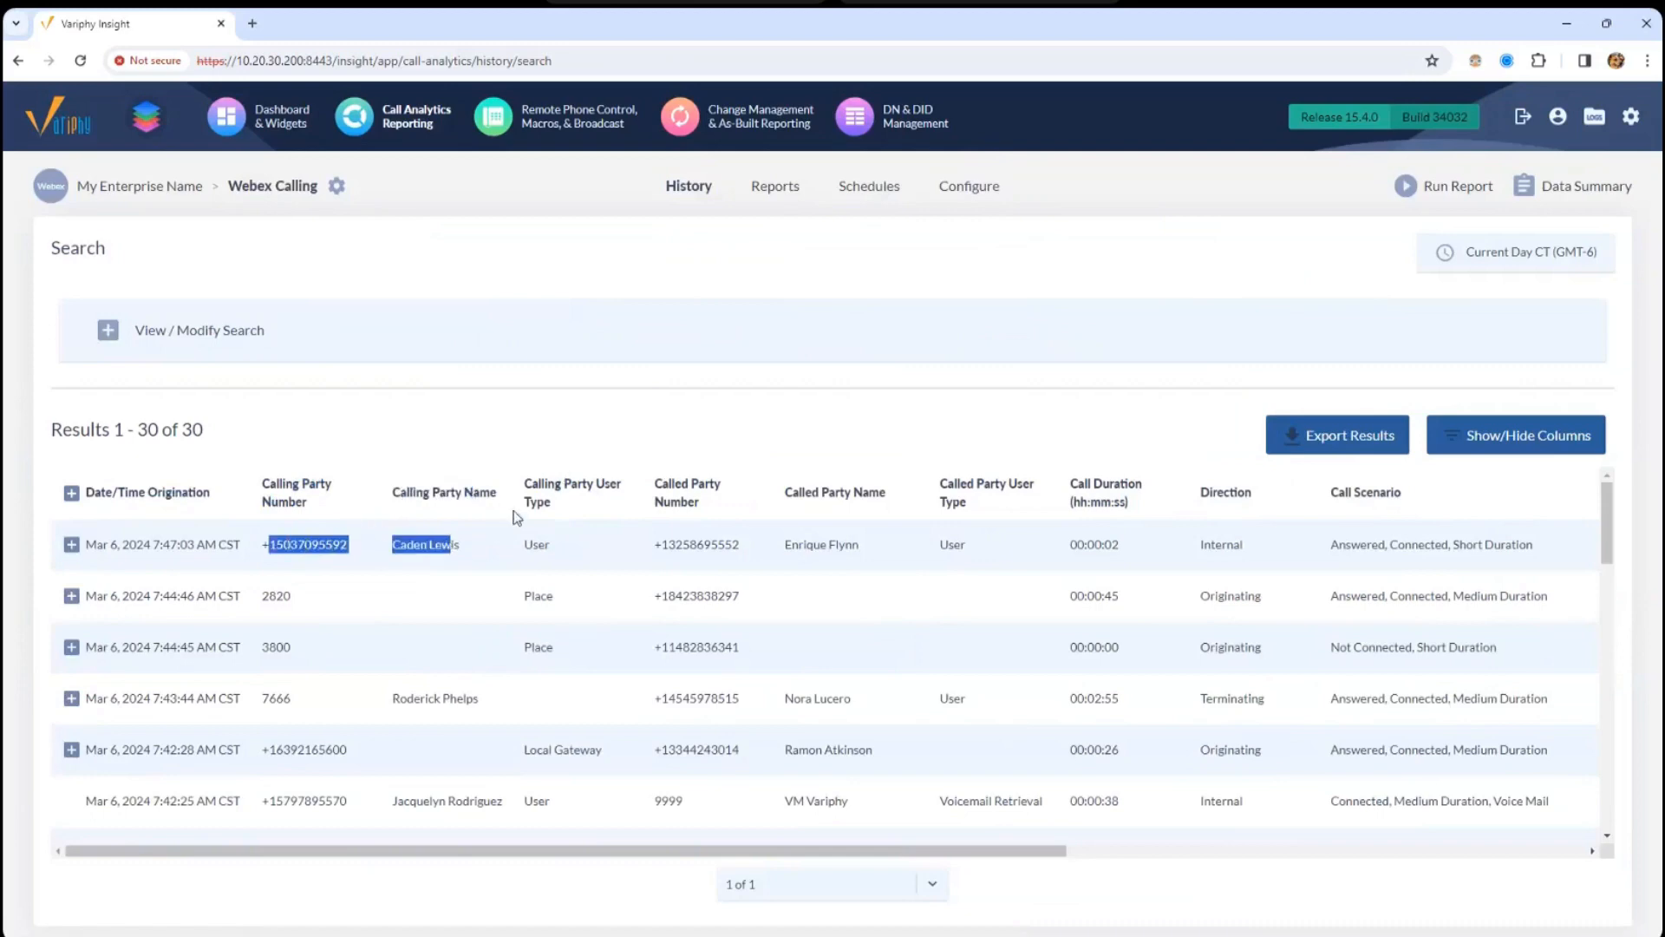
click(534, 480)
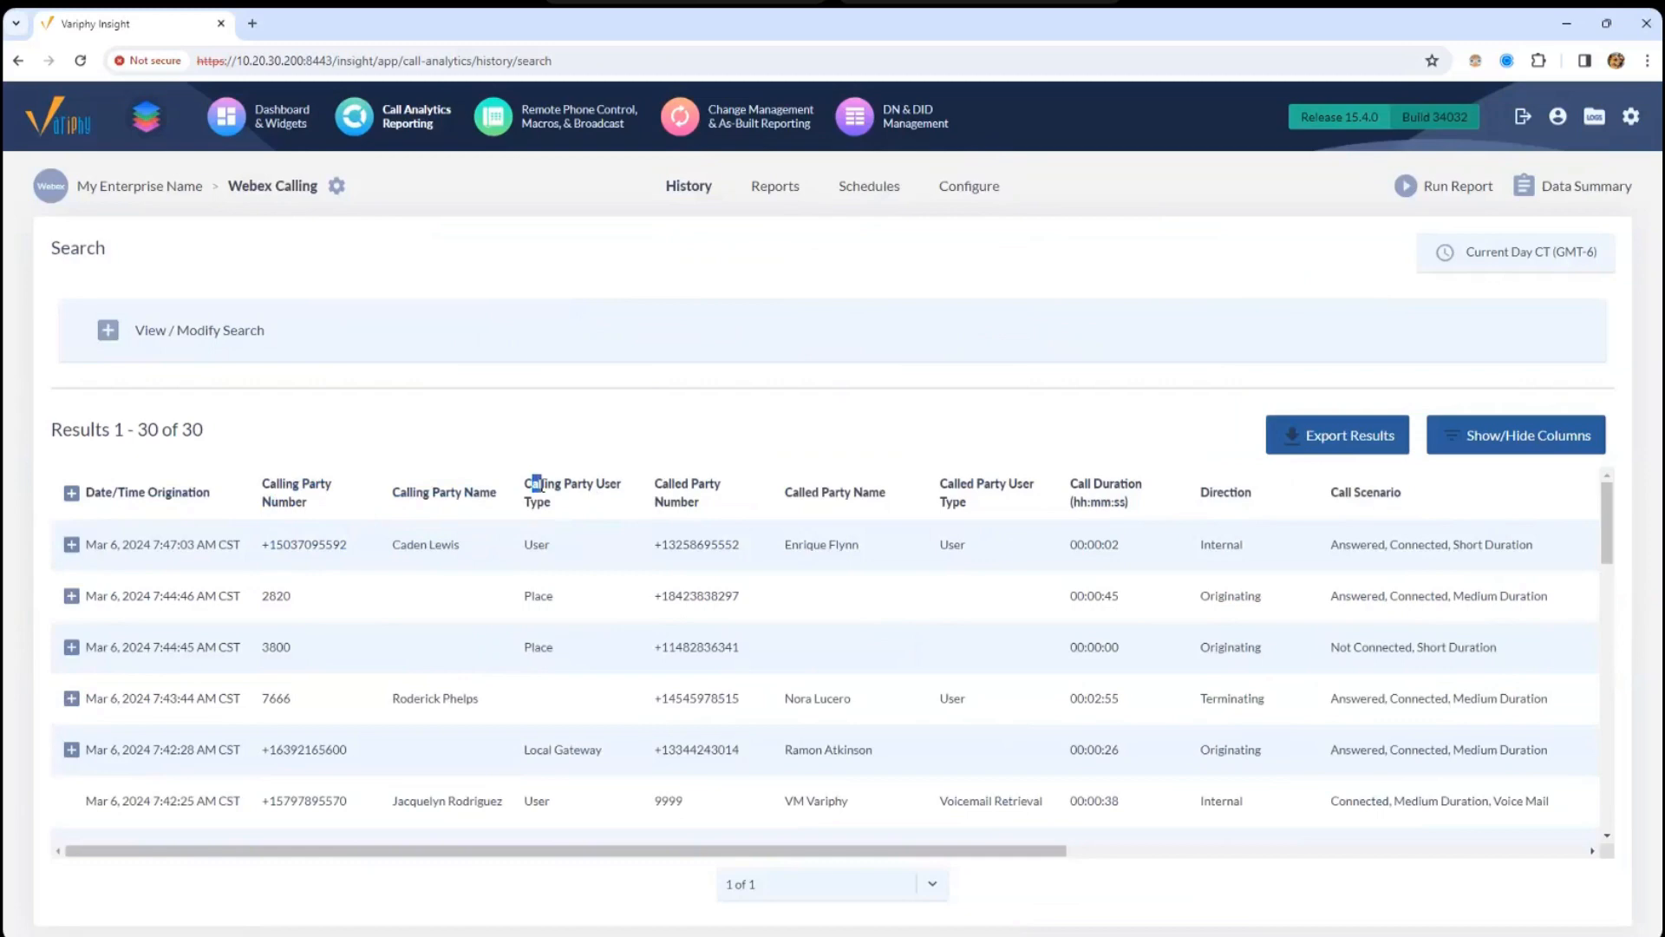
click(529, 493)
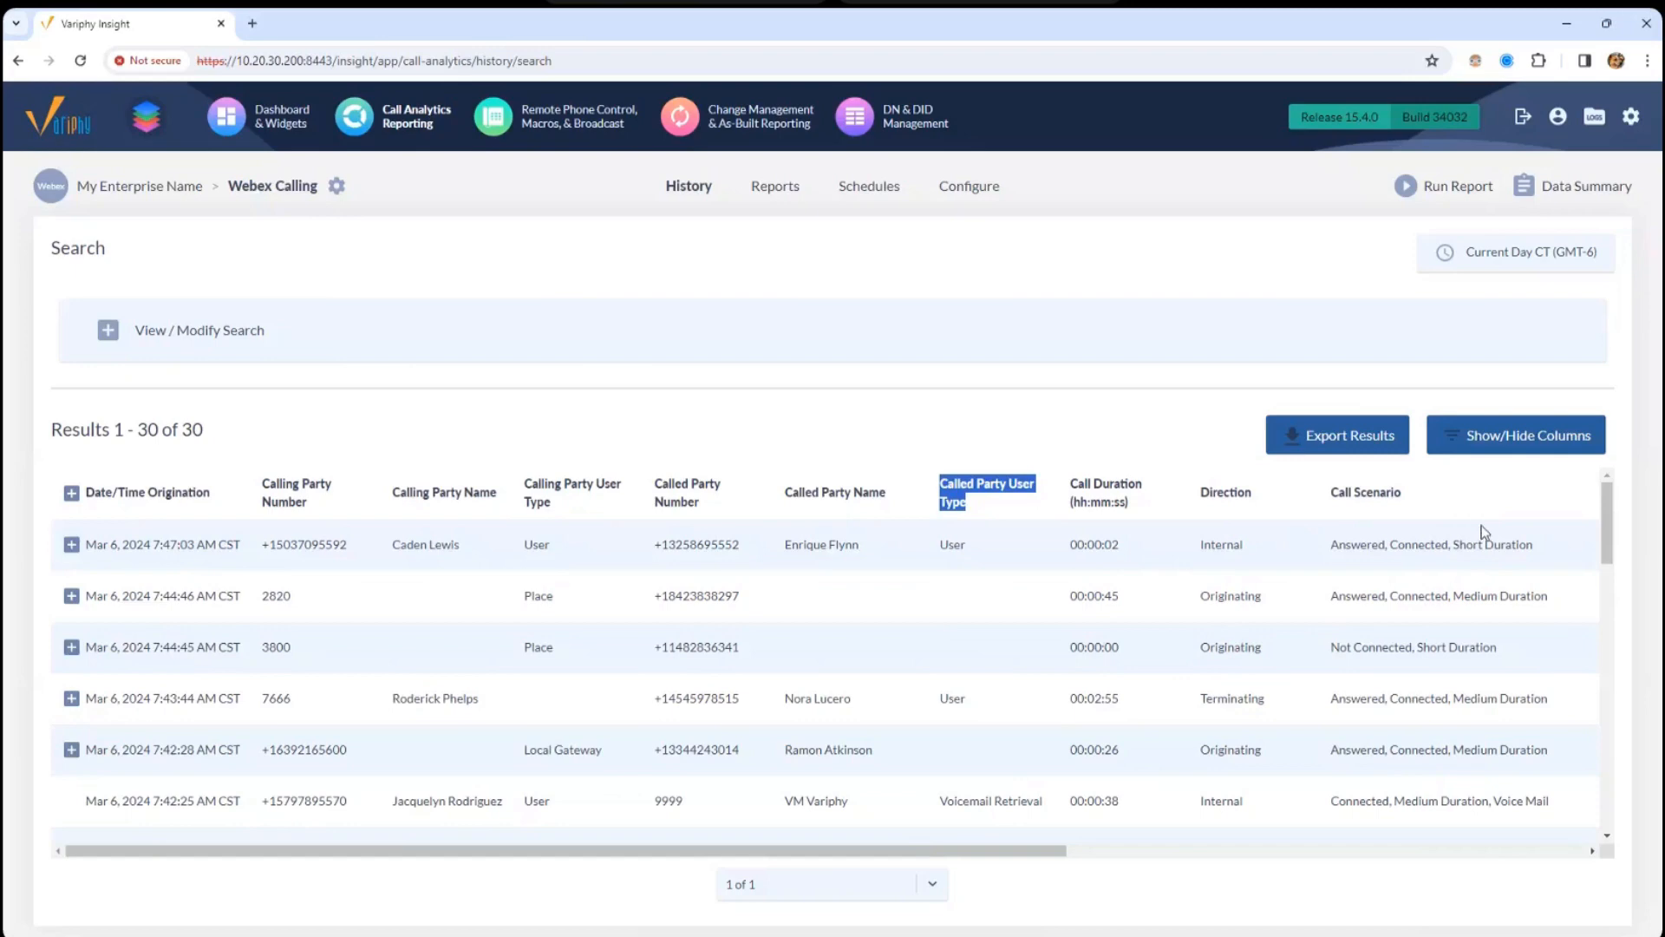
scroll(1605, 534, down, 1)
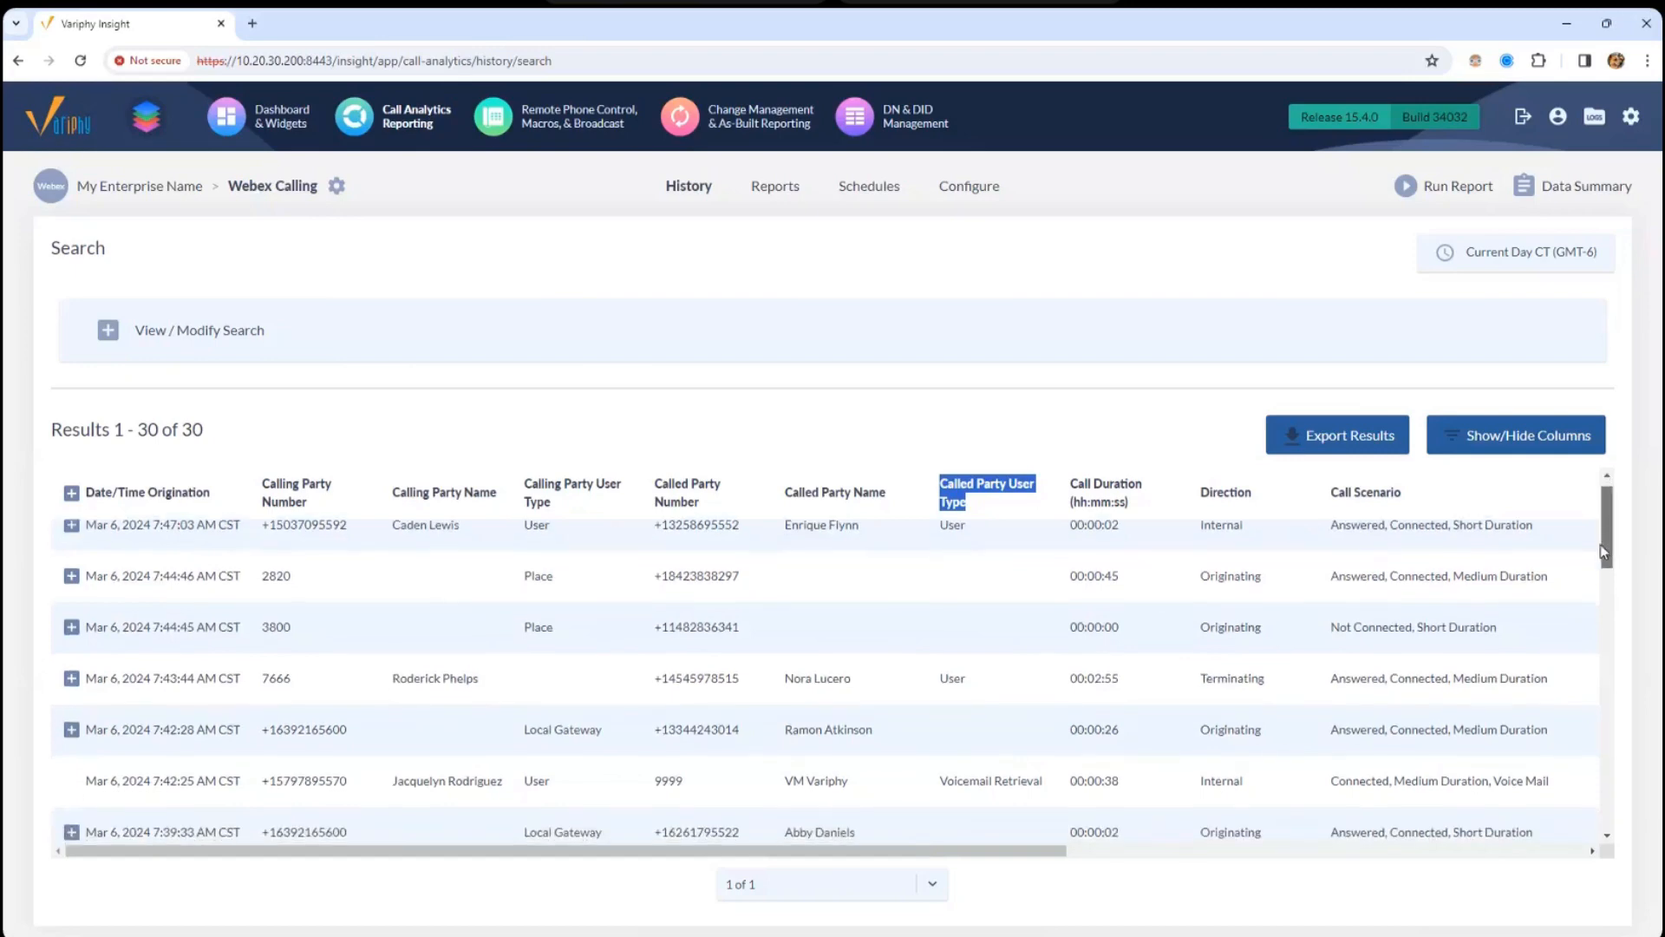
scroll(1601, 576, down, 1)
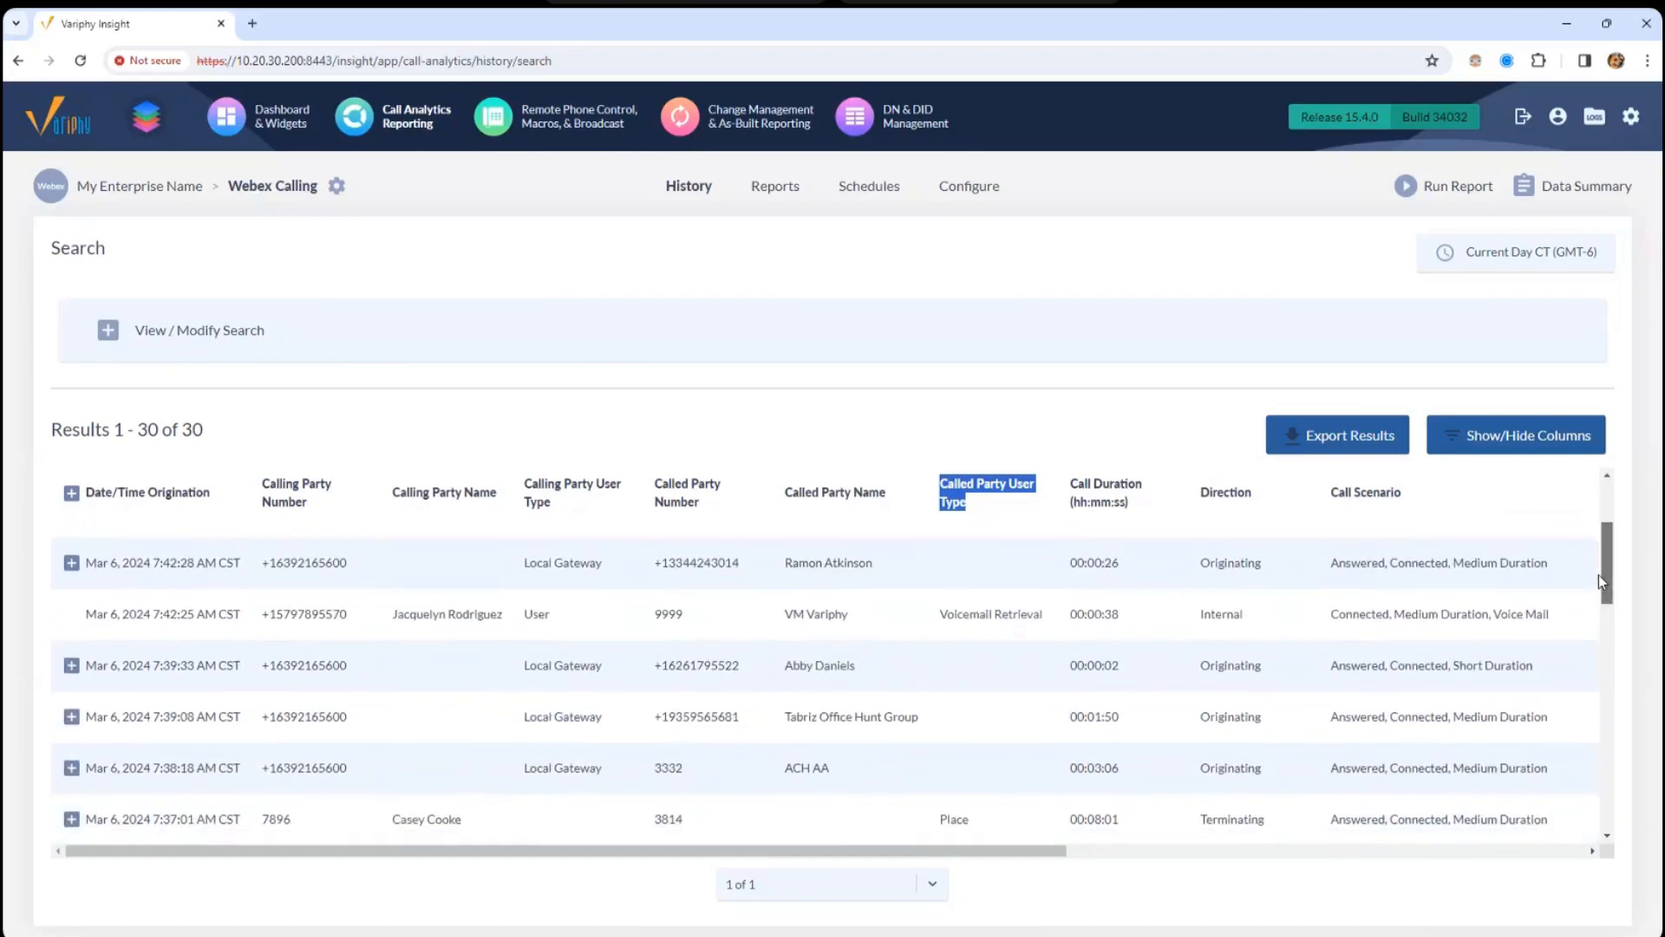
drag(1599, 574, 1599, 617)
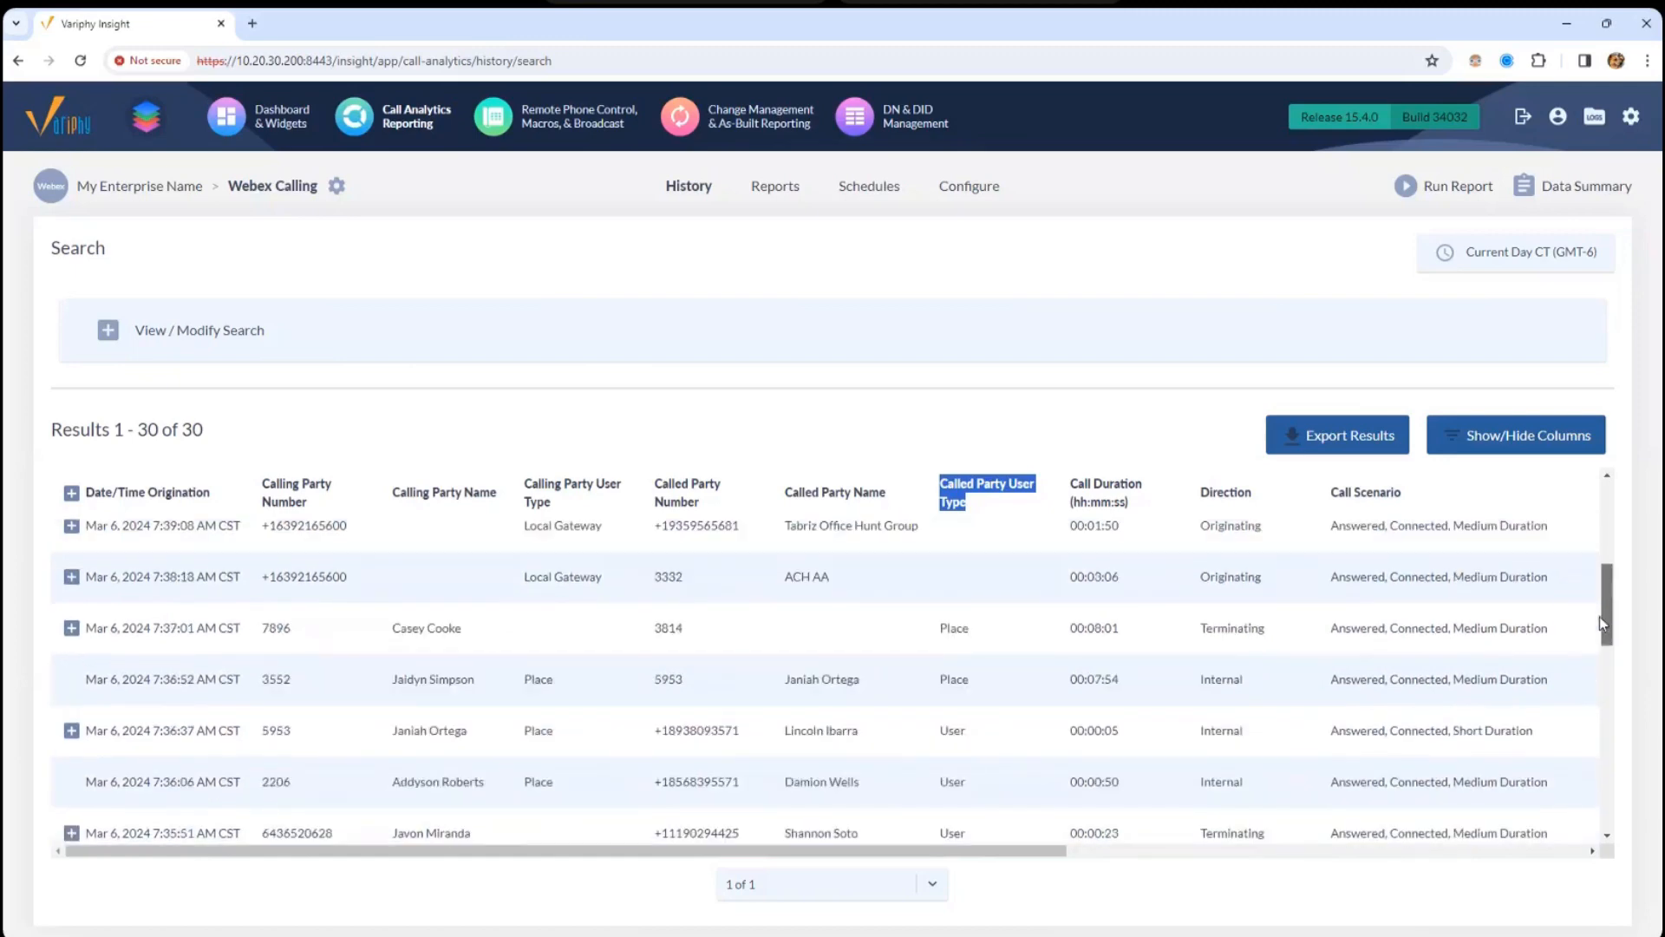
- Expand the 7:38:18 AM call sequence and point out its party details, including Hunt Group
click(73, 578)
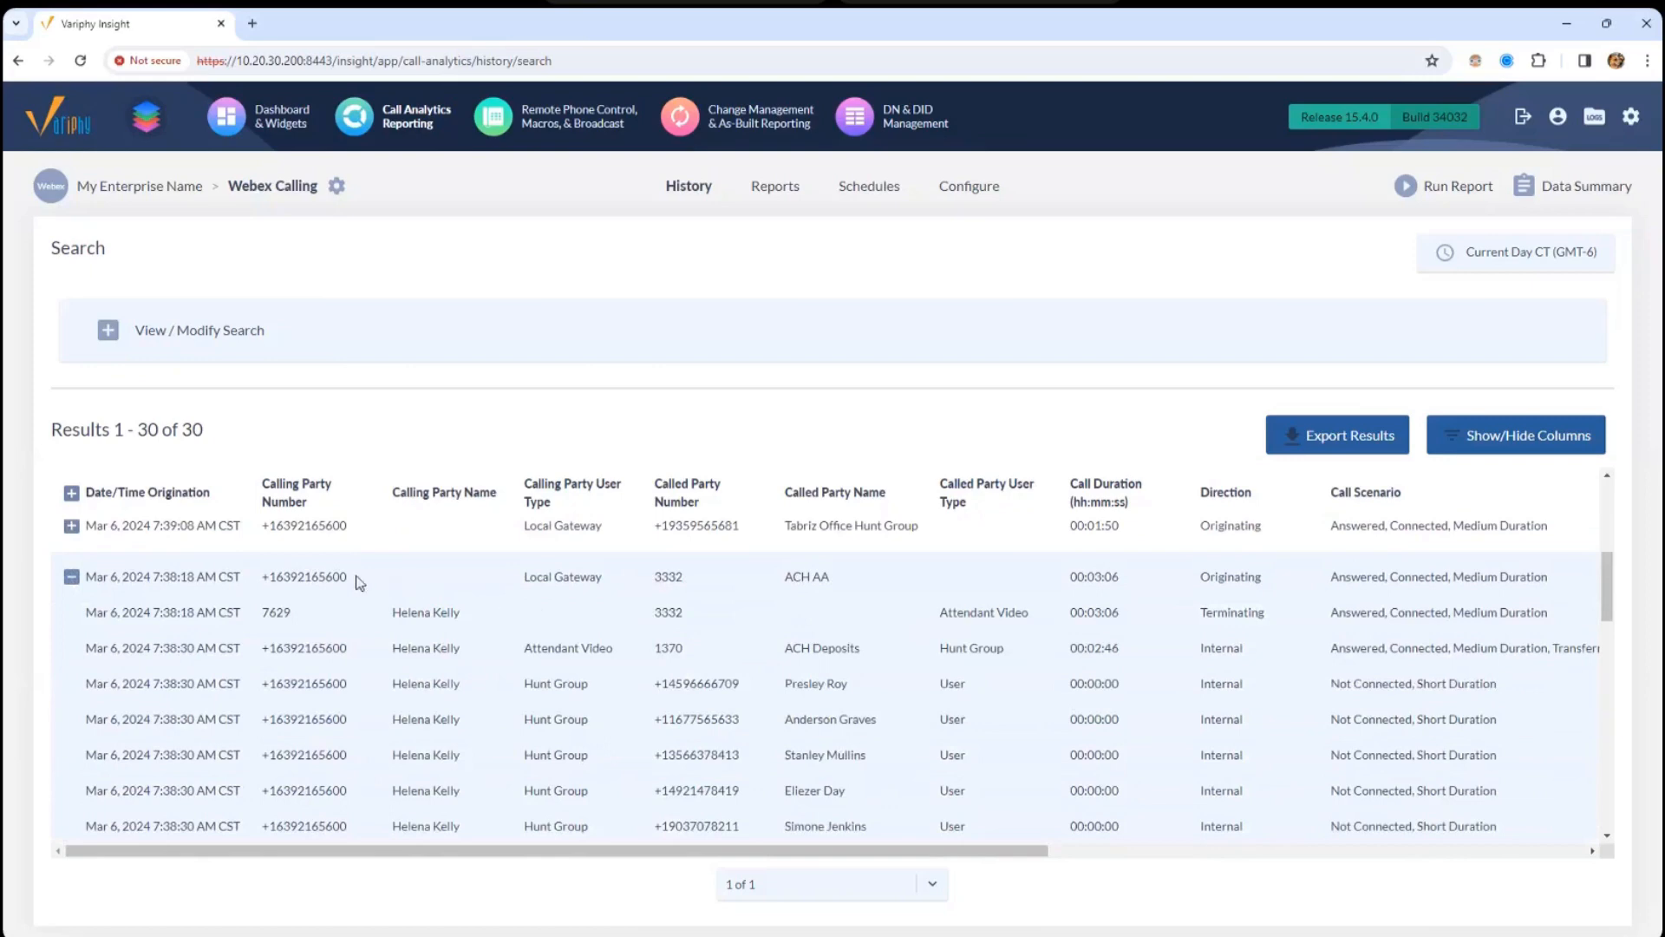
drag(277, 581, 1022, 613)
click(1030, 640)
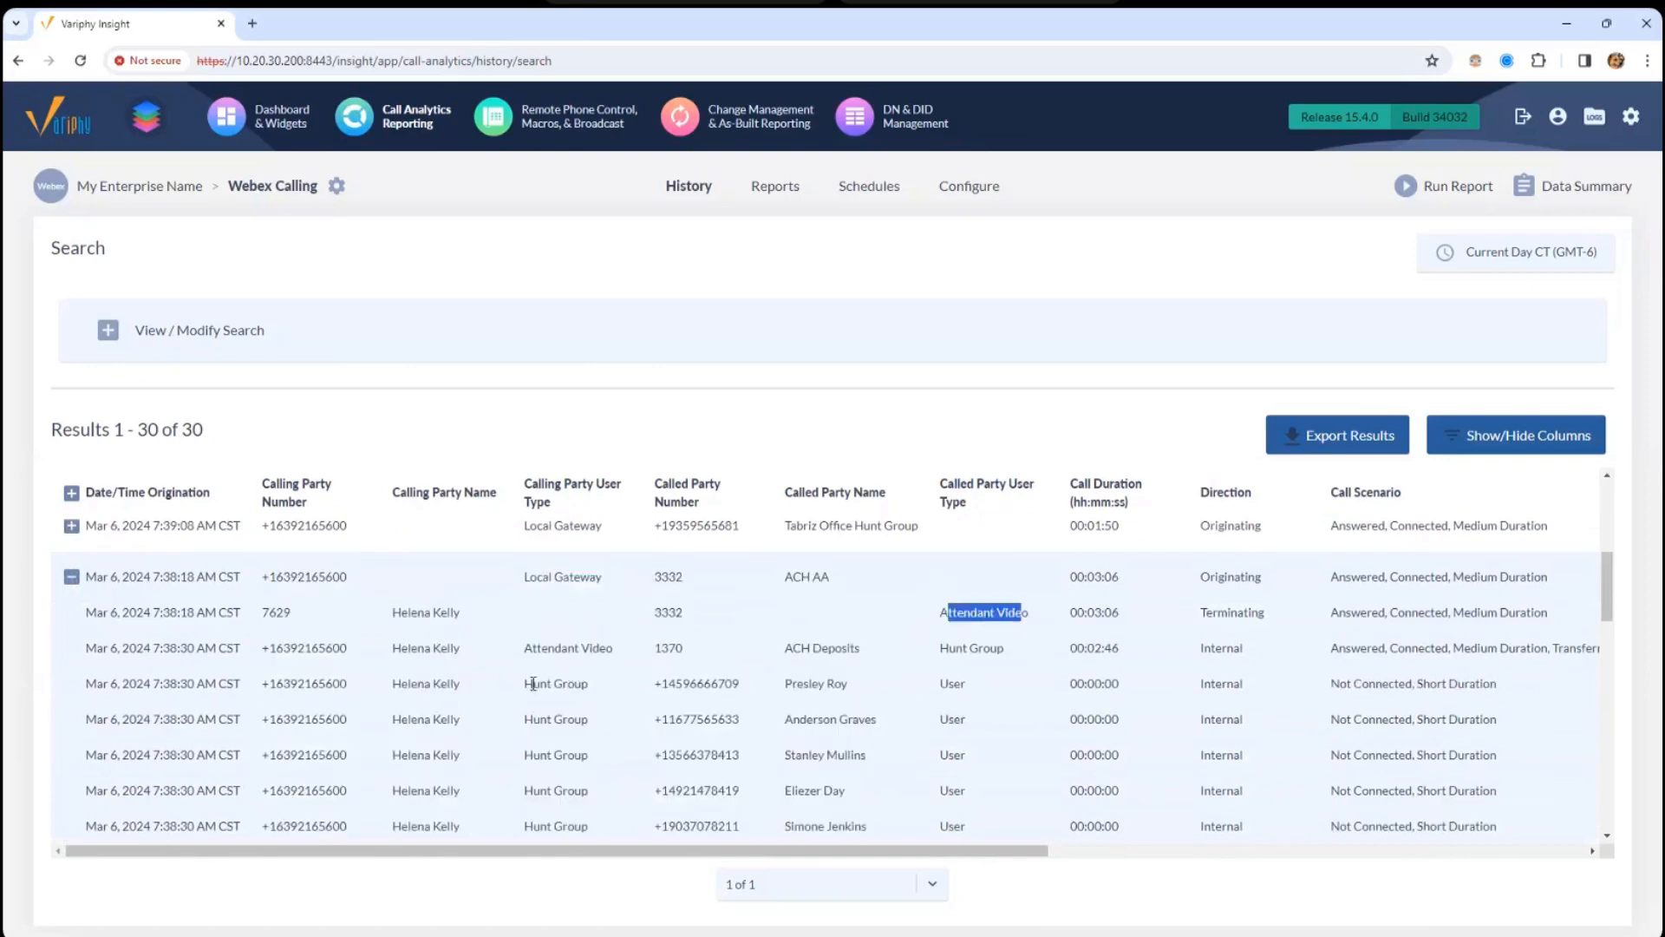
drag(533, 684, 628, 689)
mouse_move(1606, 581)
mouse_down()
mouse_move(1608, 605)
mouse_move(1609, 589)
mouse_up()
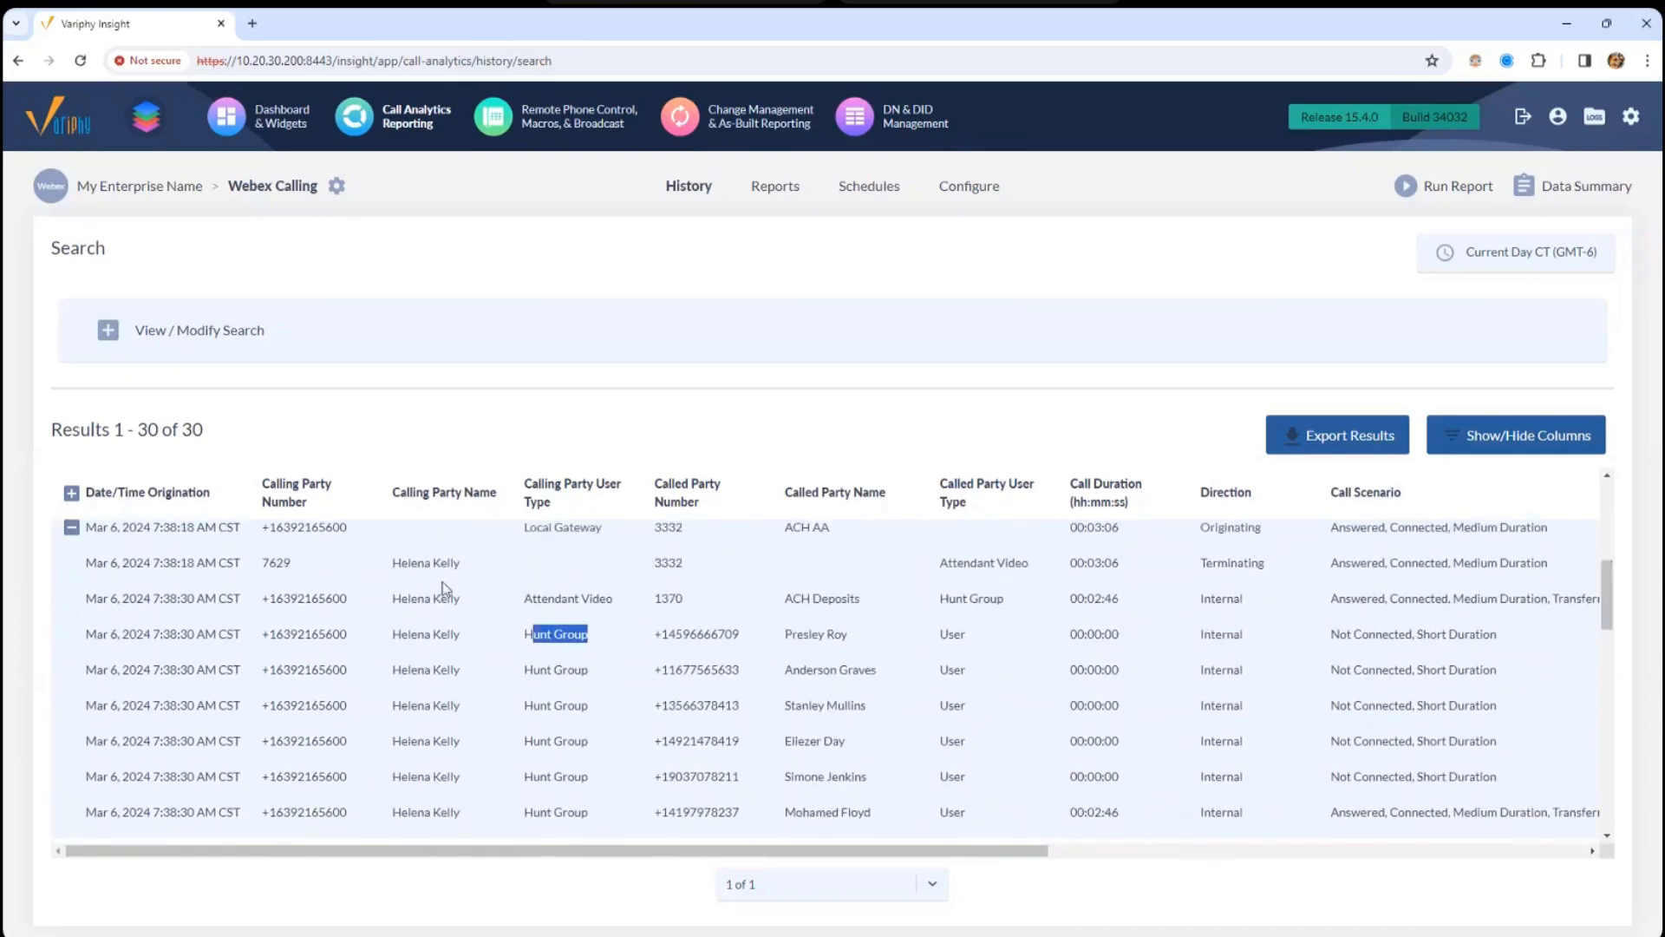
click(526, 528)
- Point out Local Gateway, Attendant Video, Hunt Group and User entries in both user type columns
drag(537, 525, 597, 528)
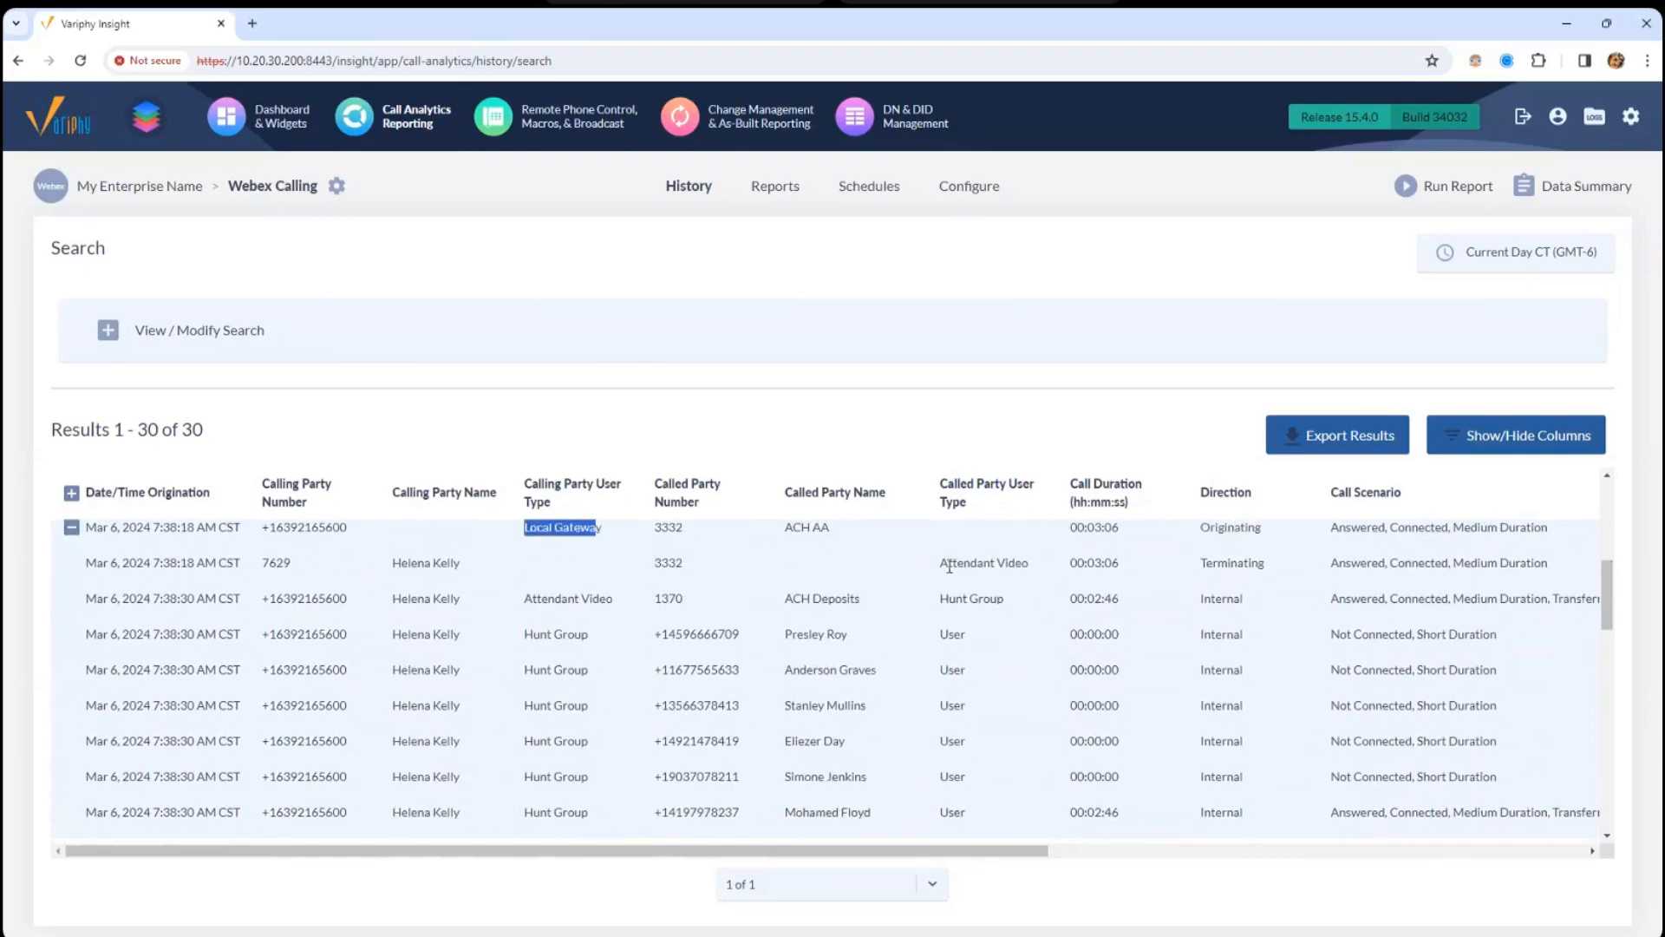
drag(941, 563, 1029, 566)
drag(526, 598, 605, 596)
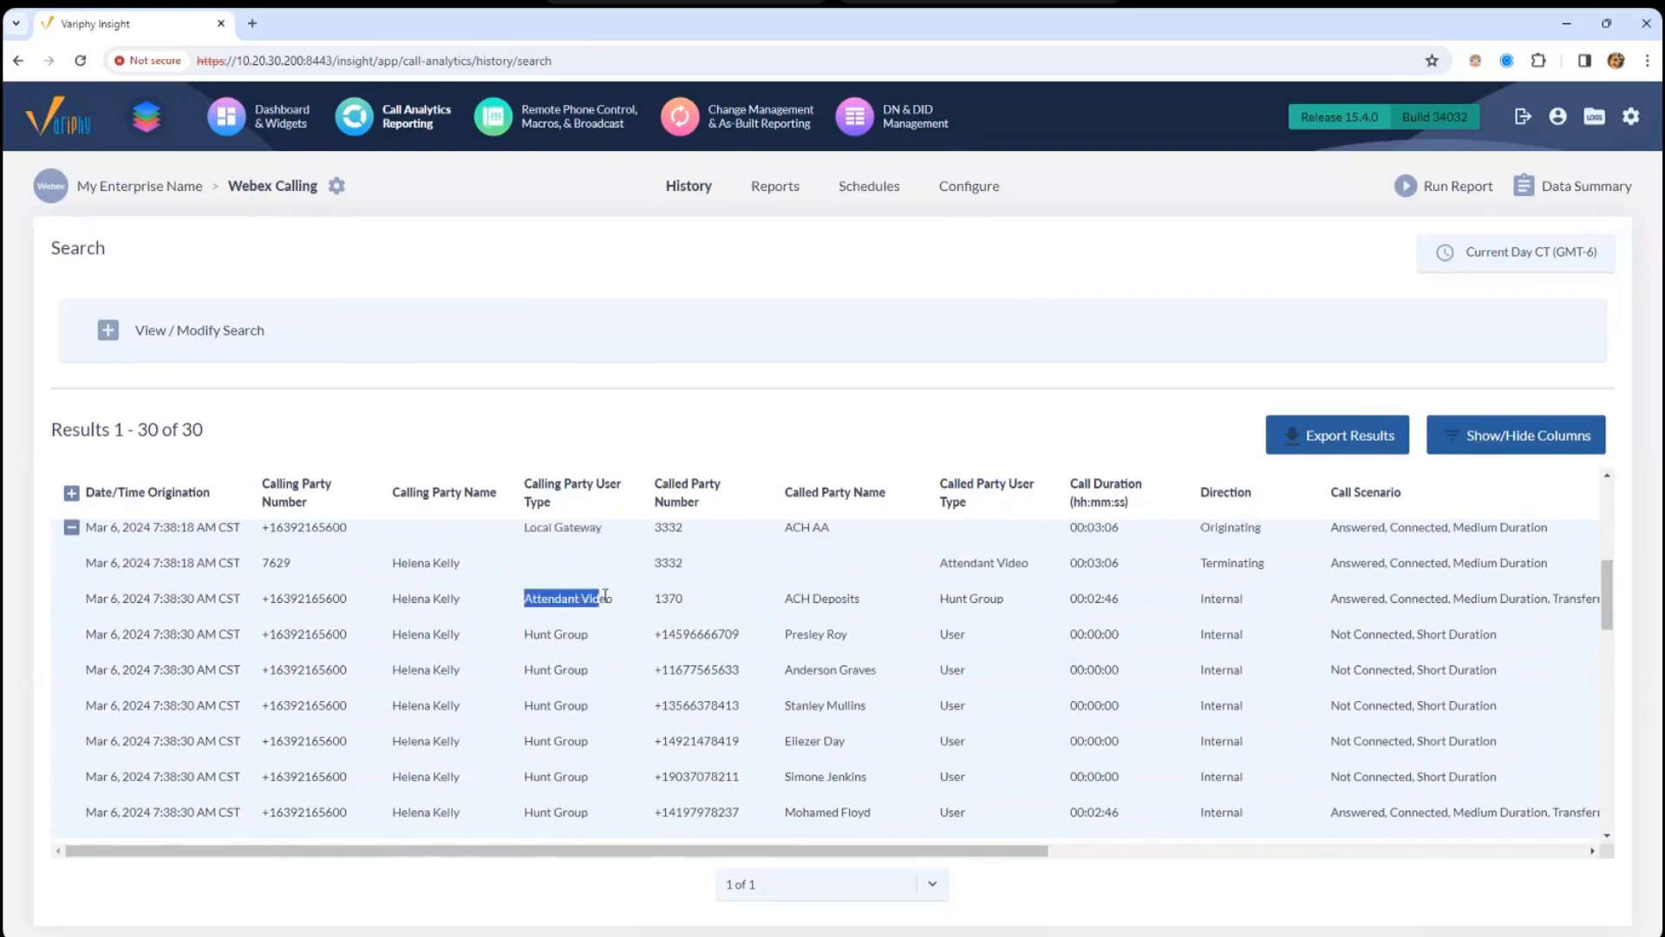
drag(941, 598, 1006, 599)
drag(526, 634, 595, 813)
click(547, 777)
drag(948, 636, 970, 670)
drag(941, 483, 1036, 503)
drag(524, 483, 555, 508)
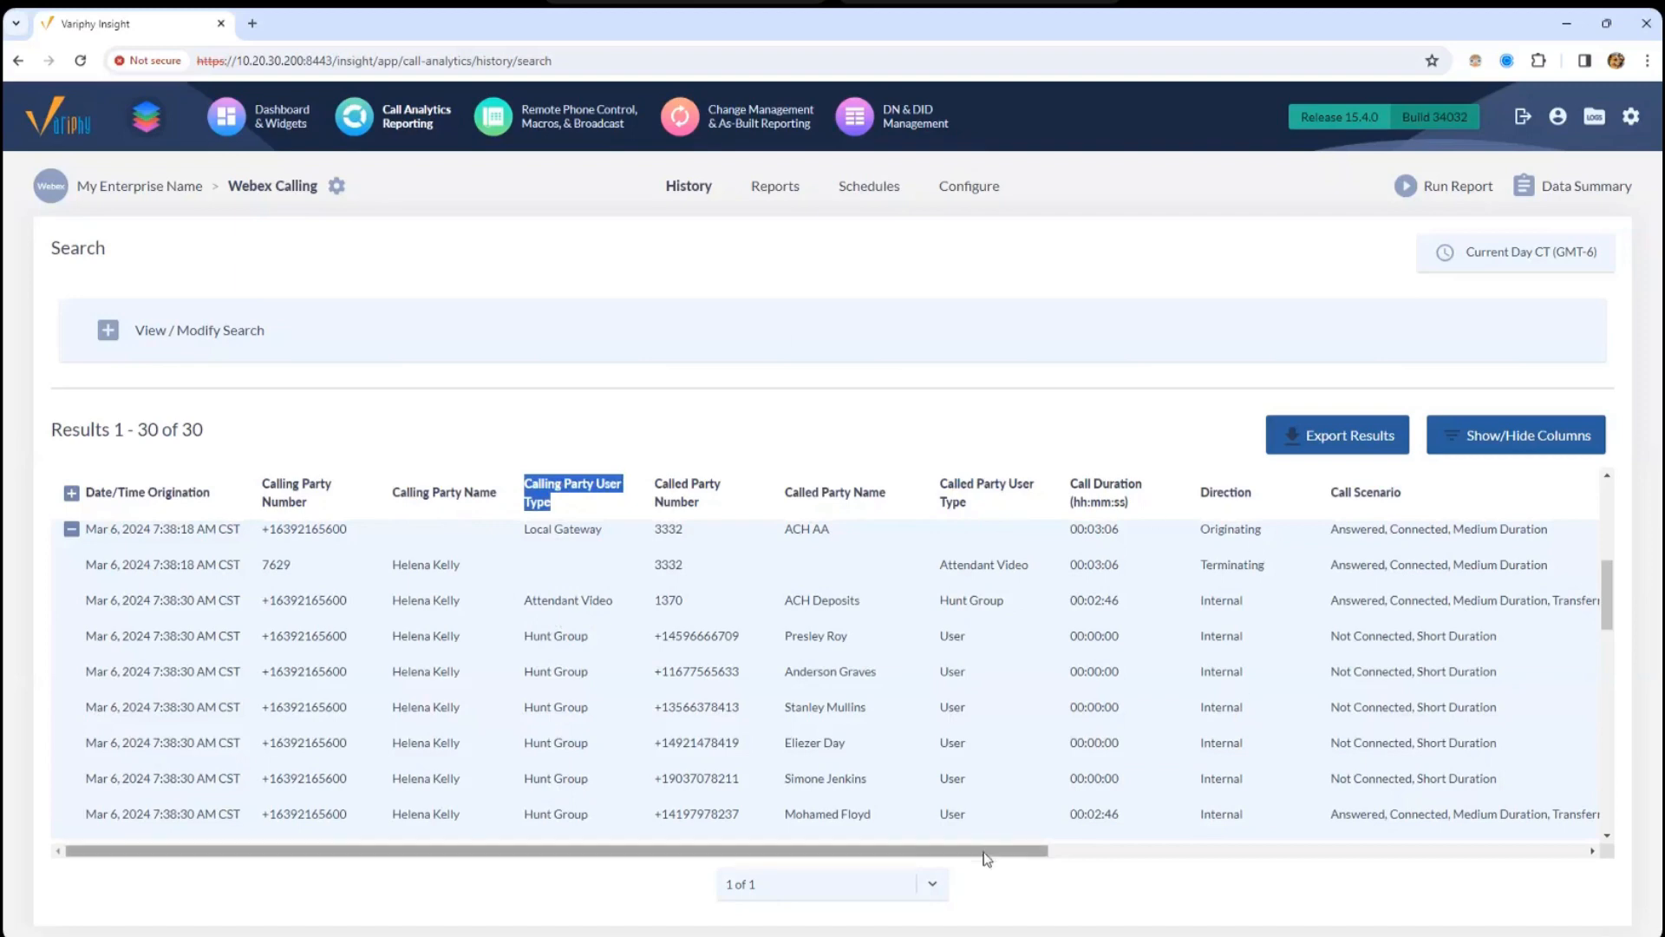
drag(985, 853, 1163, 736)
drag(765, 491, 938, 568)
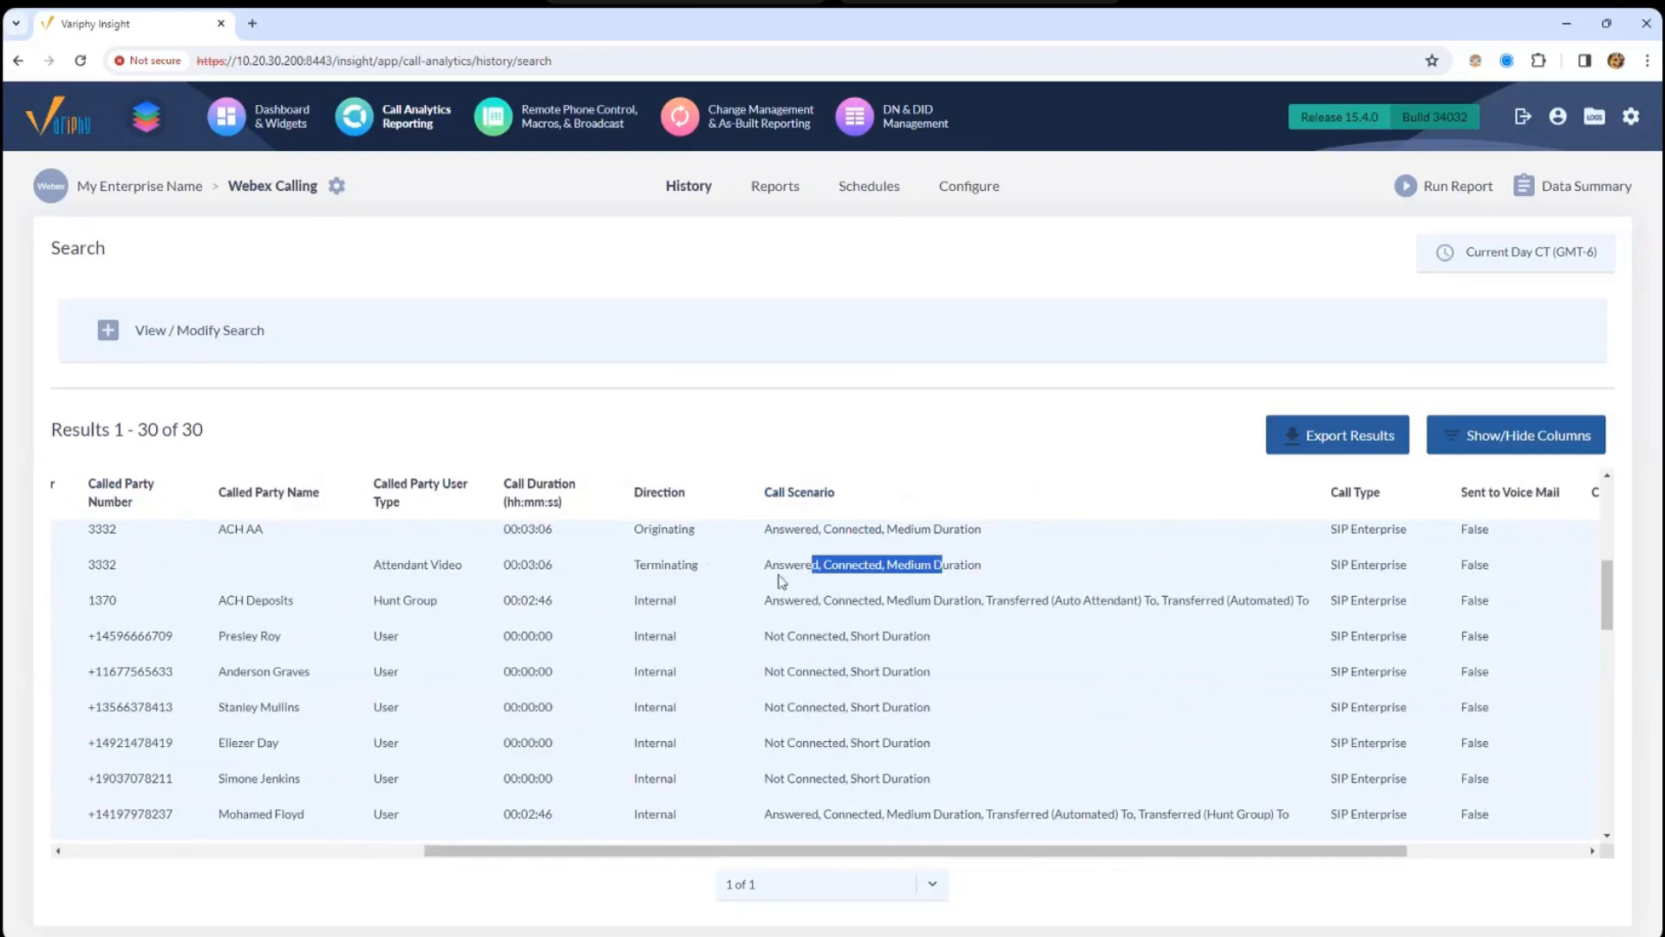
drag(804, 672, 867, 694)
drag(896, 855, 645, 854)
triple_click(388, 640)
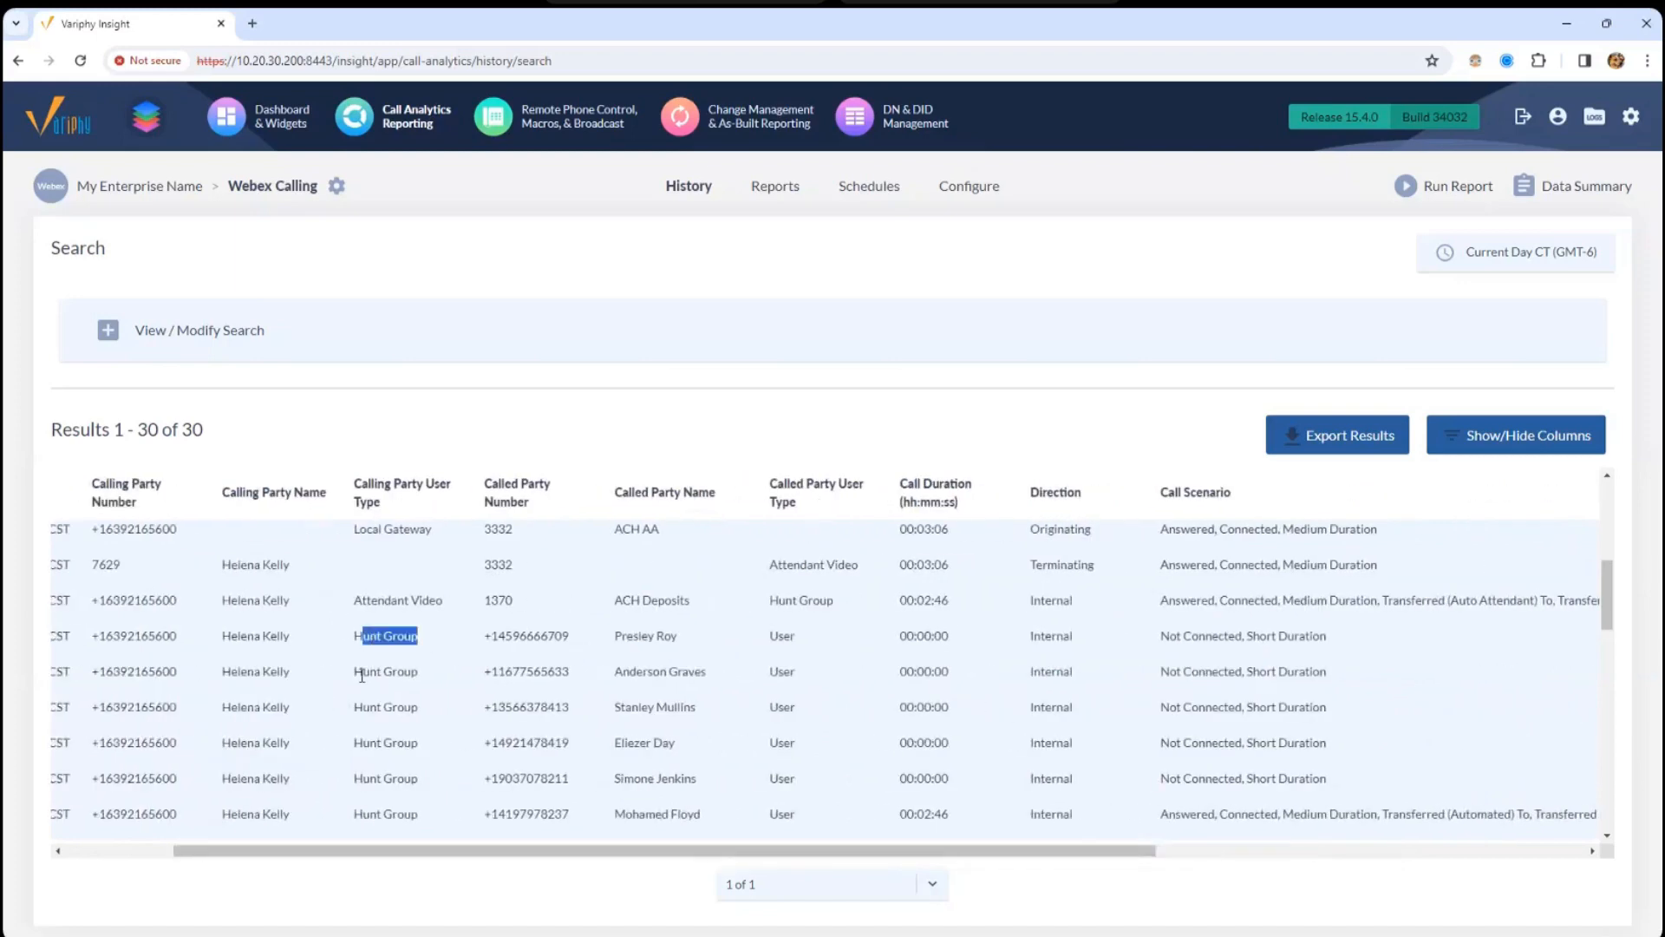
drag(361, 672, 556, 697)
drag(621, 640, 679, 637)
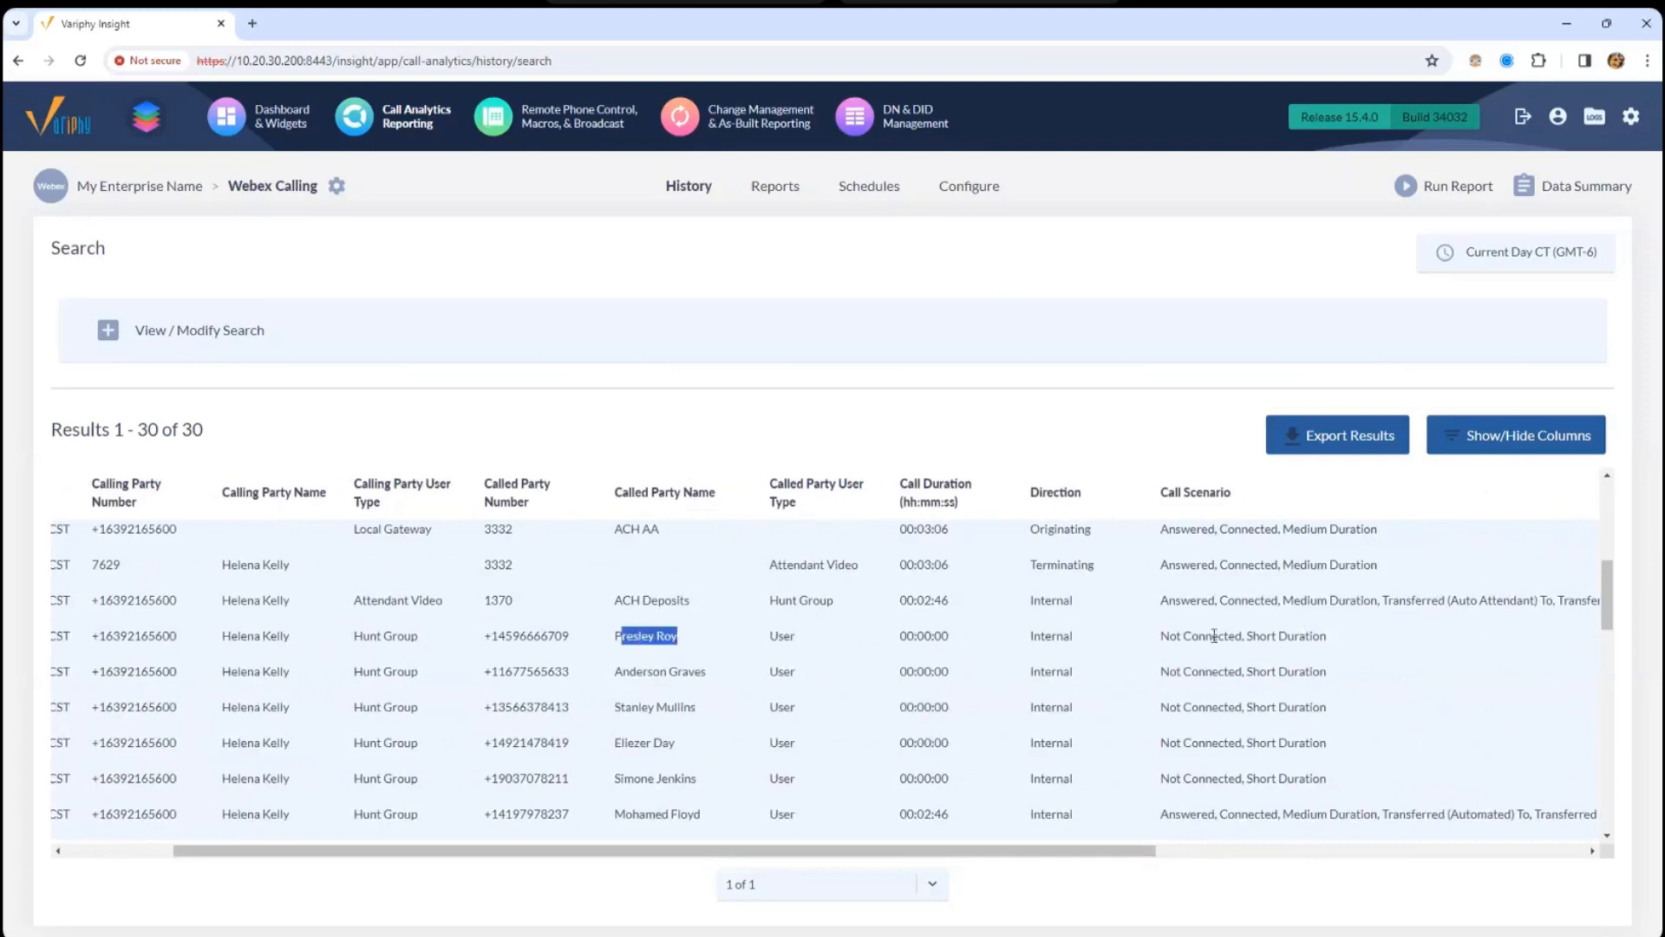
drag(1176, 638, 1241, 638)
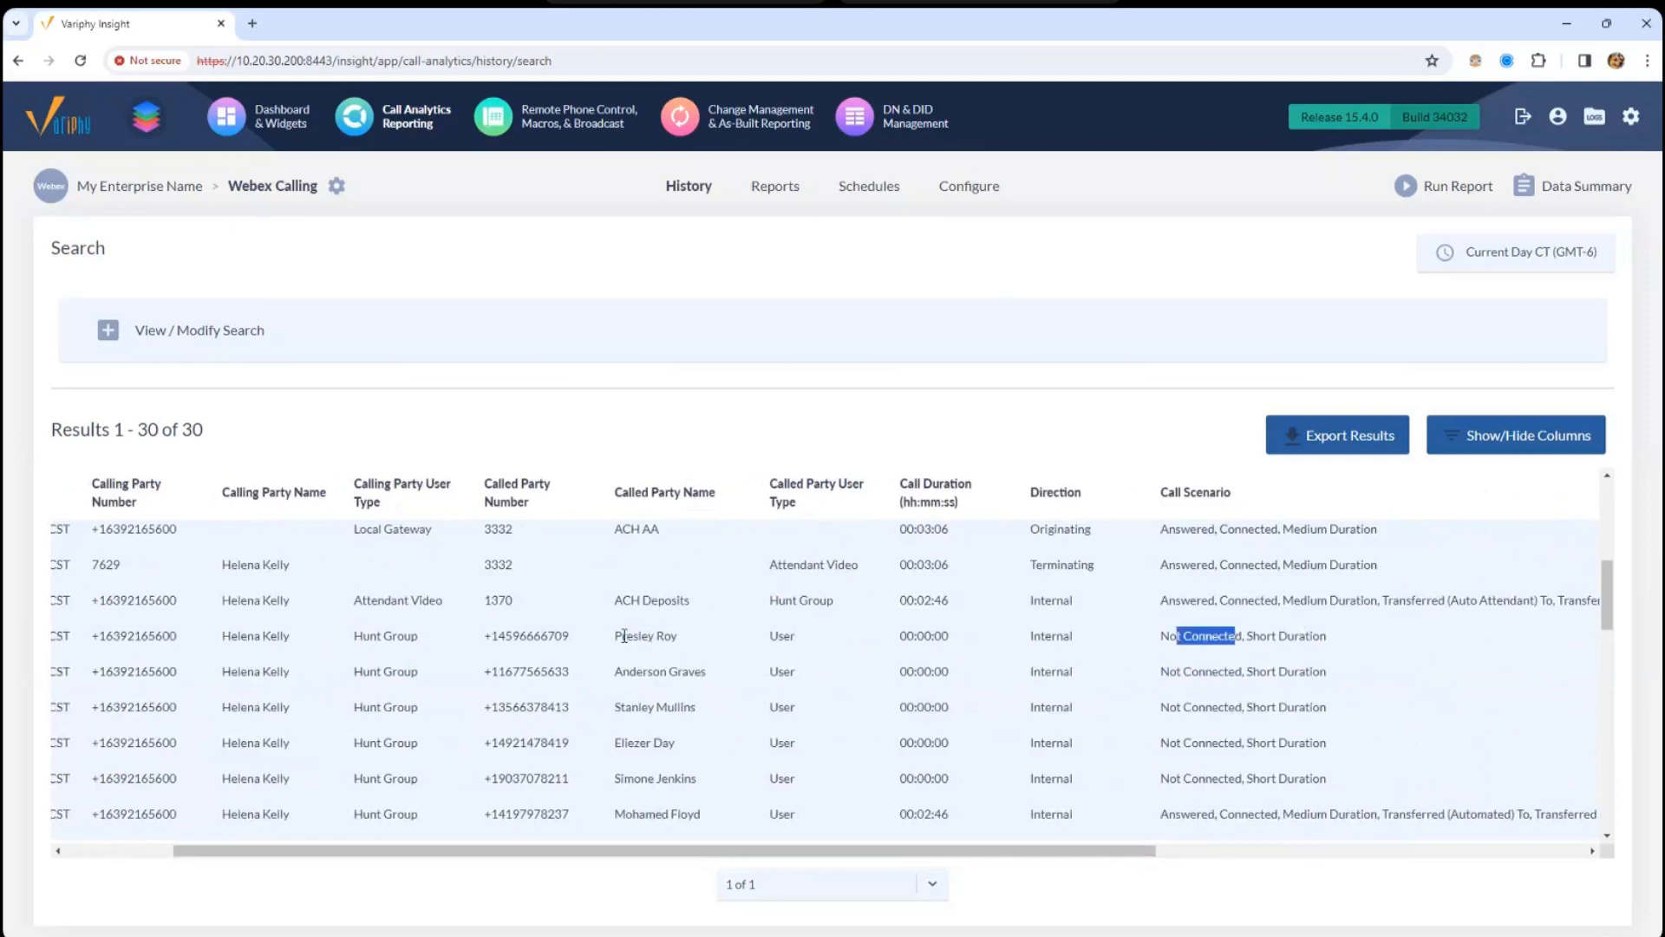
drag(621, 636, 704, 790)
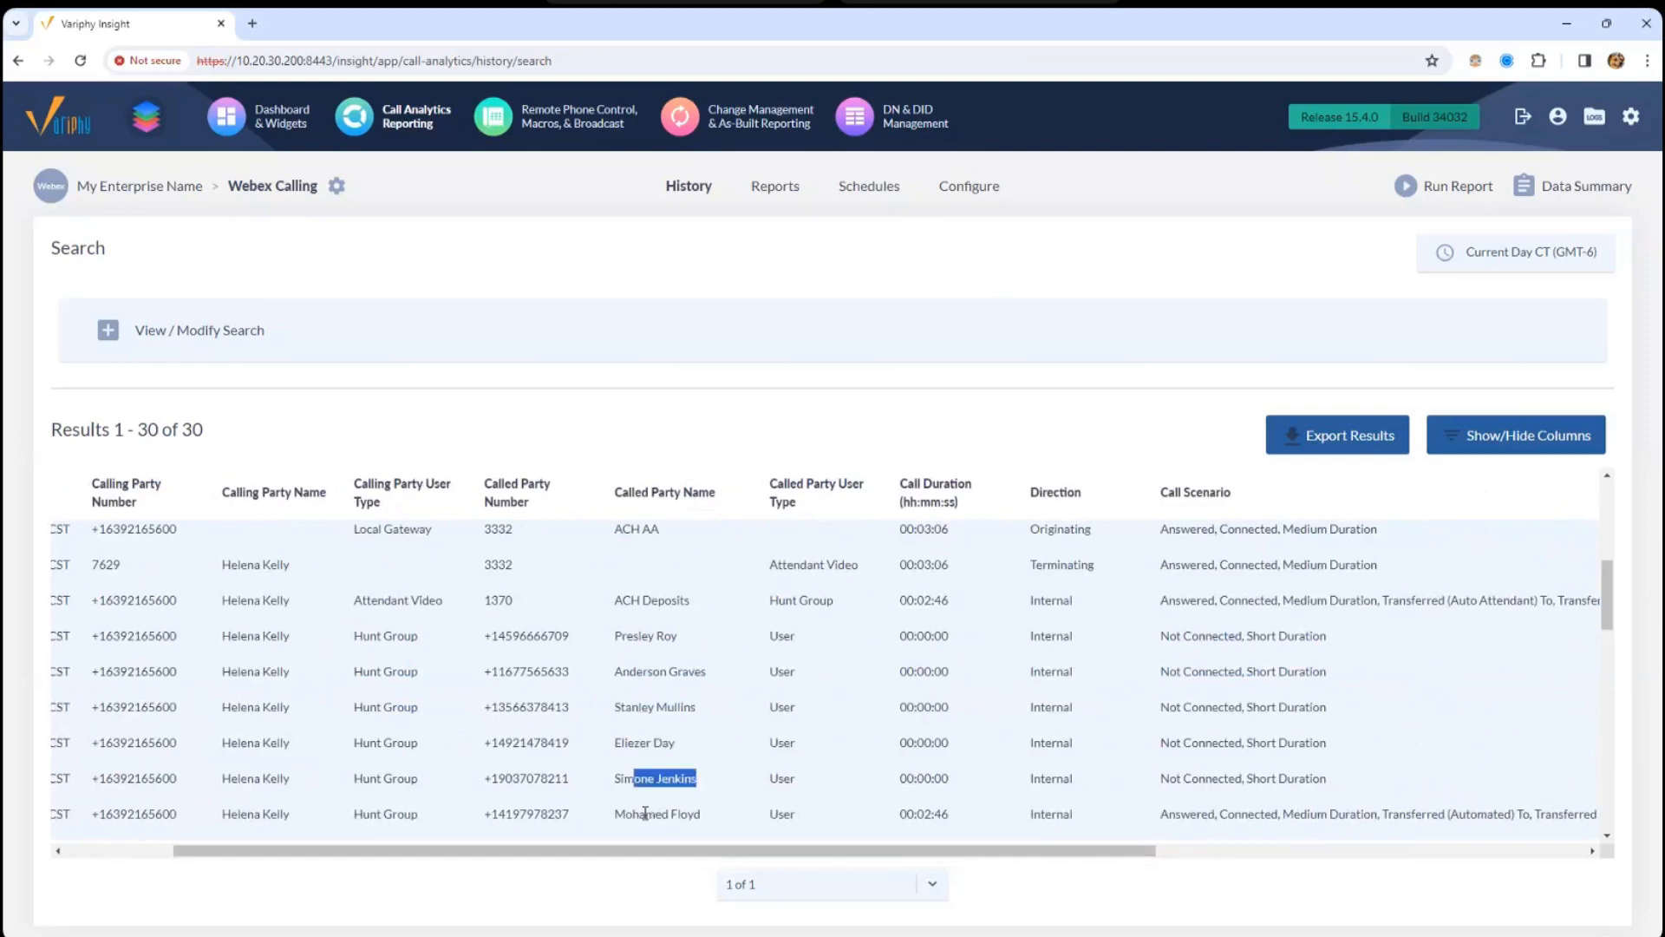
drag(615, 816, 691, 826)
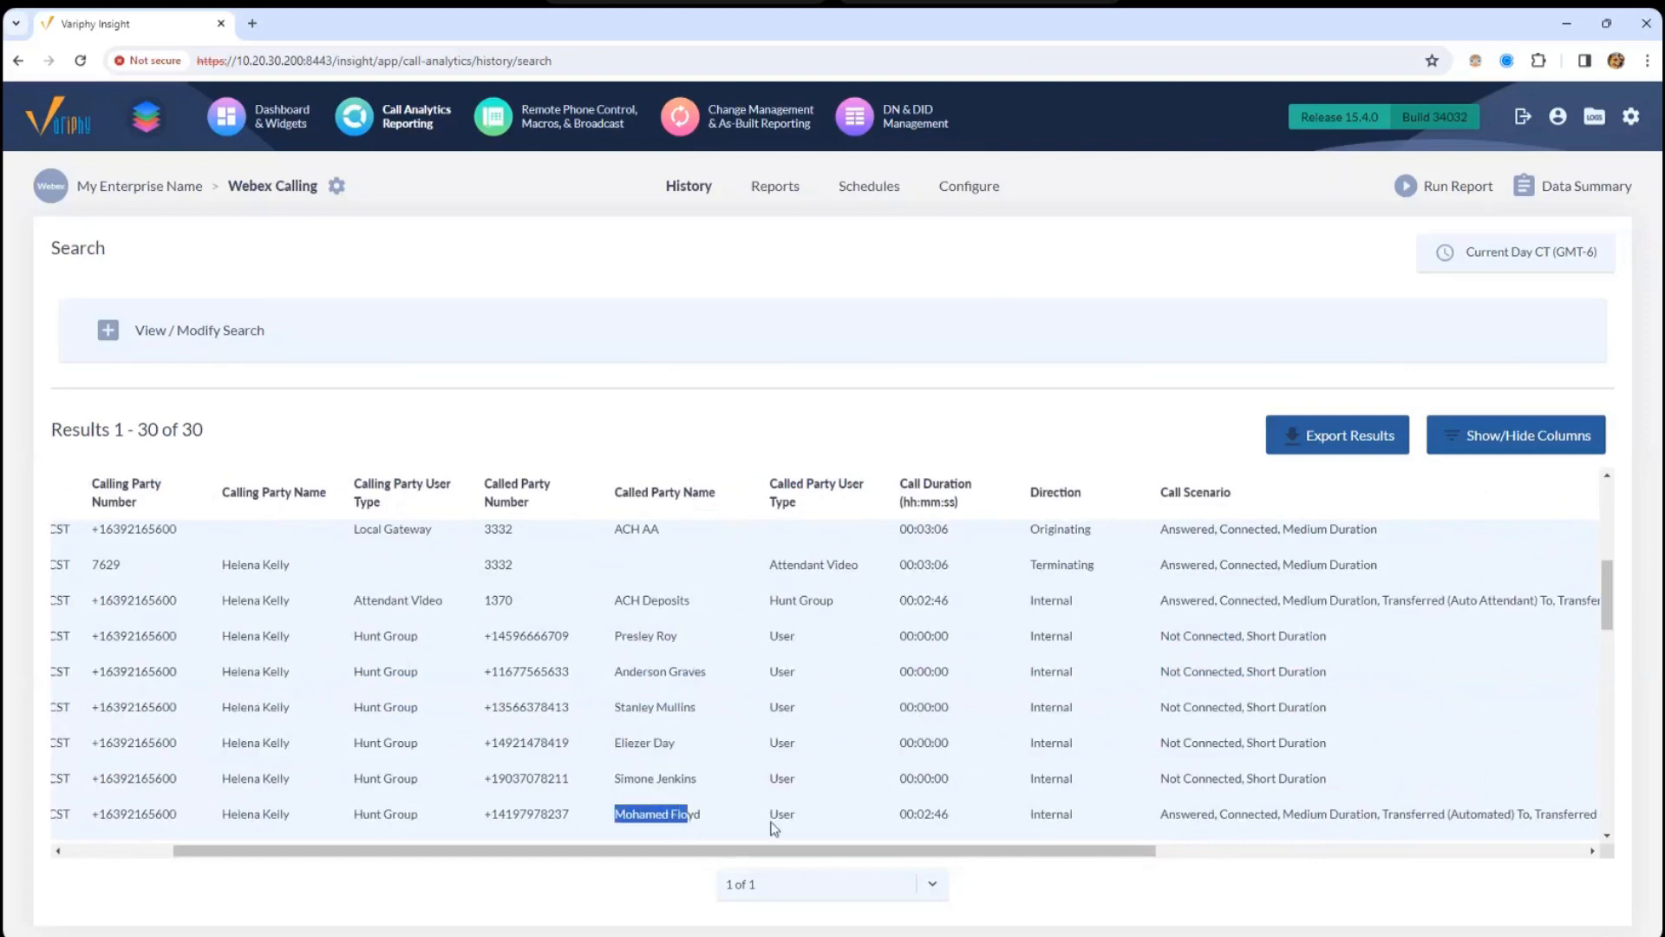
drag(901, 814, 1349, 863)
drag(1181, 492, 1572, 493)
double_click(1450, 602)
drag(1566, 852, 857, 852)
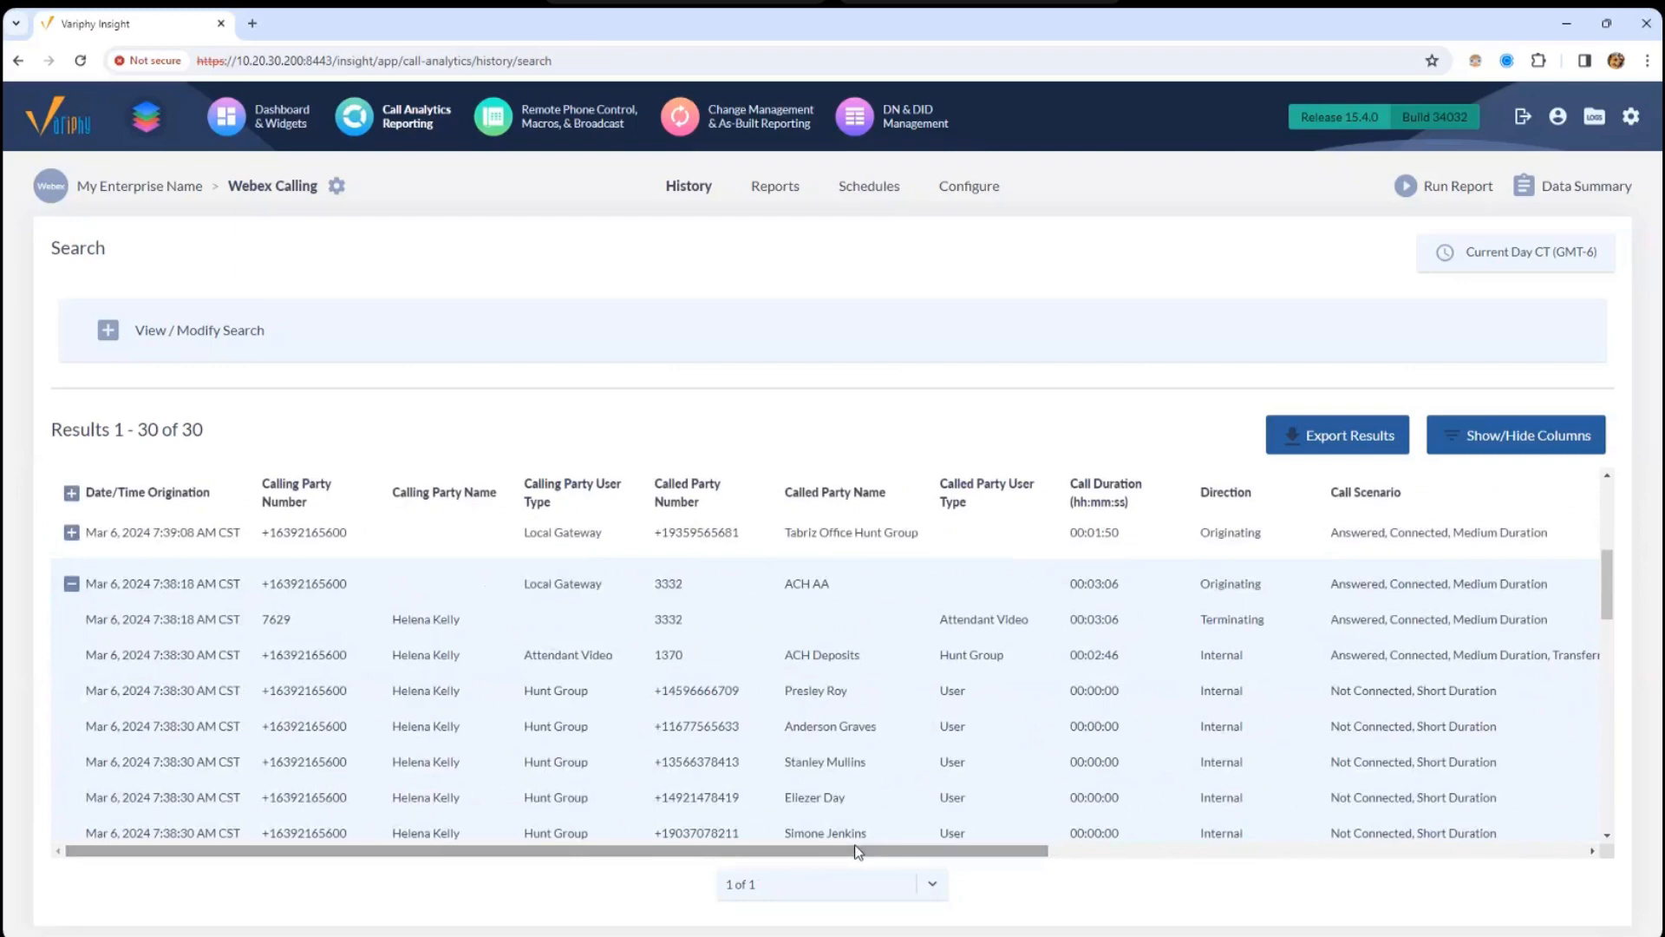
- Search the Reports list for 'template' to show only the TEMPLATE reports
click(772, 186)
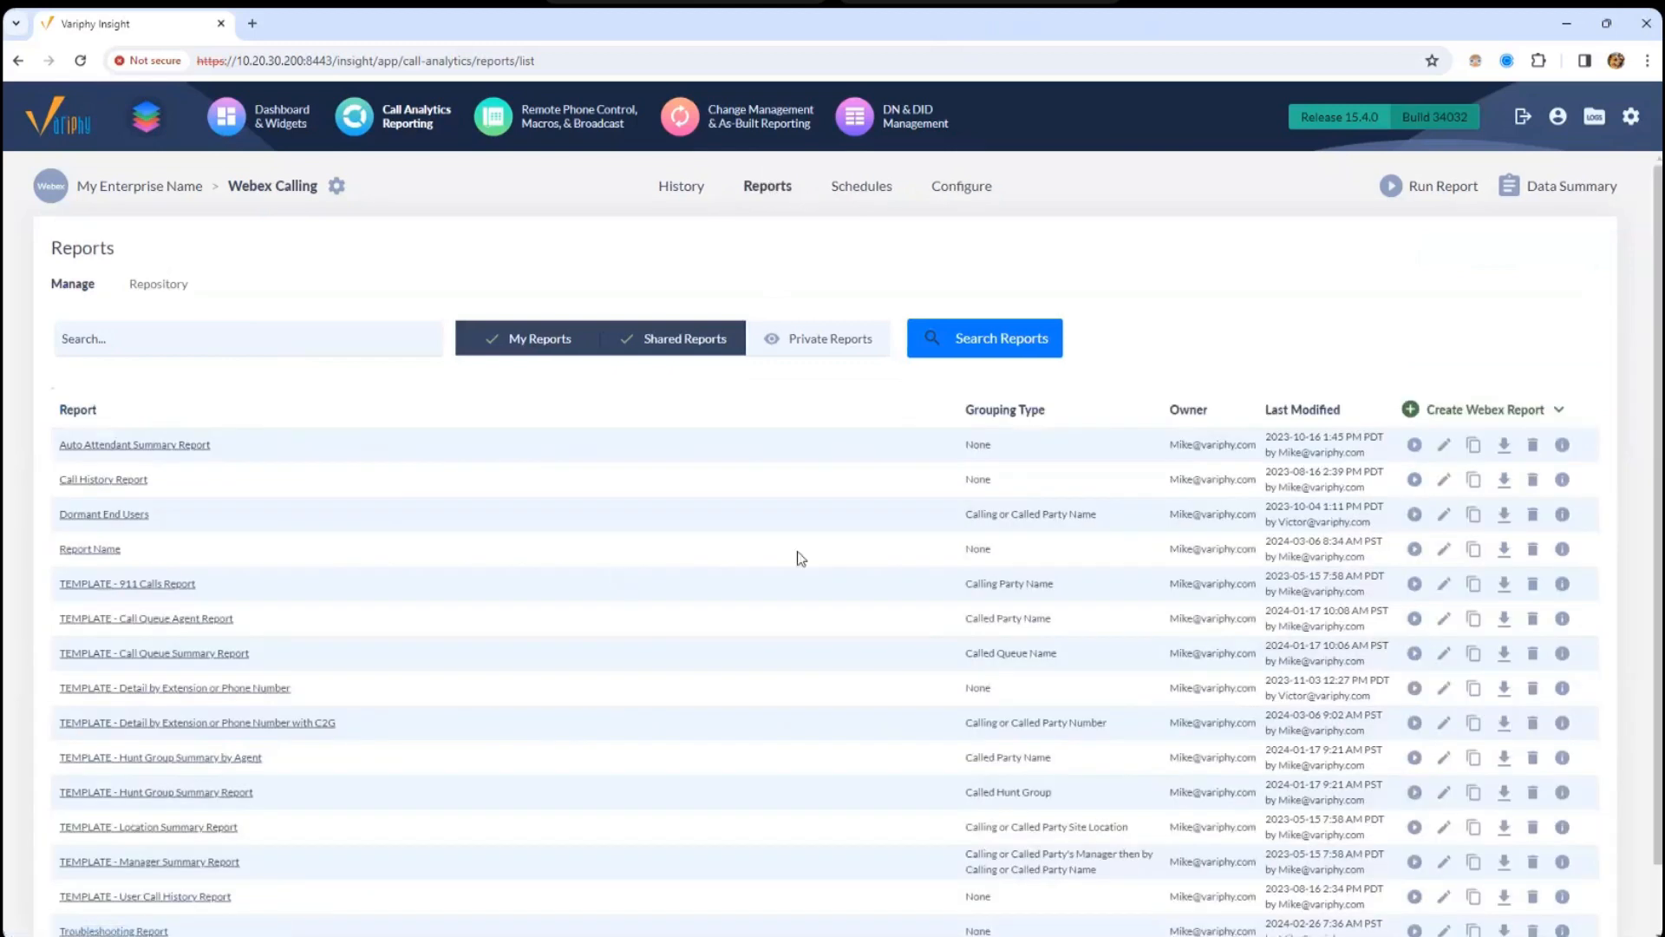
click(220, 349)
text(template)
click(1039, 356)
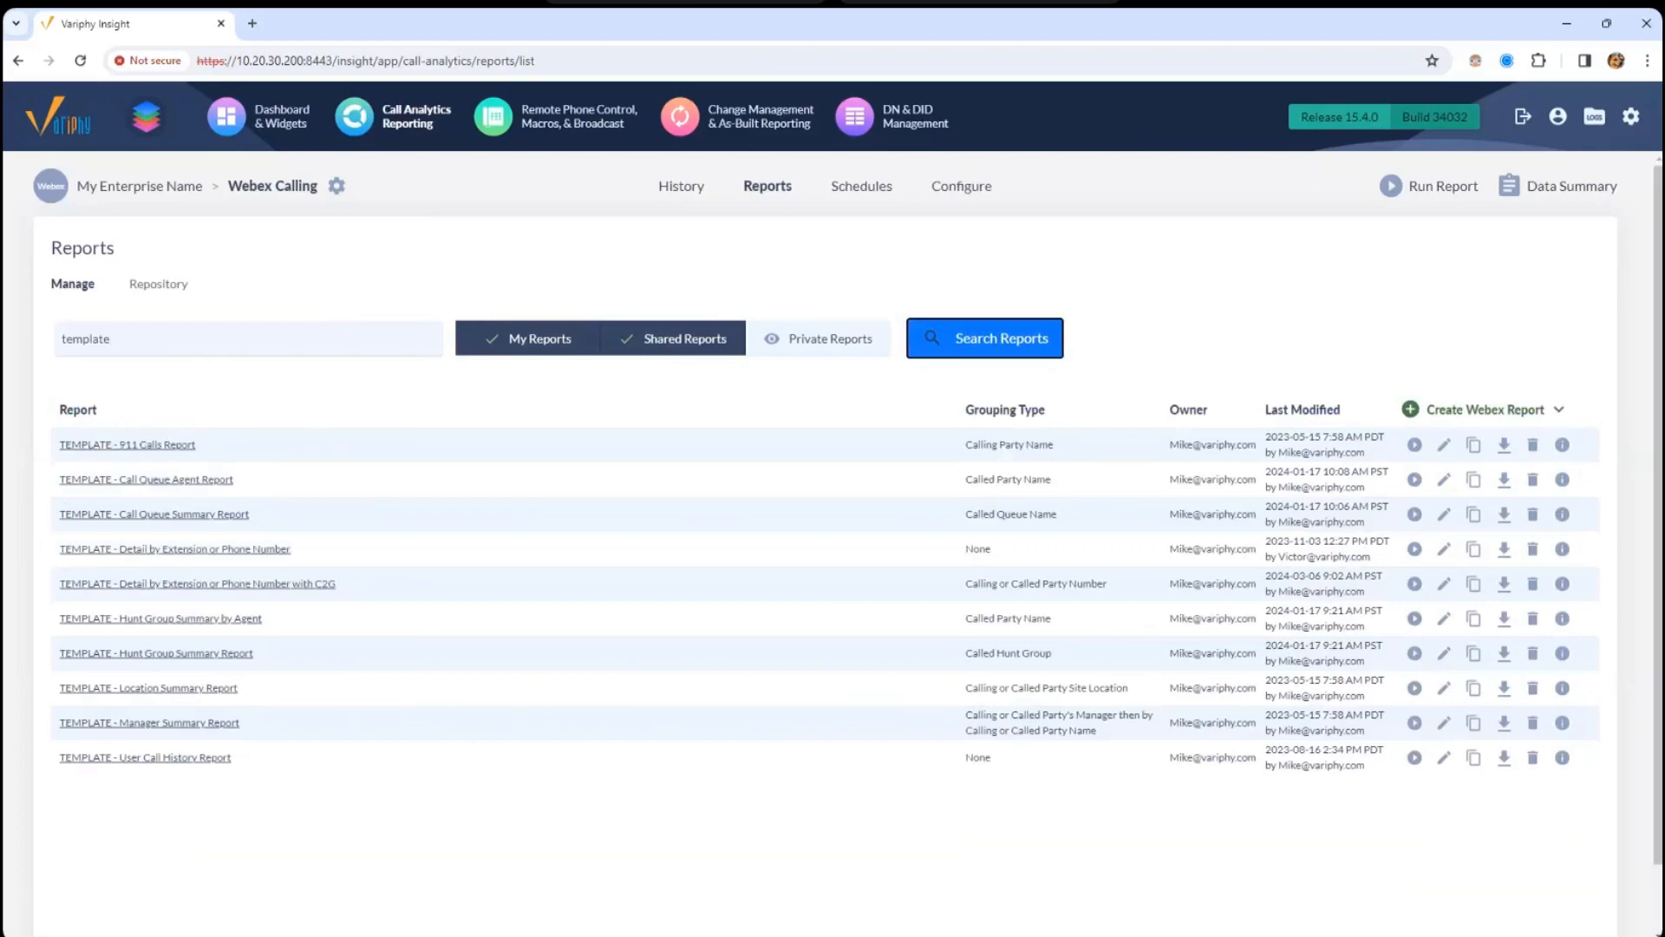
drag(0, 133, 2, 134)
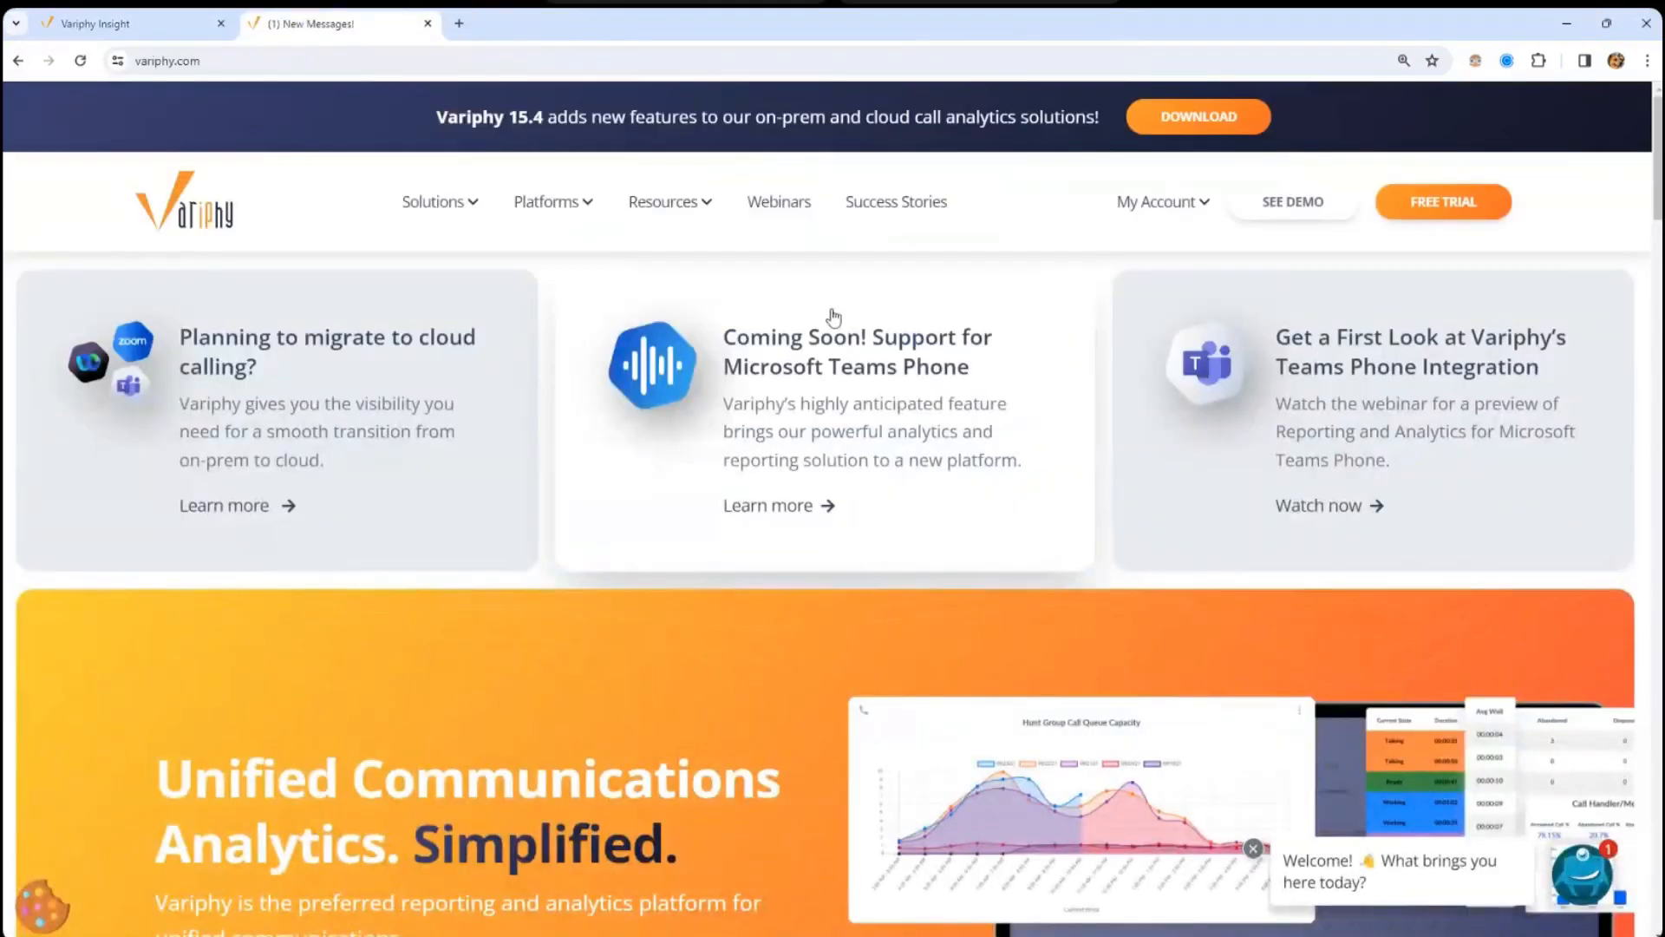
- Go to the Downloads page from Resources > Support Center
mouse_move(694, 208)
mouse_move(717, 278)
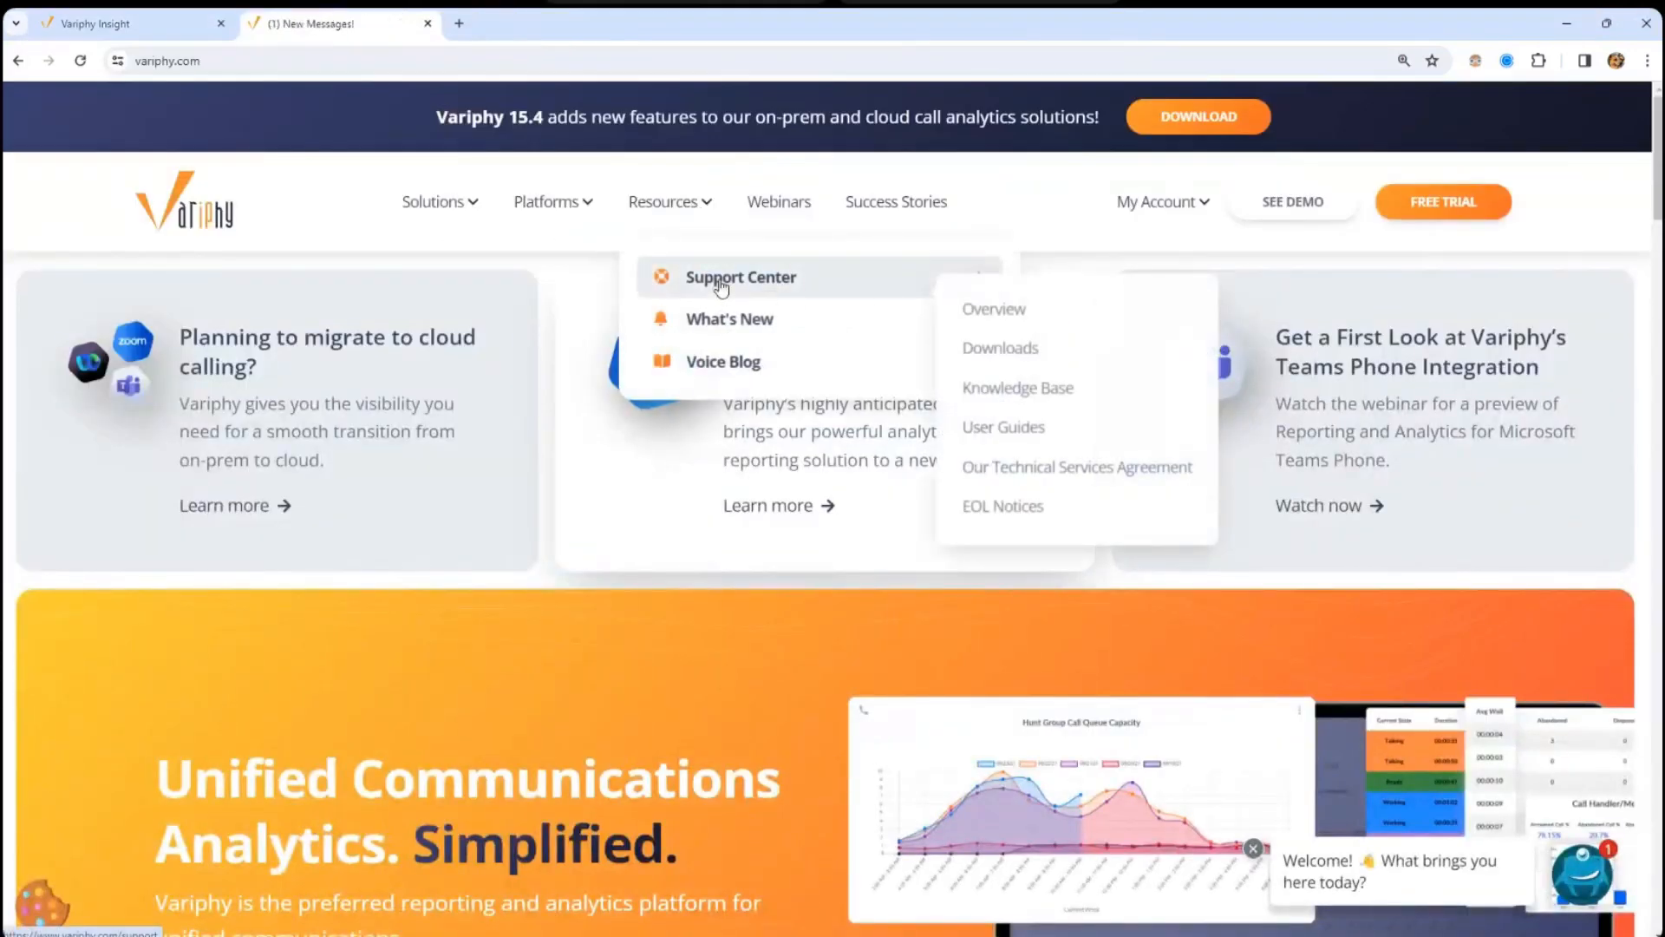
click(991, 352)
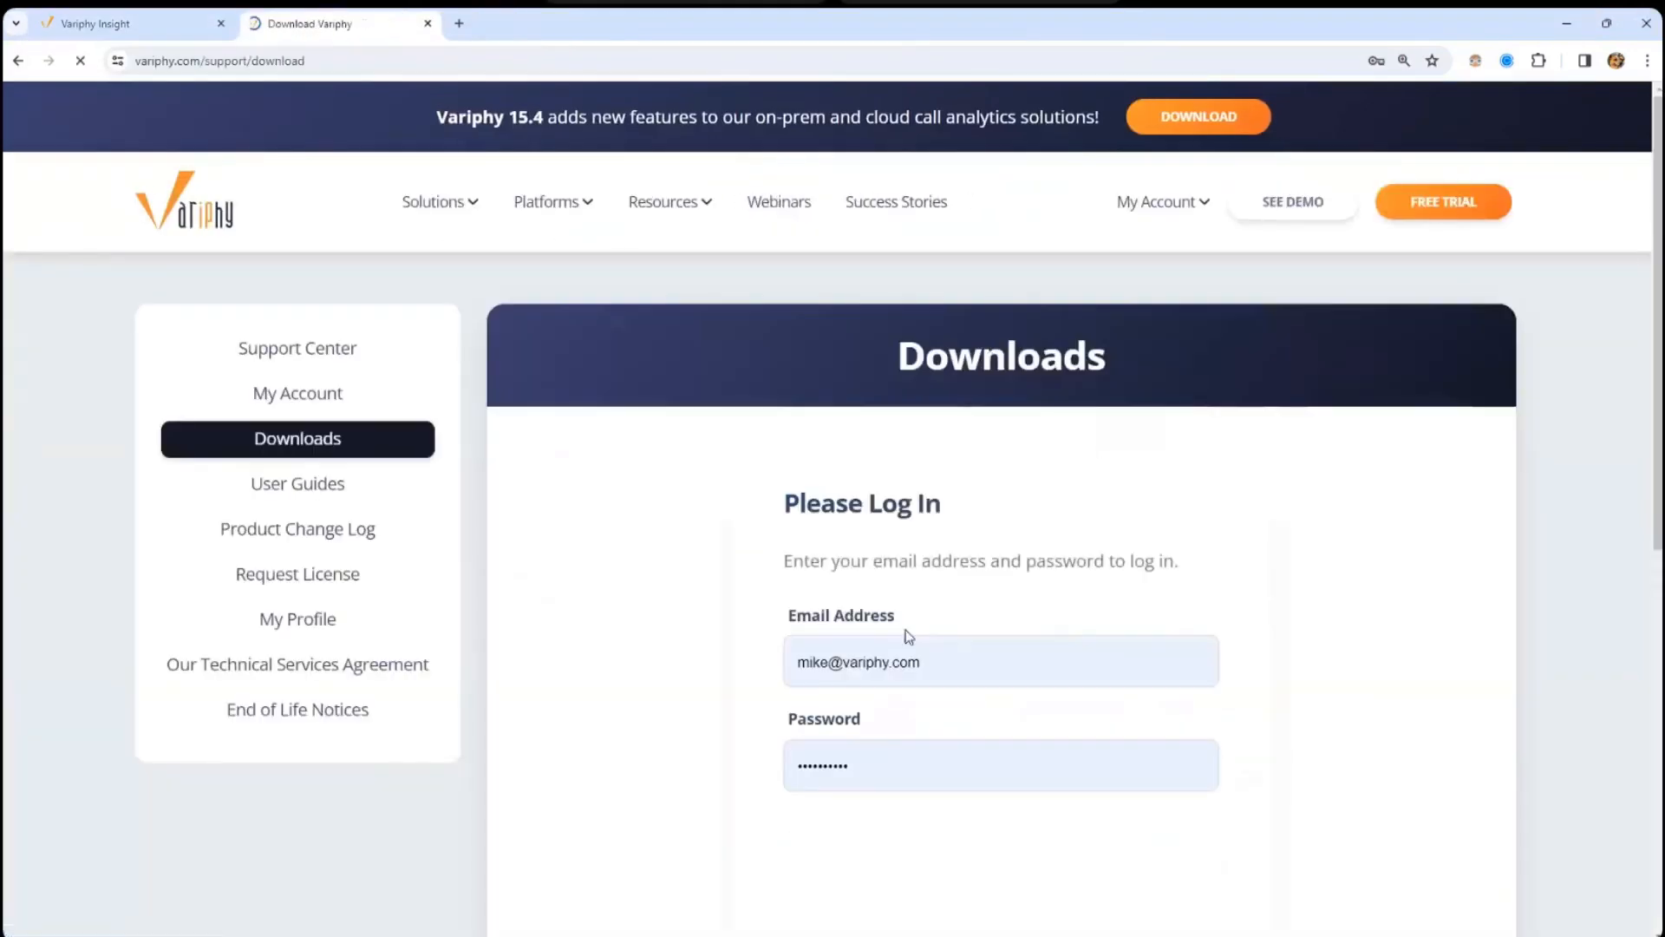
scroll(1418, 539, down, 4)
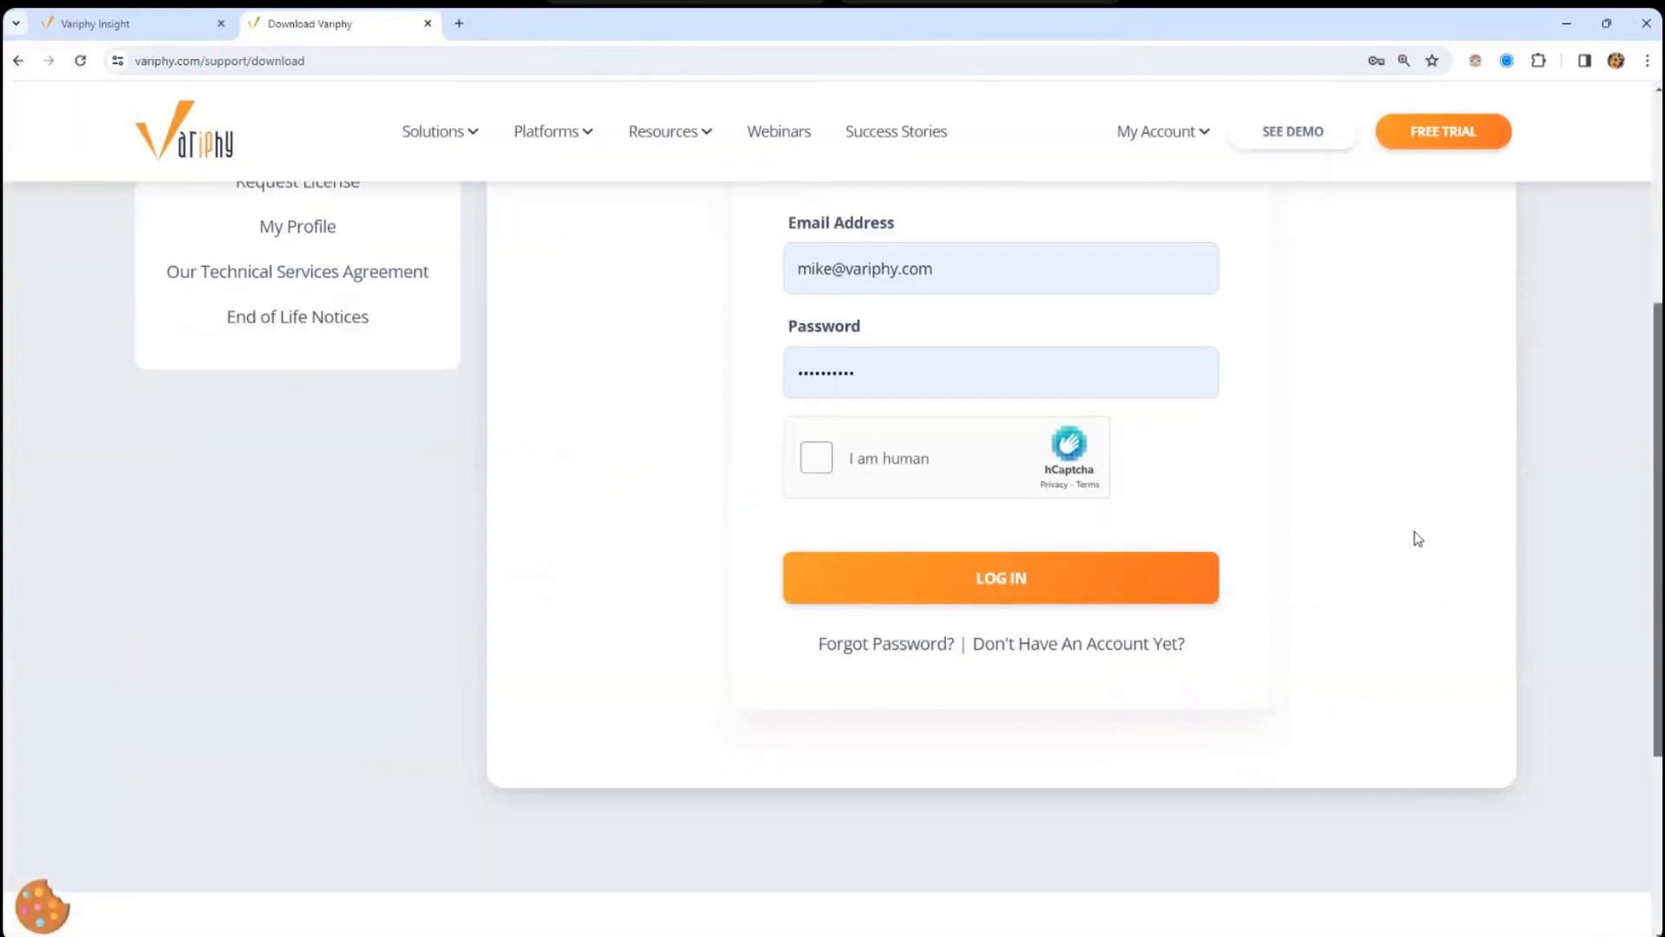
- Pass the hCaptcha spinning-ball image challenge and log in to the support site
click(816, 455)
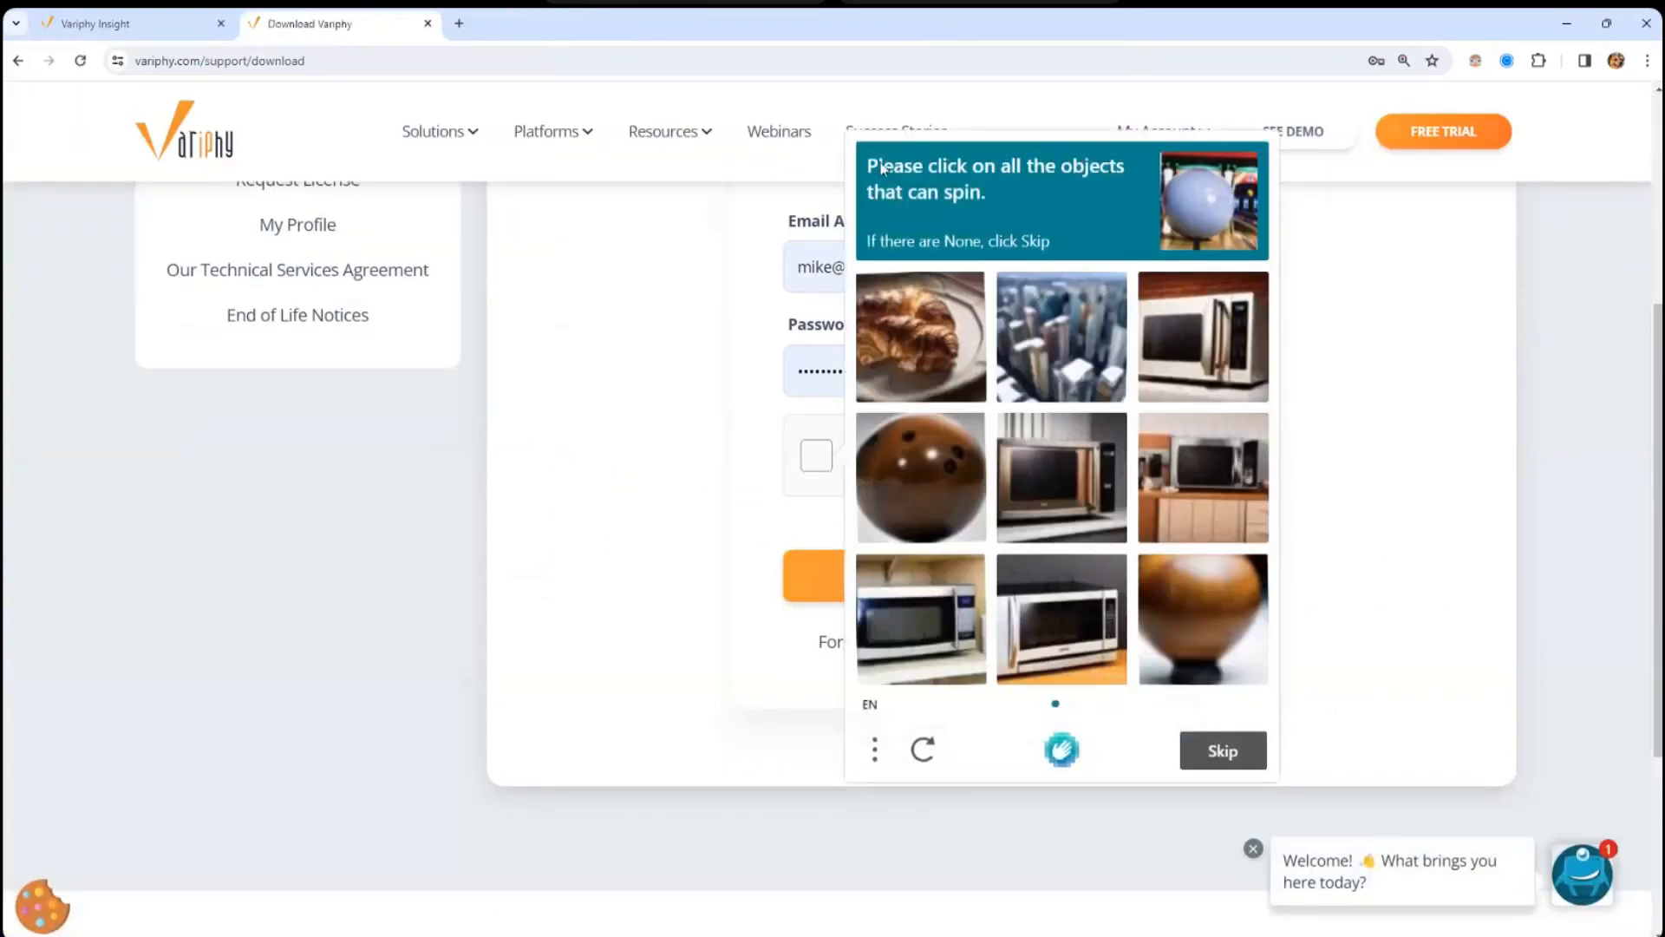
click(927, 482)
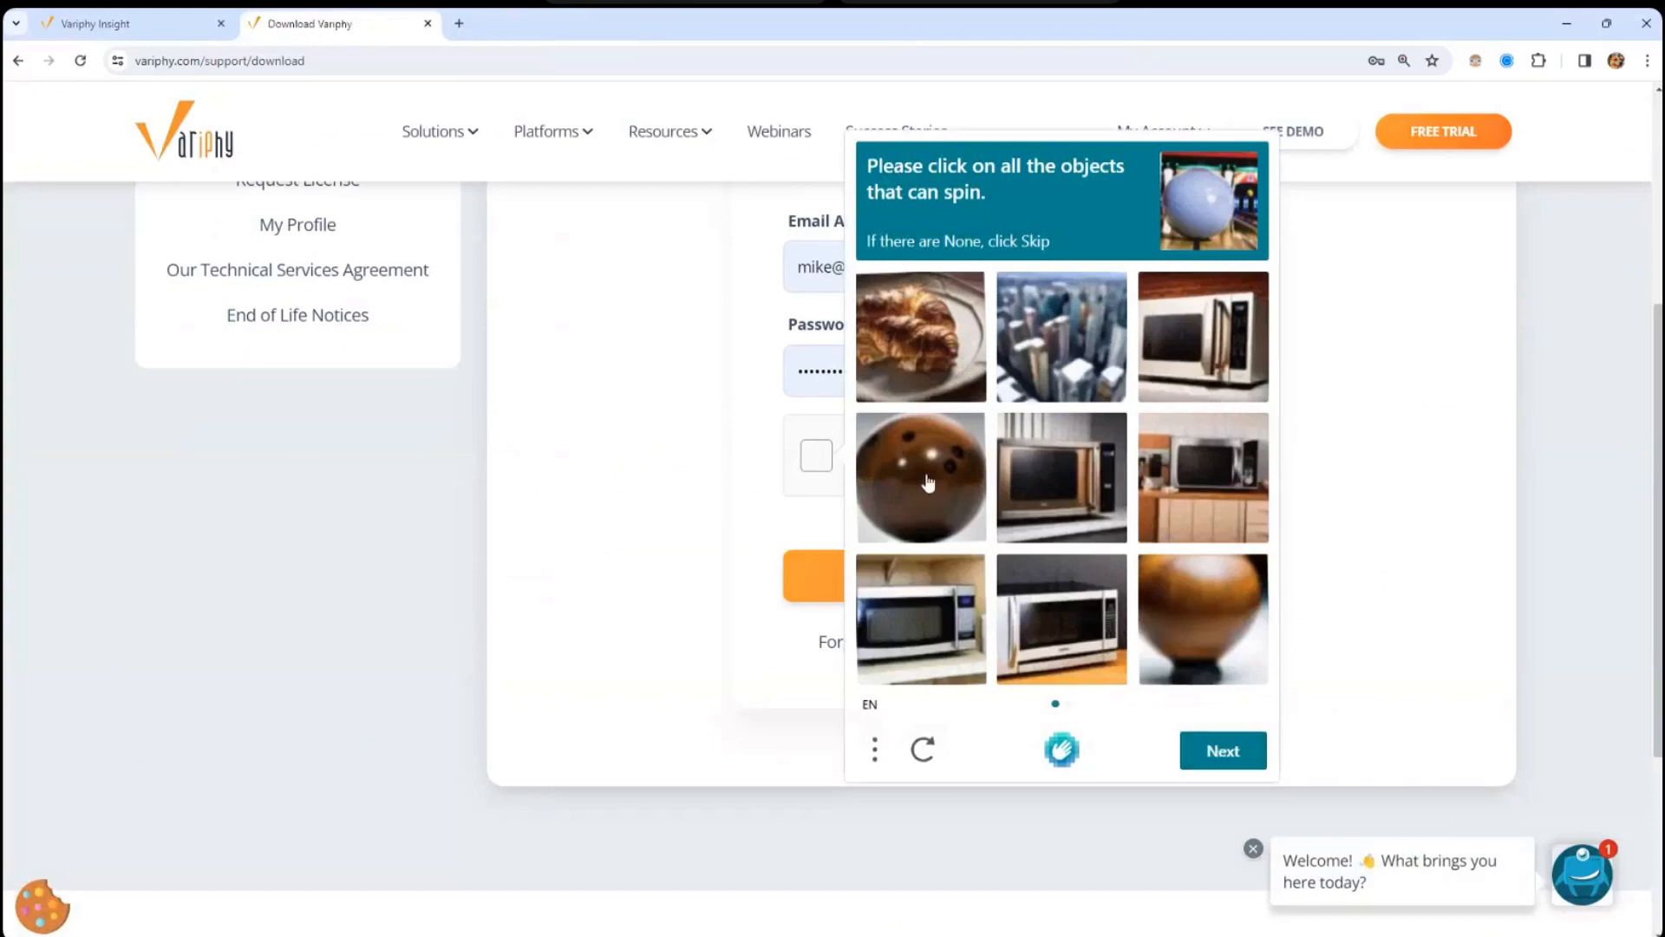
click(1165, 628)
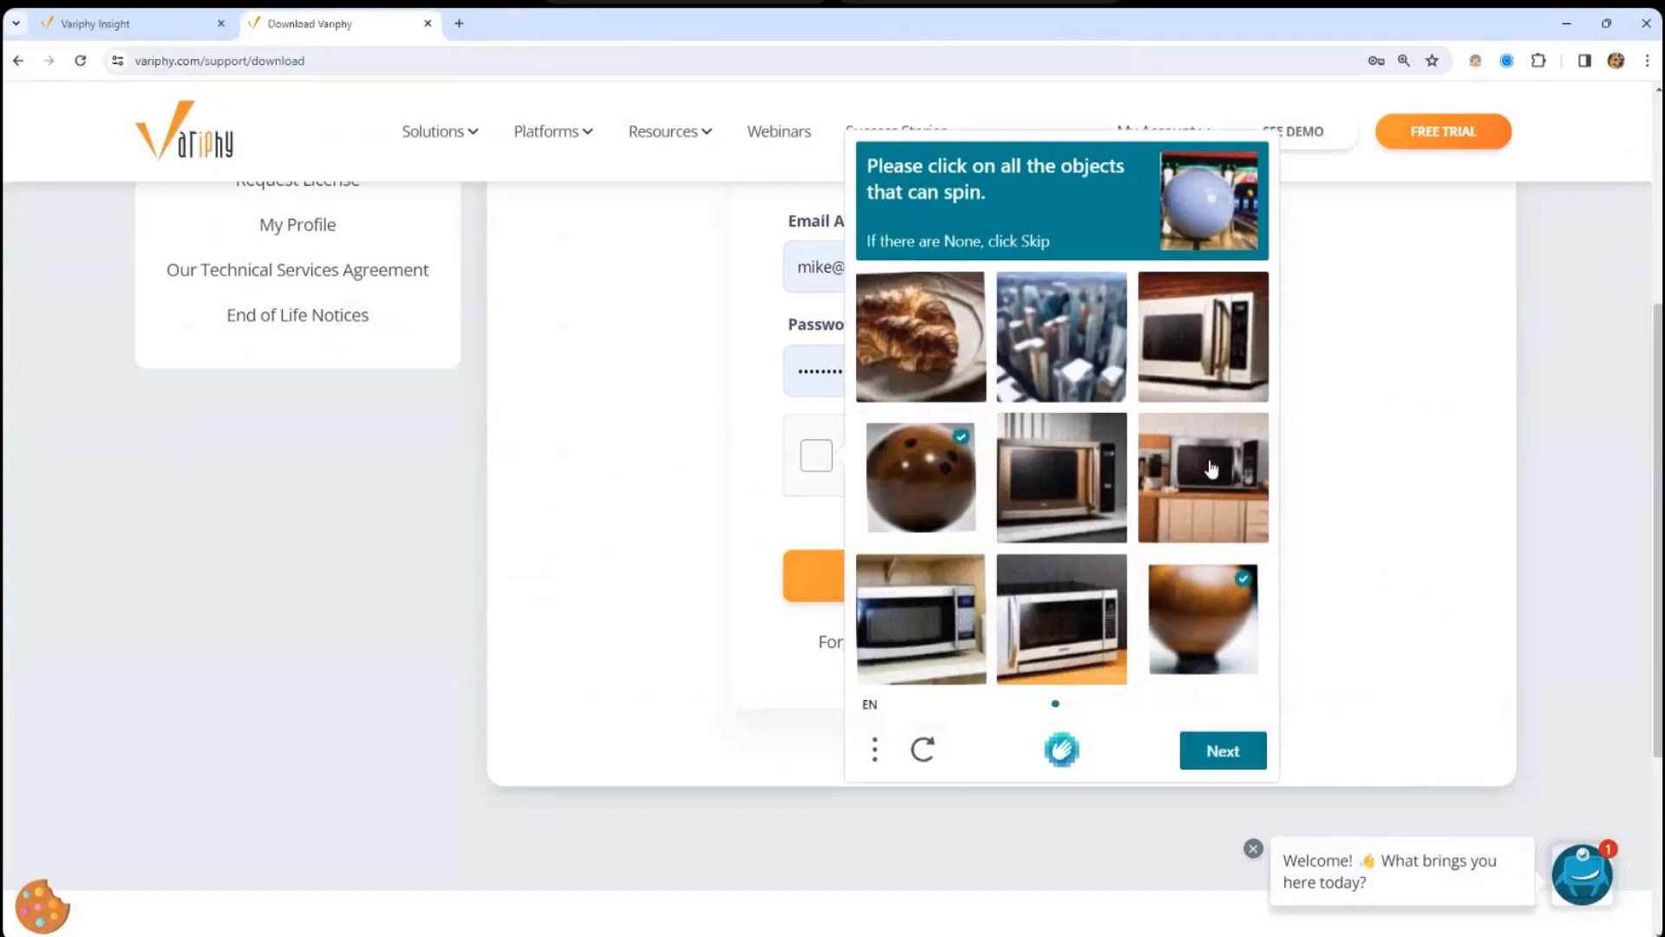
click(1234, 753)
click(938, 323)
click(933, 441)
click(1076, 481)
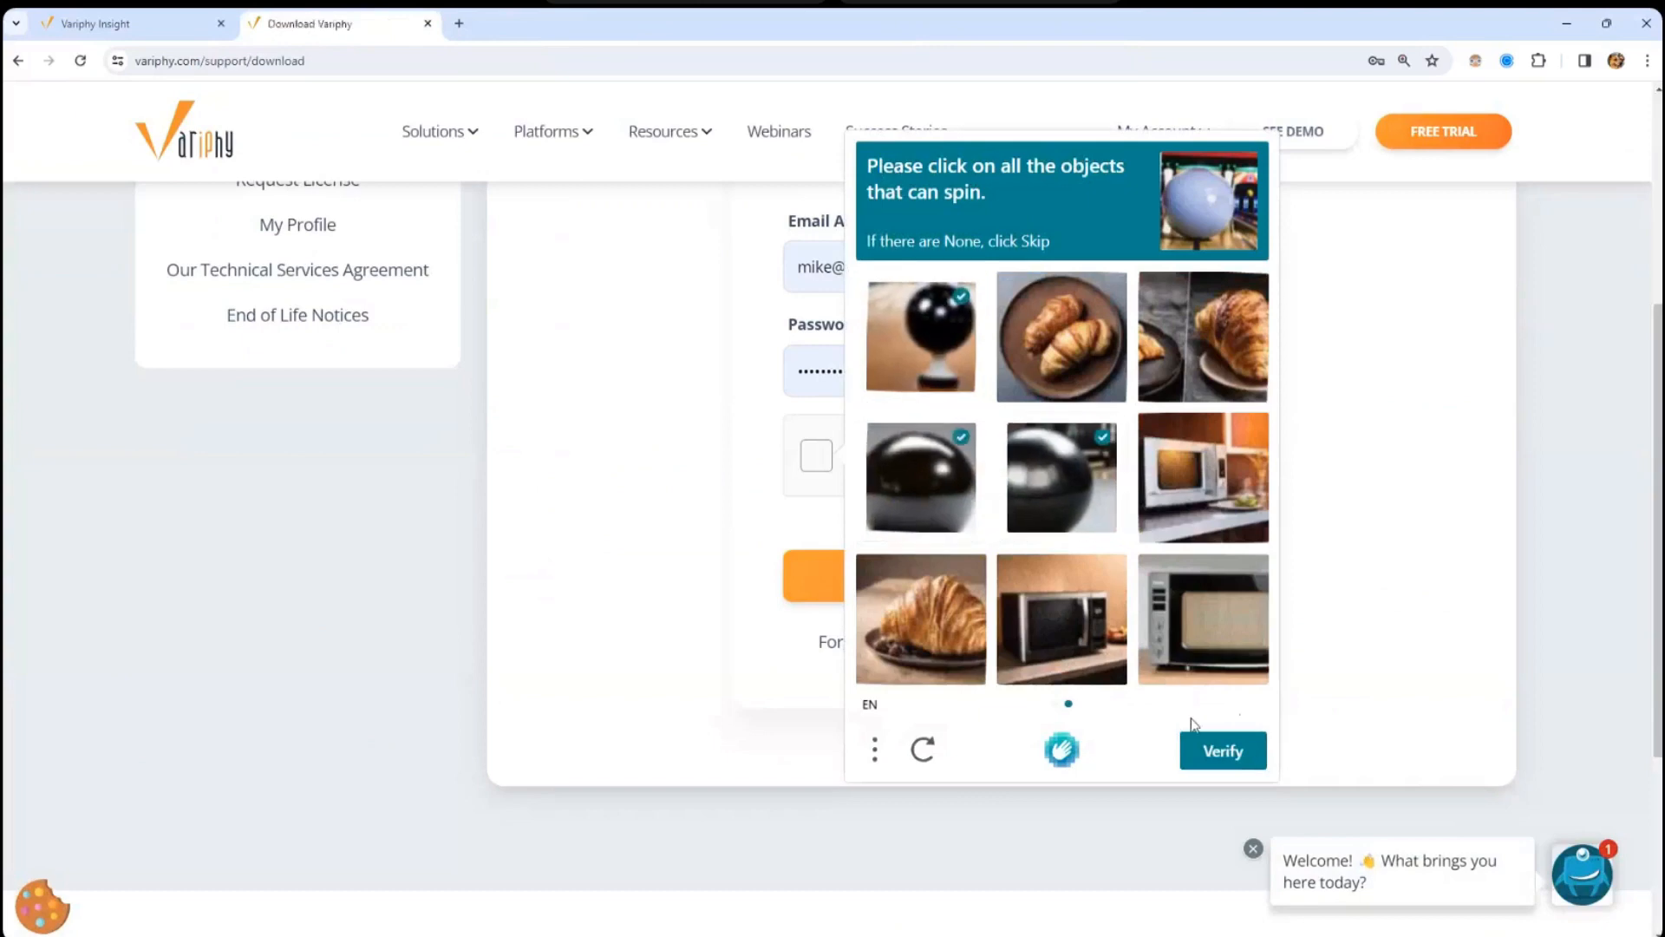
click(1213, 757)
click(1018, 580)
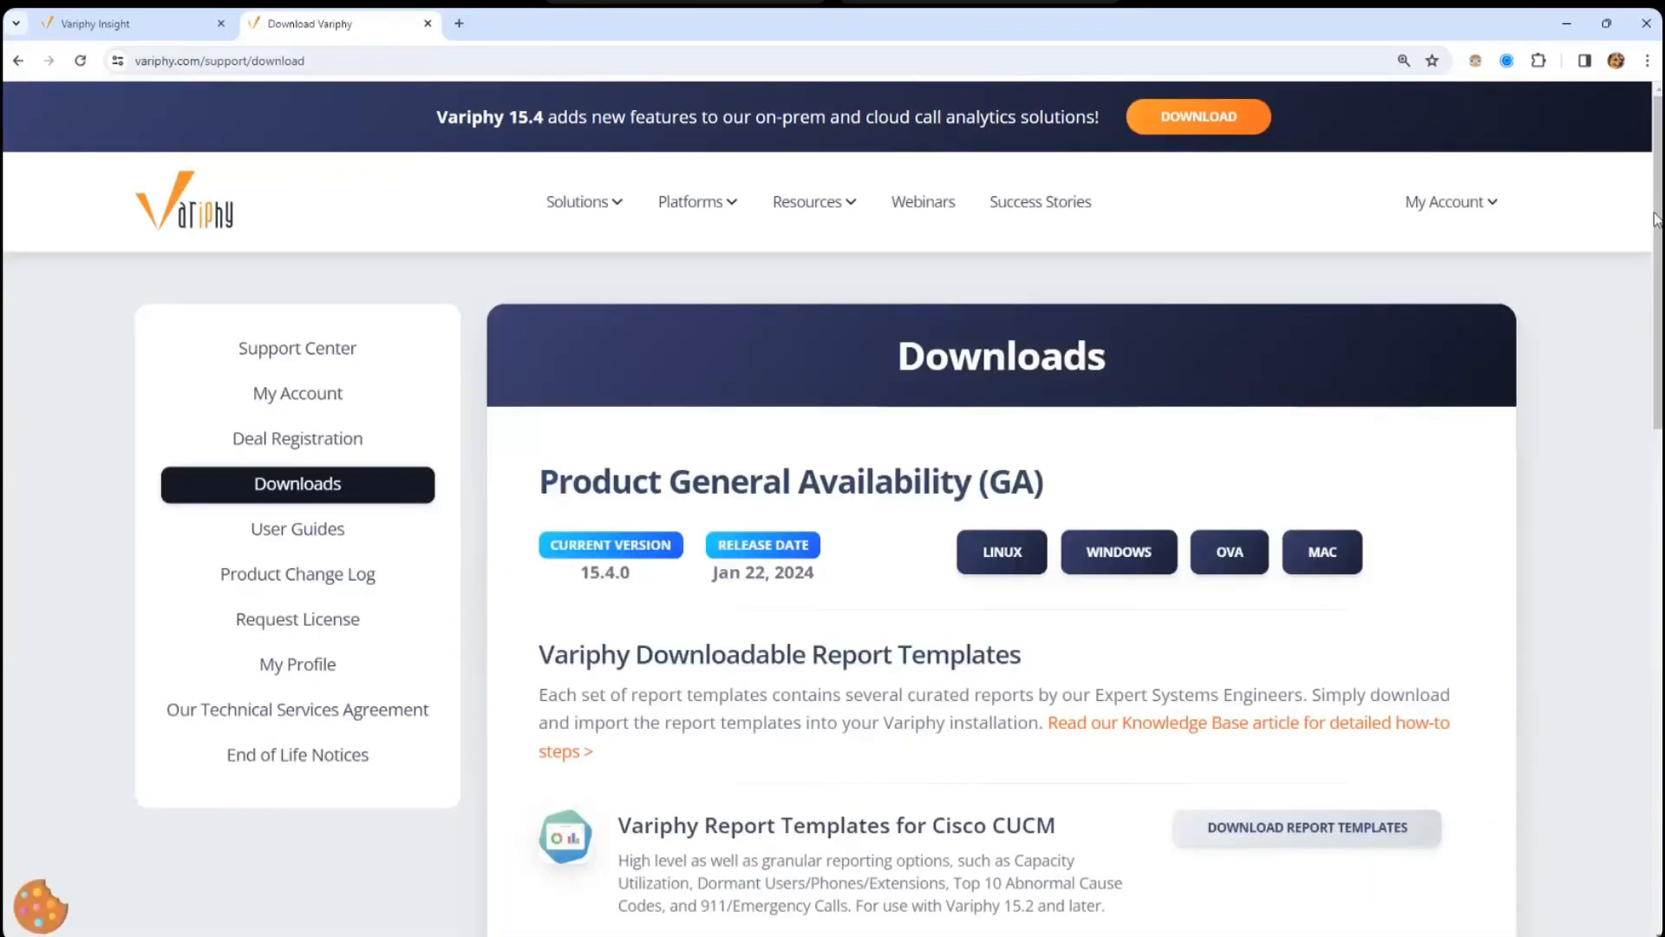
- Download Variphy_Webex_Calling_Report_Templates.zip from the Webex Calling section and show it in its folder
scroll(621, 517, down, 10)
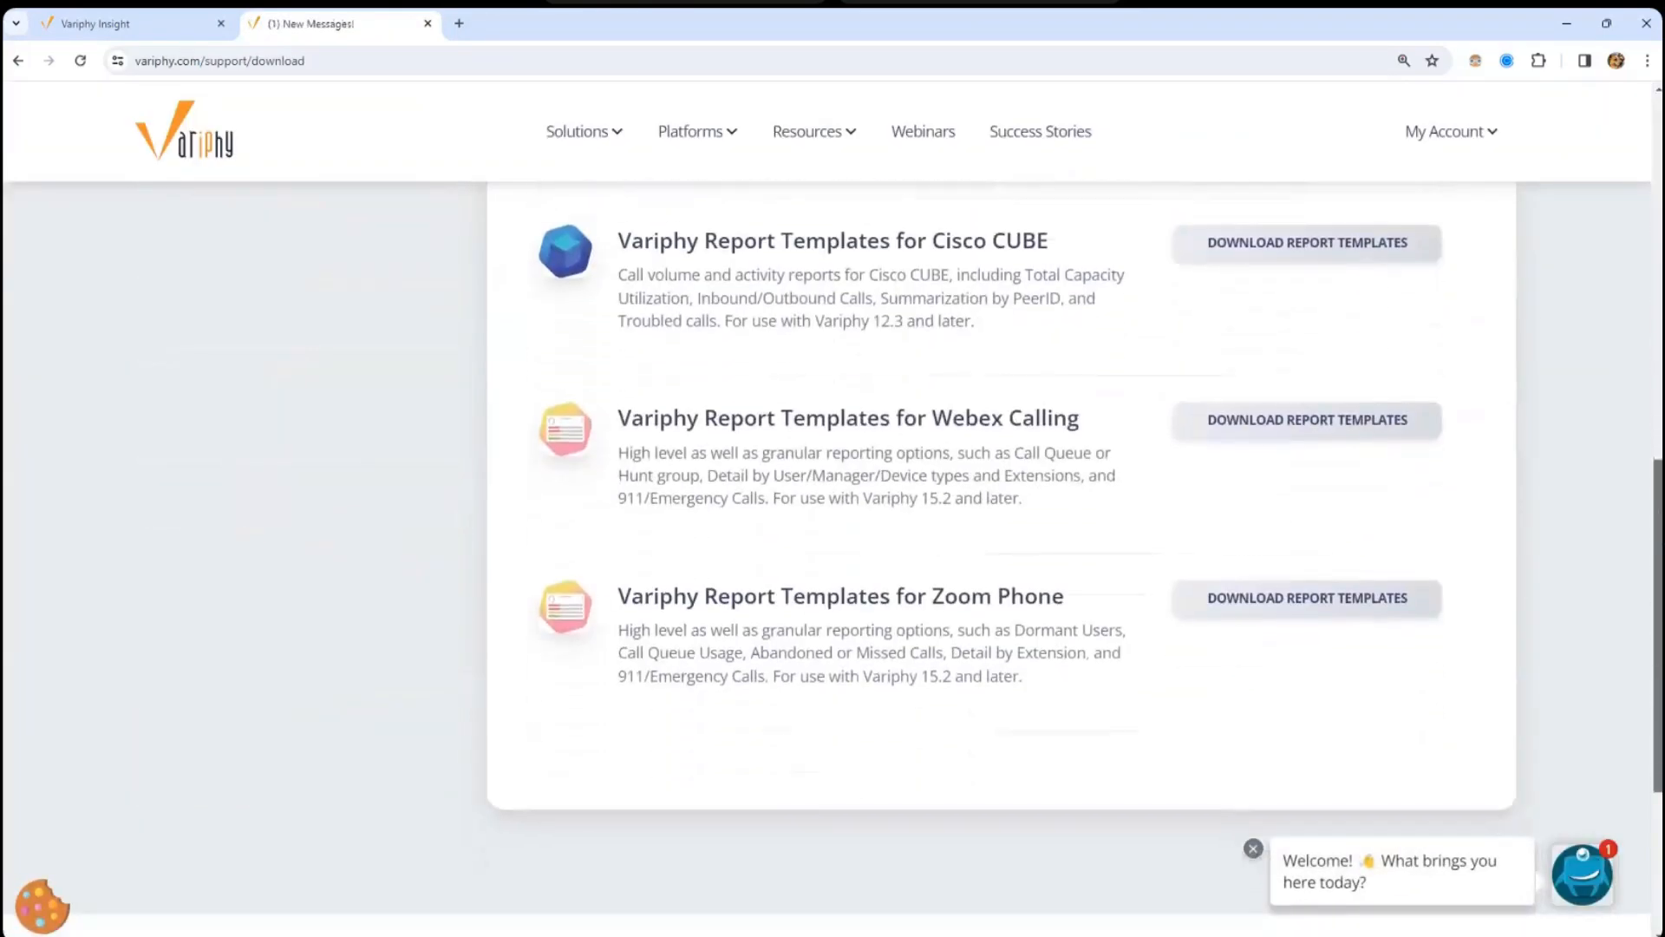
drag(627, 420, 1085, 420)
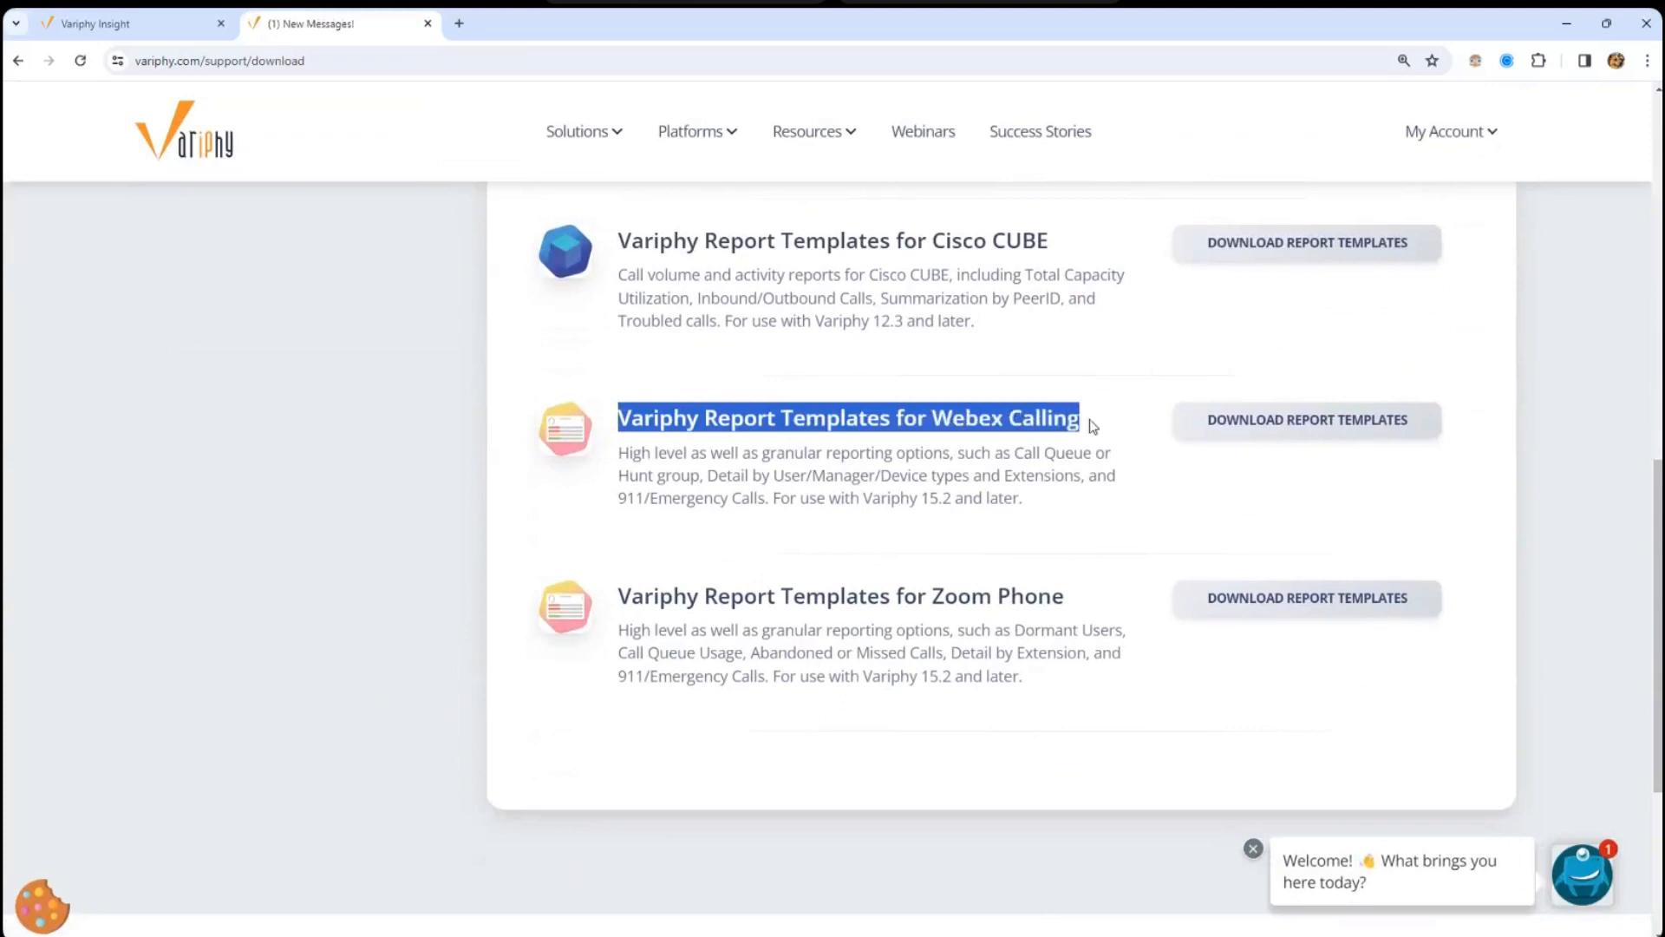
click(1309, 432)
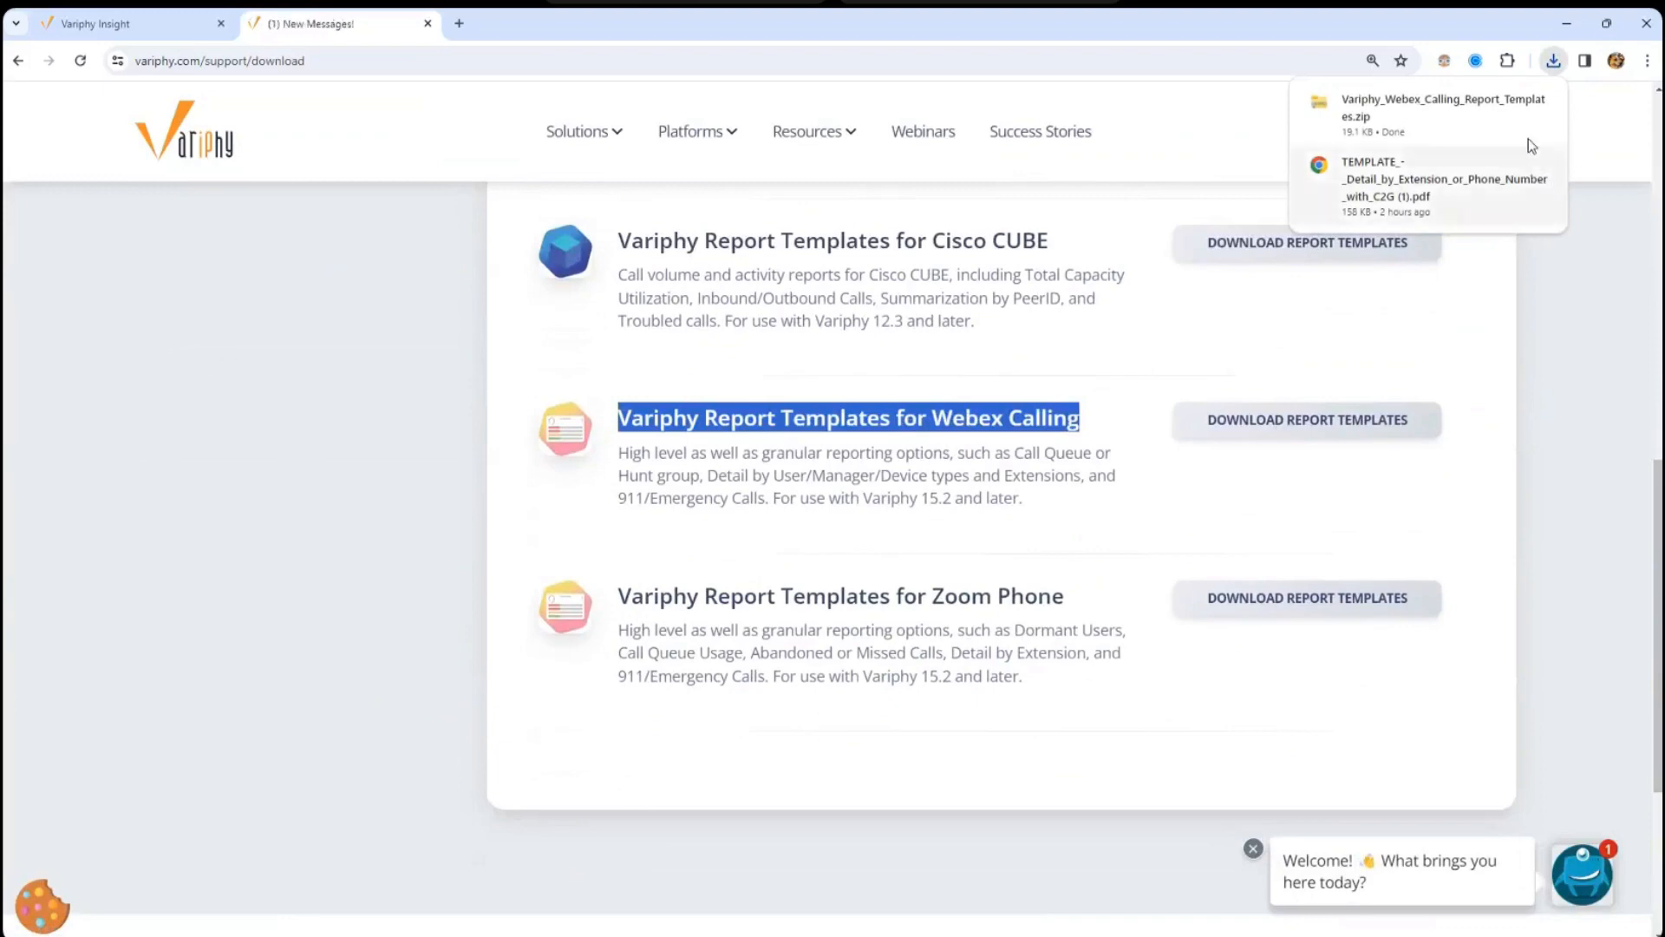
click(1507, 102)
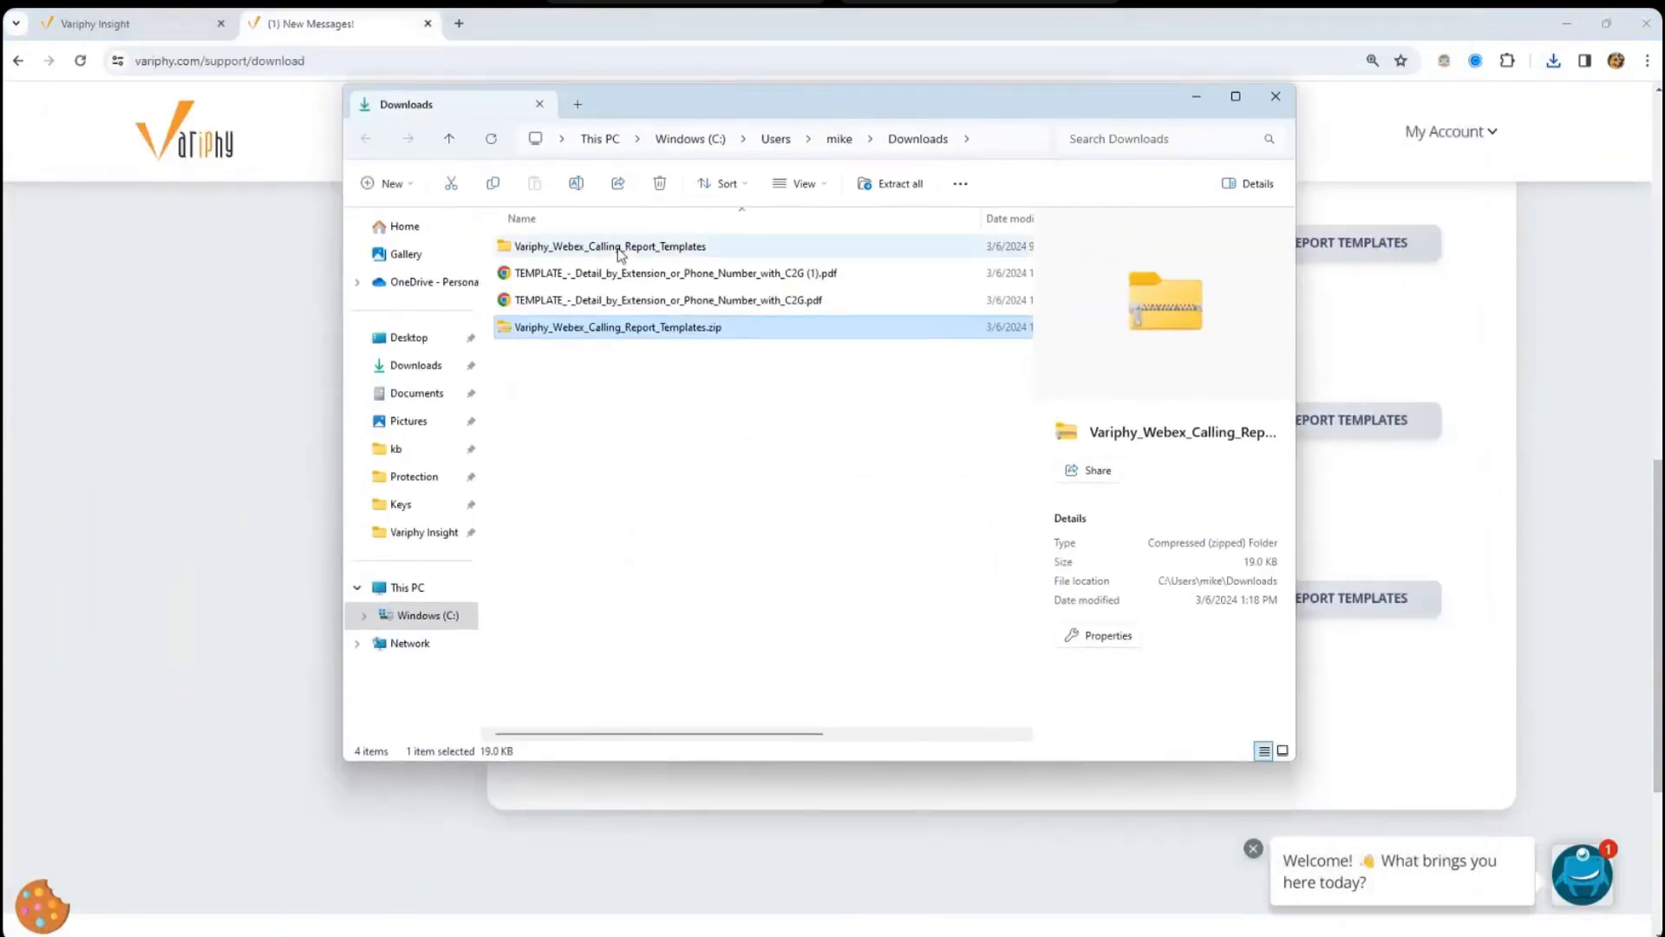
- Permanently delete the previously extracted templates folder
click(620, 248)
key(shift+Delete)
key(Return)
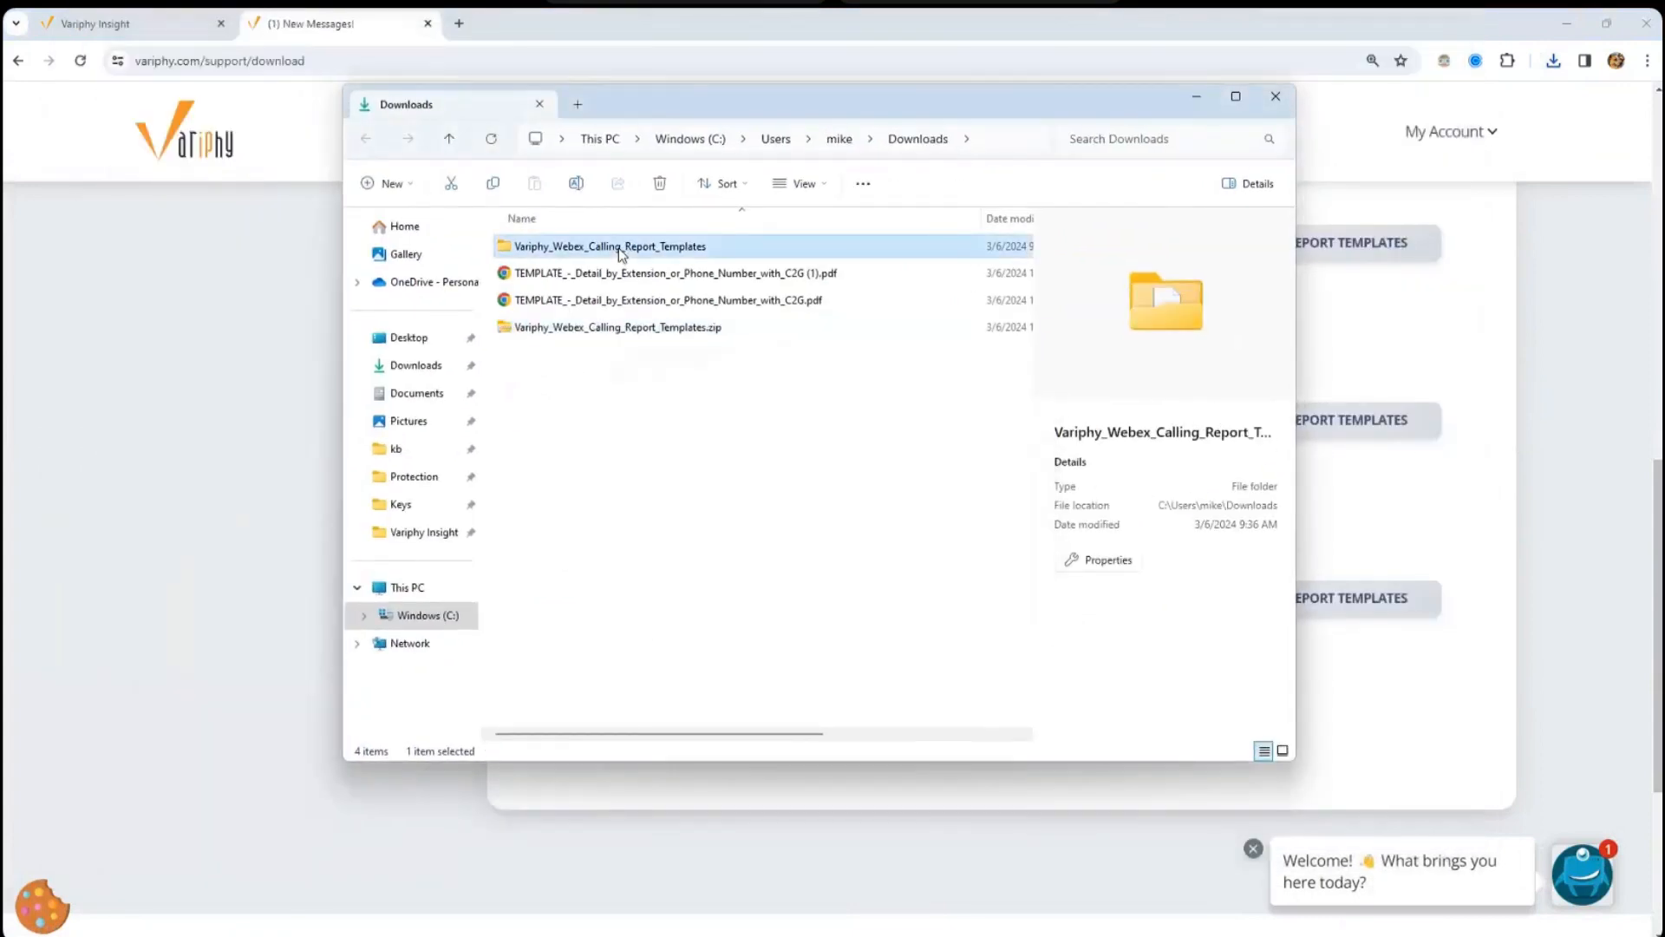
- Extract the Webex Calling templates zip into its own folder with 7-Zip
click(614, 303)
right_click(613, 304)
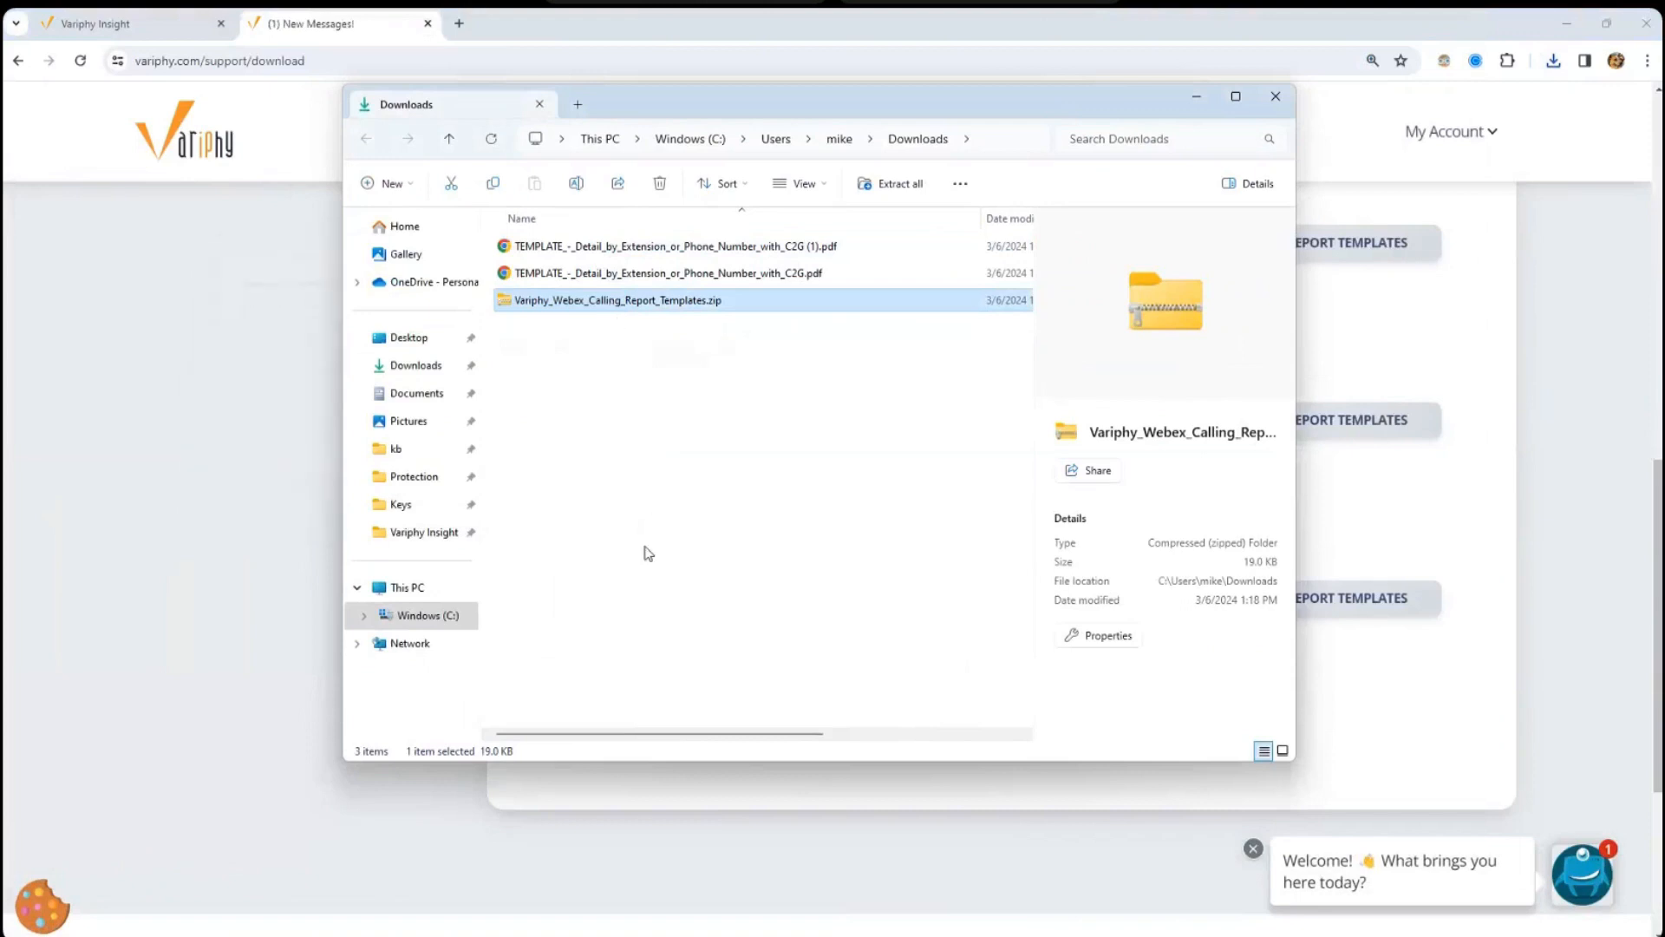
click(694, 764)
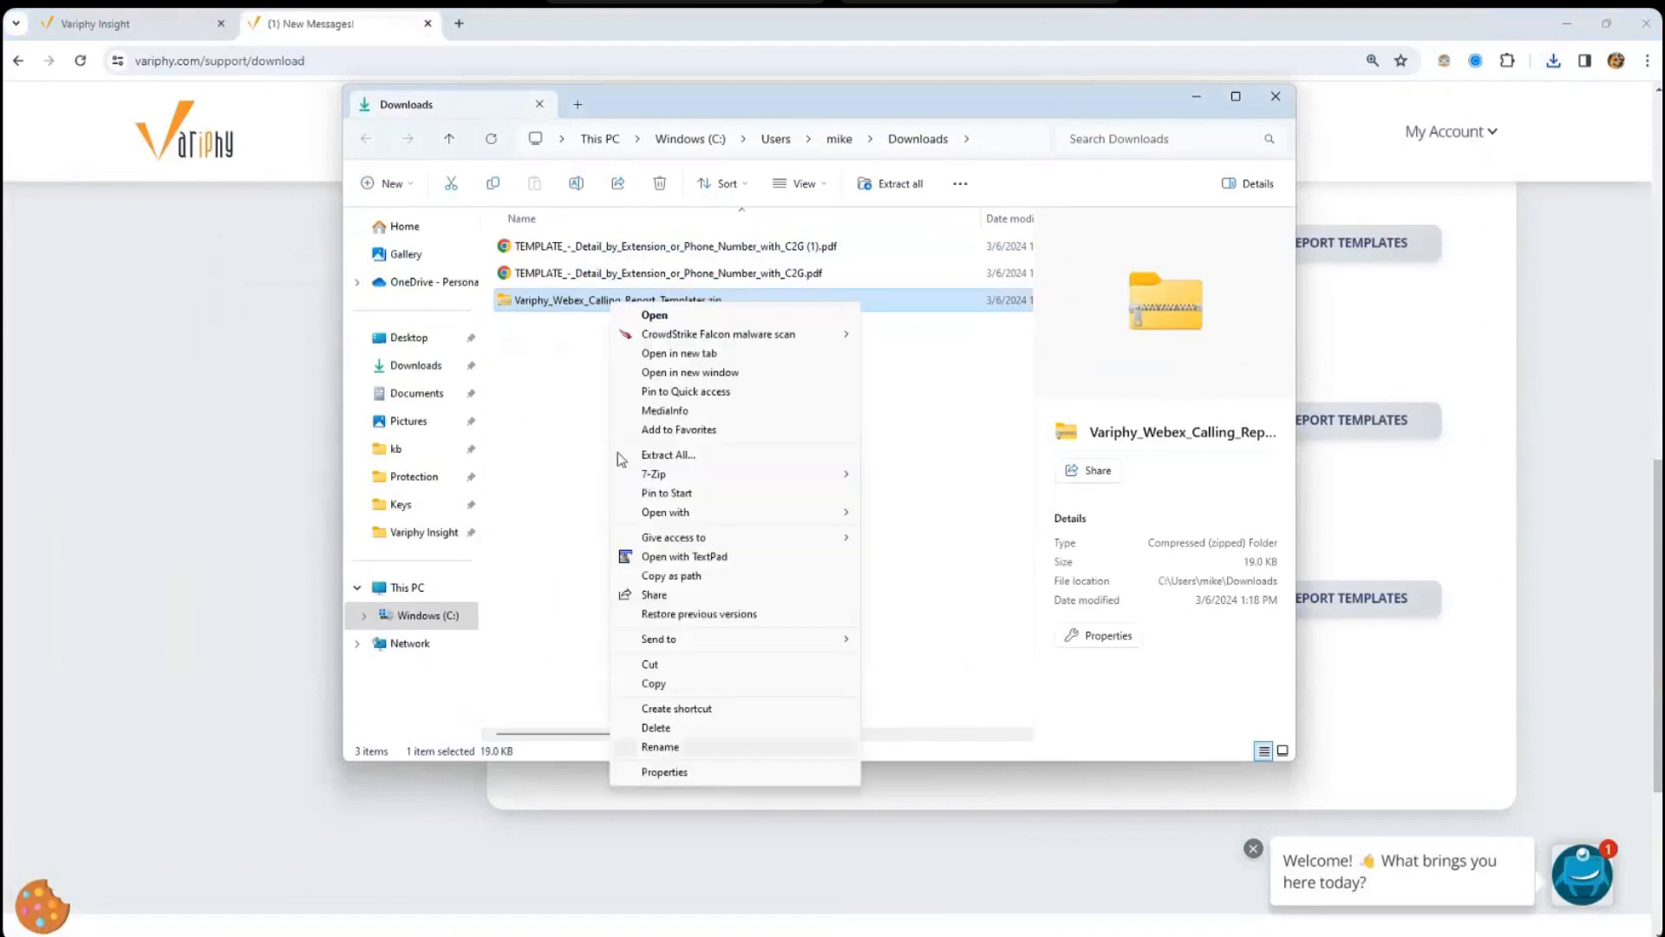
mouse_move(700, 480)
click(954, 552)
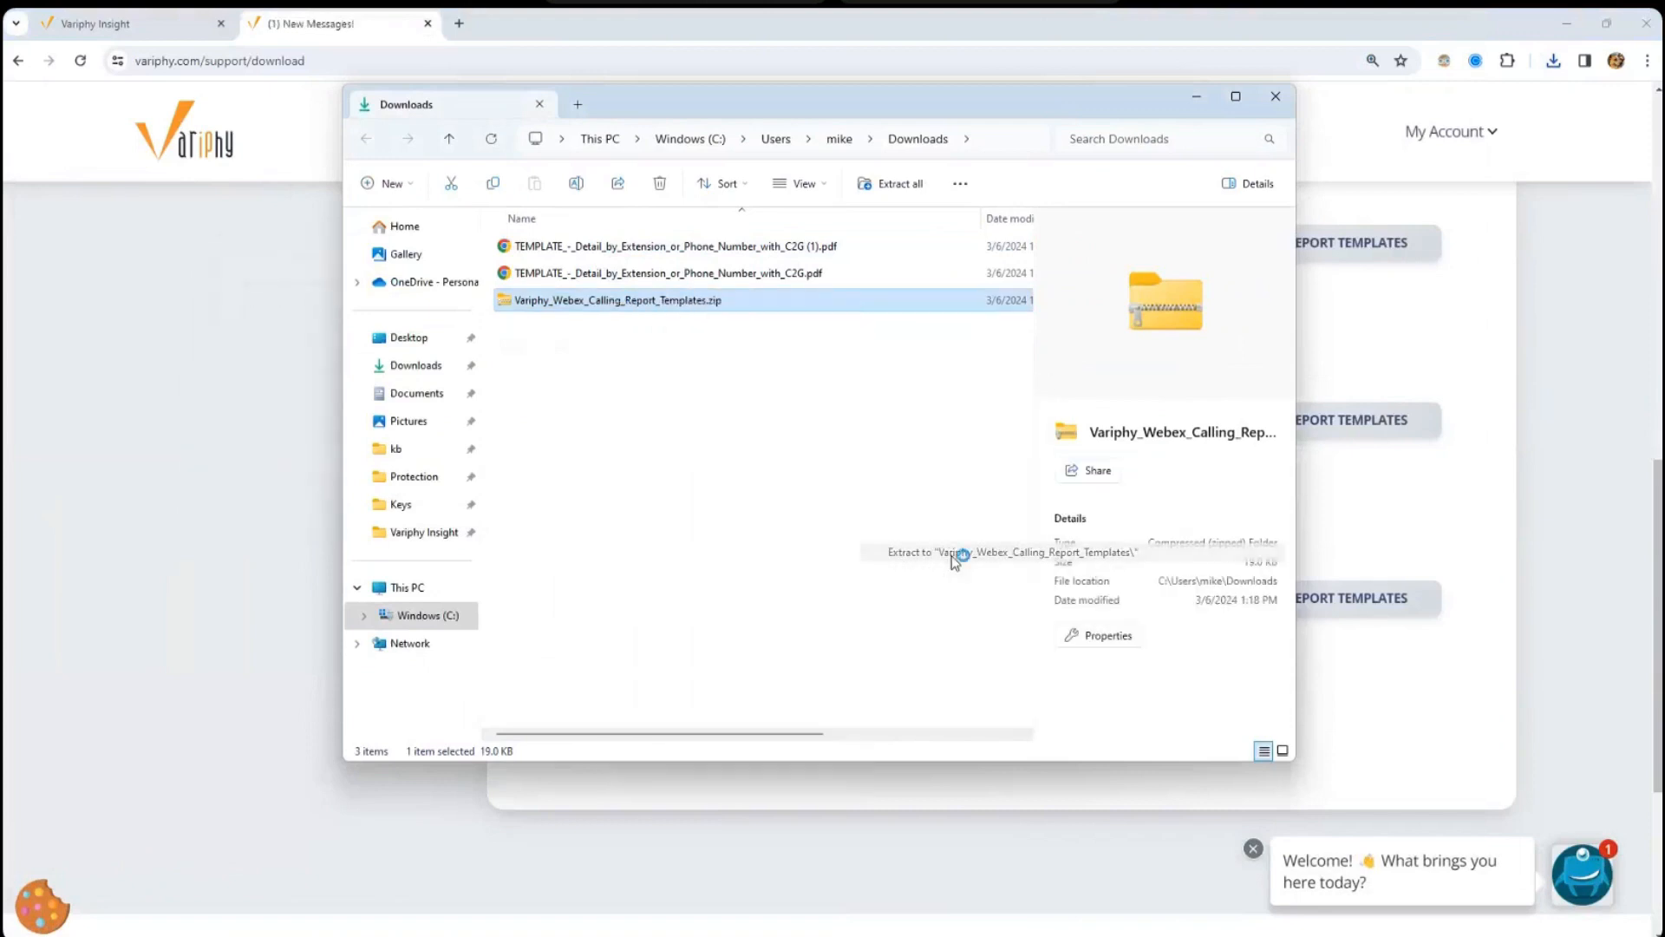
- Open the extracted folder and select all nine JSON template files
double_click(590, 328)
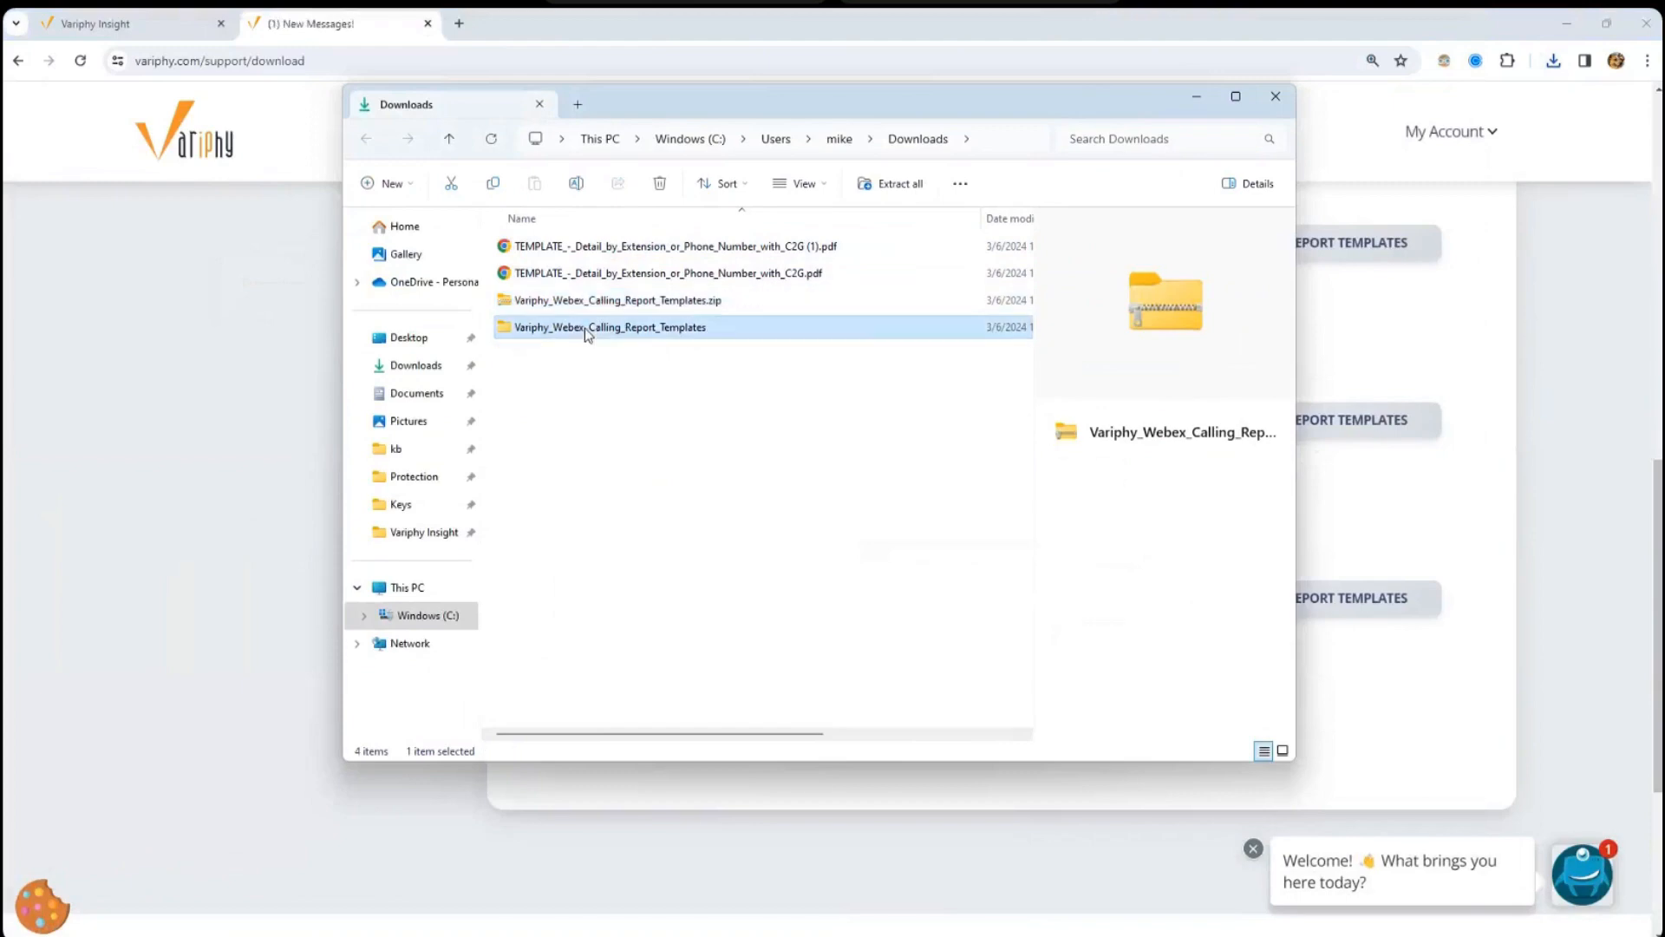
click(622, 276)
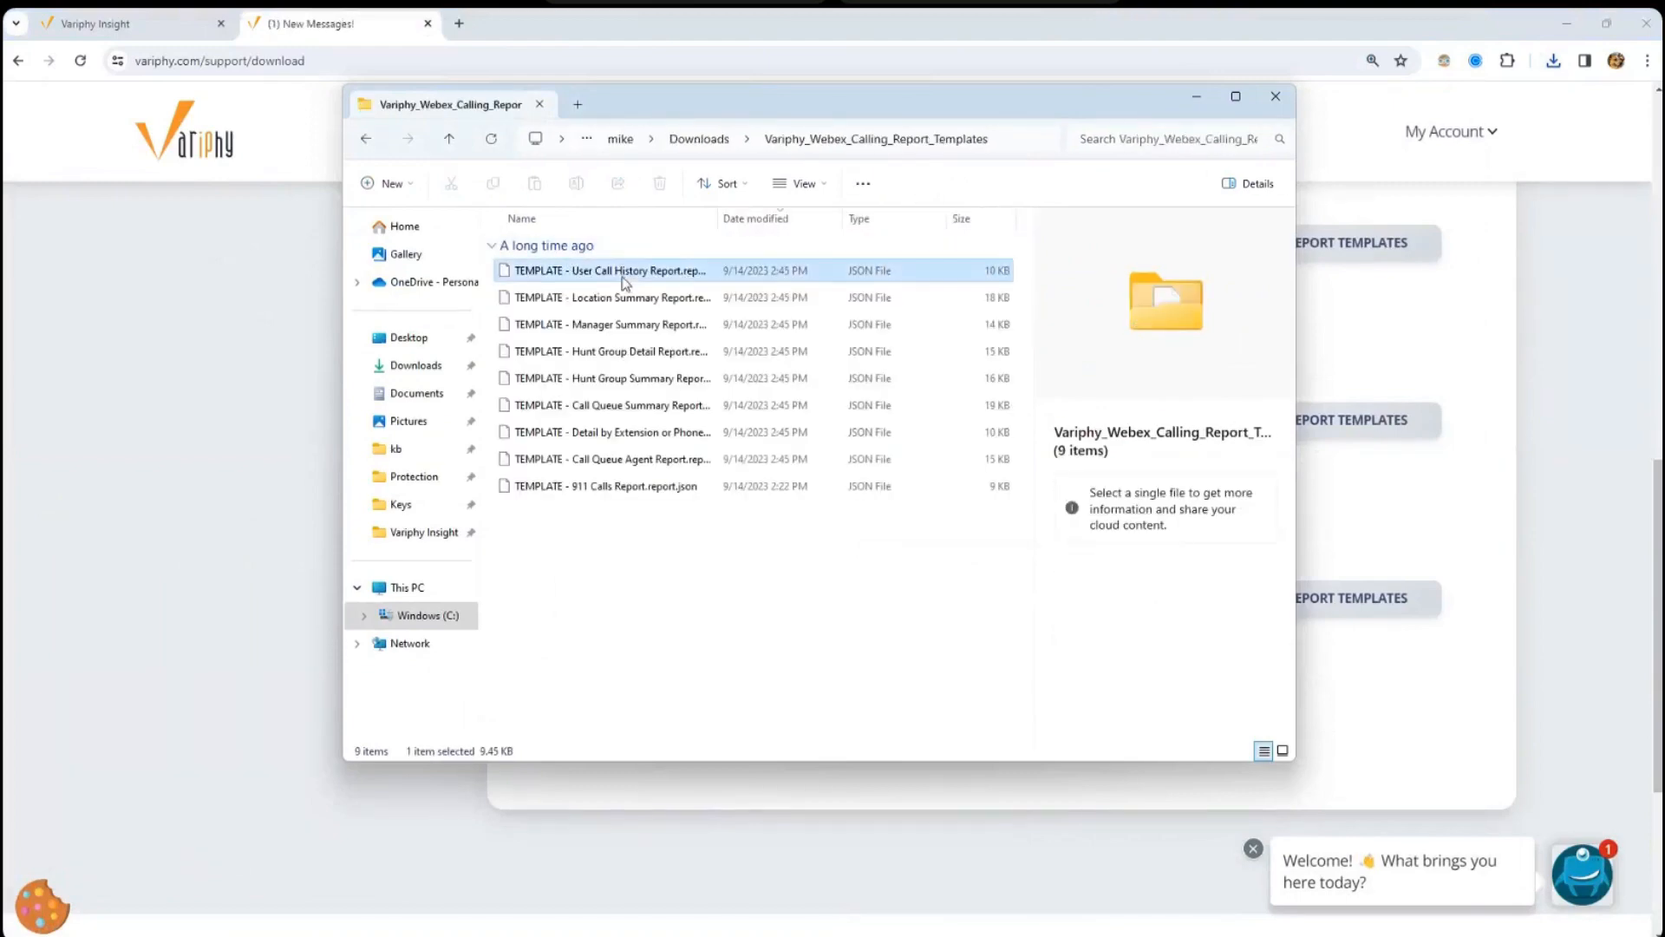
click(636, 523)
drag(636, 523, 629, 299)
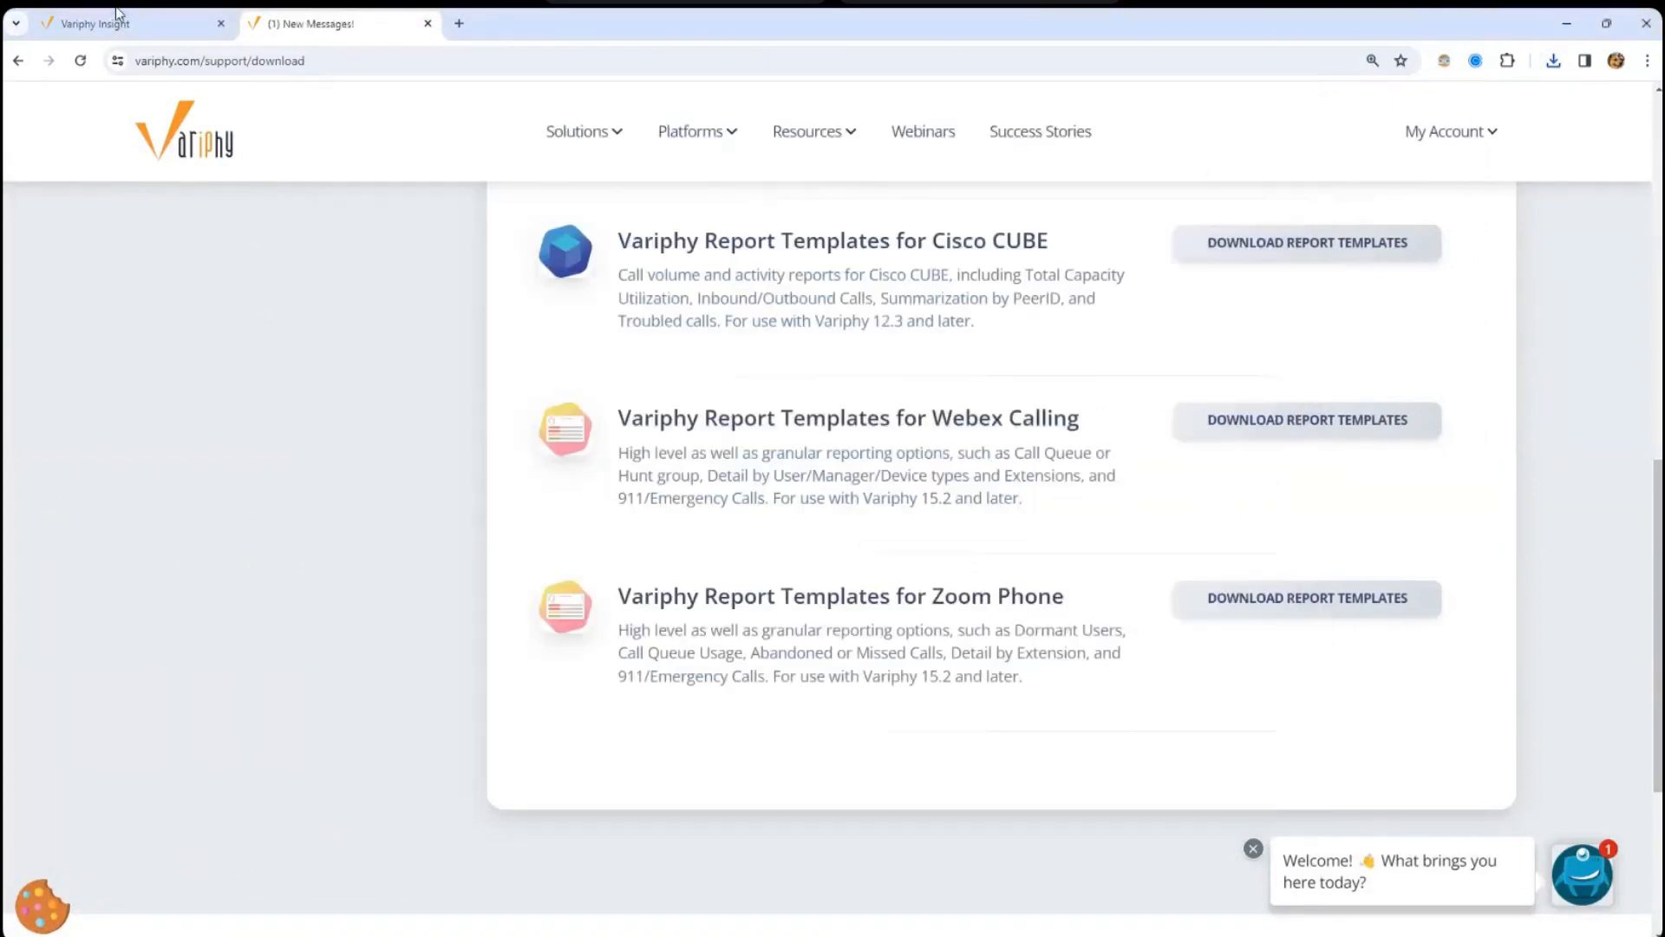
- Import all nine Webex Calling JSON files through Import Report(s), then close the import dialog
click(130, 23)
mouse_move(1488, 417)
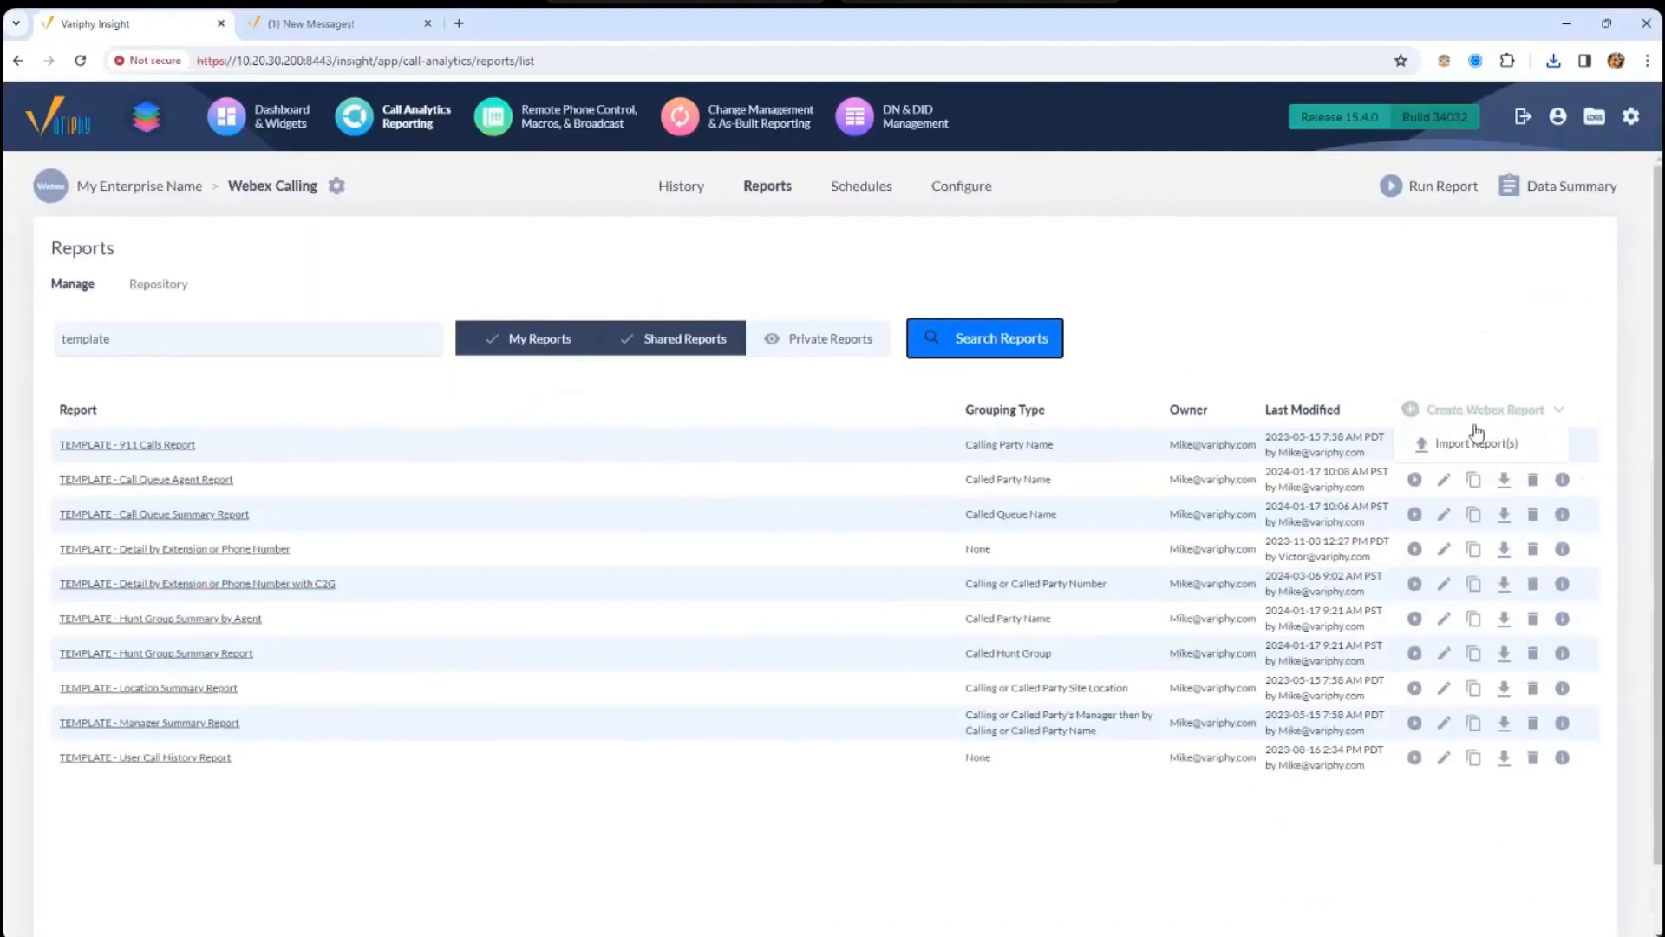
click(1460, 450)
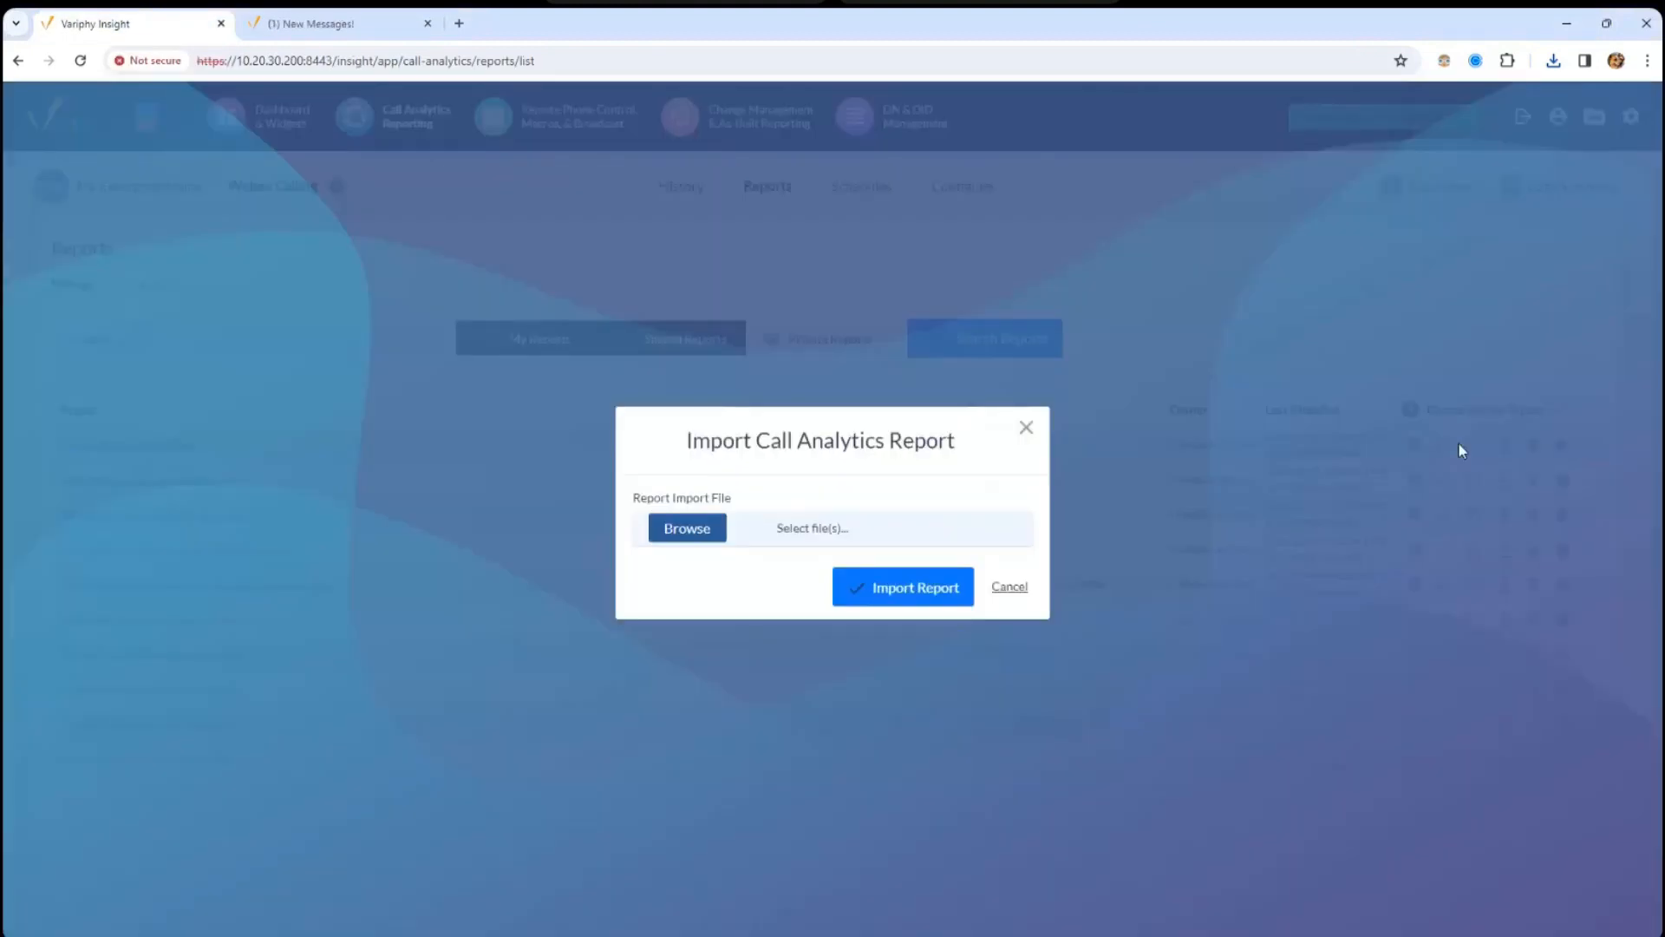
click(822, 533)
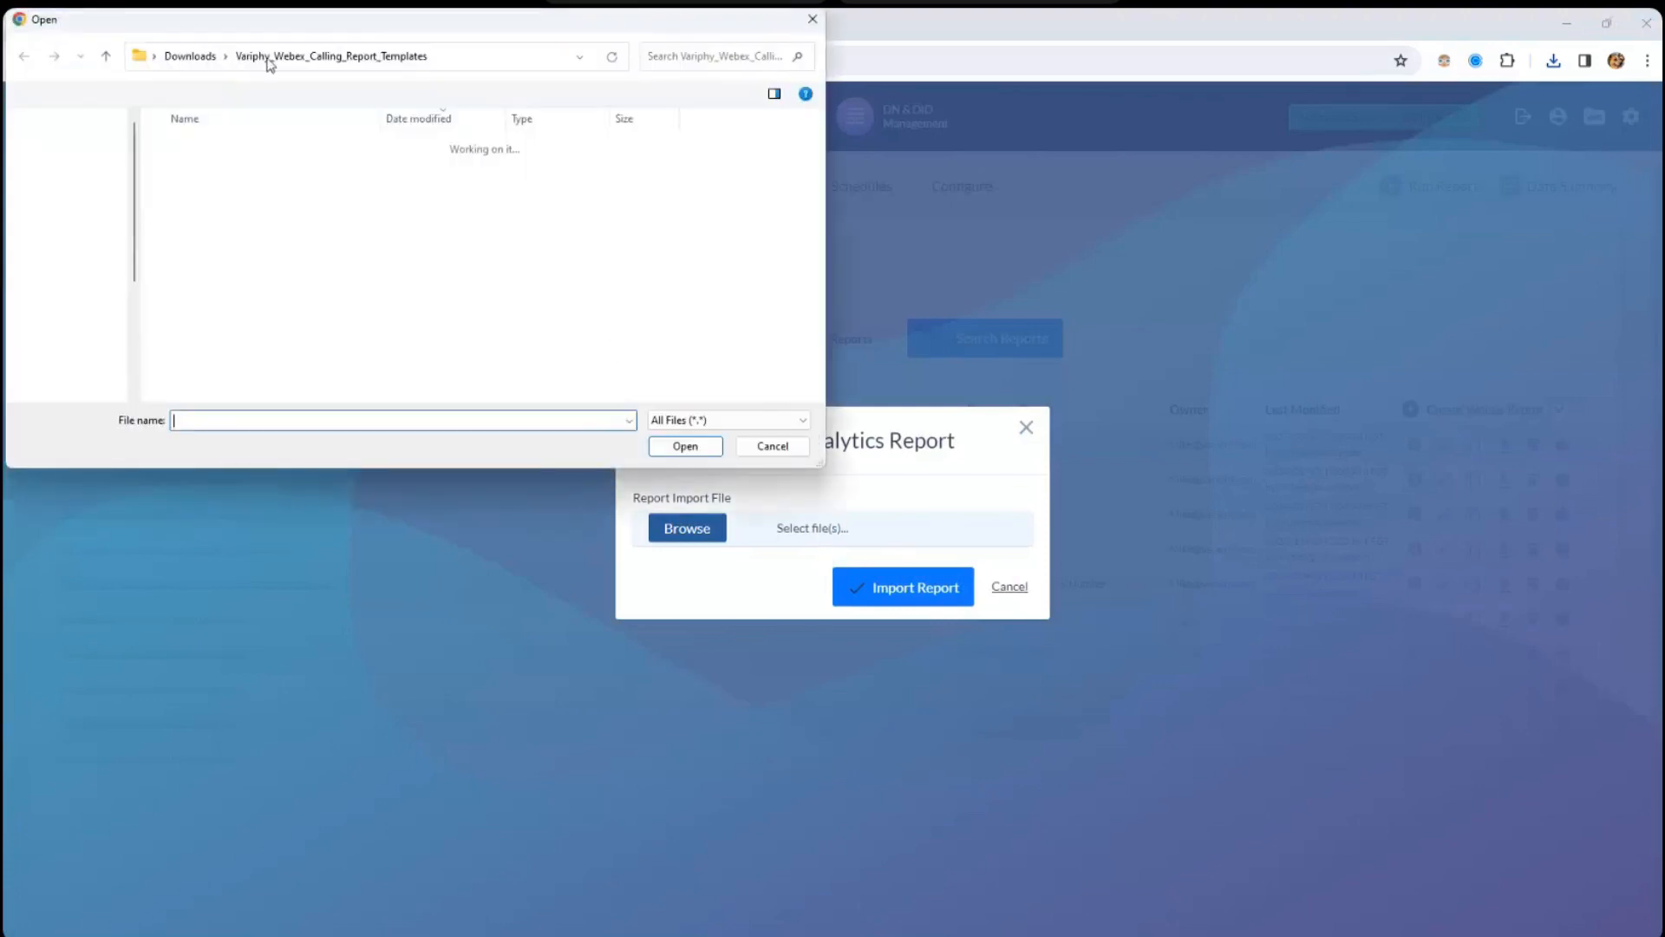
click(248, 172)
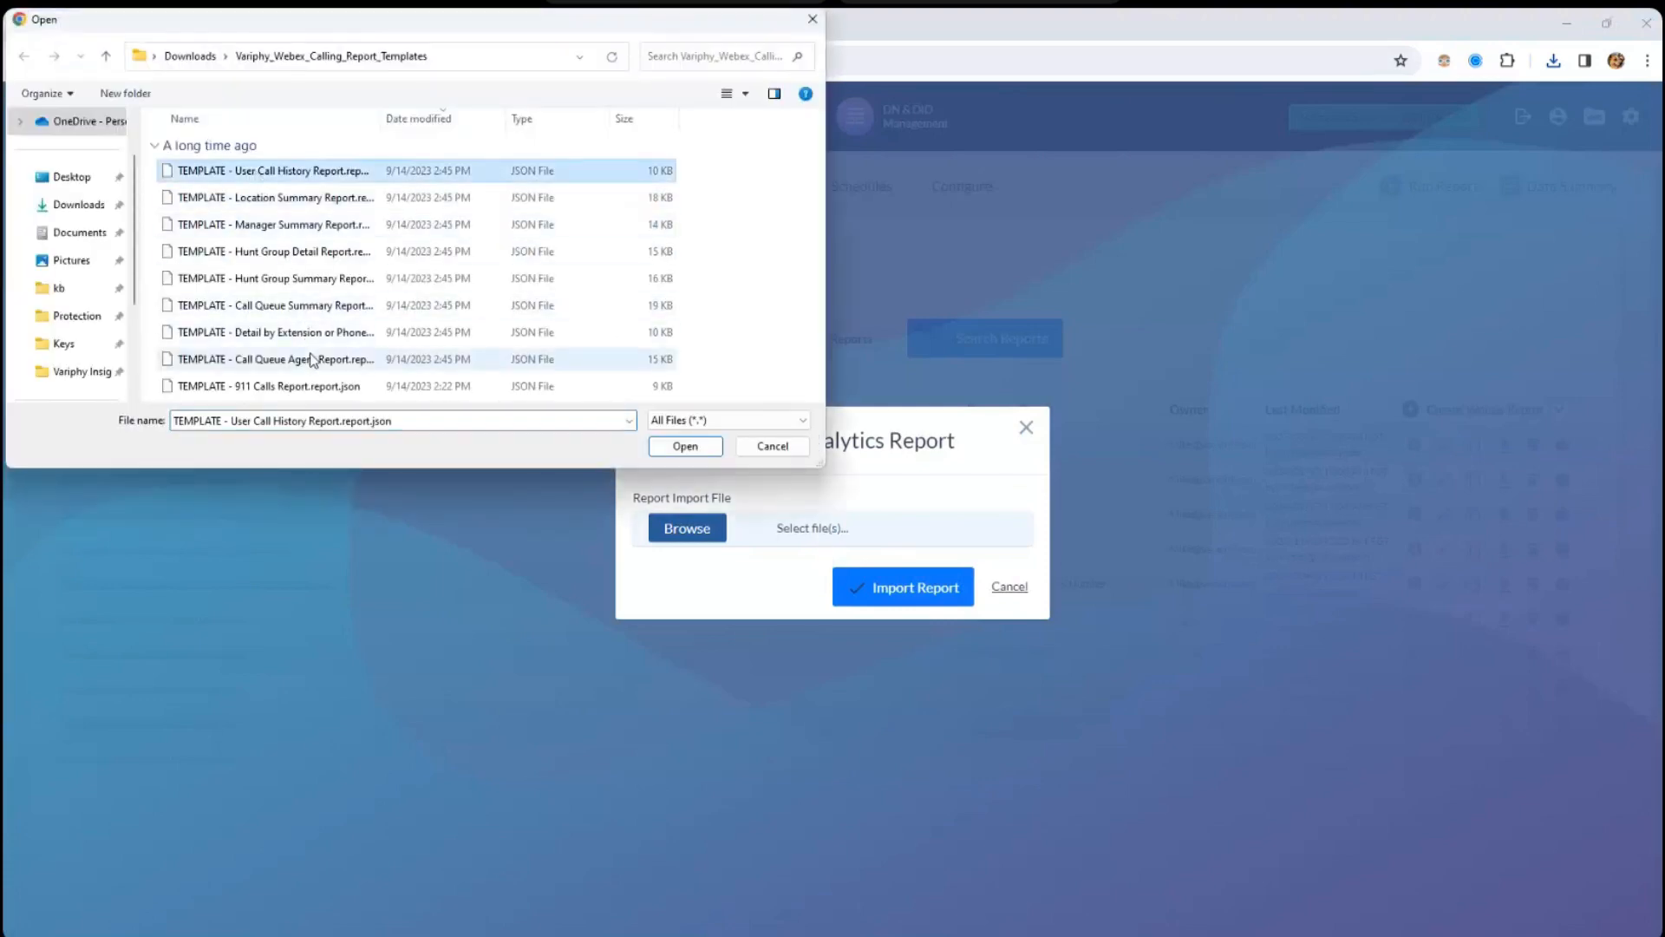
shift+click(364, 359)
shift+click(578, 391)
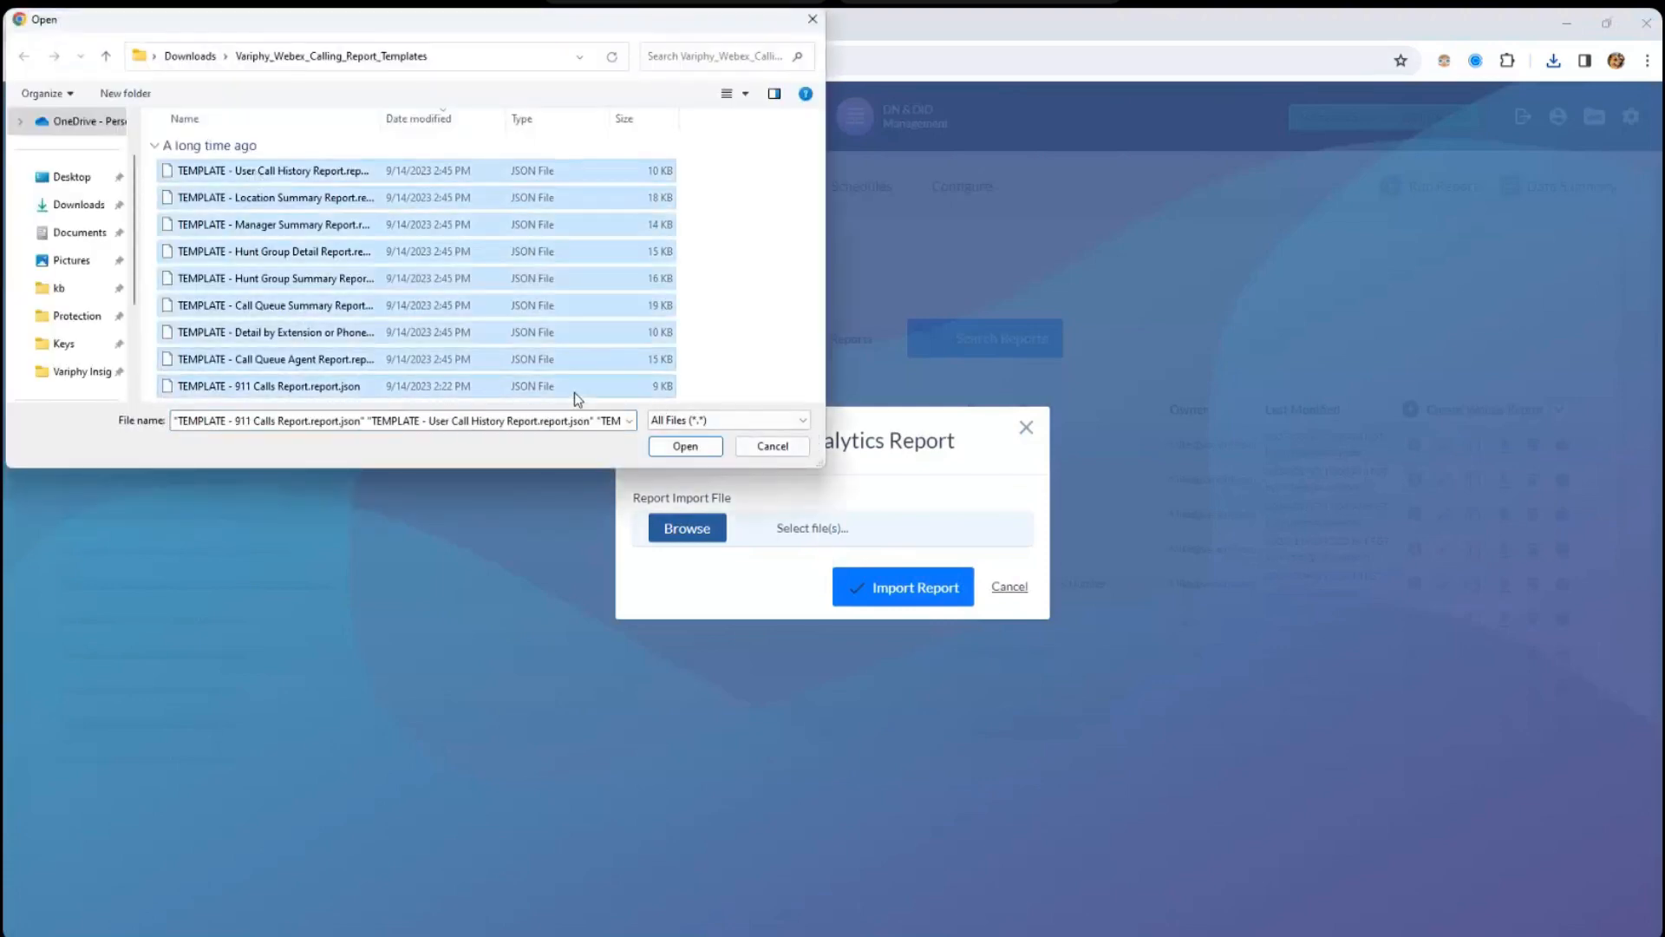
click(685, 446)
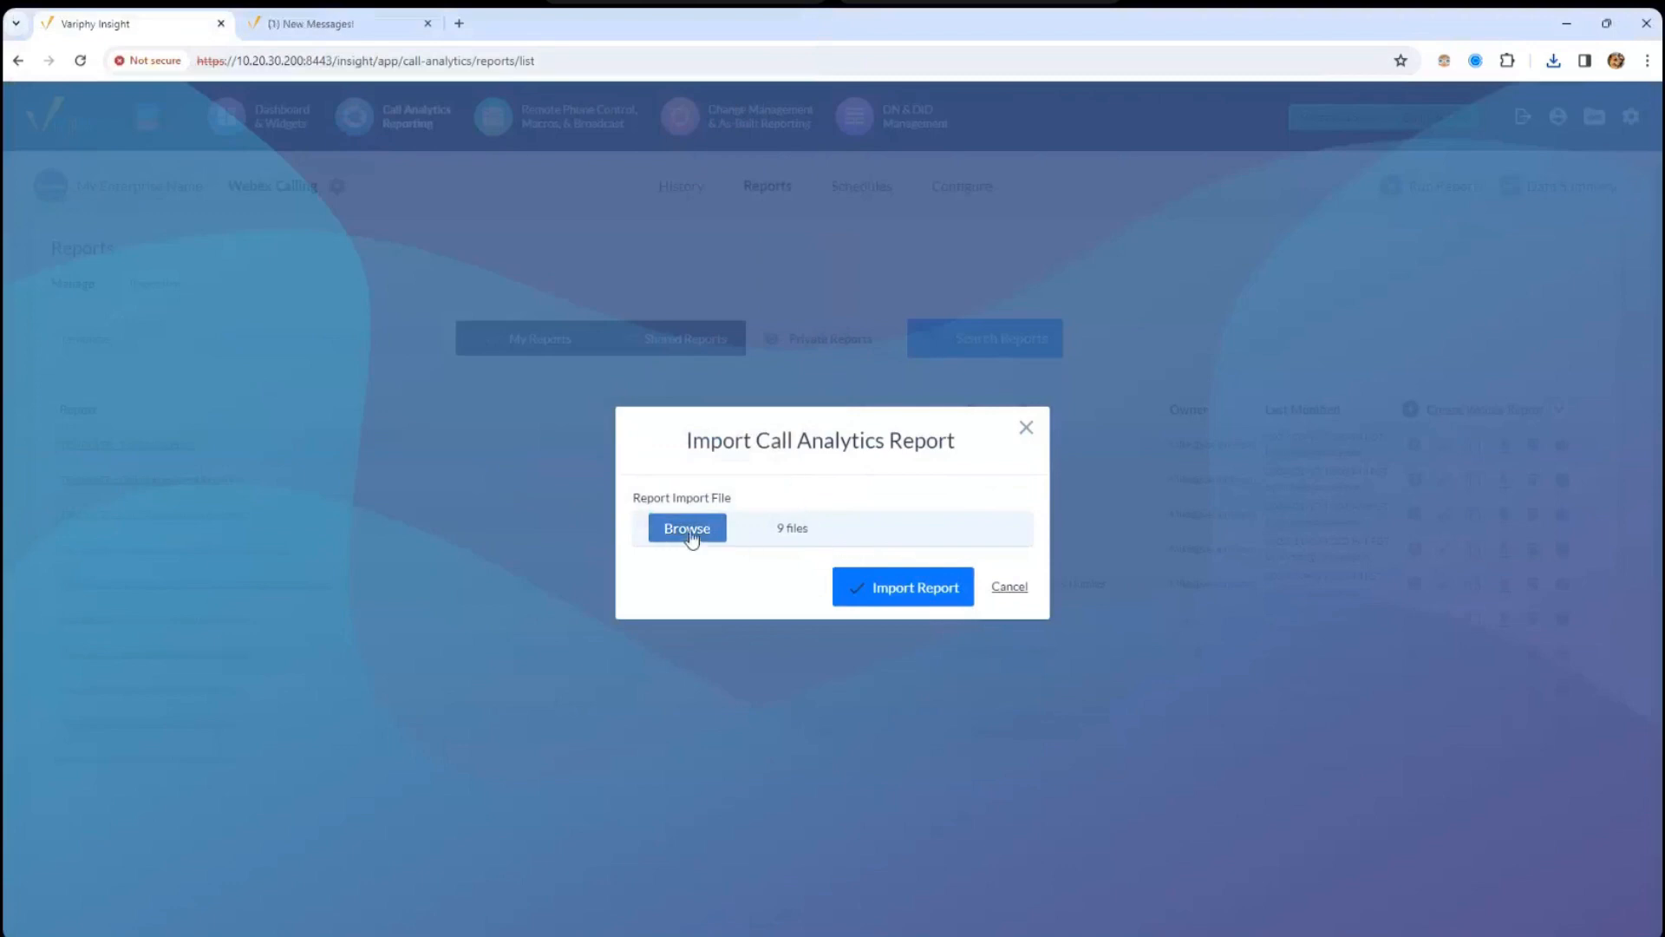
click(958, 592)
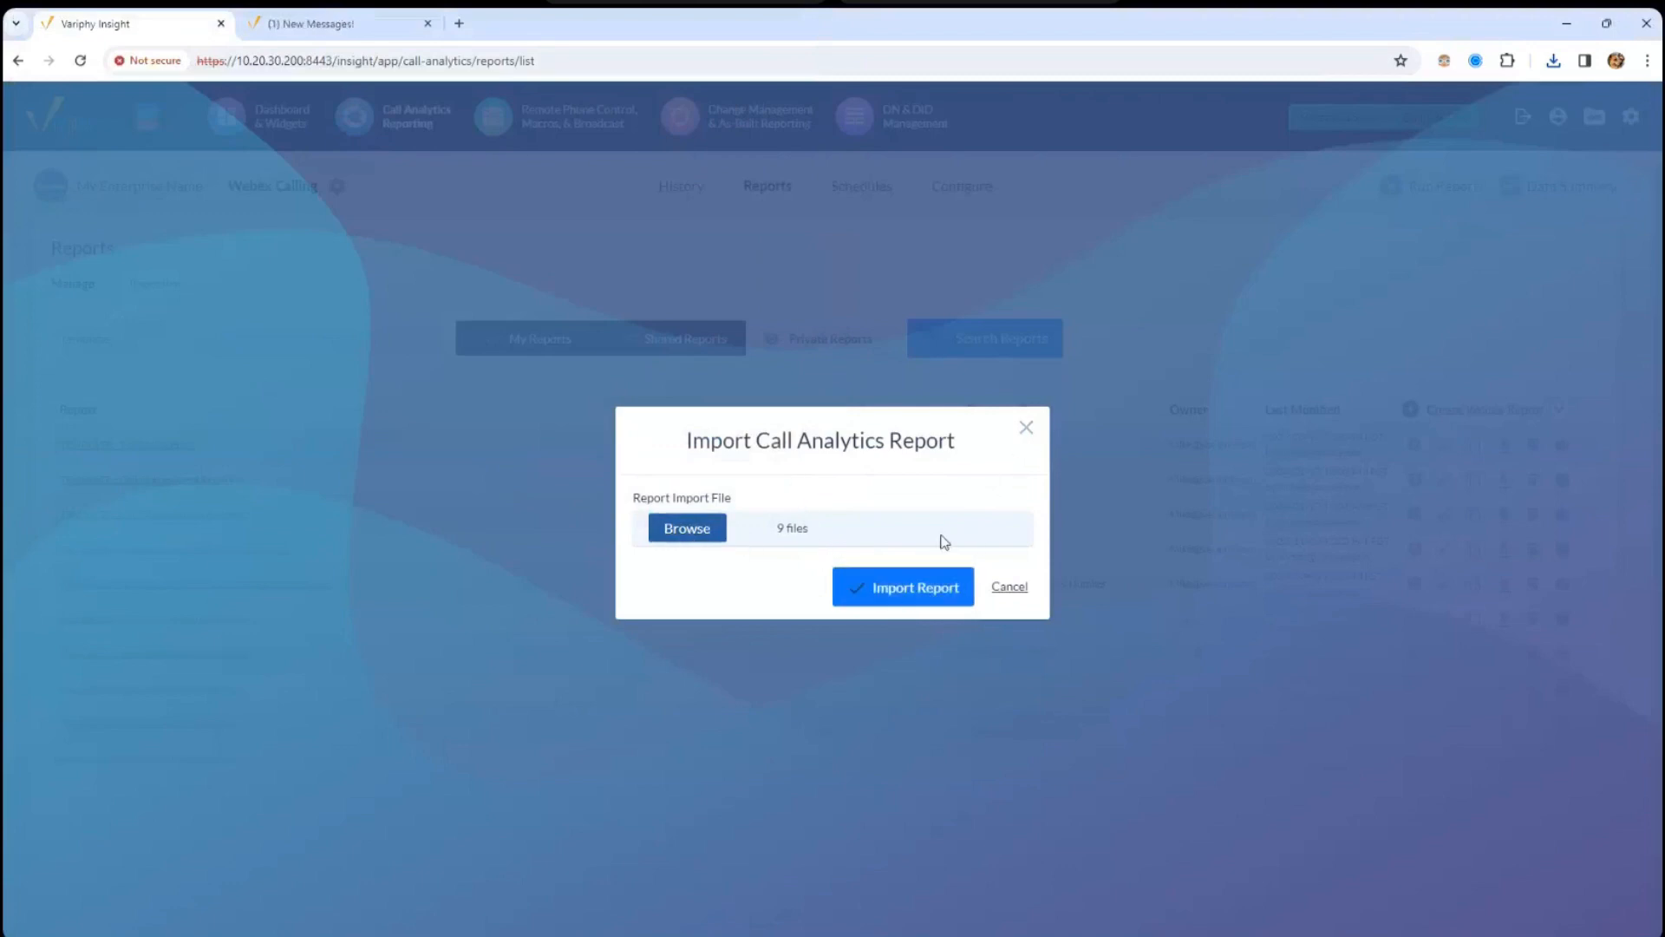
click(1030, 431)
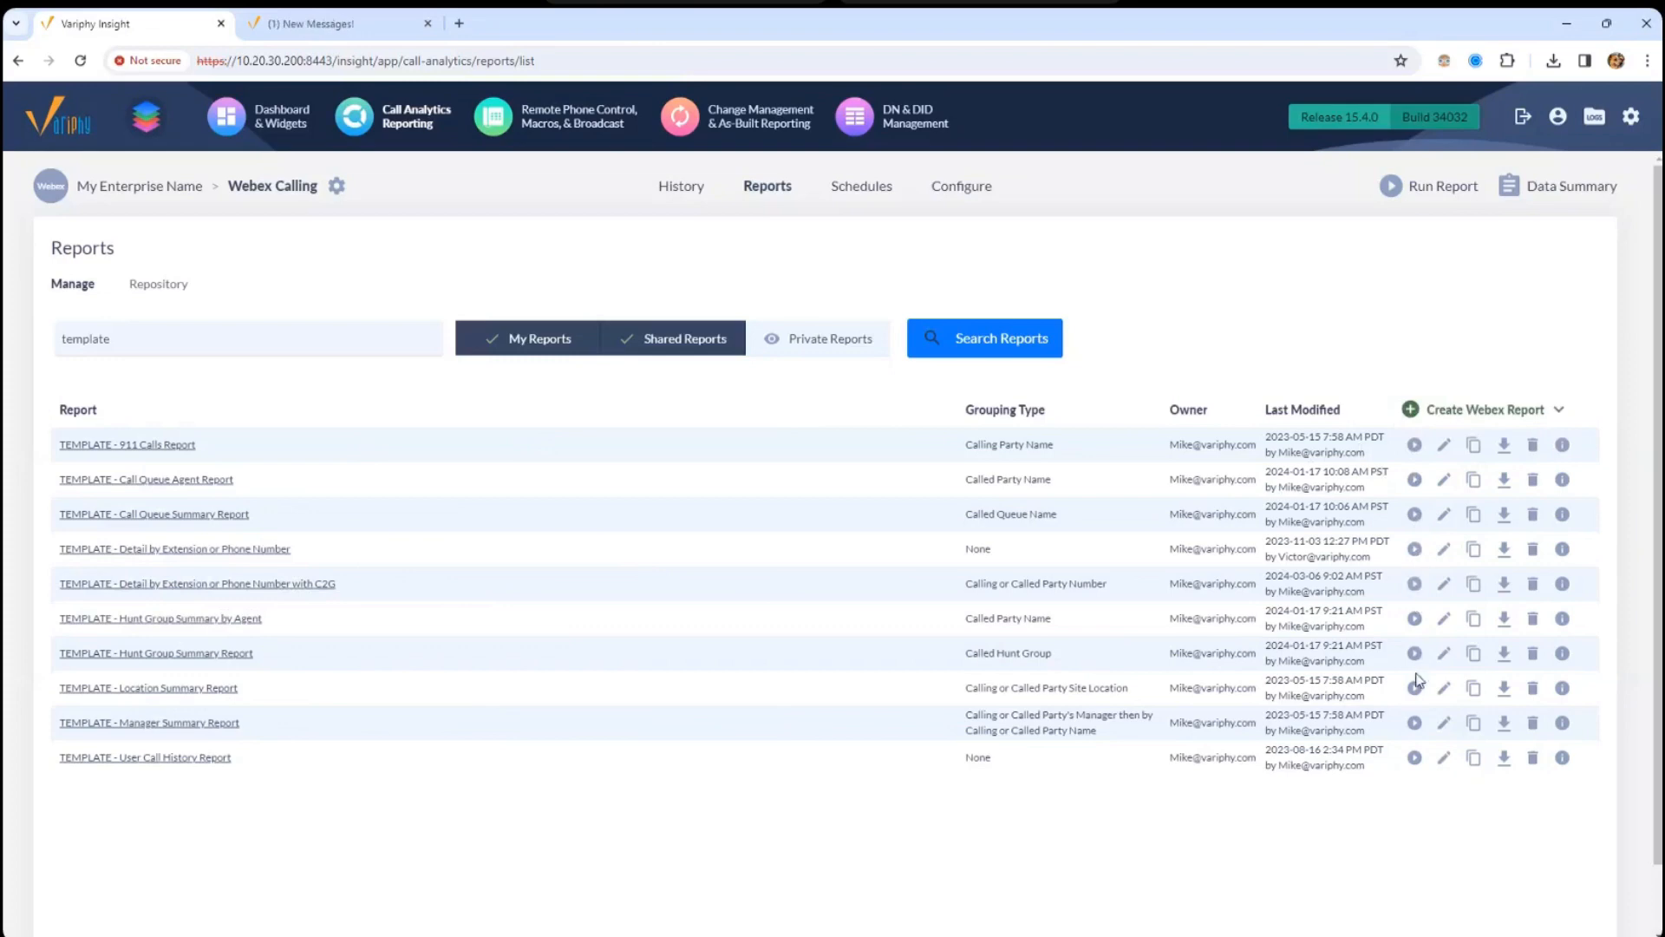
- Start the Detail by Extension or Phone Number template, emailing it to the recipient's address
click(1415, 548)
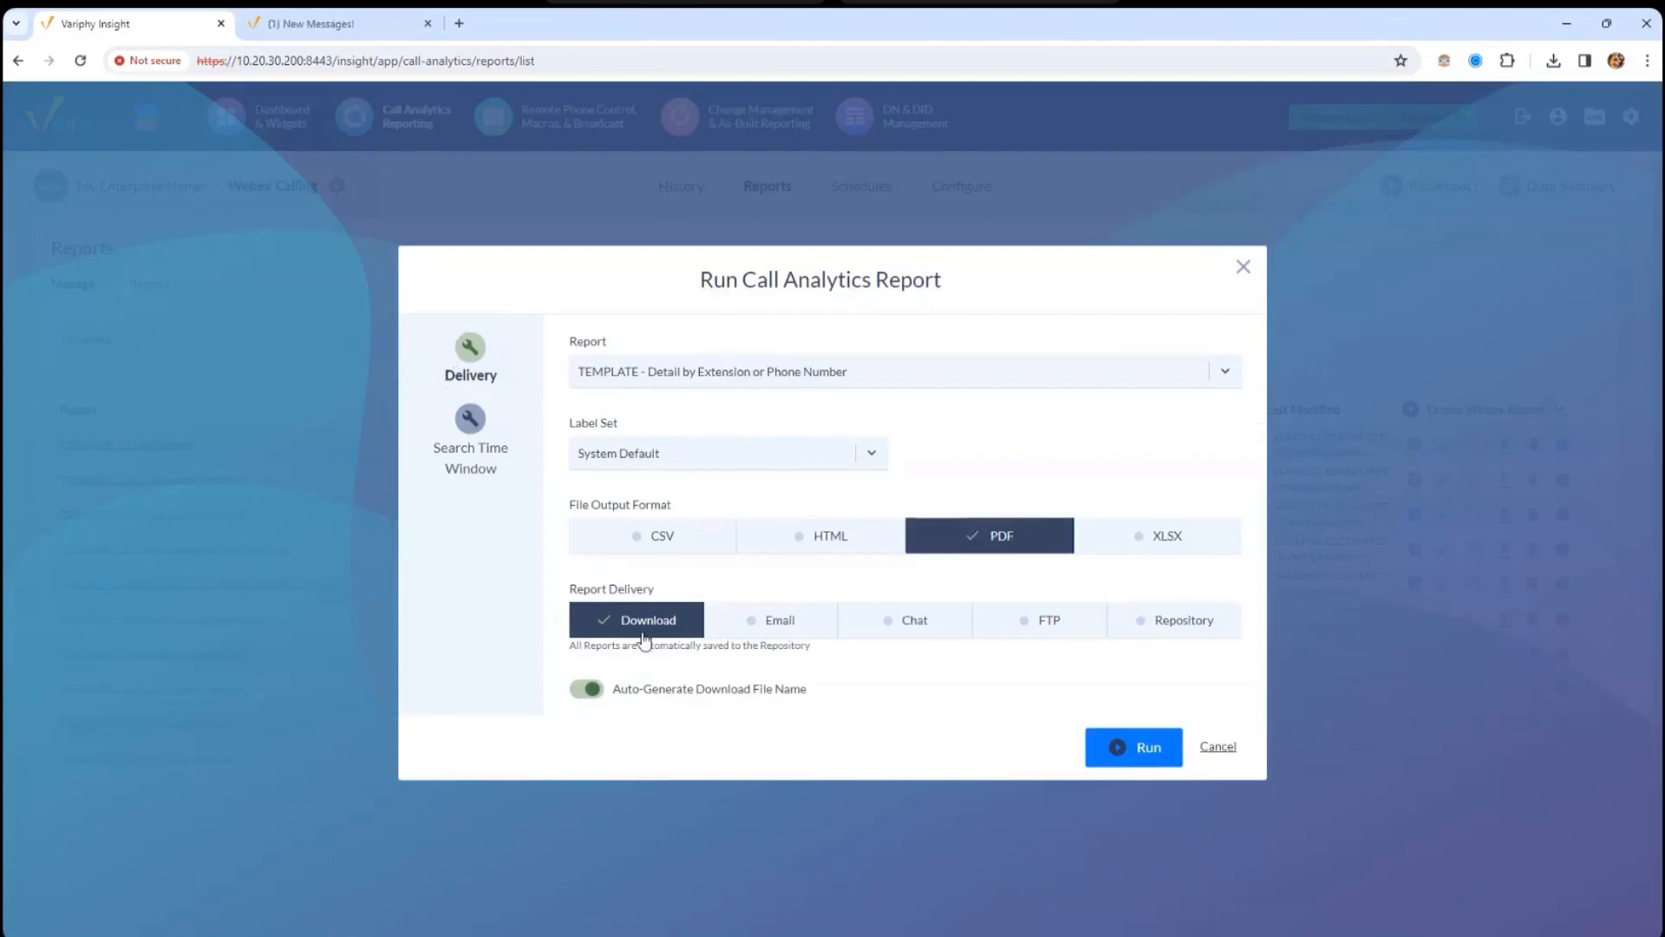
click(781, 621)
click(732, 620)
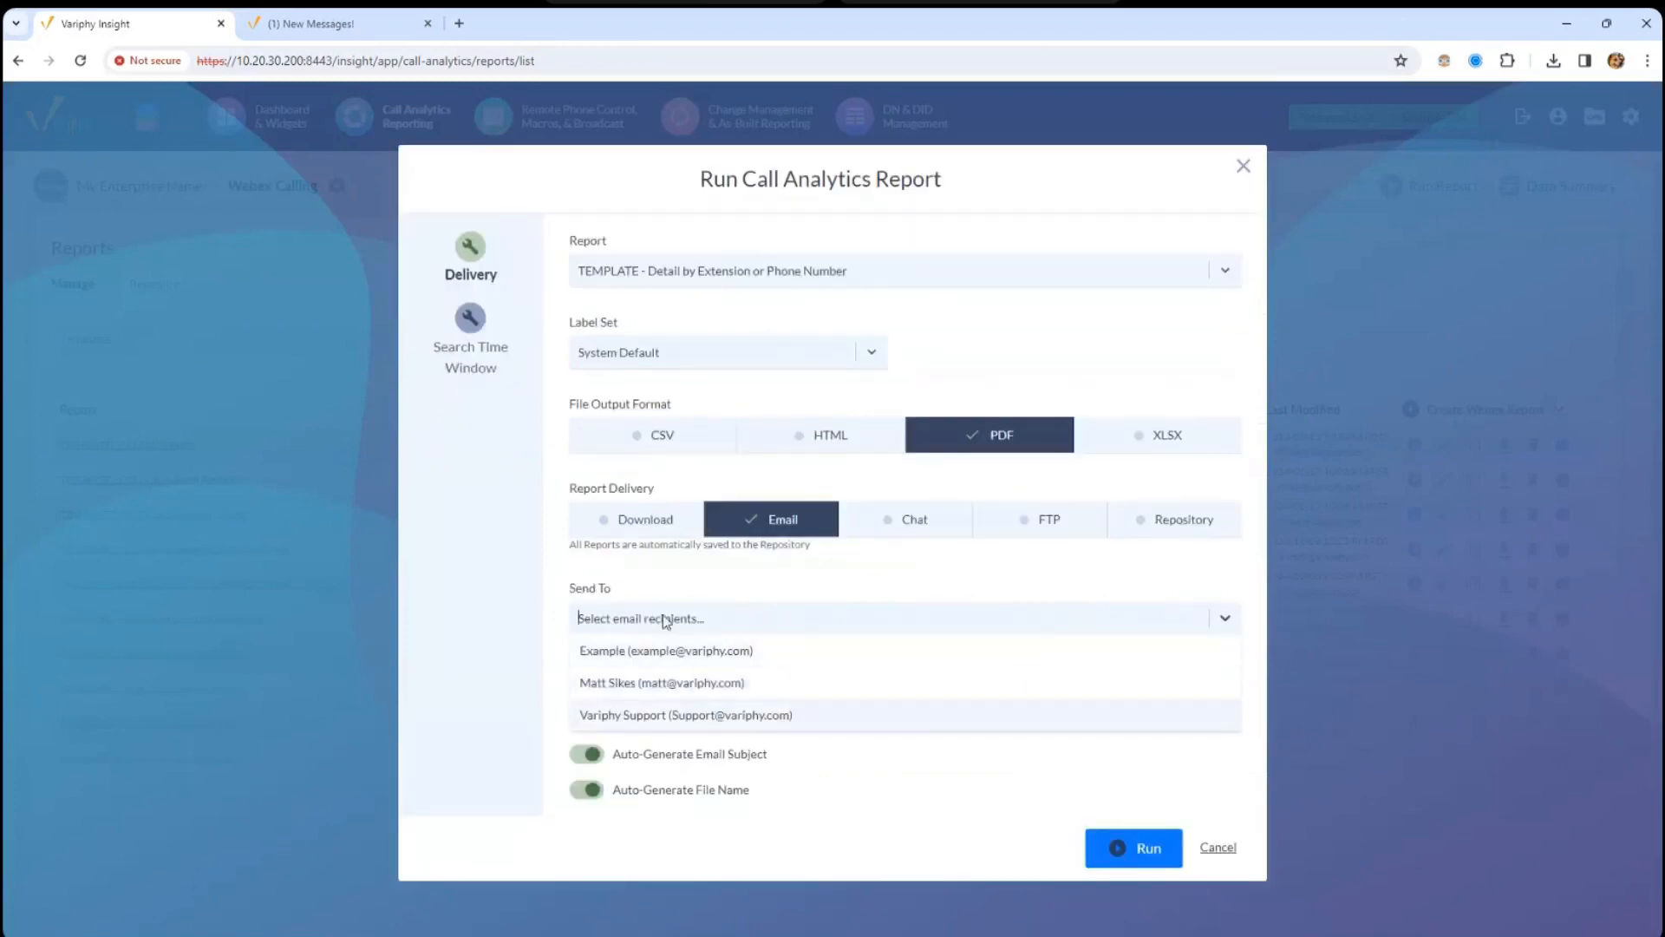
click(685, 621)
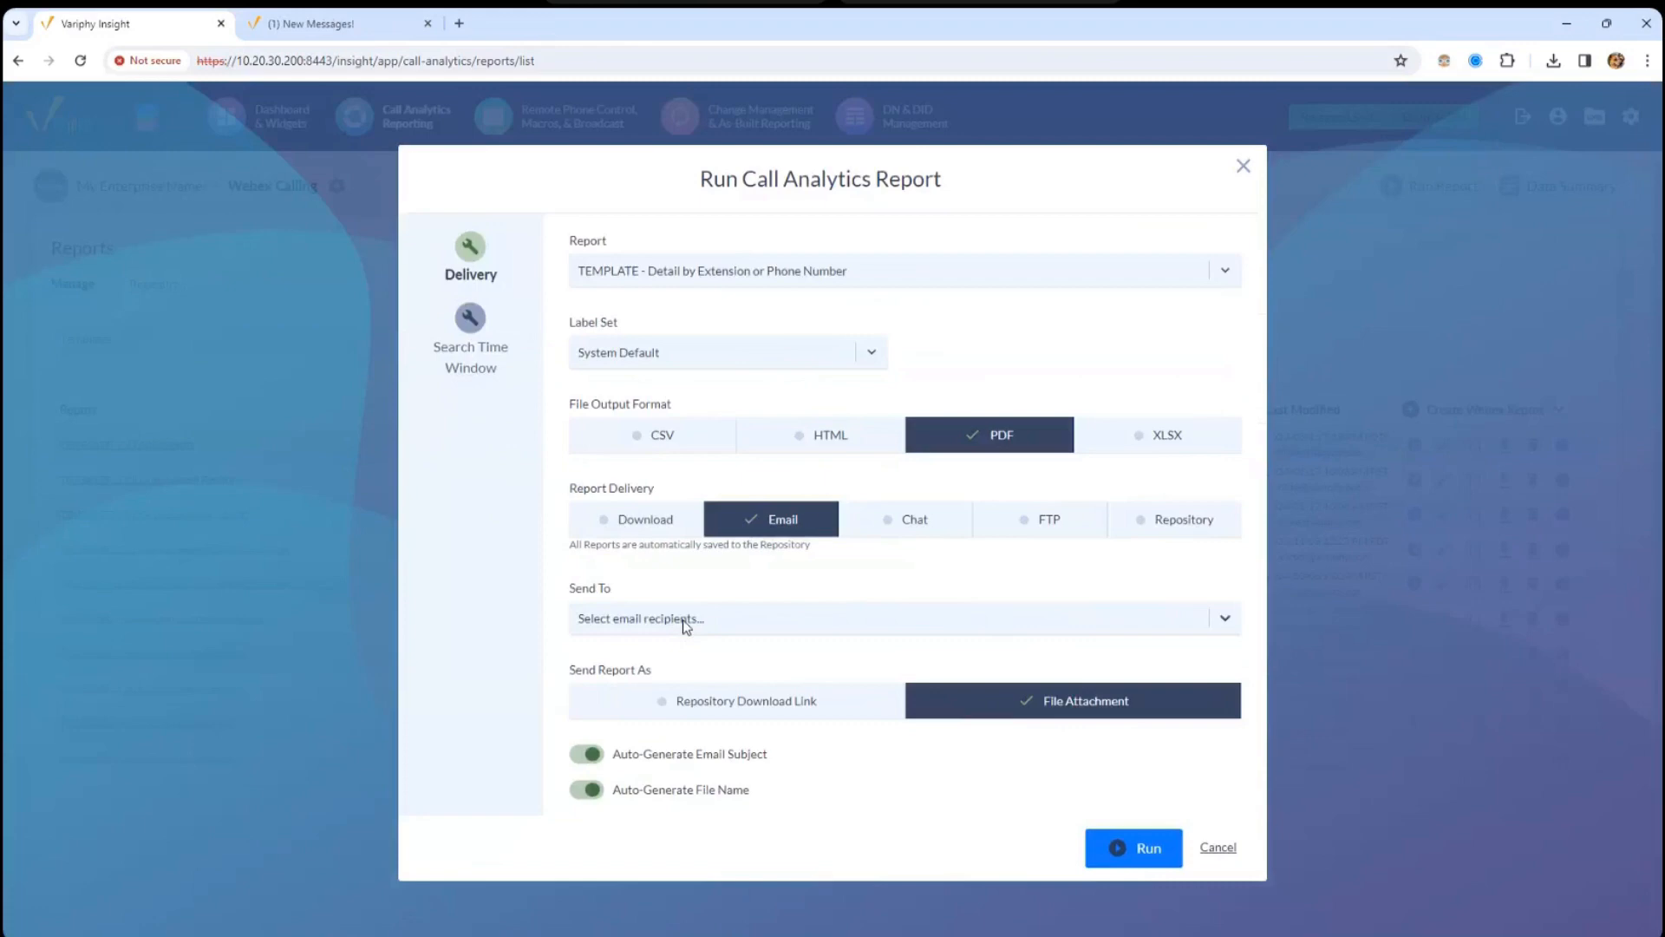
click(683, 619)
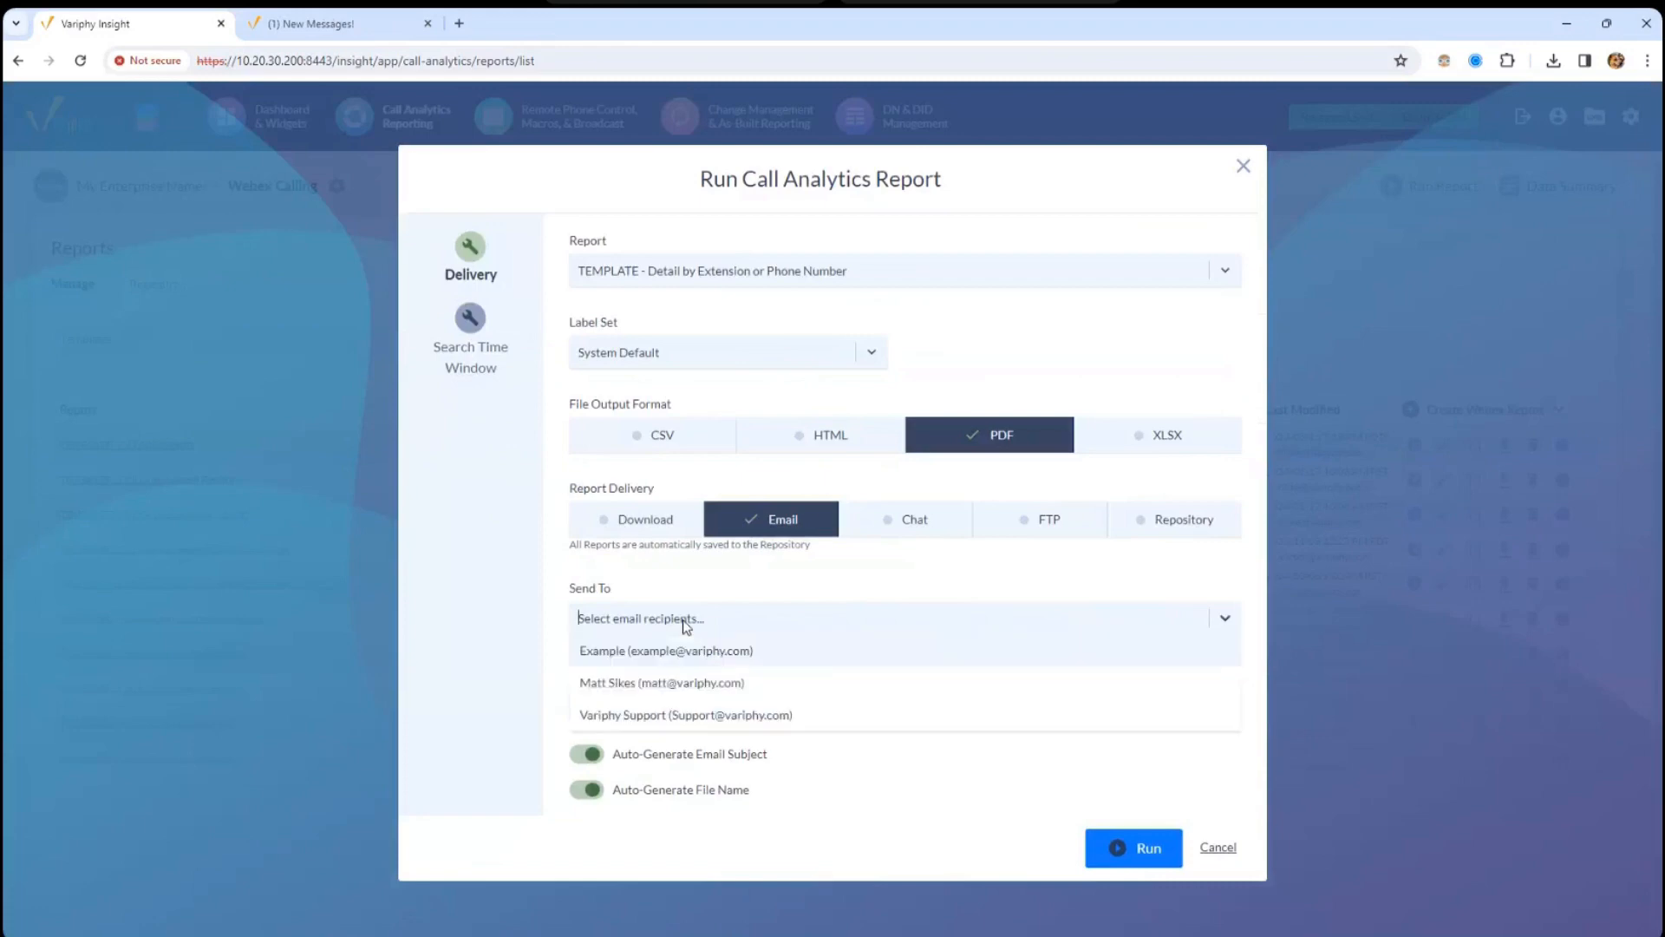
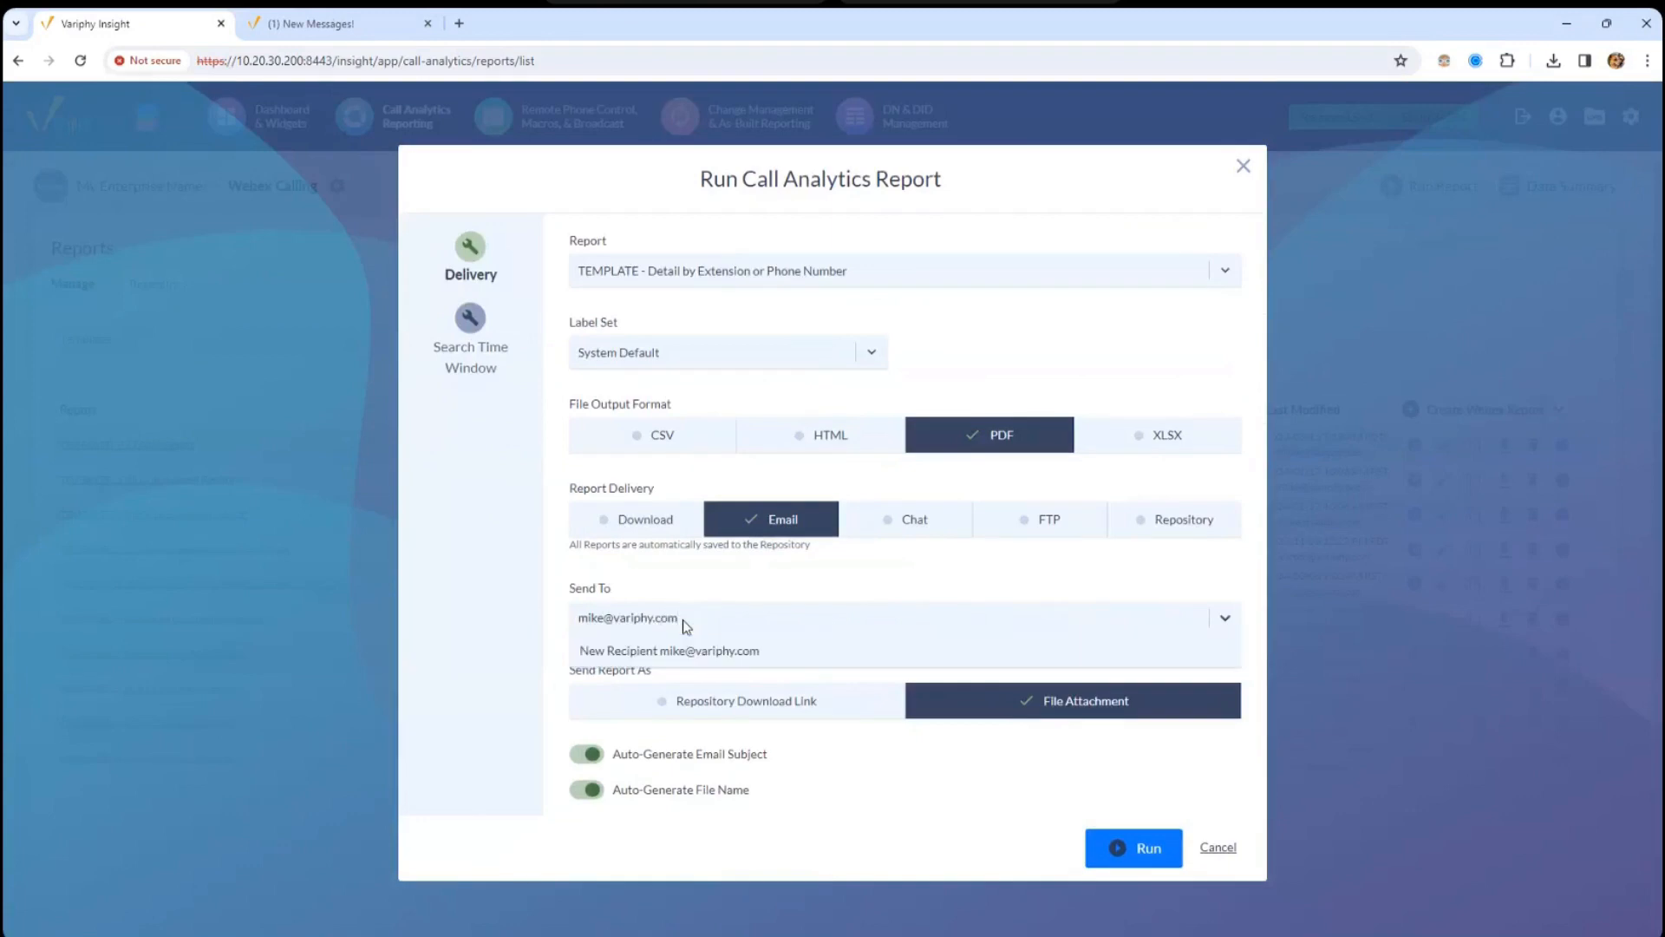
click(662, 653)
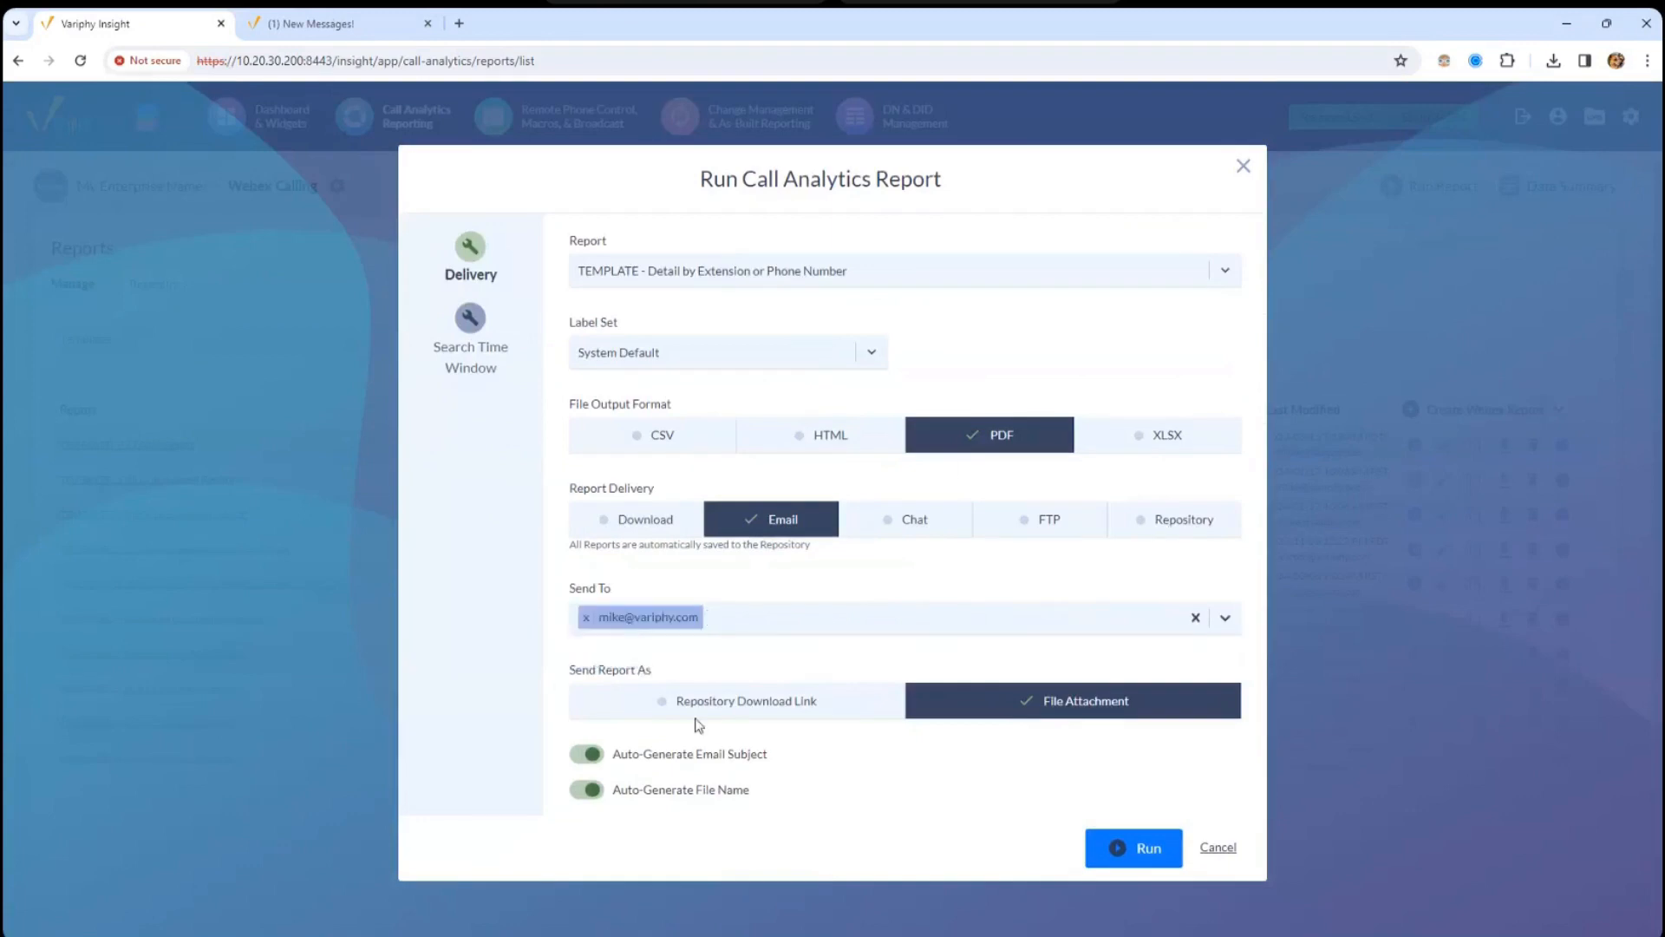
- Keep Current Day as the search time window and run the report
click(471, 319)
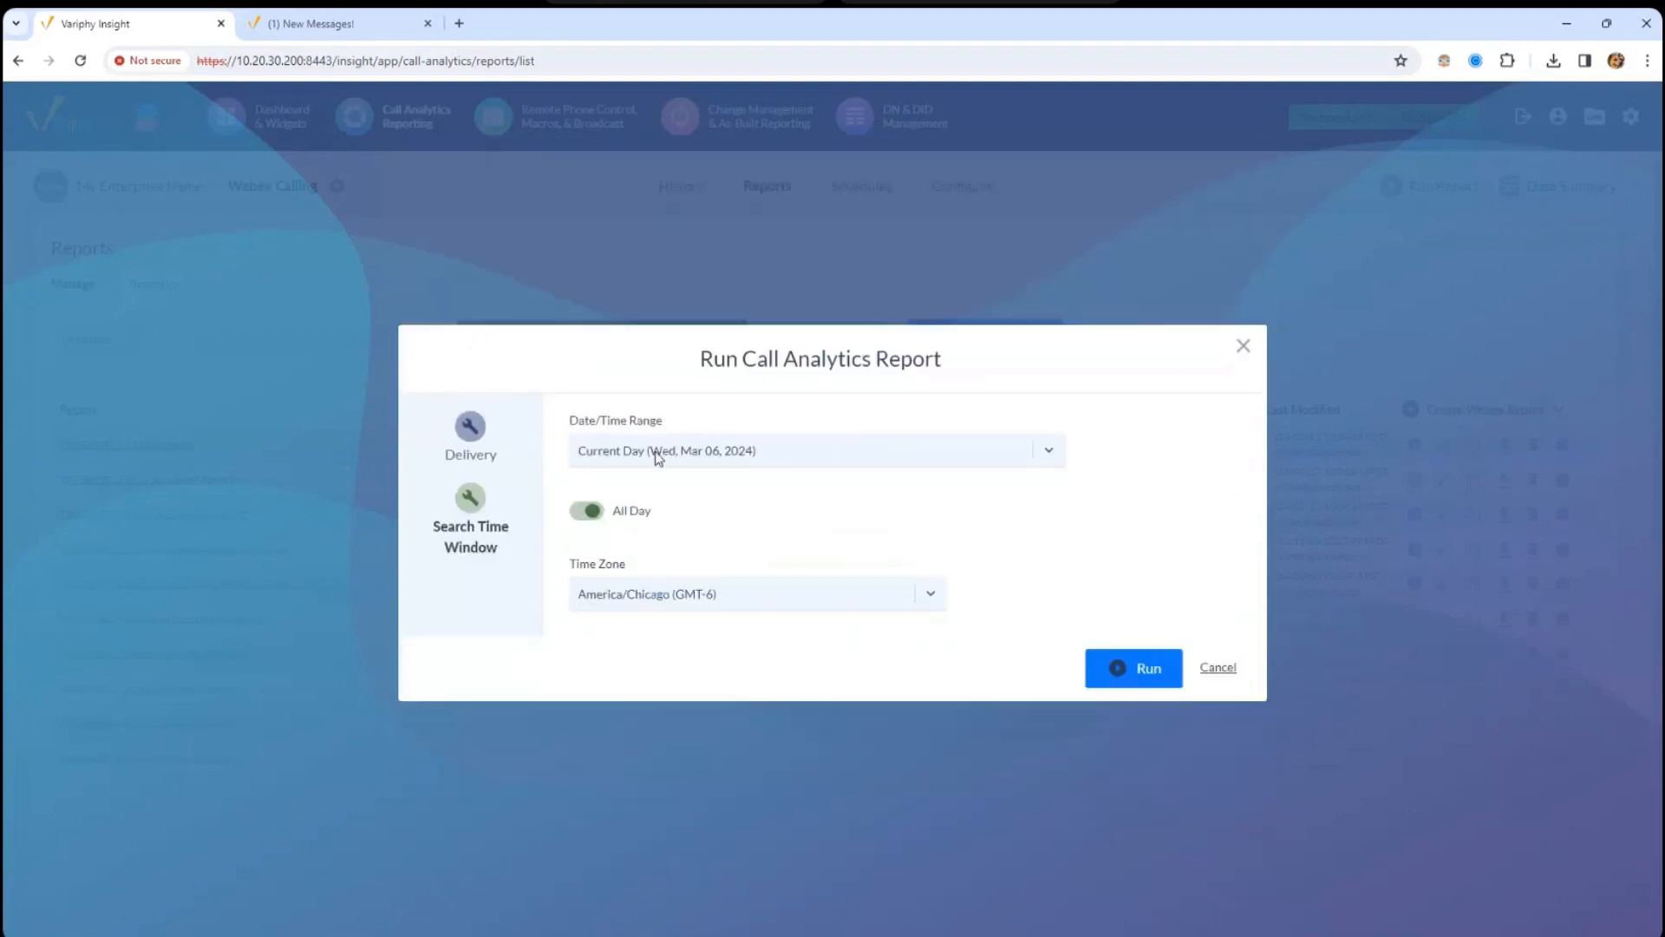
click(657, 454)
drag(1058, 594, 1059, 492)
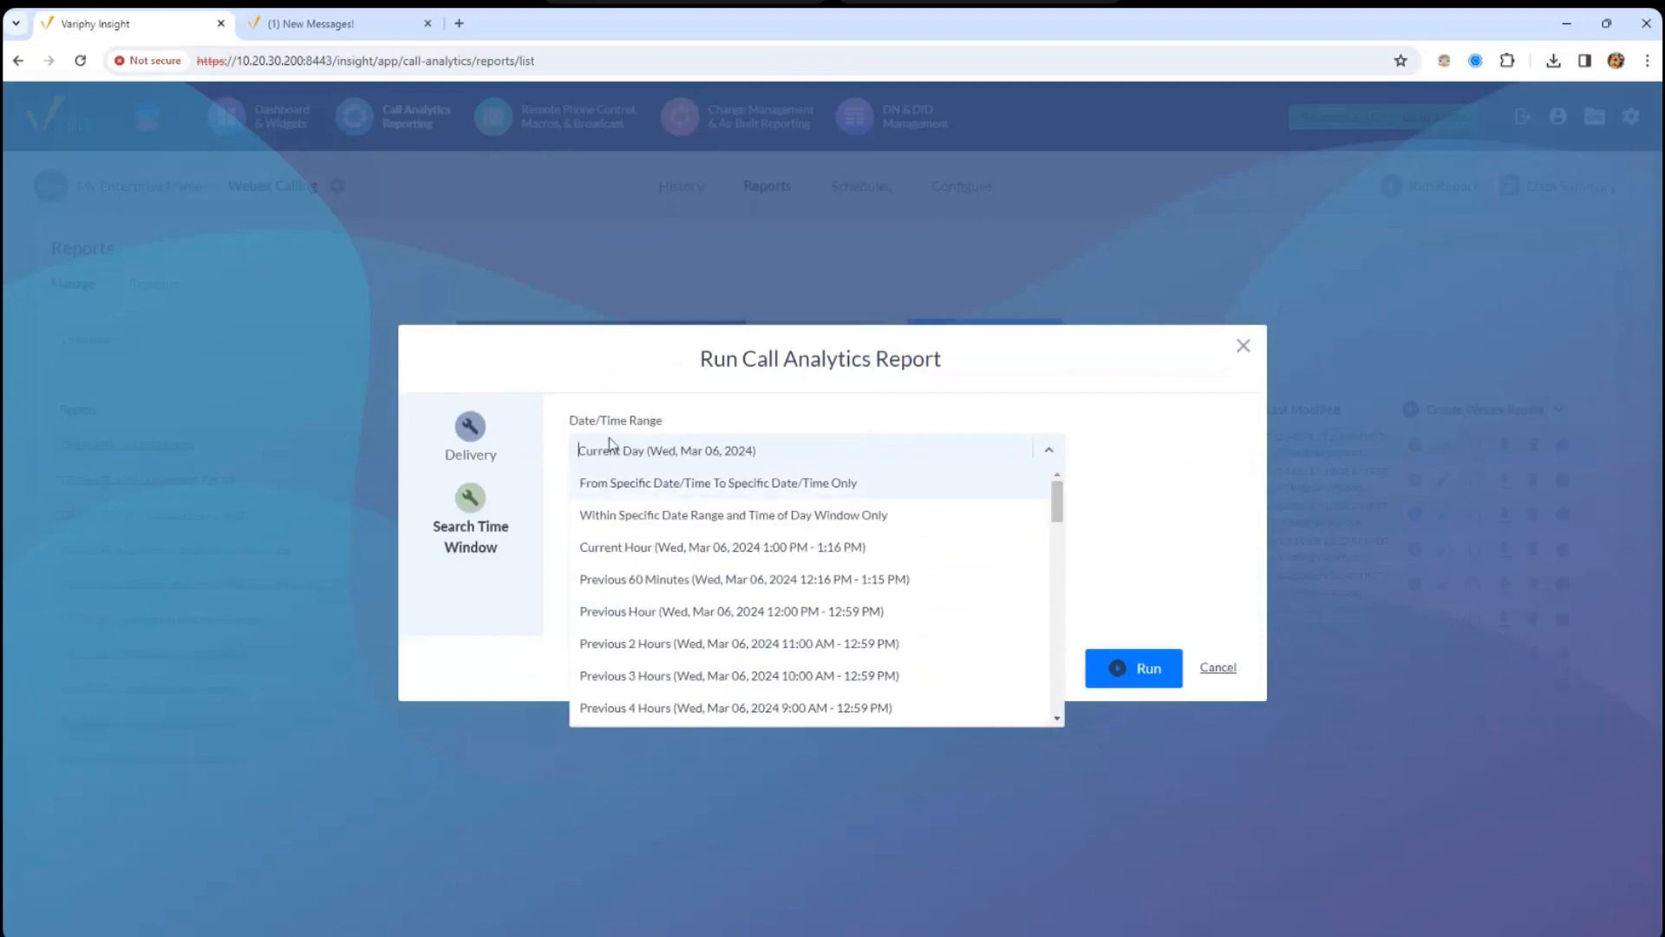
click(744, 447)
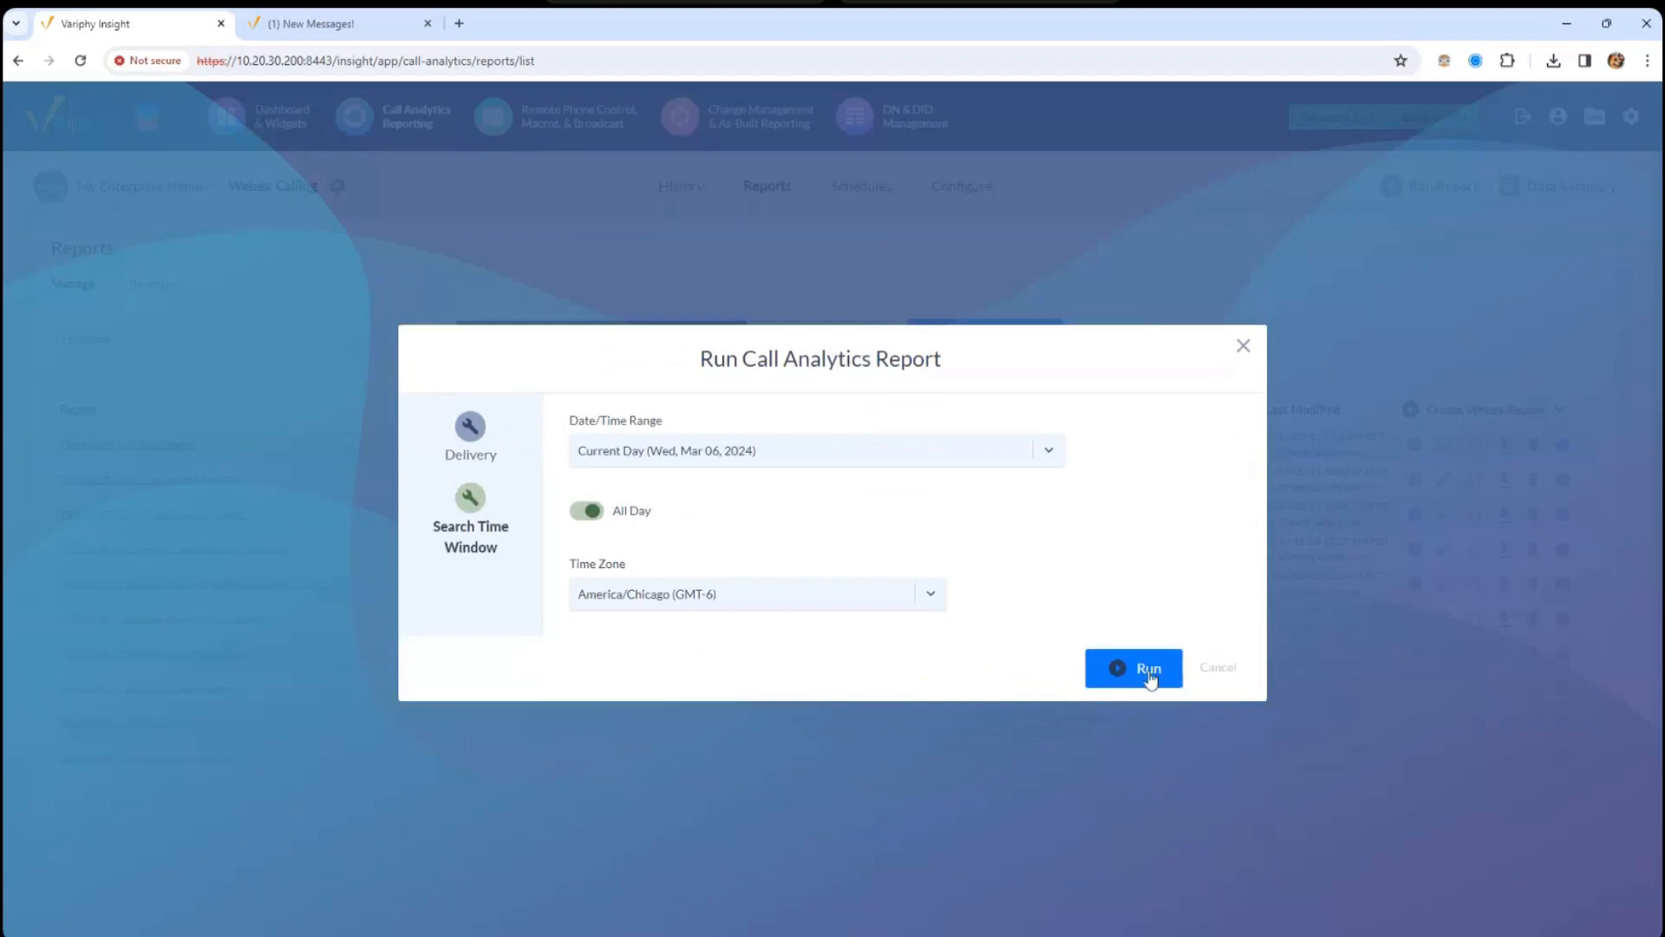
click(1243, 347)
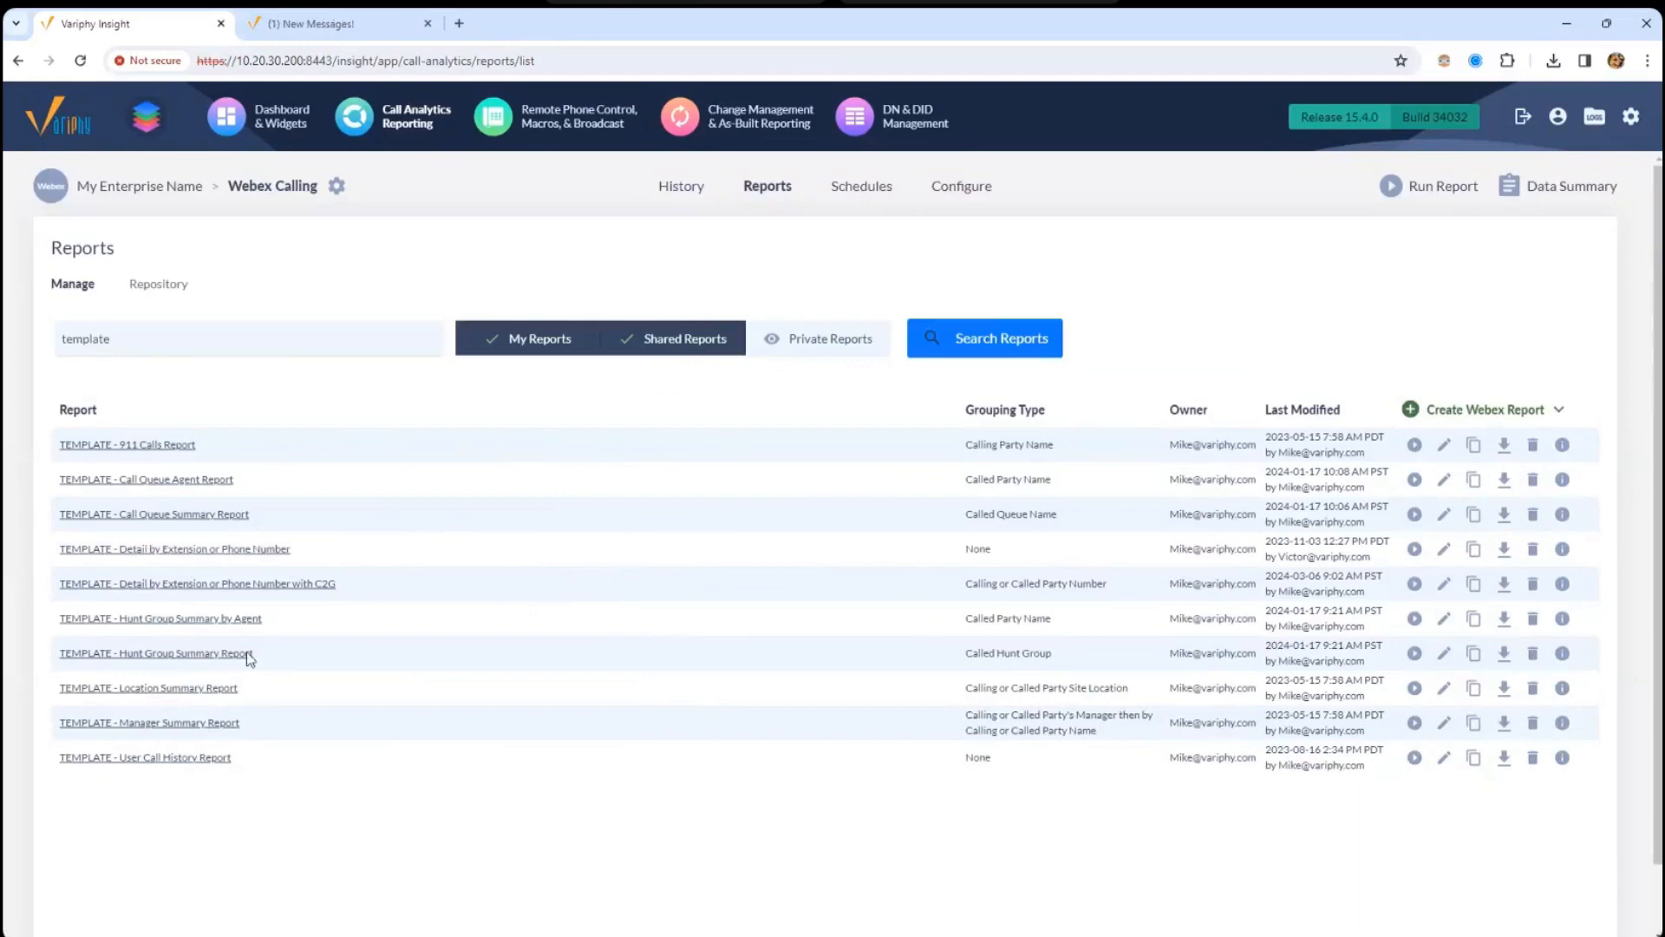
click(1474, 618)
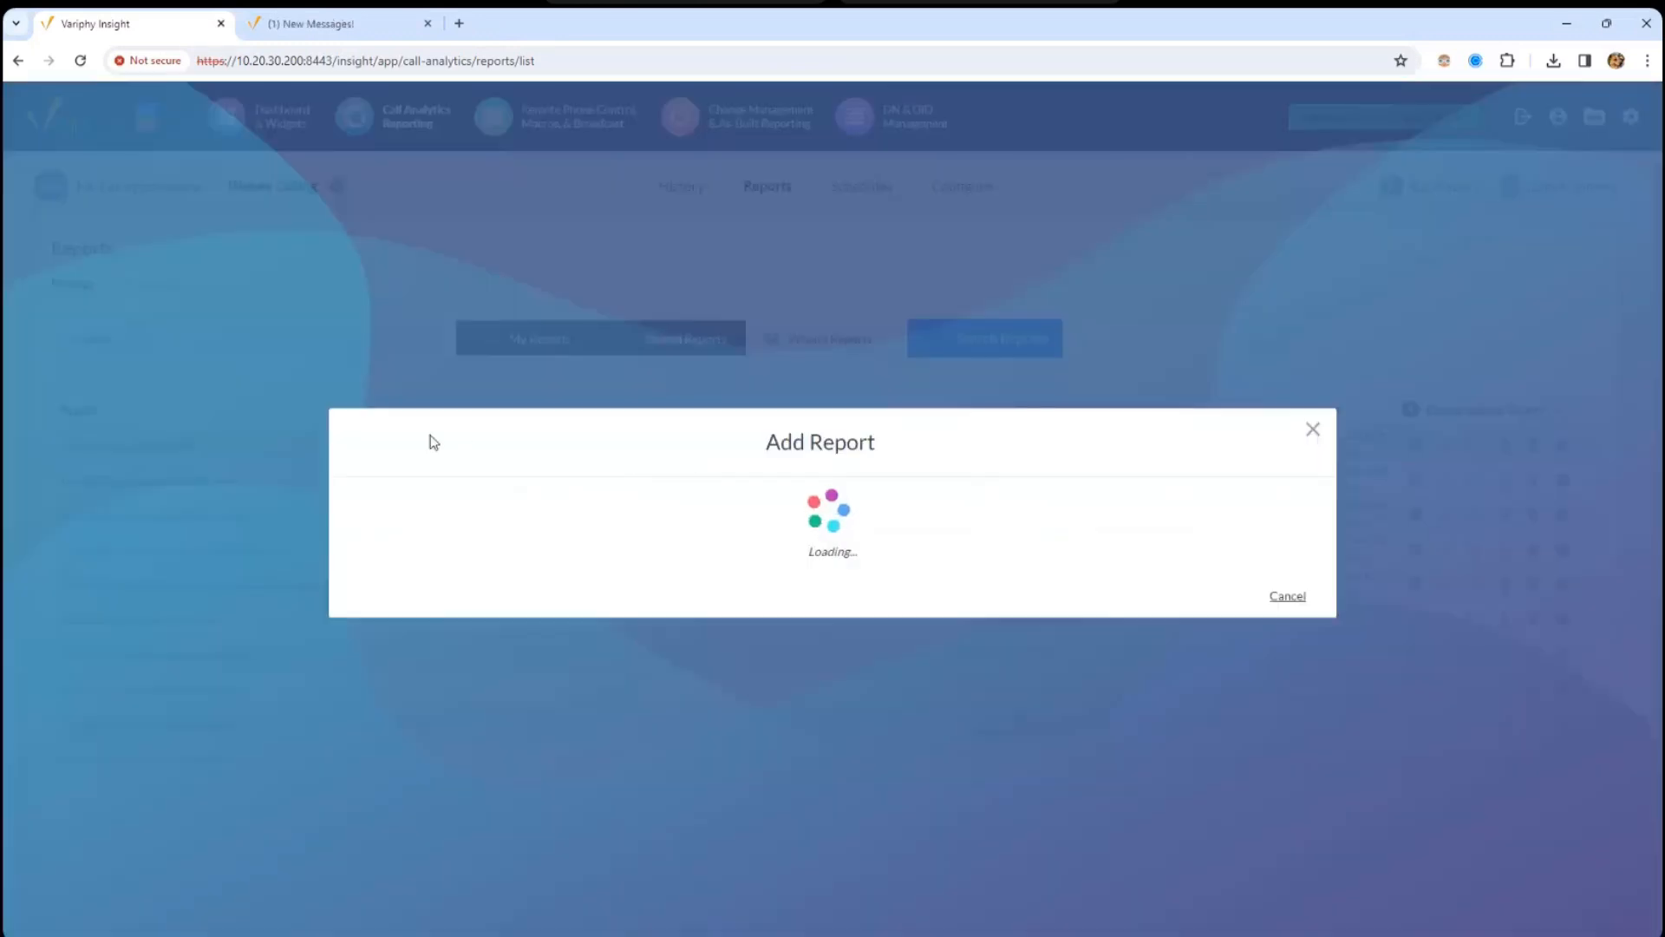
click(413, 377)
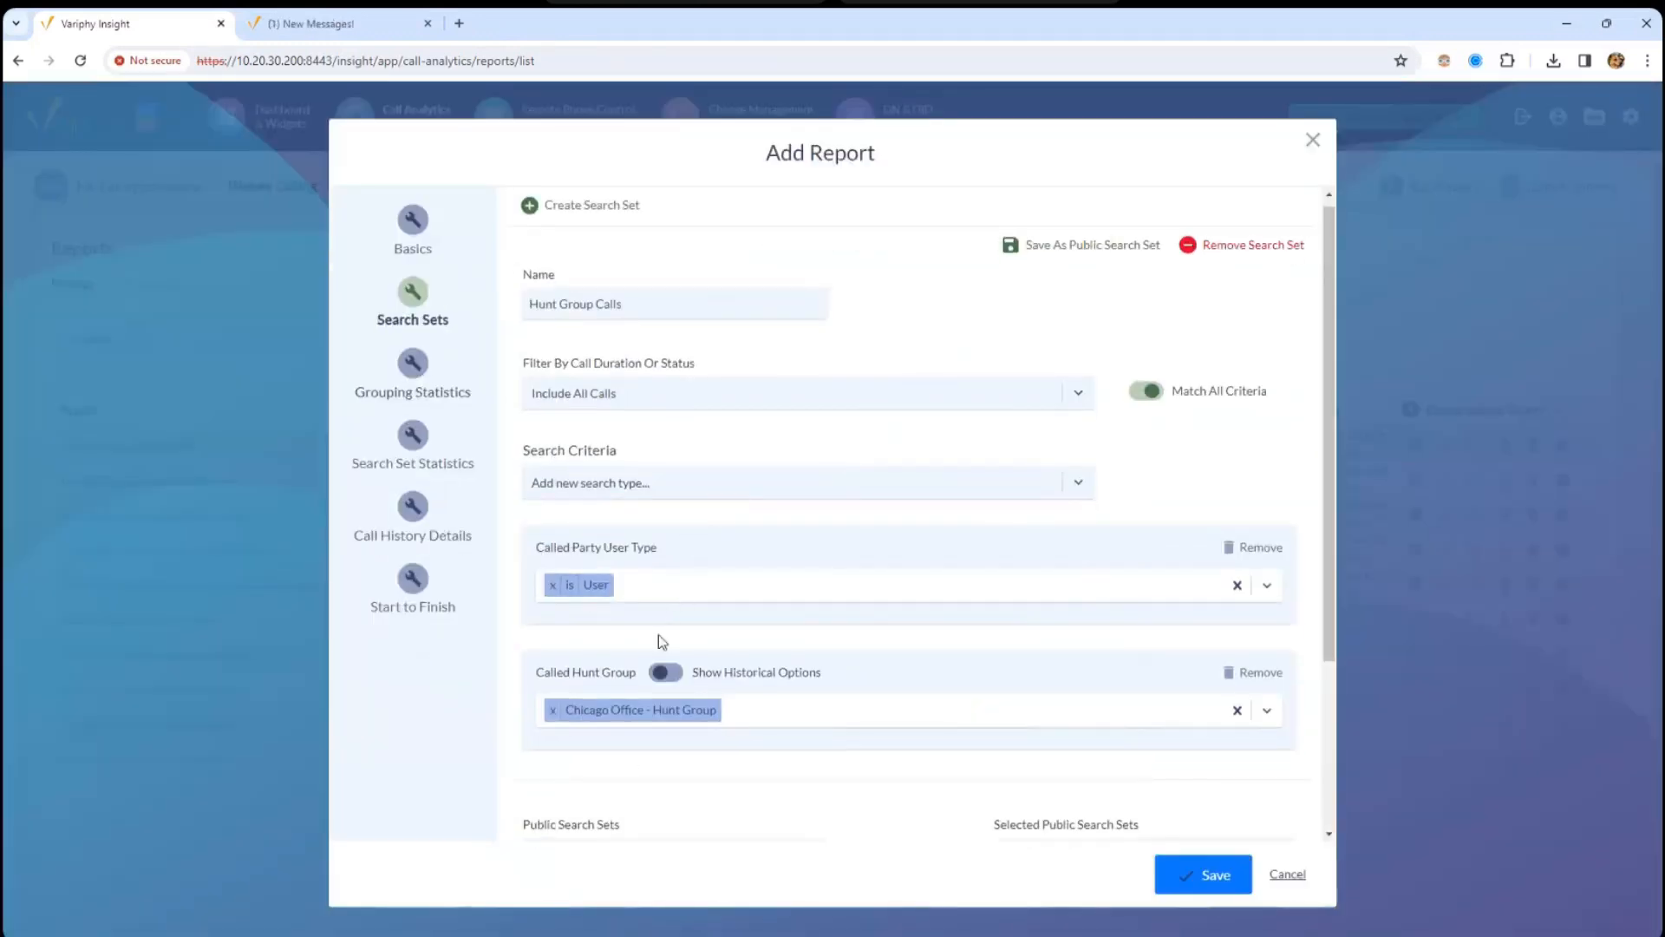
click(733, 711)
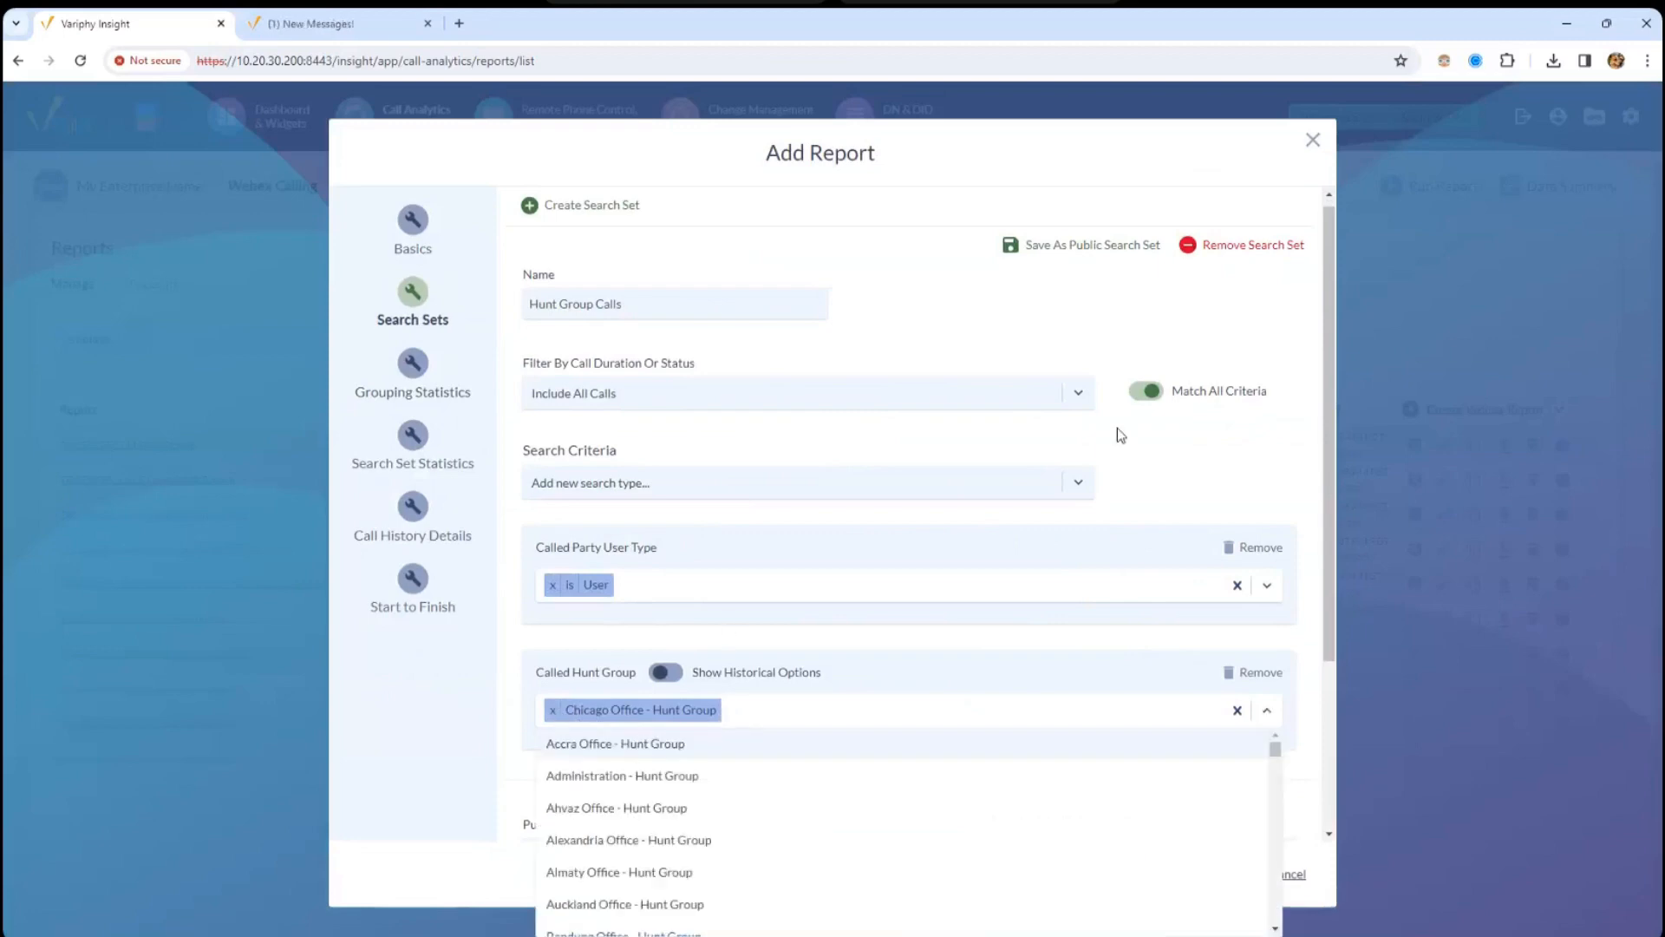
click(1313, 191)
click(1315, 146)
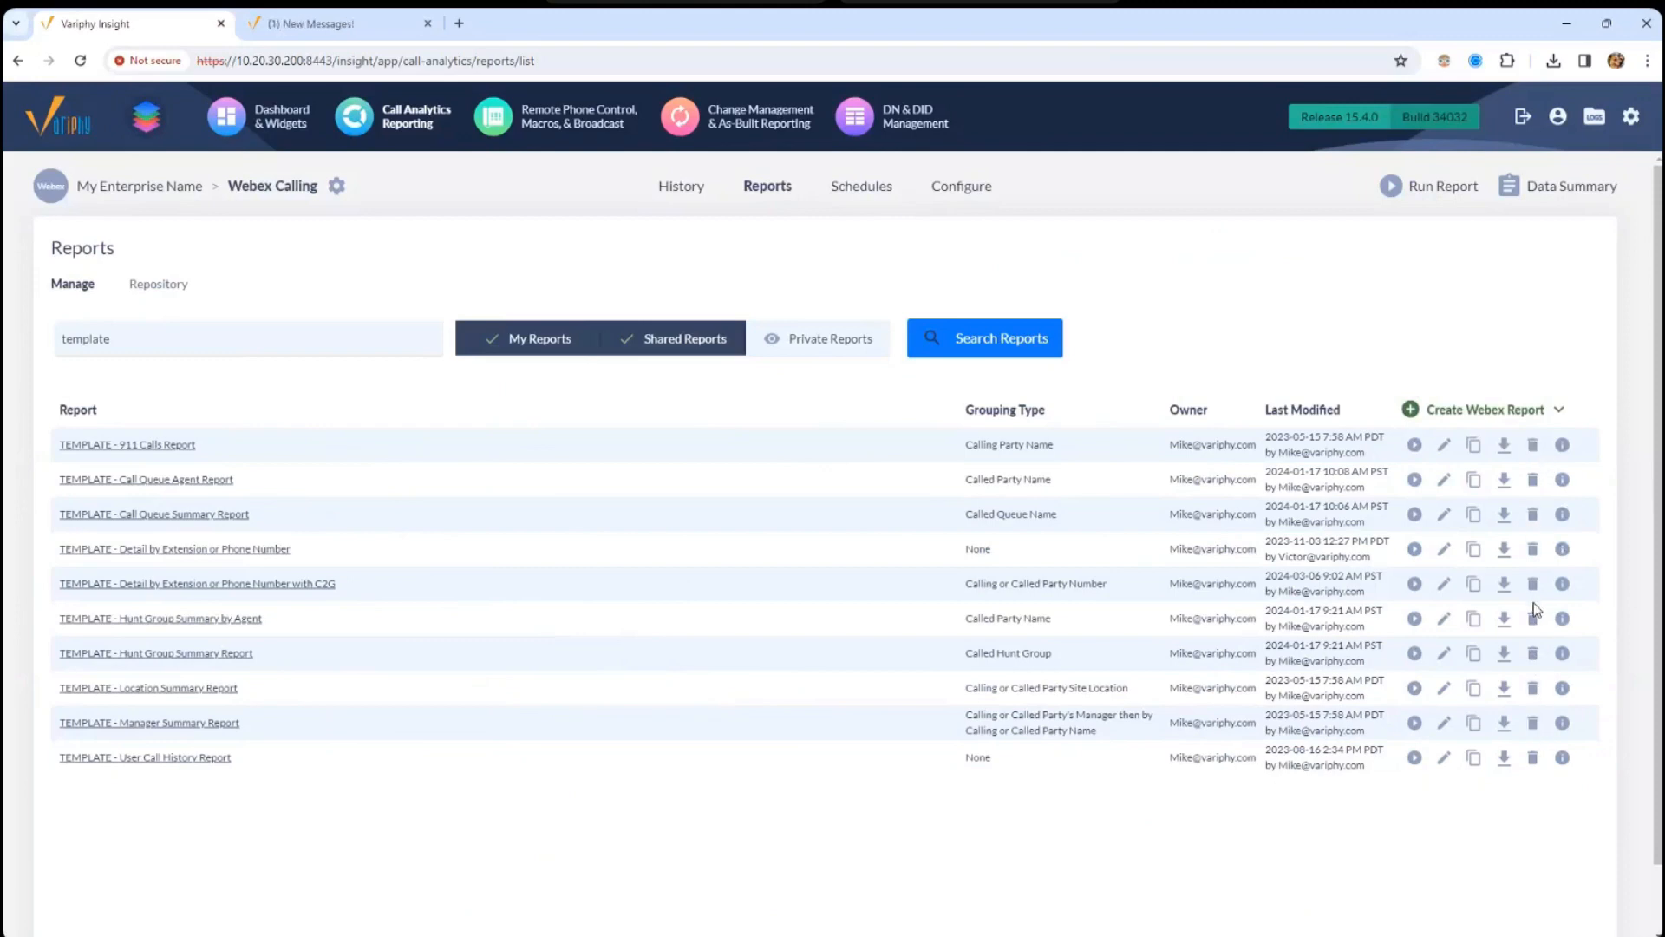
- Run the C2G detail template for the current day with Download delivery
mouse_move(1514, 414)
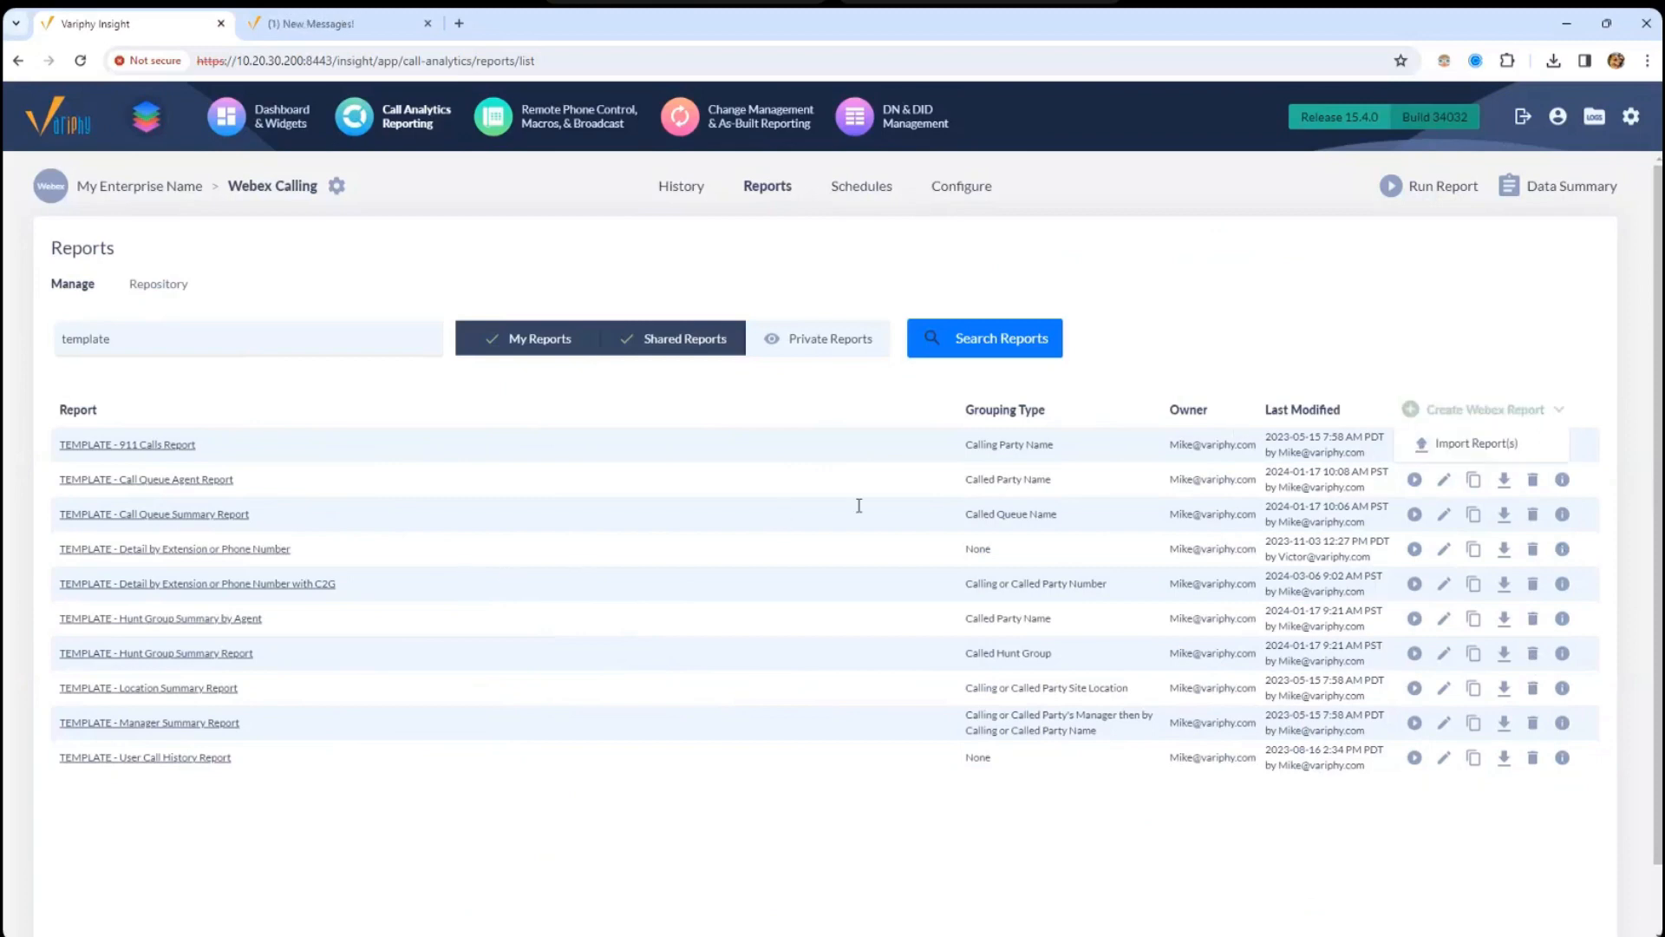
click(282, 595)
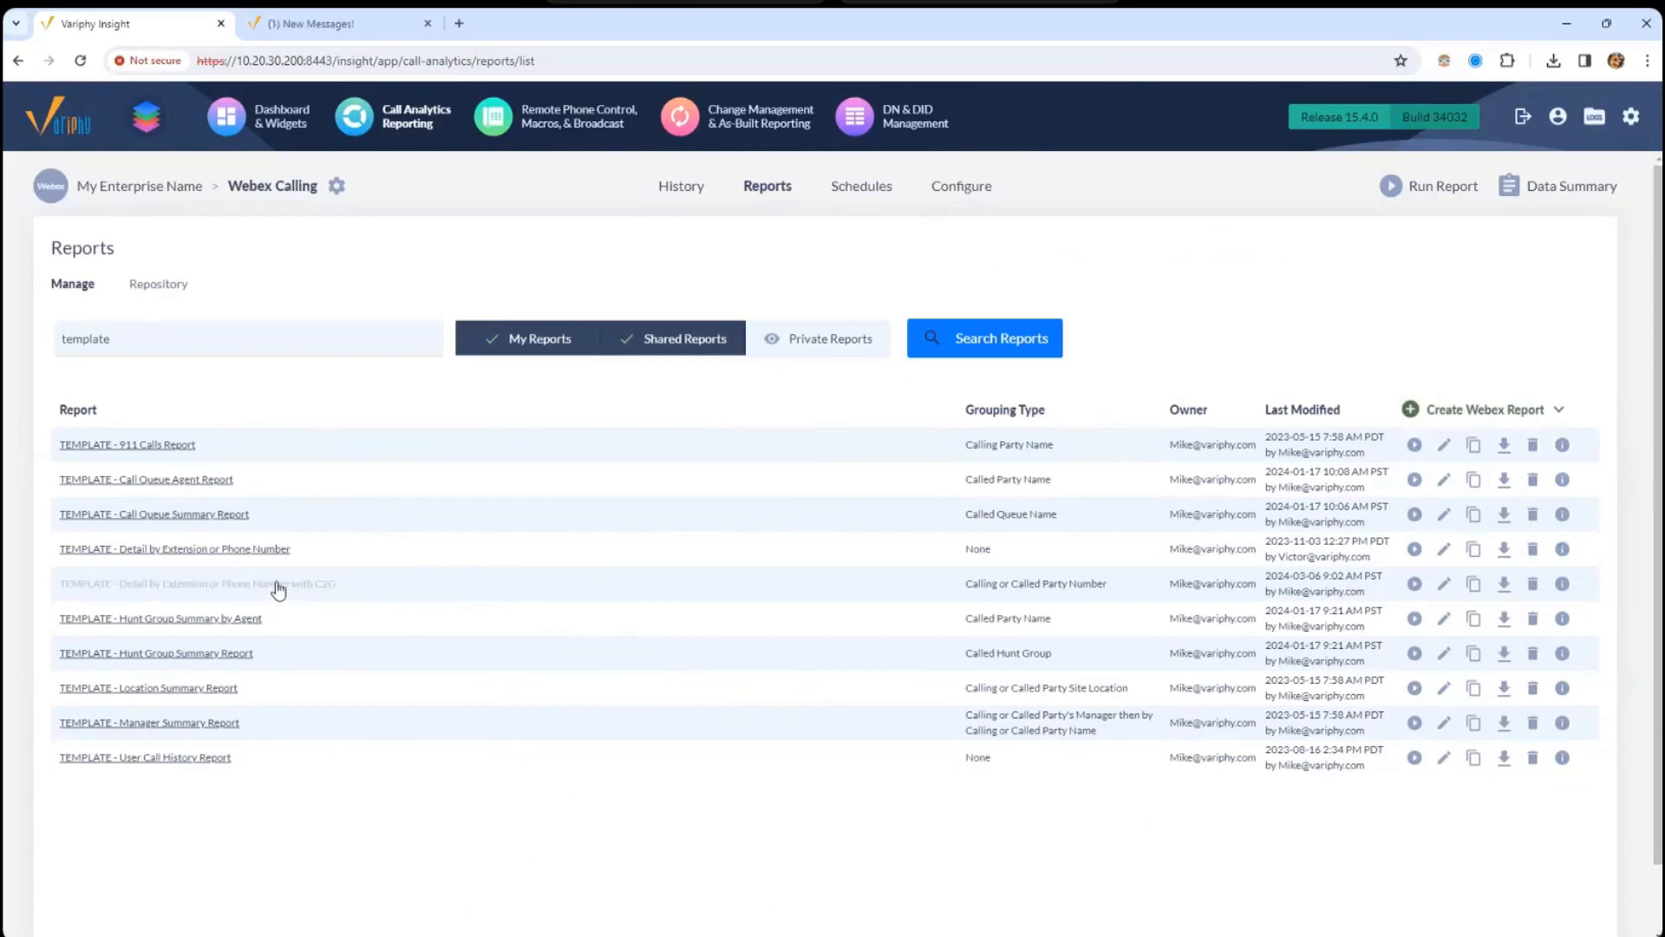
click(1419, 587)
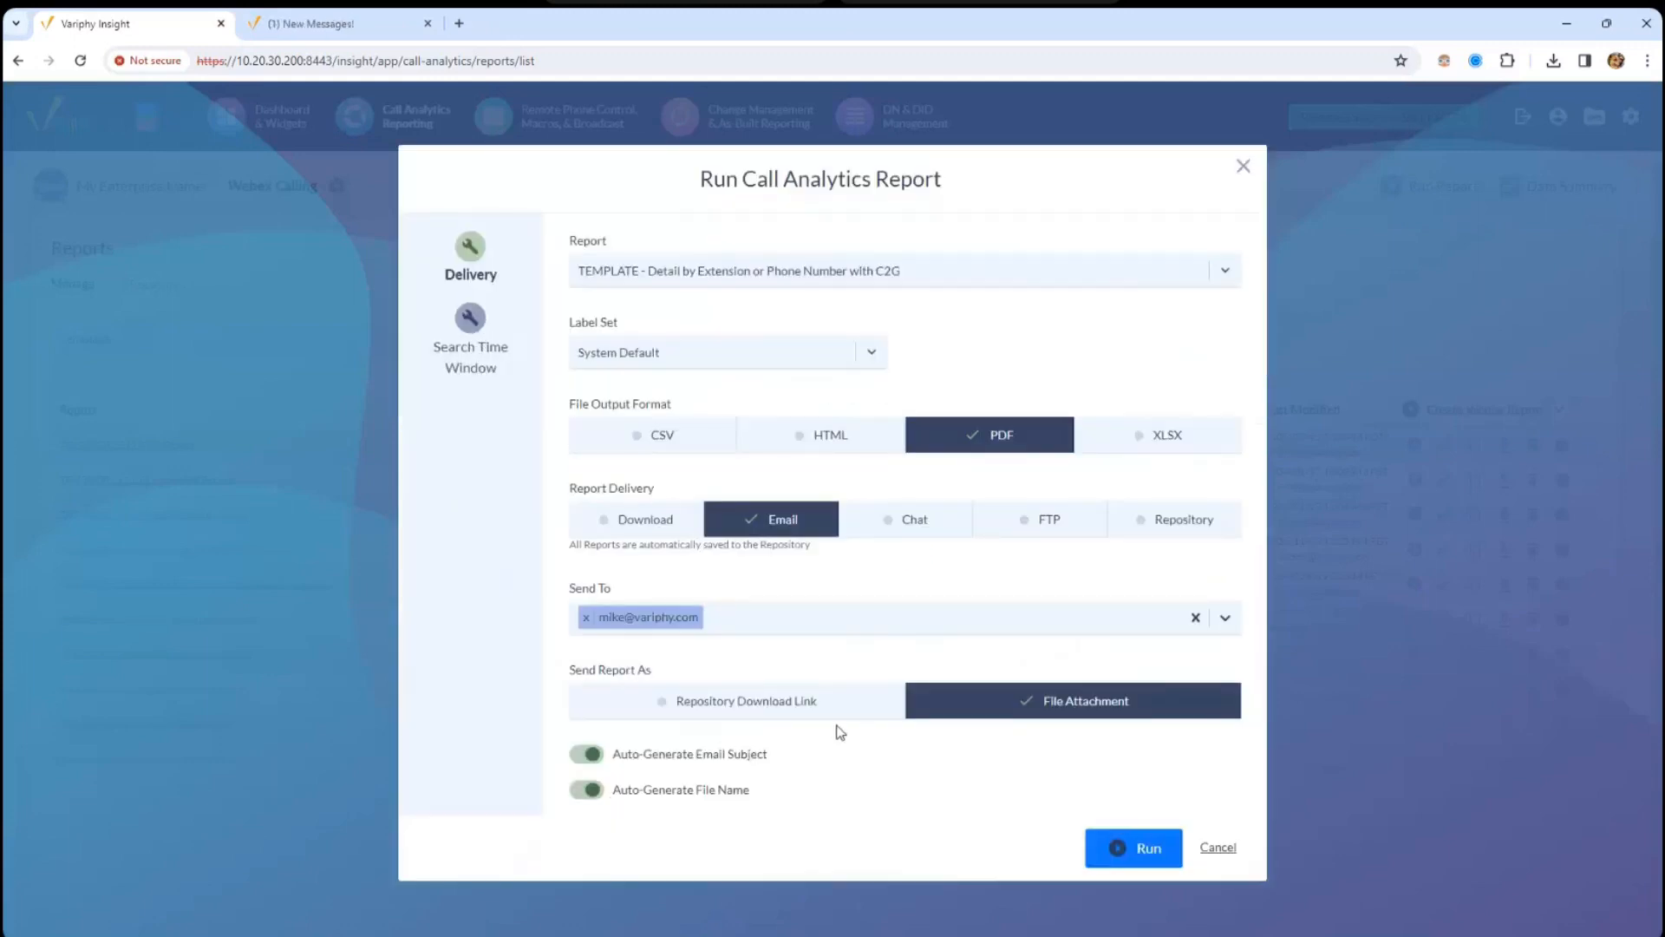
click(642, 521)
click(473, 427)
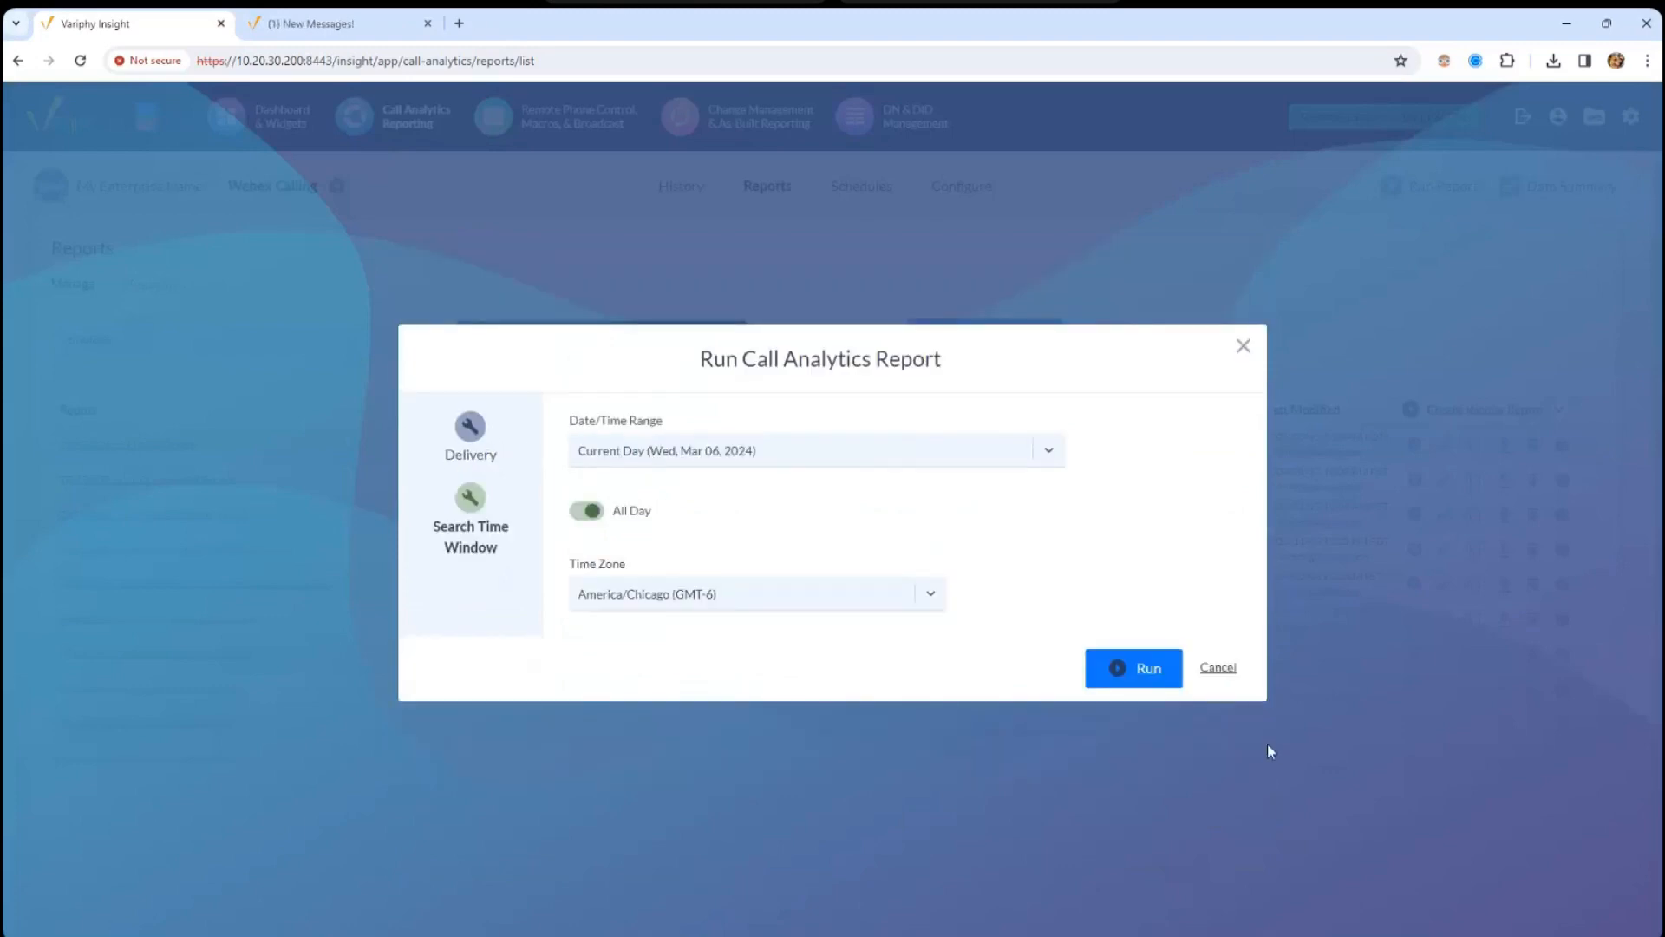
click(1128, 684)
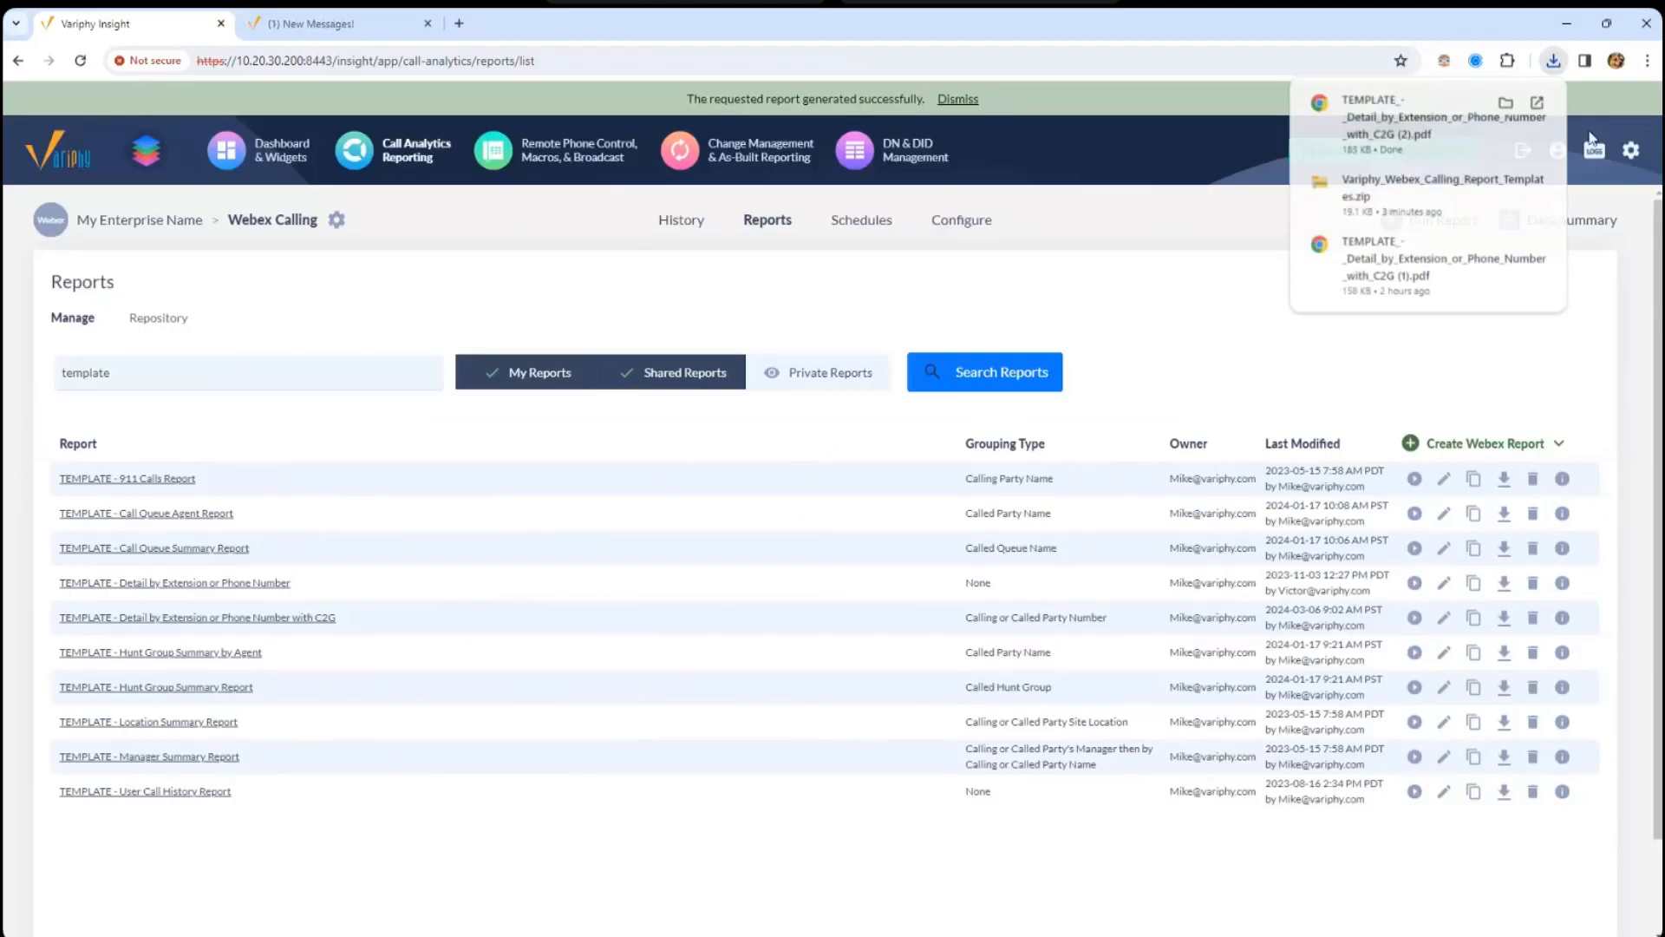
- View the downloaded C2G report PDF zoomed in, then edit the C2G template in Variphy Insight
click(1423, 145)
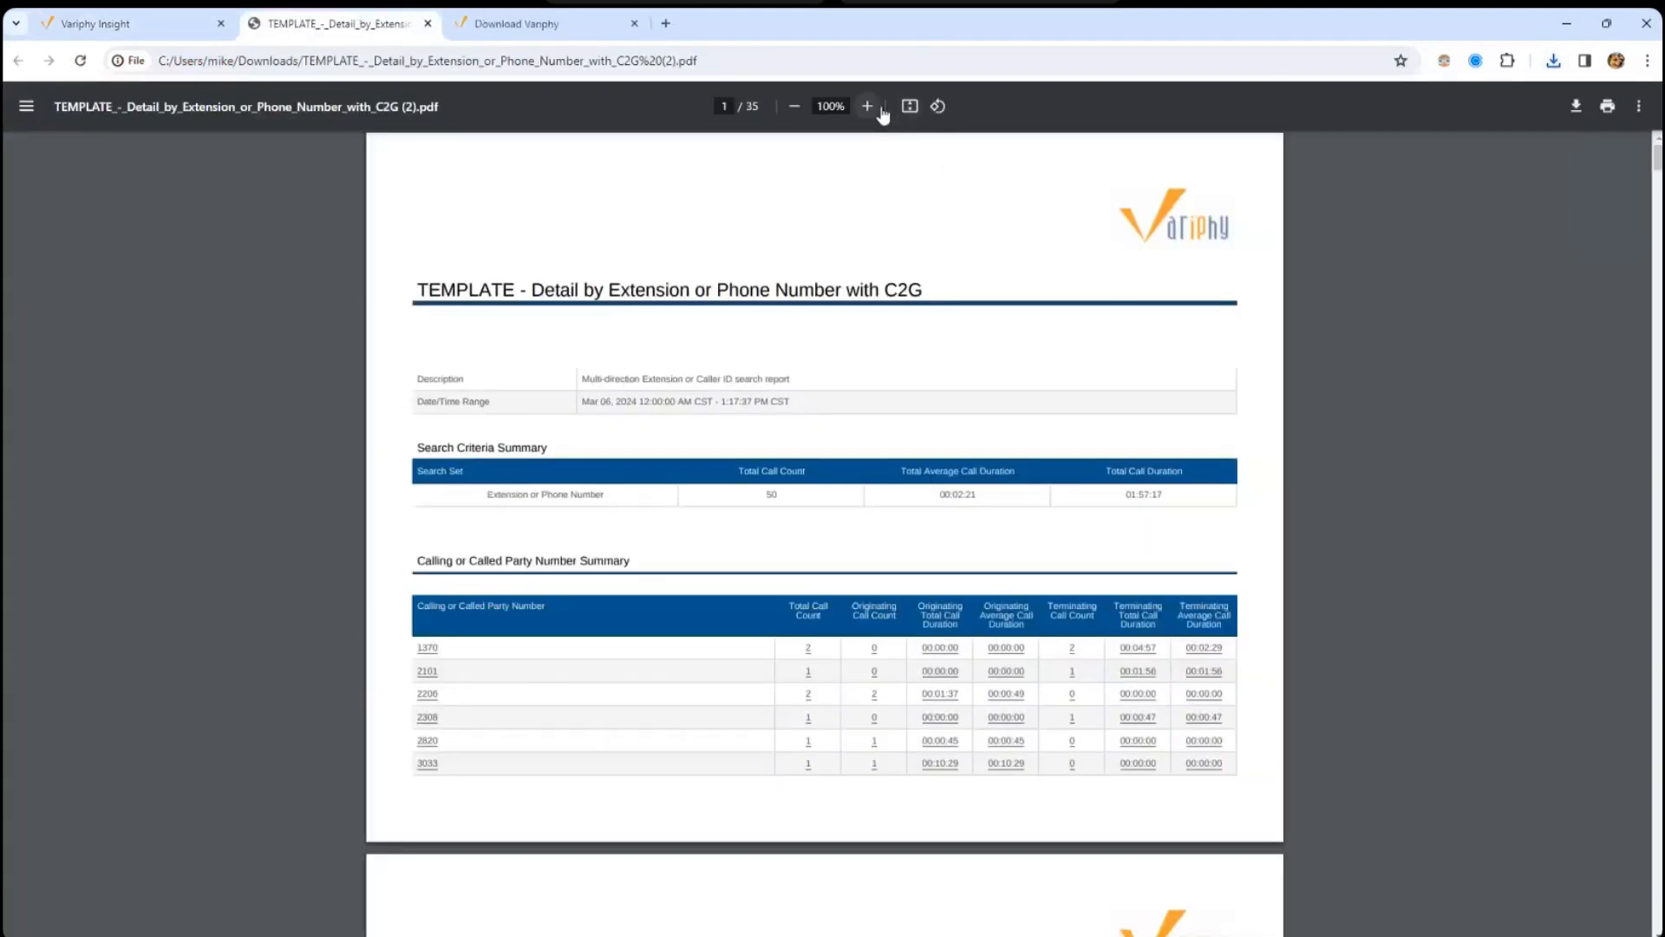
click(868, 106)
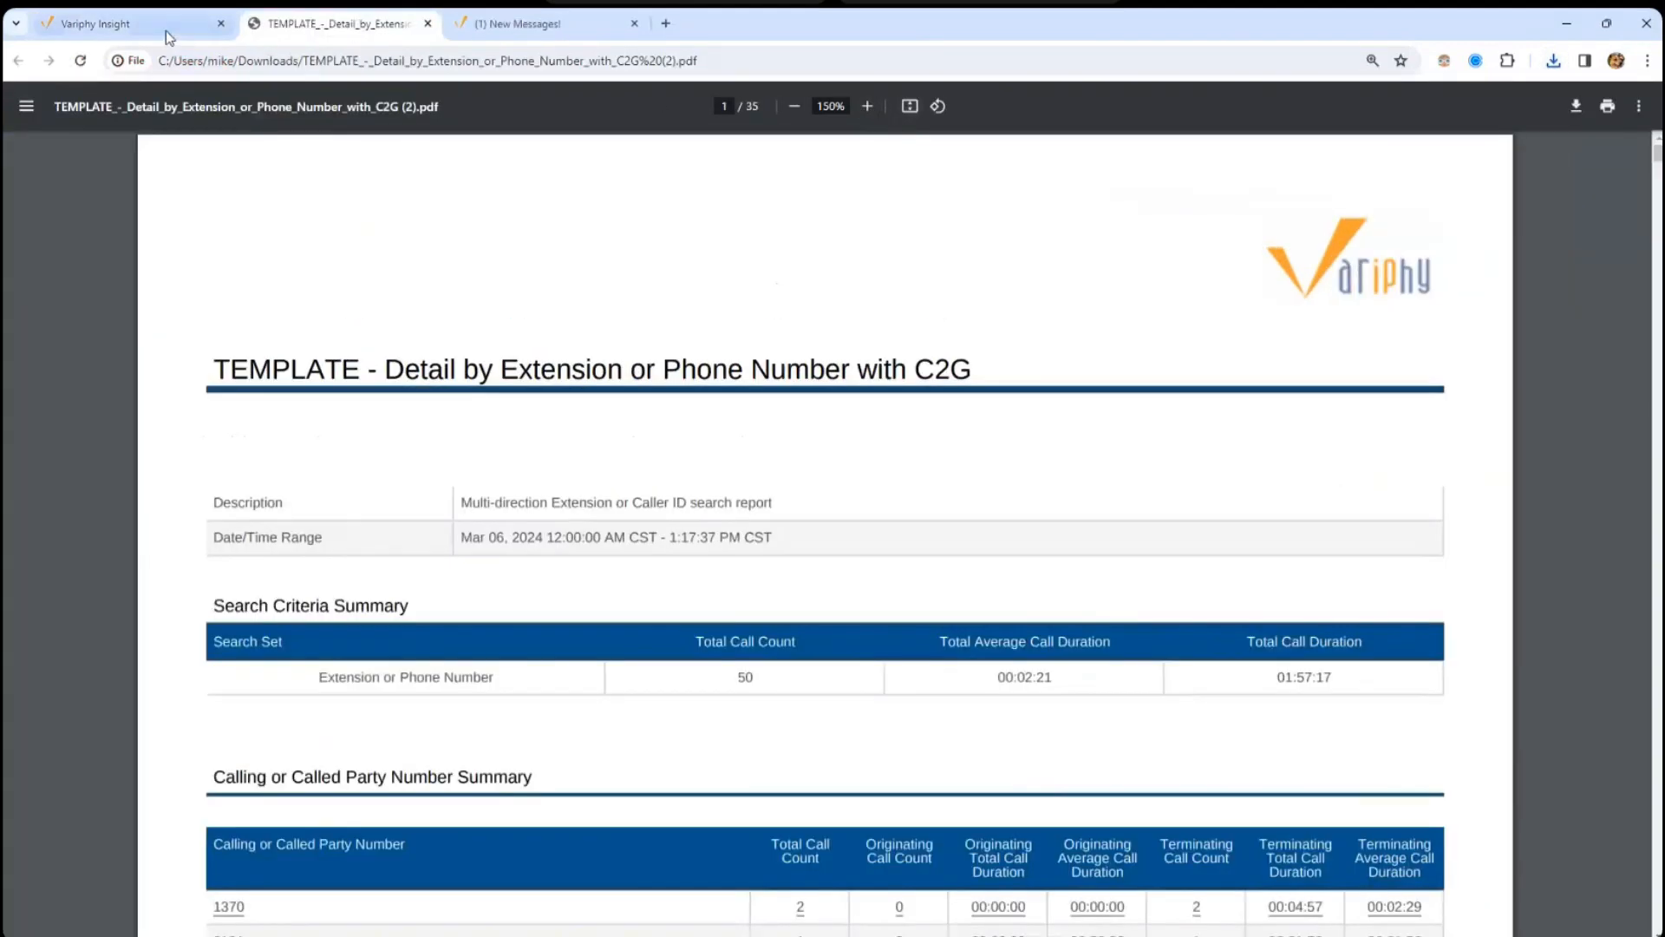
click(162, 29)
click(295, 586)
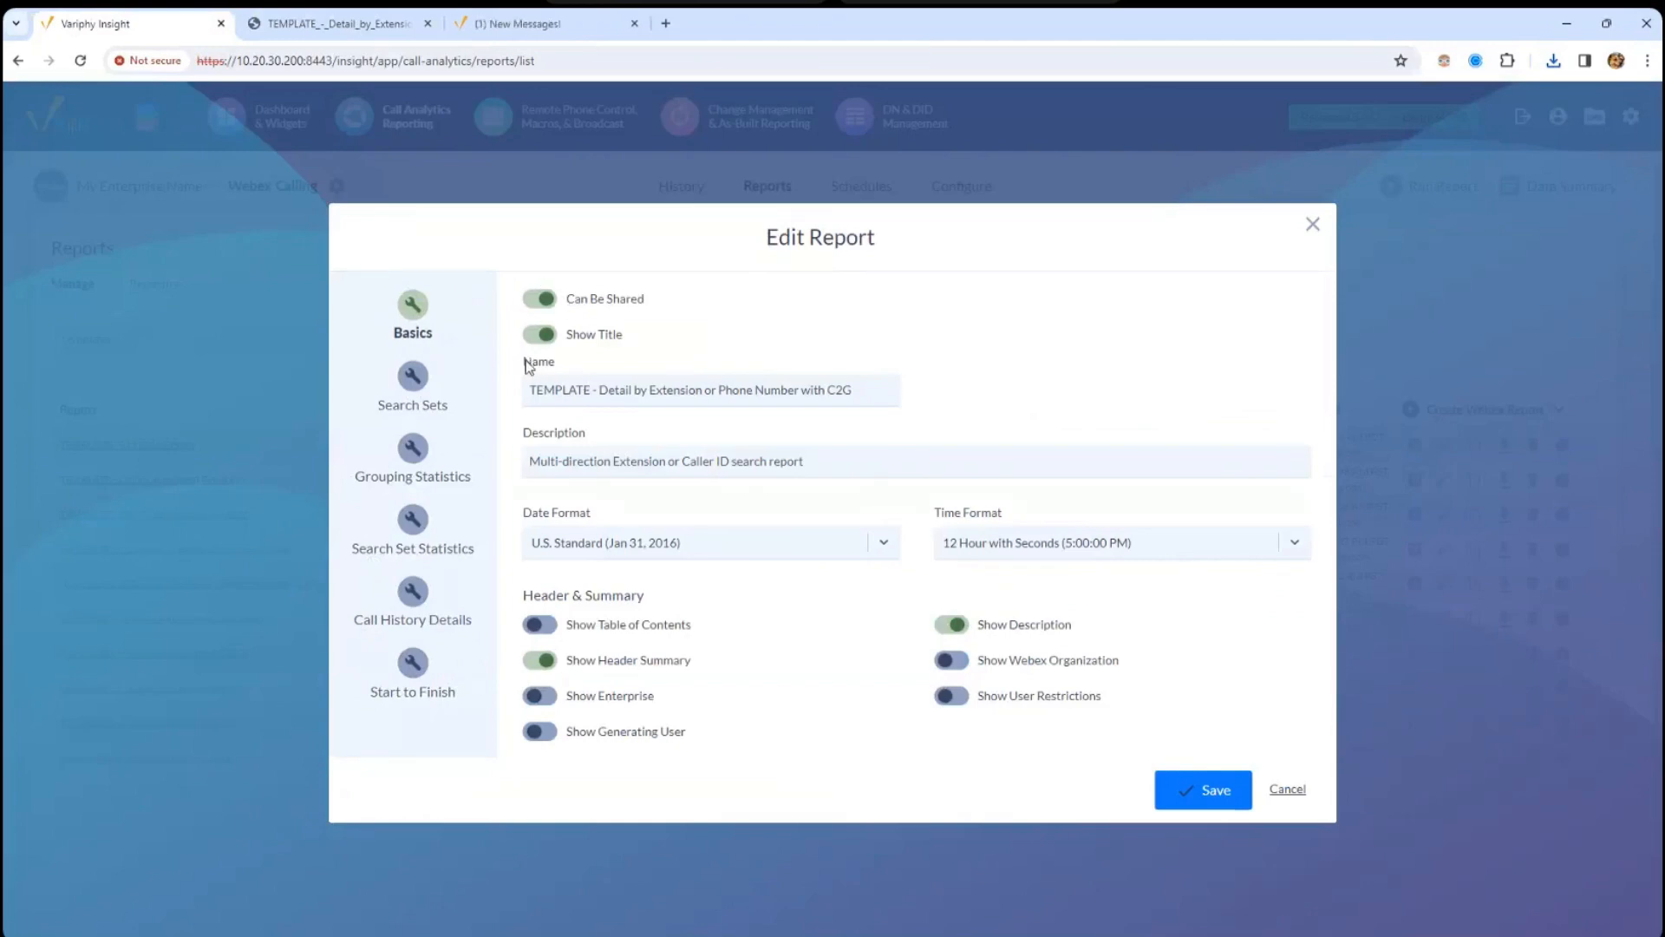
- Highlight the C2G template's description and view its Extension or Phone Number search set criteria
drag(524, 366, 532, 366)
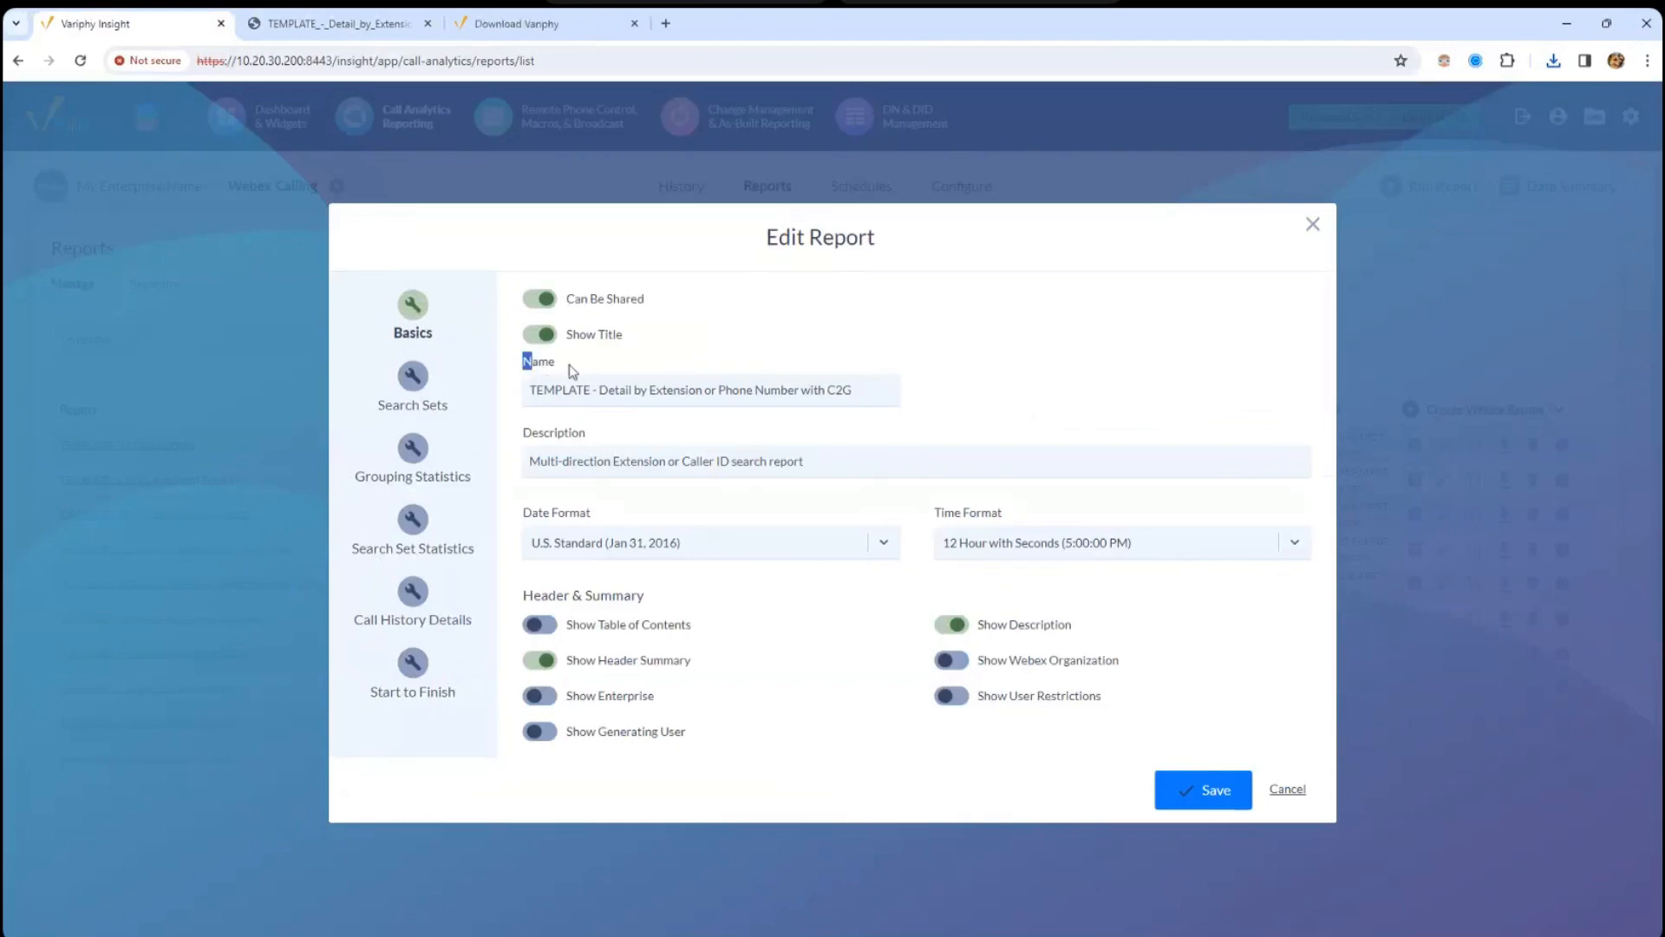
click(576, 299)
drag(530, 461, 891, 460)
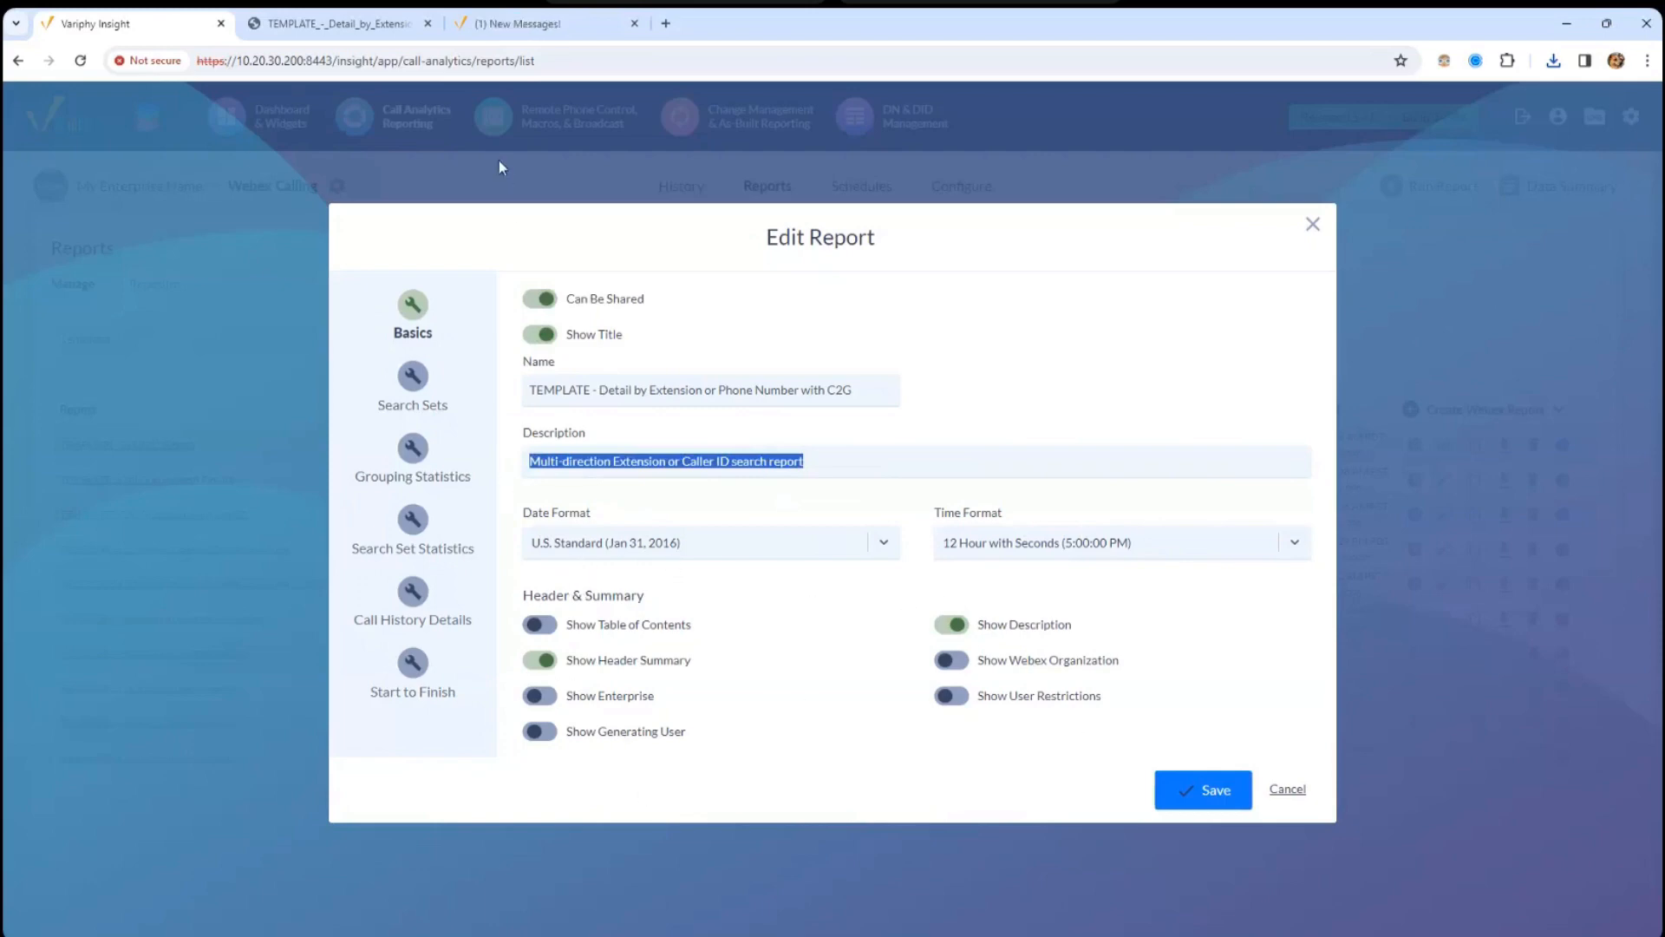
click(423, 397)
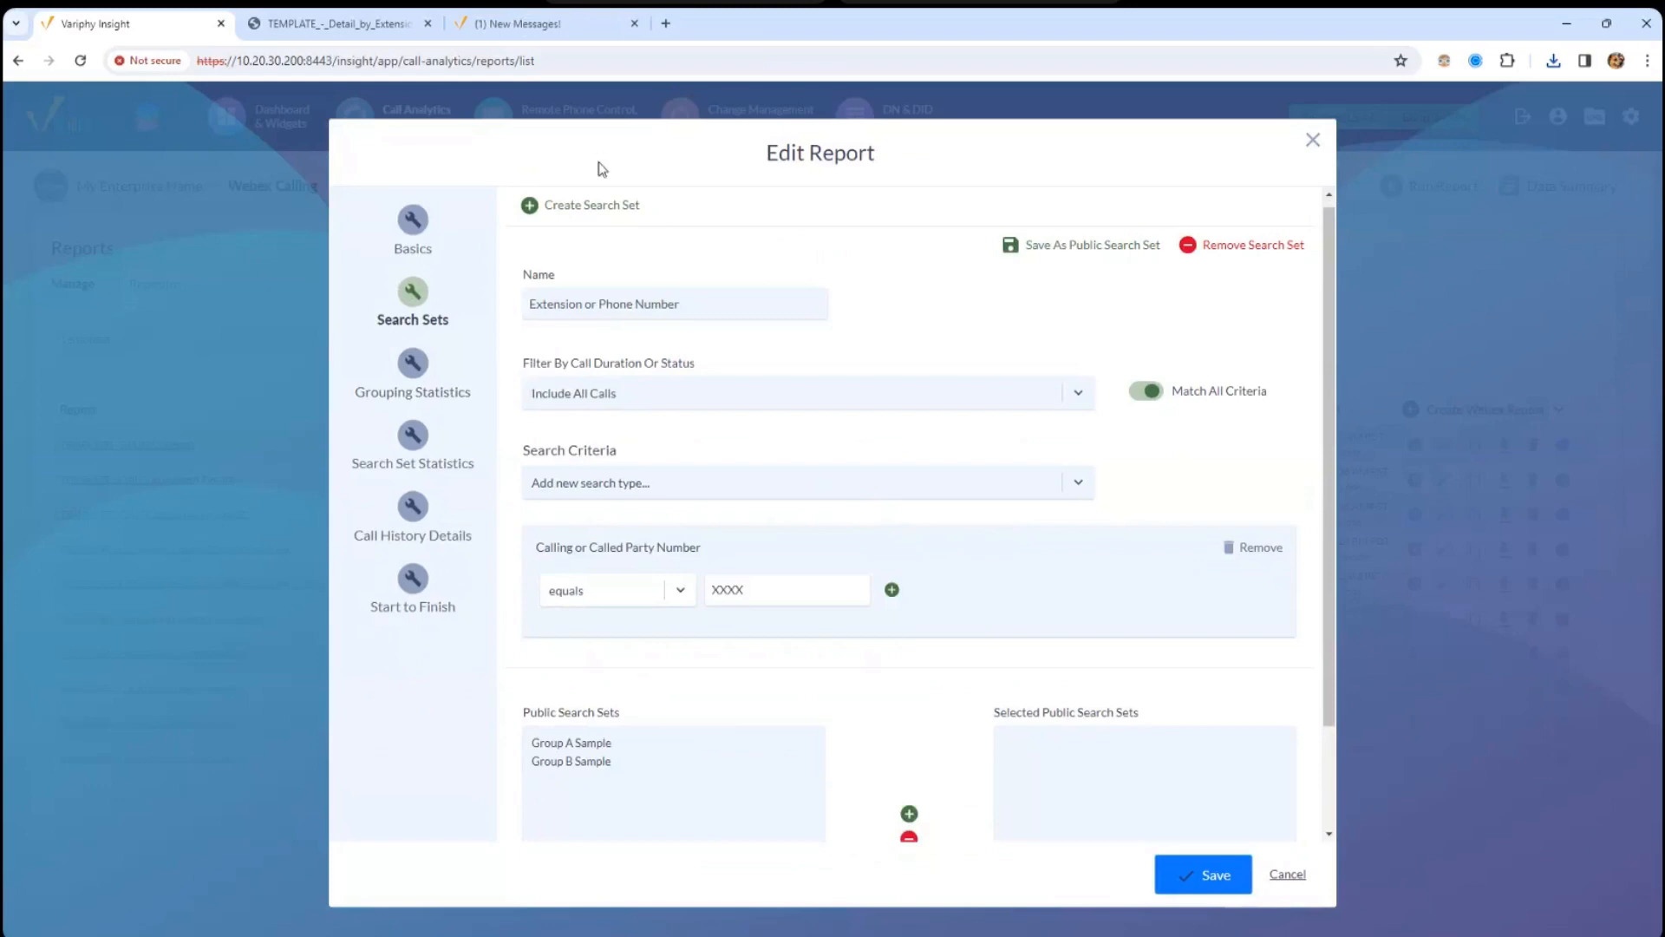
click(580, 213)
- Search the Variphy Knowledge Base for 'Webex Detail by Ext' and open the Detail by Extension article
click(520, 26)
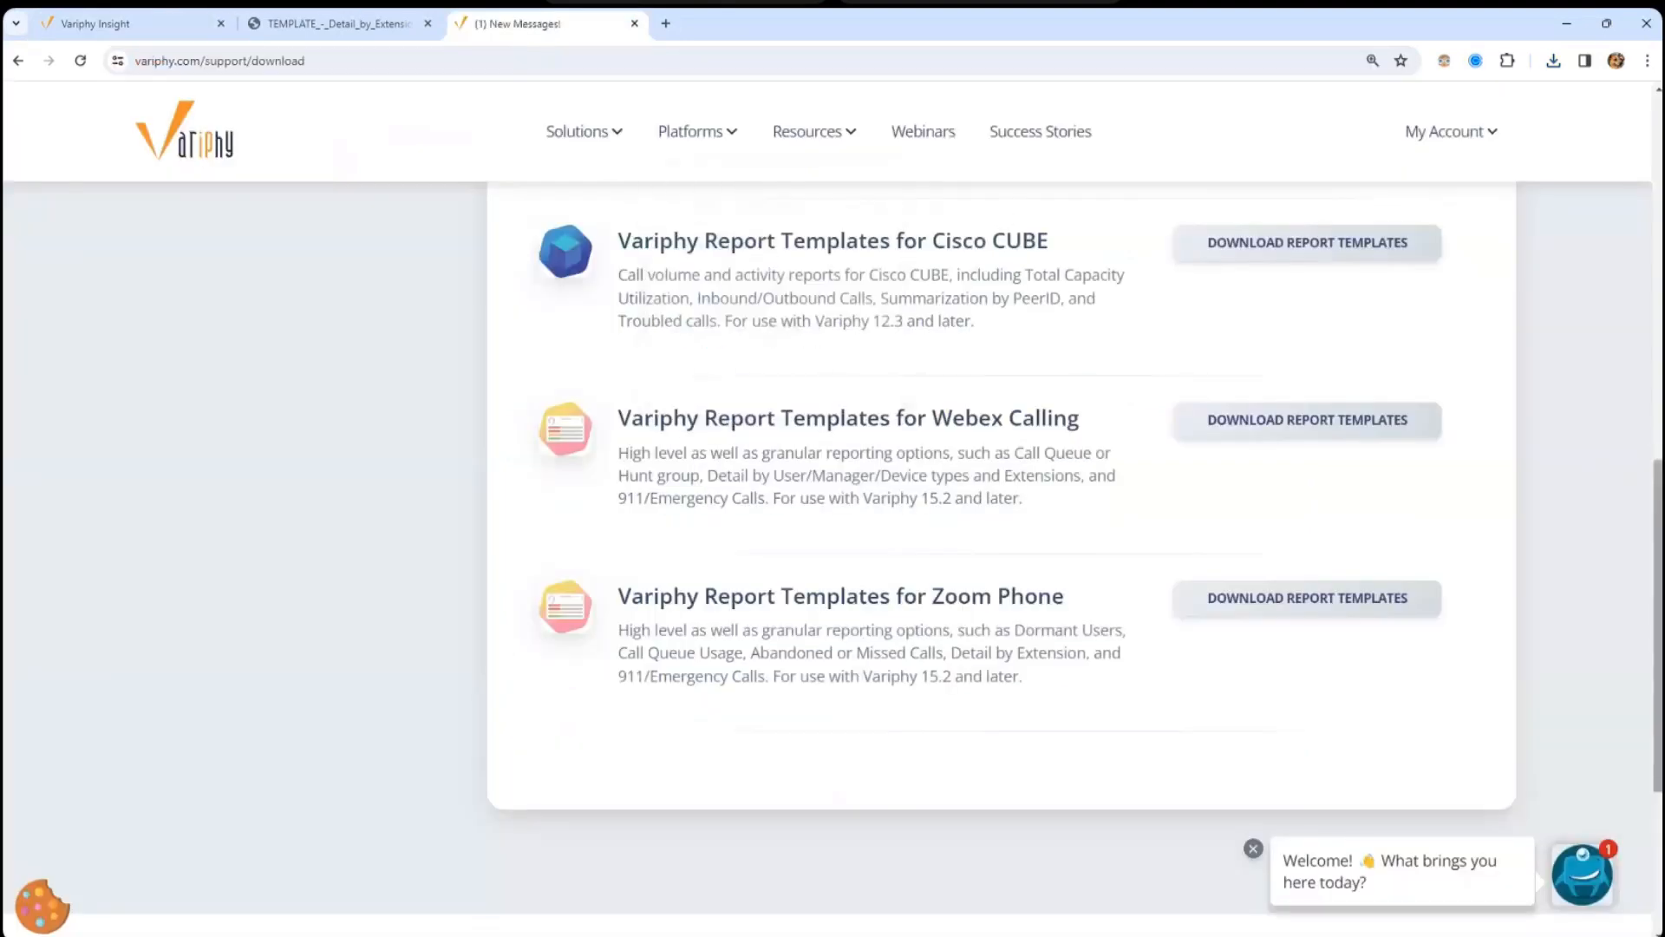
scroll(740, 151, up, 10)
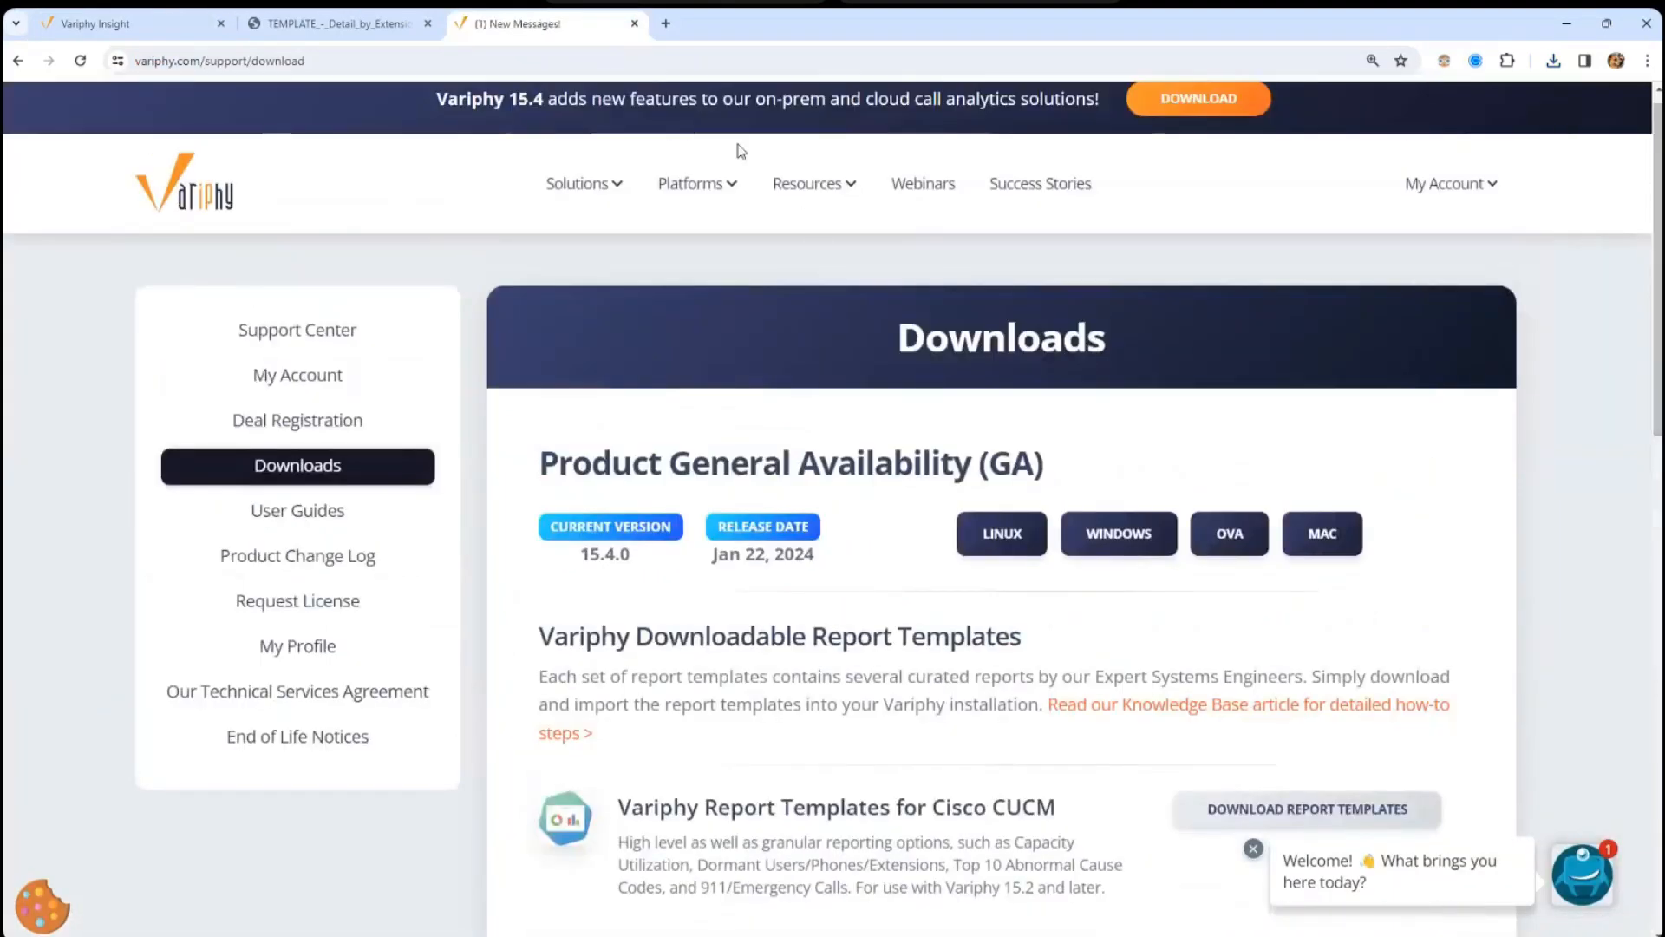
mouse_move(829, 186)
mouse_move(893, 259)
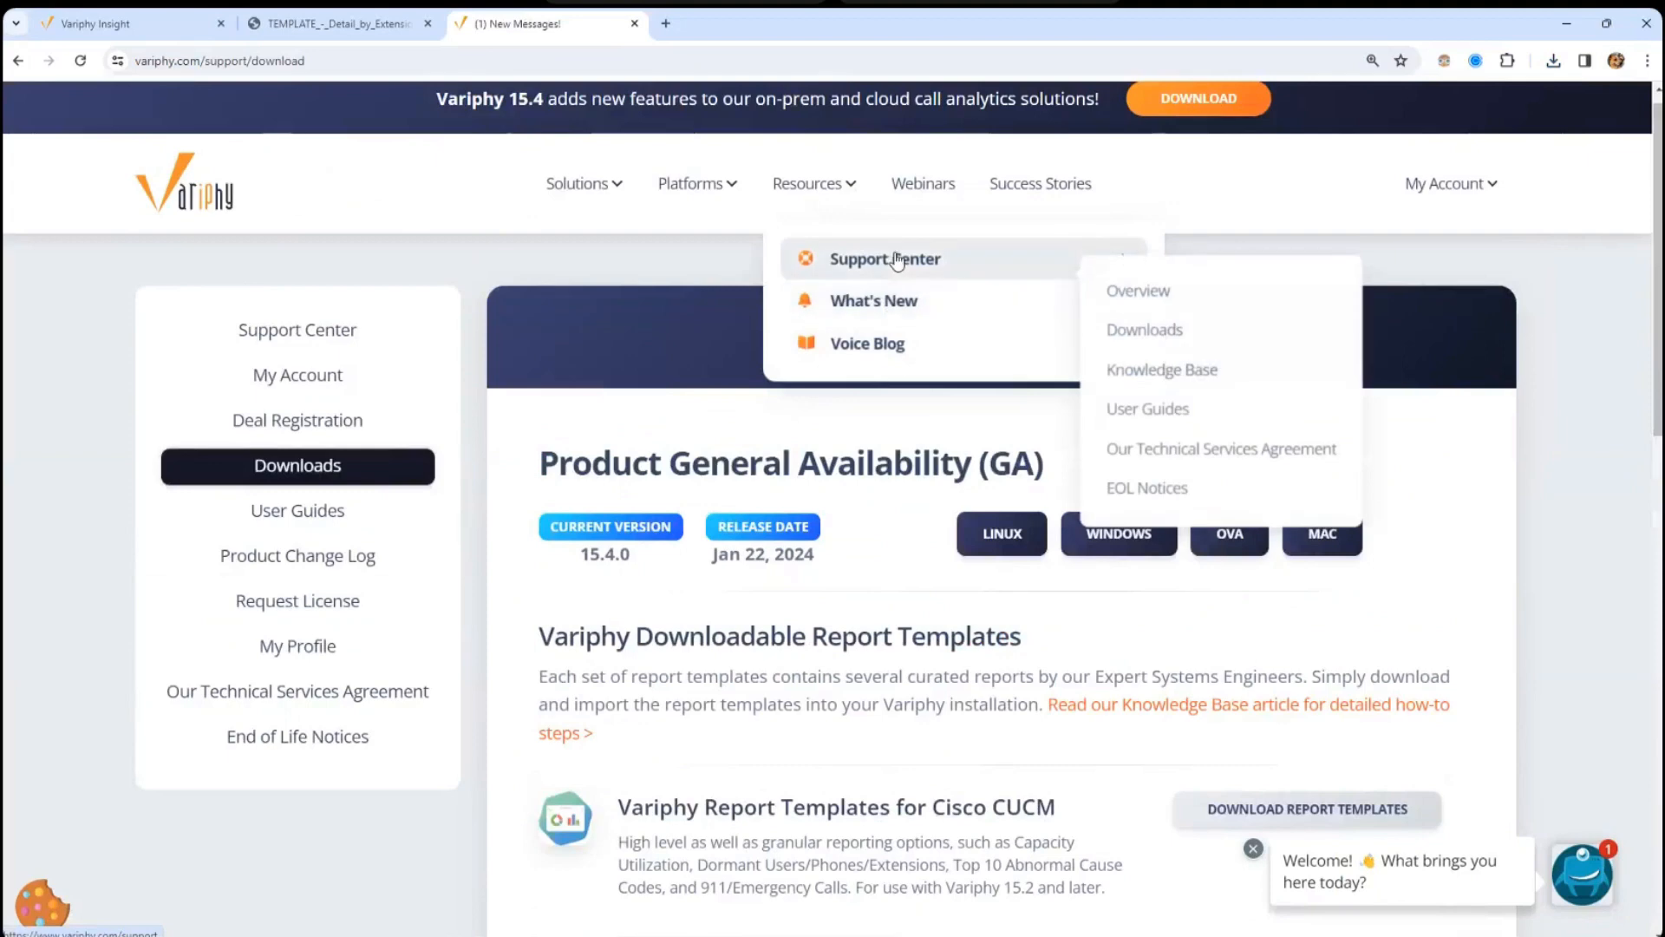
click(1230, 384)
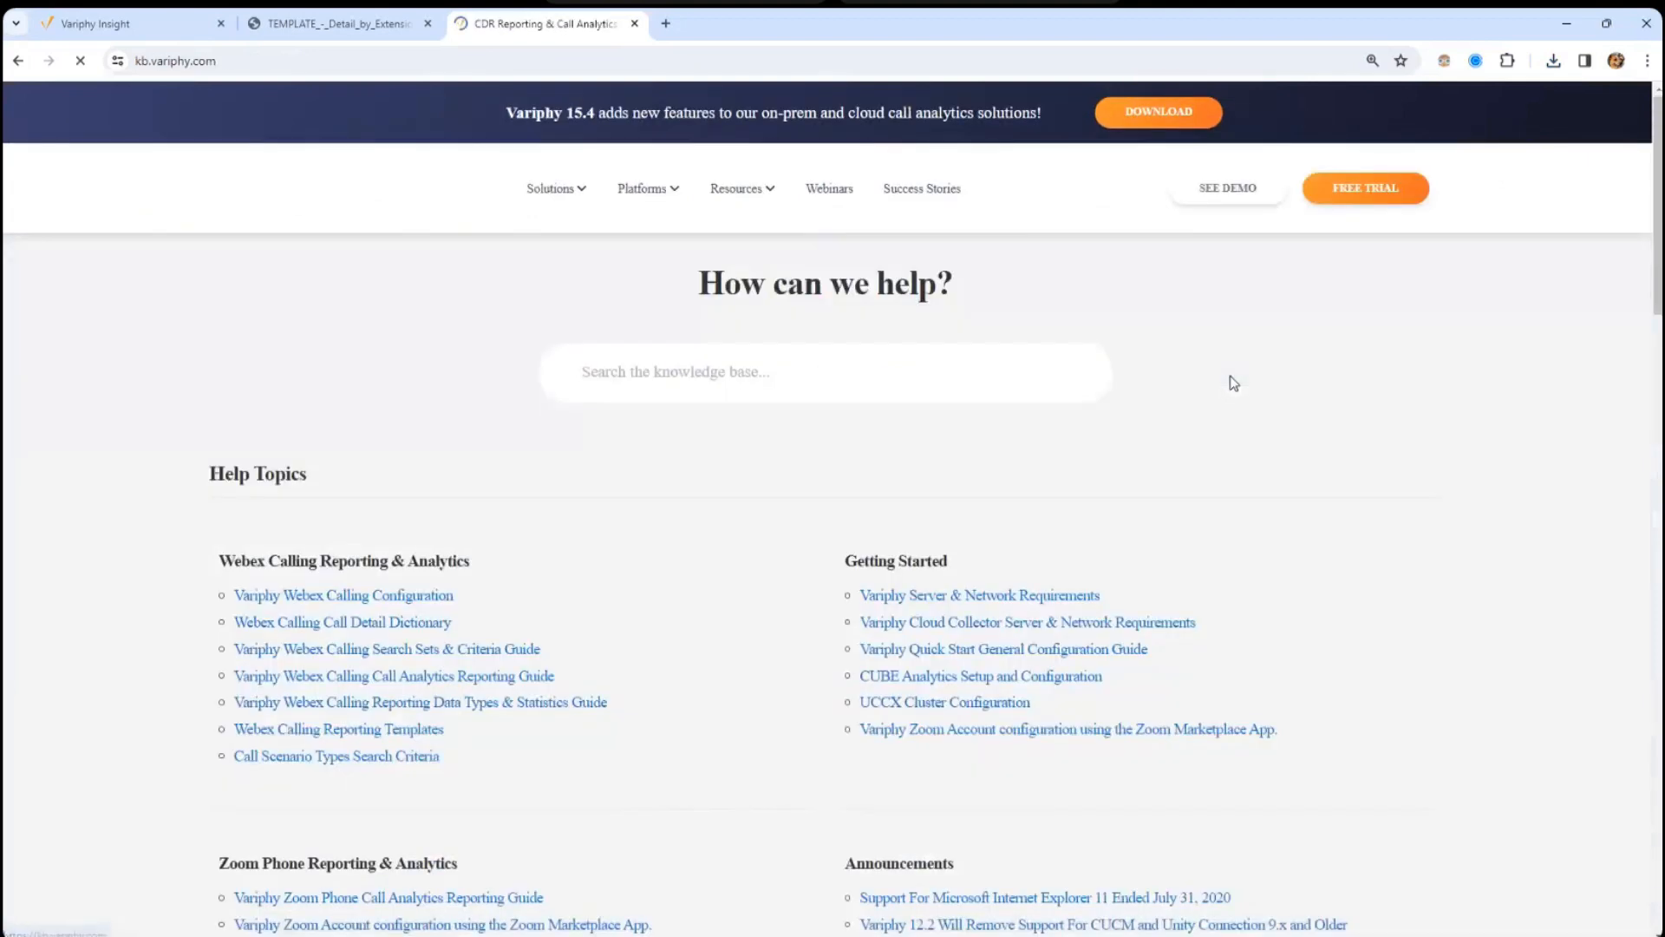
click(344, 26)
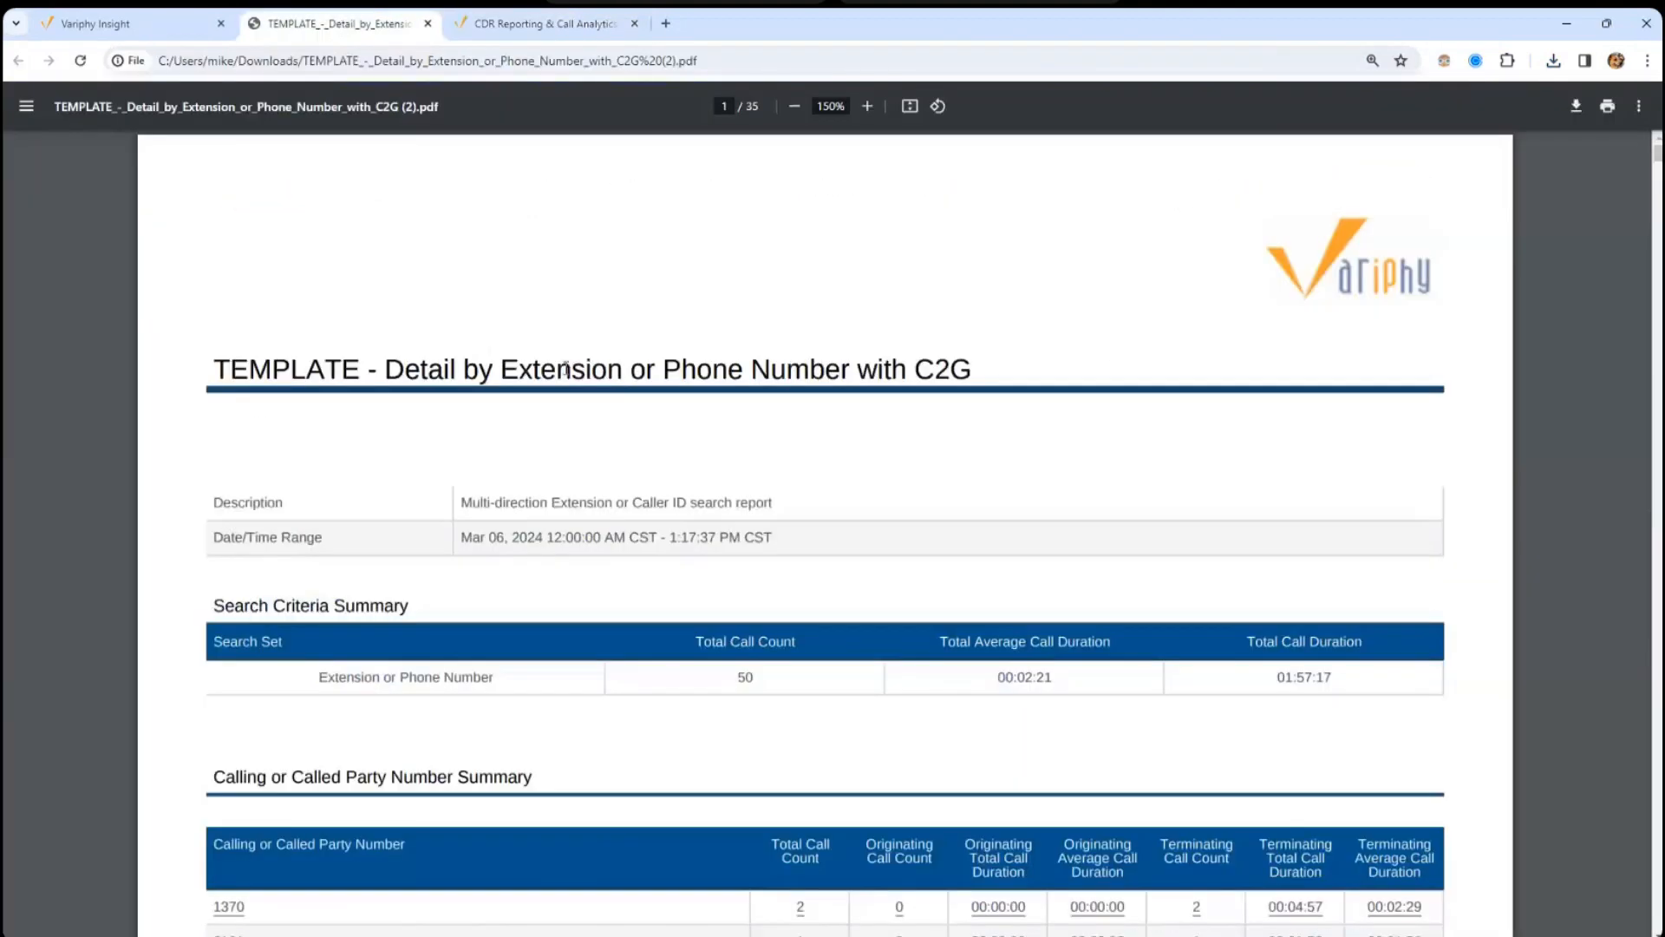
click(510, 21)
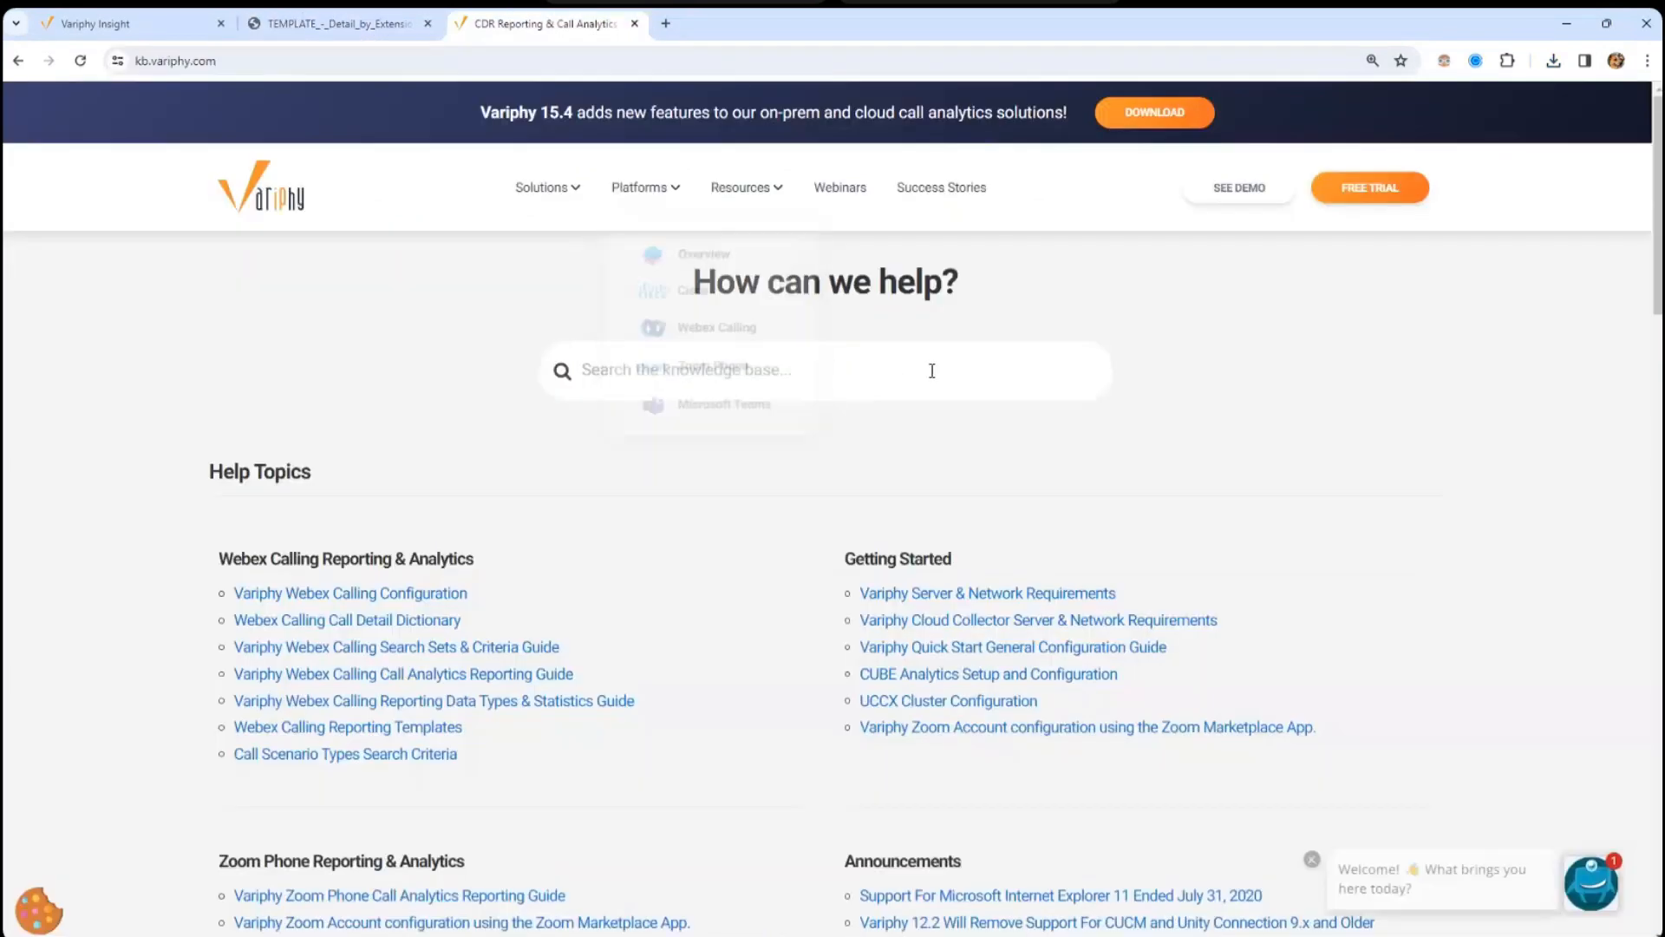
click(932, 371)
text(Webe)
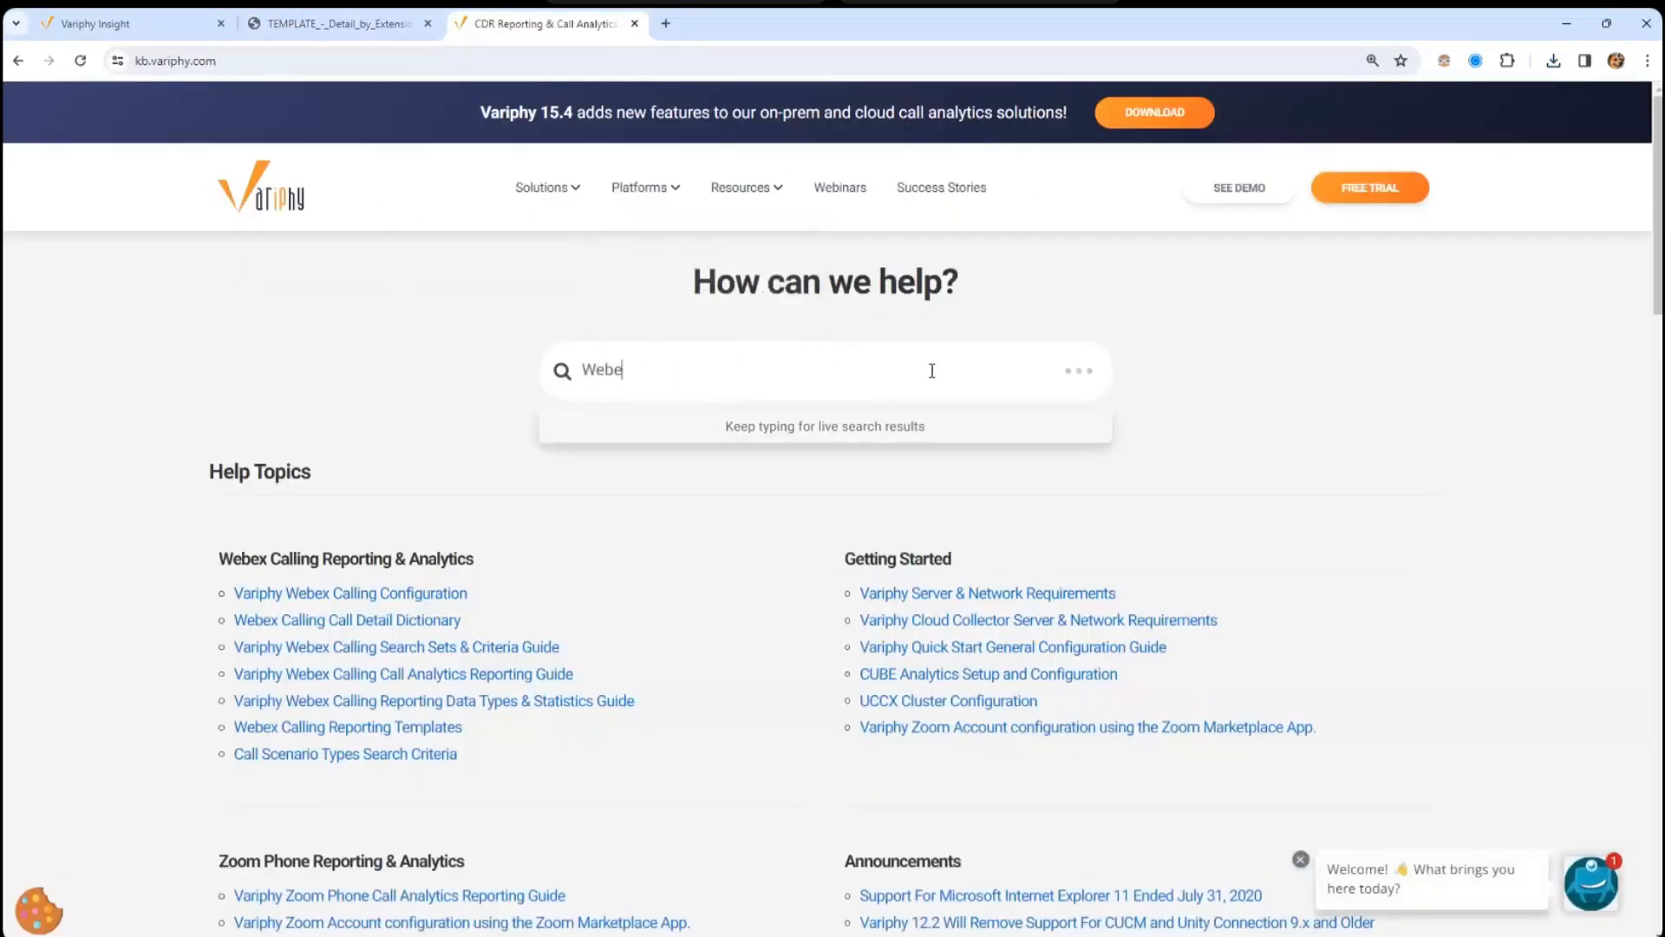
text(x Detail by E)
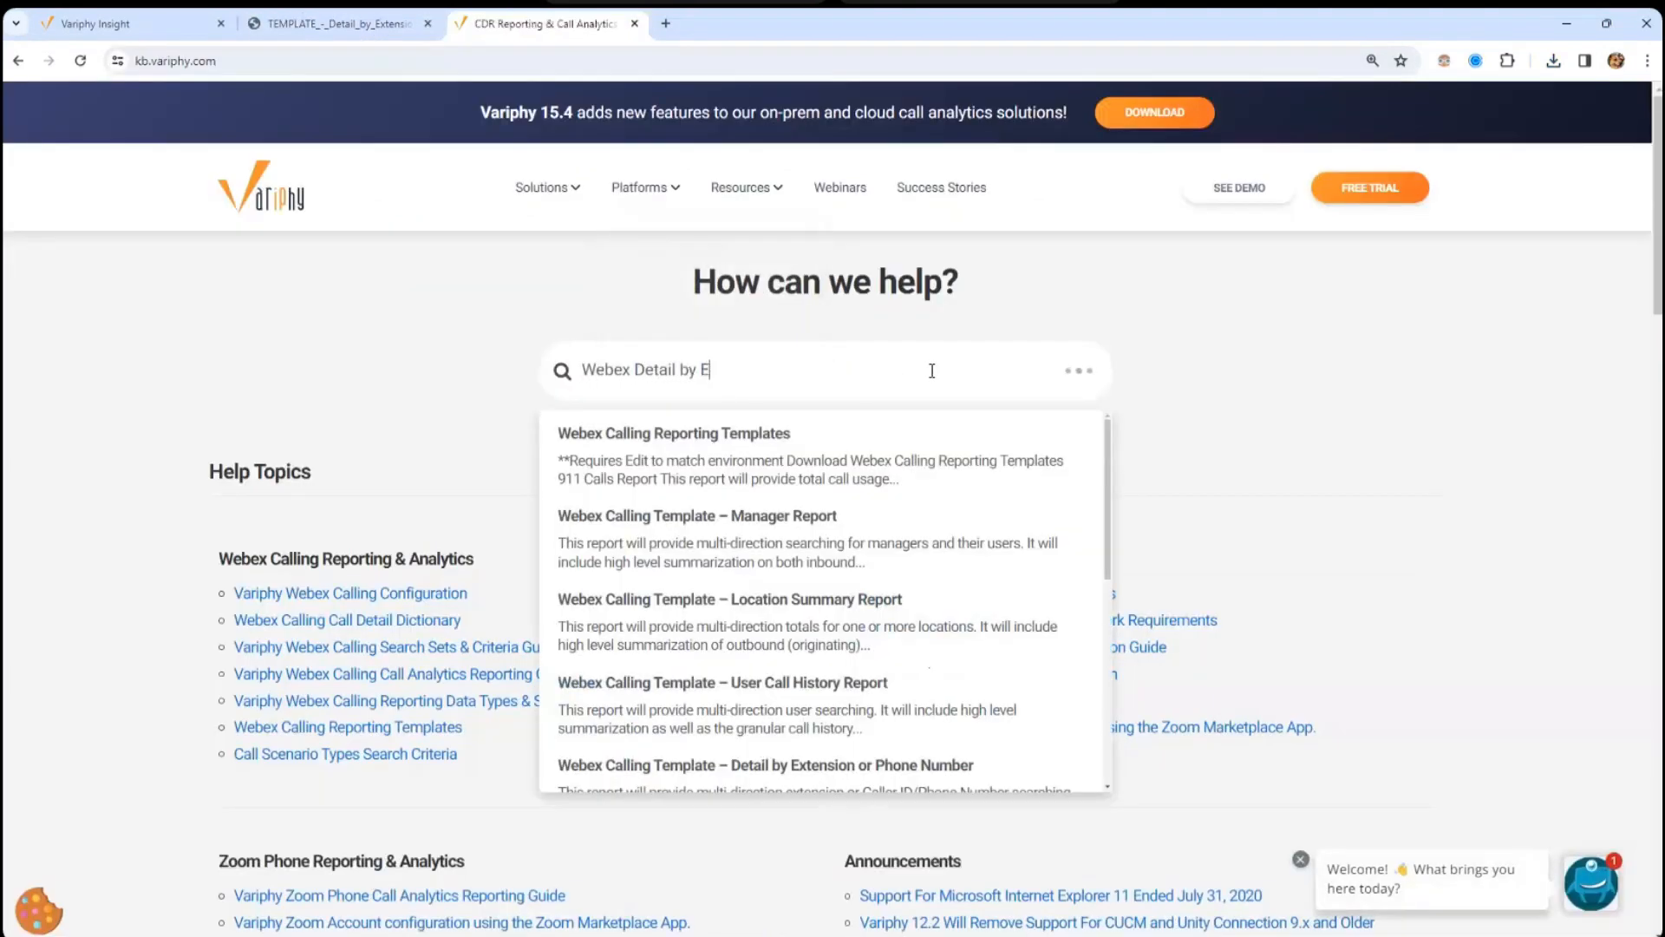
text(xt)
click(876, 450)
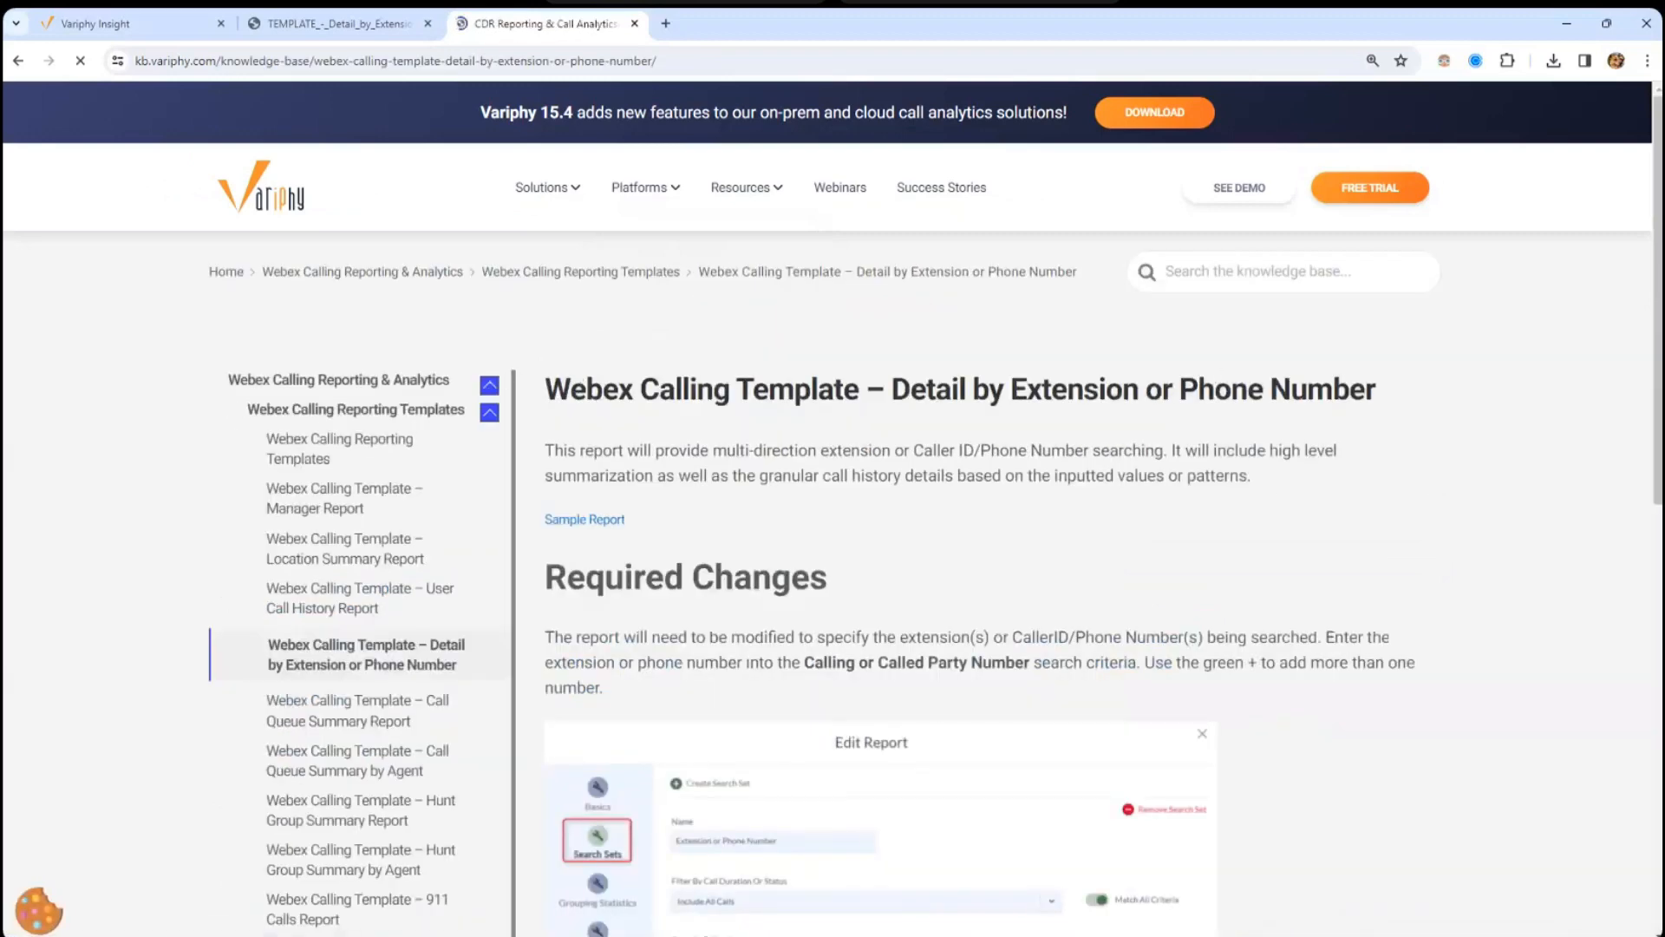
- Highlight the article's report description and Required Changes paragraph, then return to the PDF report
scroll(833, 520, down, 2)
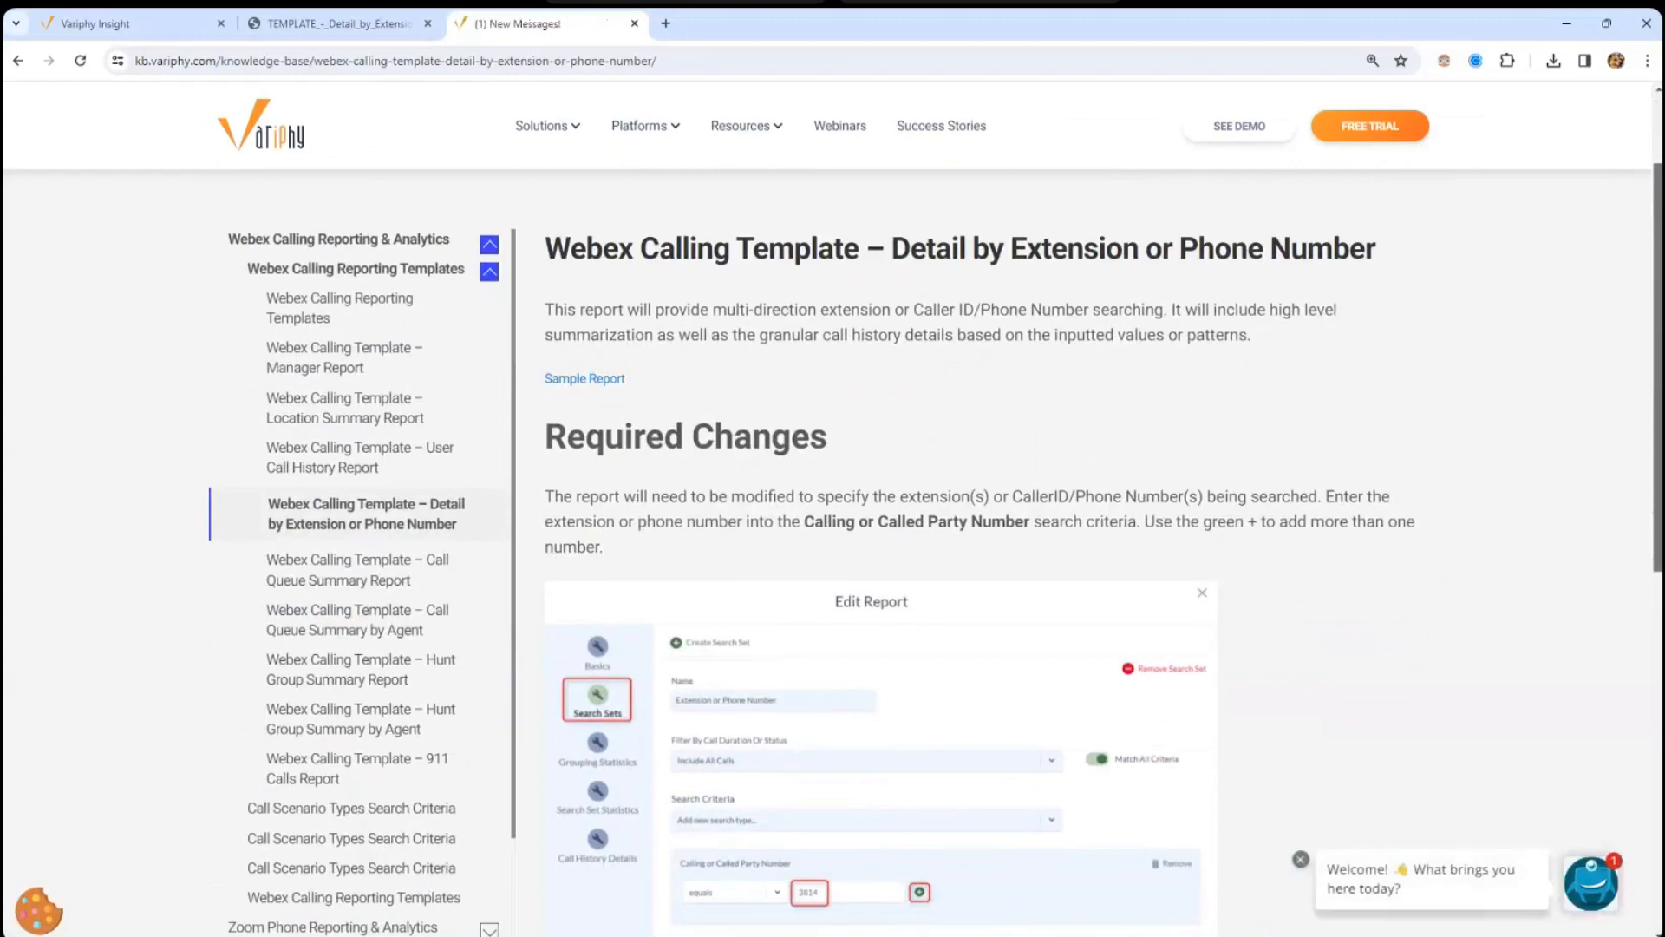
scroll(895, 334, down, 3)
scroll(895, 334, up, 3)
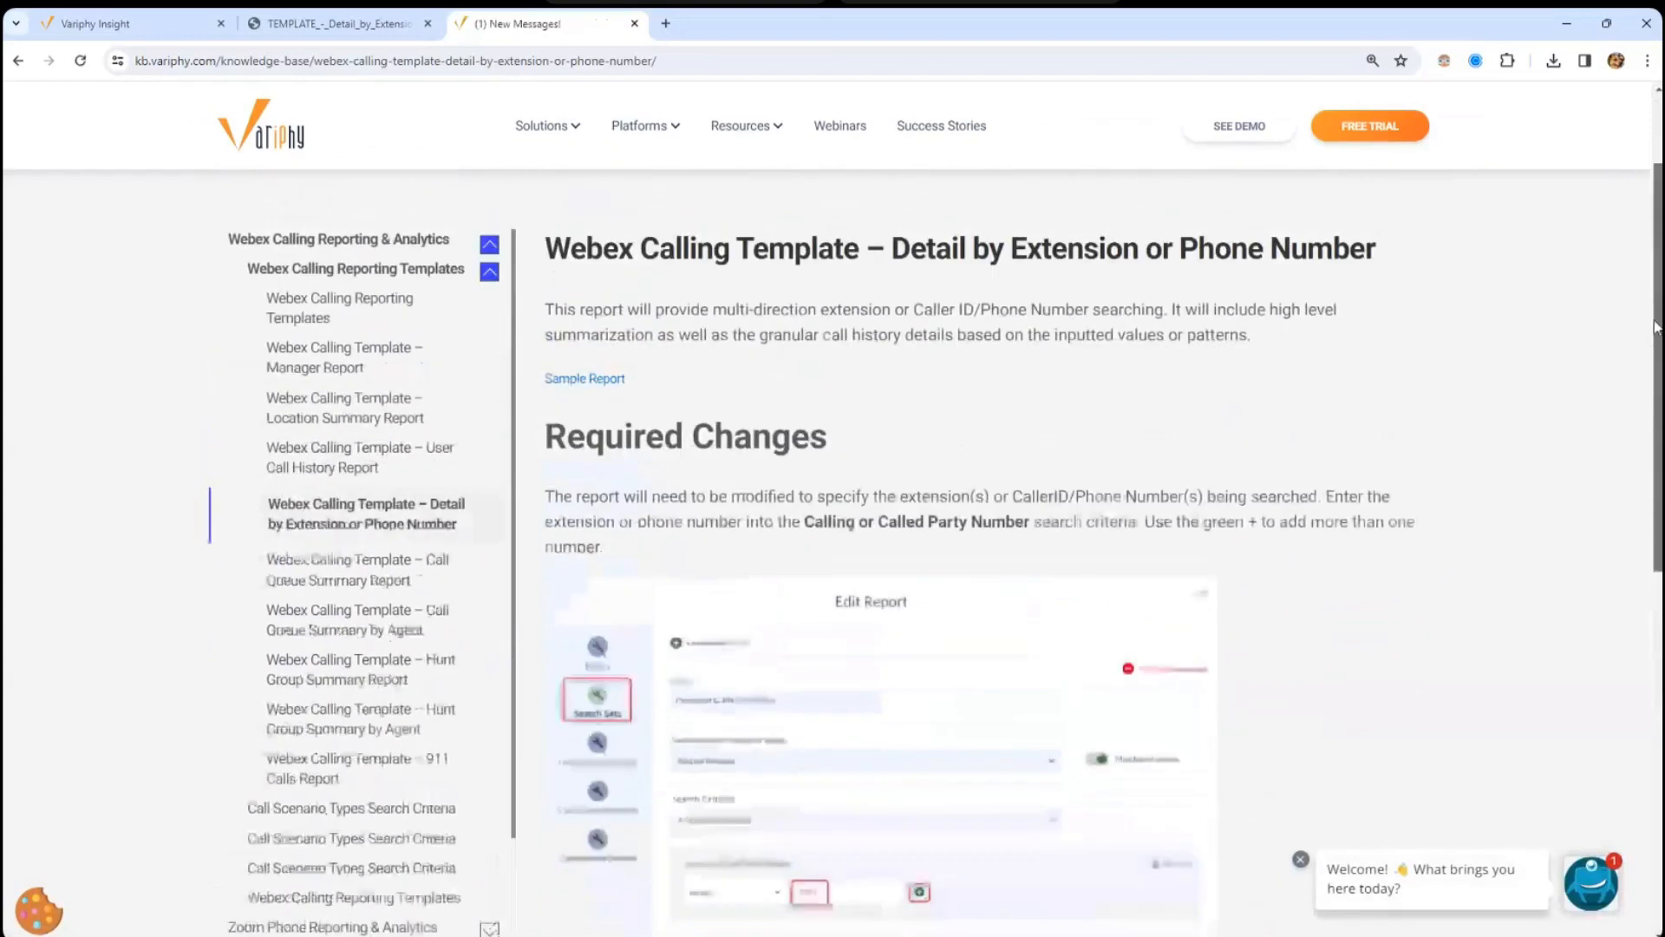
drag(565, 308, 1289, 351)
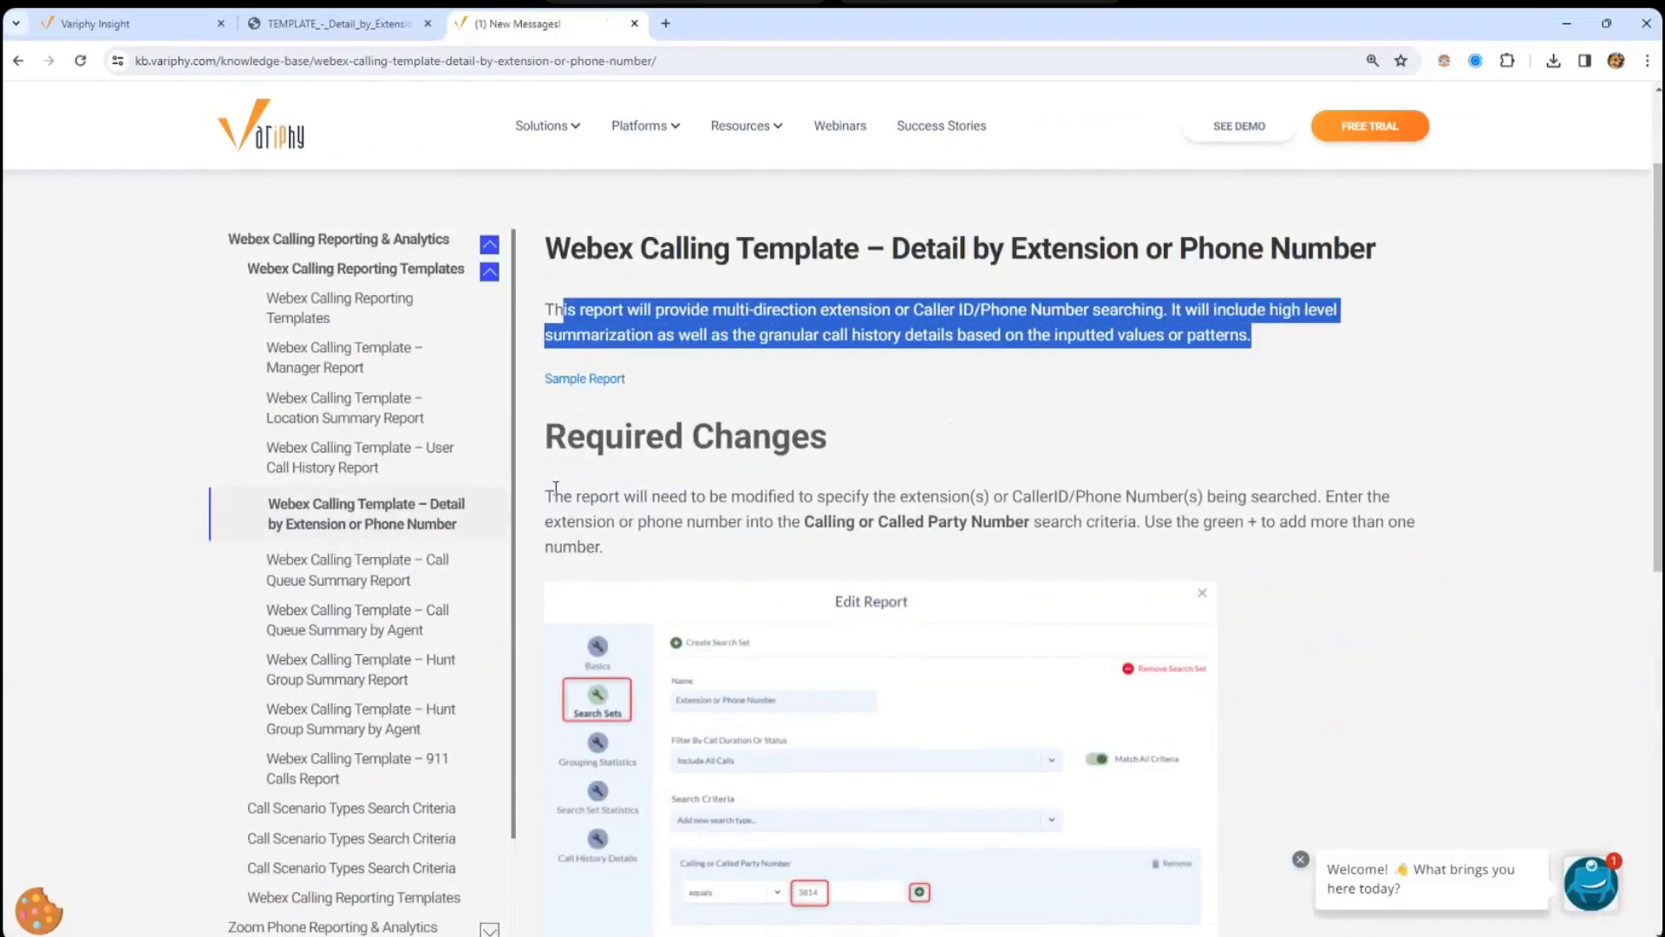
drag(1659, 319, 1658, 408)
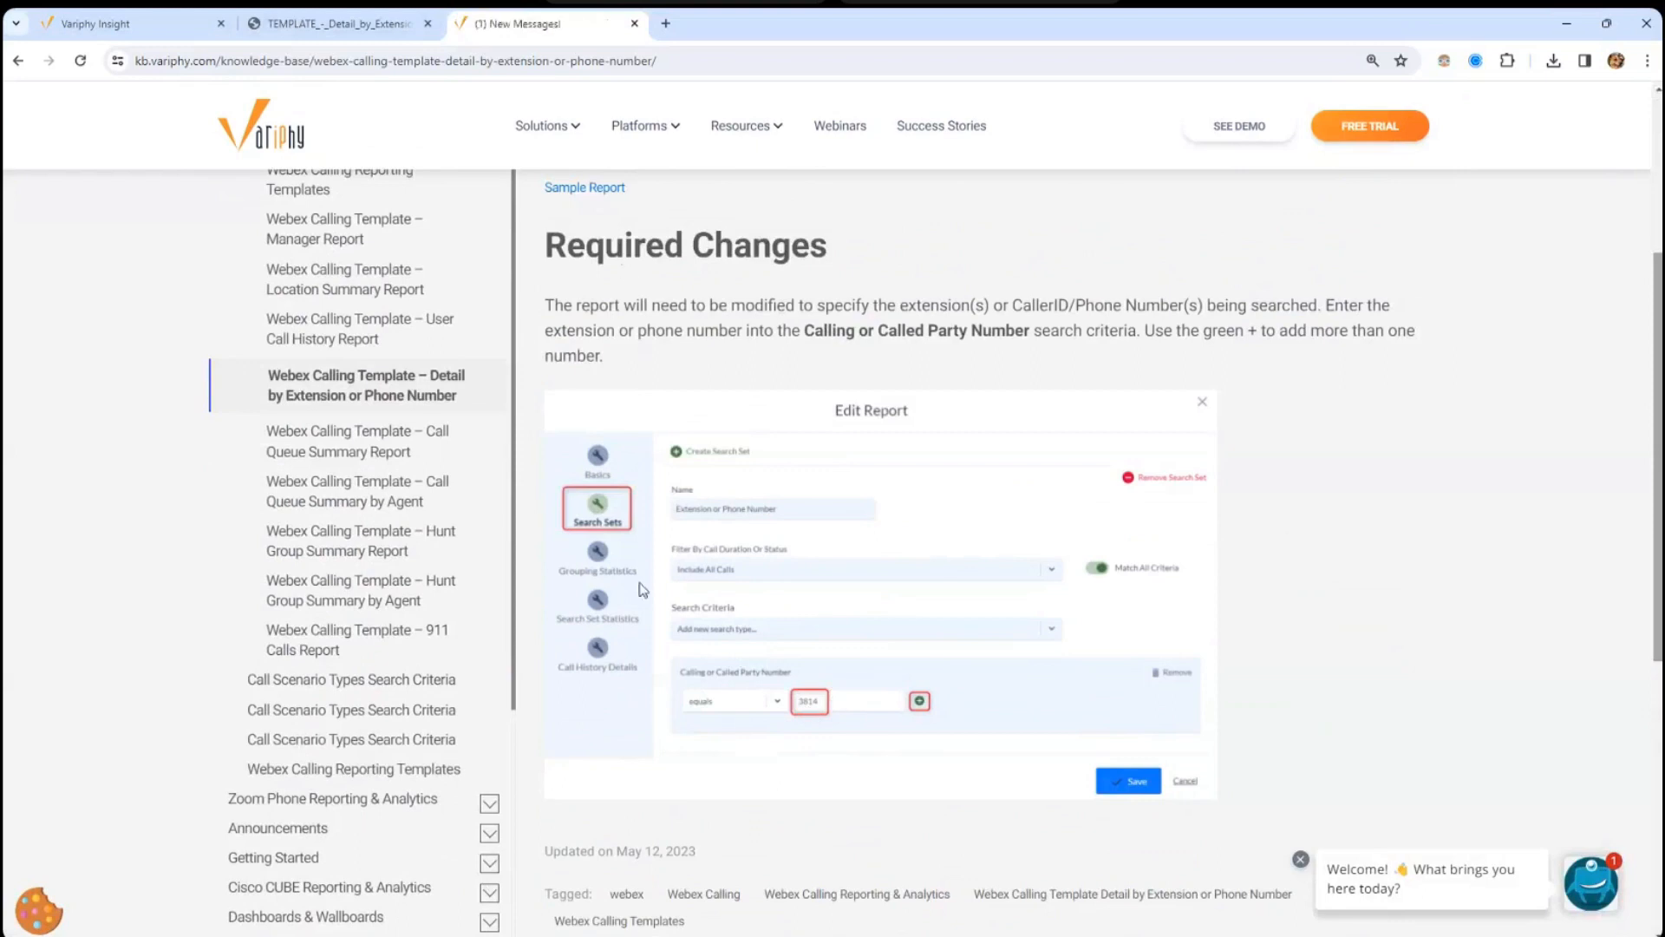
drag(607, 312, 658, 353)
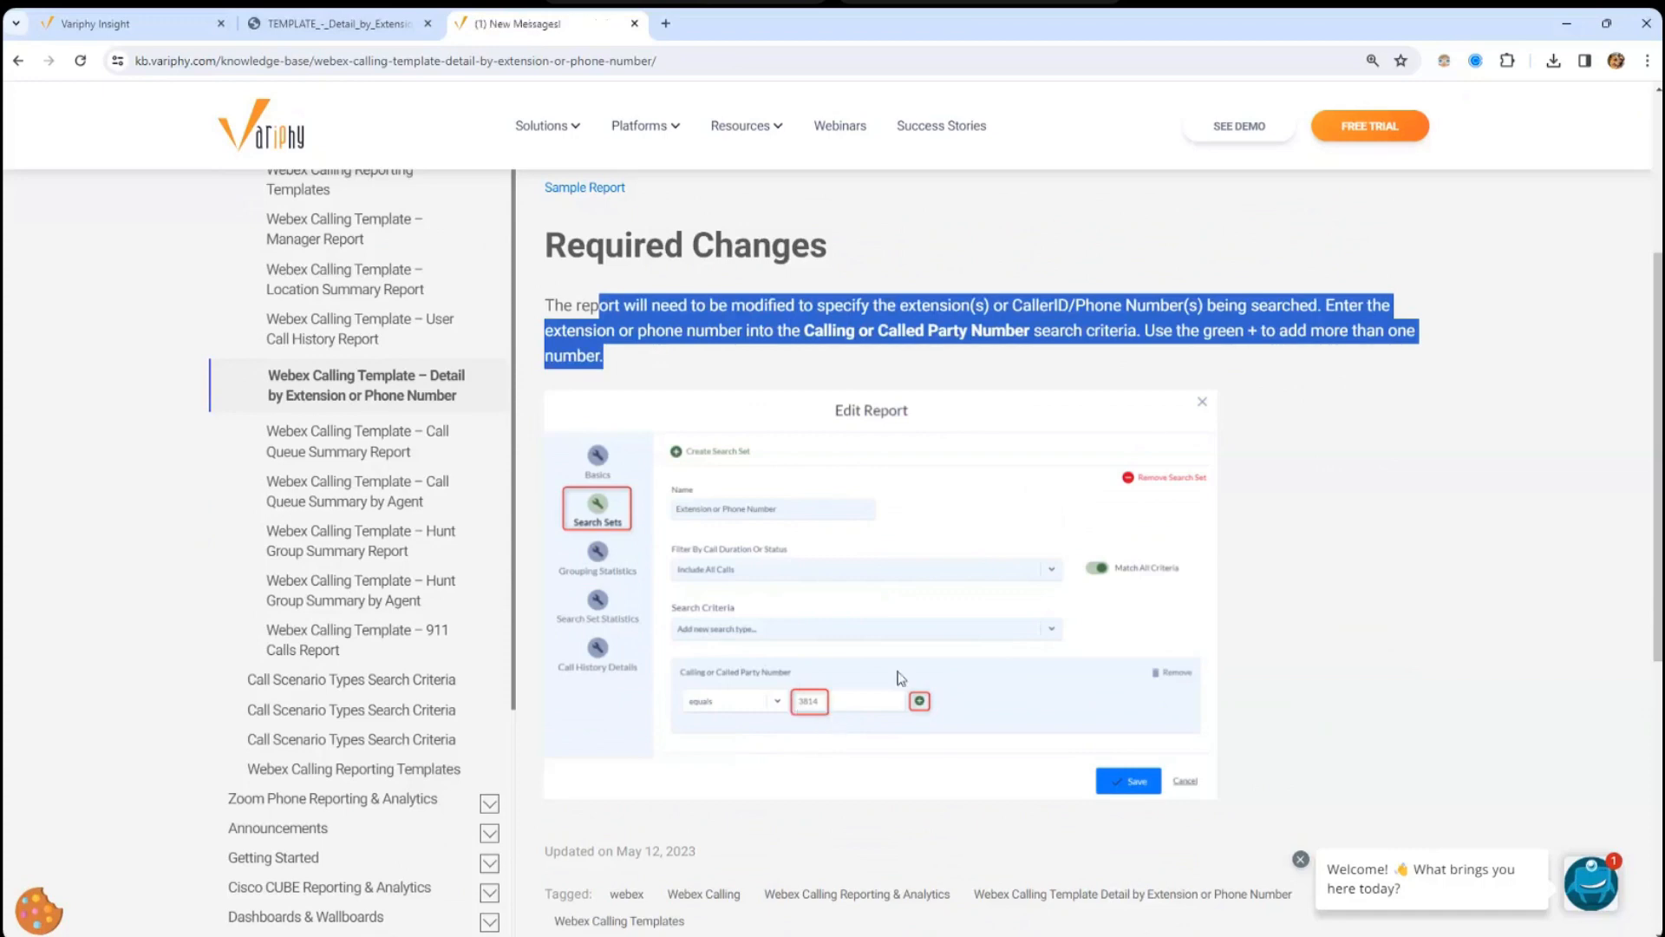
drag(633, 246, 355, 205)
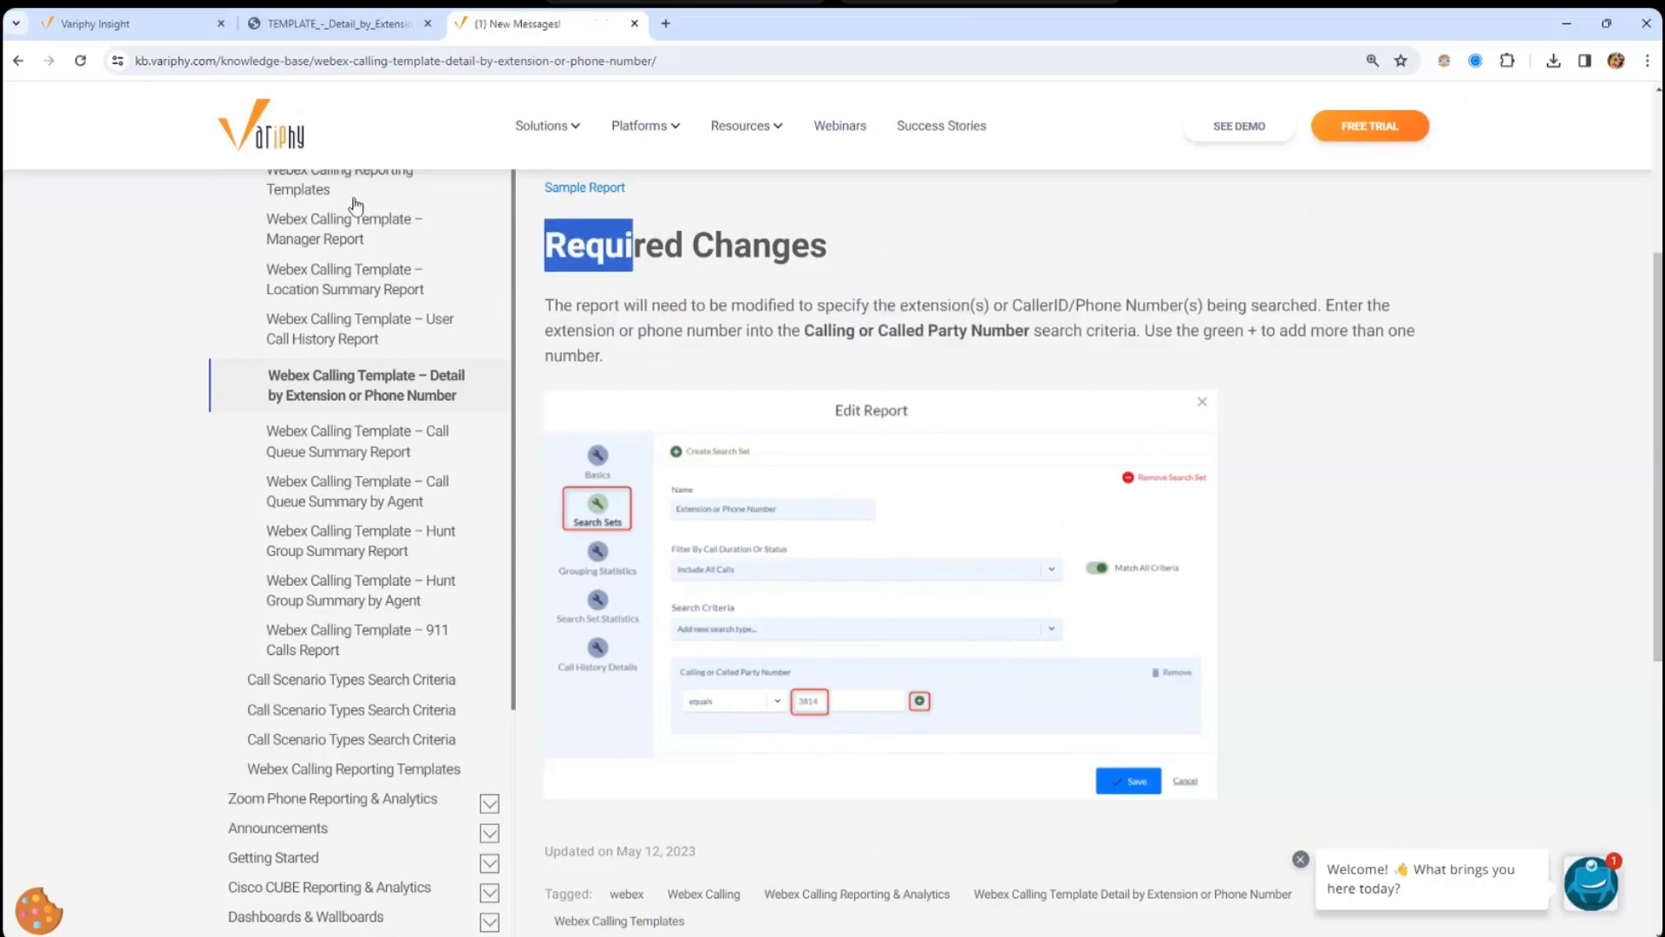
click(346, 29)
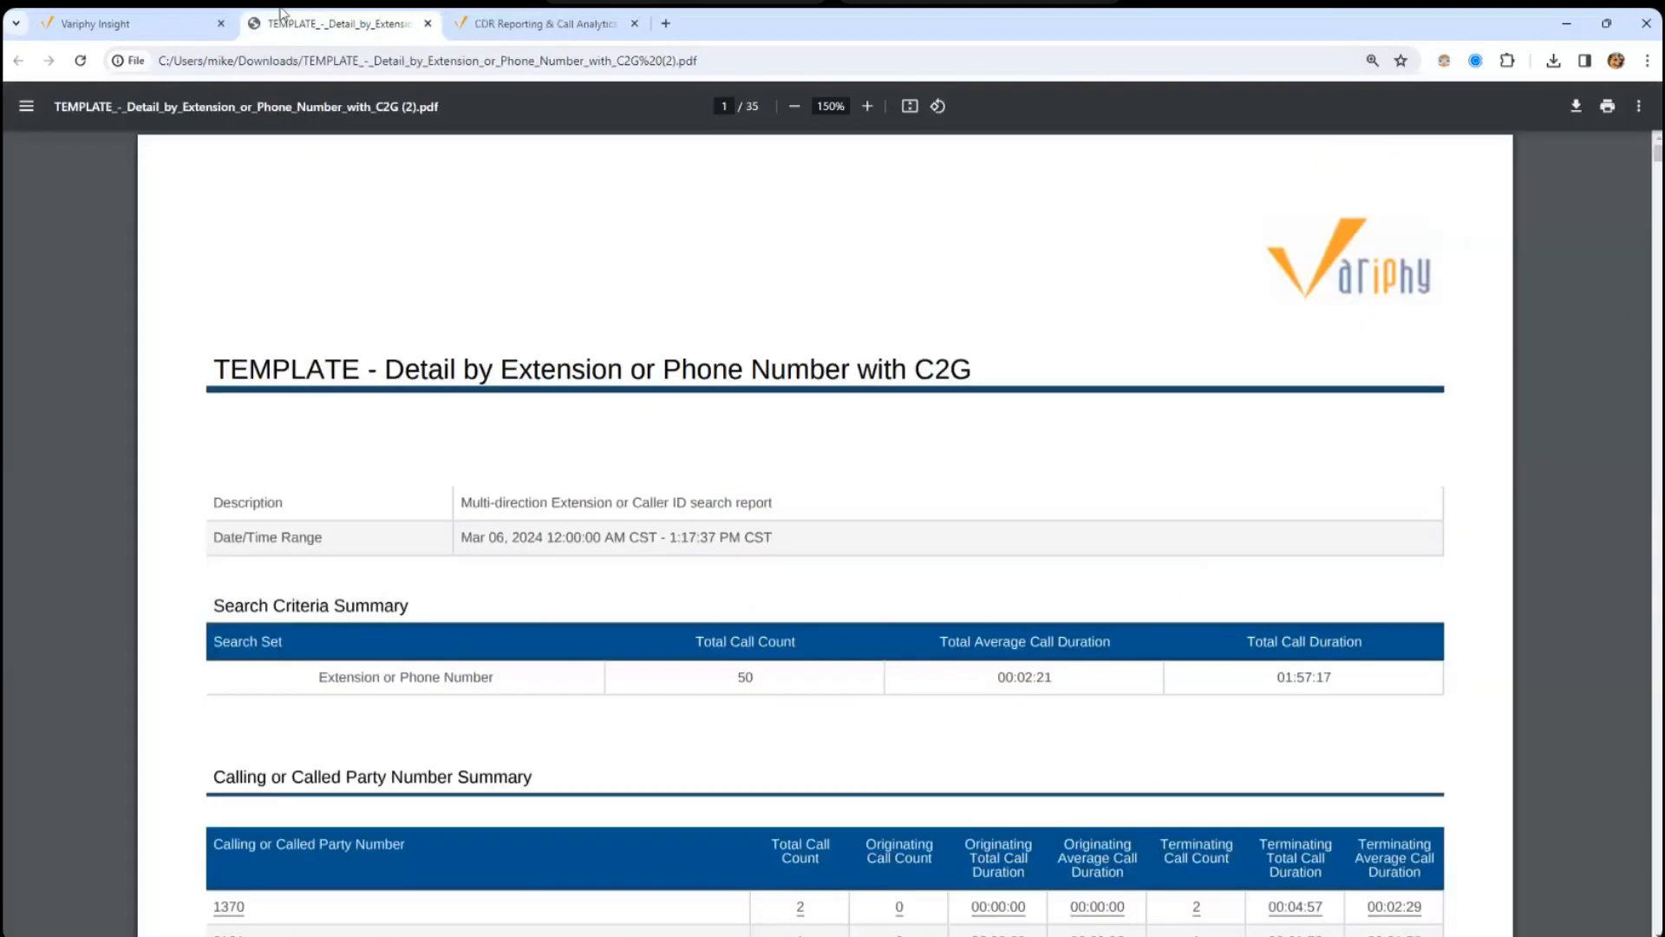
- Browse the Add new search type list for 'calling' without adding a criterion
click(130, 23)
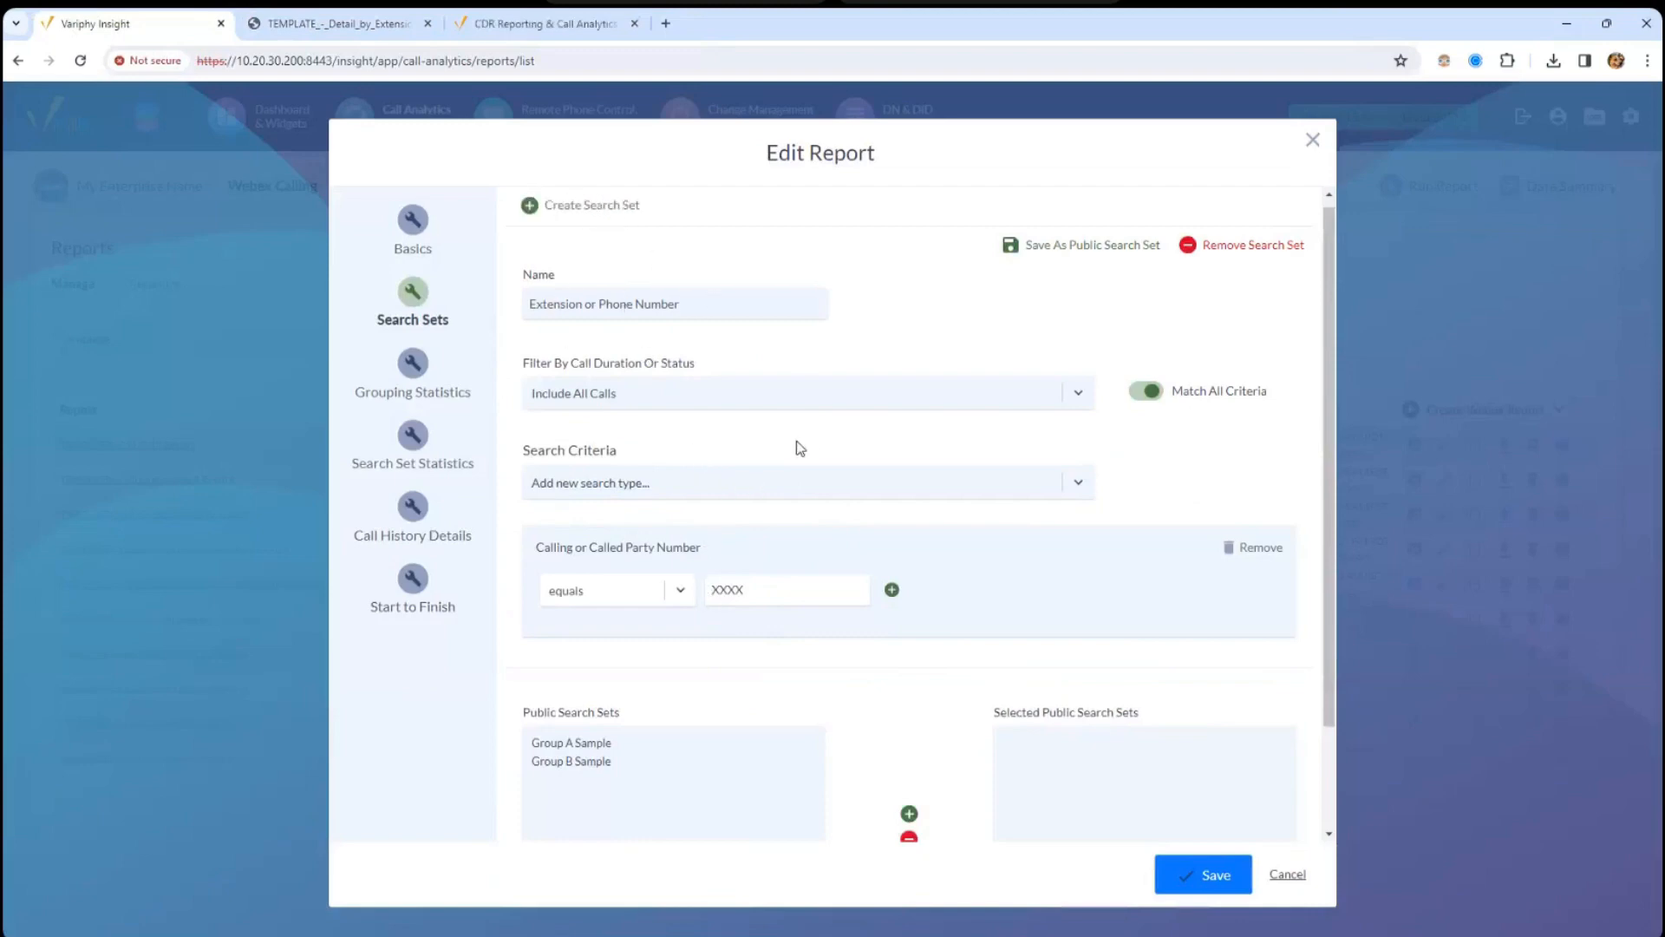
click(848, 492)
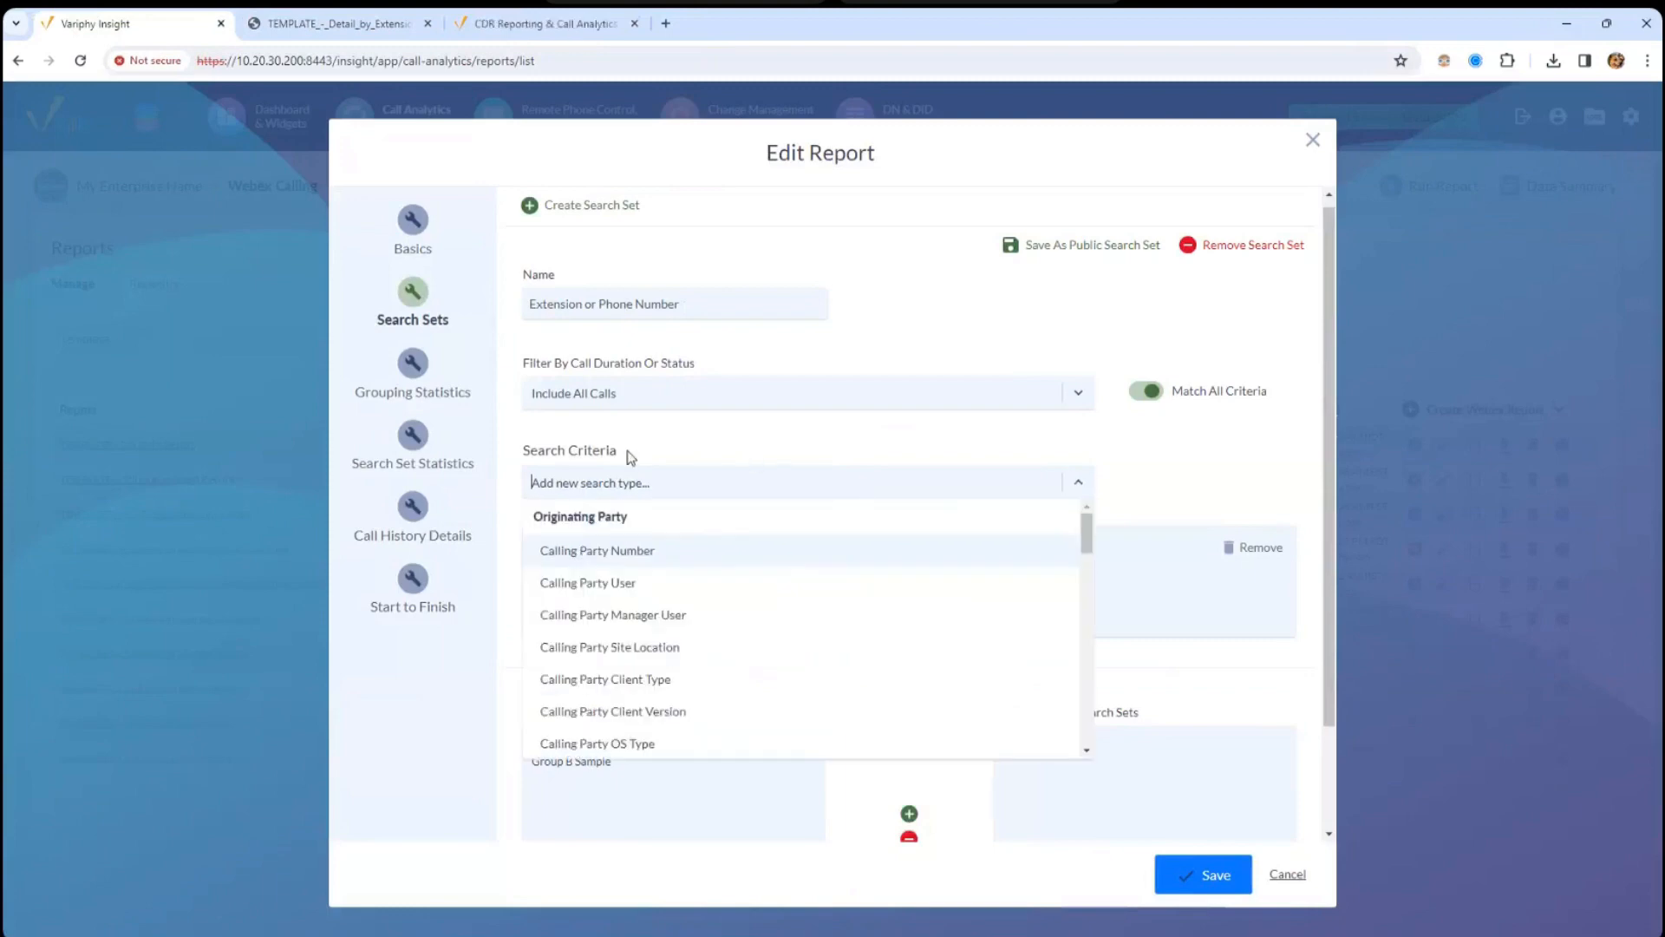
drag(1090, 550, 1043, 538)
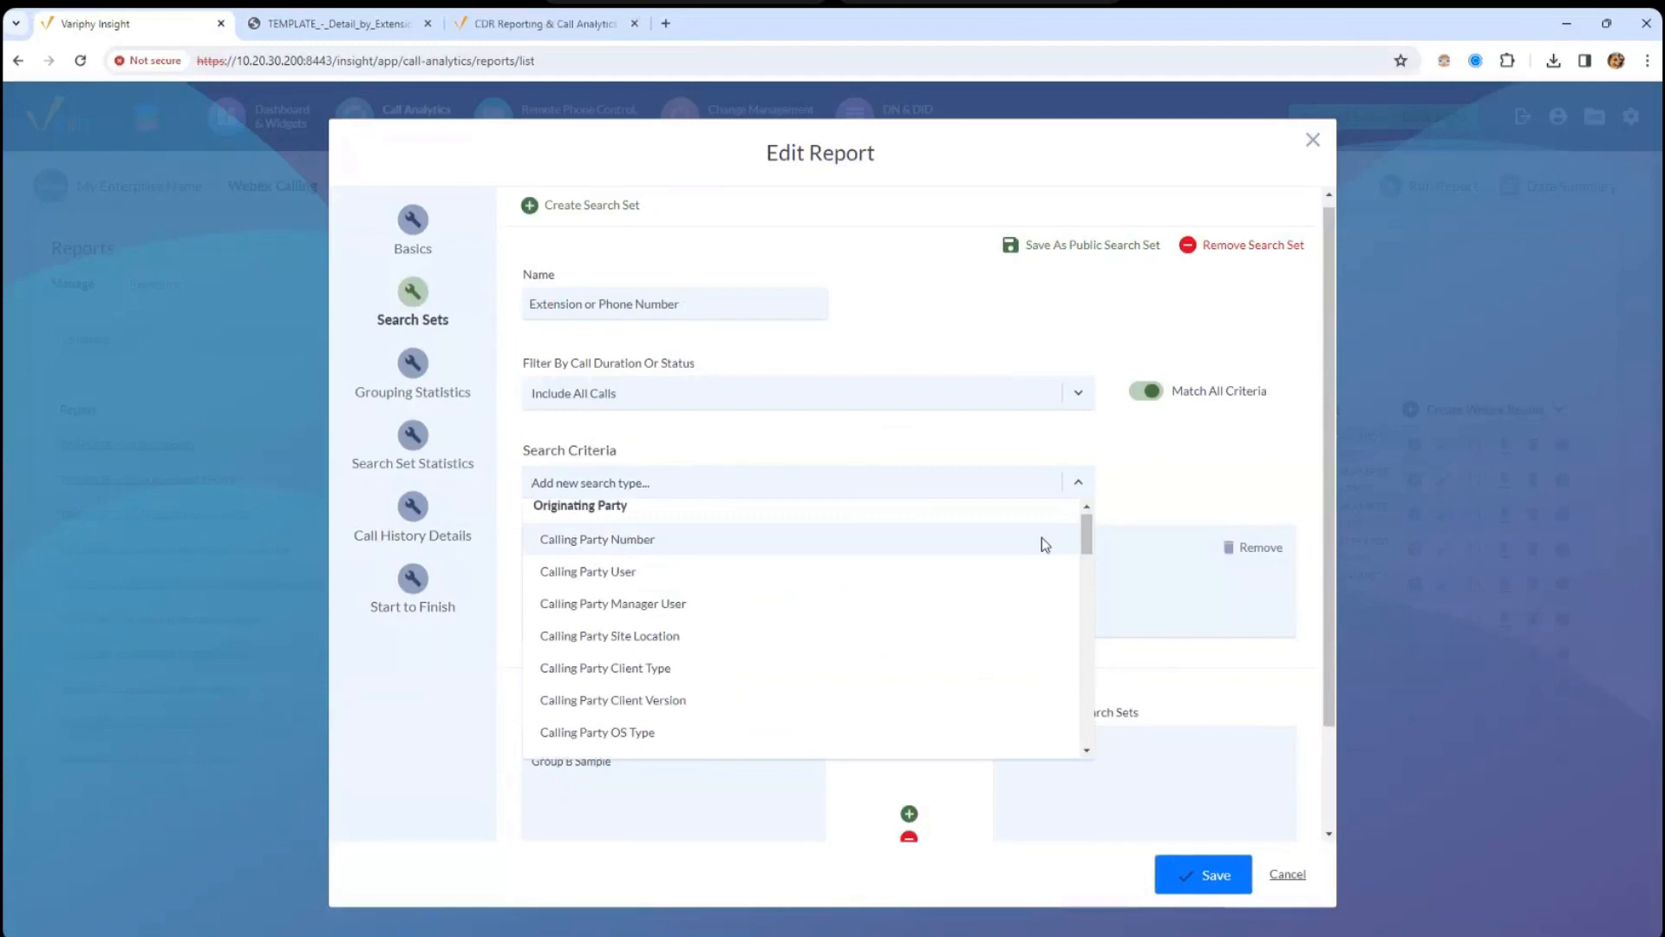
text(calling)
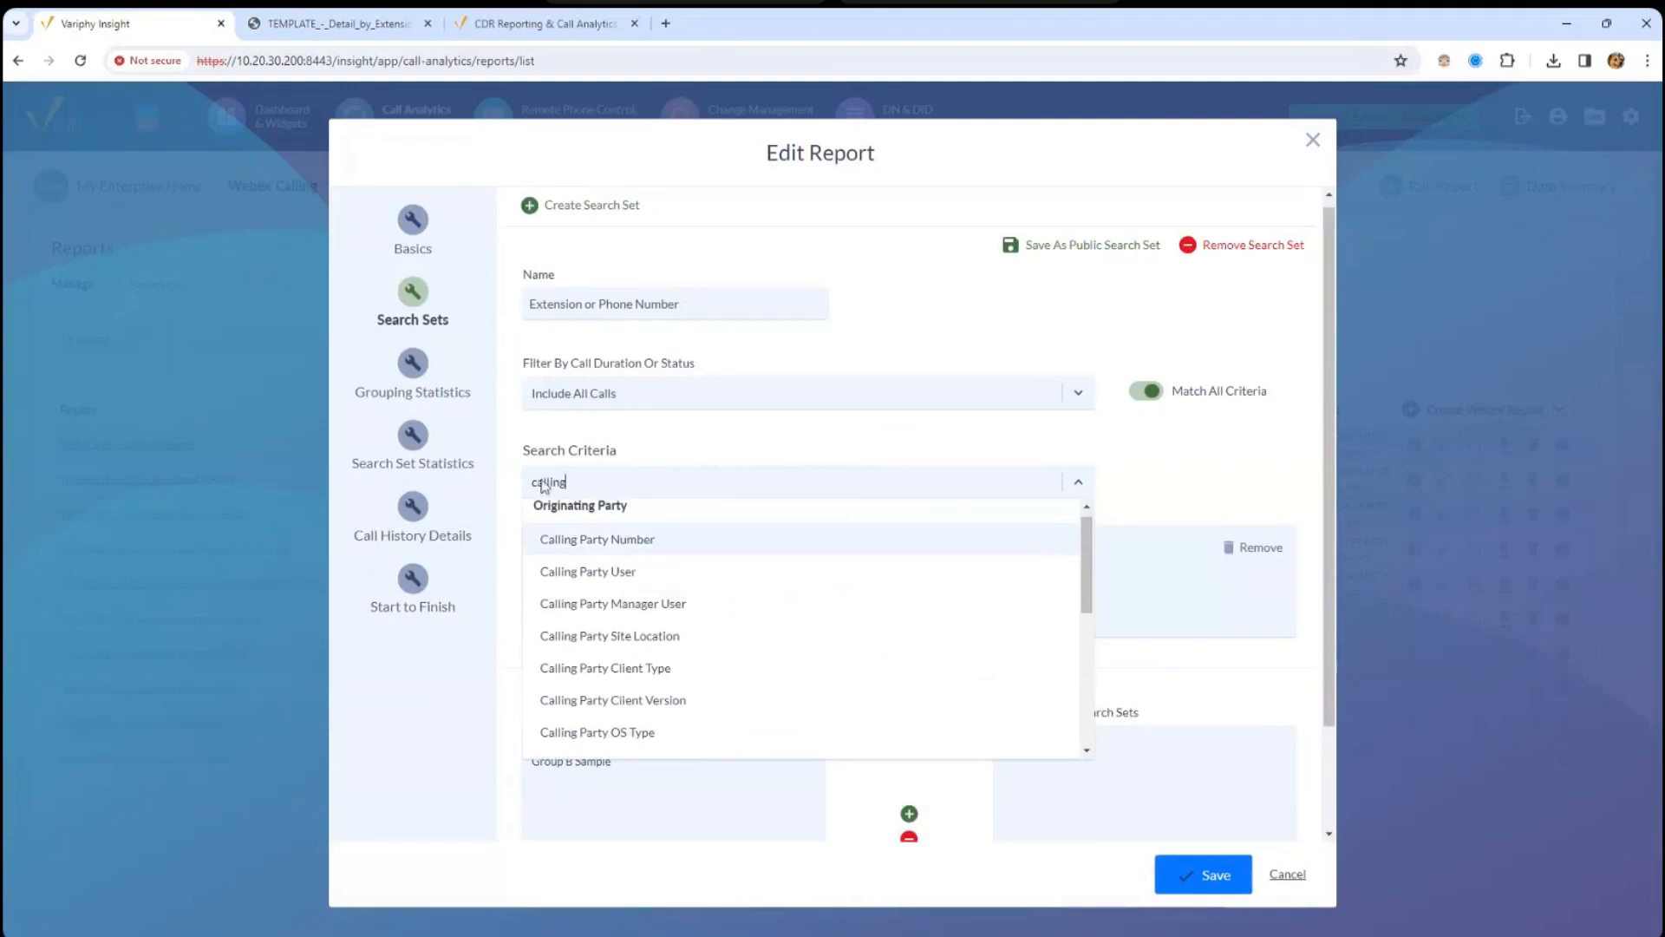
scroll(1090, 574, down, 4)
scroll(1098, 581, up, 3)
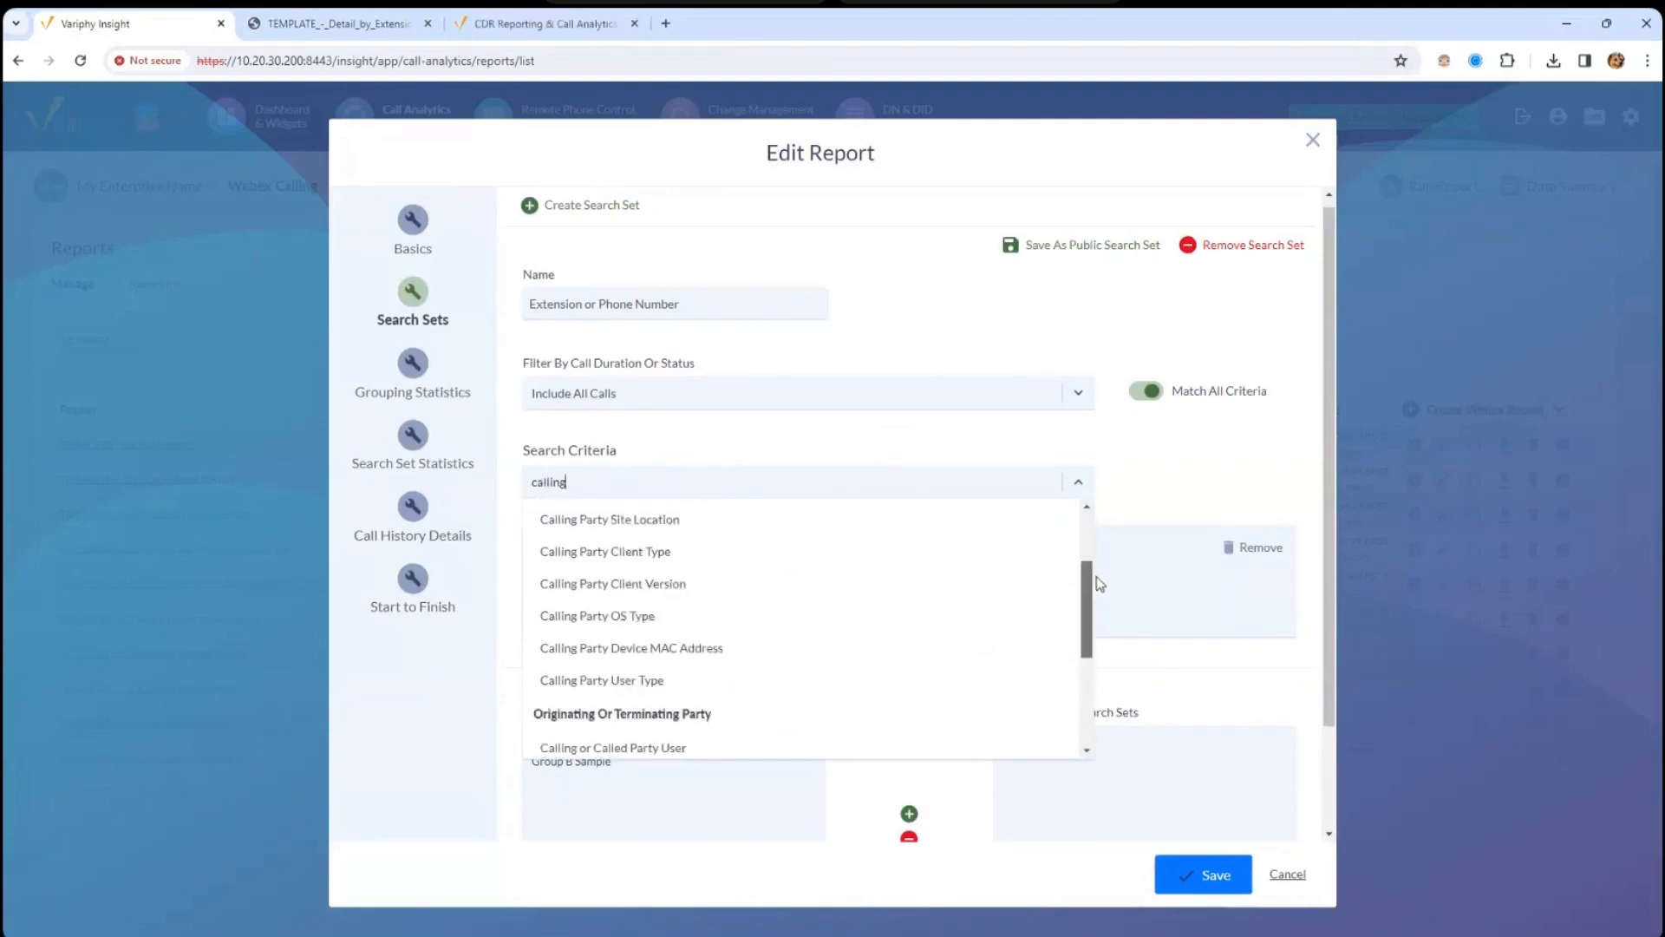
scroll(1100, 583, up, 4)
click(1214, 469)
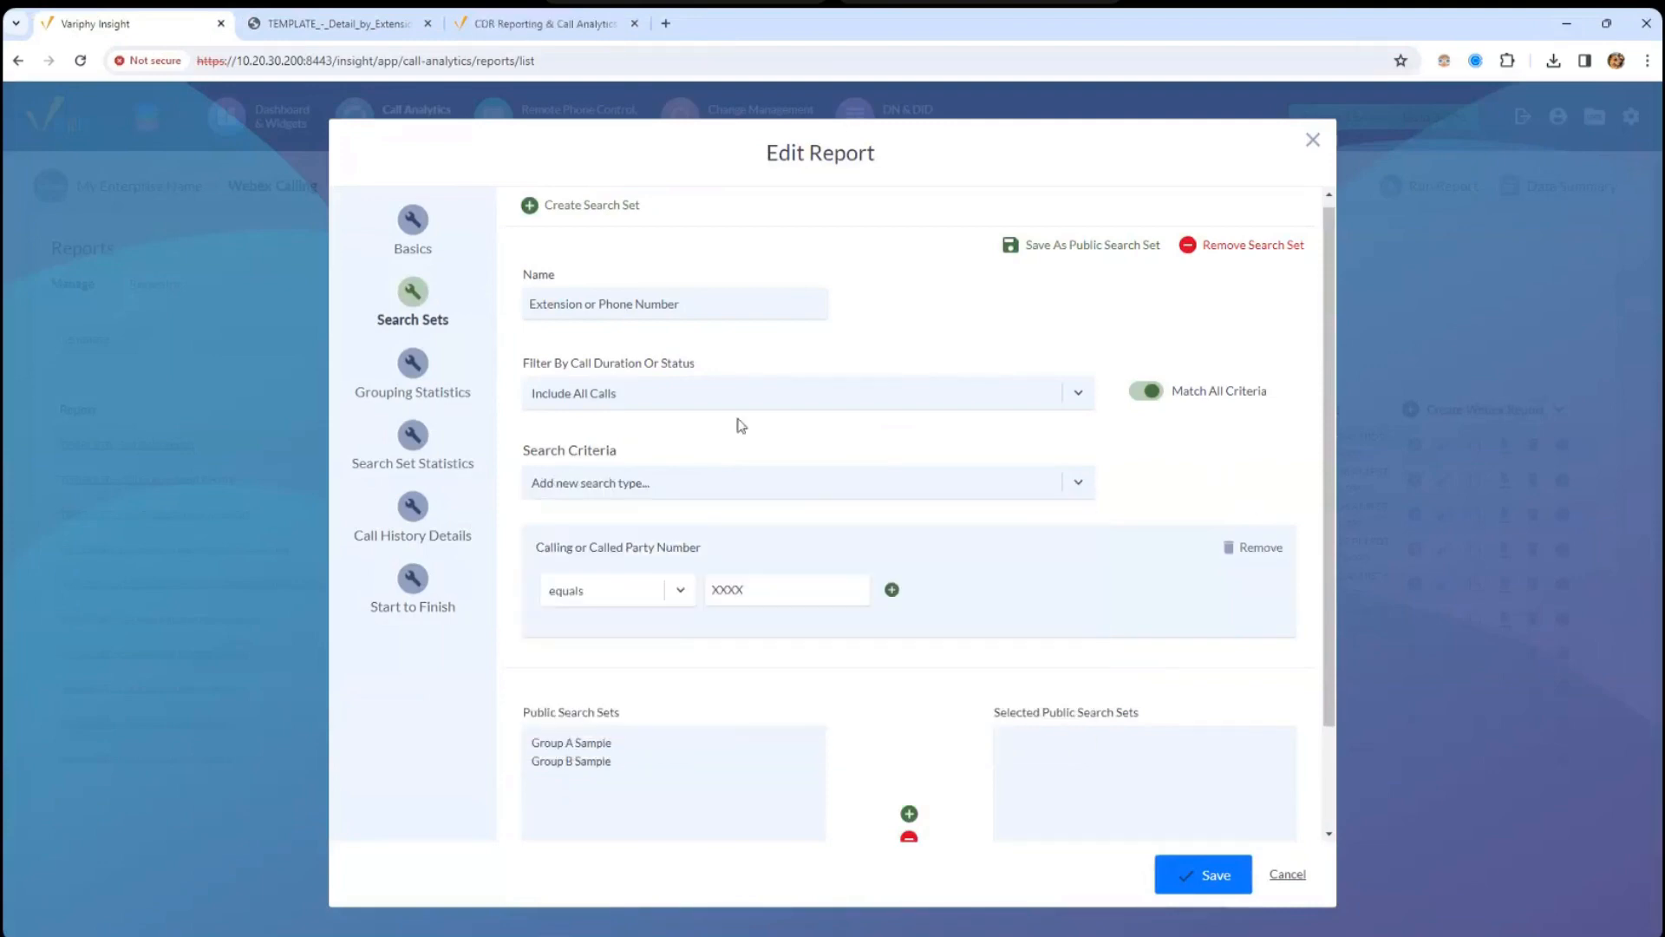
- Highlight the Calling or Called Party Number criterion set to XXXX, then view Search Set Statistics
triple_click(552, 544)
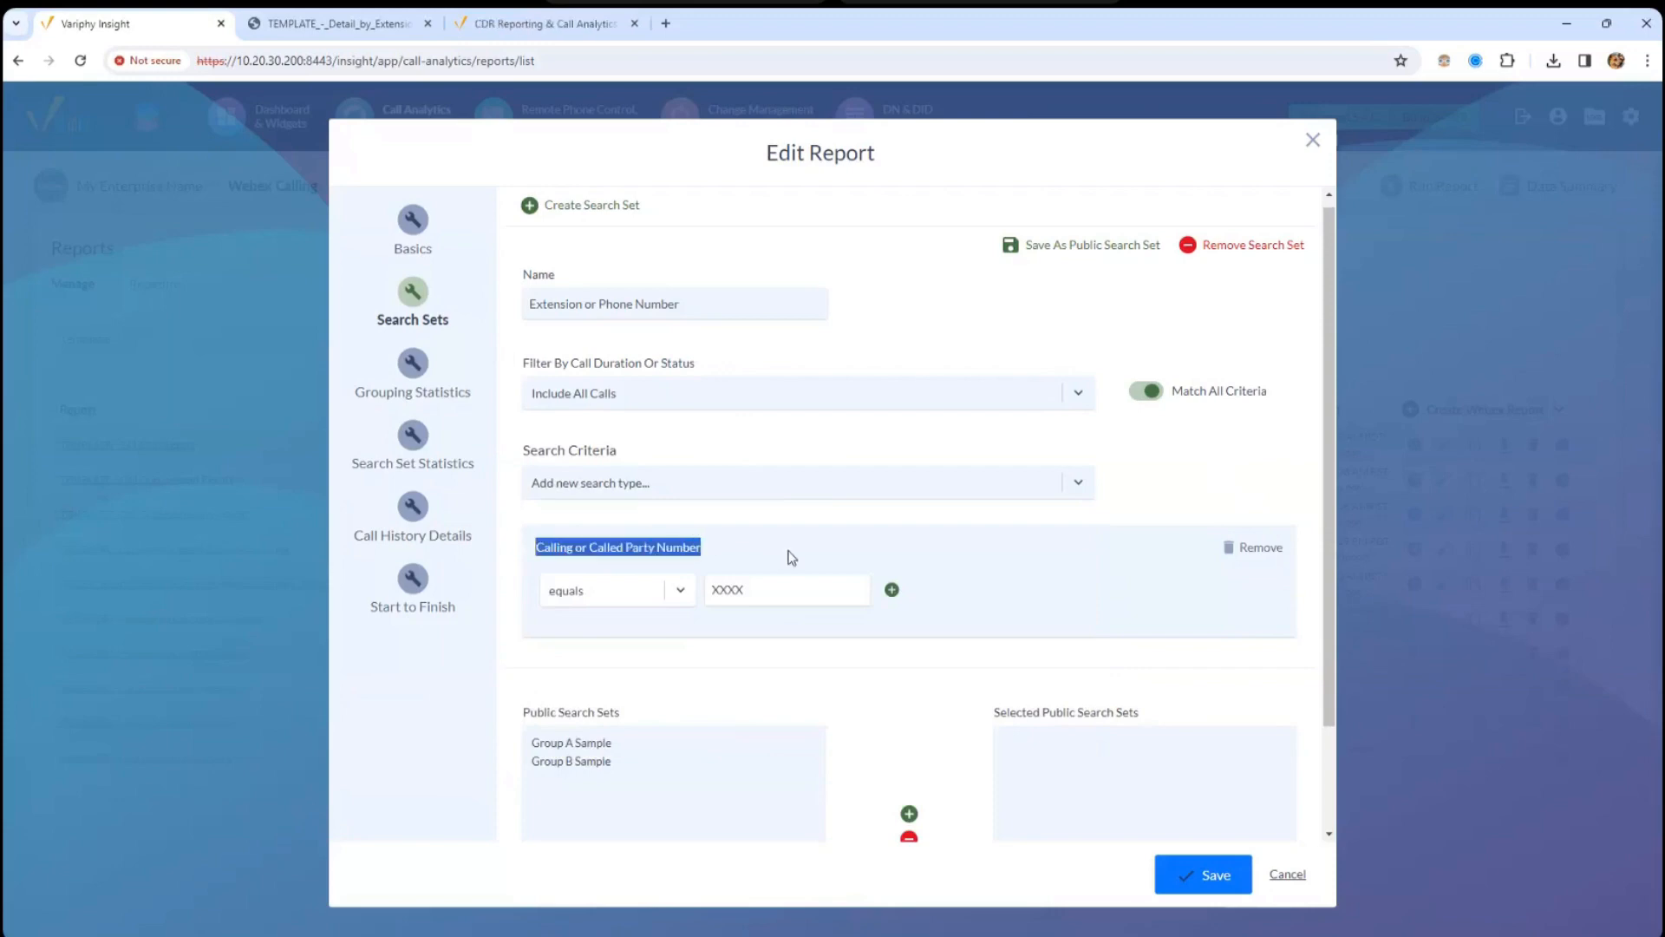
double_click(772, 593)
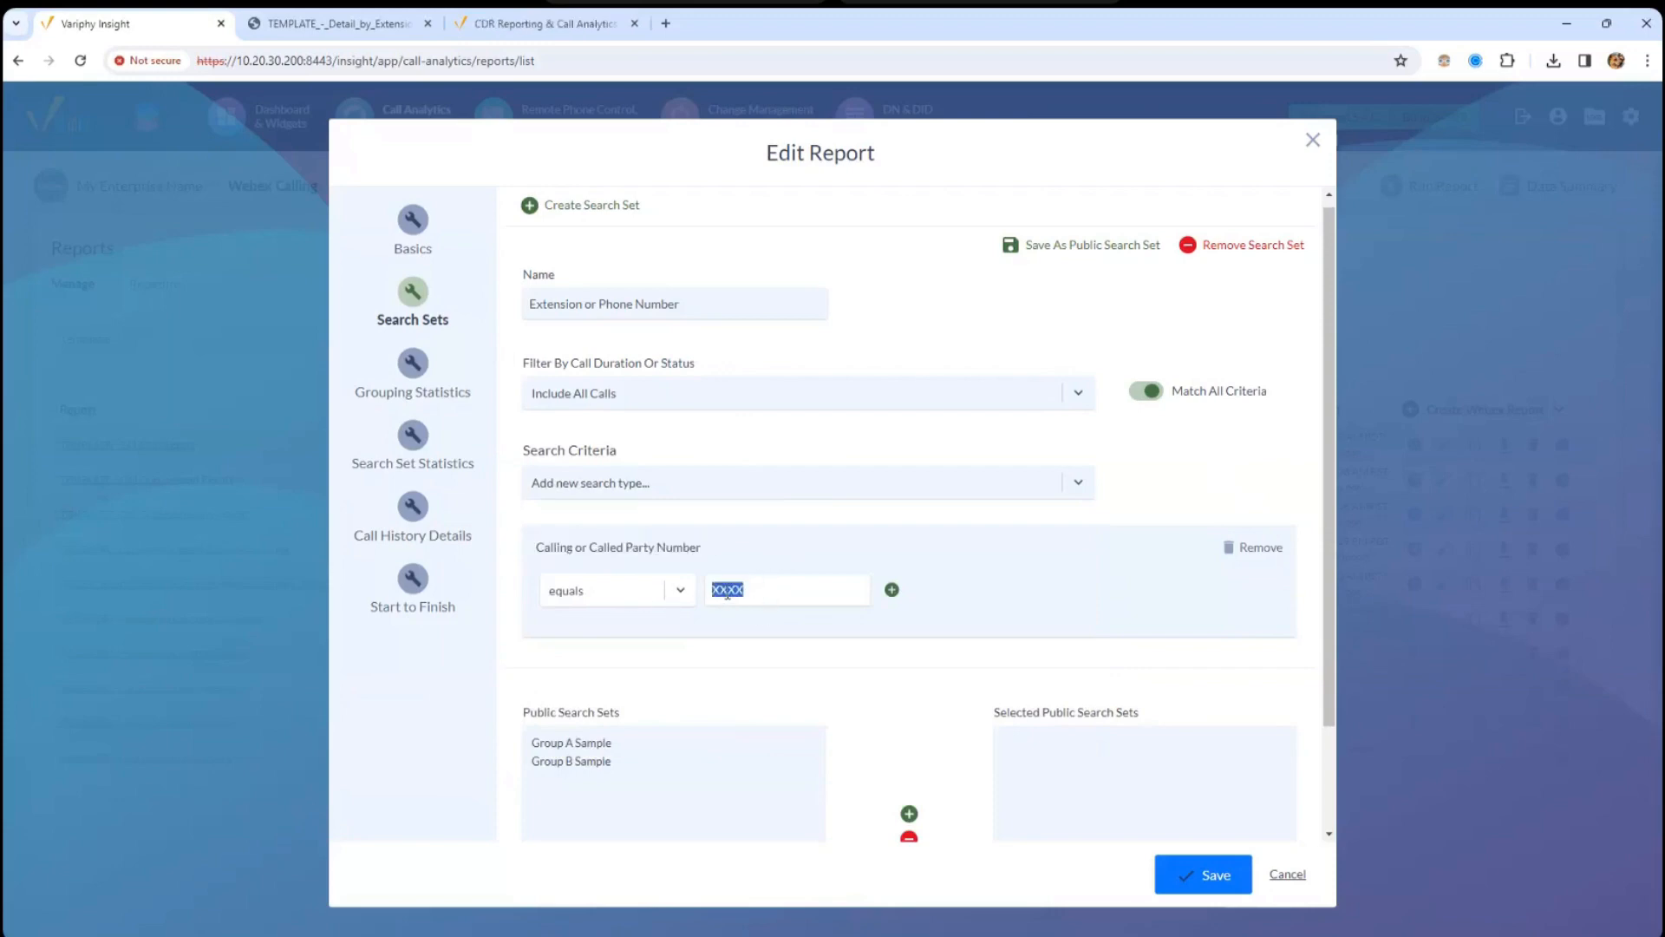
drag(583, 547, 700, 548)
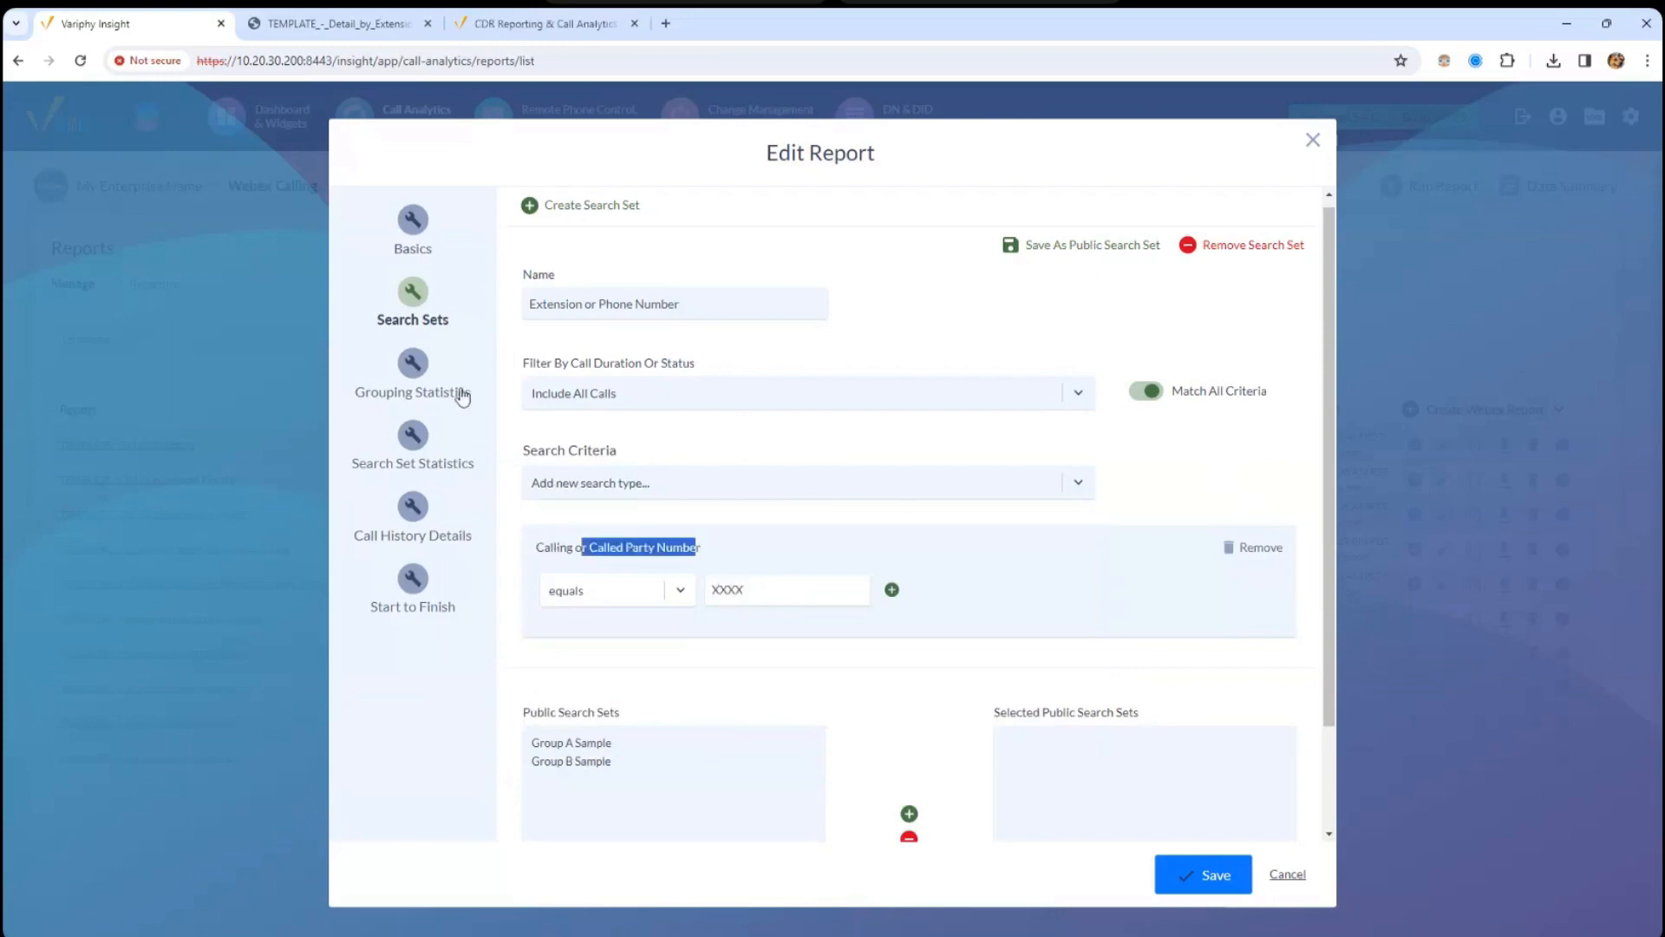
click(378, 393)
click(395, 468)
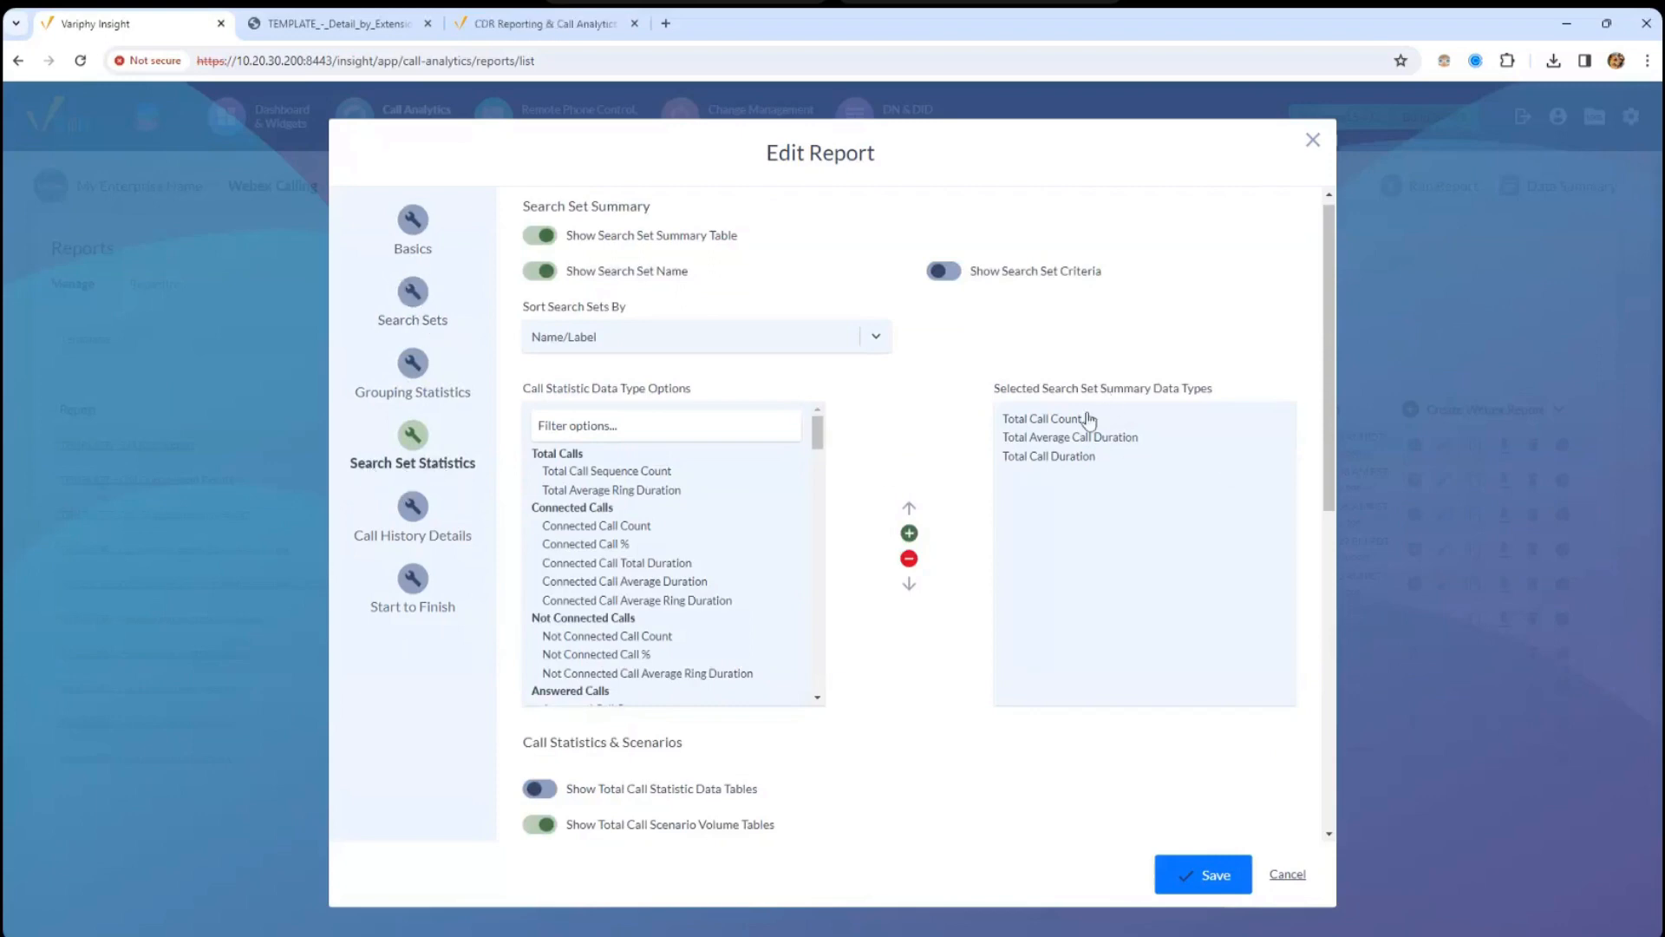
- Add the five Transferred (Consultative) statistics, from To Call % to ring duration, to the summary
click(1019, 419)
click(1052, 440)
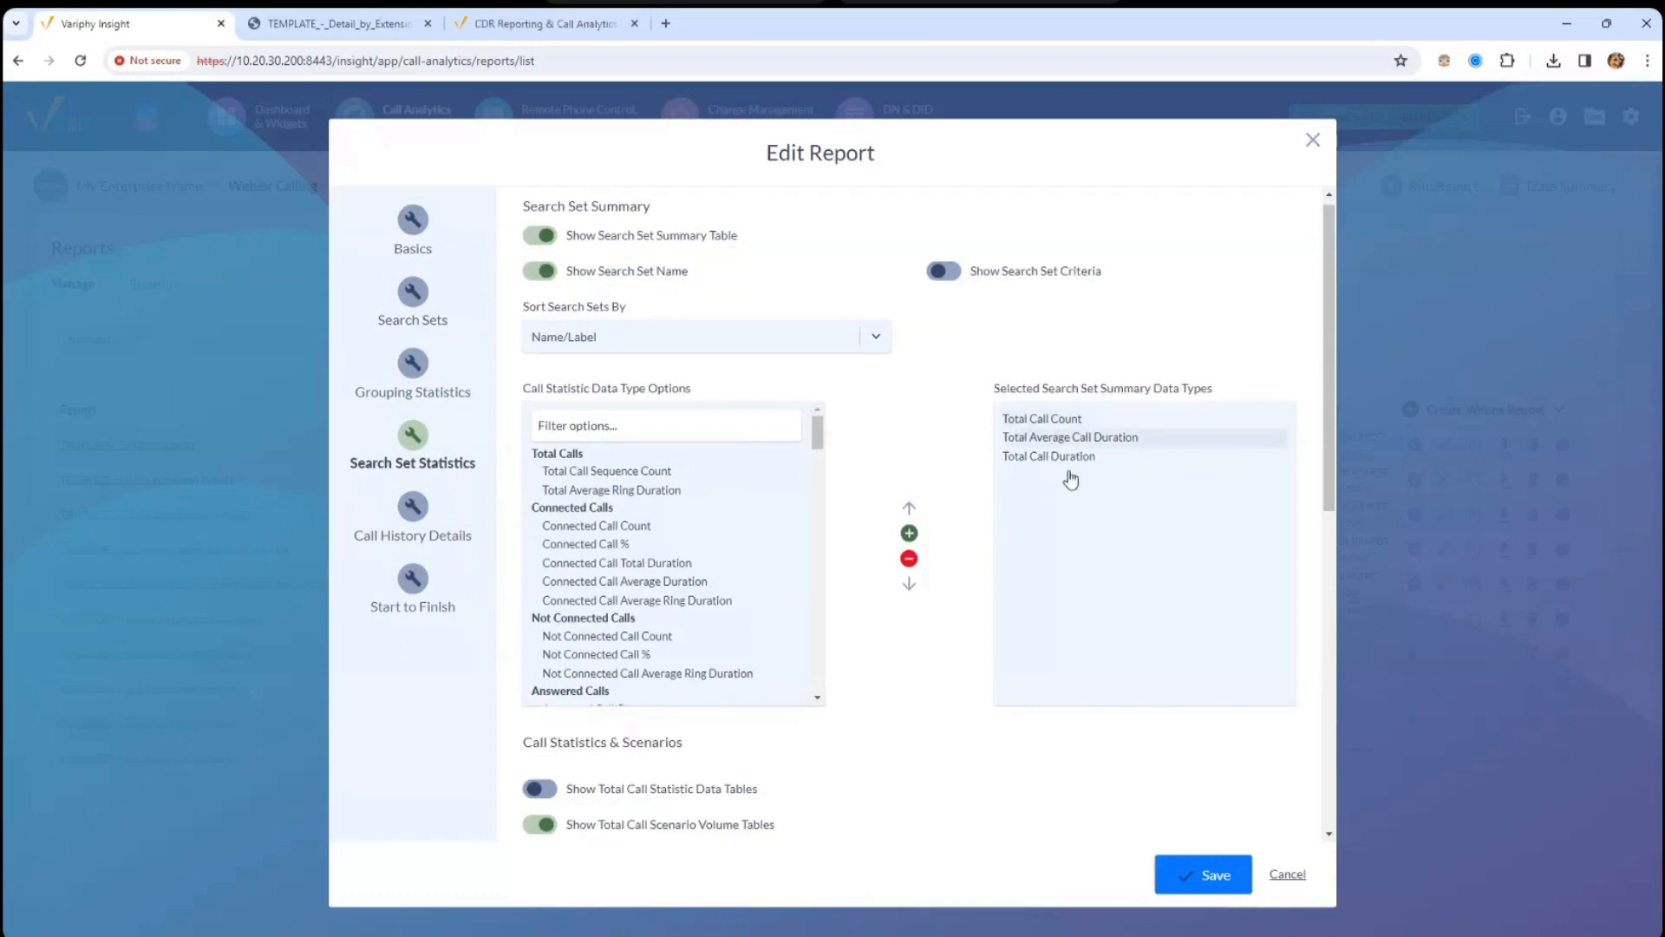
click(1066, 457)
drag(1330, 496, 1329, 600)
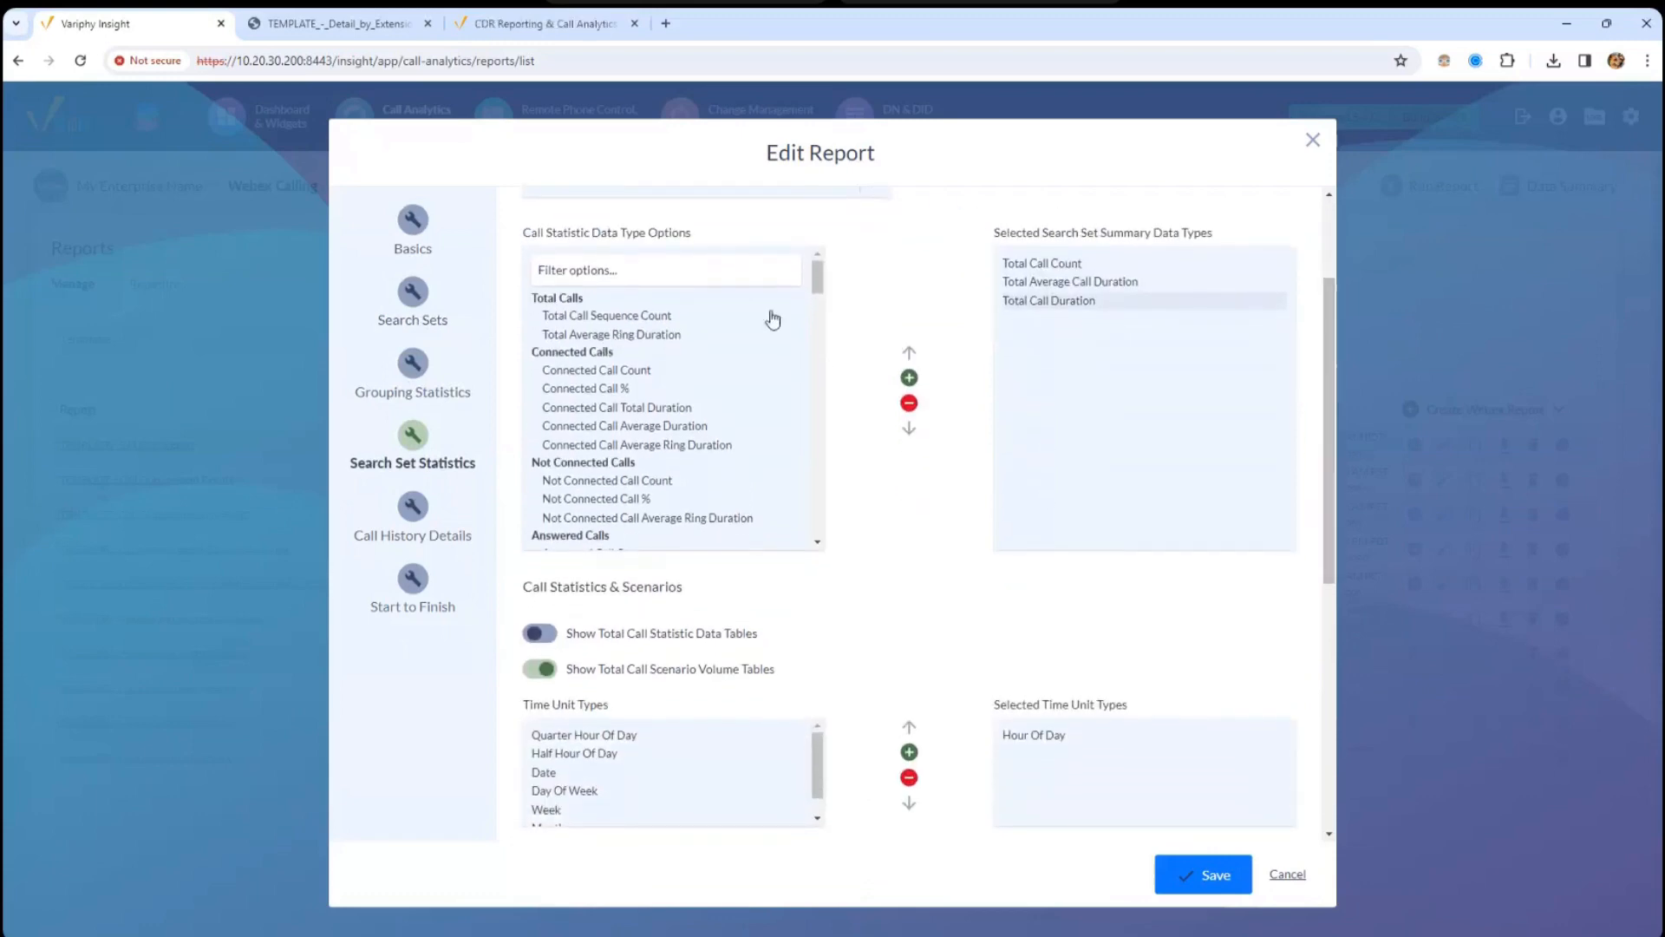
drag(822, 279, 822, 327)
scroll(784, 398, down, 5)
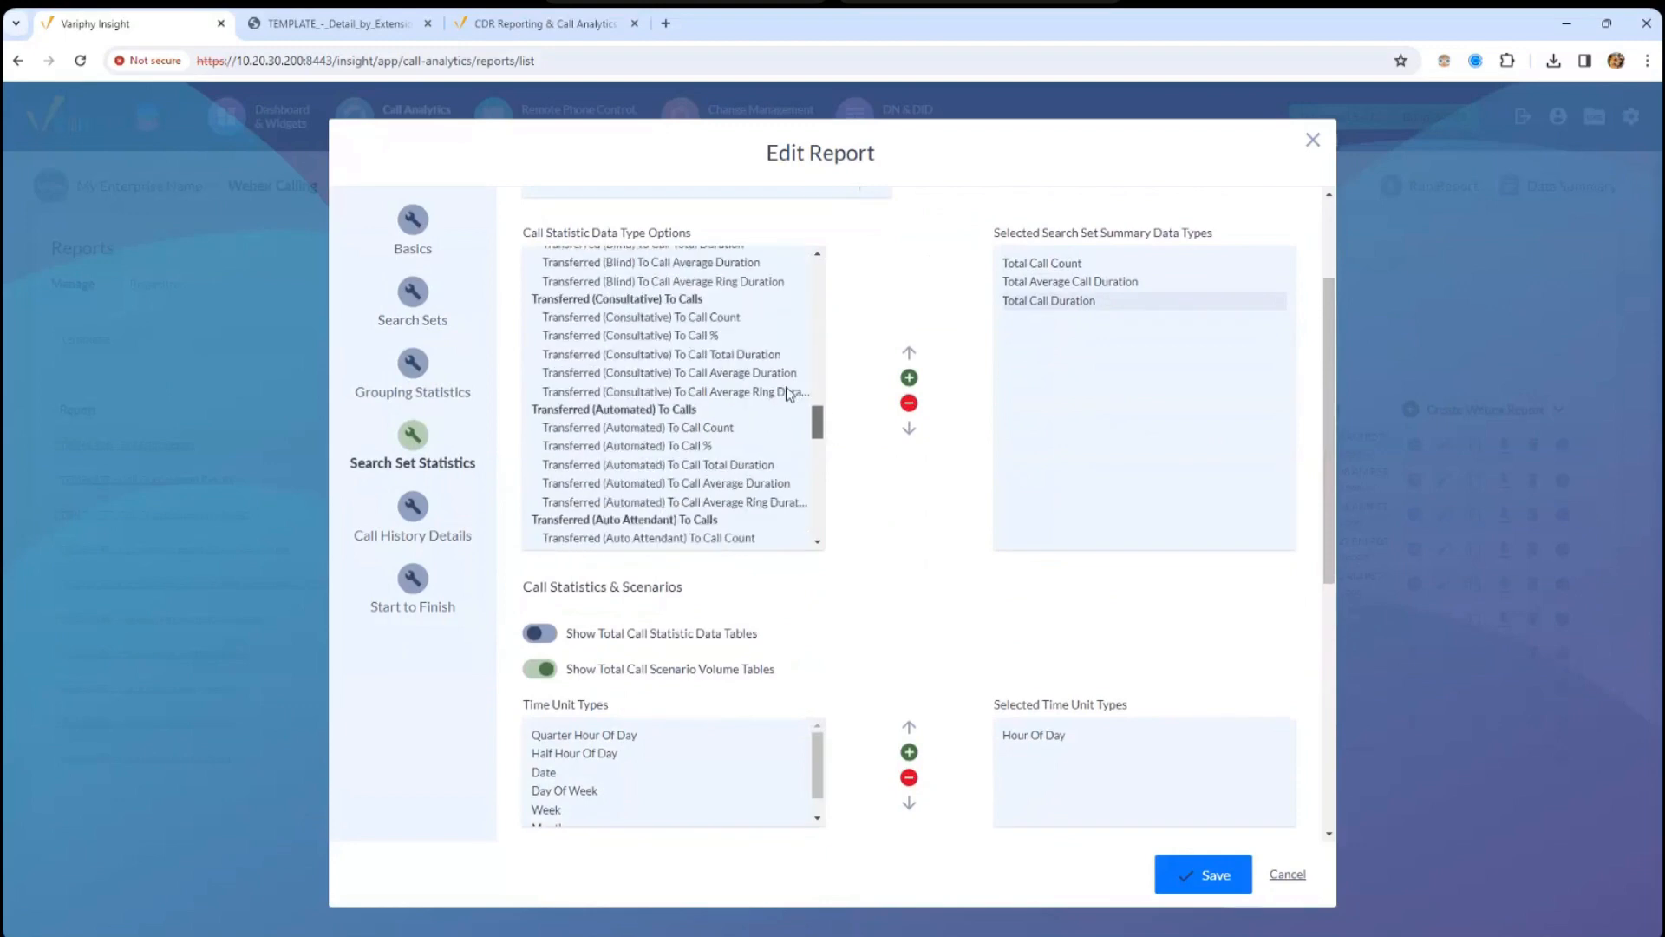
click(699, 327)
click(909, 377)
click(707, 310)
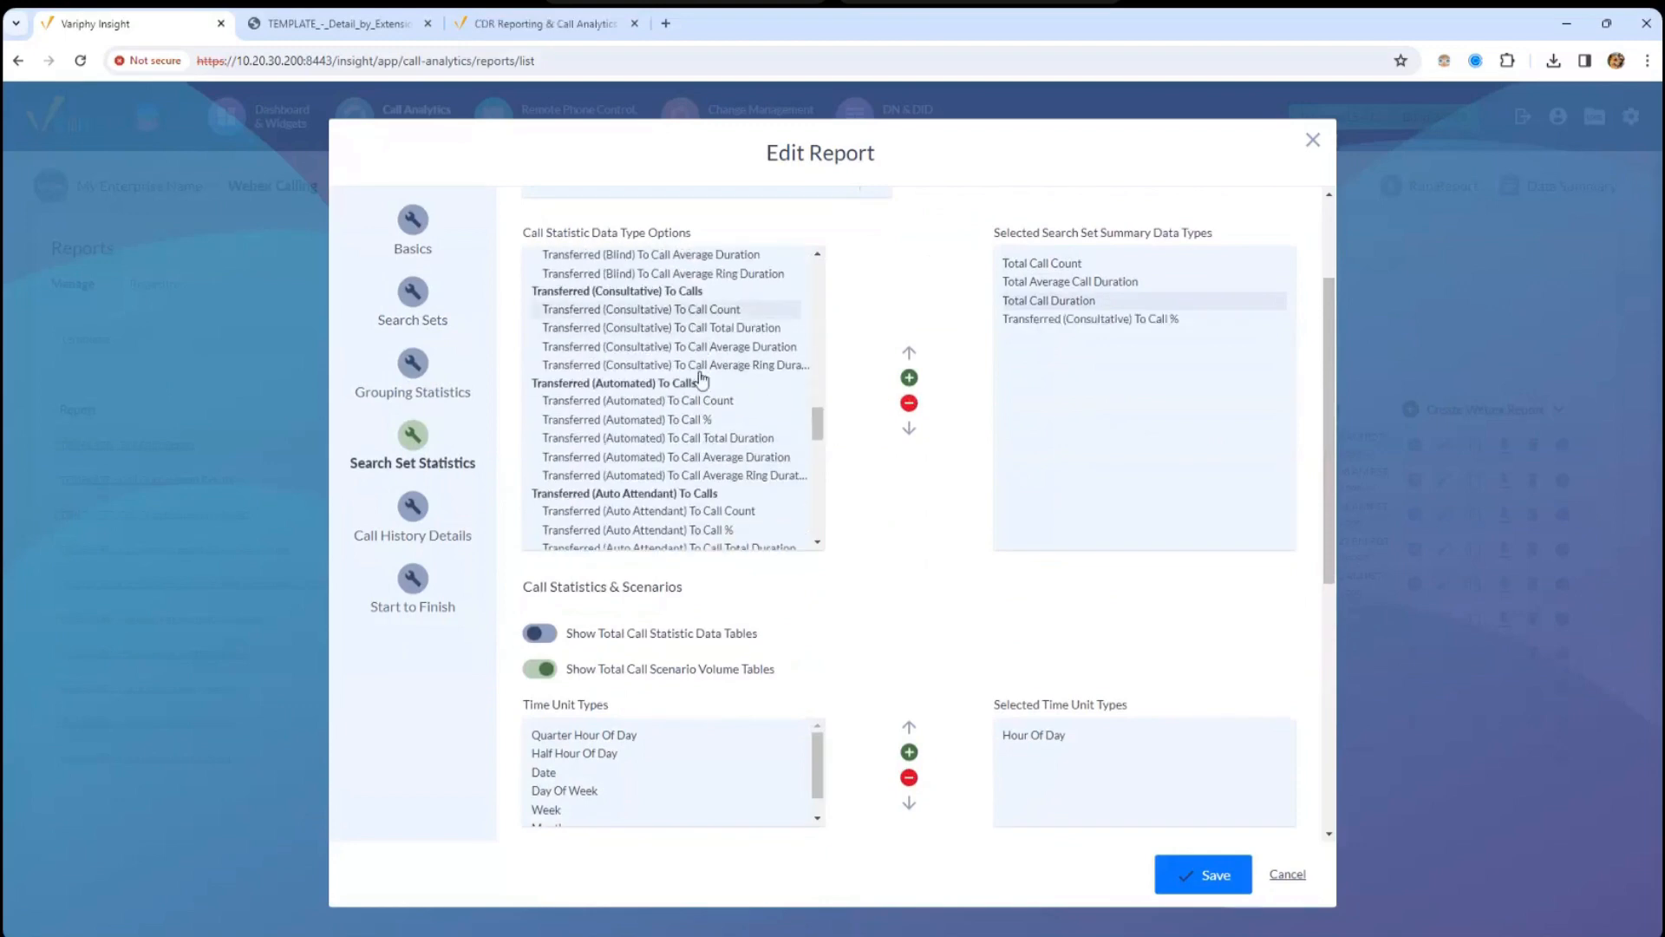
shift+click(702, 365)
click(907, 378)
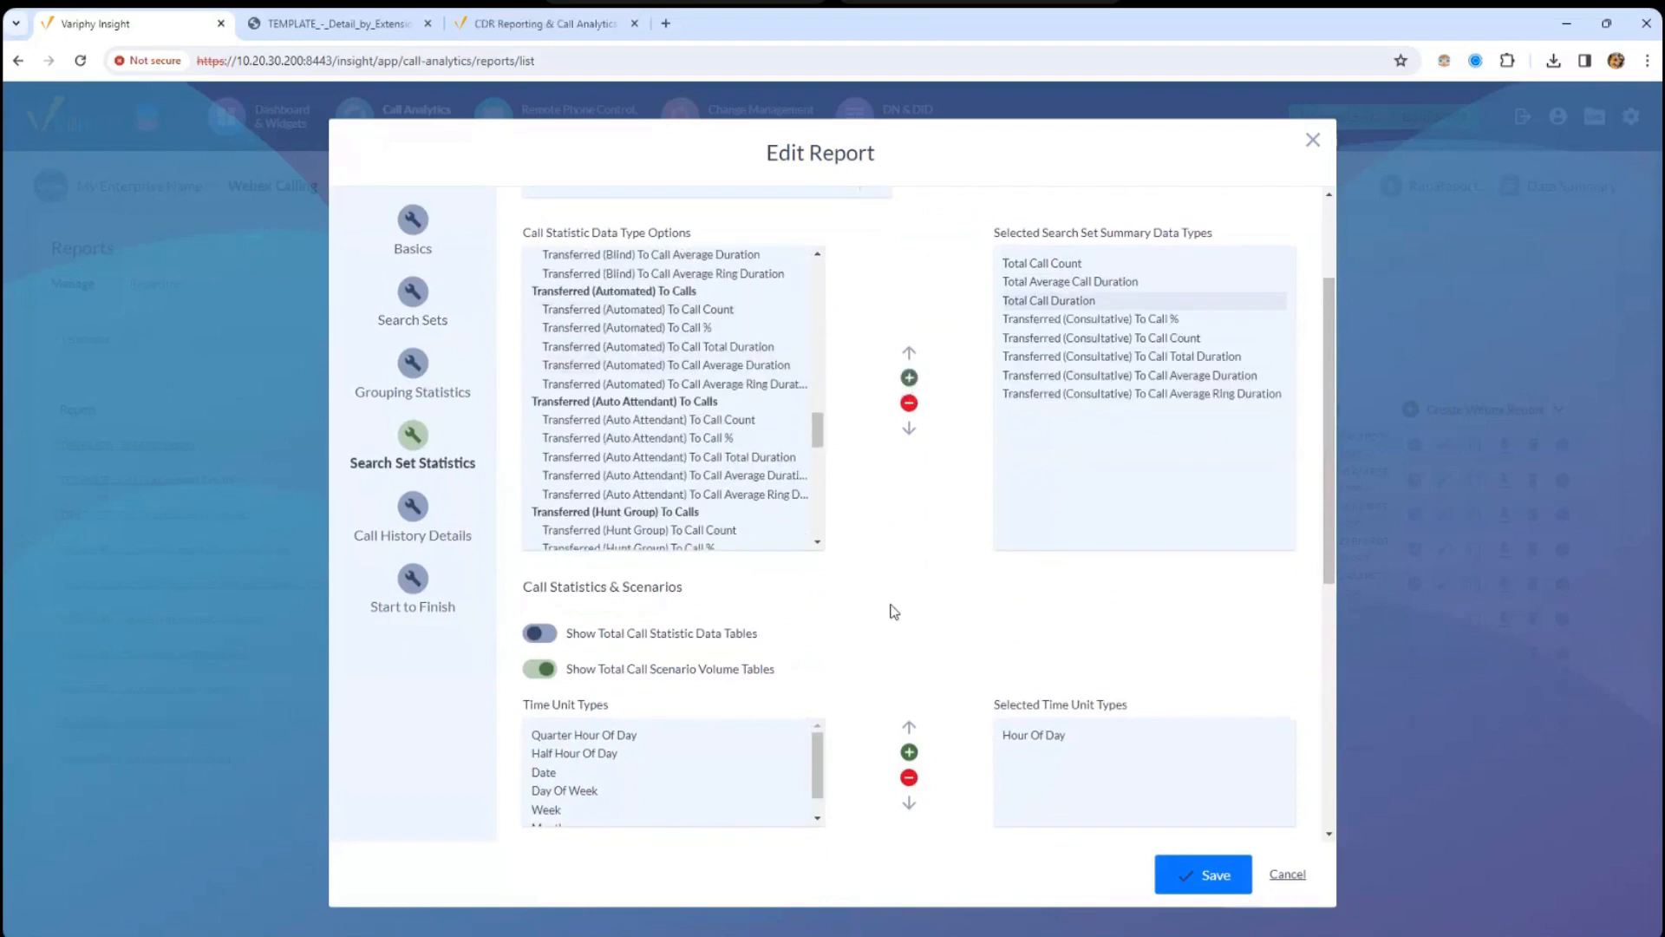
- Toggle Show Total Call Statistic Data Tables on and back off, then scroll through the remaining settings
drag(1339, 418, 1348, 580)
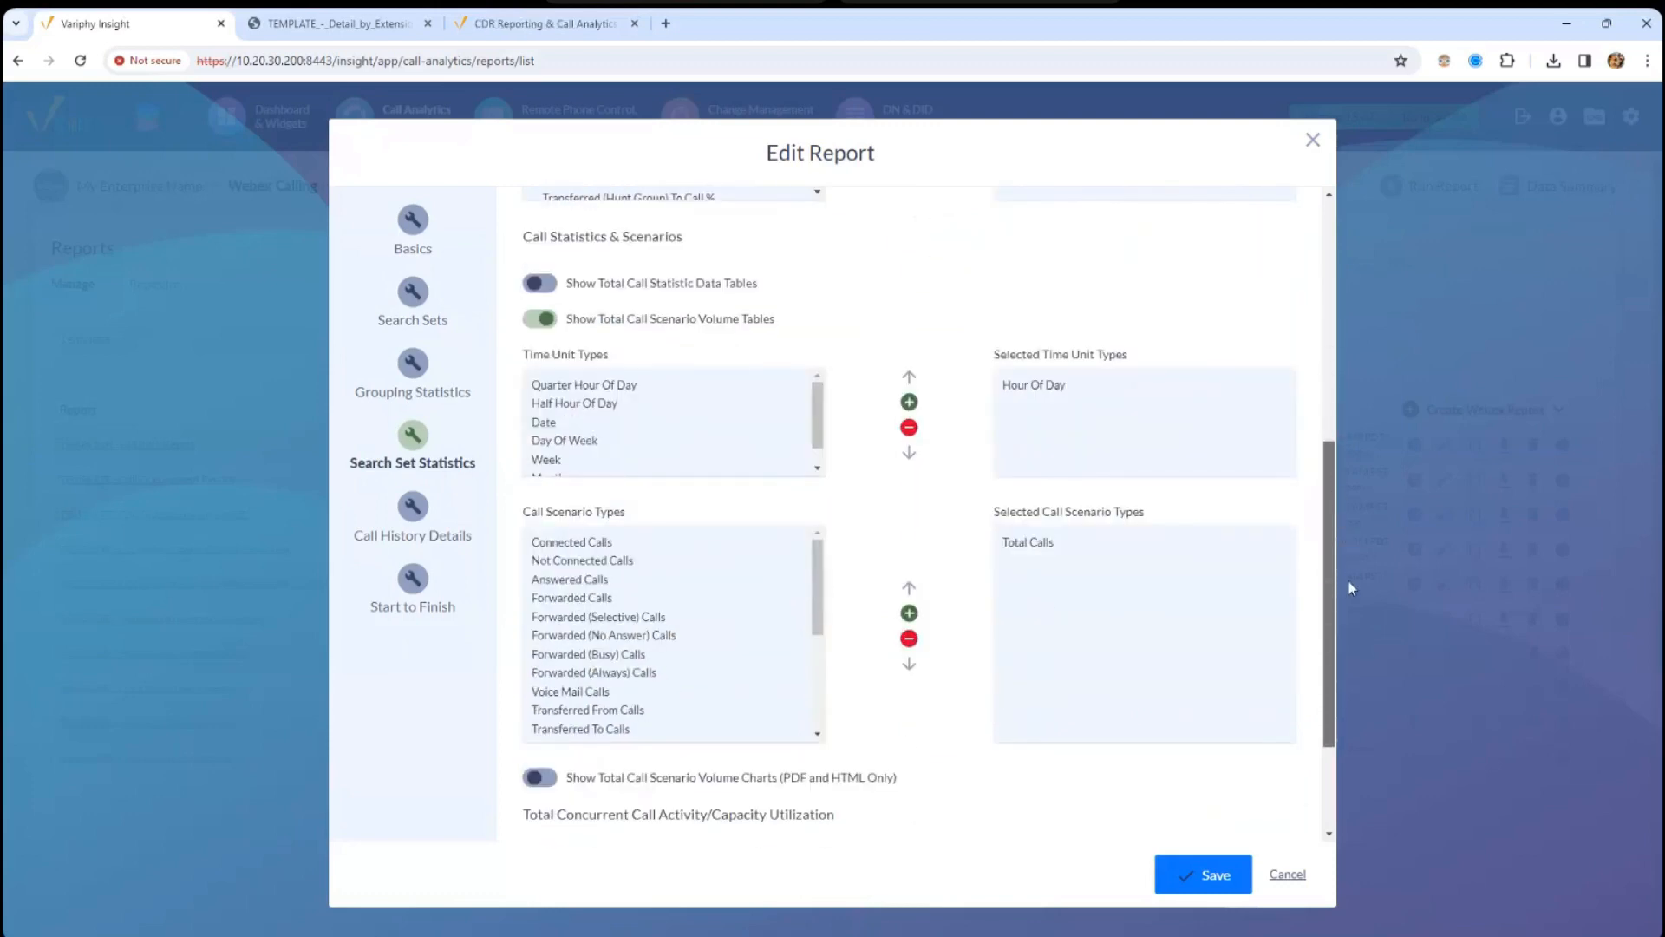
drag(597, 286, 727, 288)
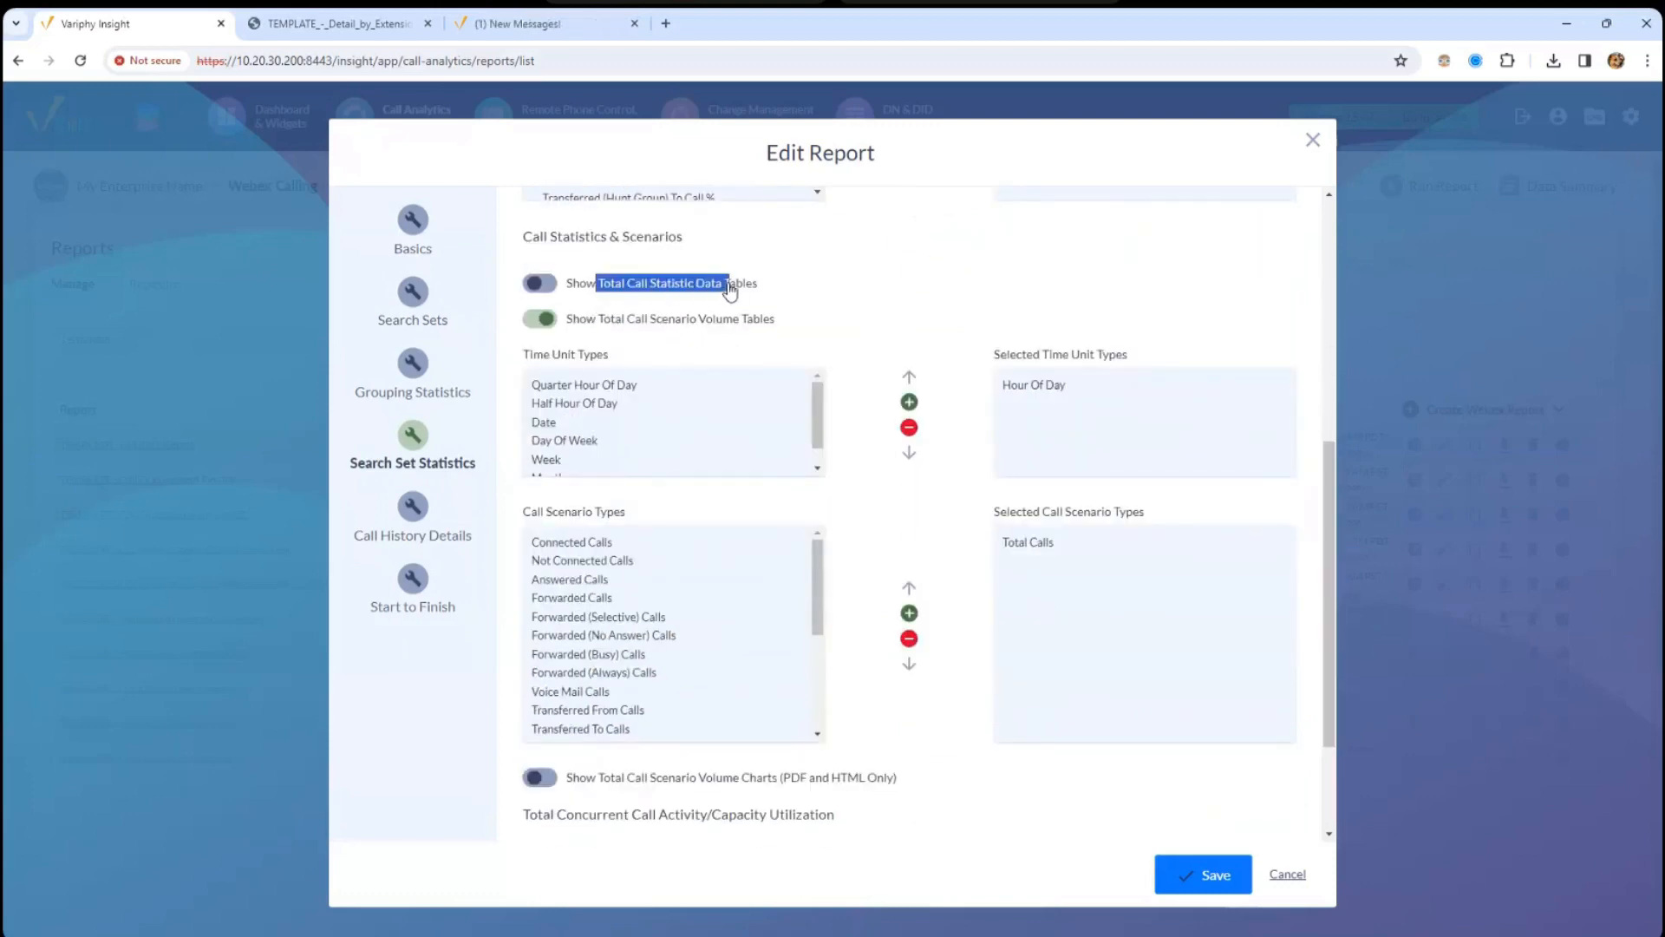
click(539, 283)
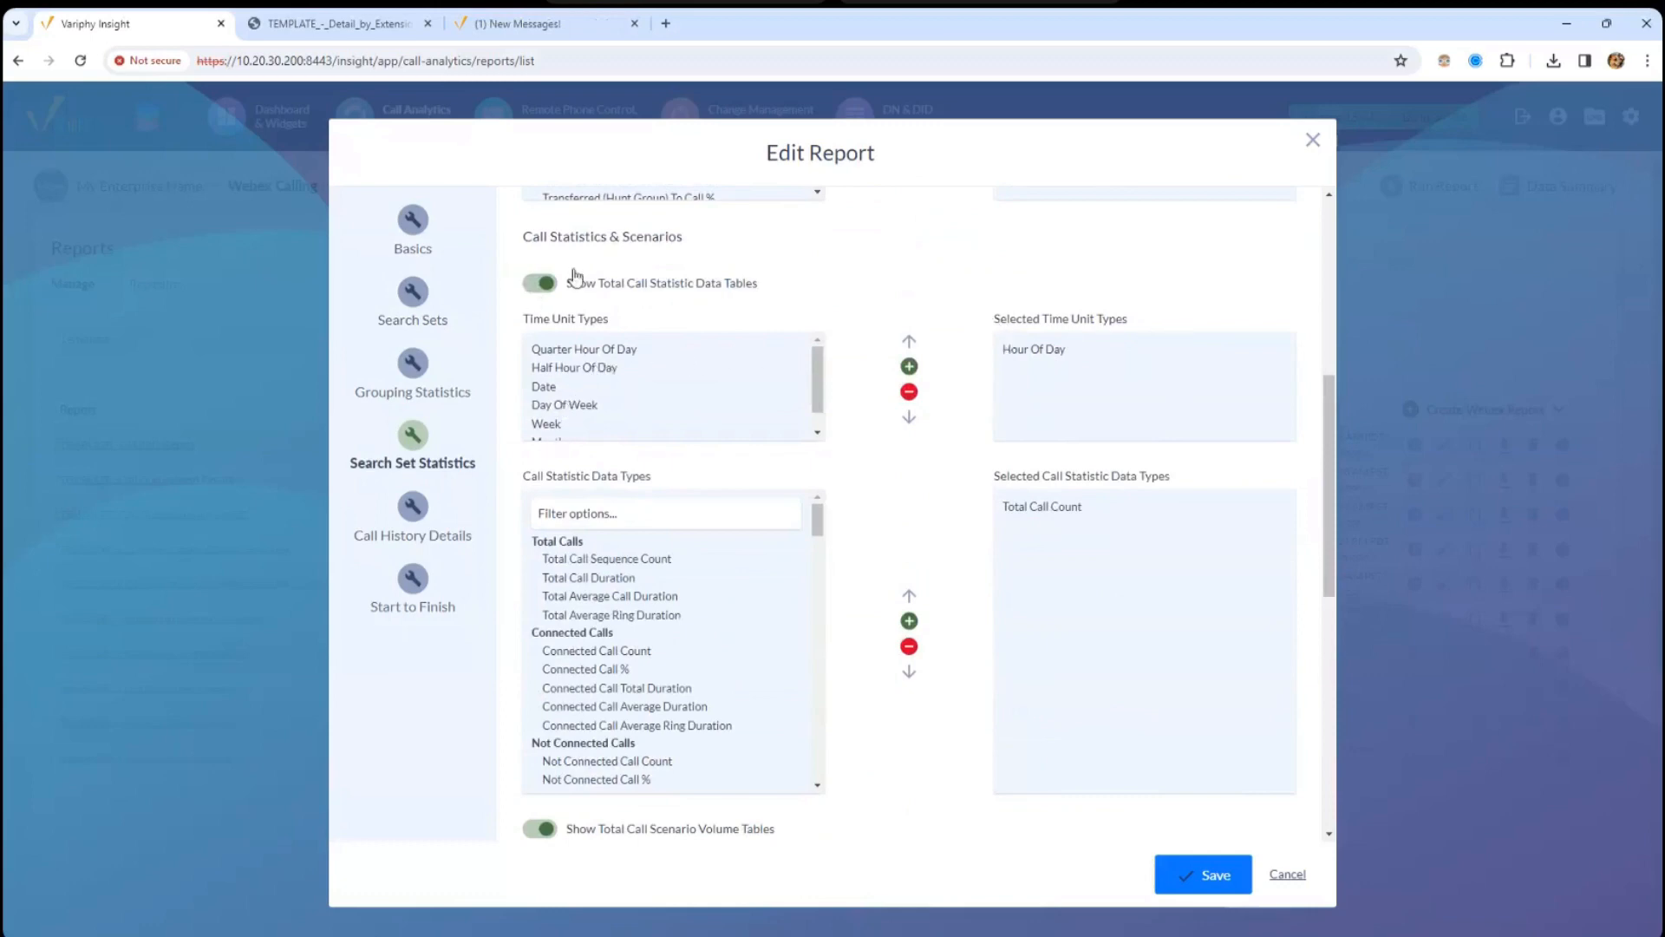
click(541, 284)
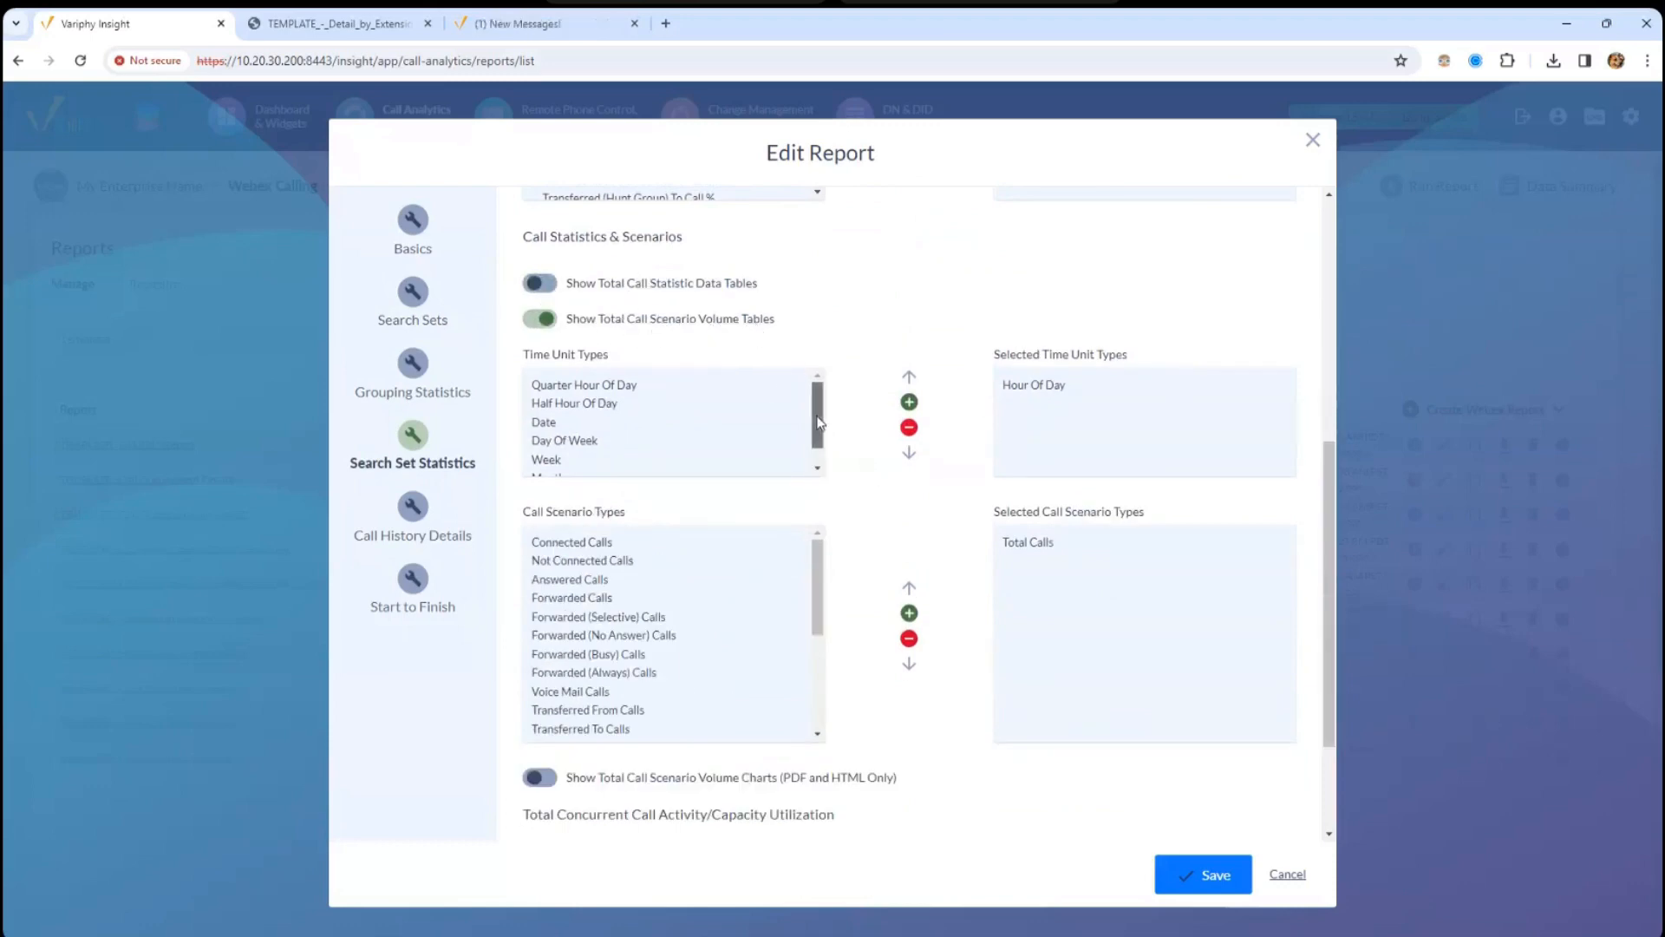
scroll(831, 431, down, 1)
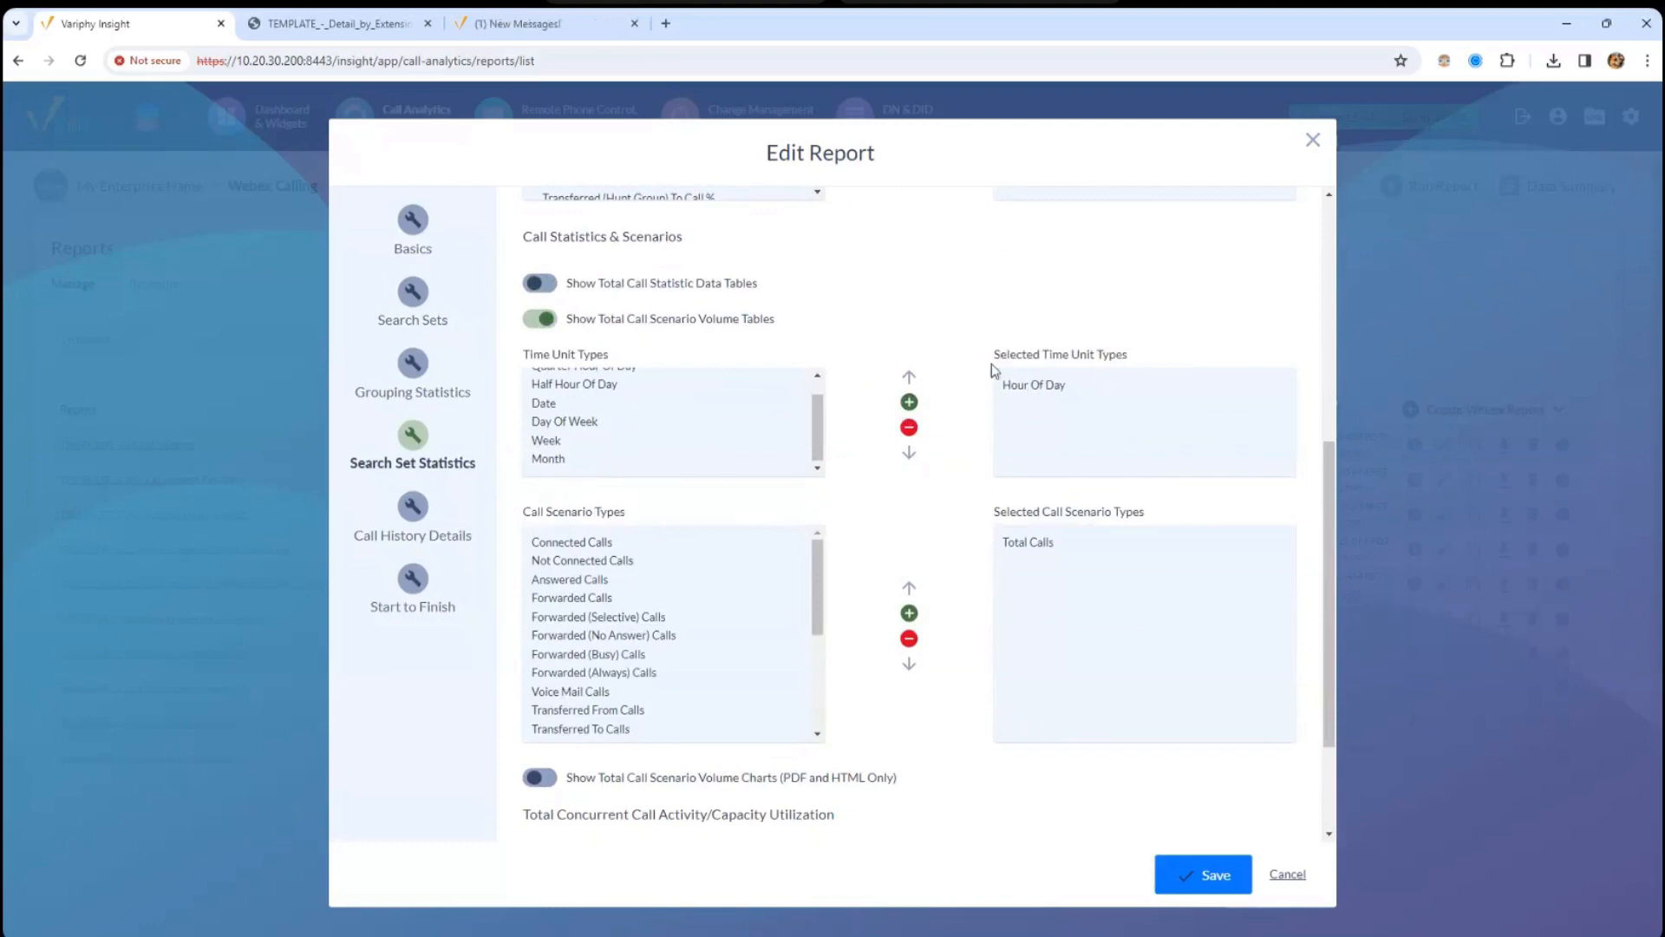
right_click(575, 565)
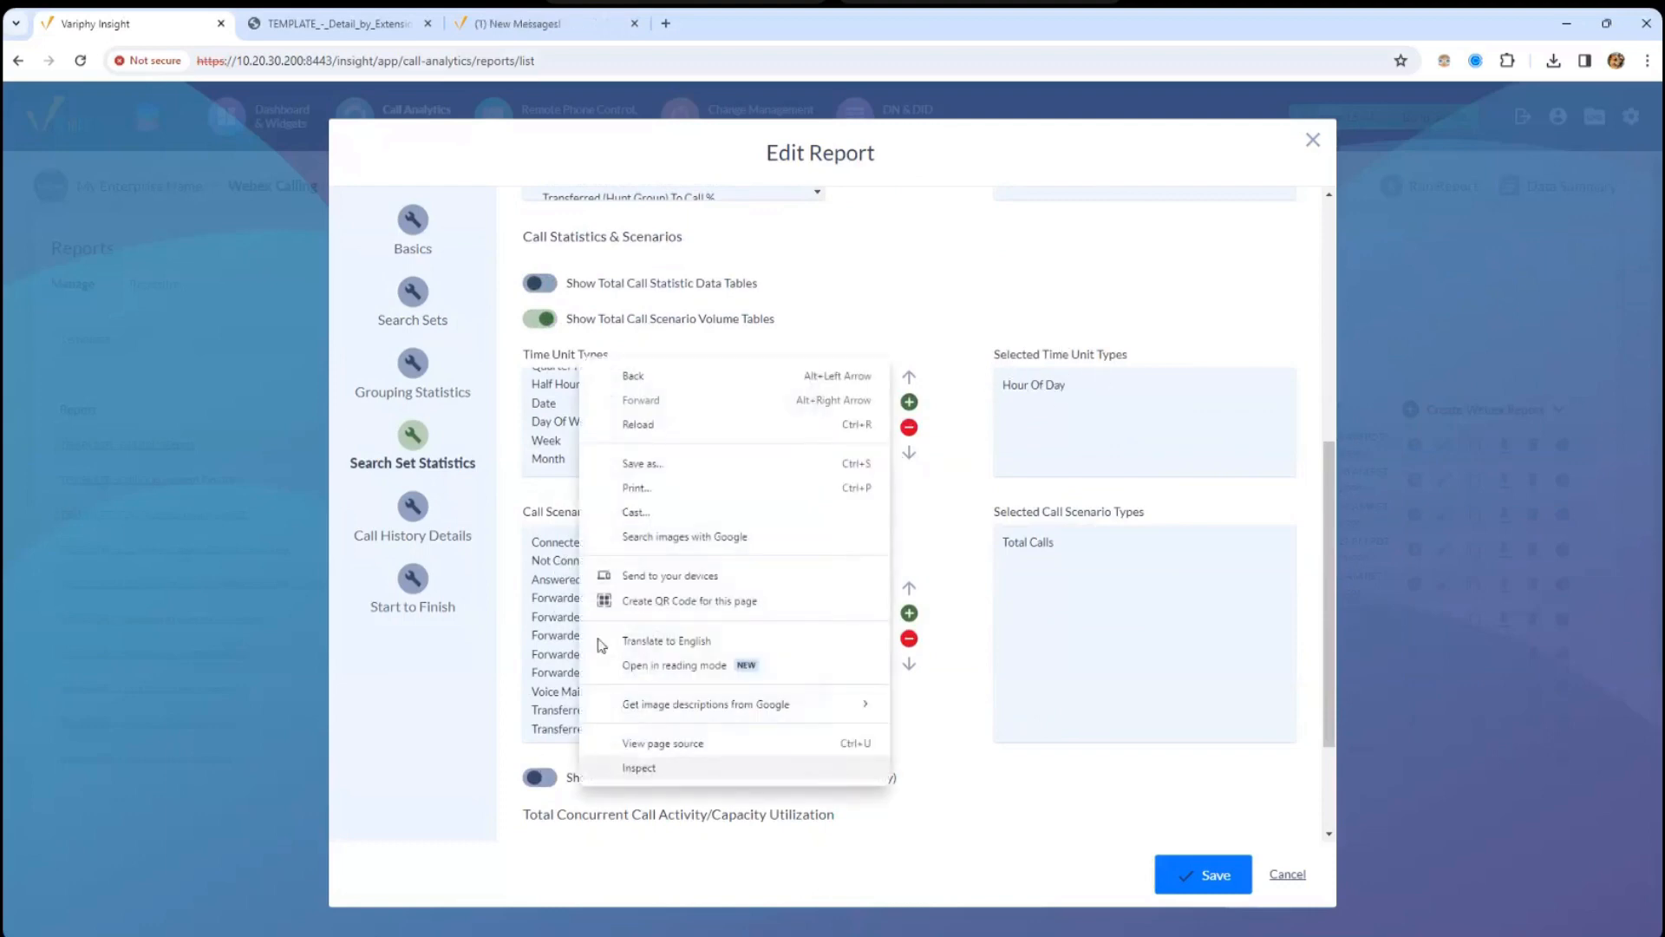
click(526, 547)
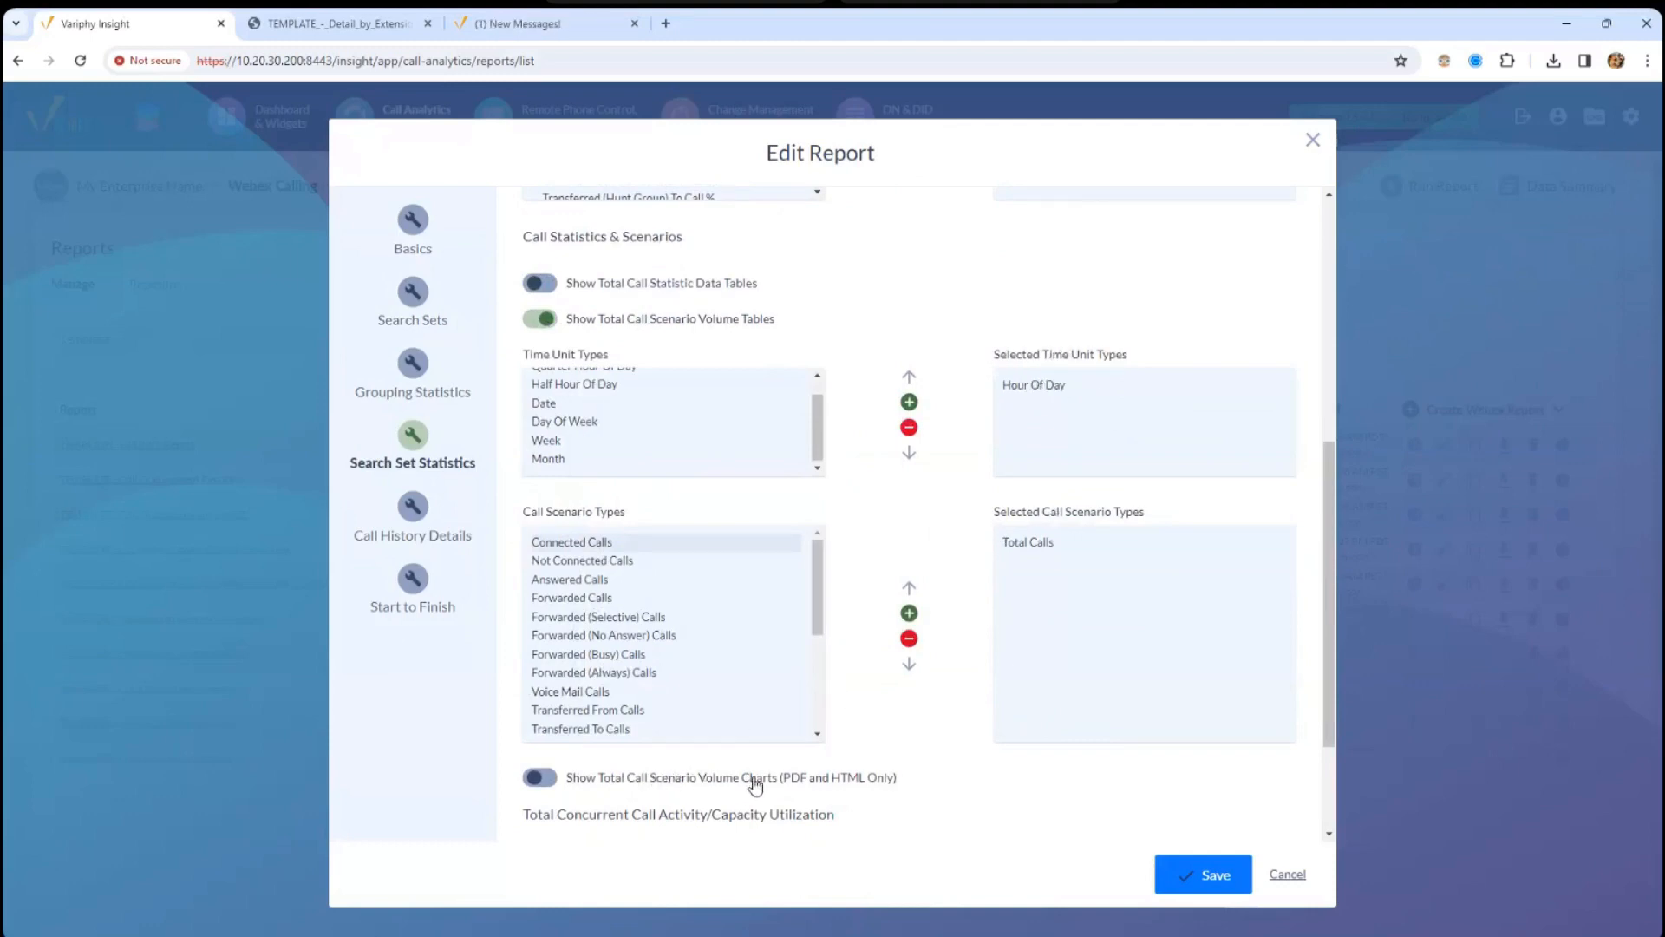
scroll(1334, 615, down, 2)
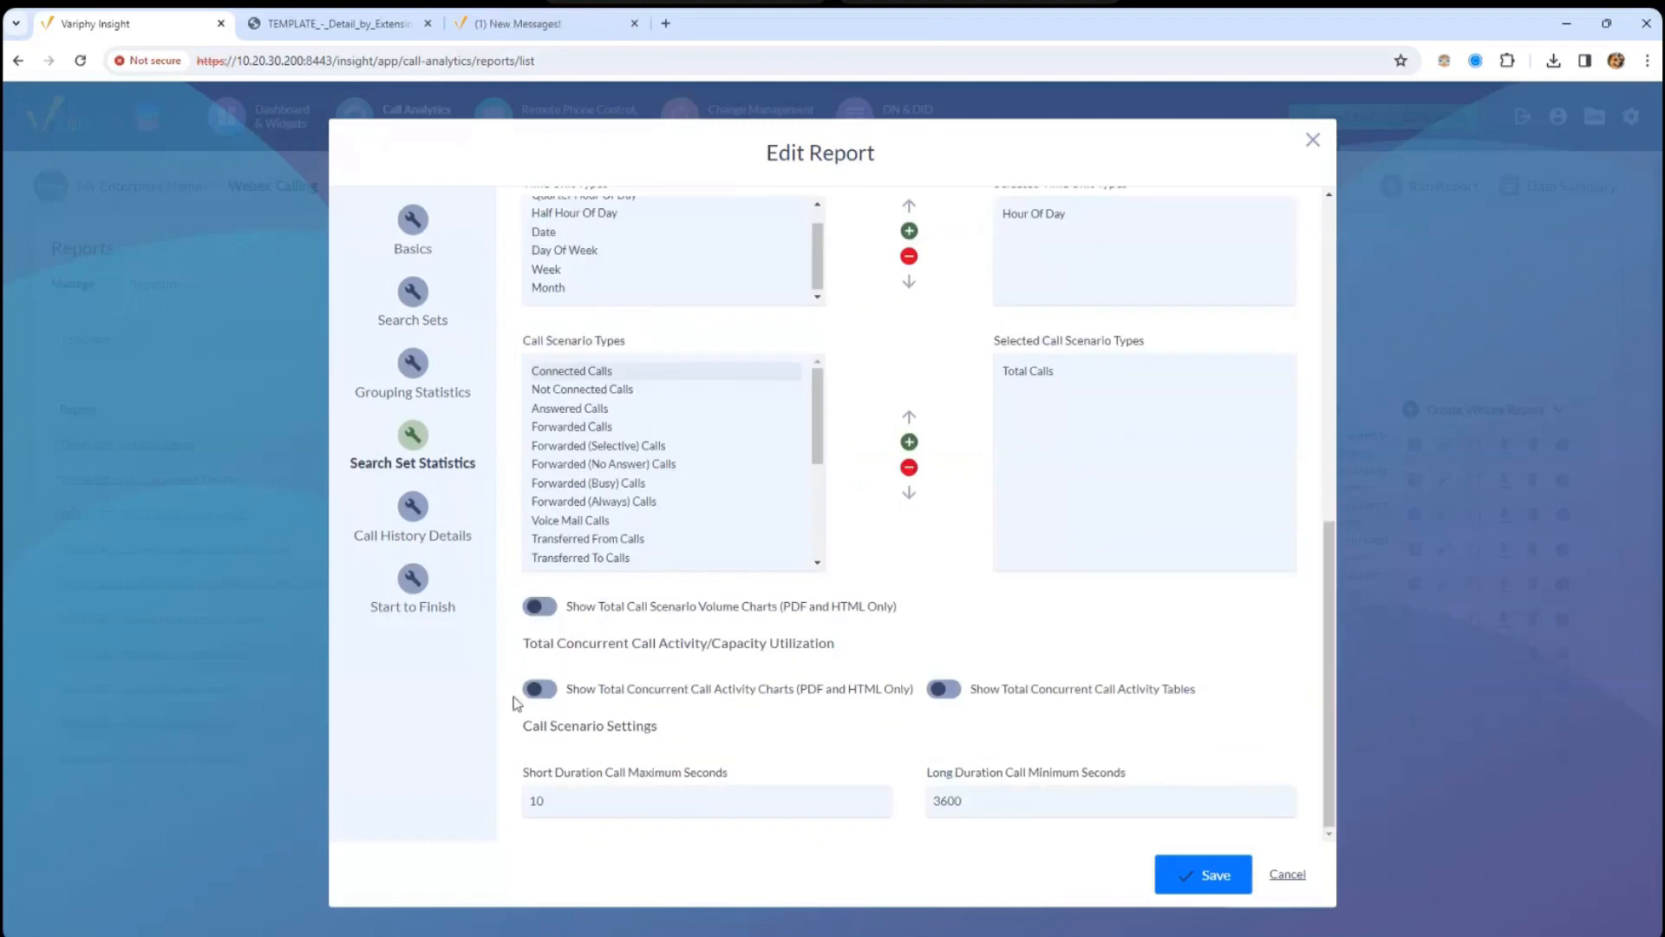
drag(1330, 675, 1325, 321)
click(356, 24)
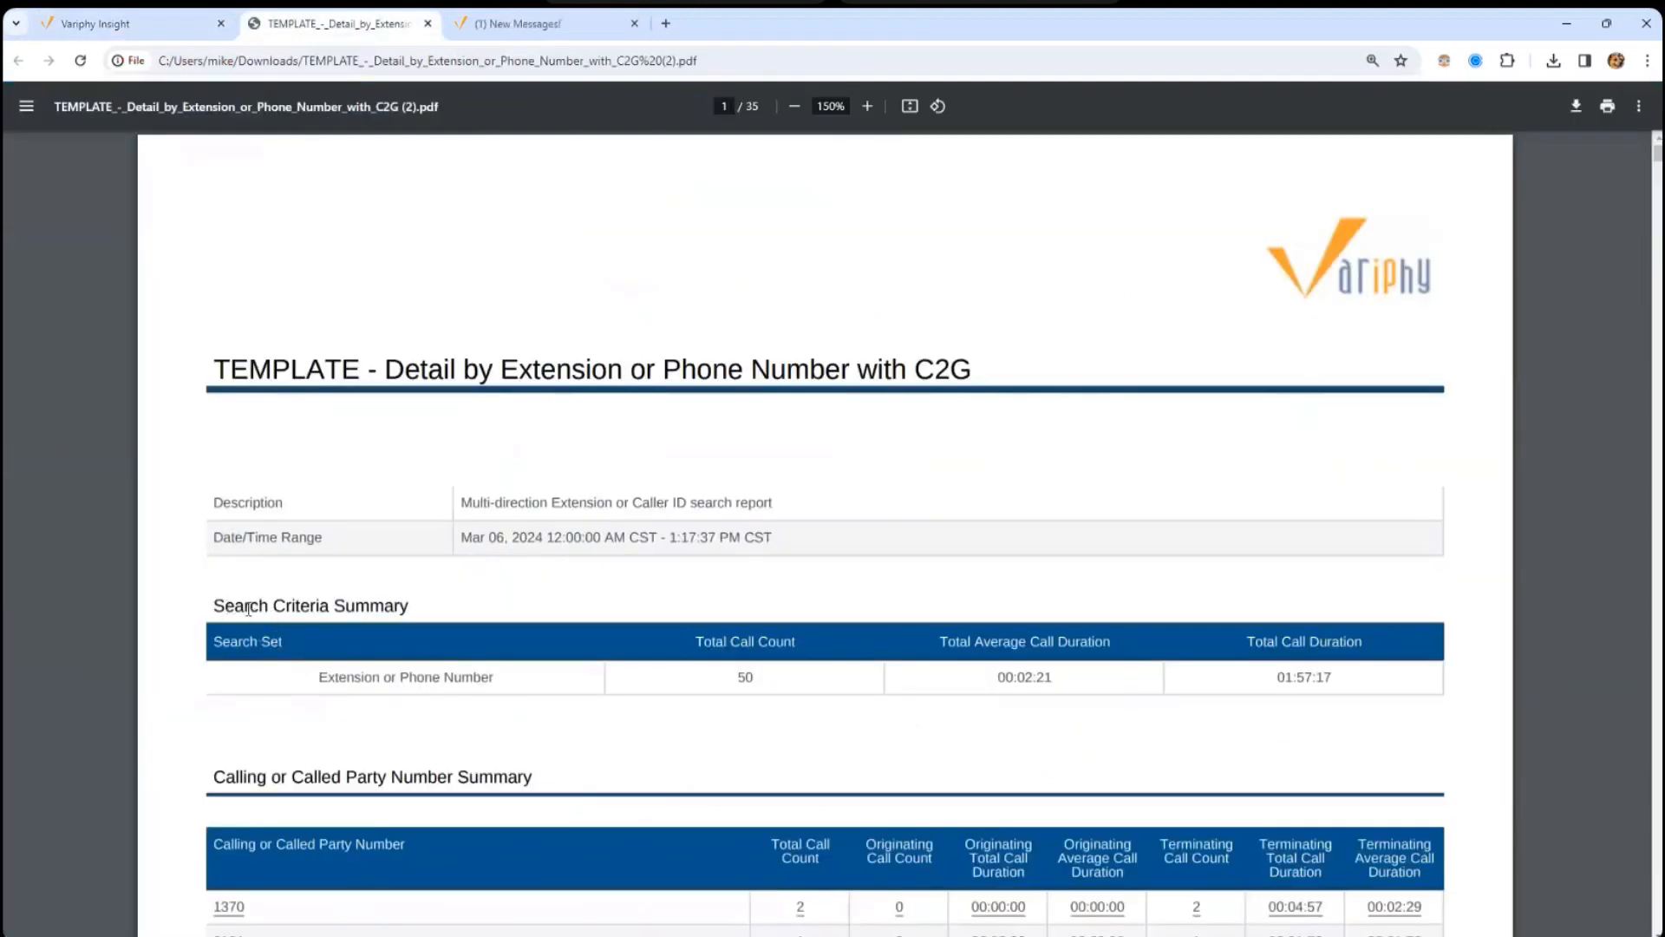
drag(226, 607, 395, 610)
drag(401, 678, 407, 677)
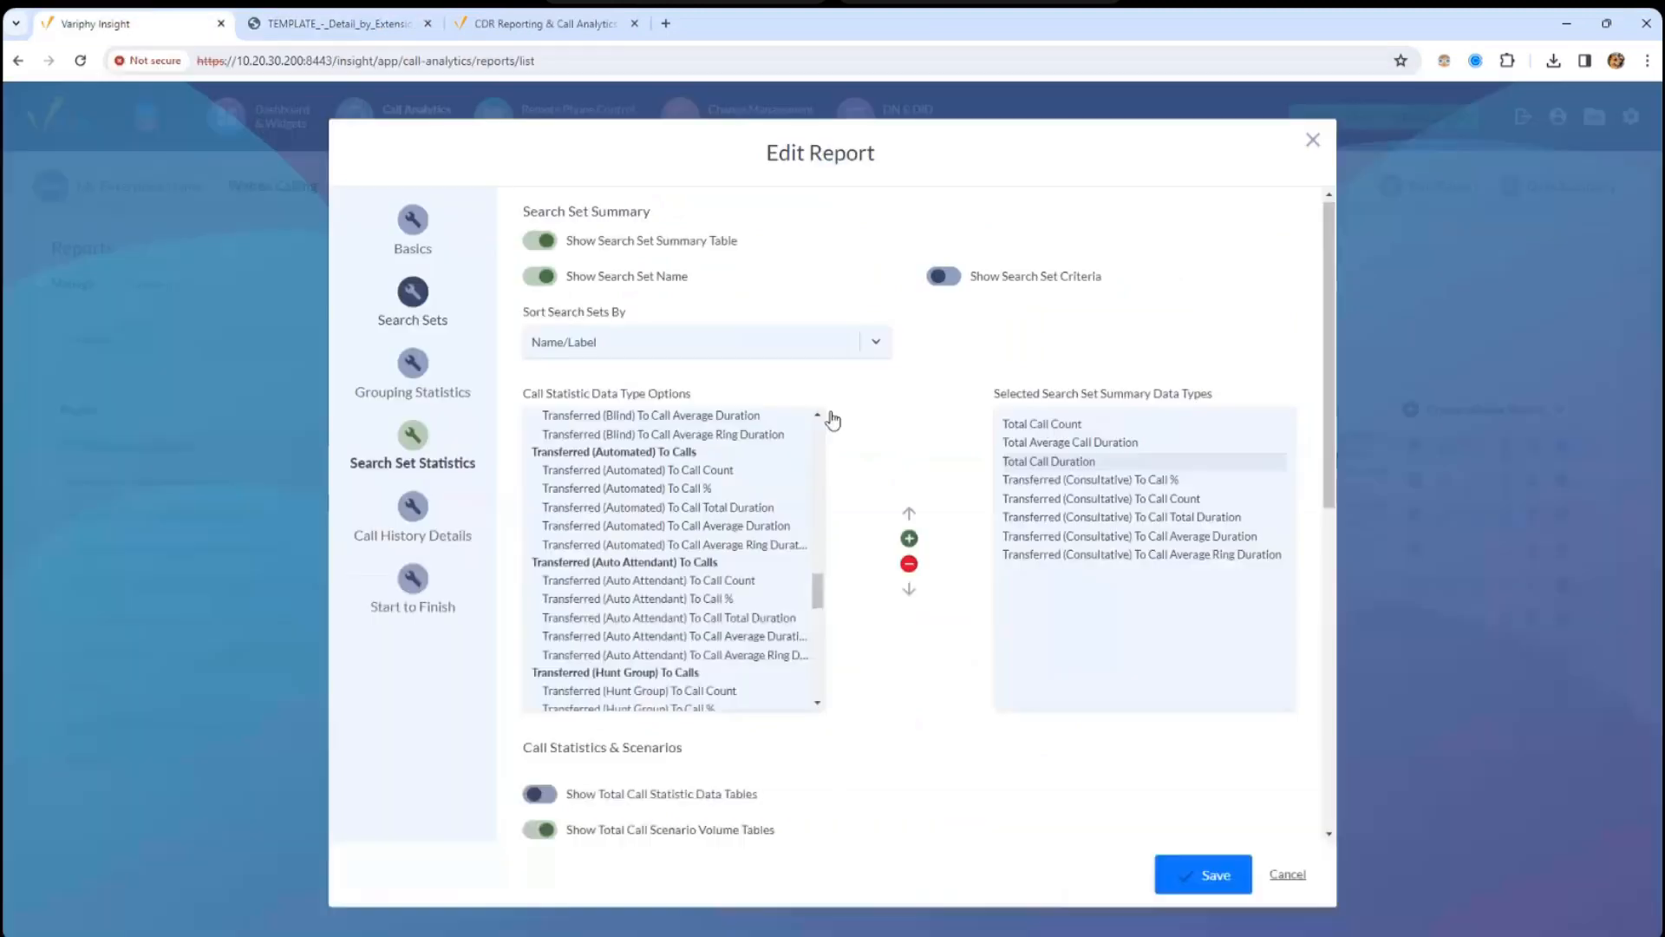
click(96, 23)
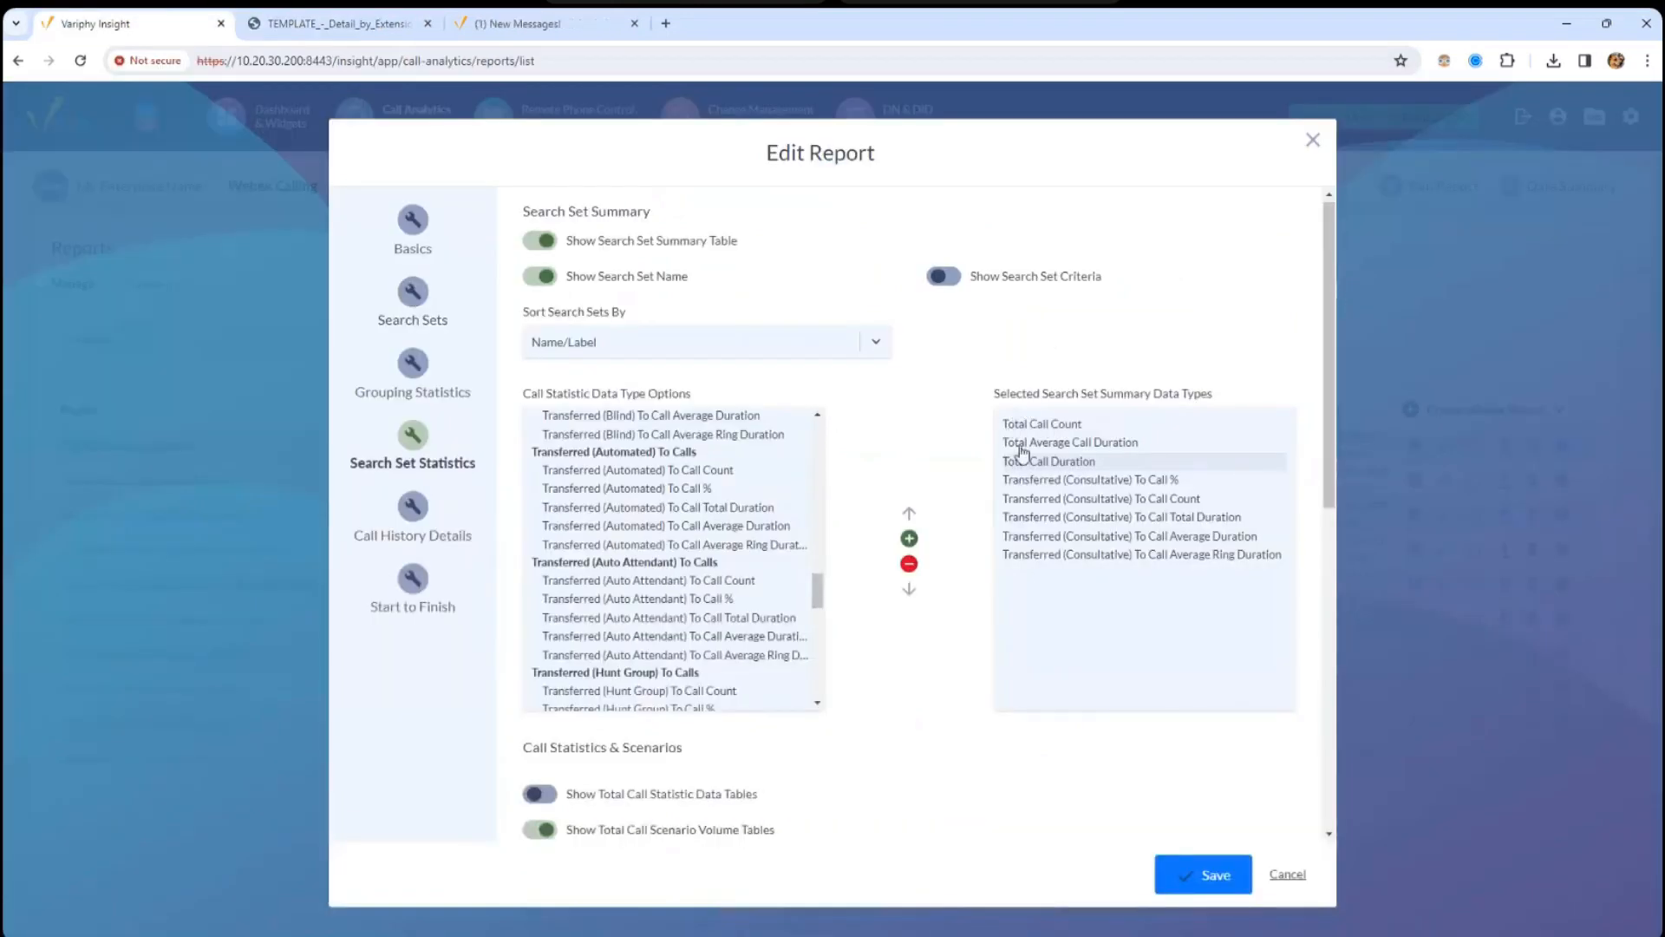
click(1037, 482)
shift+click(1054, 555)
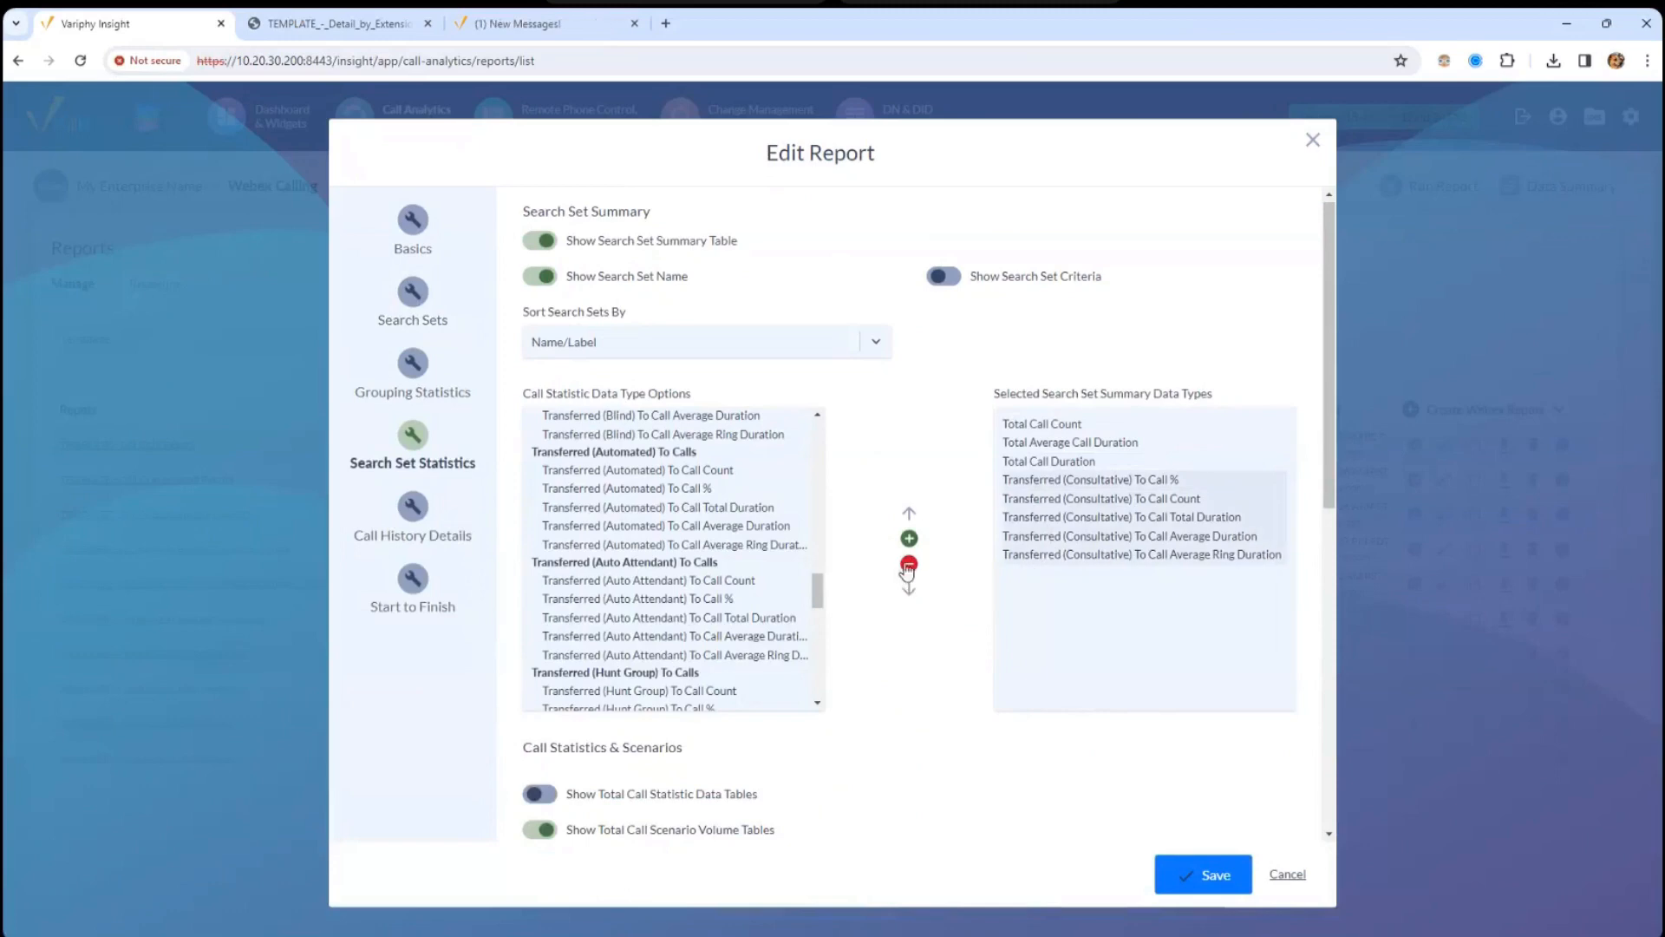
click(909, 564)
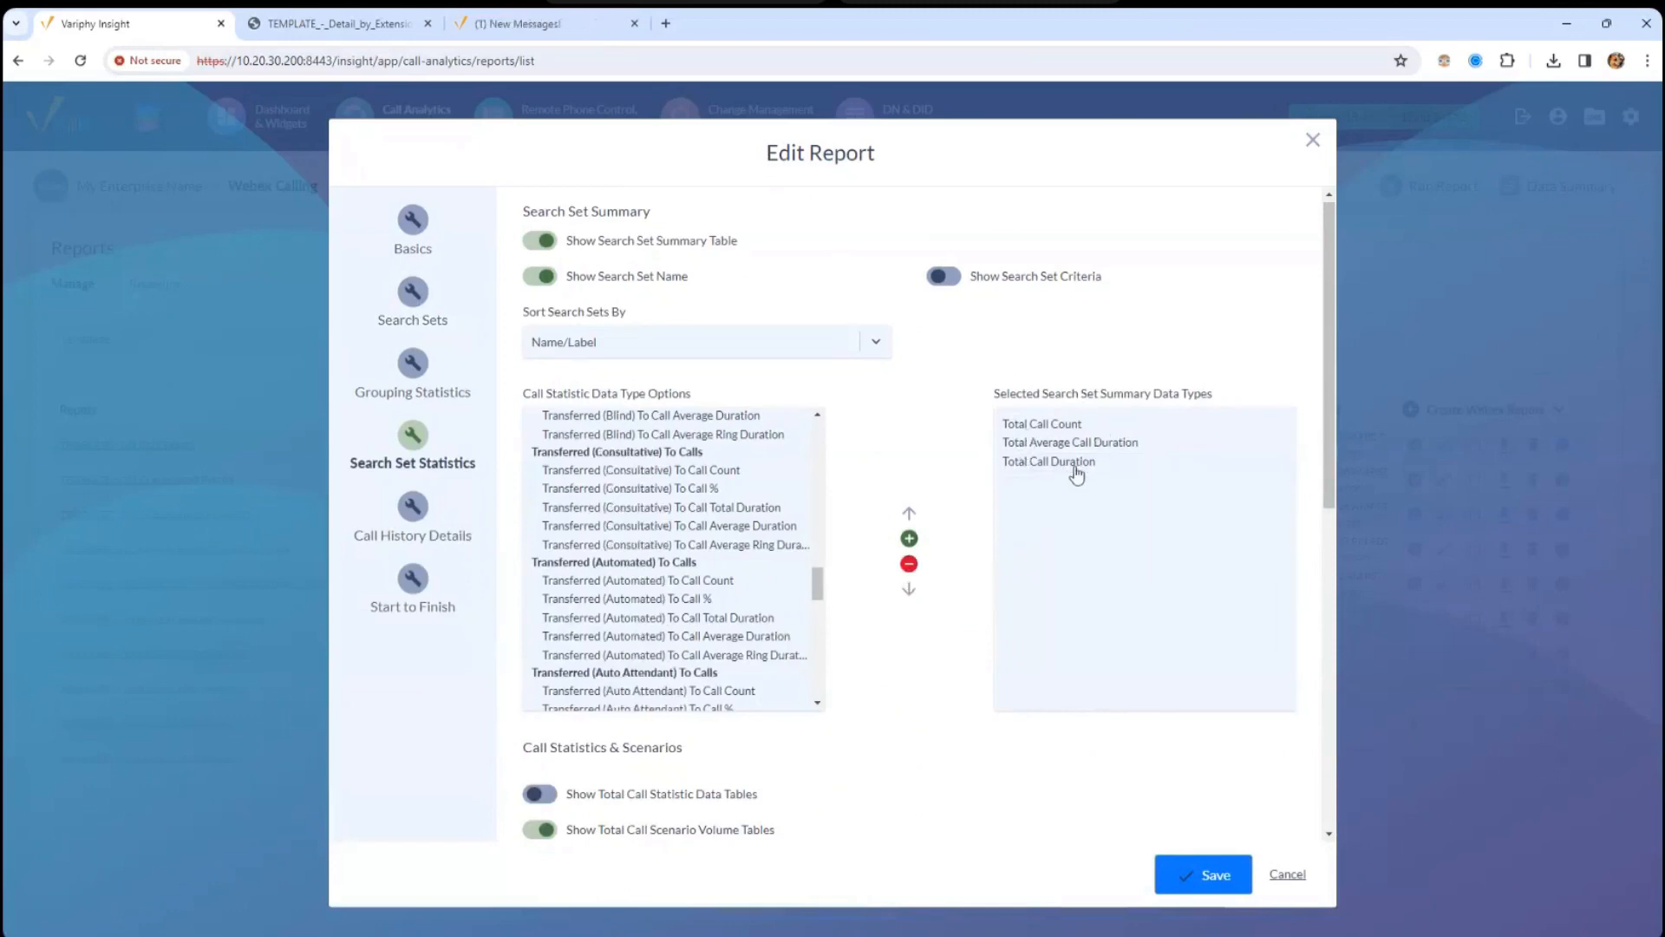
click(312, 26)
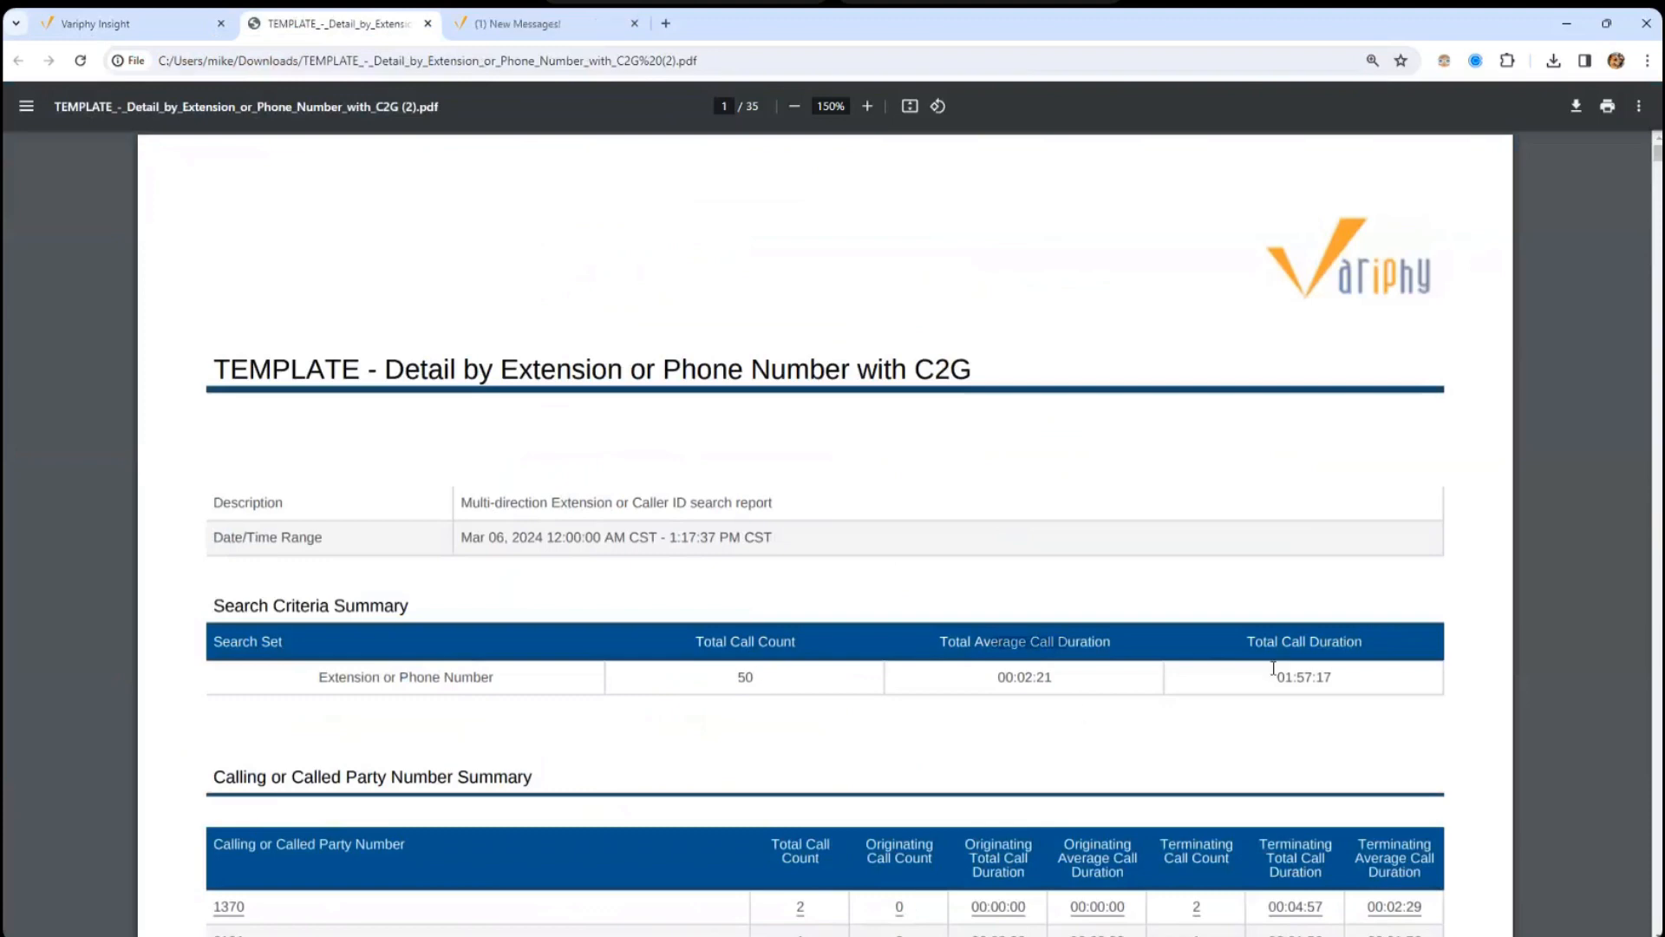
drag(1284, 672, 1333, 642)
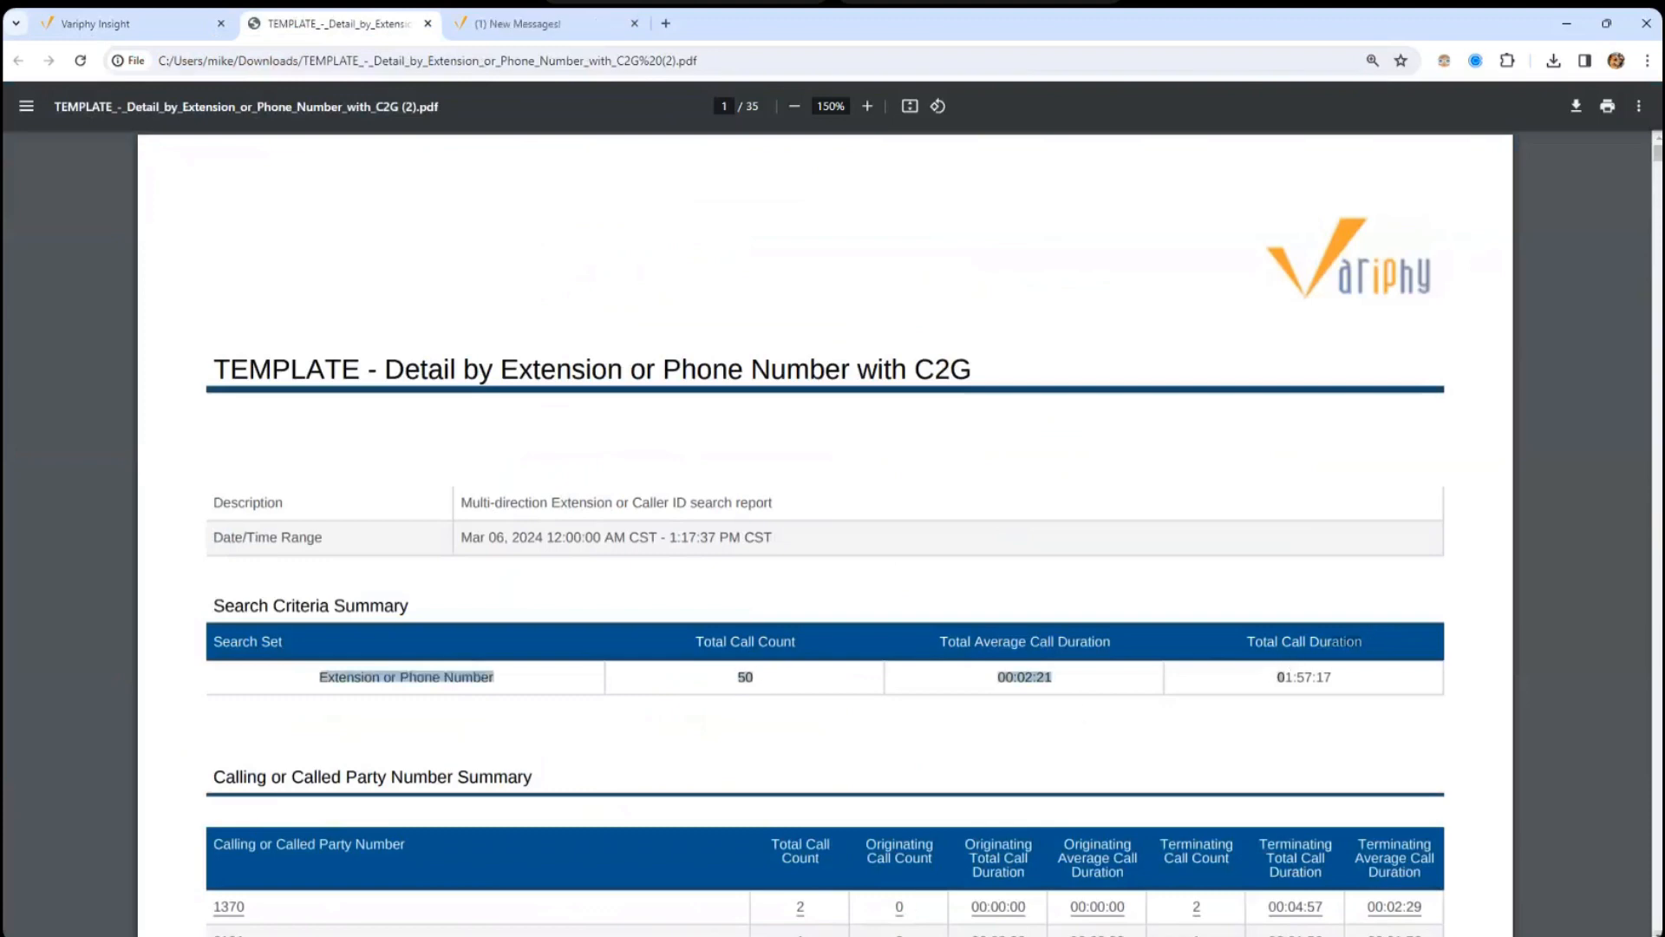
scroll(195, 109, down, 5)
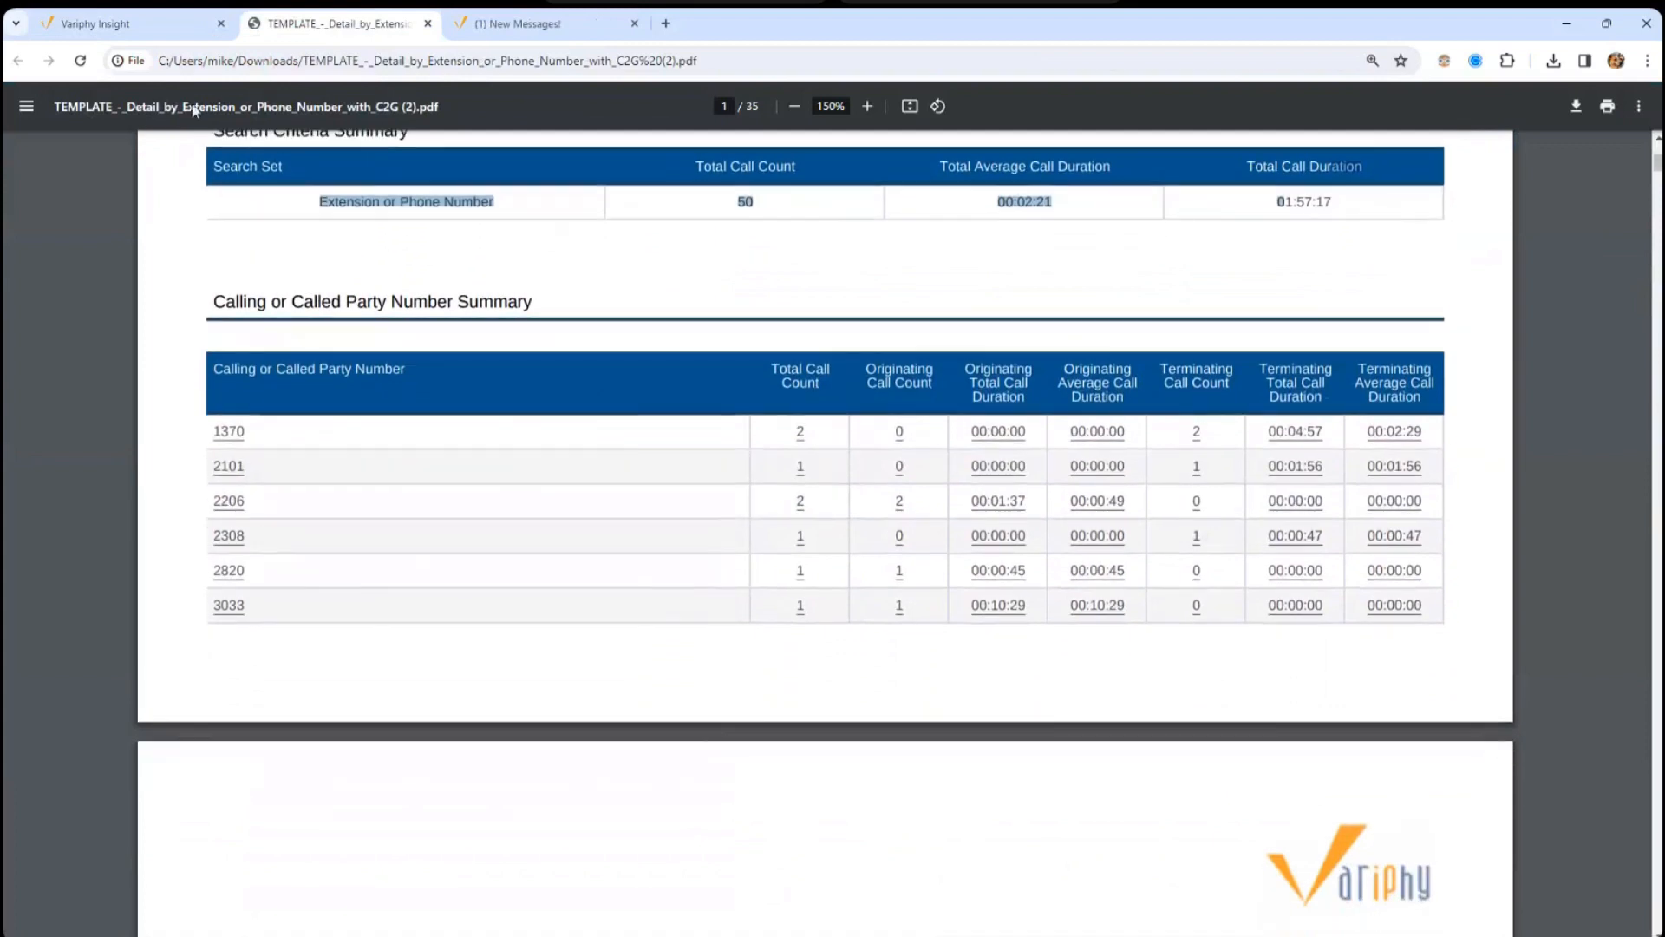
click(130, 24)
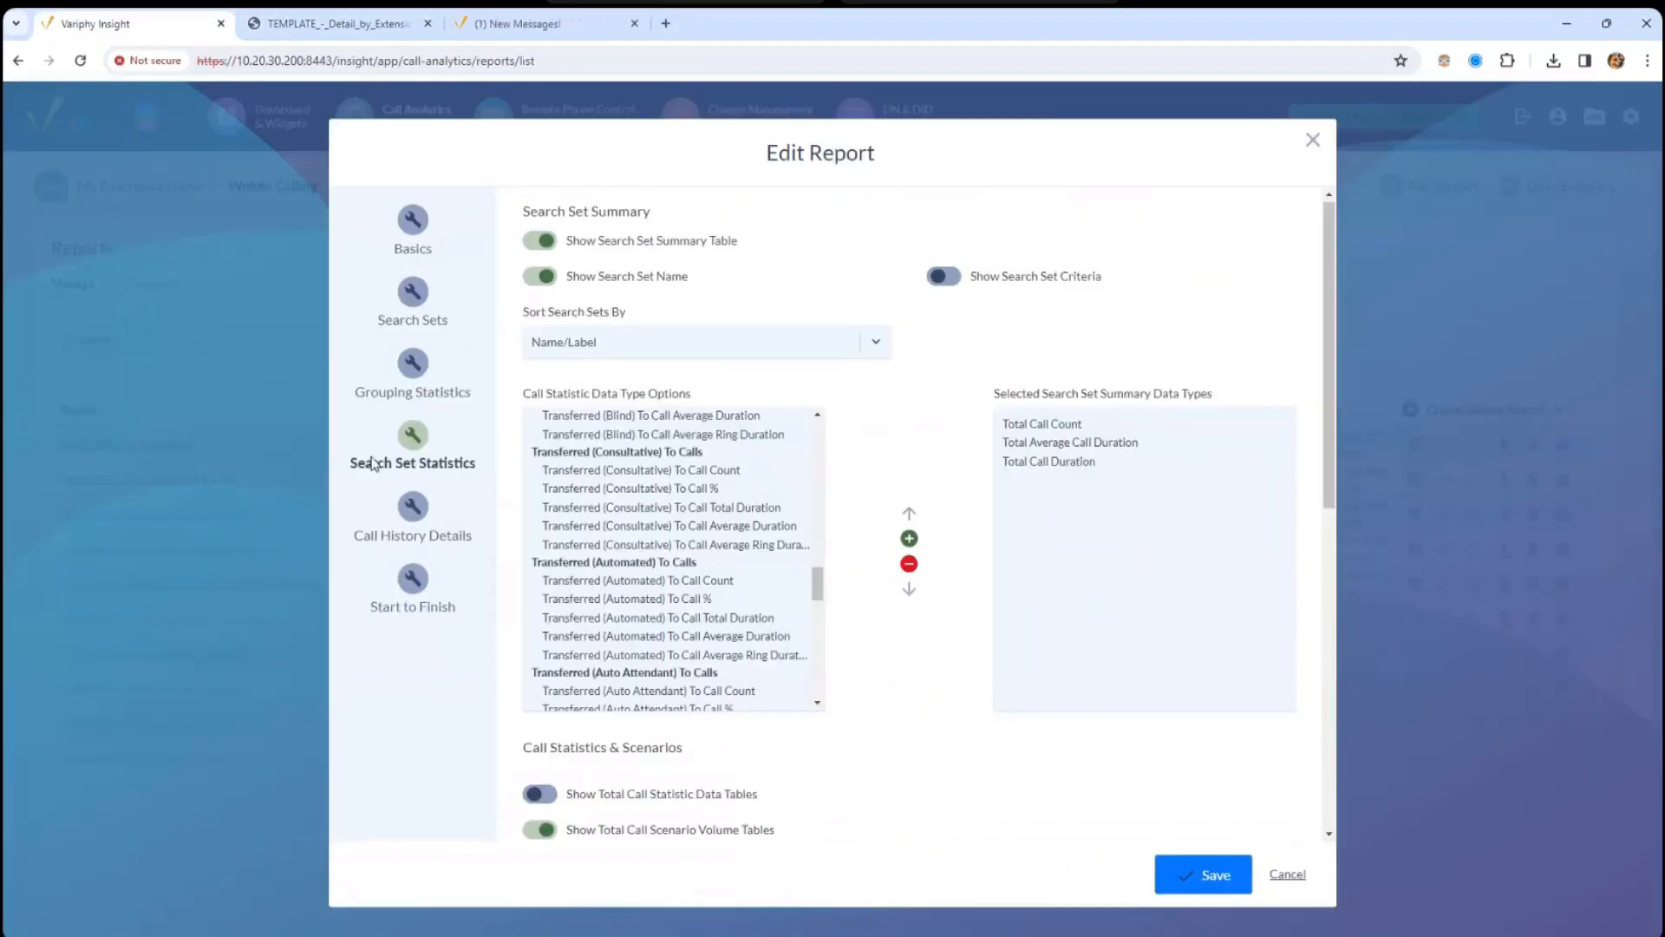
- Open Grouping Statistics and check the Primary Grouping Type without changing it
click(413, 373)
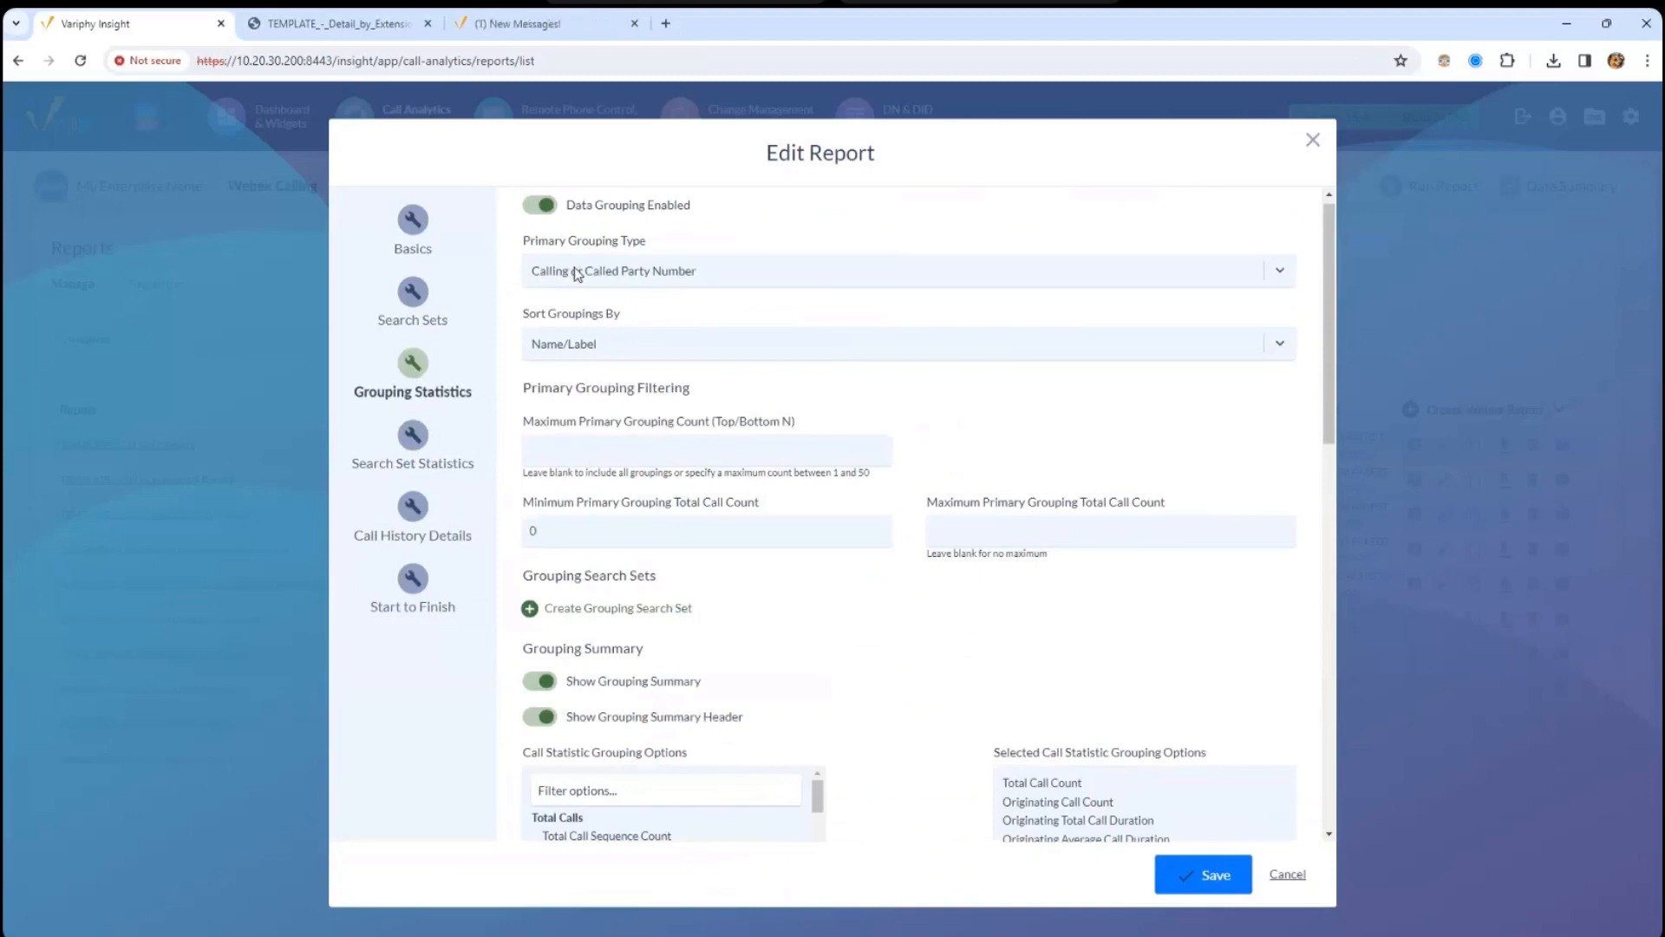
click(607, 271)
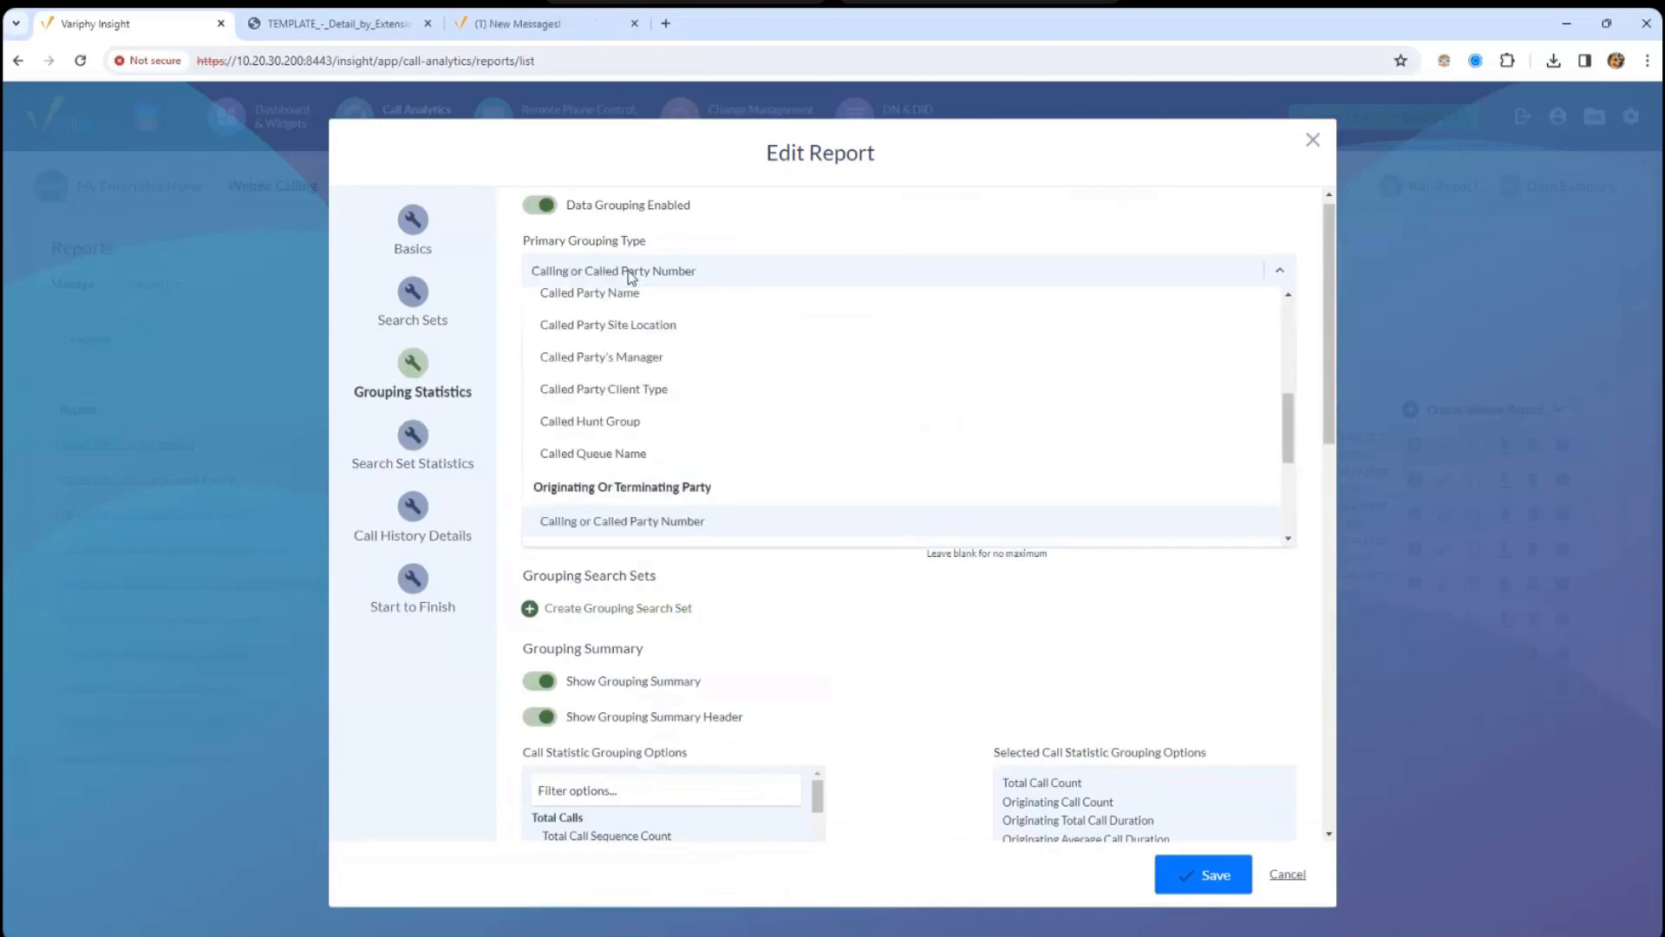
click(799, 223)
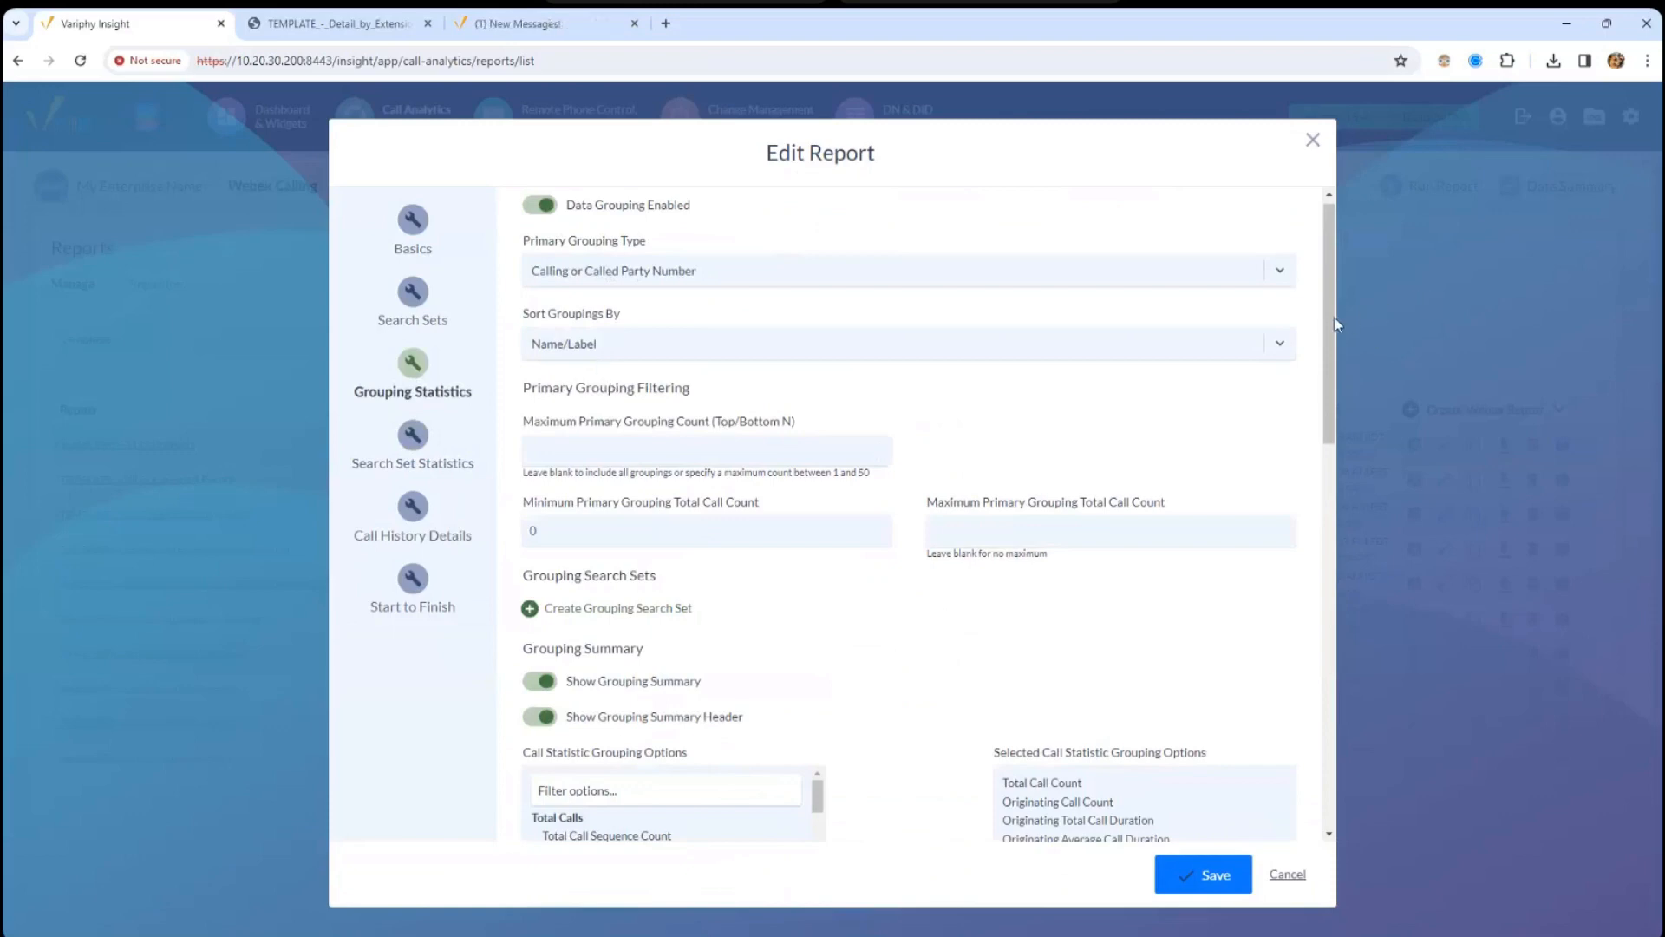
scroll(1330, 328, up, 1)
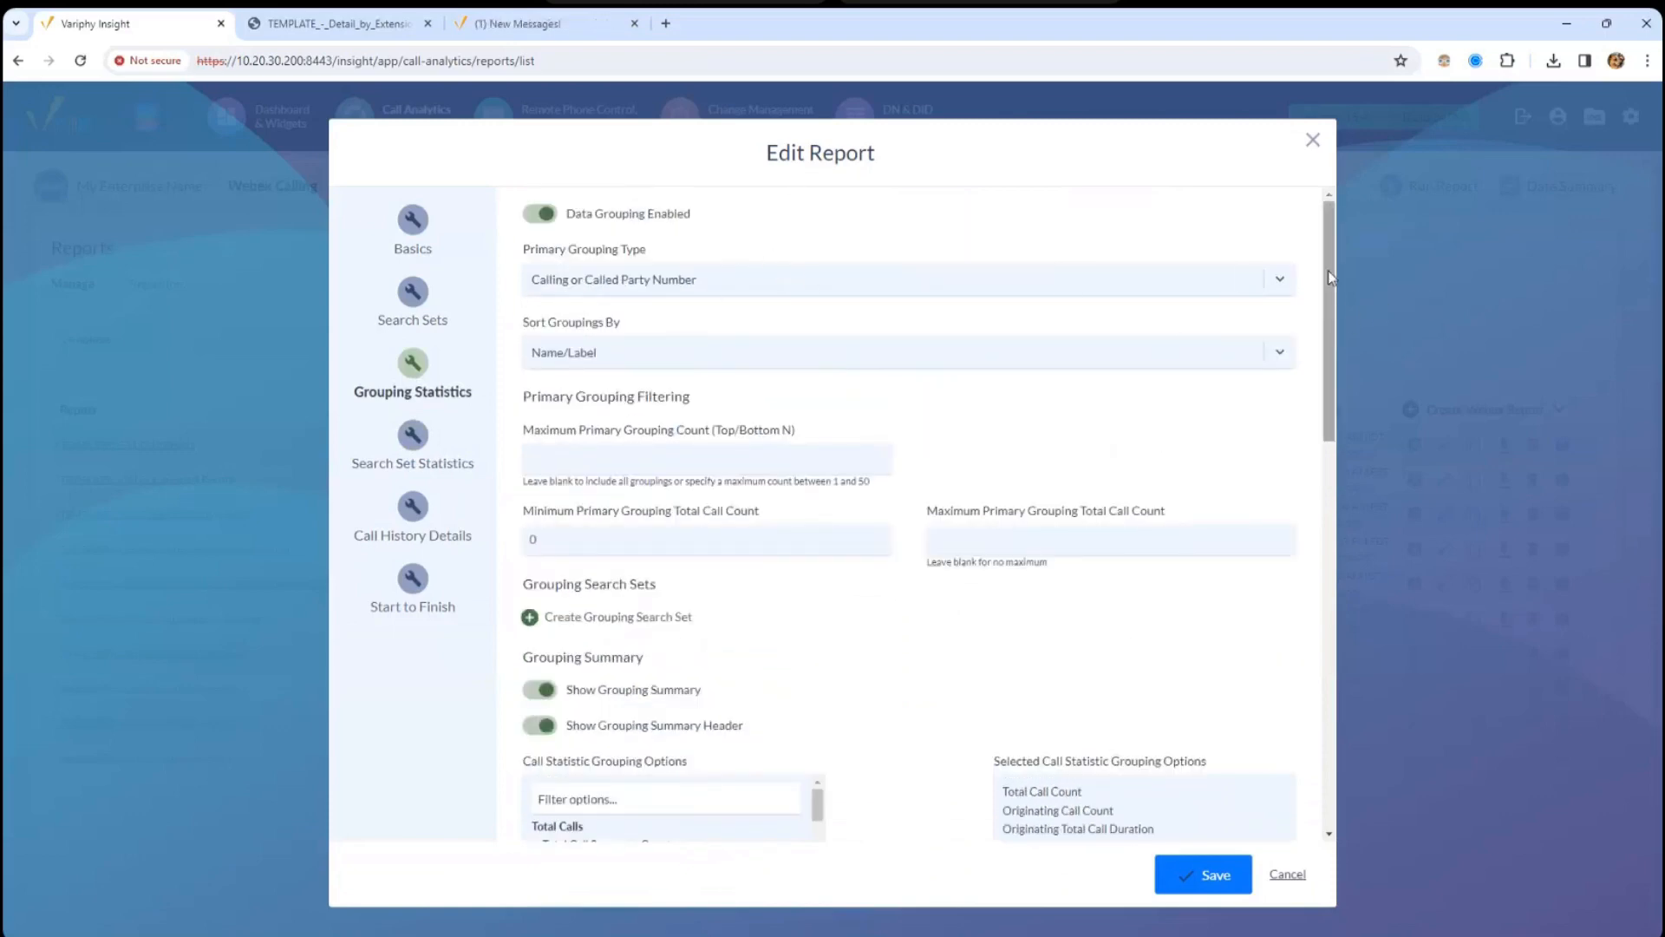
scroll(1197, 373, down, 5)
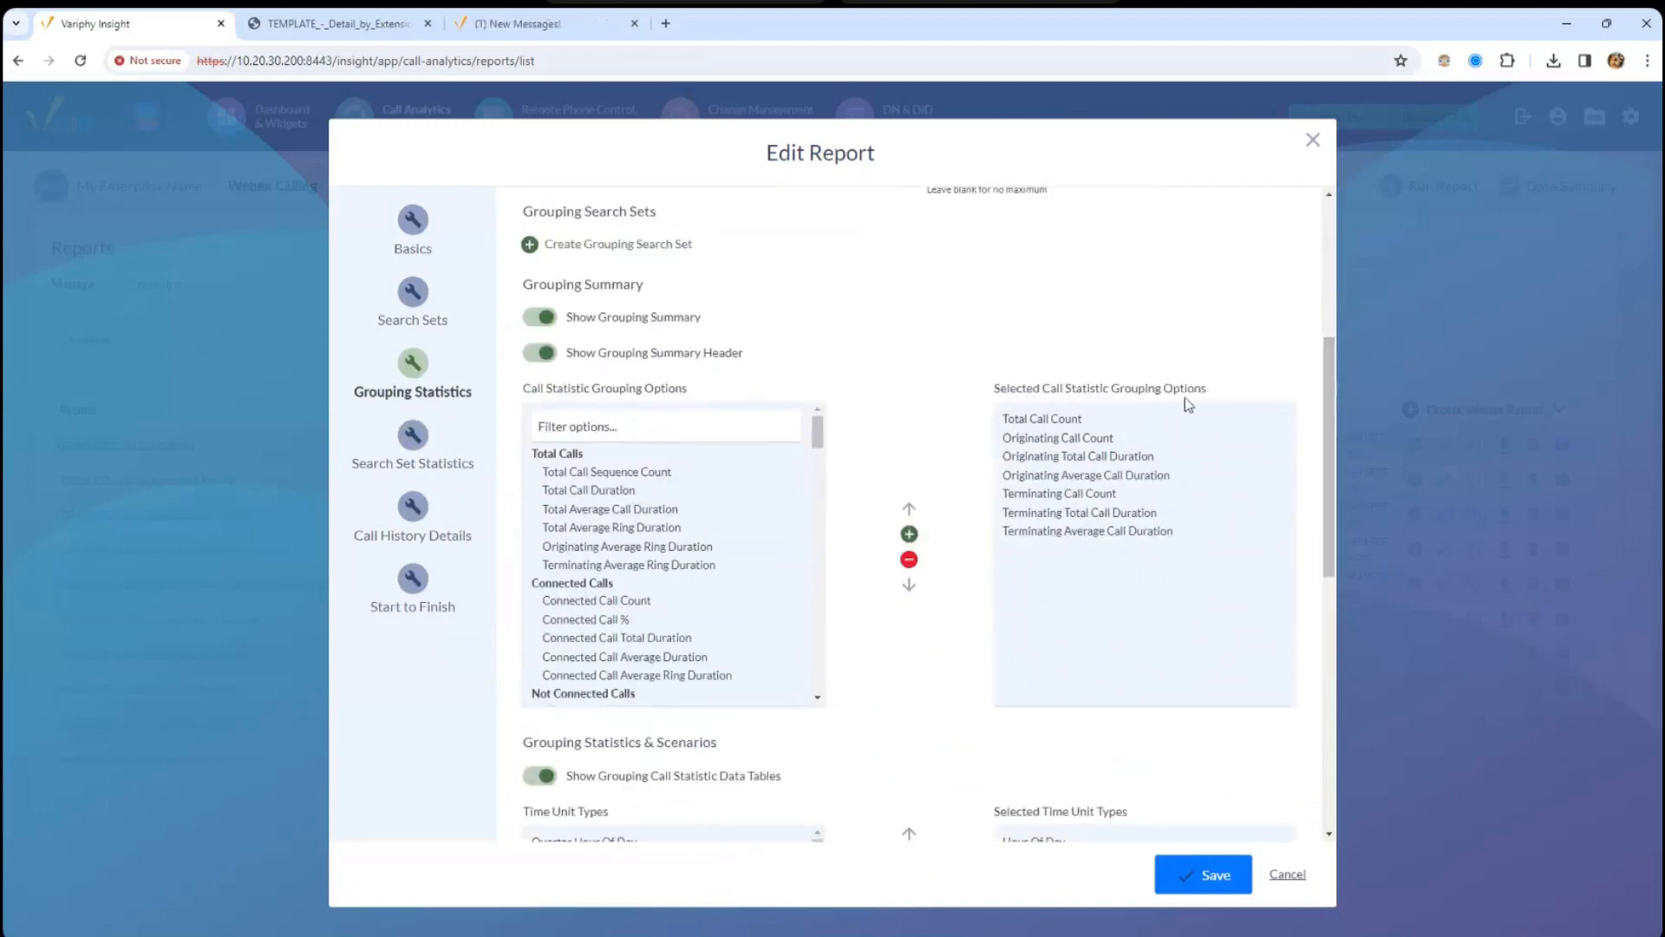
- Review chosen statistics: Total Call Count, Terminating Call Count, Terminating Total and Average Call Duration
click(1043, 423)
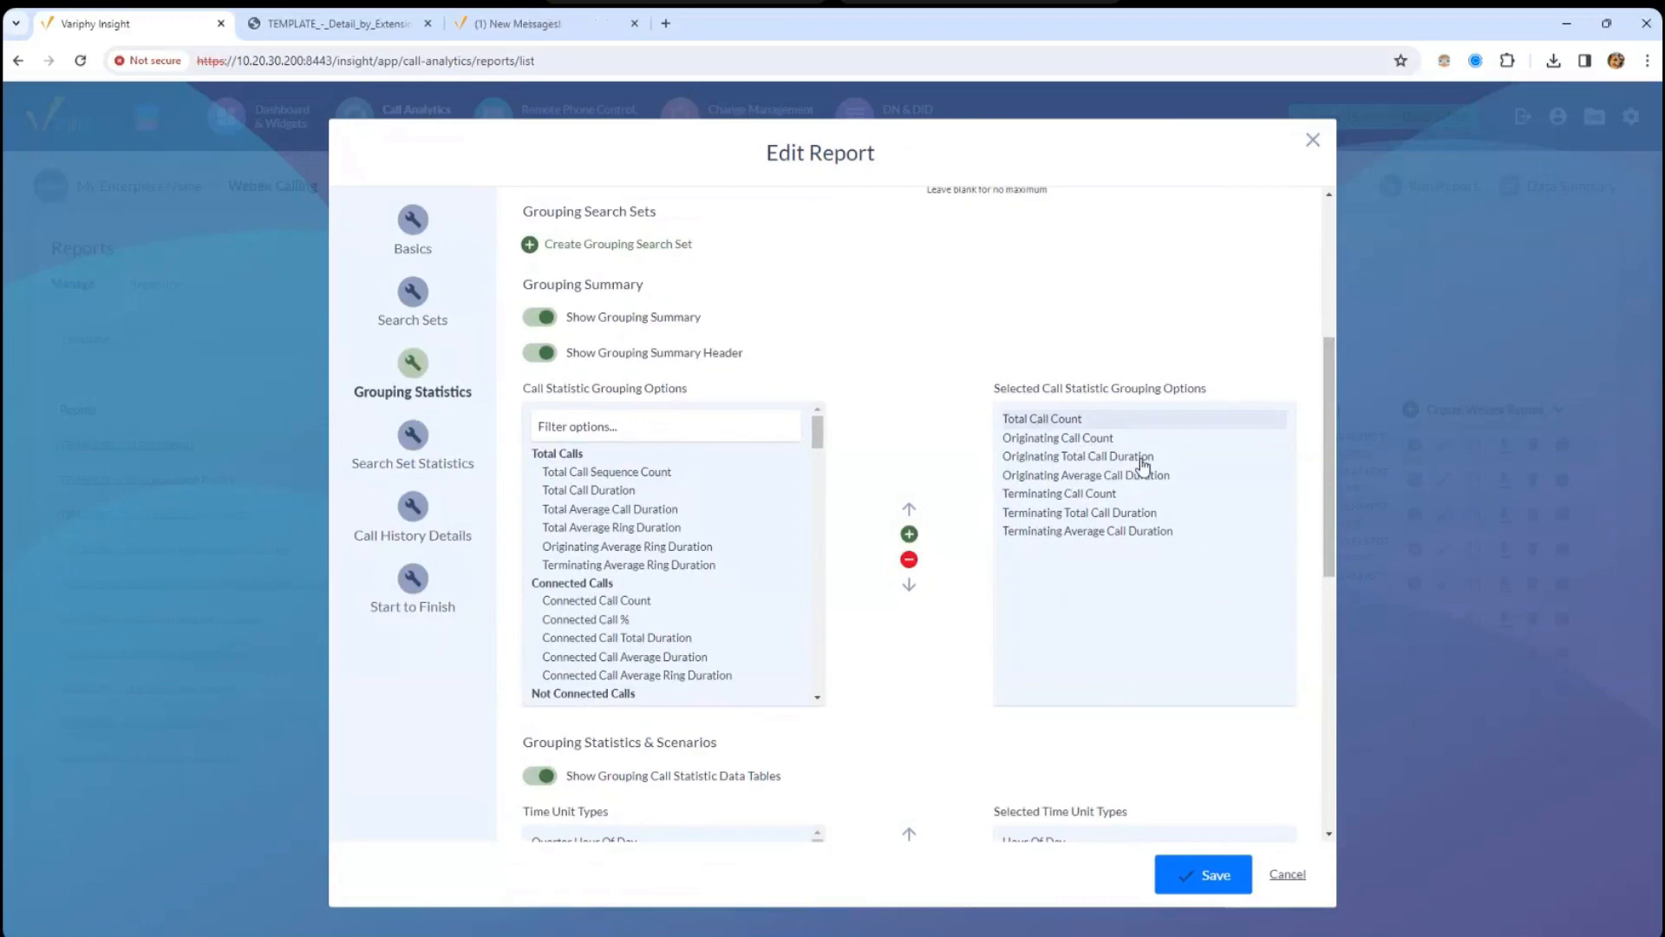
click(1028, 497)
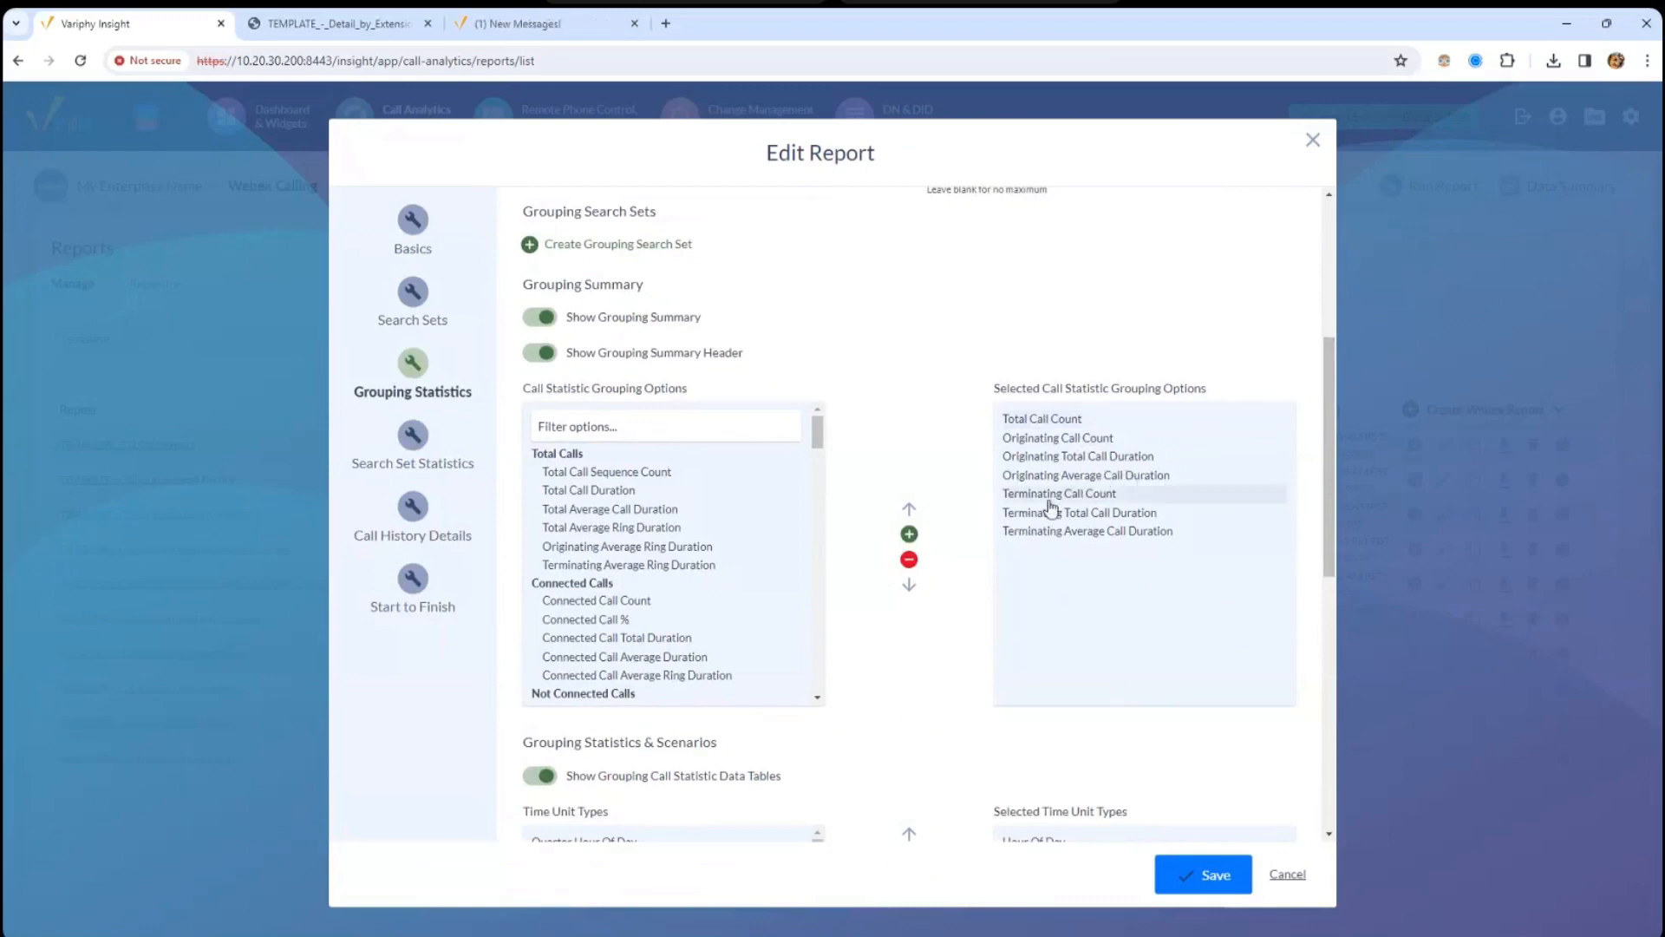
click(1110, 514)
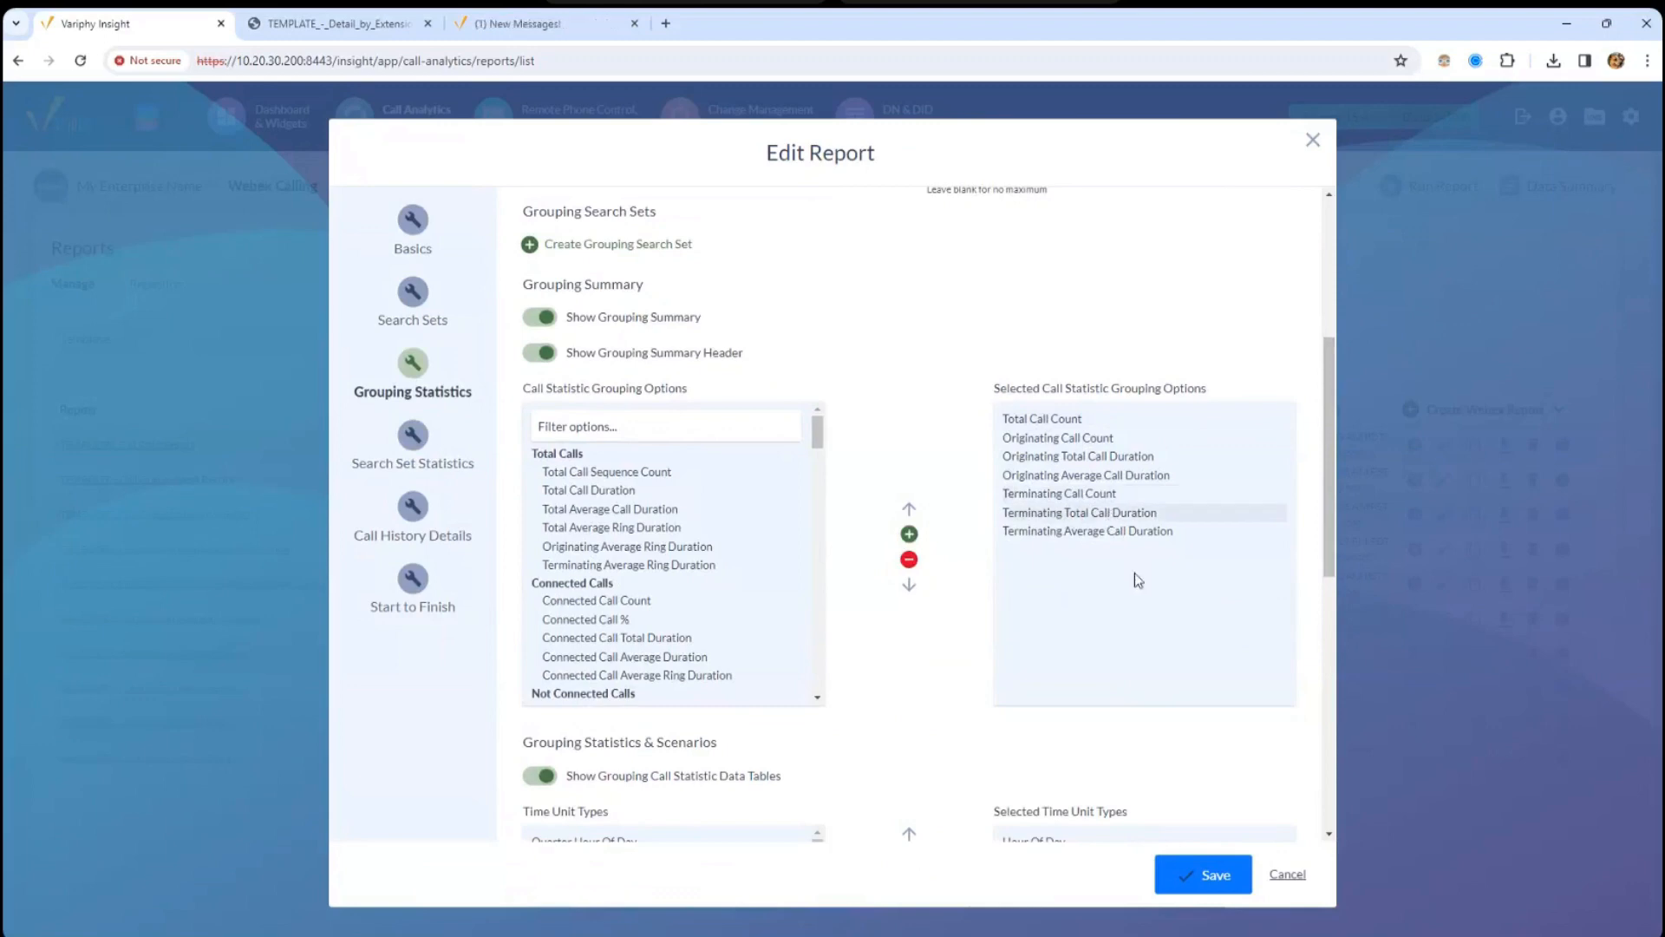
click(1104, 530)
drag(1329, 503, 1352, 684)
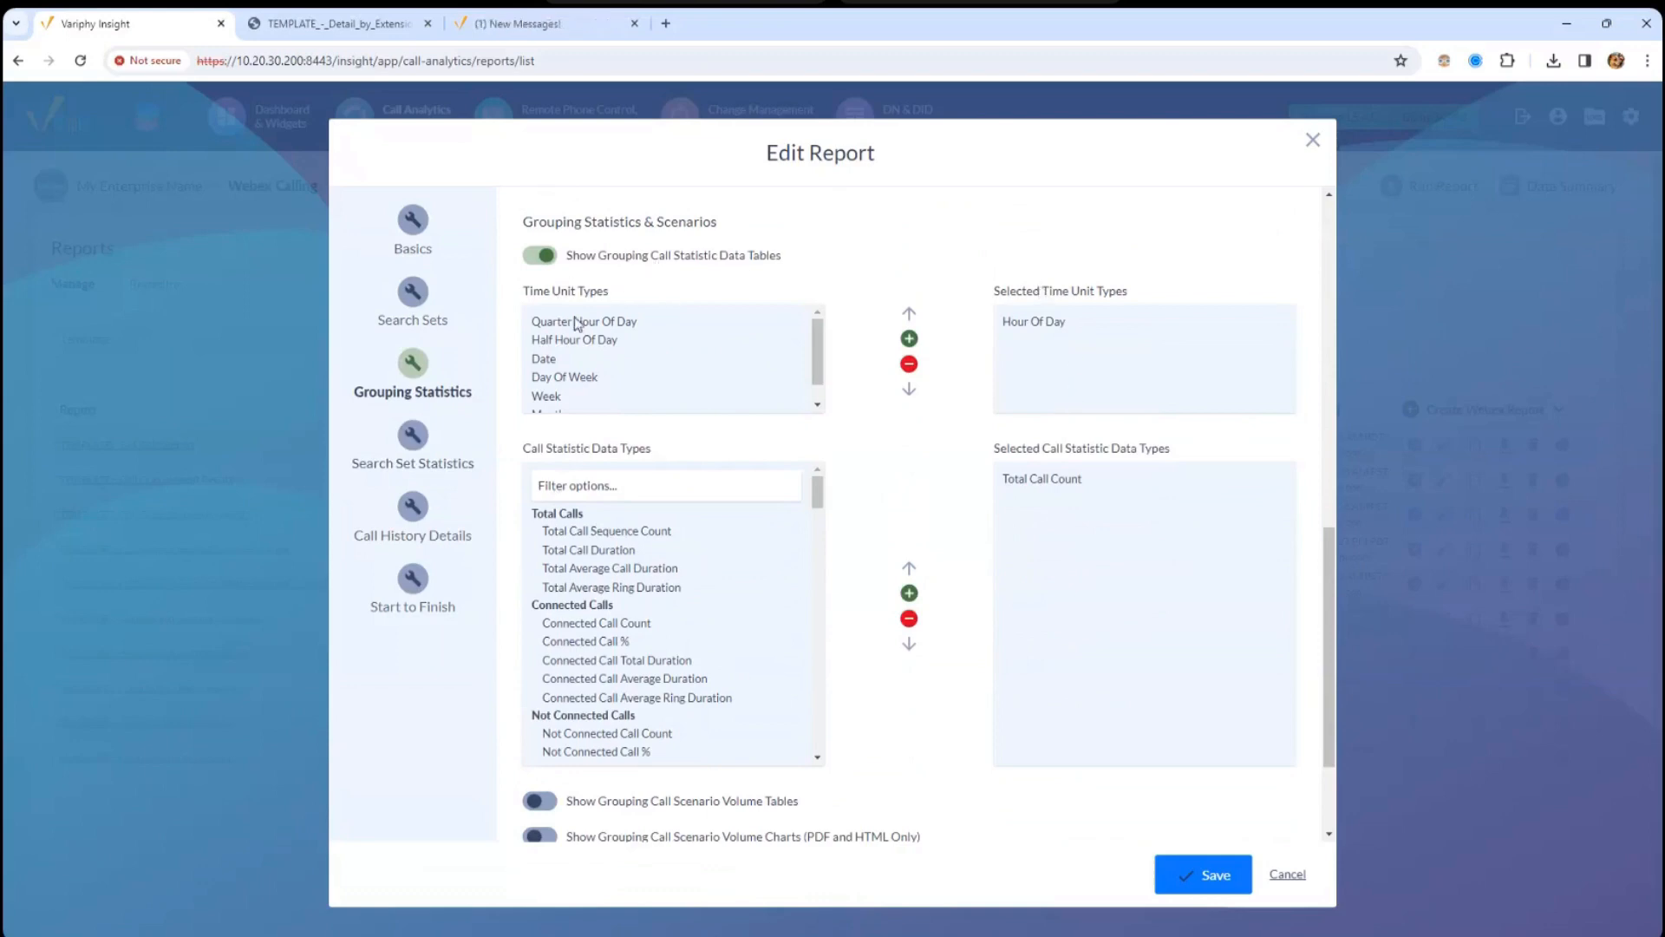
drag(1343, 559, 1339, 685)
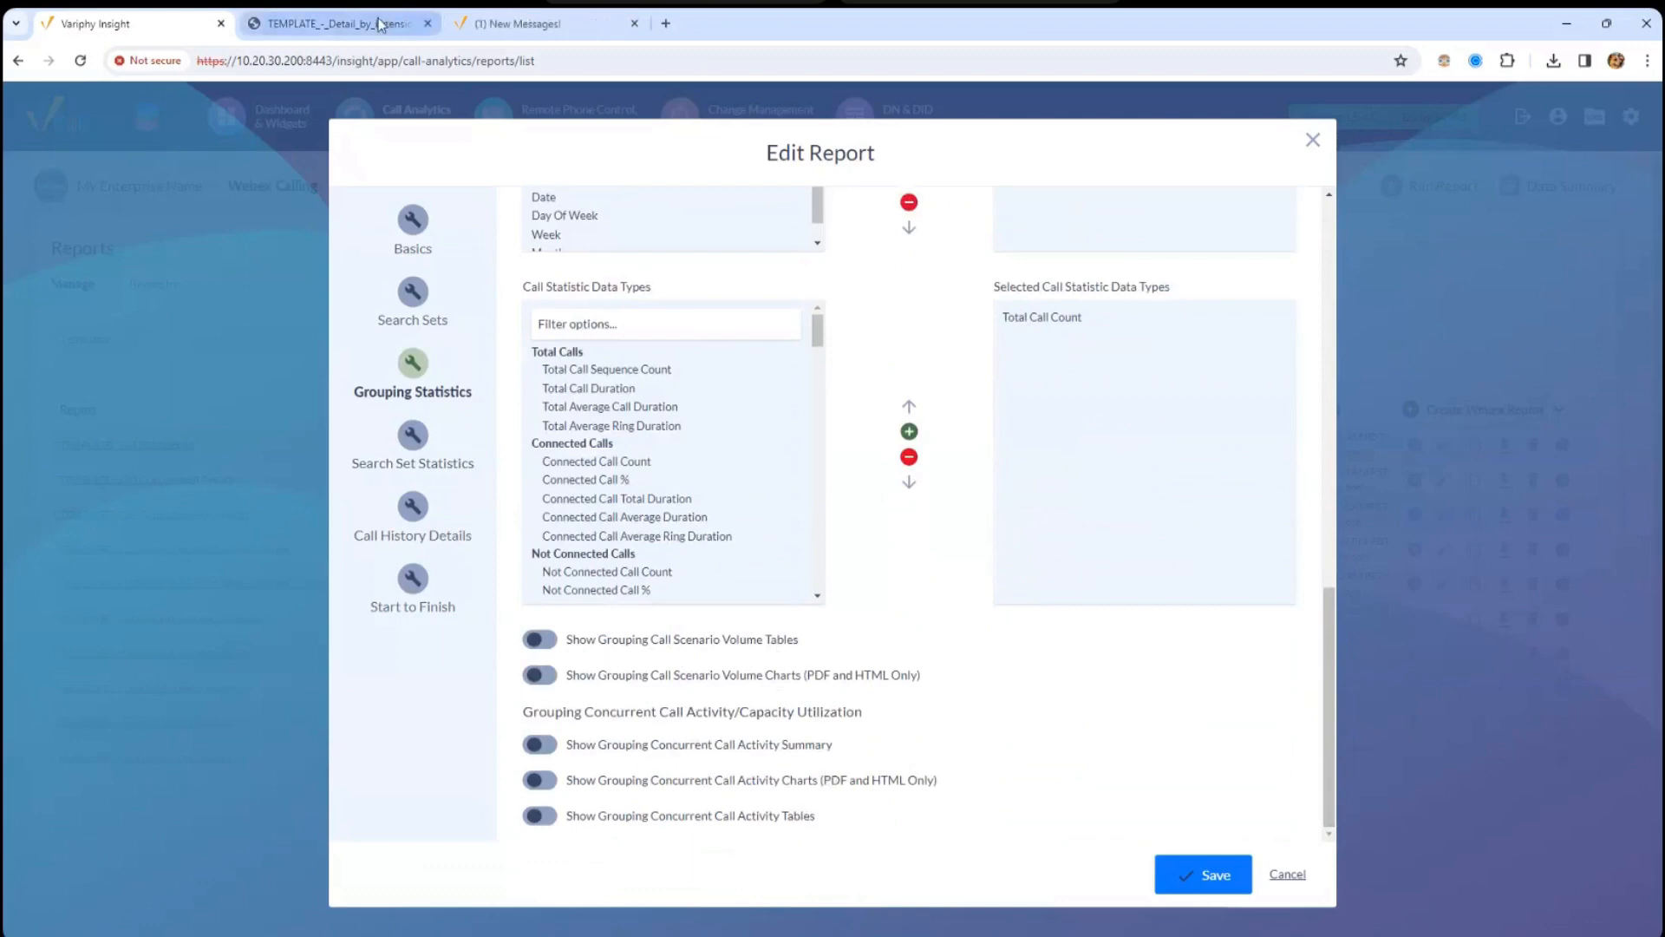
click(338, 23)
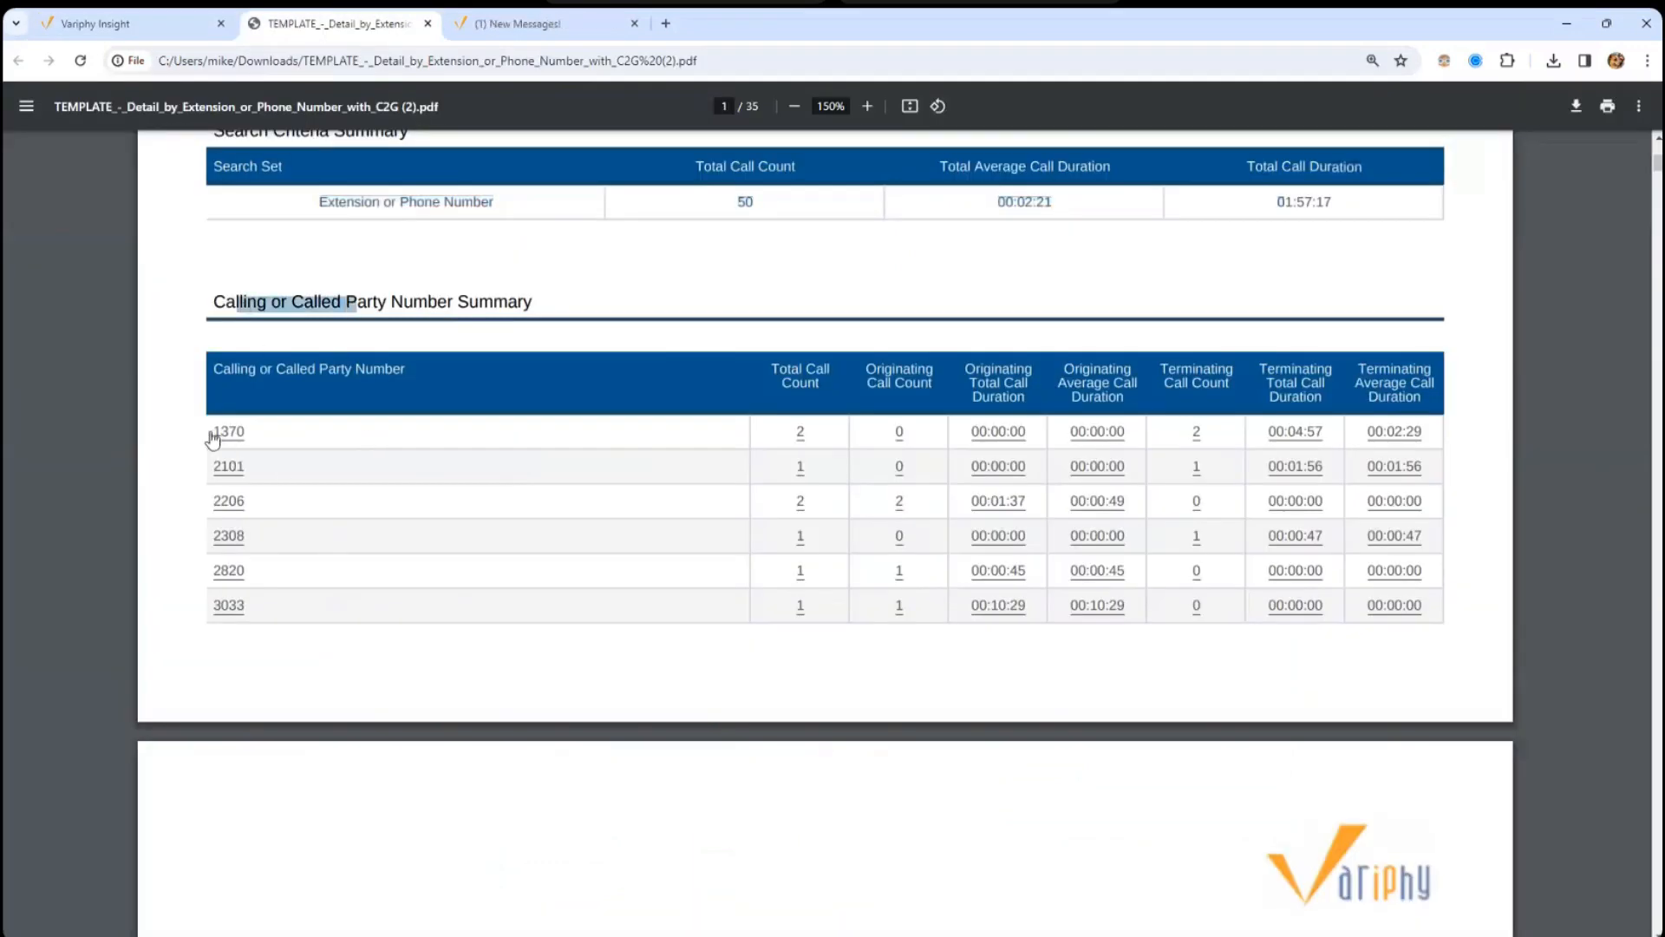
click(305, 438)
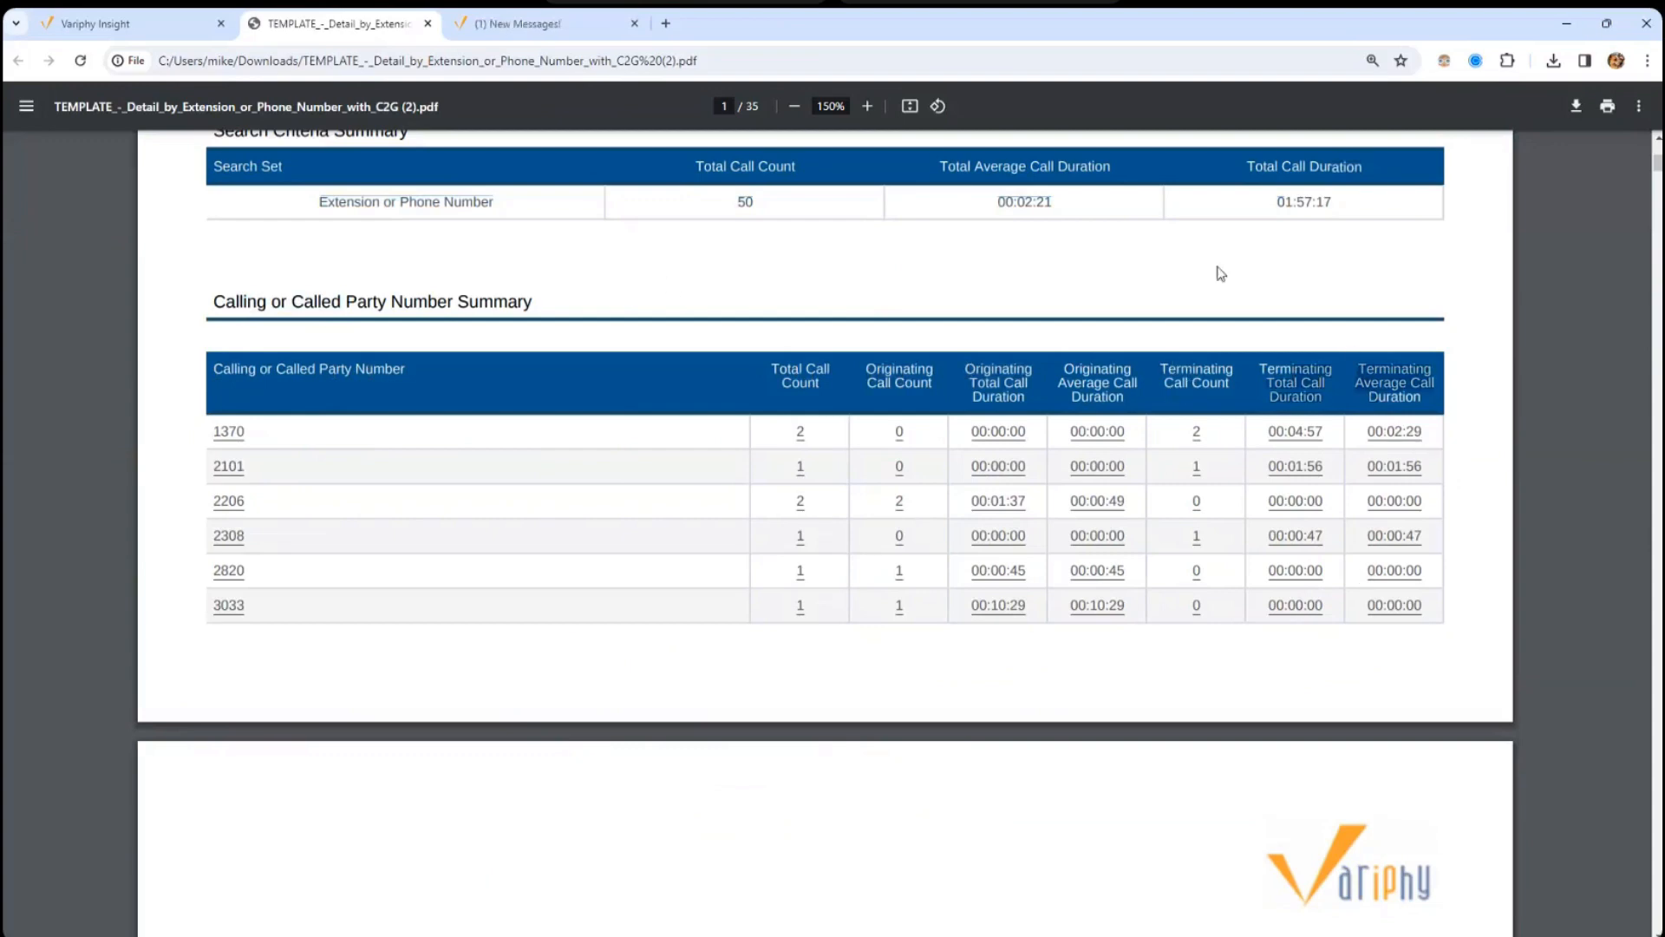
scroll(253, 475, down, 8)
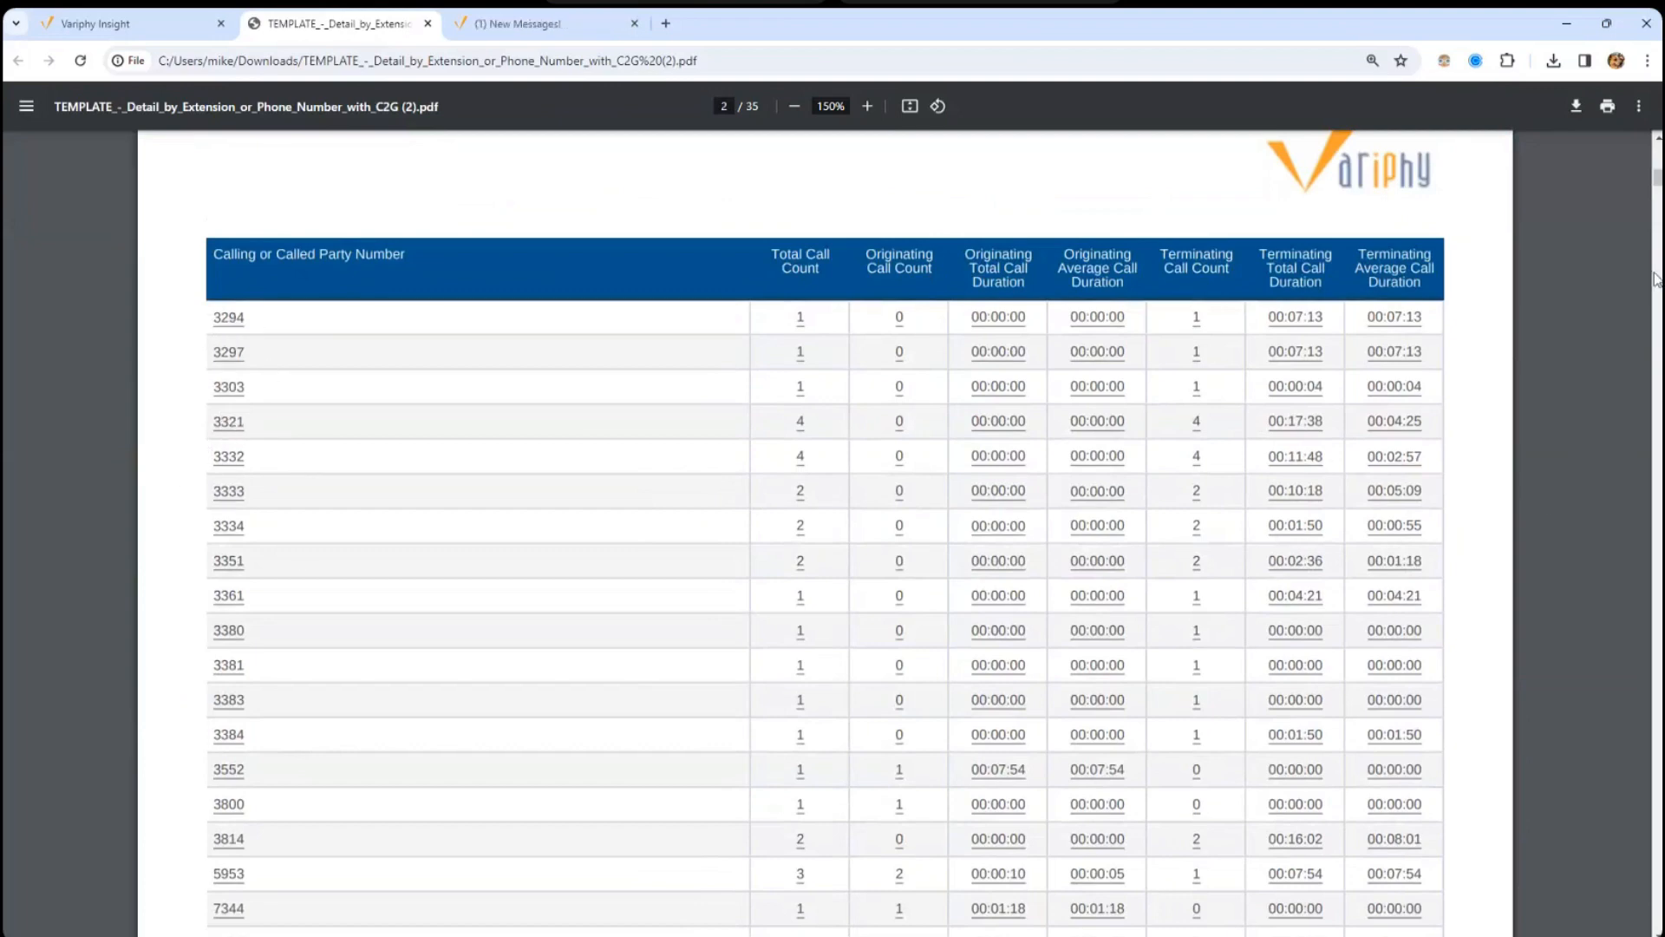
scroll(1657, 180, down, 15)
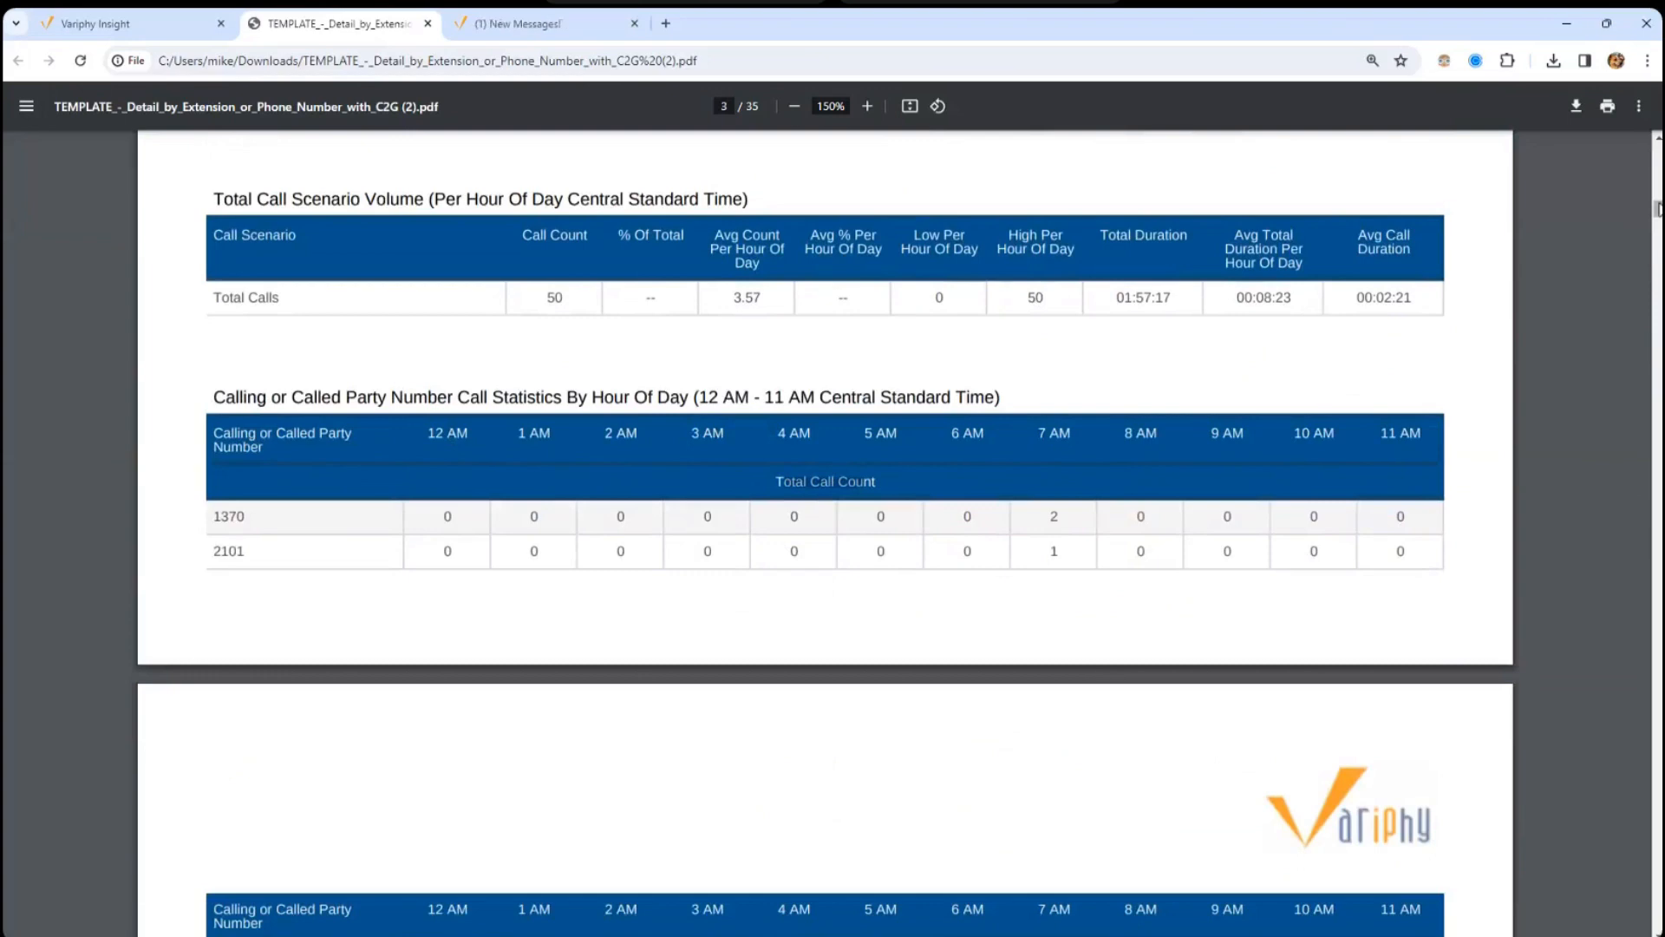
drag(1659, 211, 1658, 320)
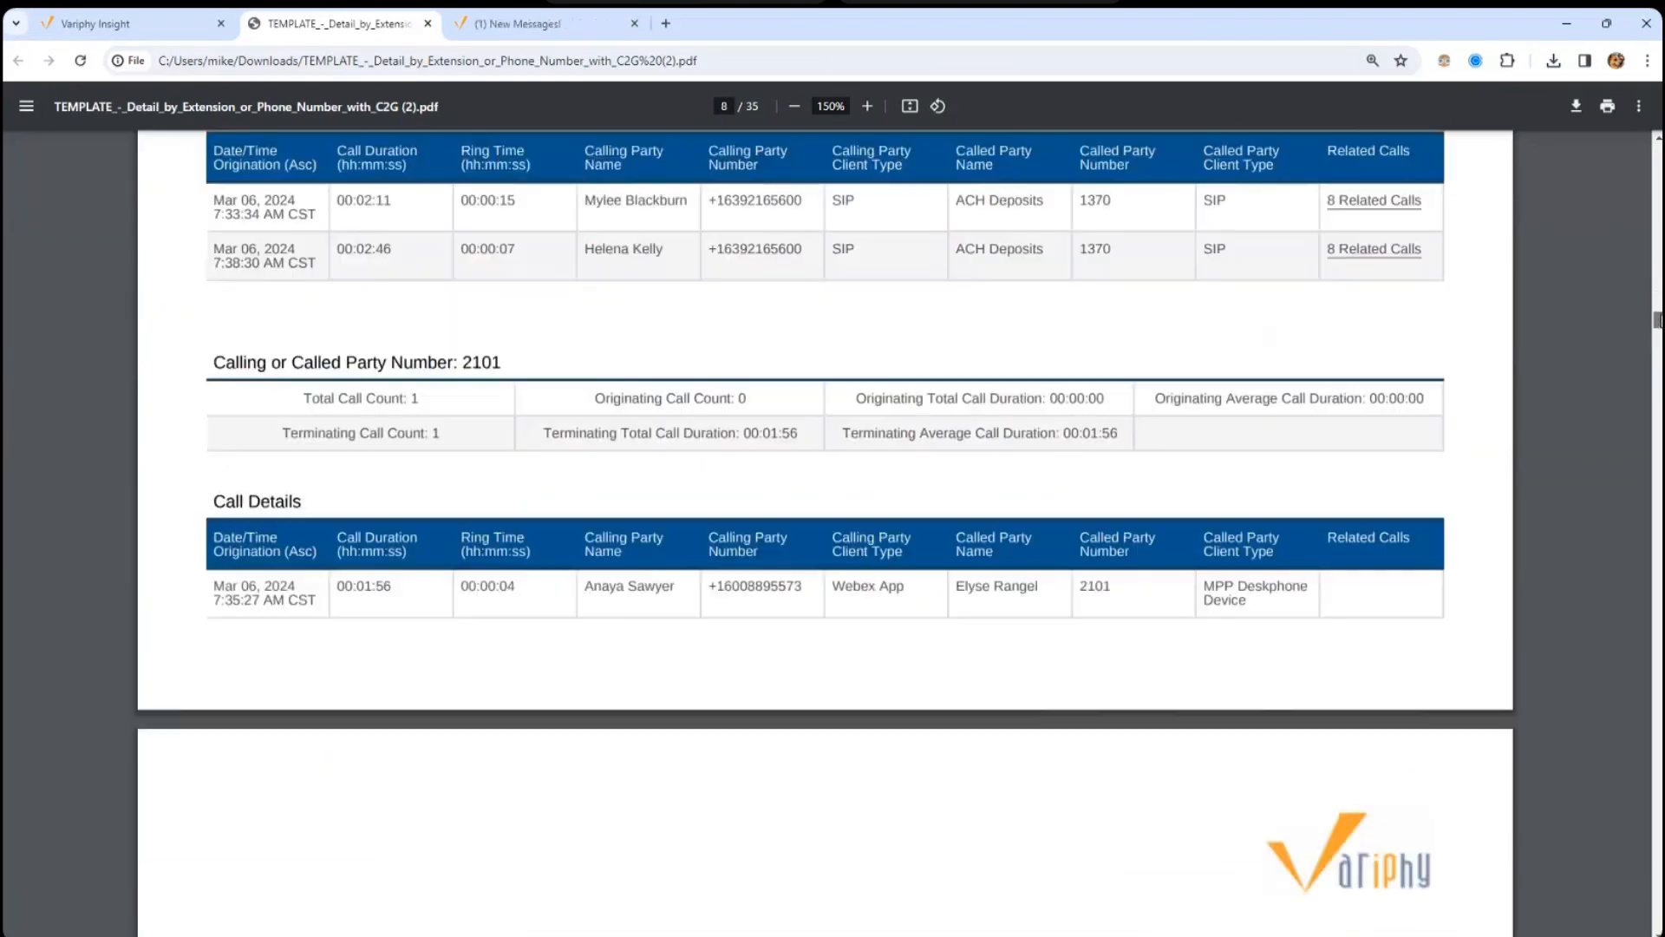
click(130, 24)
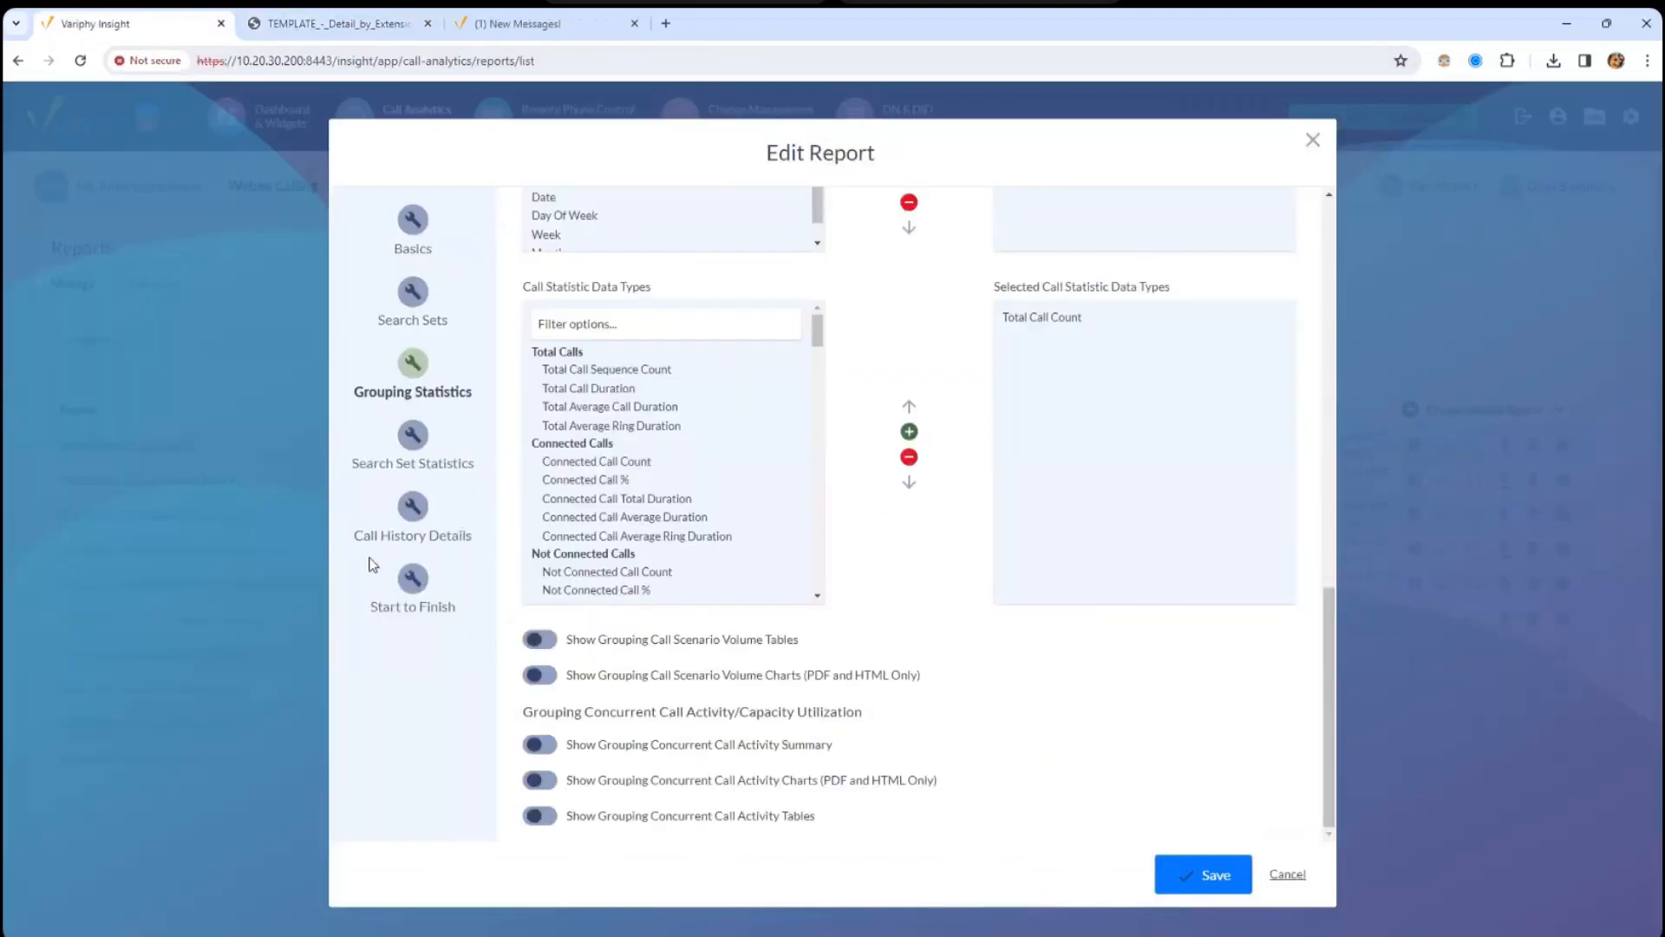
- Show the Call History Details settings with ascending sort and eleven detail columns, Date/Time Origination to Call Type
click(415, 512)
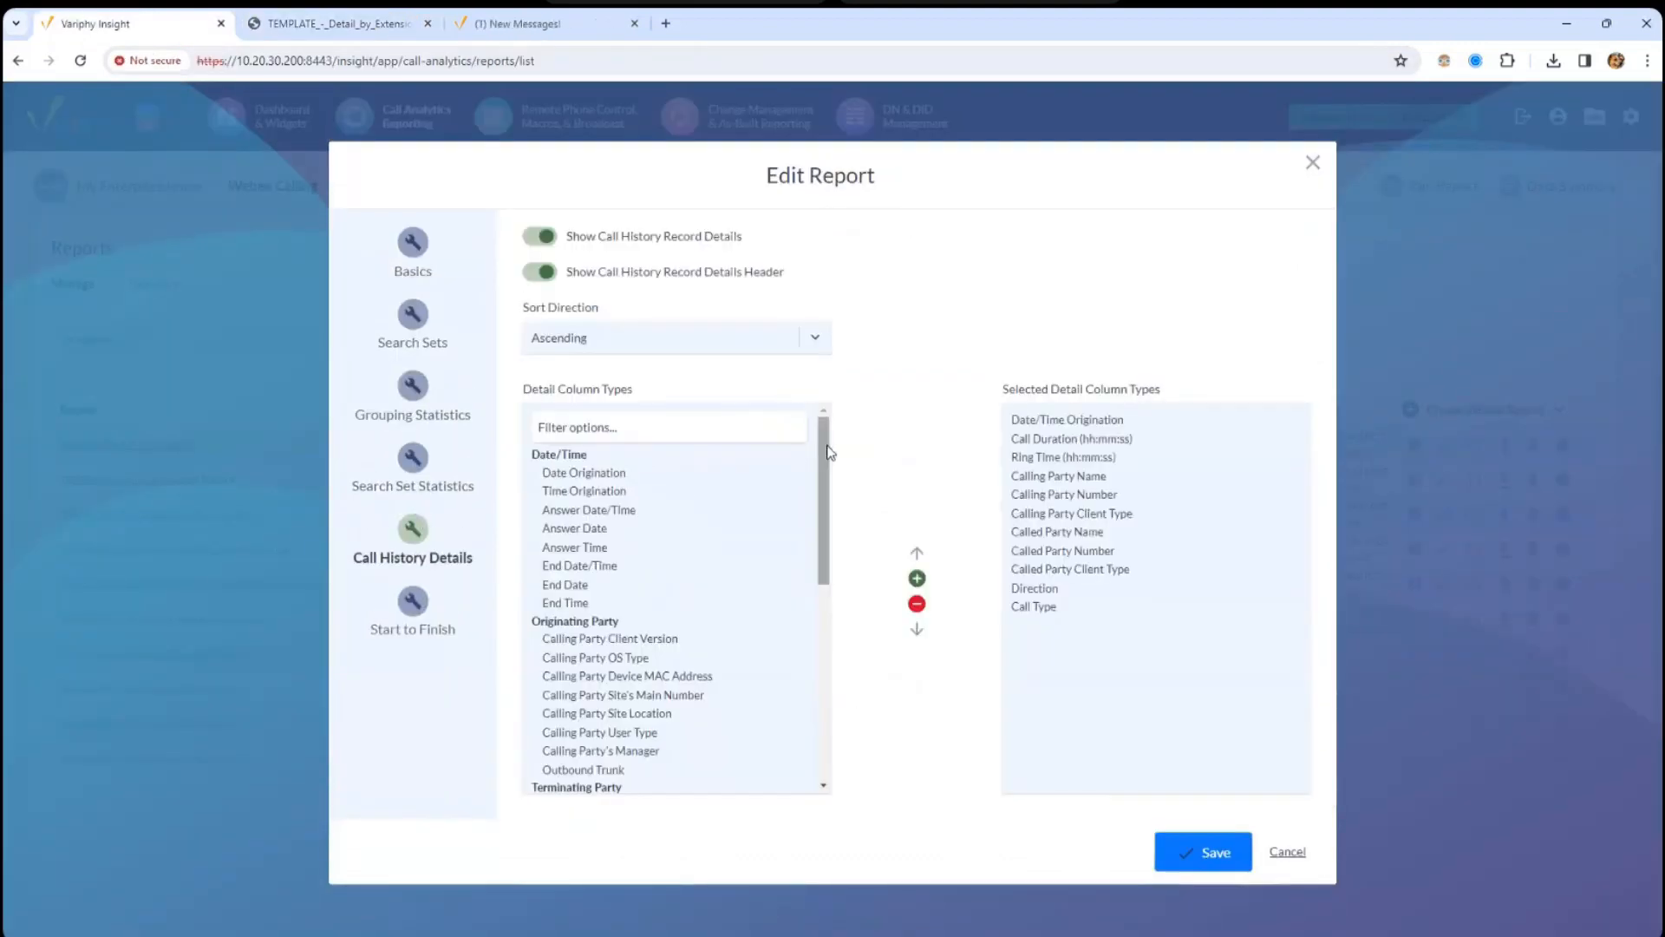
drag(827, 451, 827, 501)
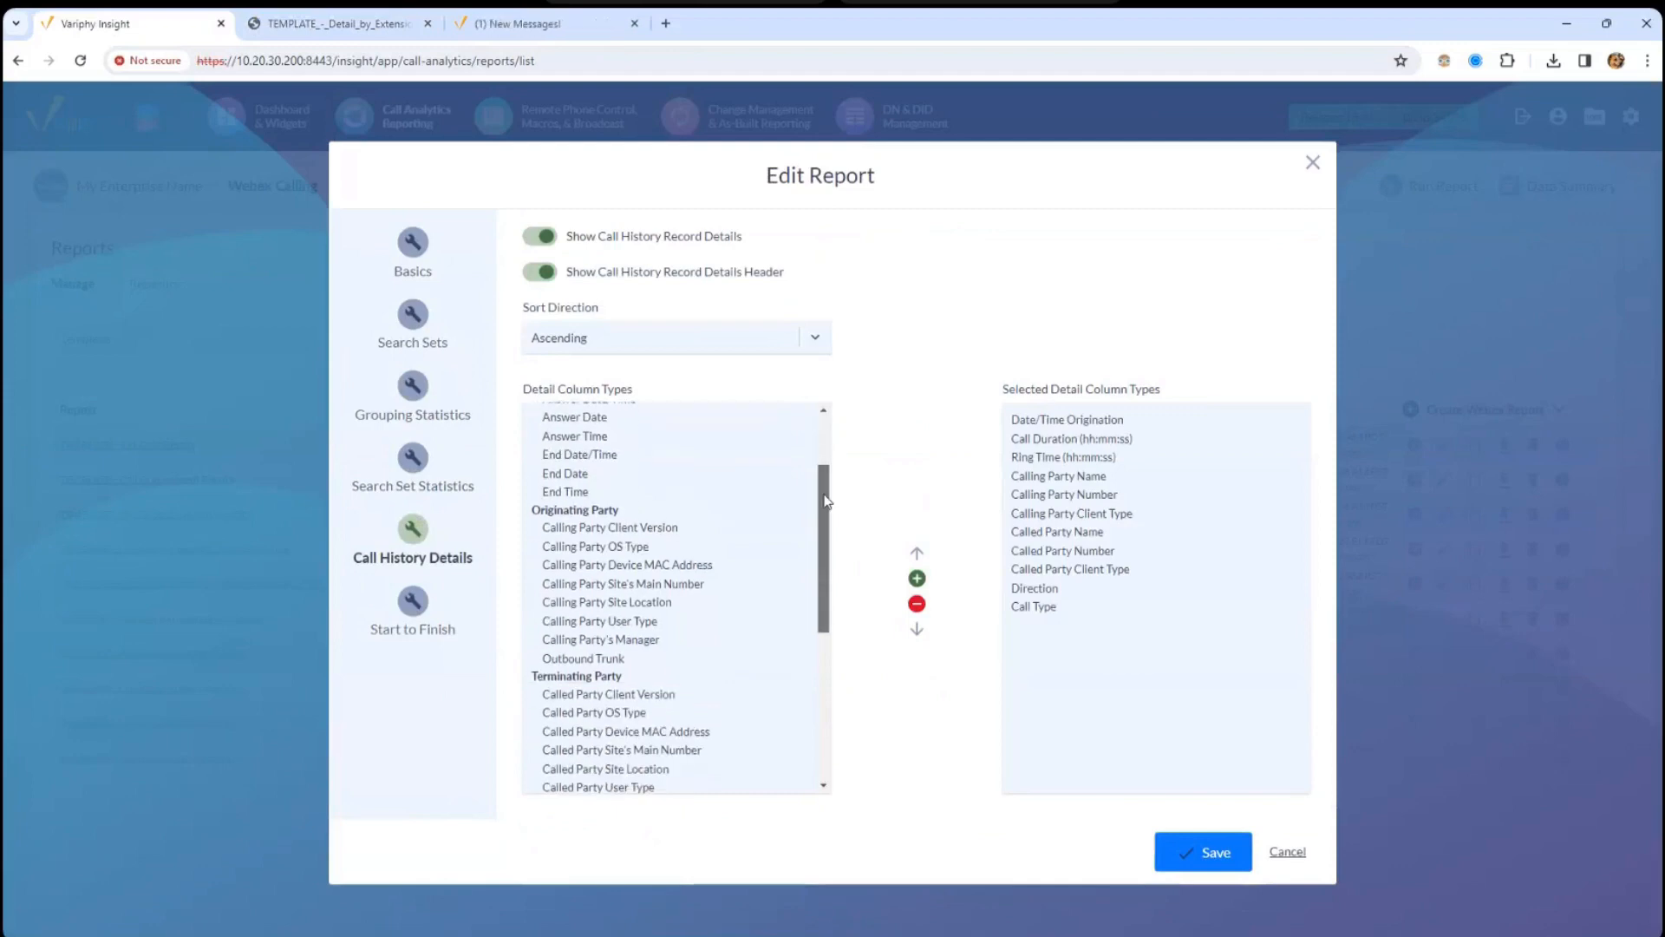
scroll(826, 501, up, 2)
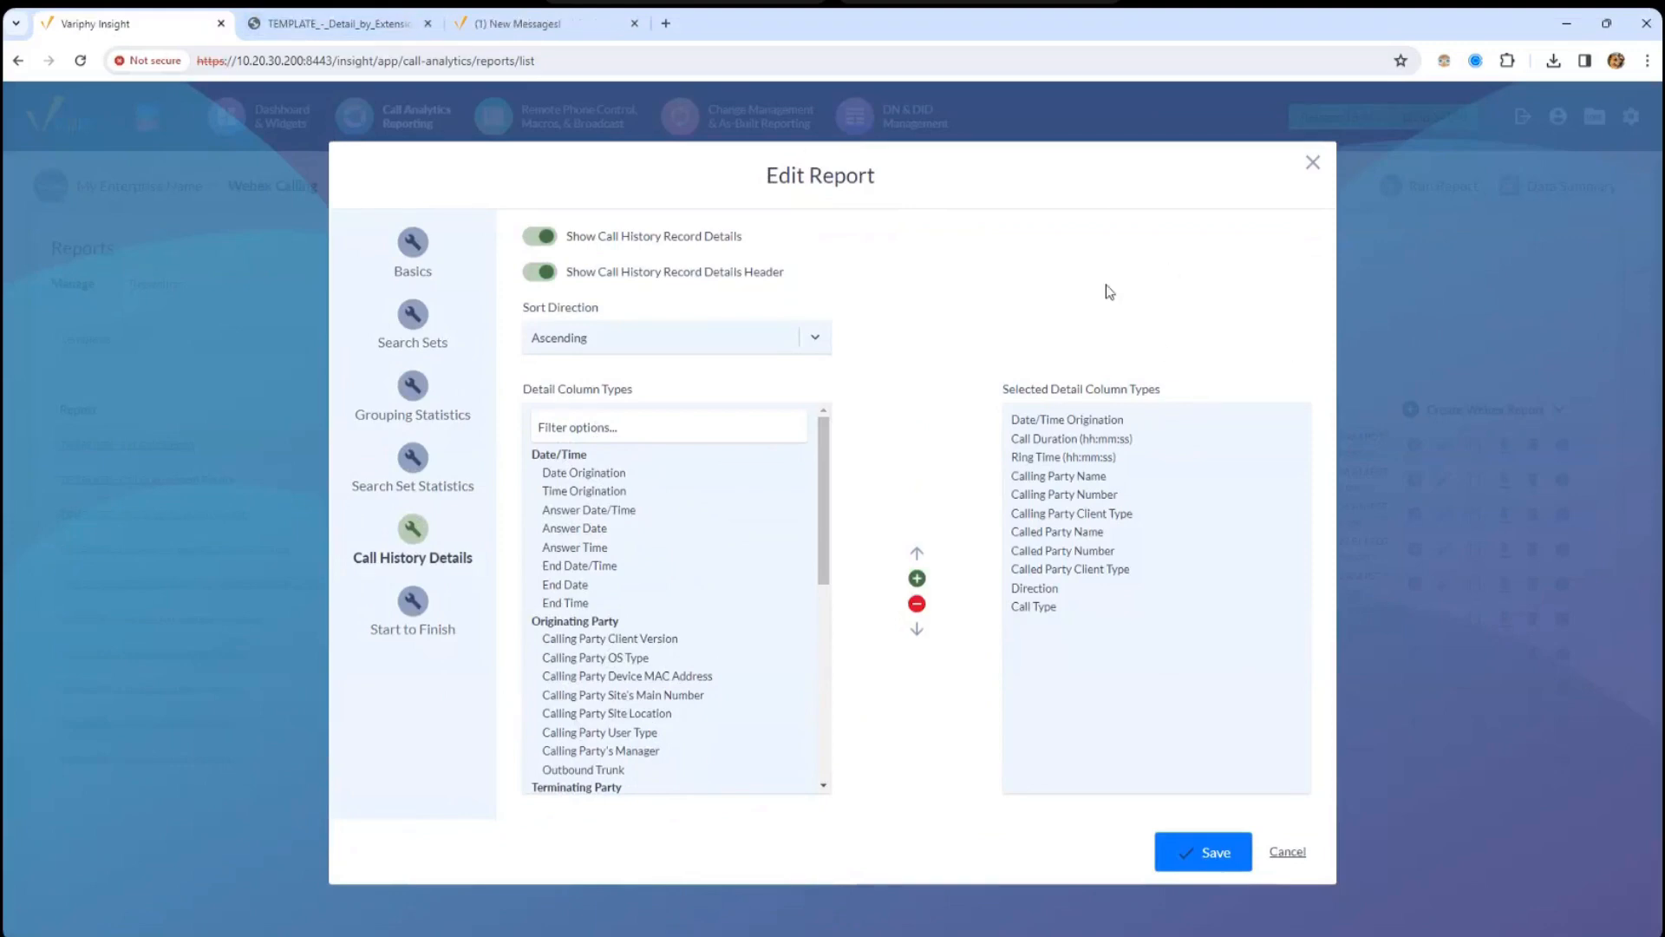
- Check the report's Start to Finish settings in Edit Report, then return to the PDF report
click(344, 26)
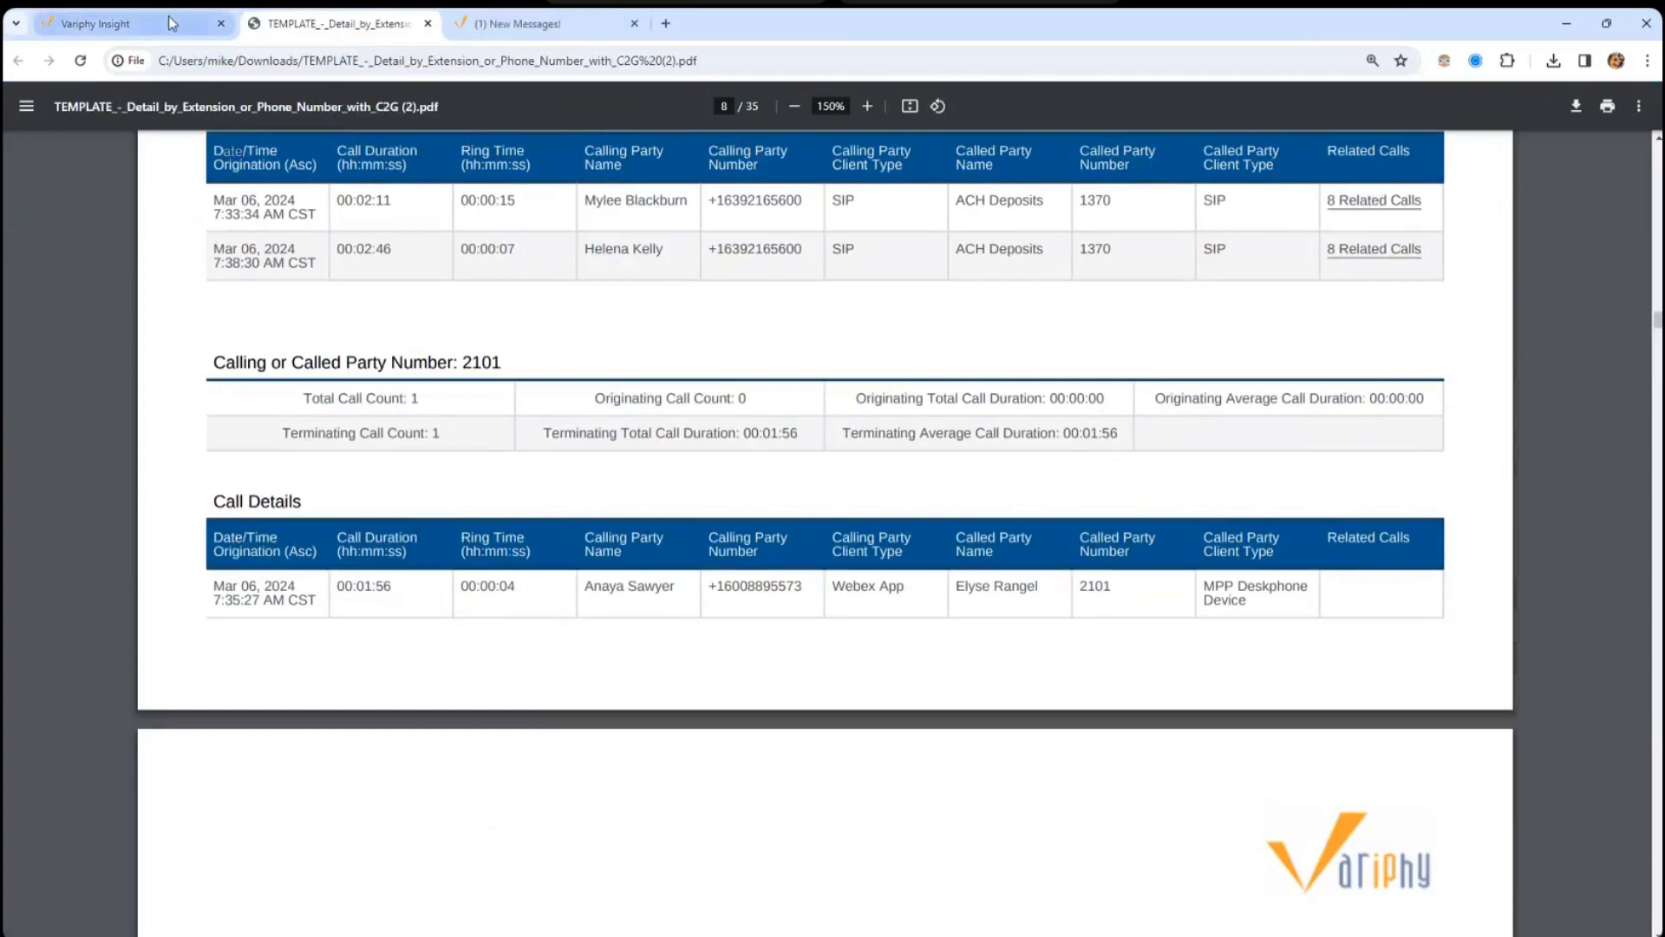
click(131, 23)
click(413, 623)
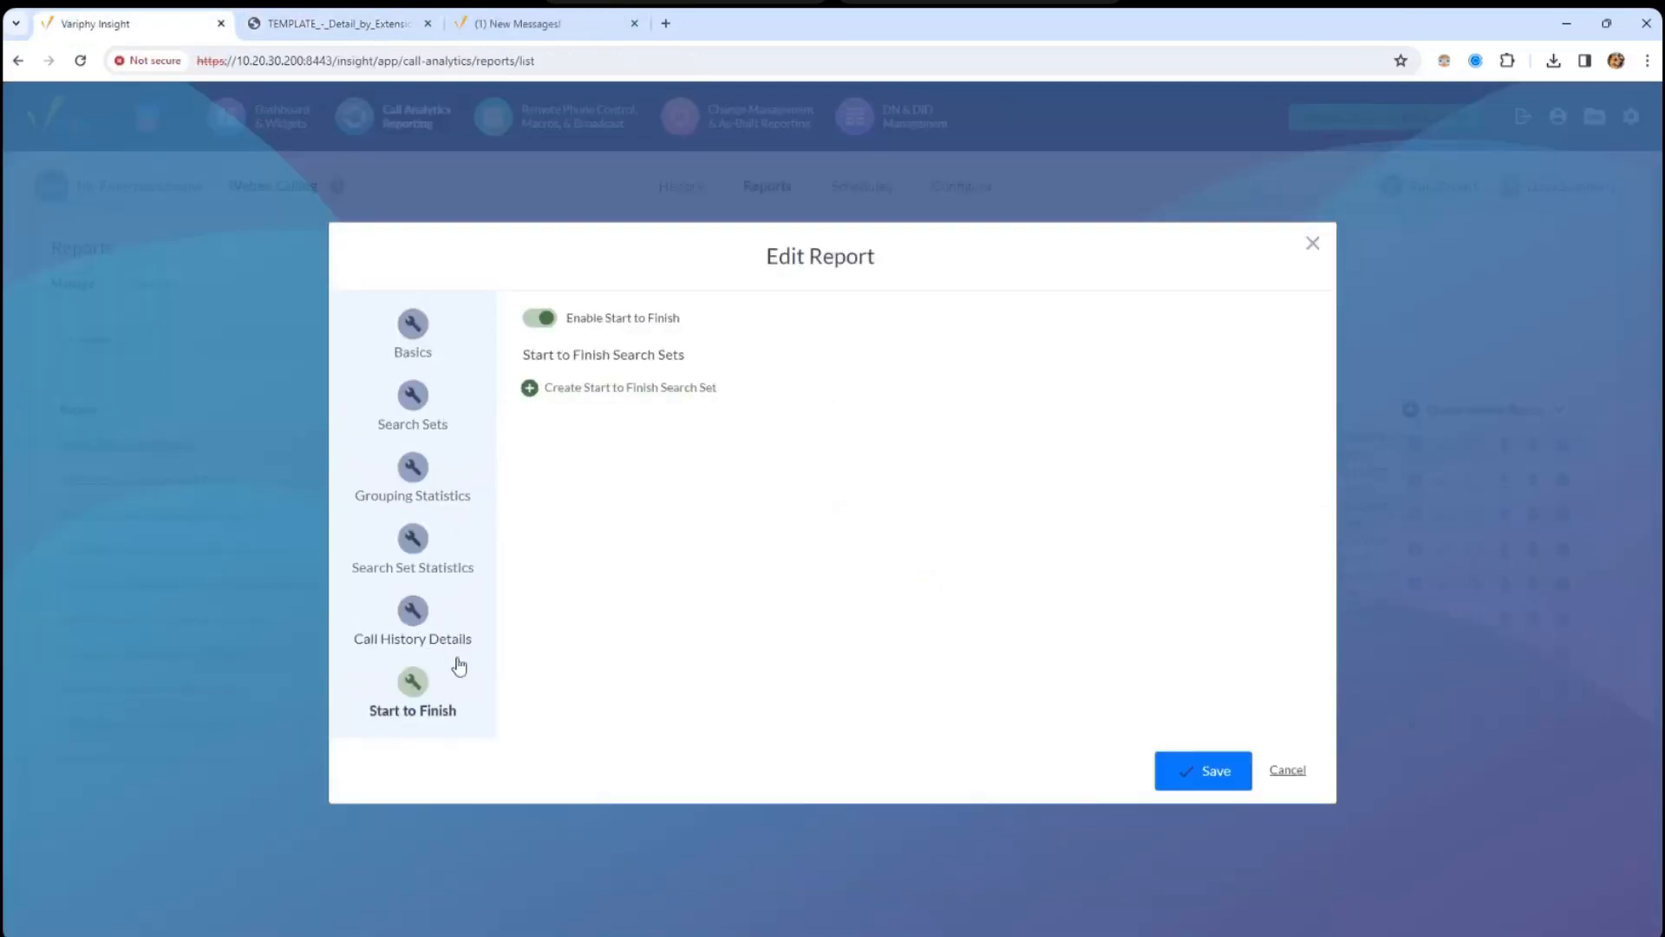
click(383, 23)
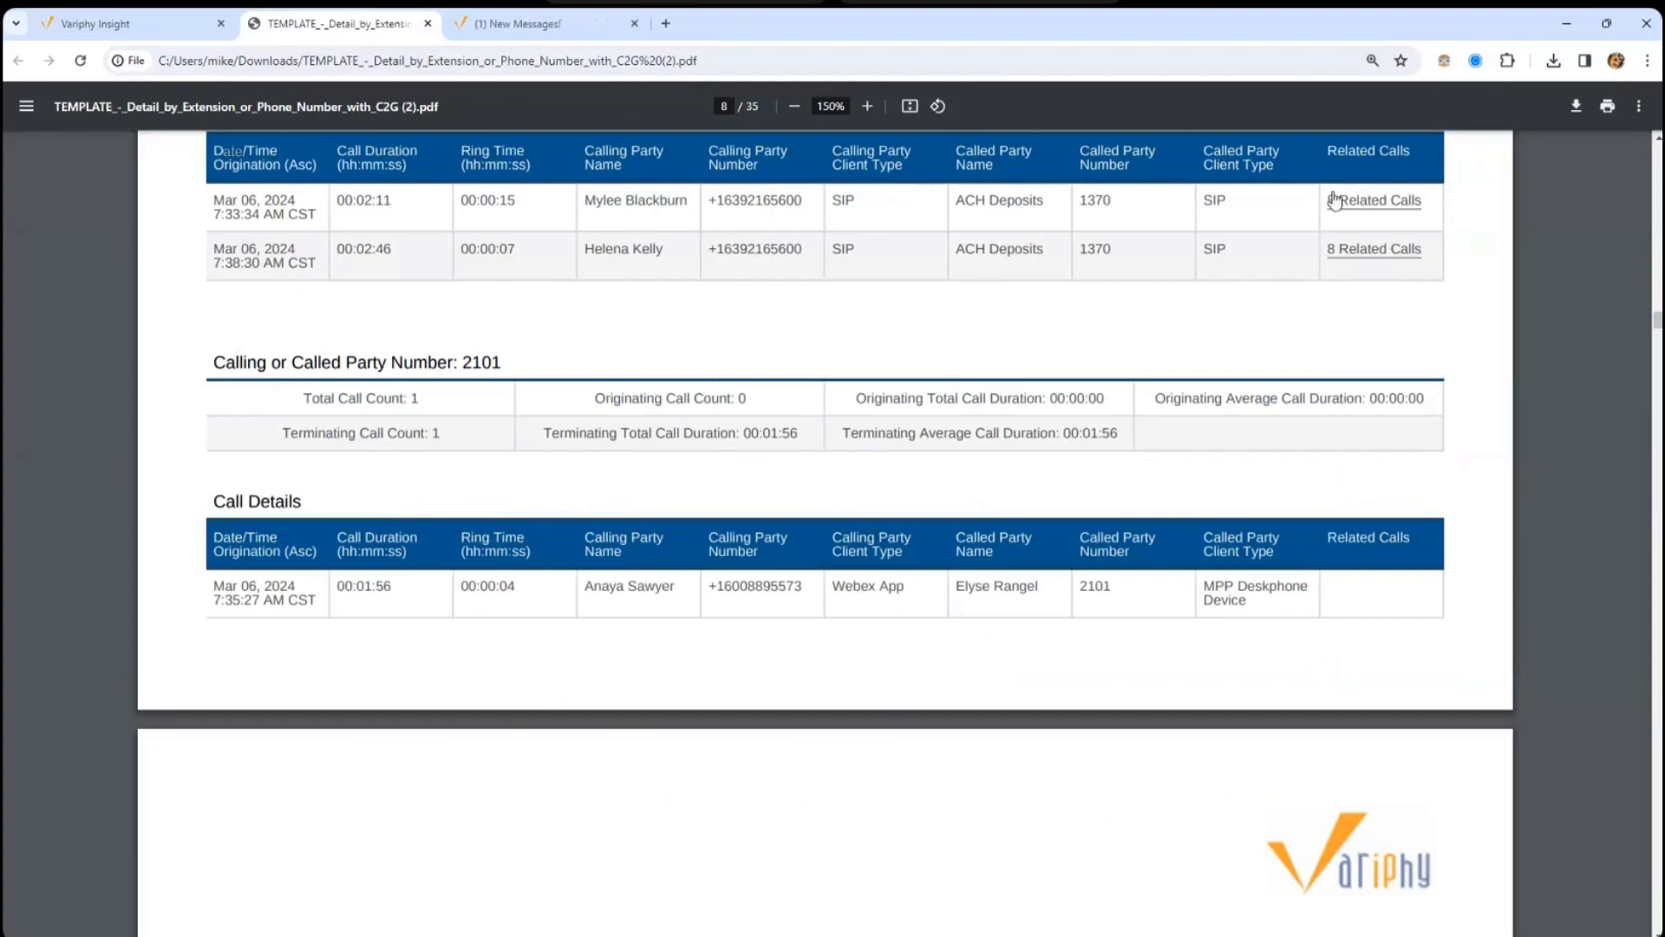
- Jump from '8 Related Calls' to Call Sequence 9 and highlight caller 7654 and called numbers 3332, 1370
click(1370, 202)
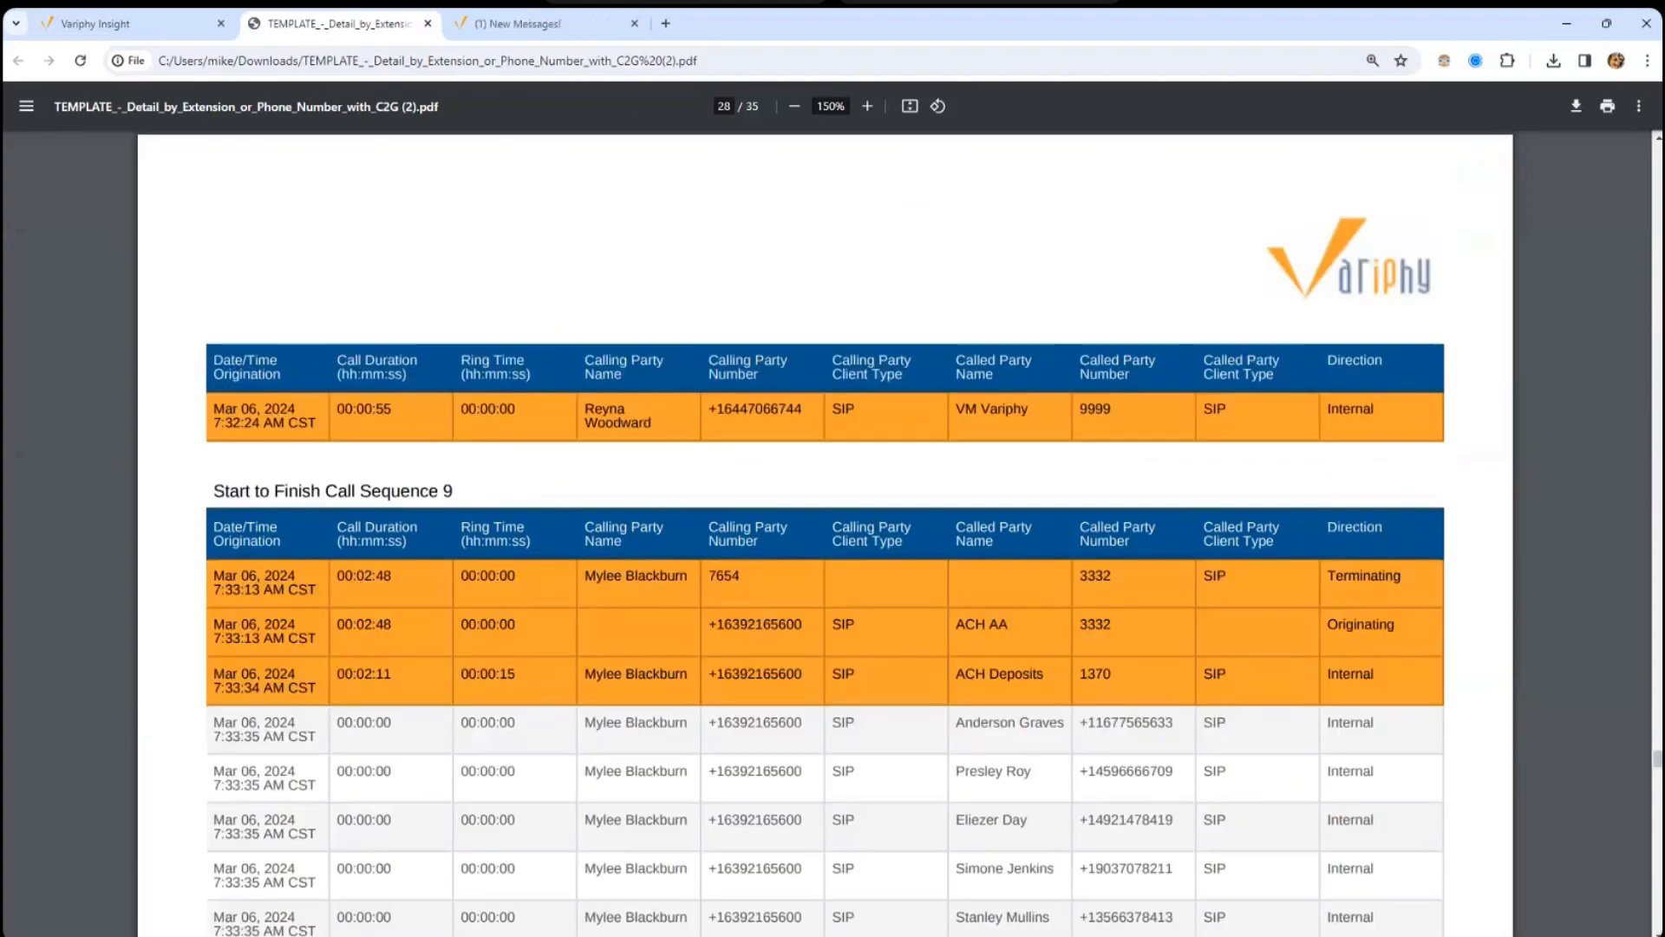
scroll(825, 531, down, 3)
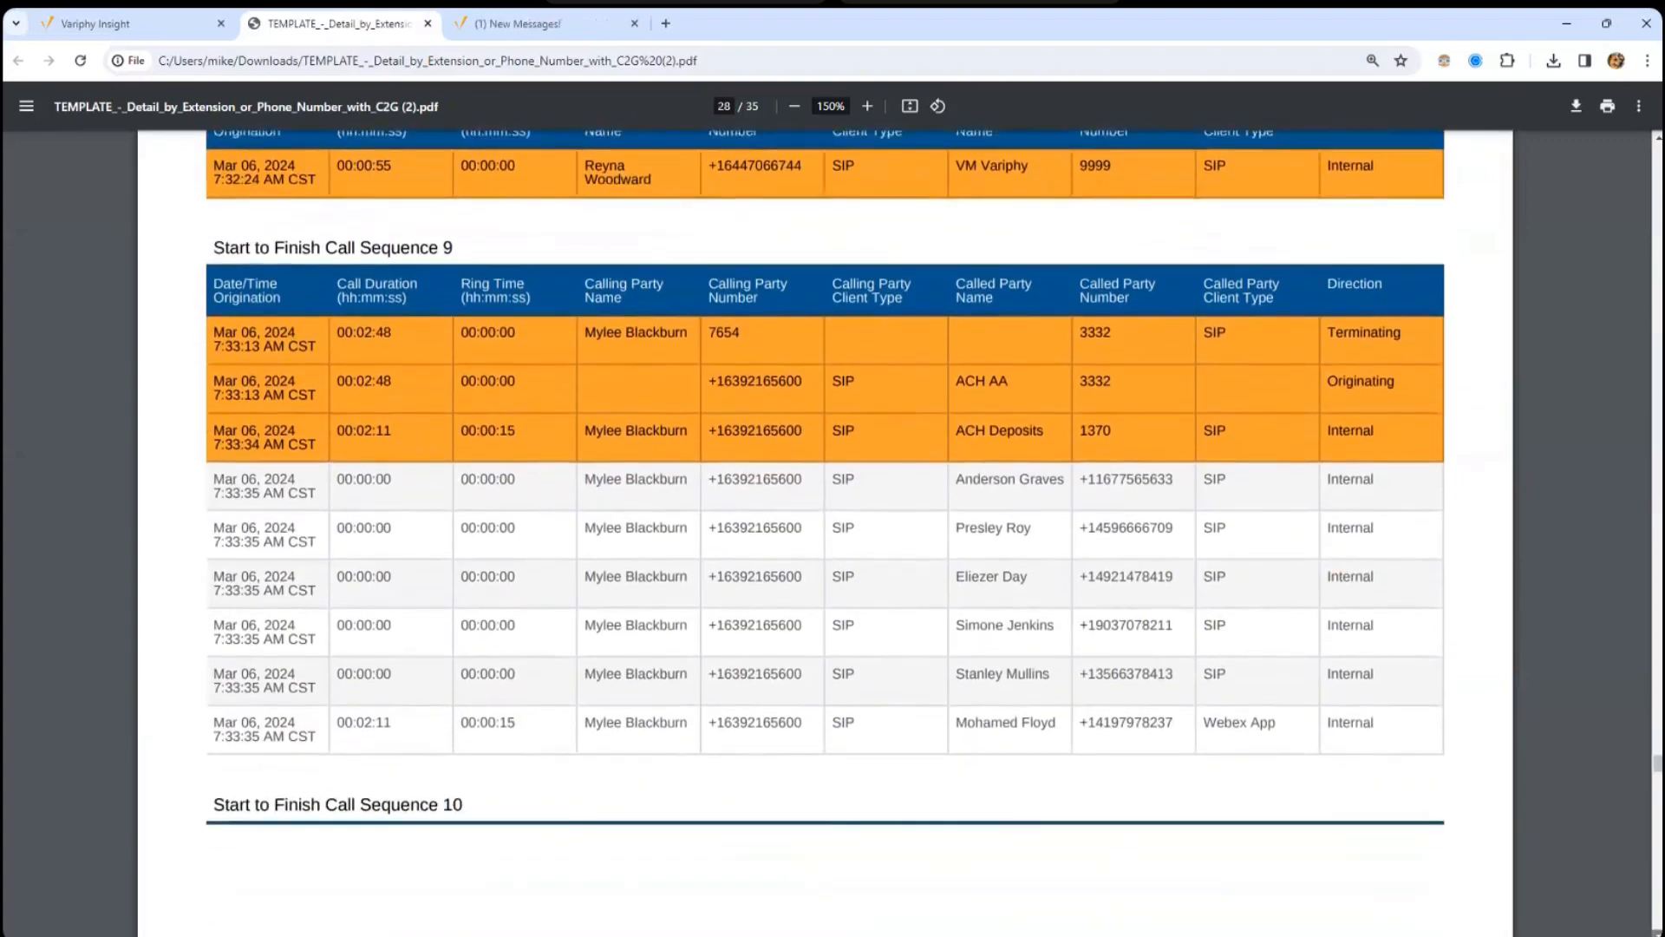
scroll(553, 438, down, 1)
drag(587, 299, 756, 300)
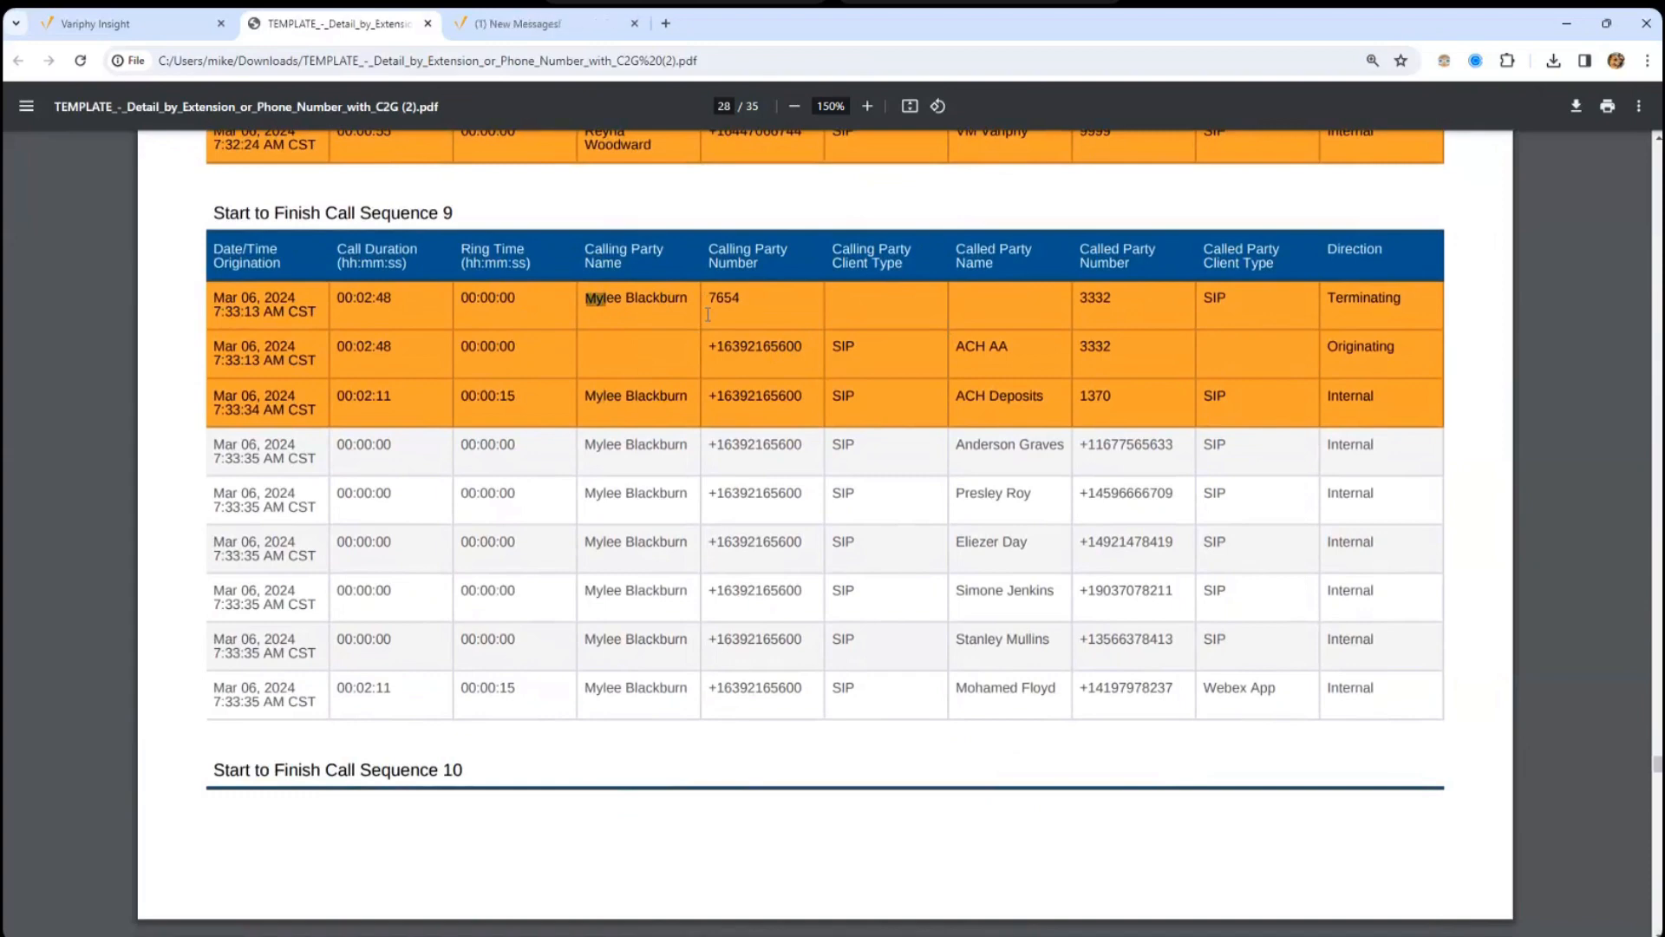
drag(712, 299, 728, 294)
drag(1116, 297, 1095, 298)
drag(1112, 347, 1095, 397)
- Highlight the first caller's name, called party ACH AA and ring time 00:00:15, then return to Edit Report
drag(587, 298, 639, 299)
drag(1086, 298, 1112, 298)
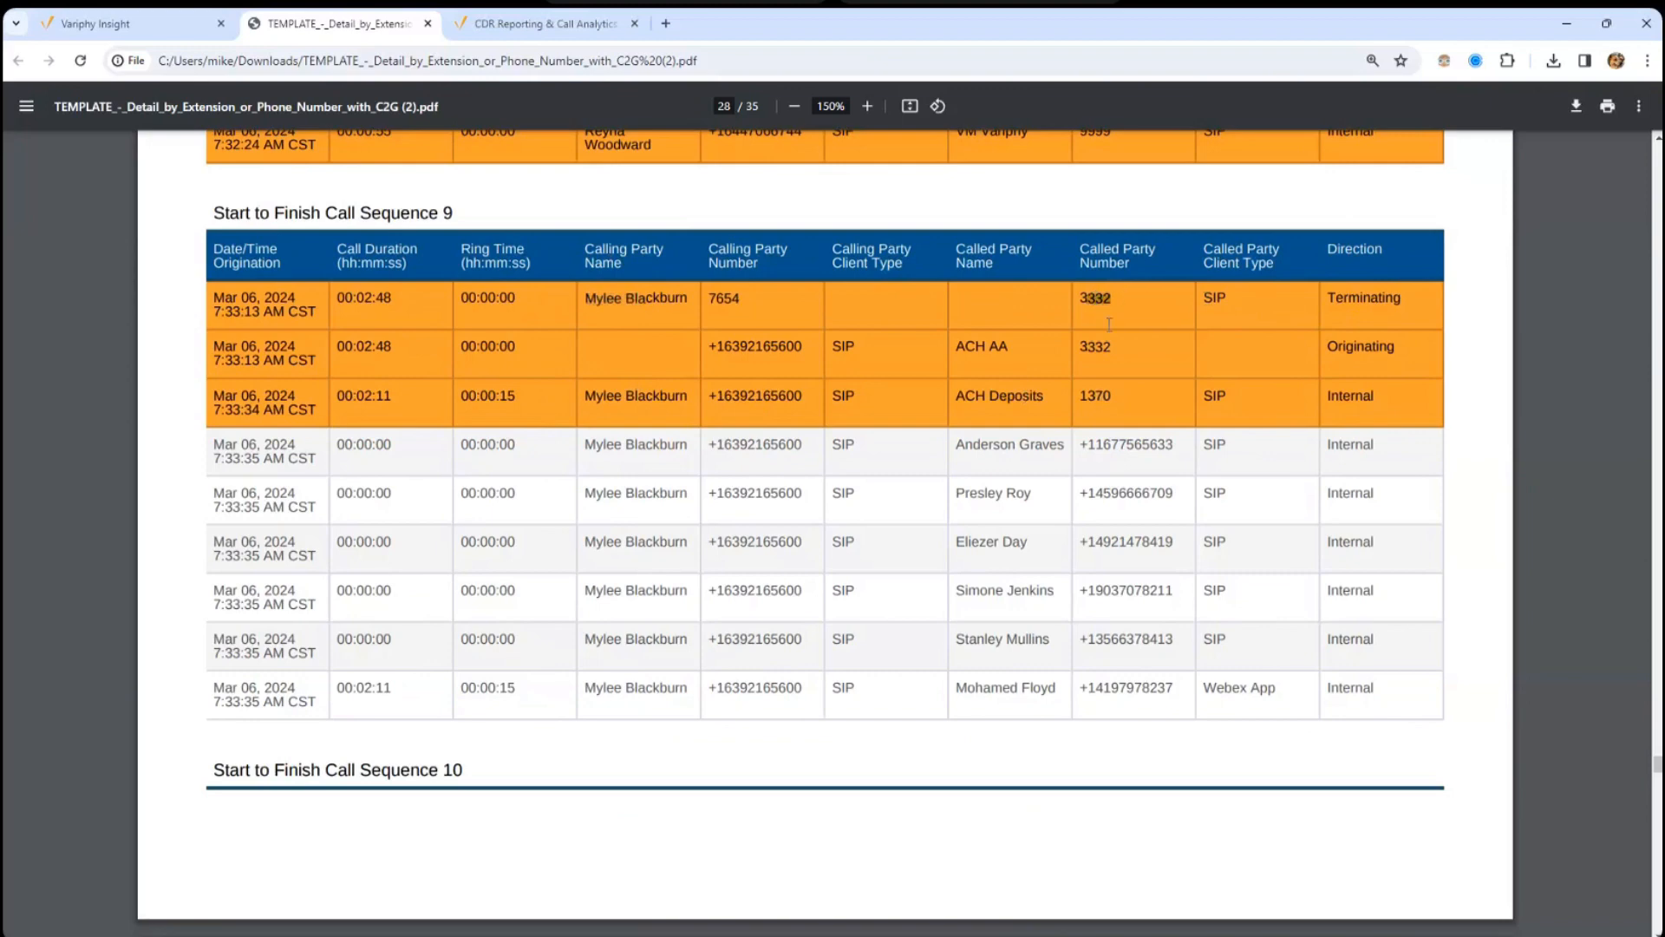
triple_click(965, 350)
drag(598, 401, 1243, 396)
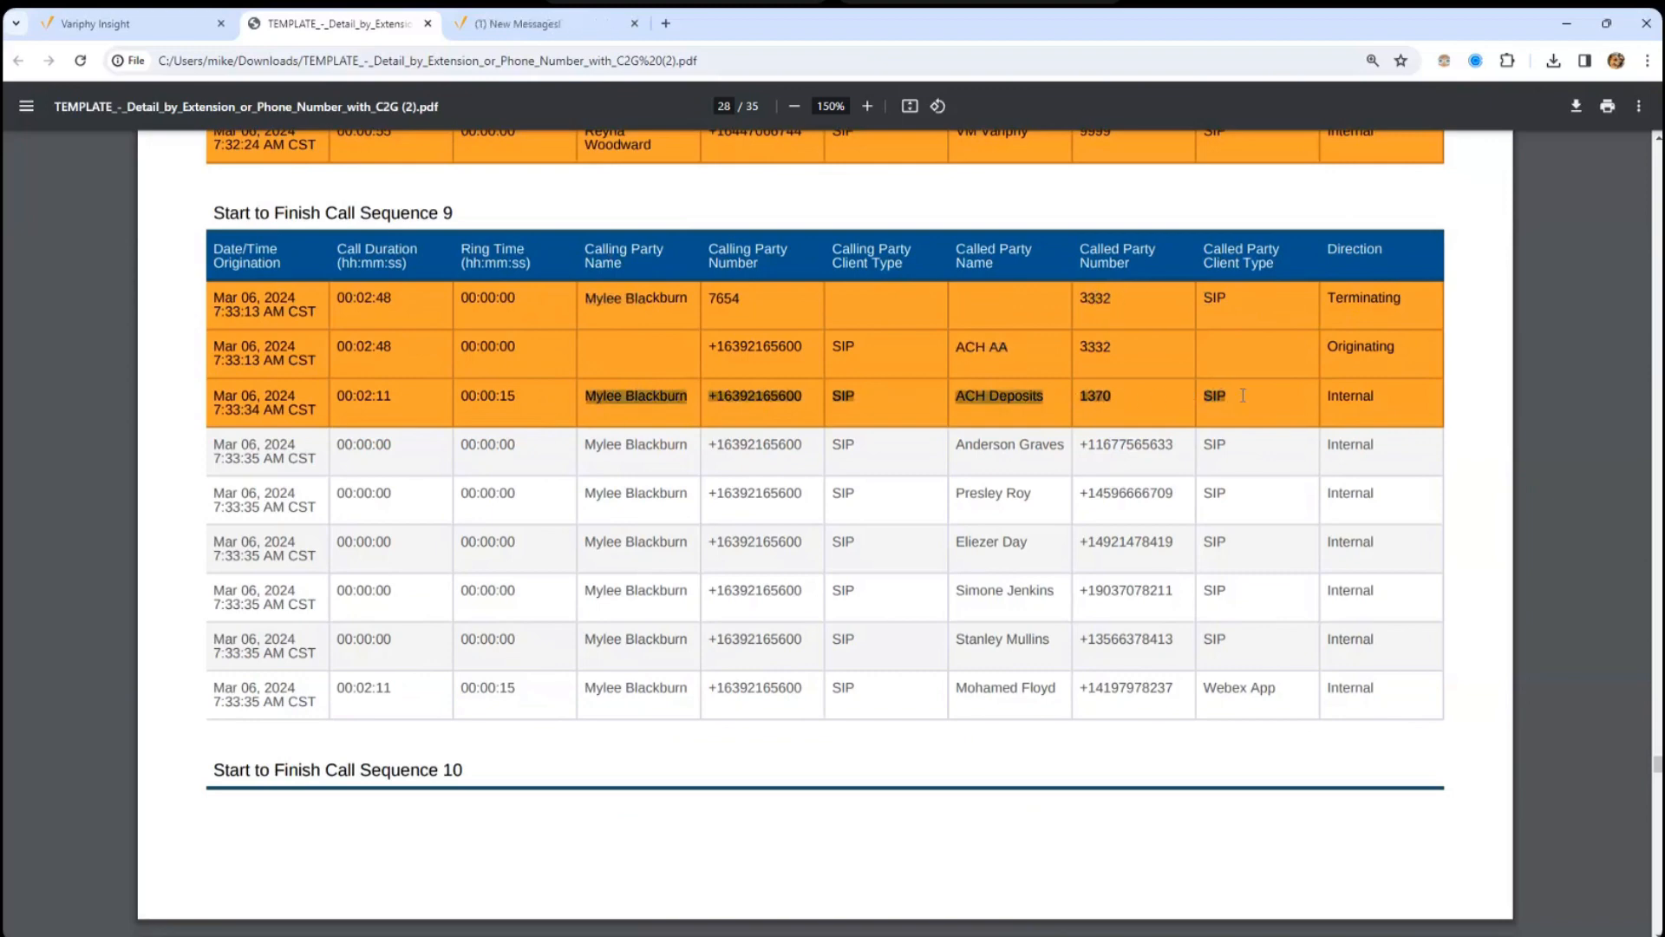
drag(628, 452, 598, 690)
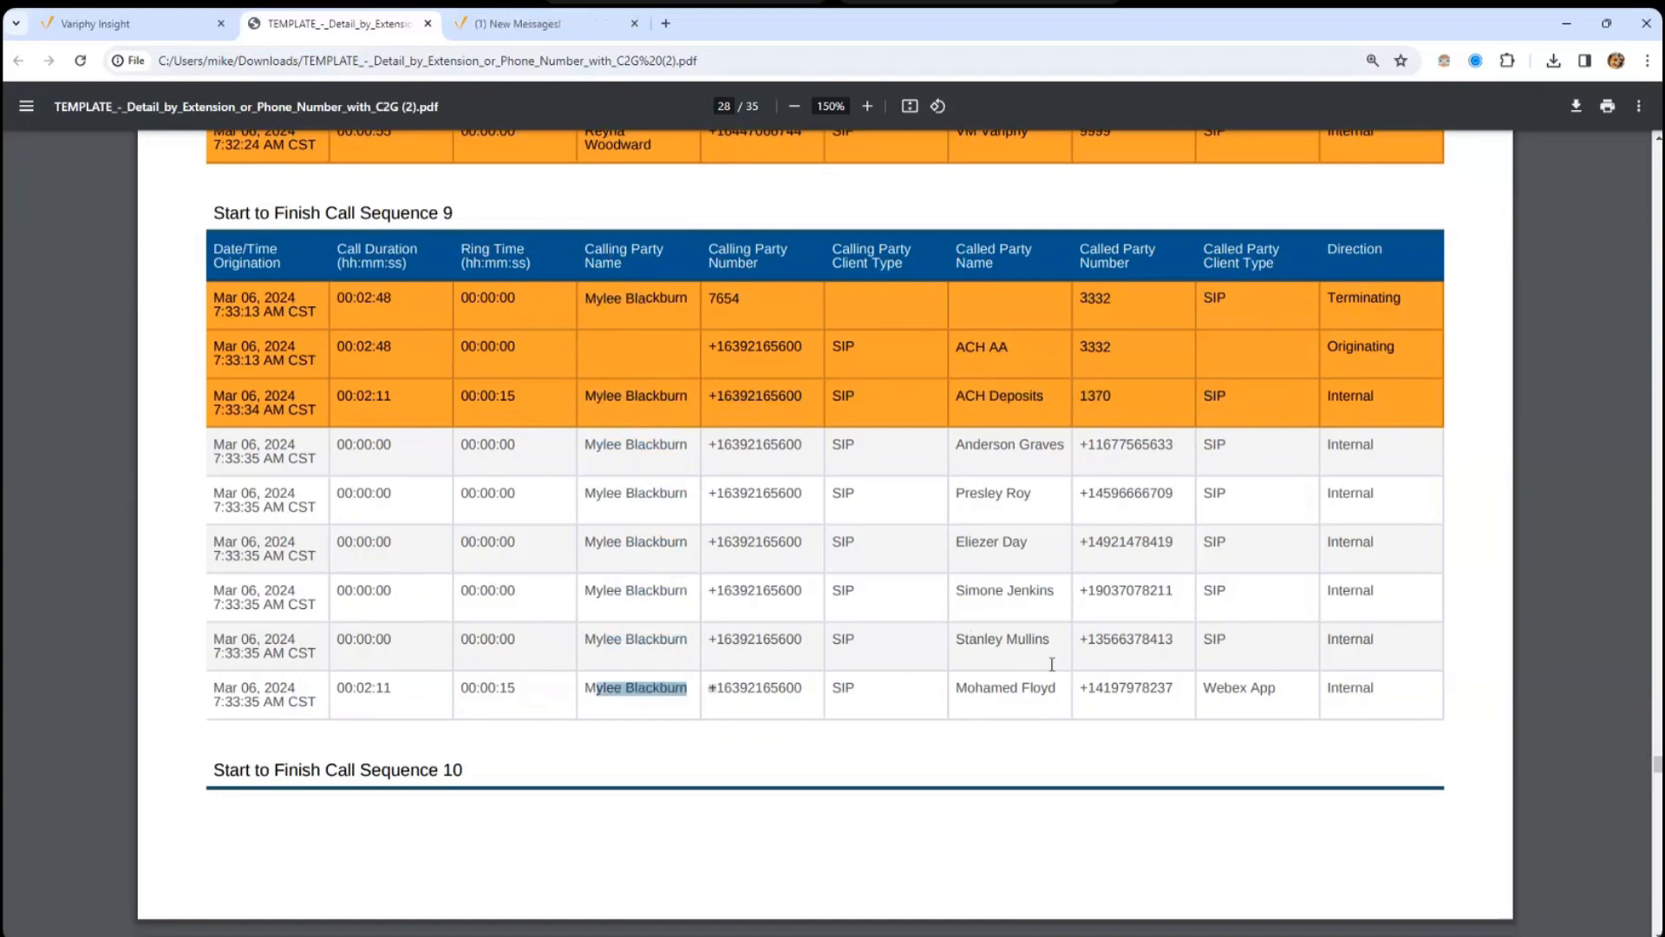
drag(981, 697, 543, 683)
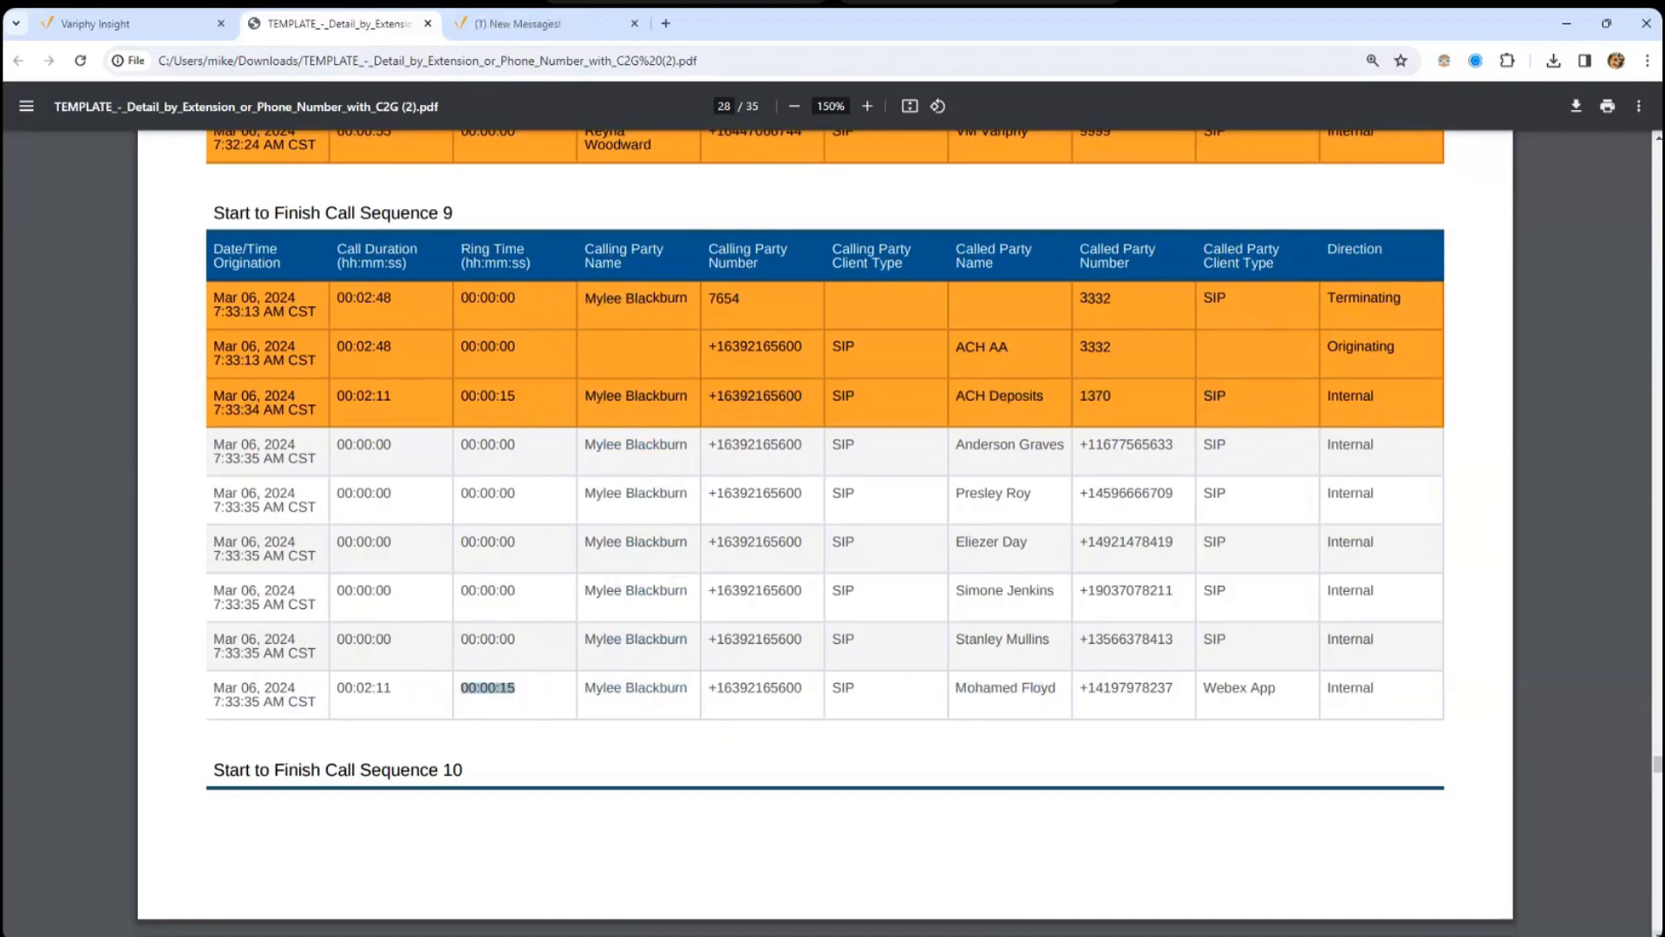
drag(1659, 779, 1658, 866)
click(153, 35)
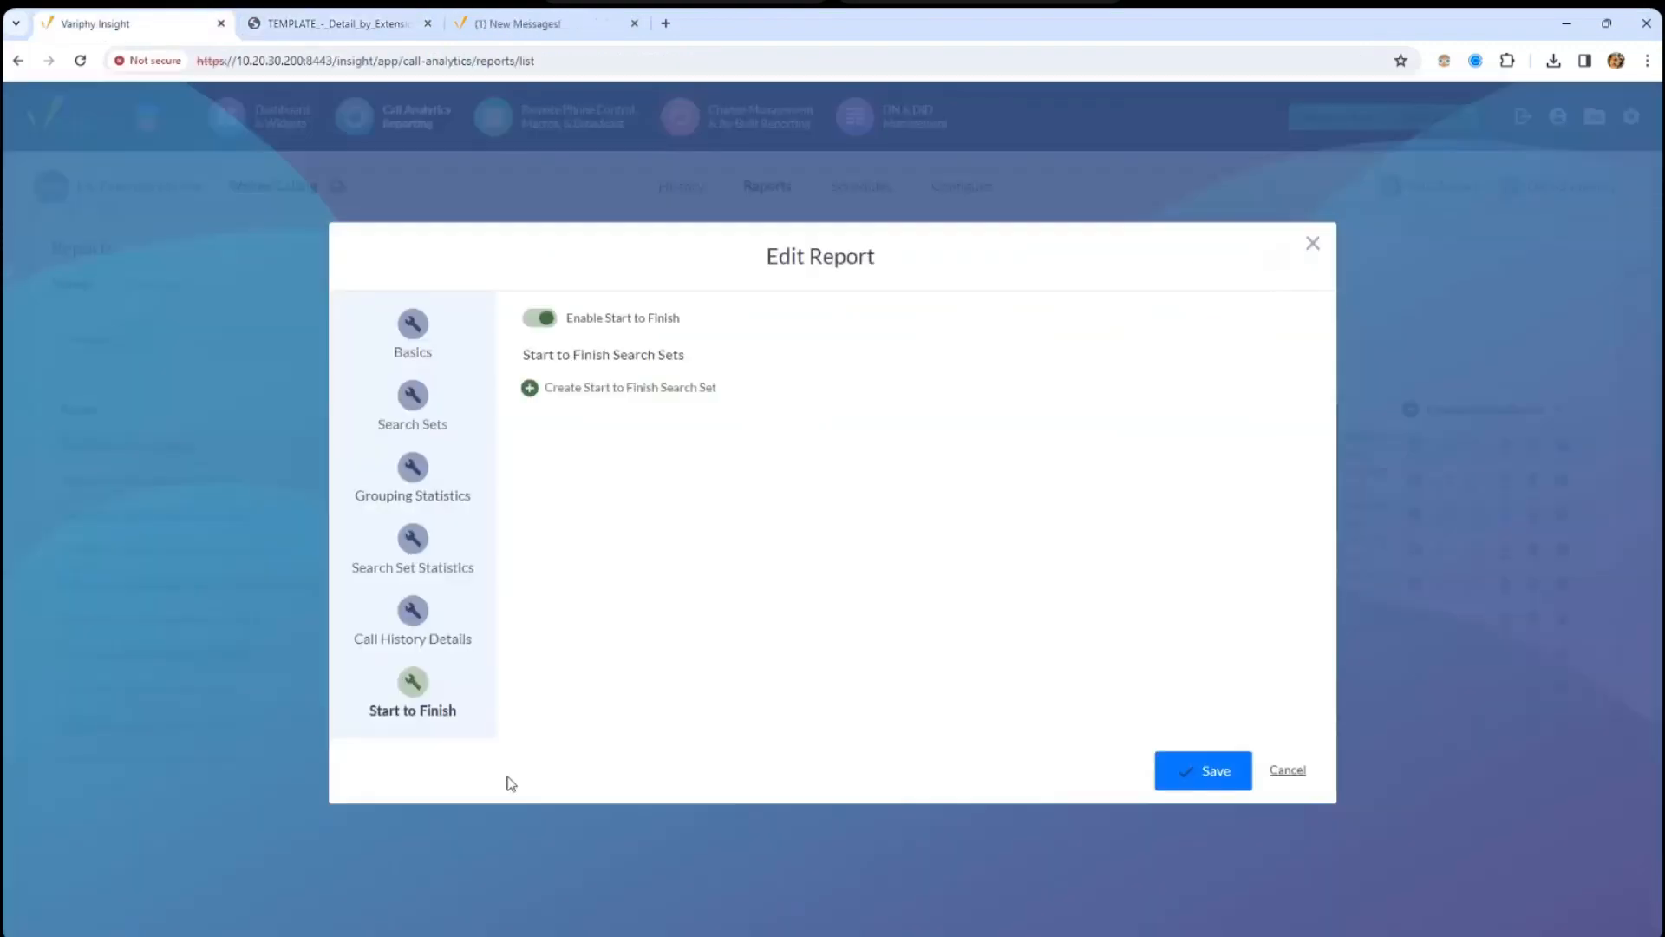
- Review the Call History Details, Search Set Statistics, Grouping Statistics and Search Sets pages
click(413, 609)
click(546, 238)
click(409, 542)
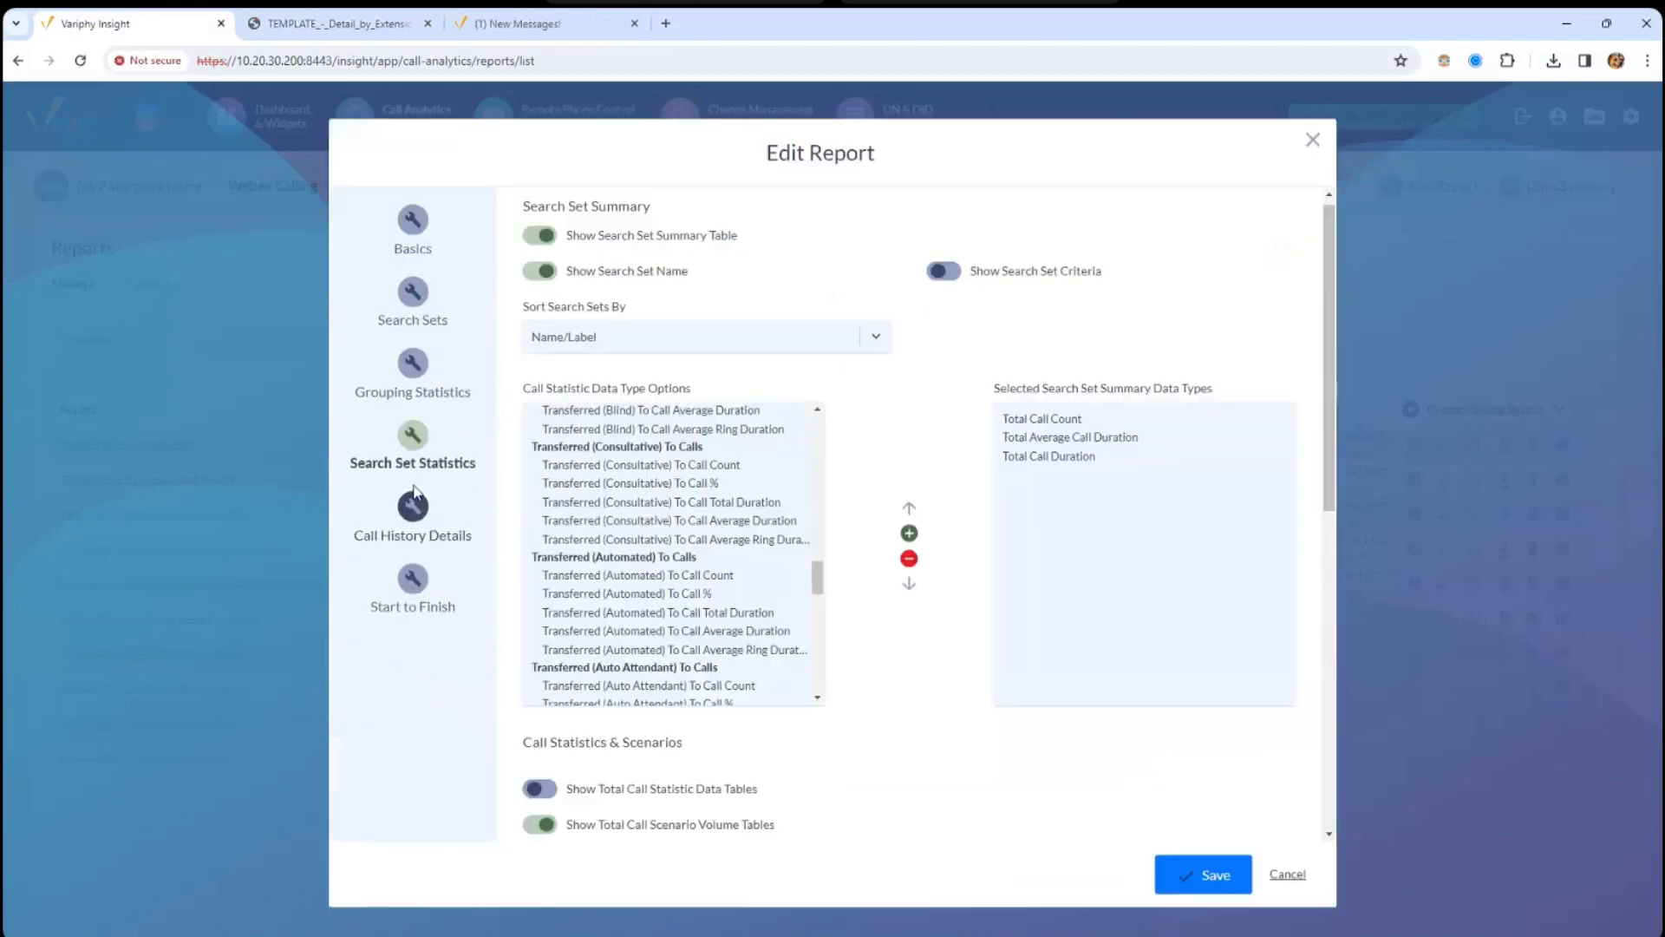
click(412, 397)
click(555, 203)
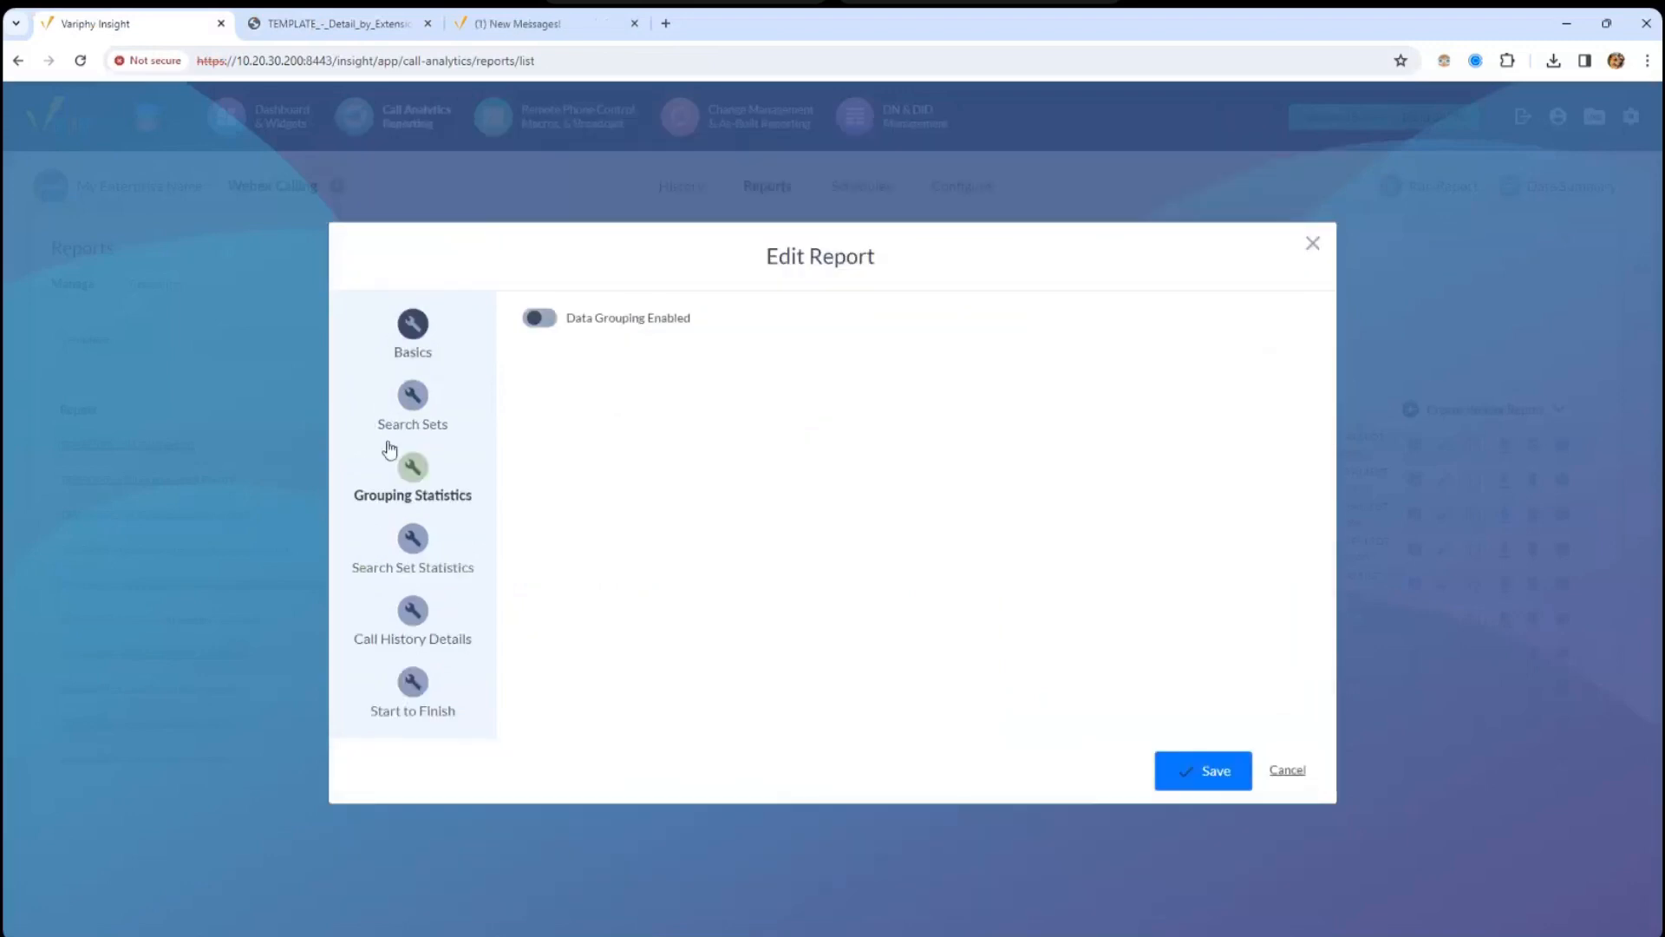
click(420, 402)
click(420, 466)
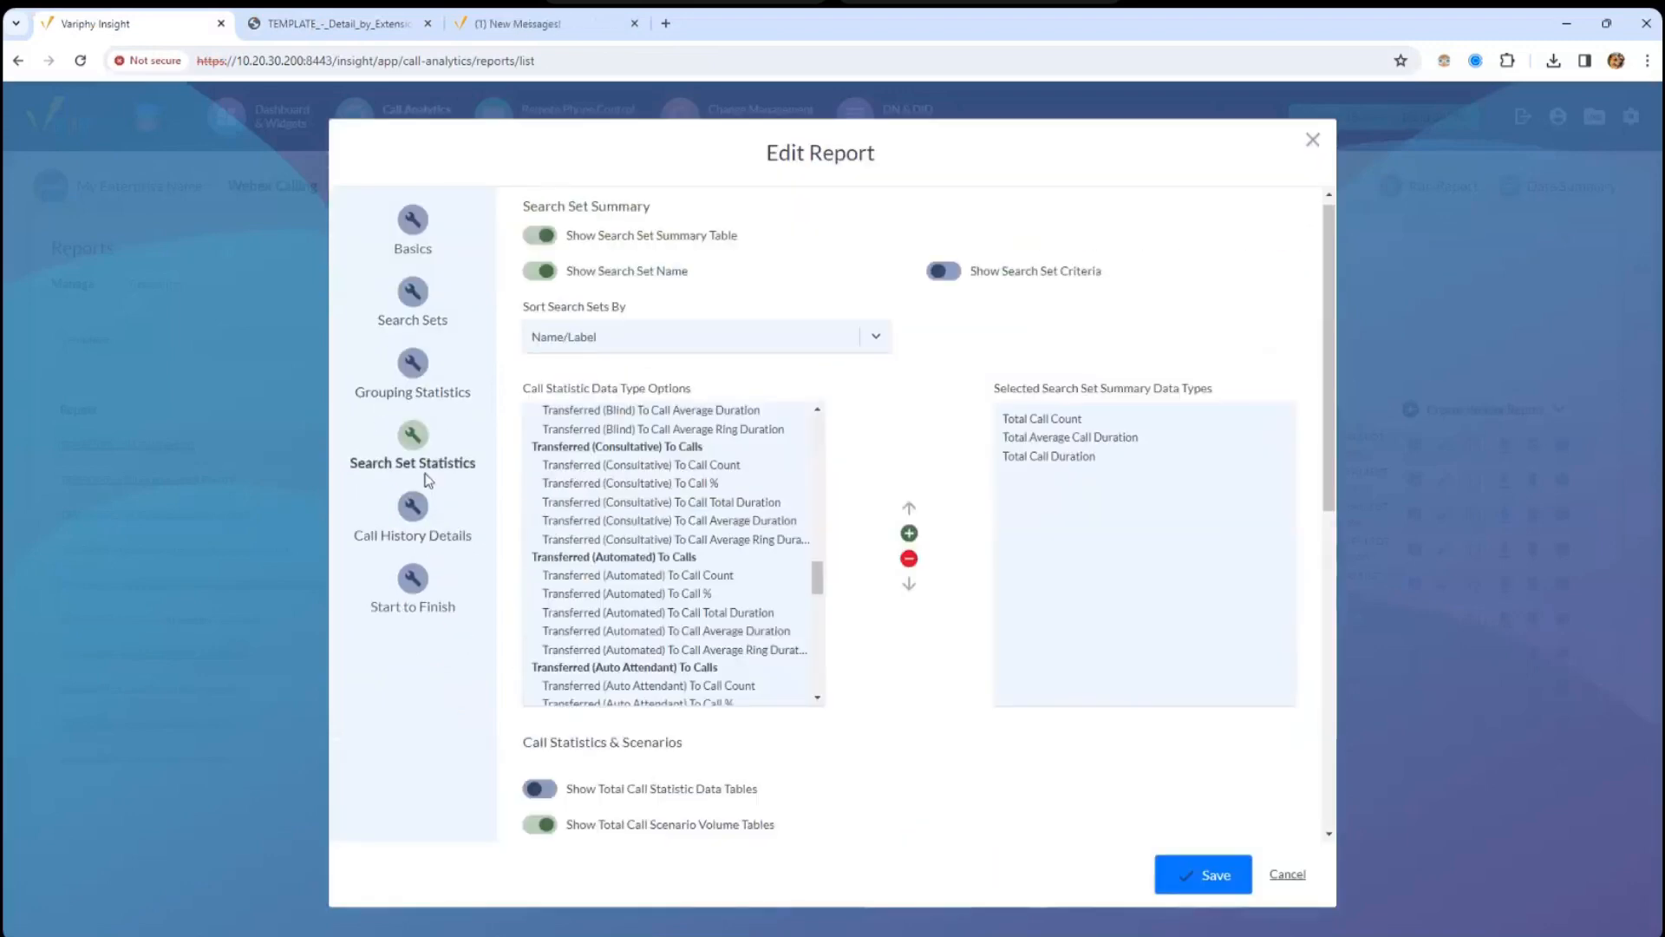
- Review the Basics header and summary options, then save the C2G detail template
click(425, 349)
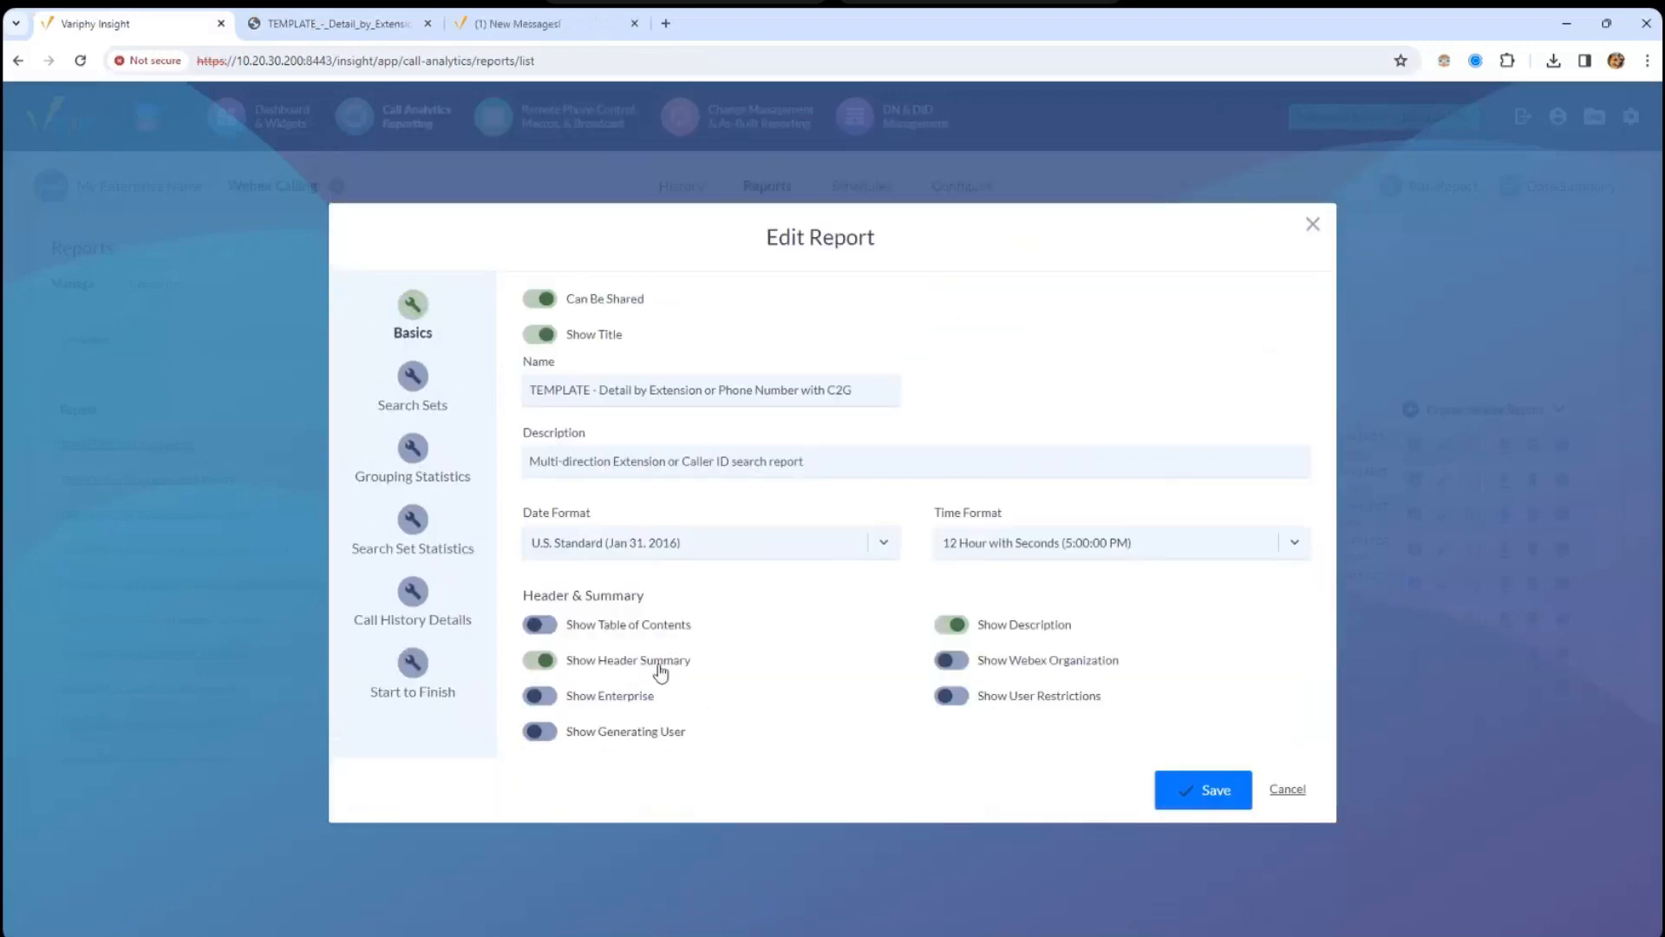
click(662, 667)
click(951, 626)
click(1202, 792)
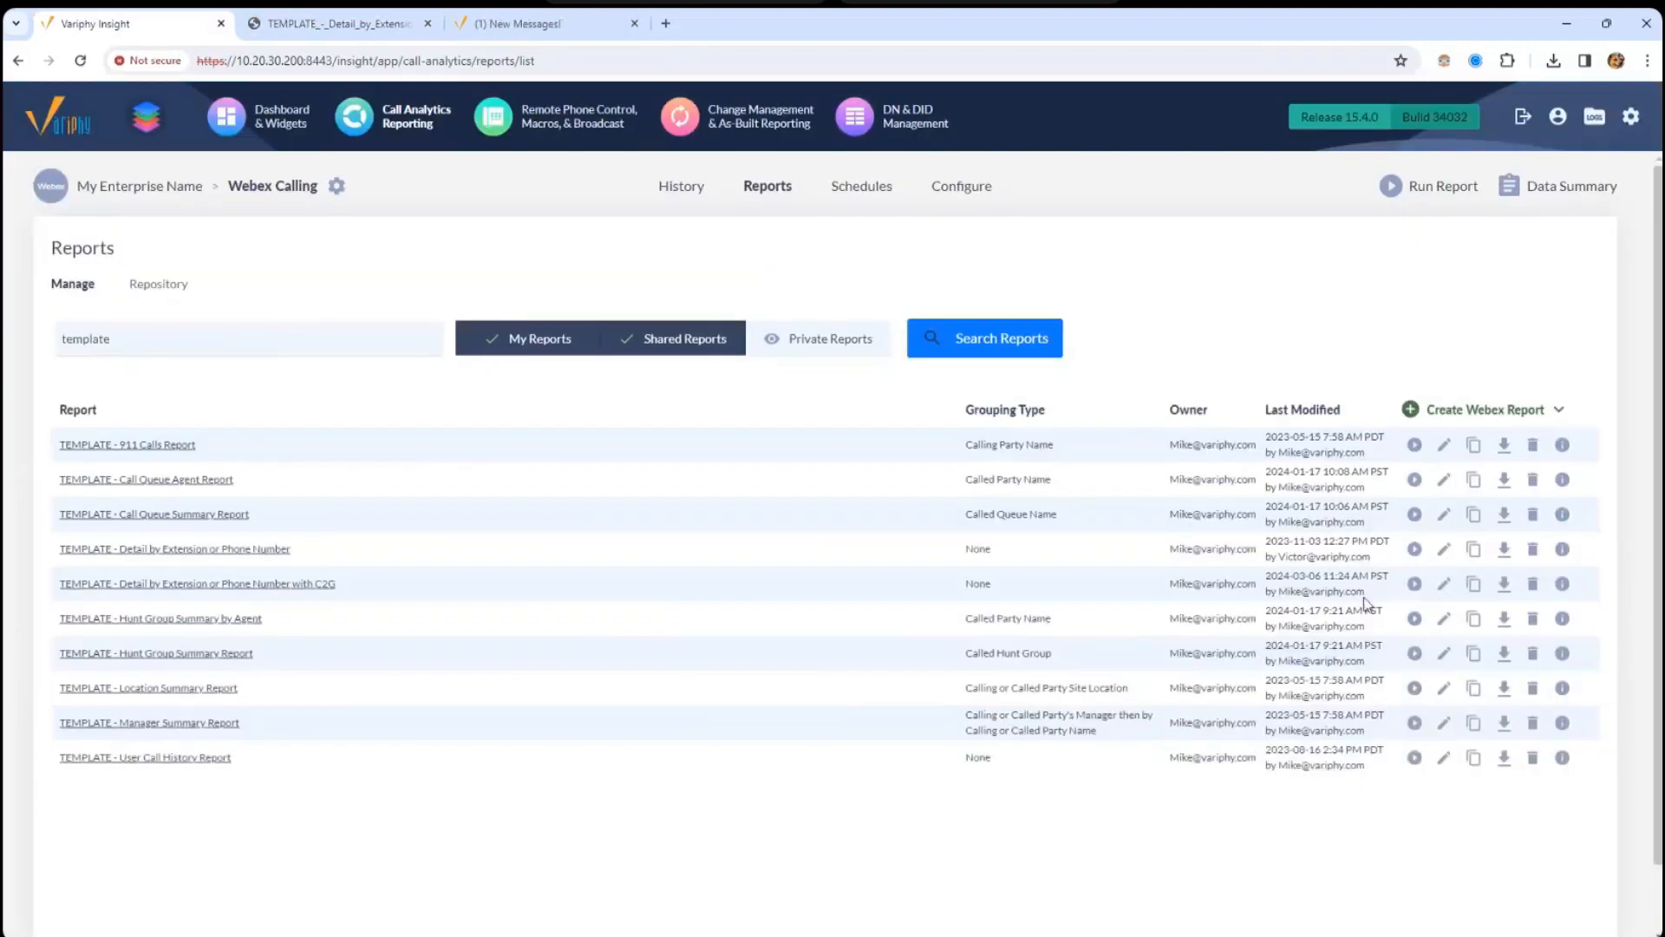
- Run the C2G detail template as a PDF and open the downloaded report
click(1412, 581)
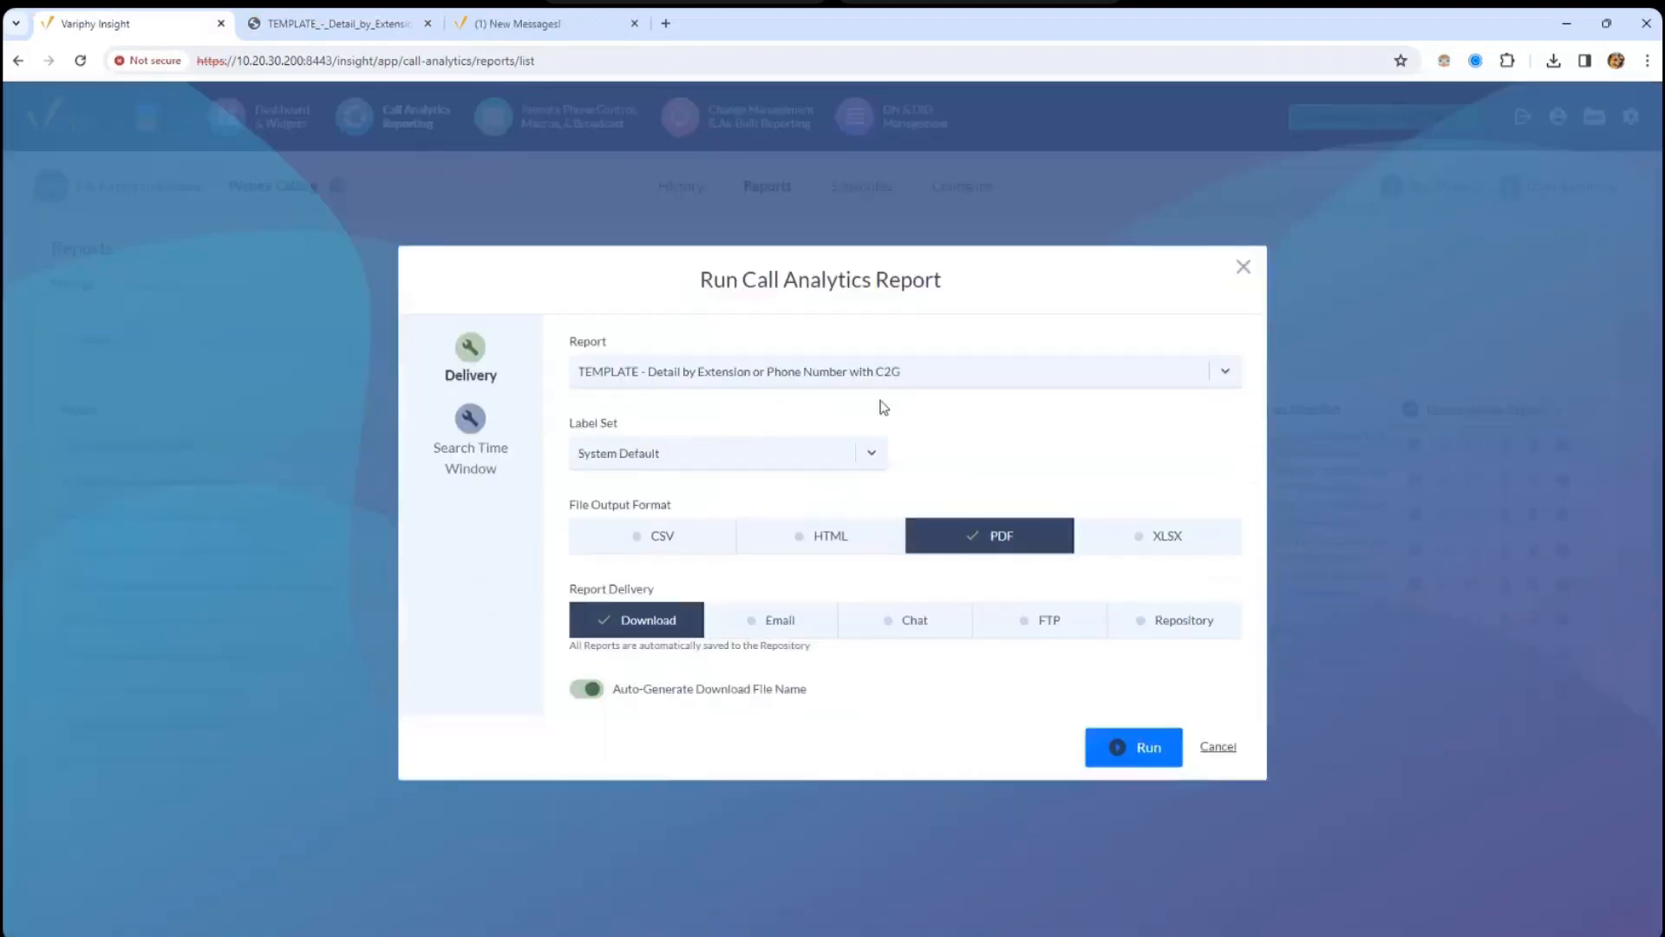
click(1159, 748)
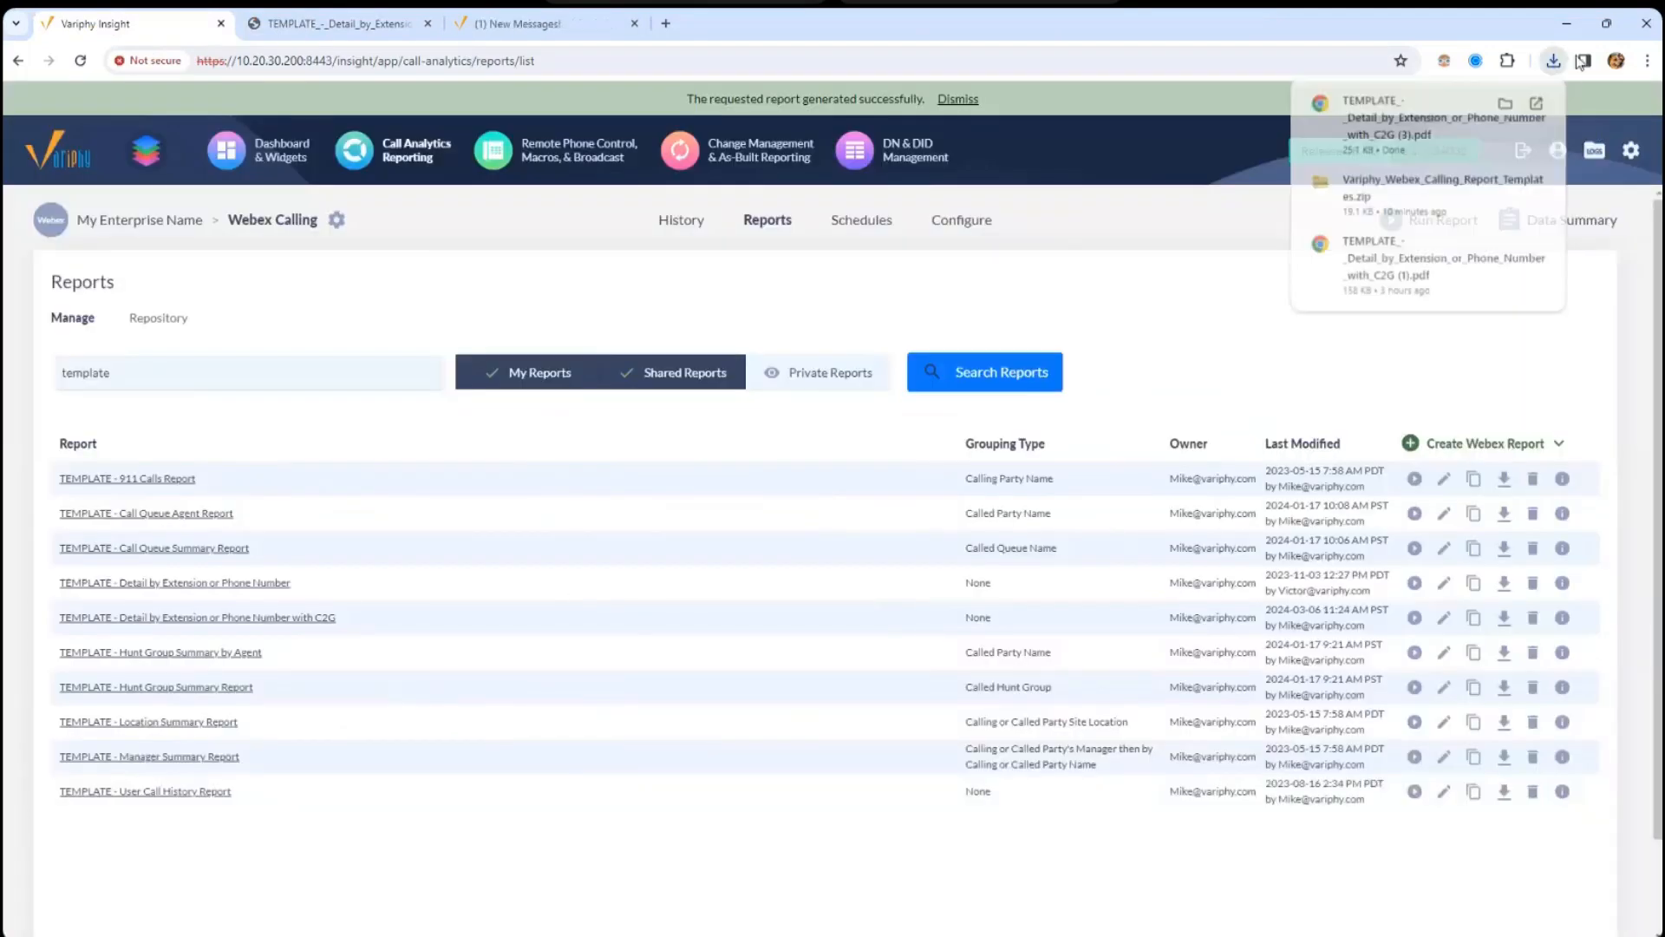
click(1458, 118)
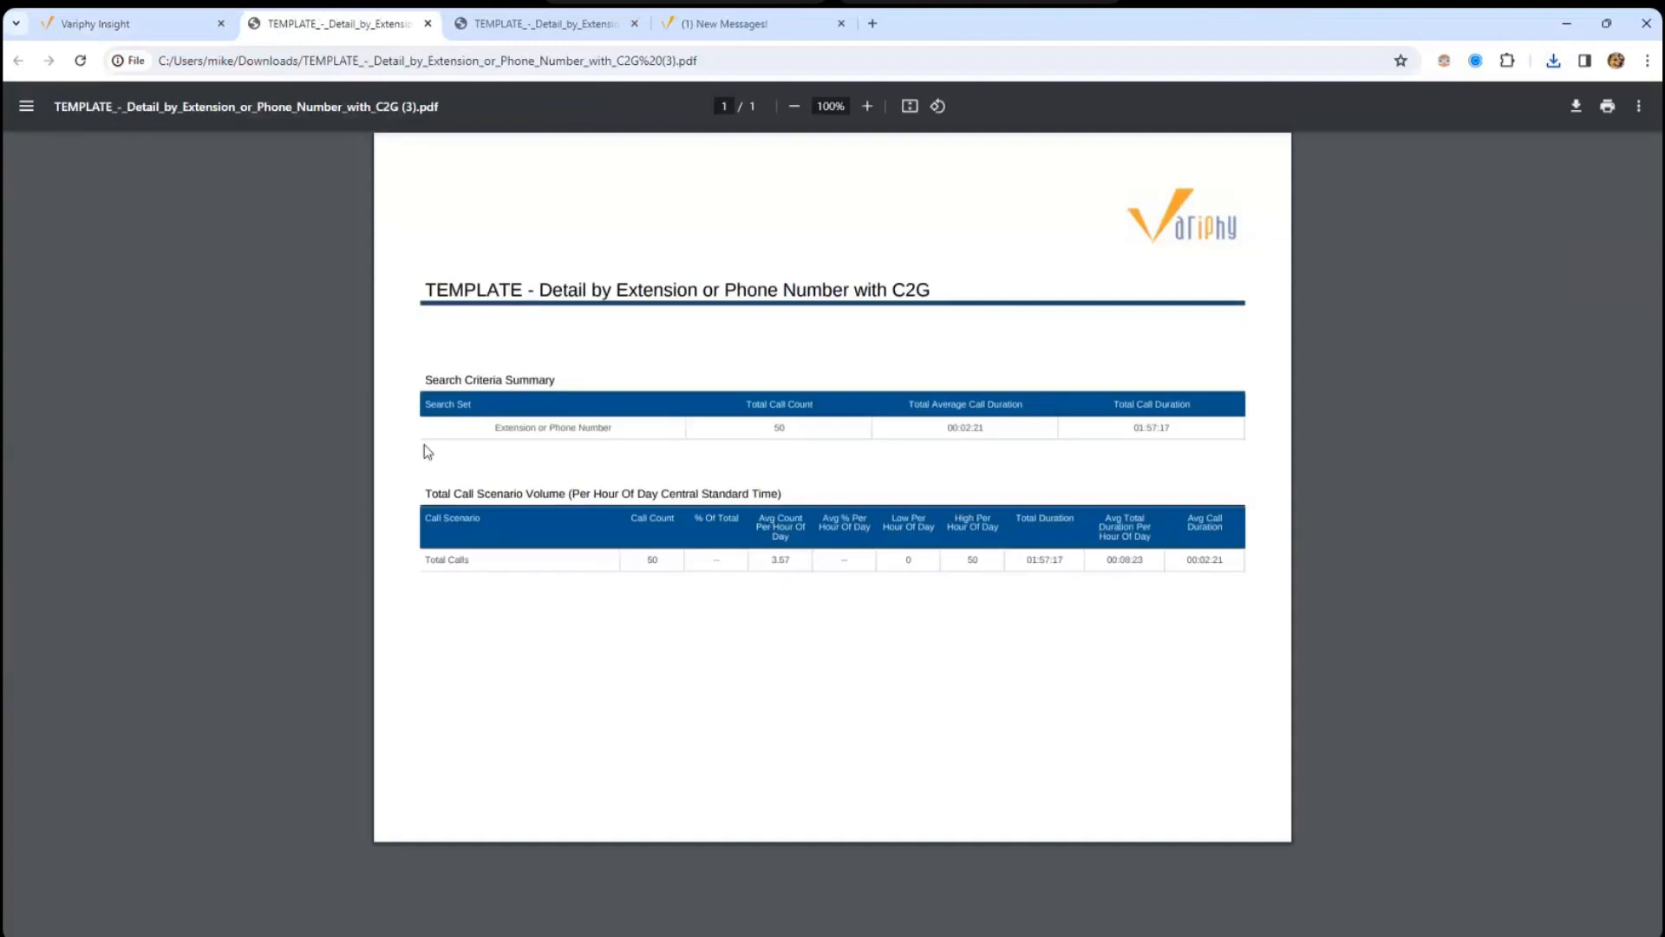
- Highlight the totals (50 calls, 01:57:17) and the Extension or Phone Number search set, then return to Reports
drag(658, 424, 1153, 428)
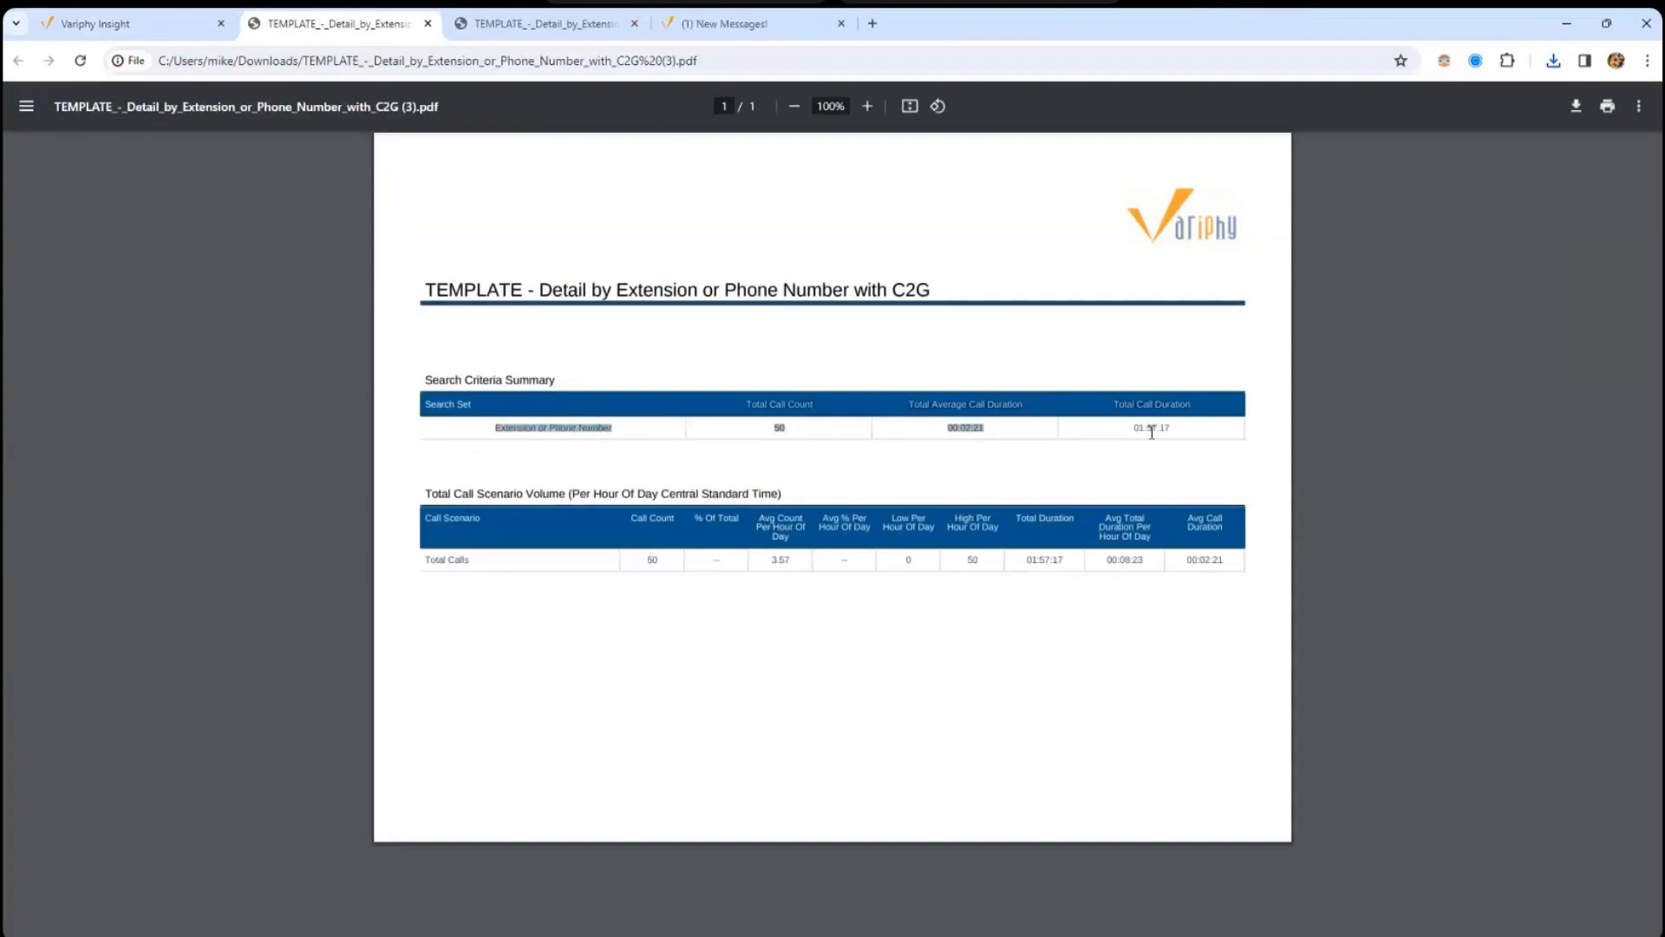
drag(439, 559, 821, 568)
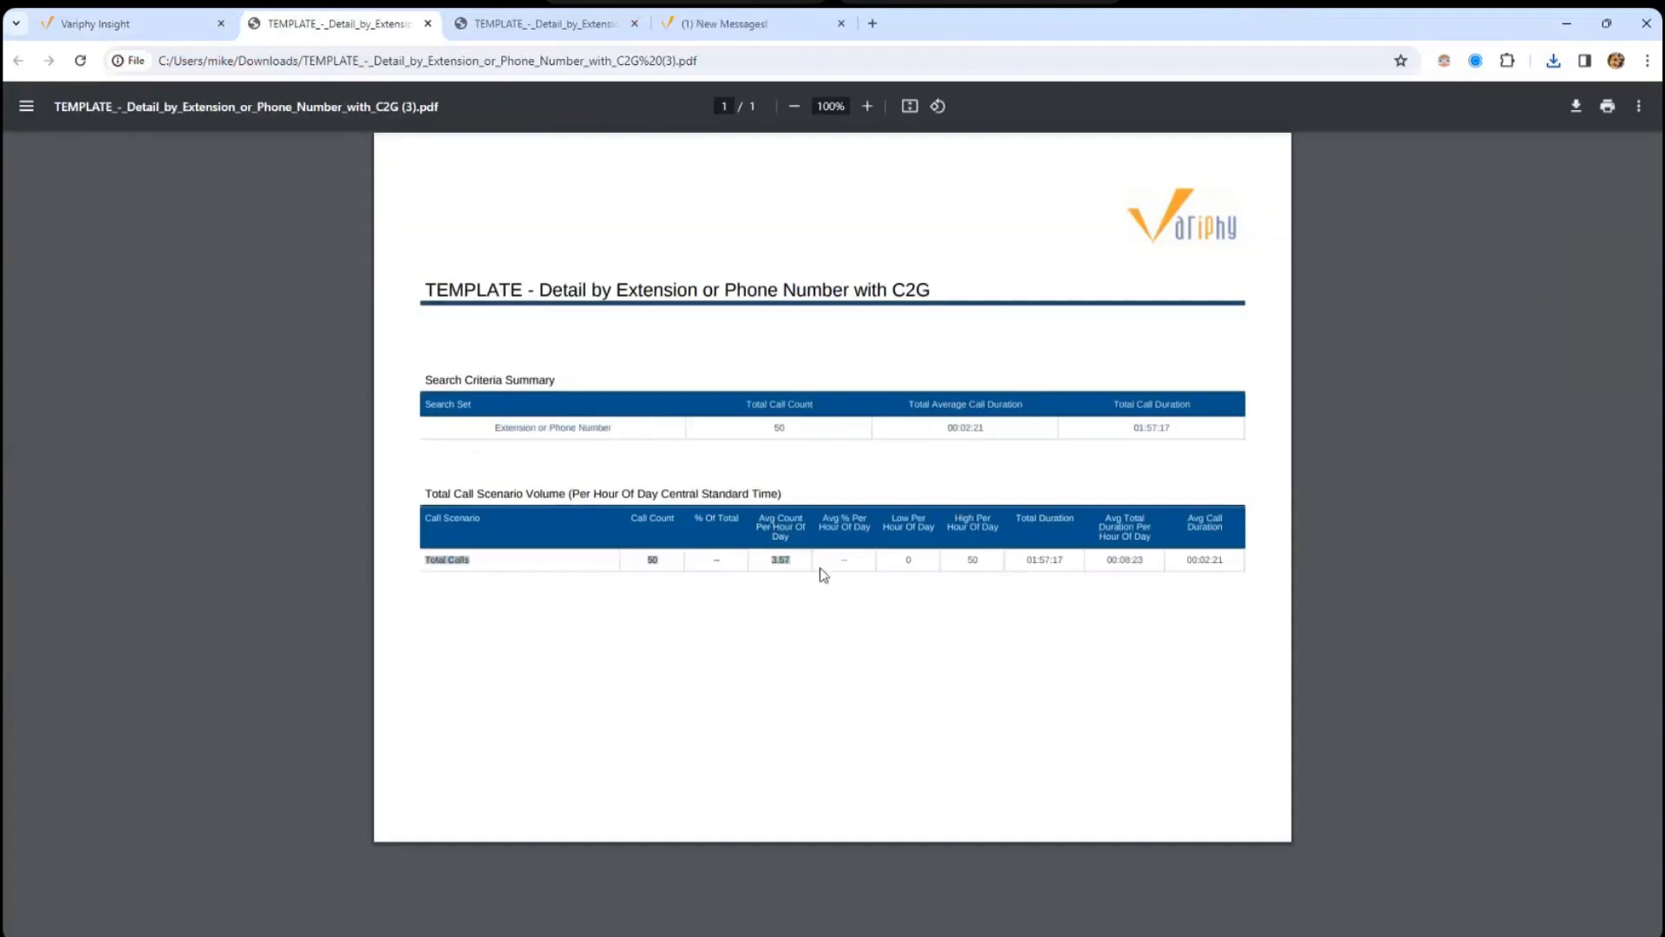
click(502, 424)
drag(494, 431, 654, 434)
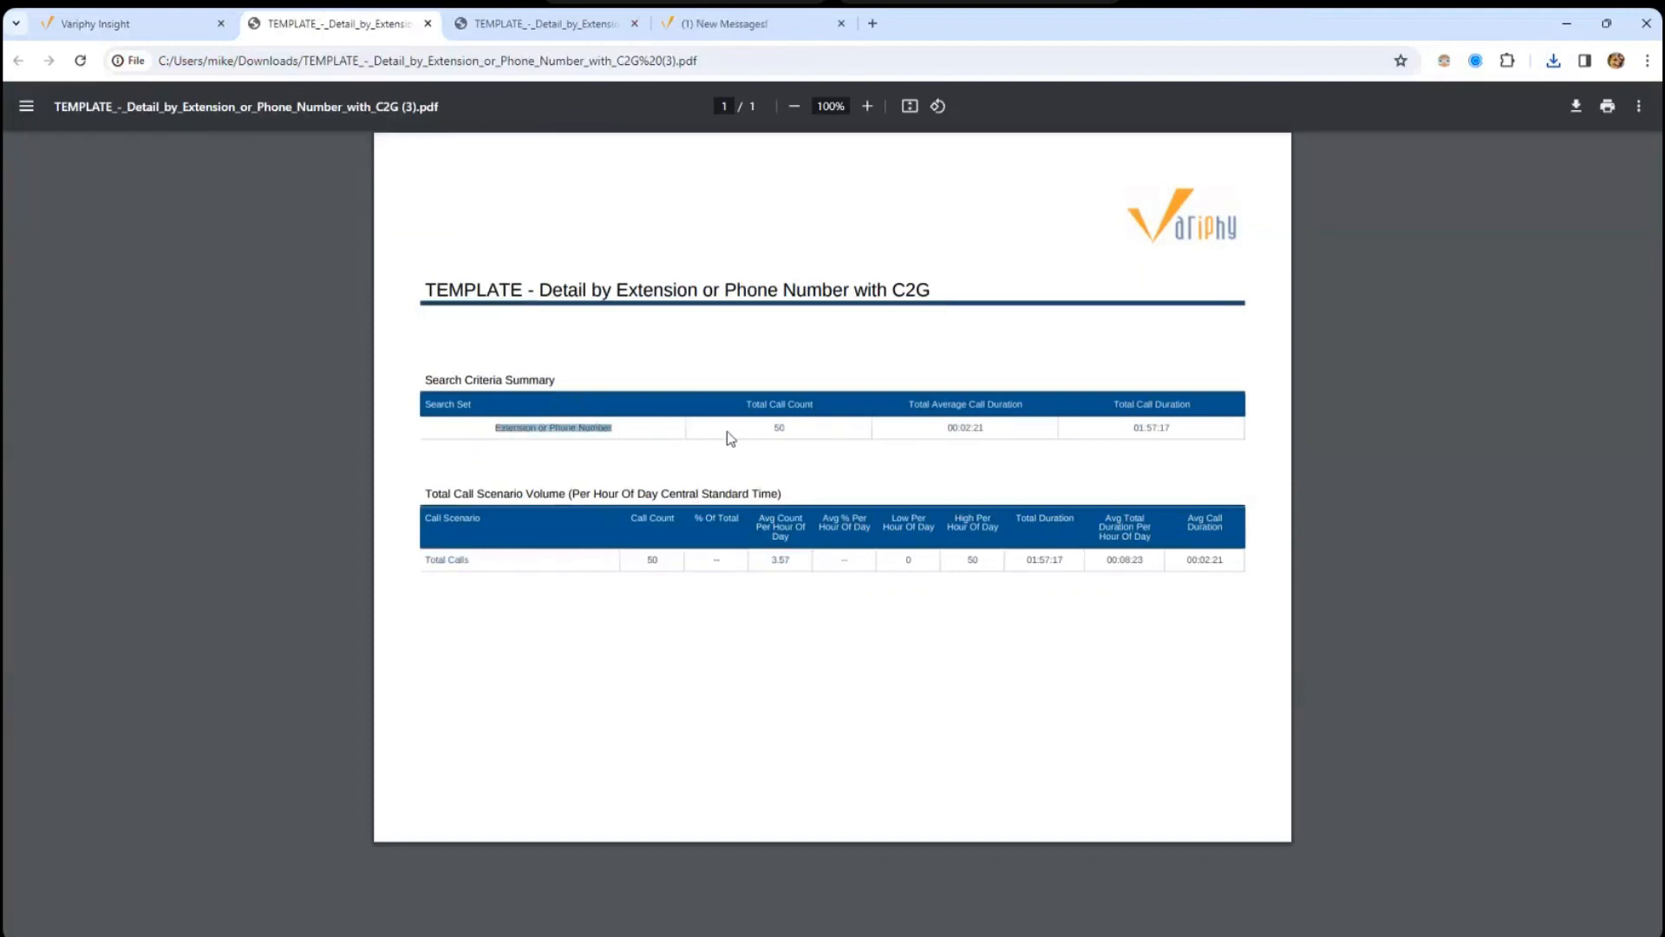
click(759, 434)
click(161, 27)
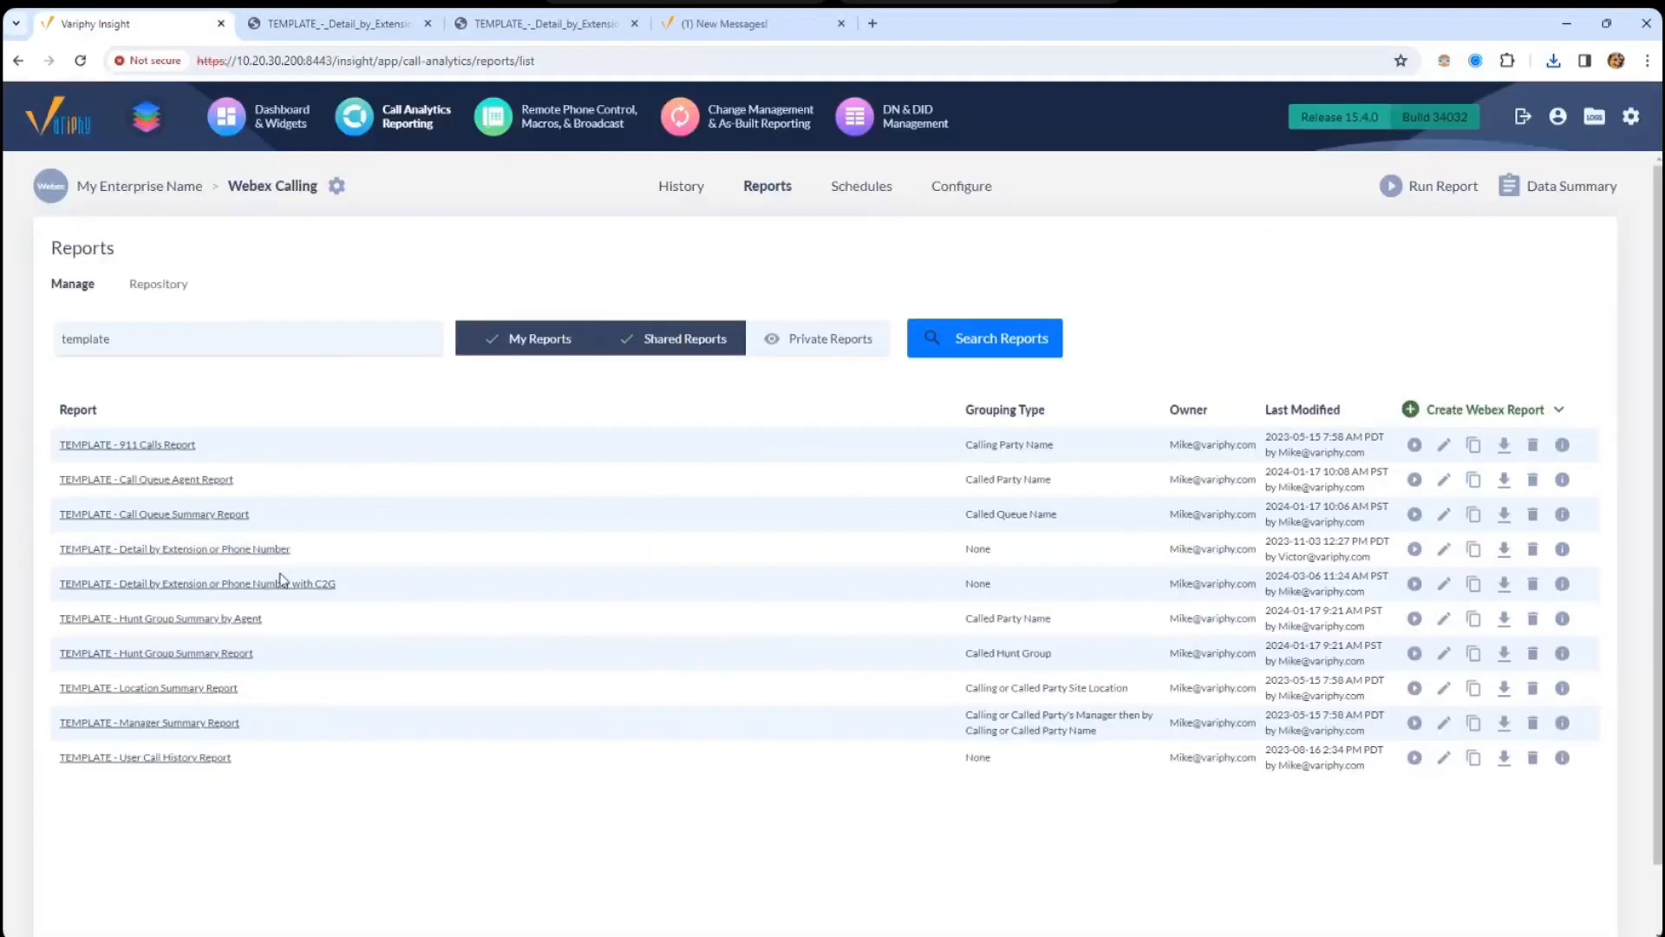
- Point out the C2G detail template, then go to the Webex Calling Schedules page
click(332, 588)
click(859, 189)
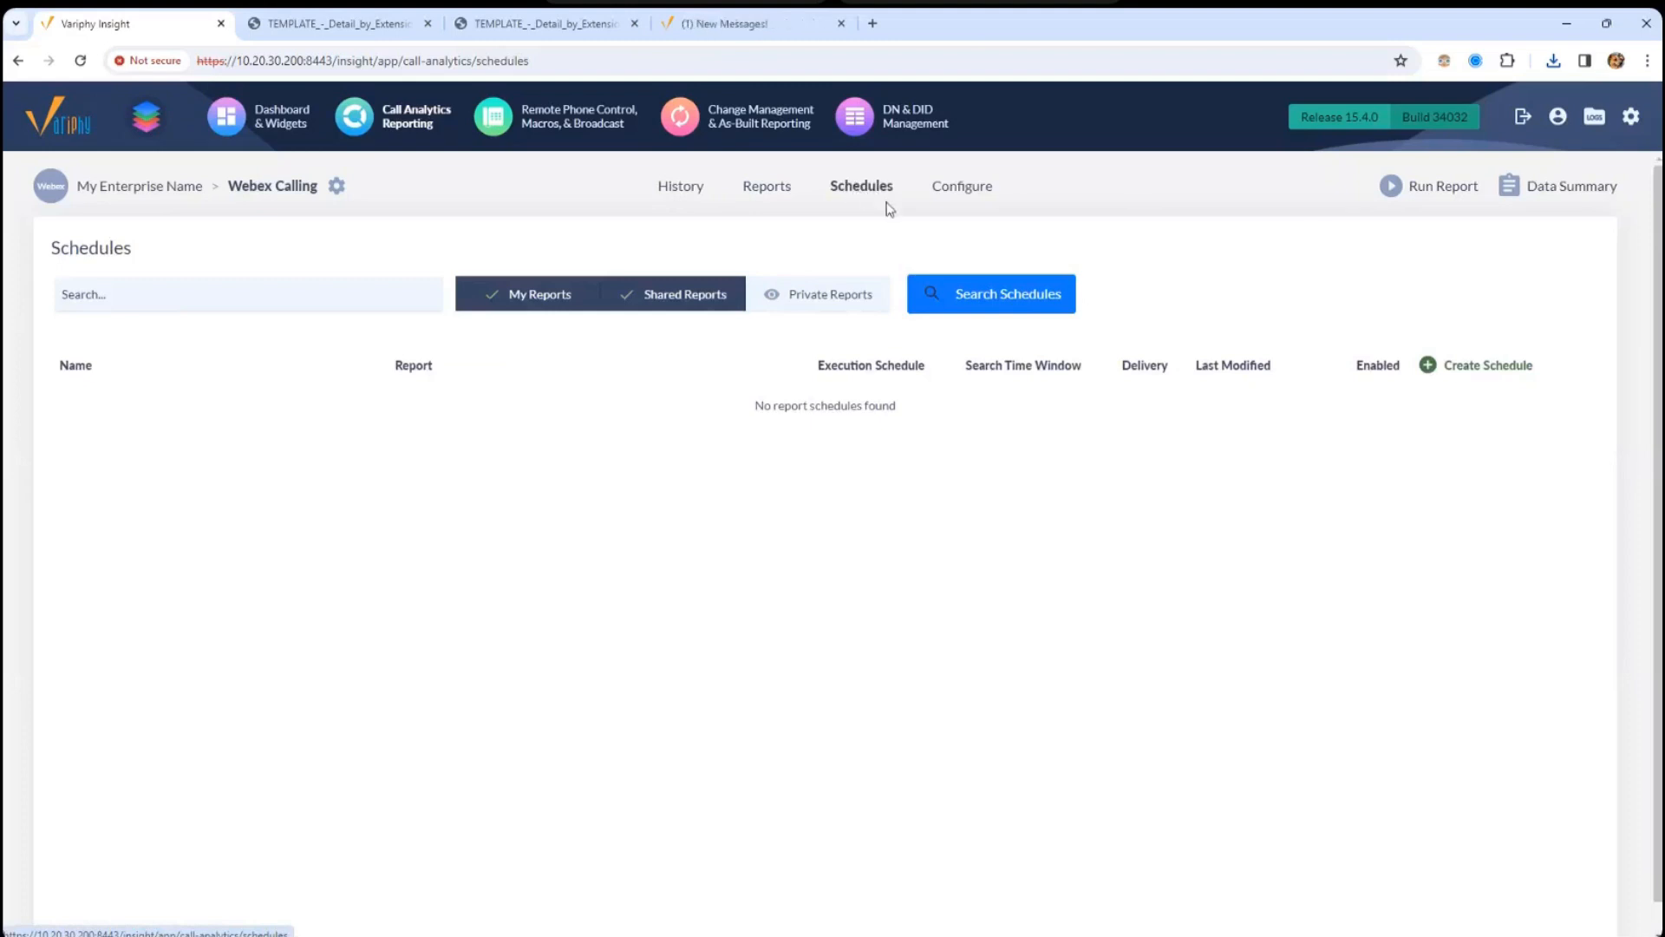
- Create a schedule named 'Test Schedule' for TEMPLATE - Hunt Group Summary Report
click(1500, 364)
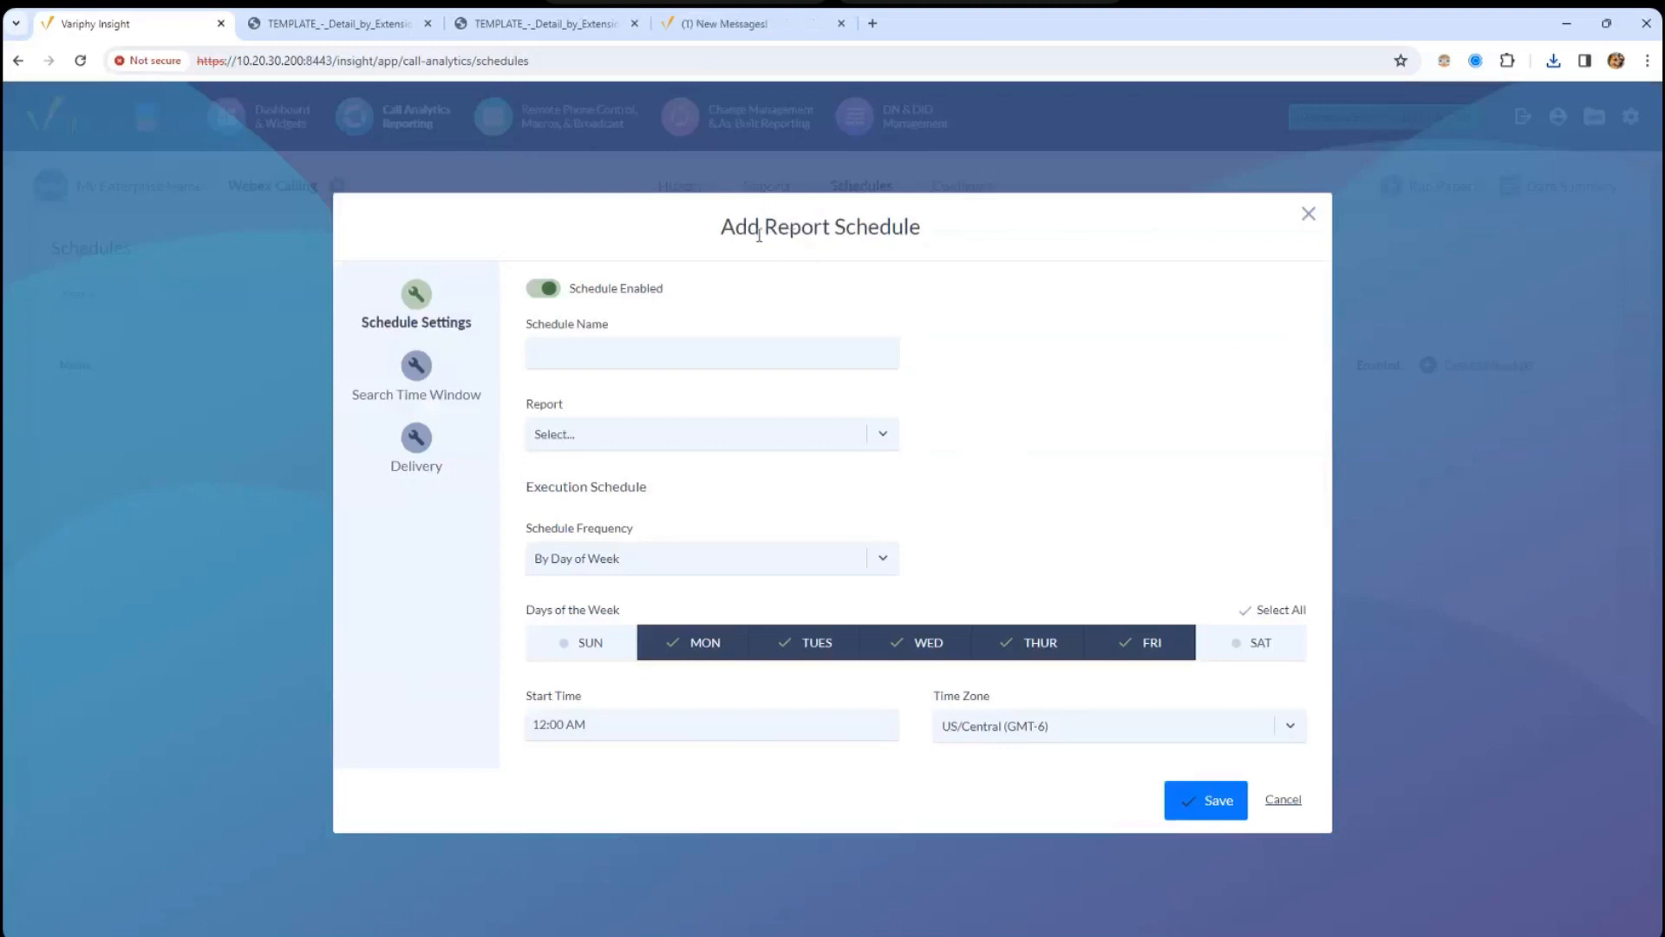
drag(748, 227, 985, 249)
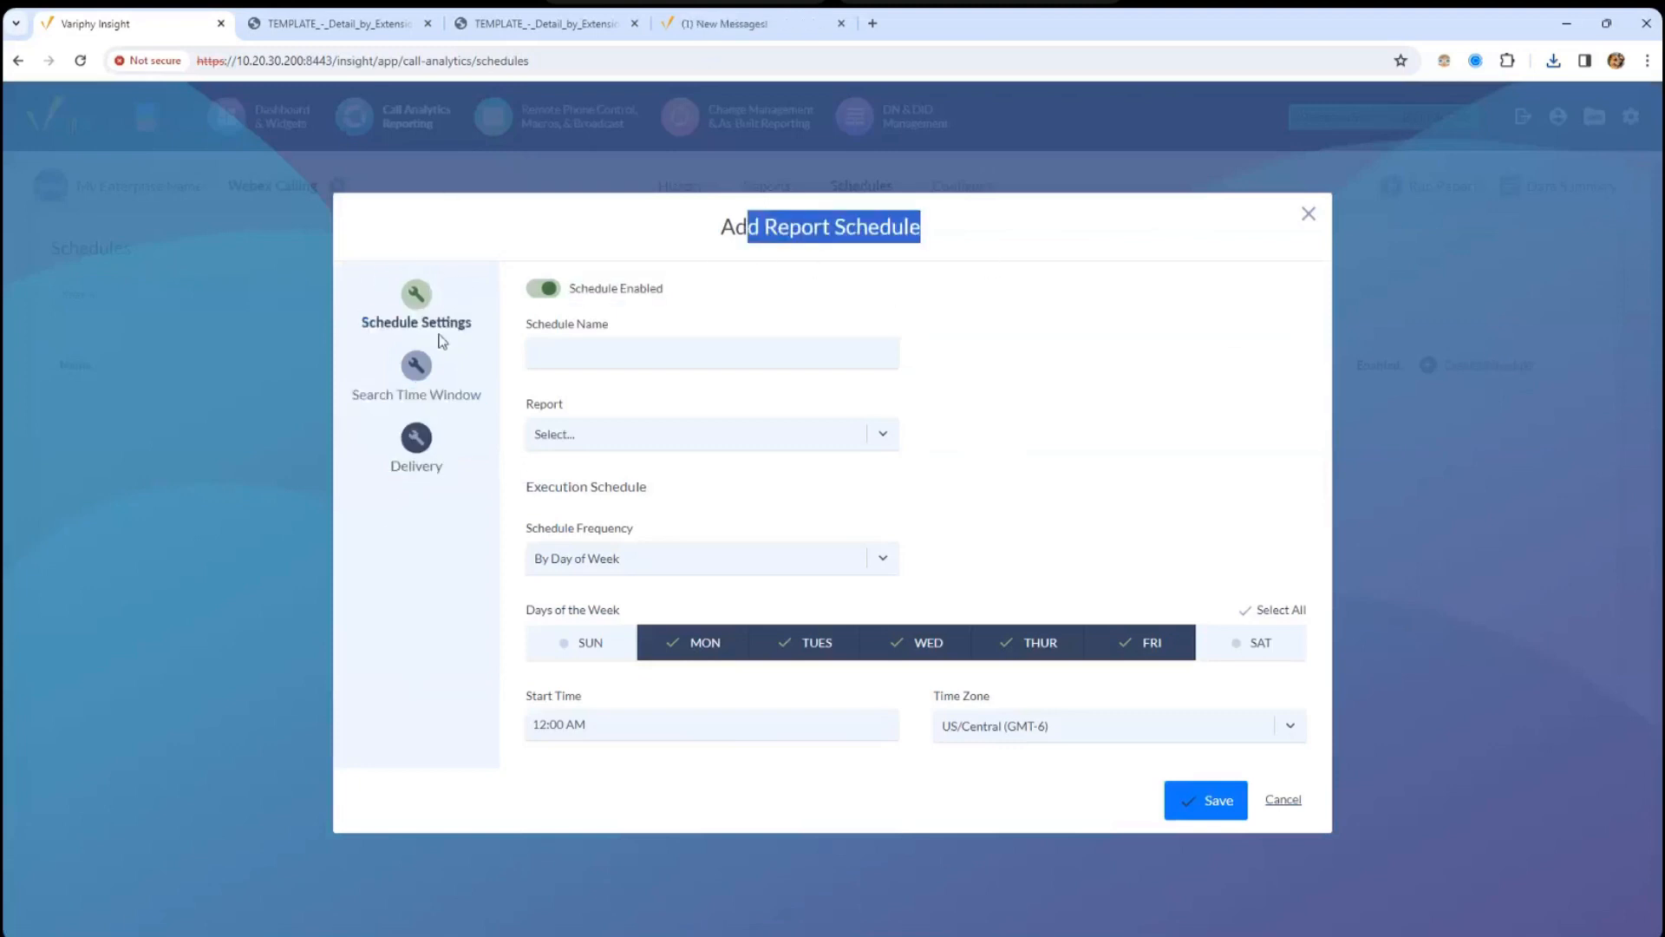
click(559, 355)
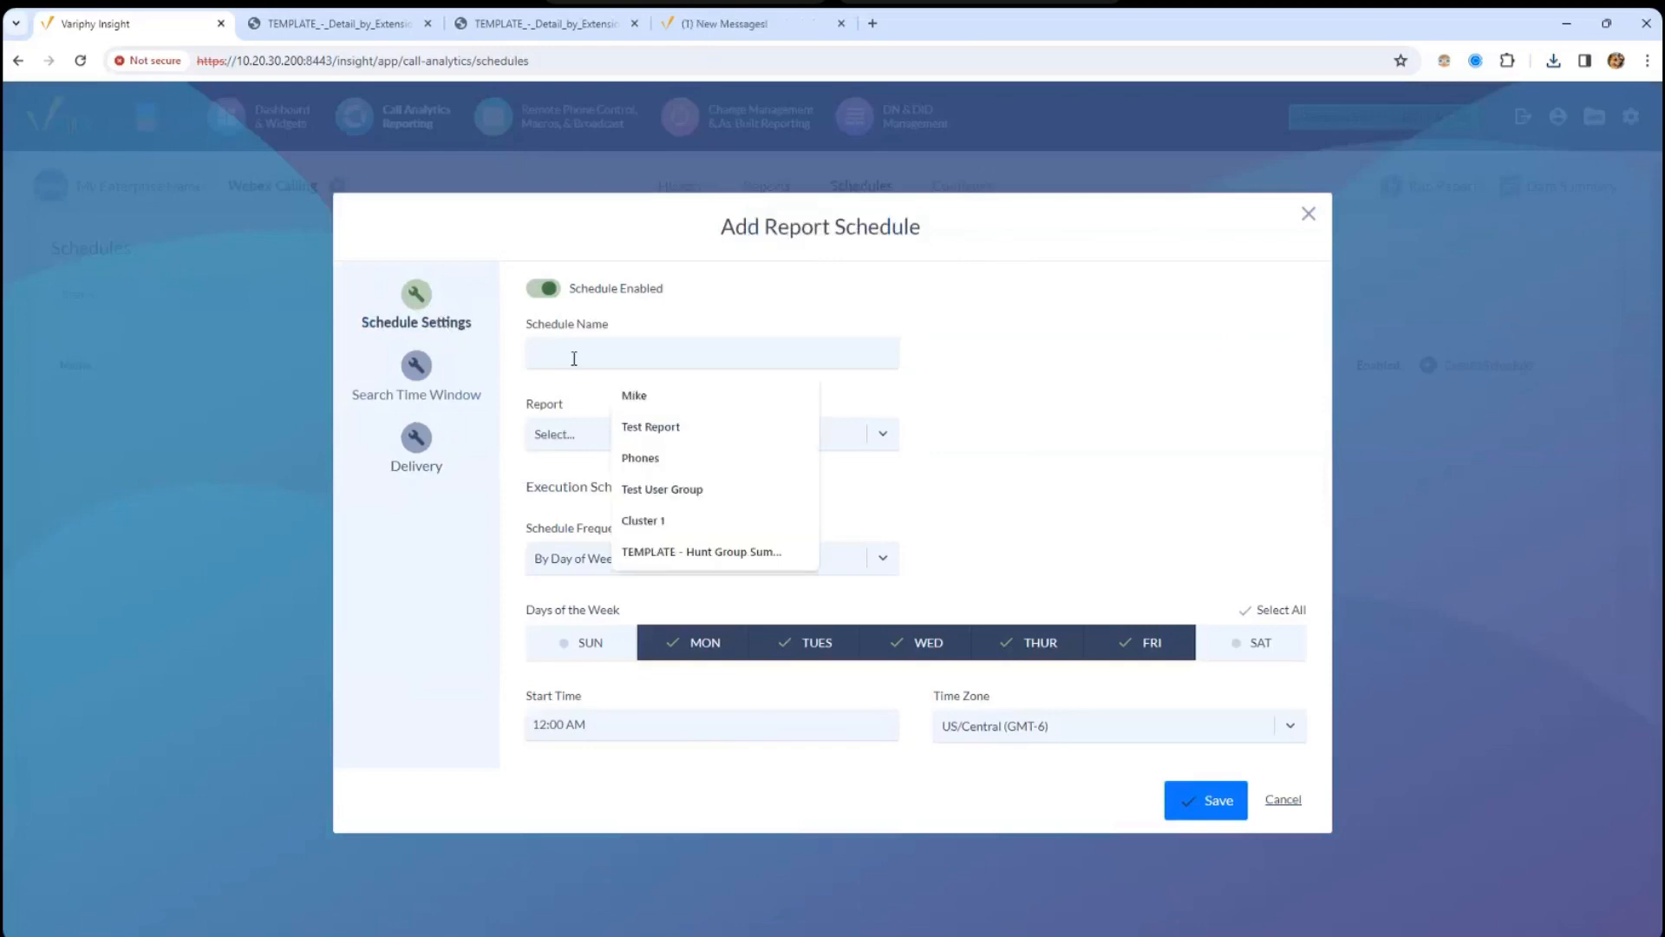
text(Test Schedule)
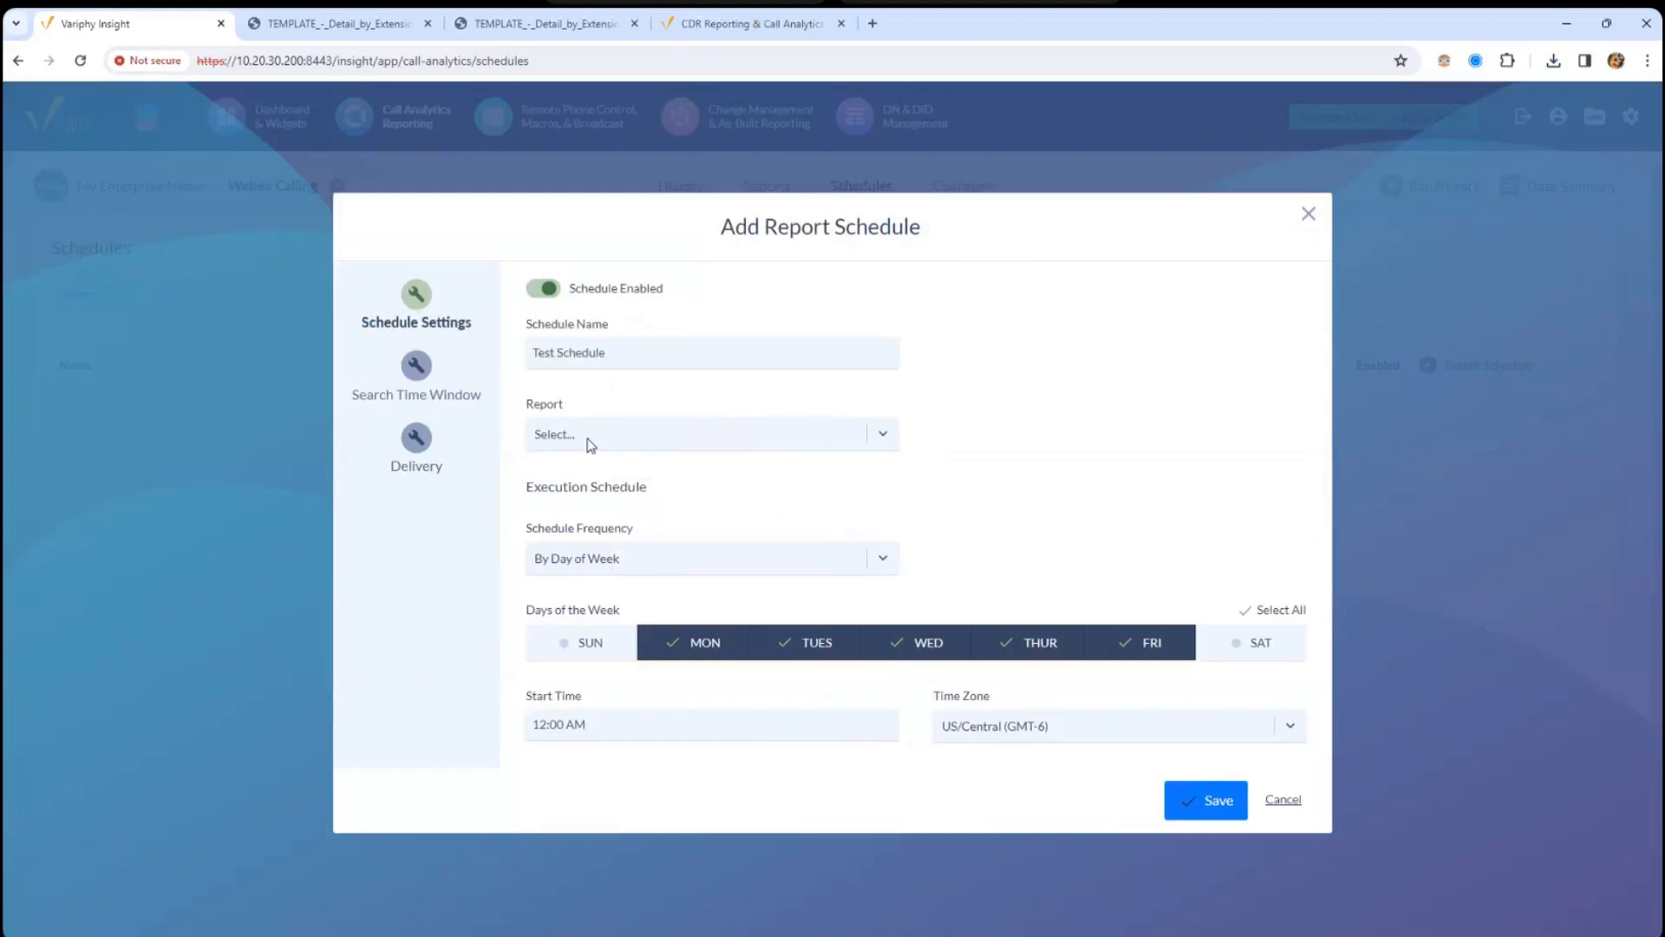
click(590, 445)
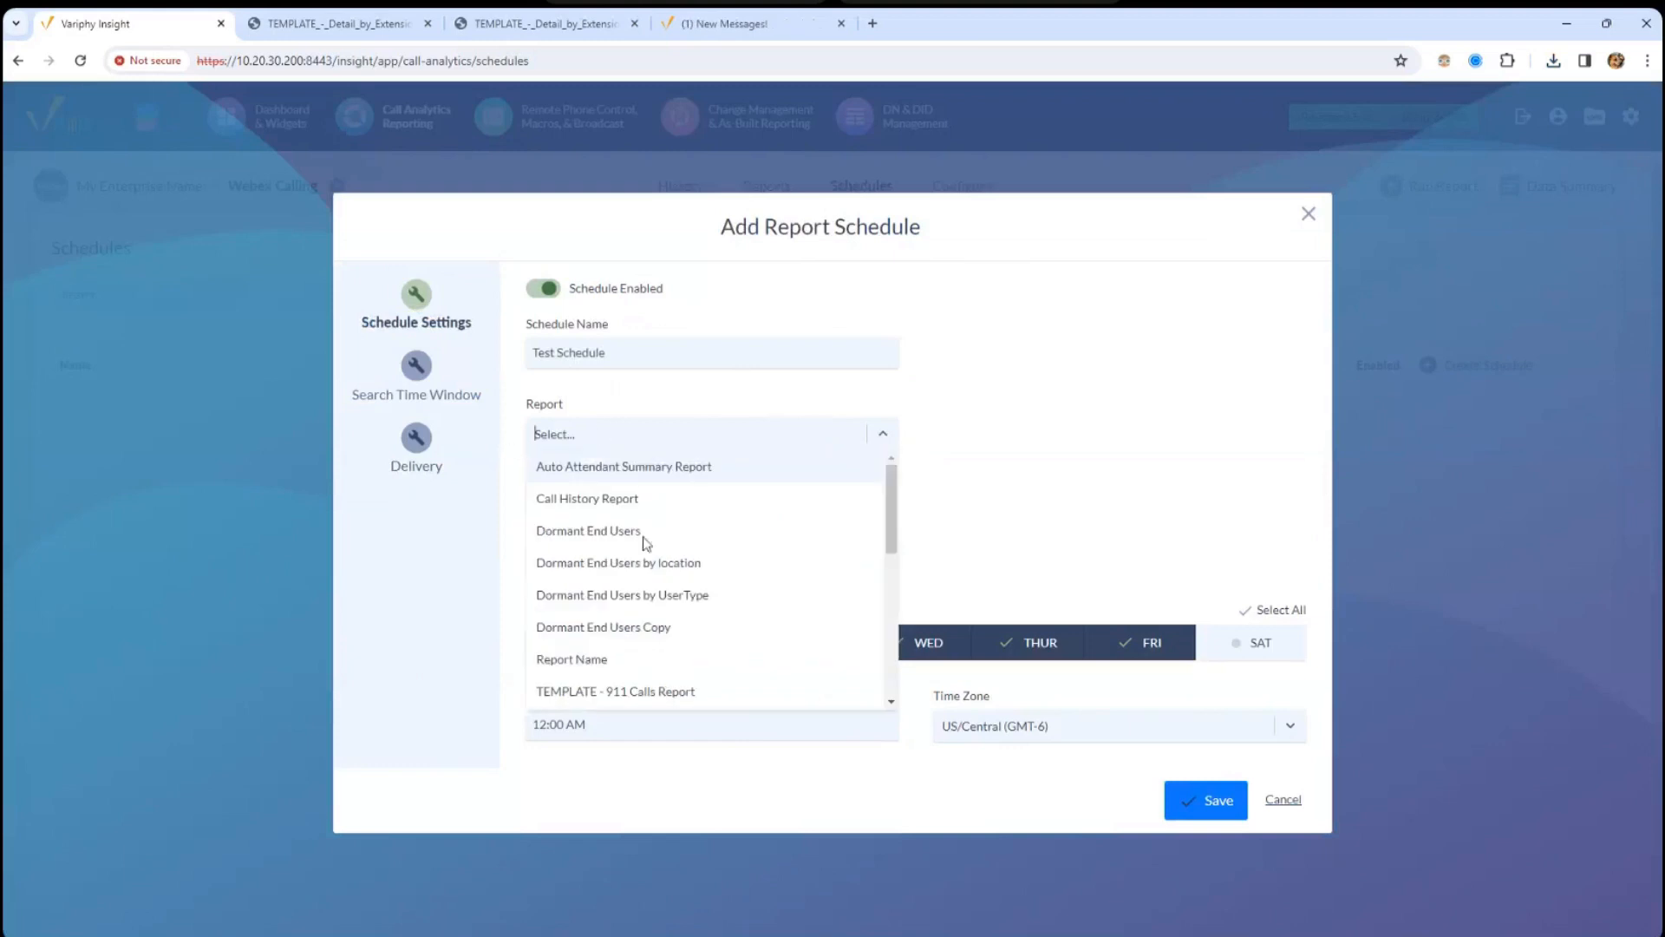
click(699, 694)
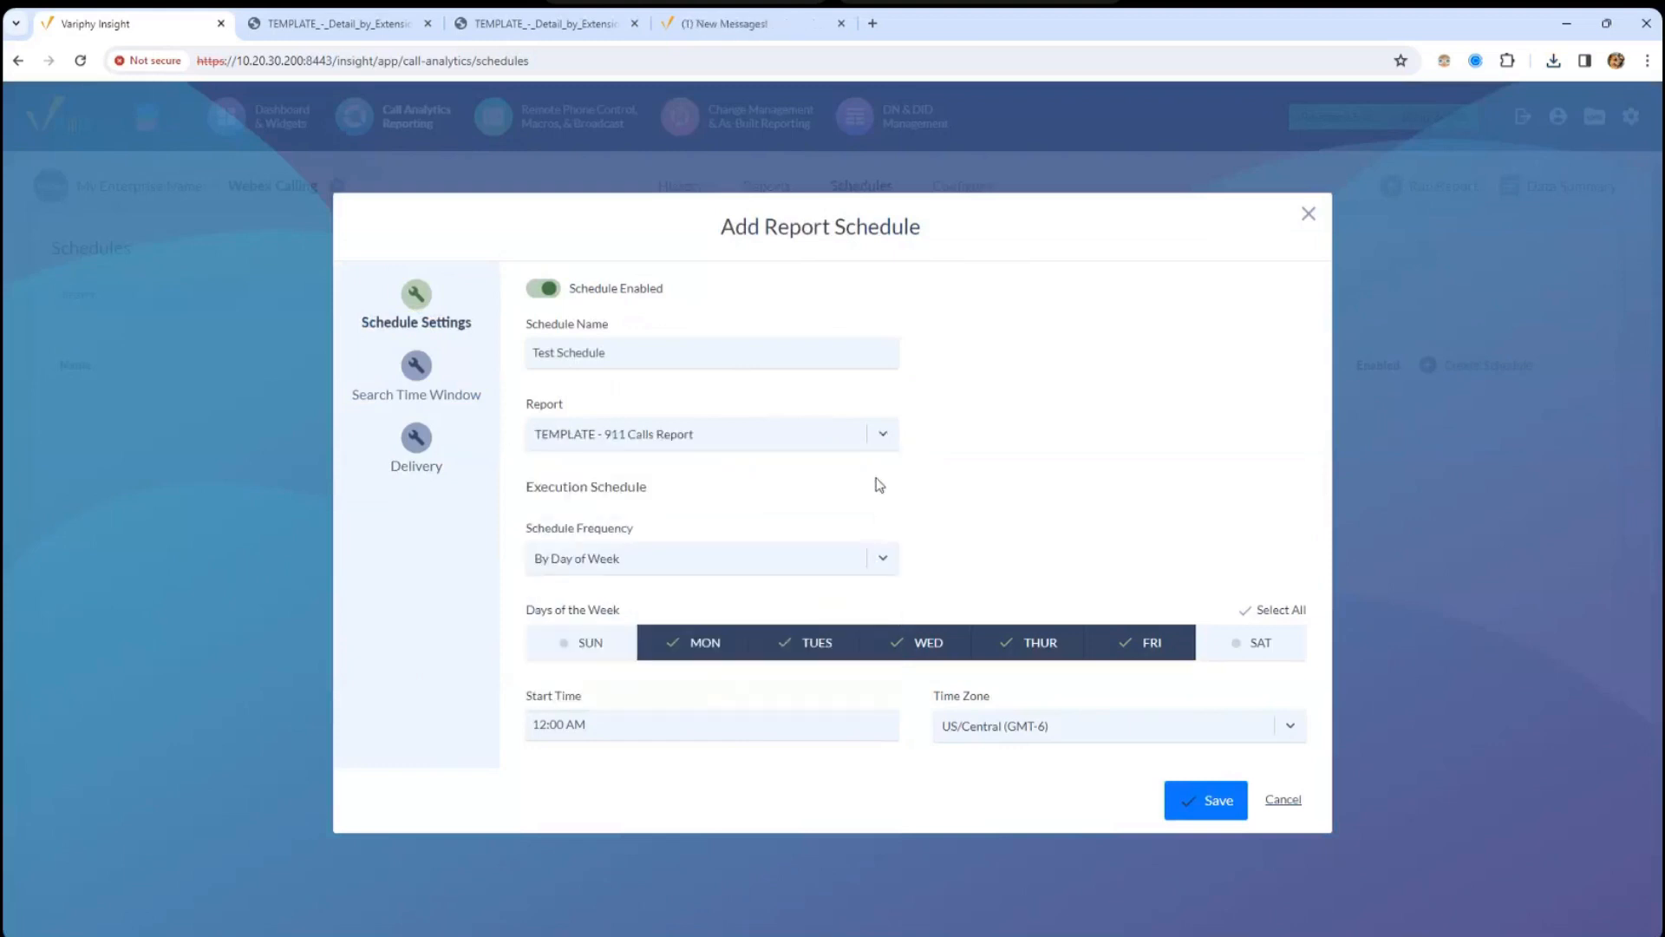
click(857, 440)
drag(891, 520, 891, 640)
click(737, 565)
- Keep By Day of Week frequency with only Monday selected, at 12:00 AM
click(608, 556)
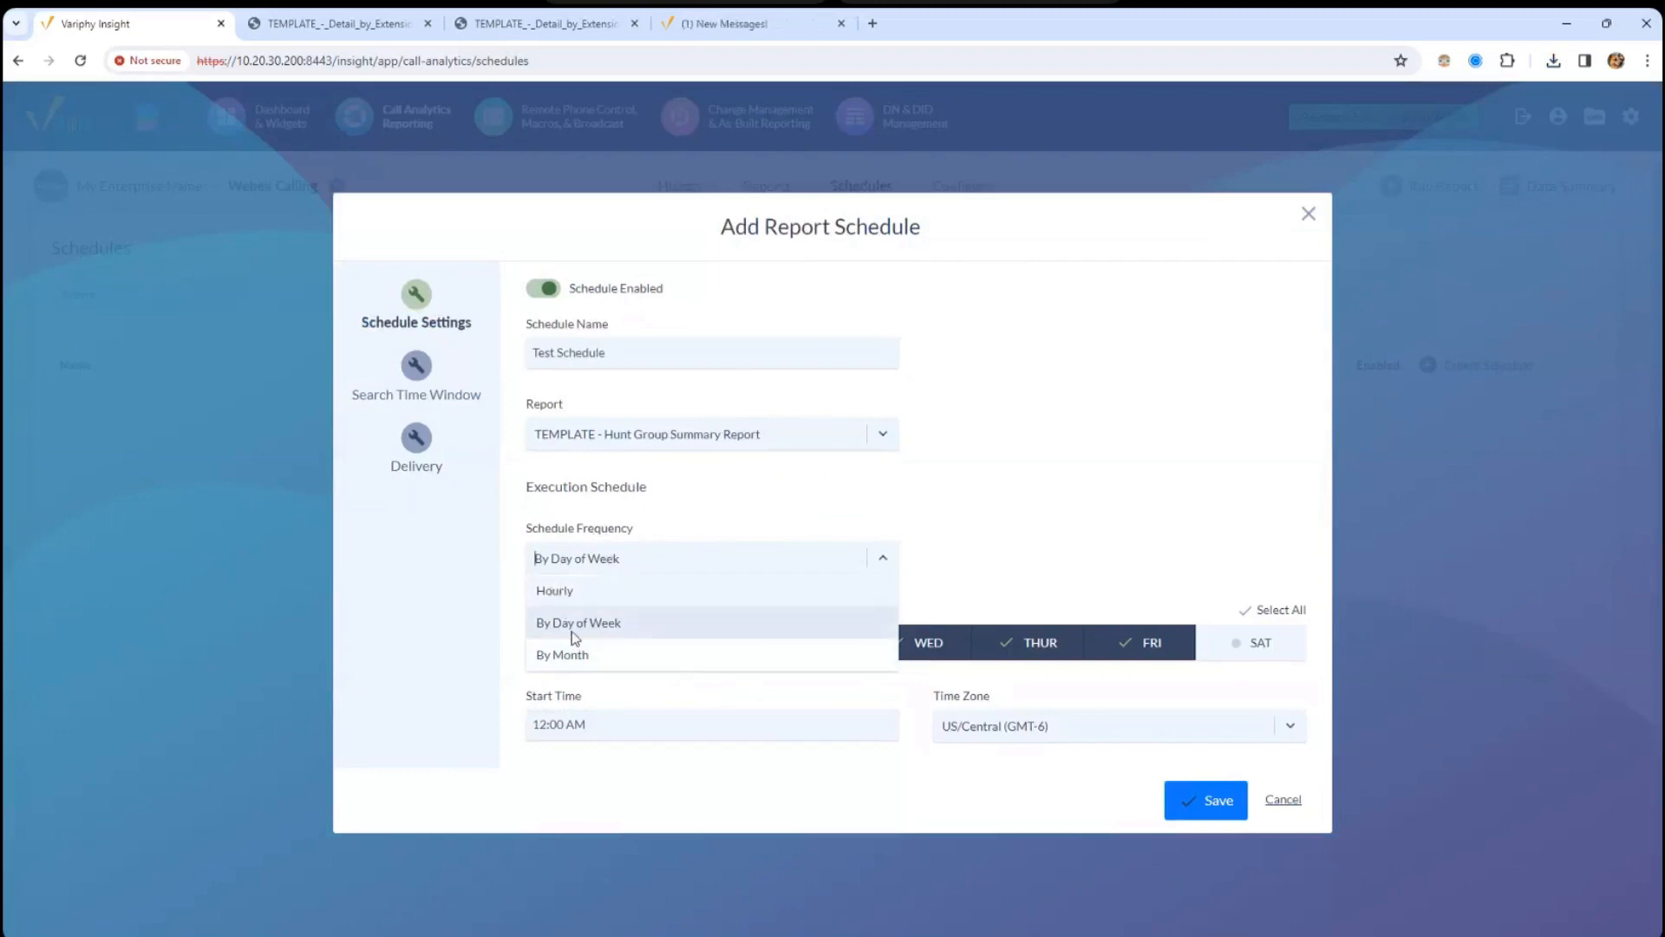
click(610, 625)
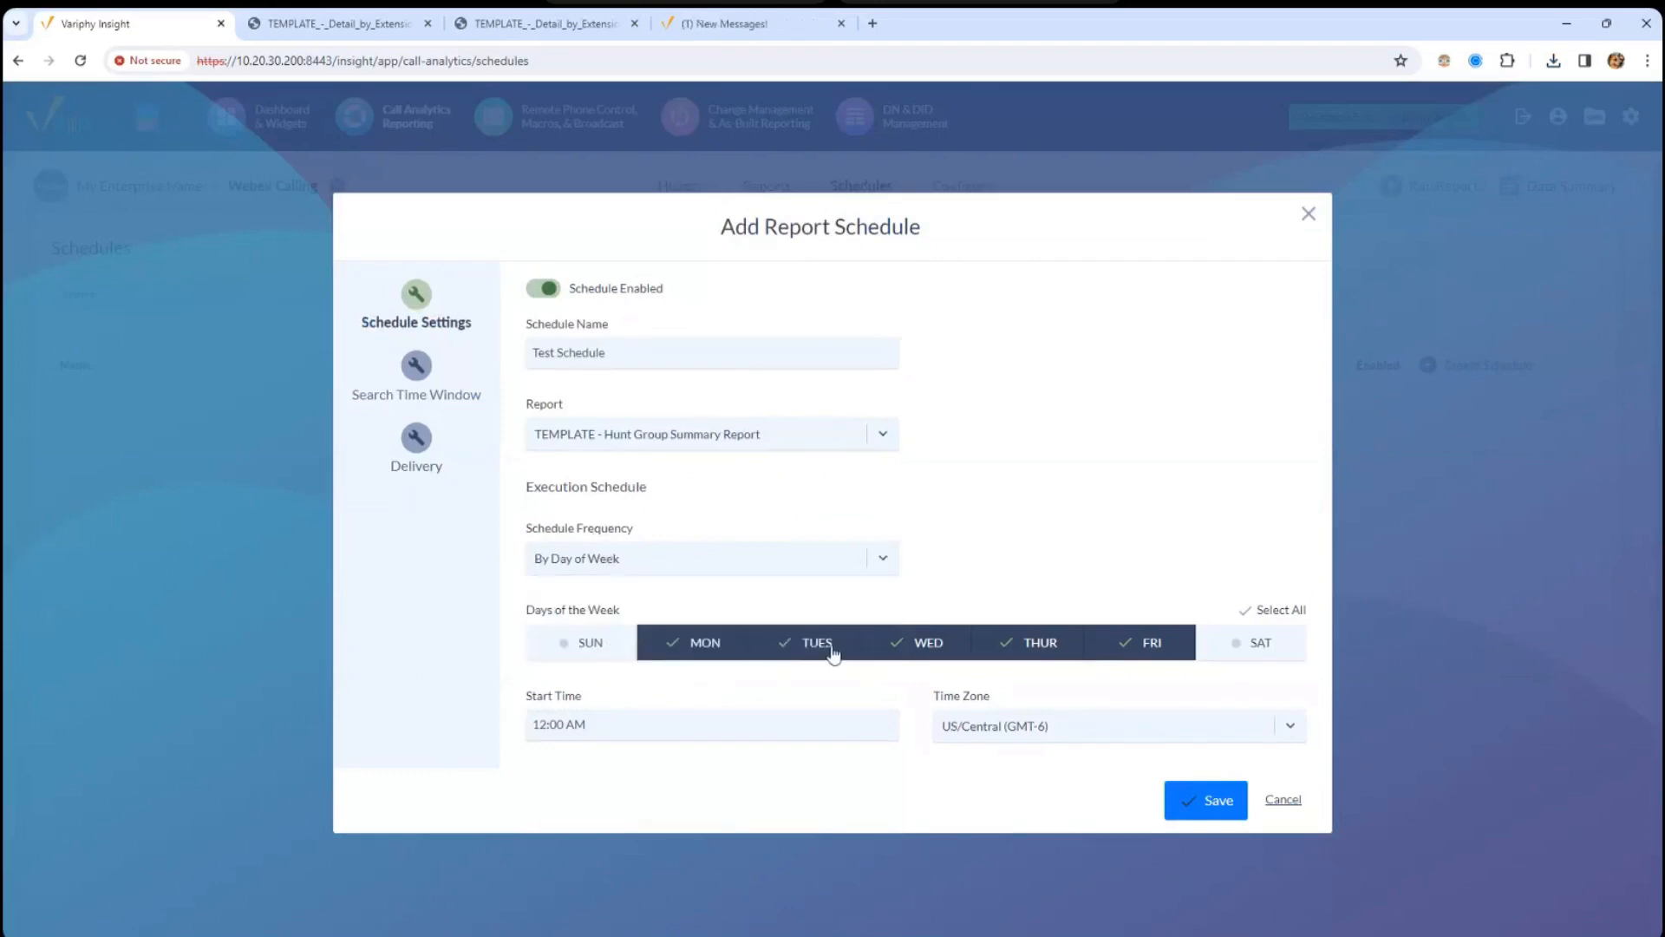
click(916, 651)
click(1037, 644)
click(1173, 643)
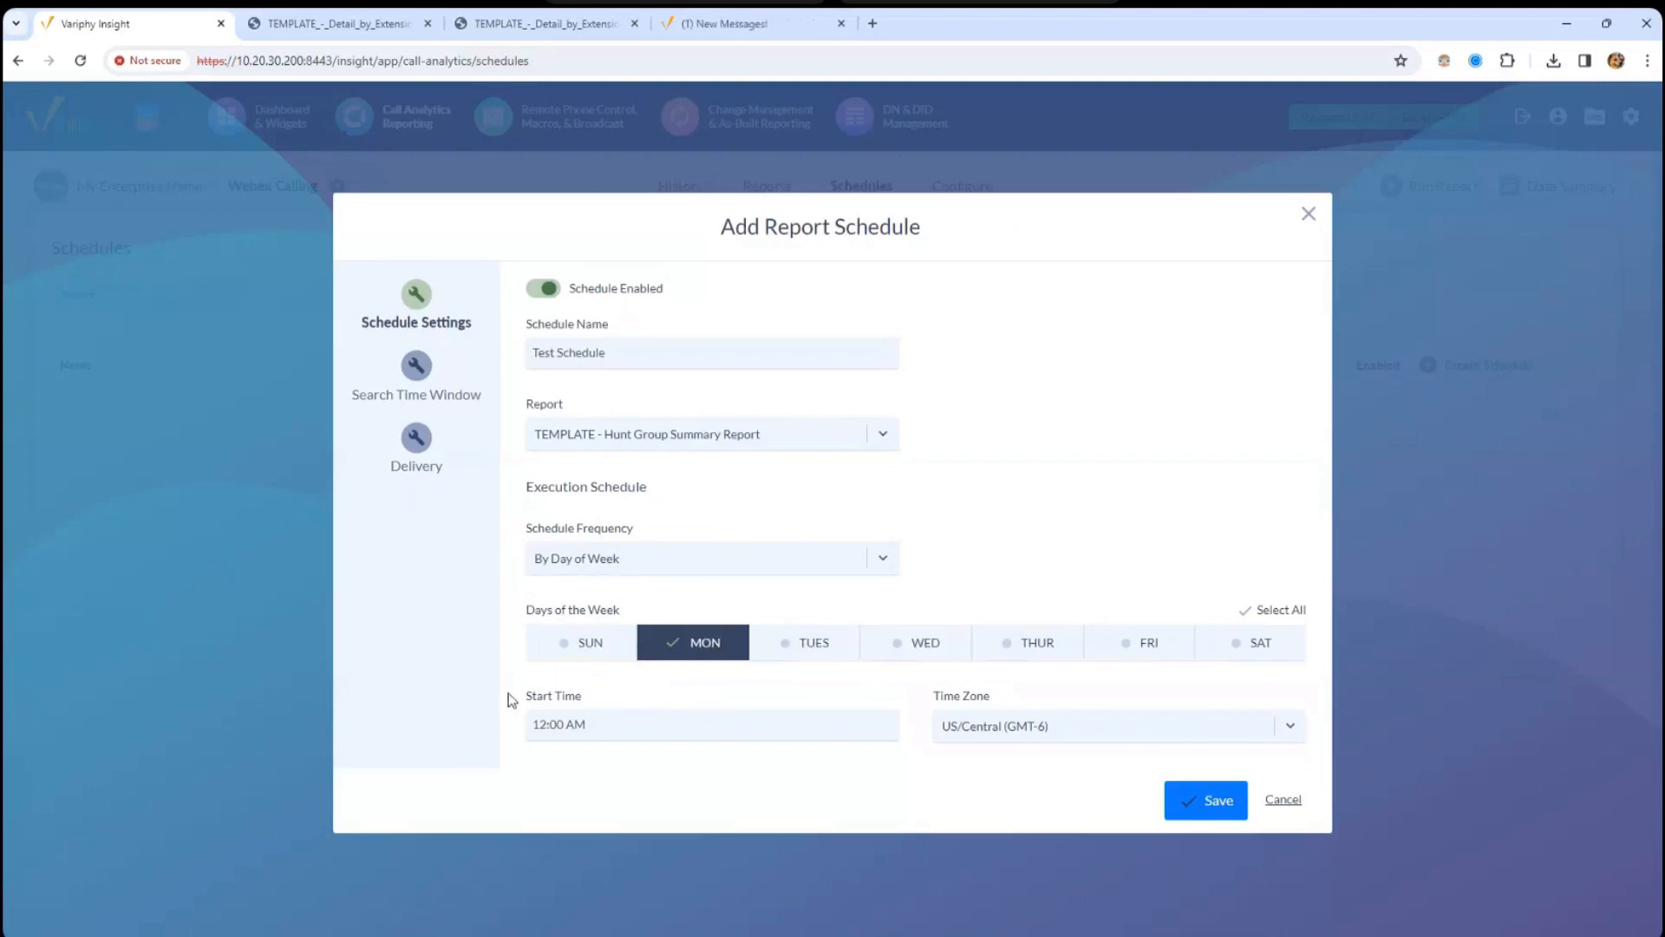
triple_click(685, 702)
- Set the search window to Previous Week, then show Delivery and the Send To recipient list
click(425, 392)
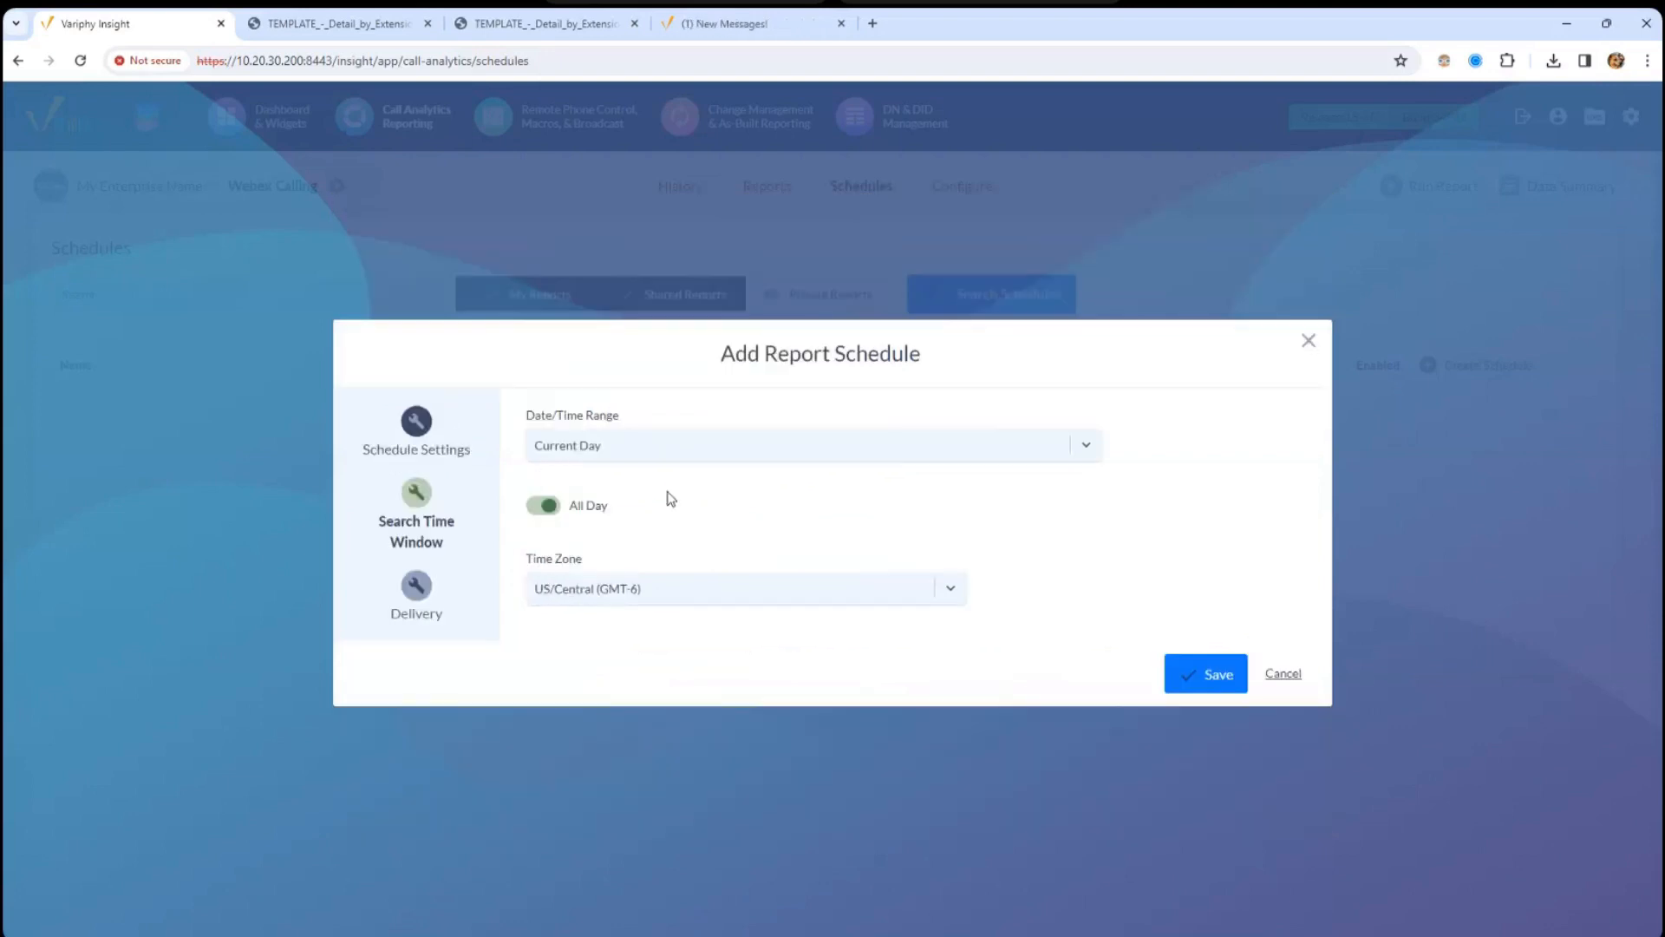
click(664, 451)
text(week)
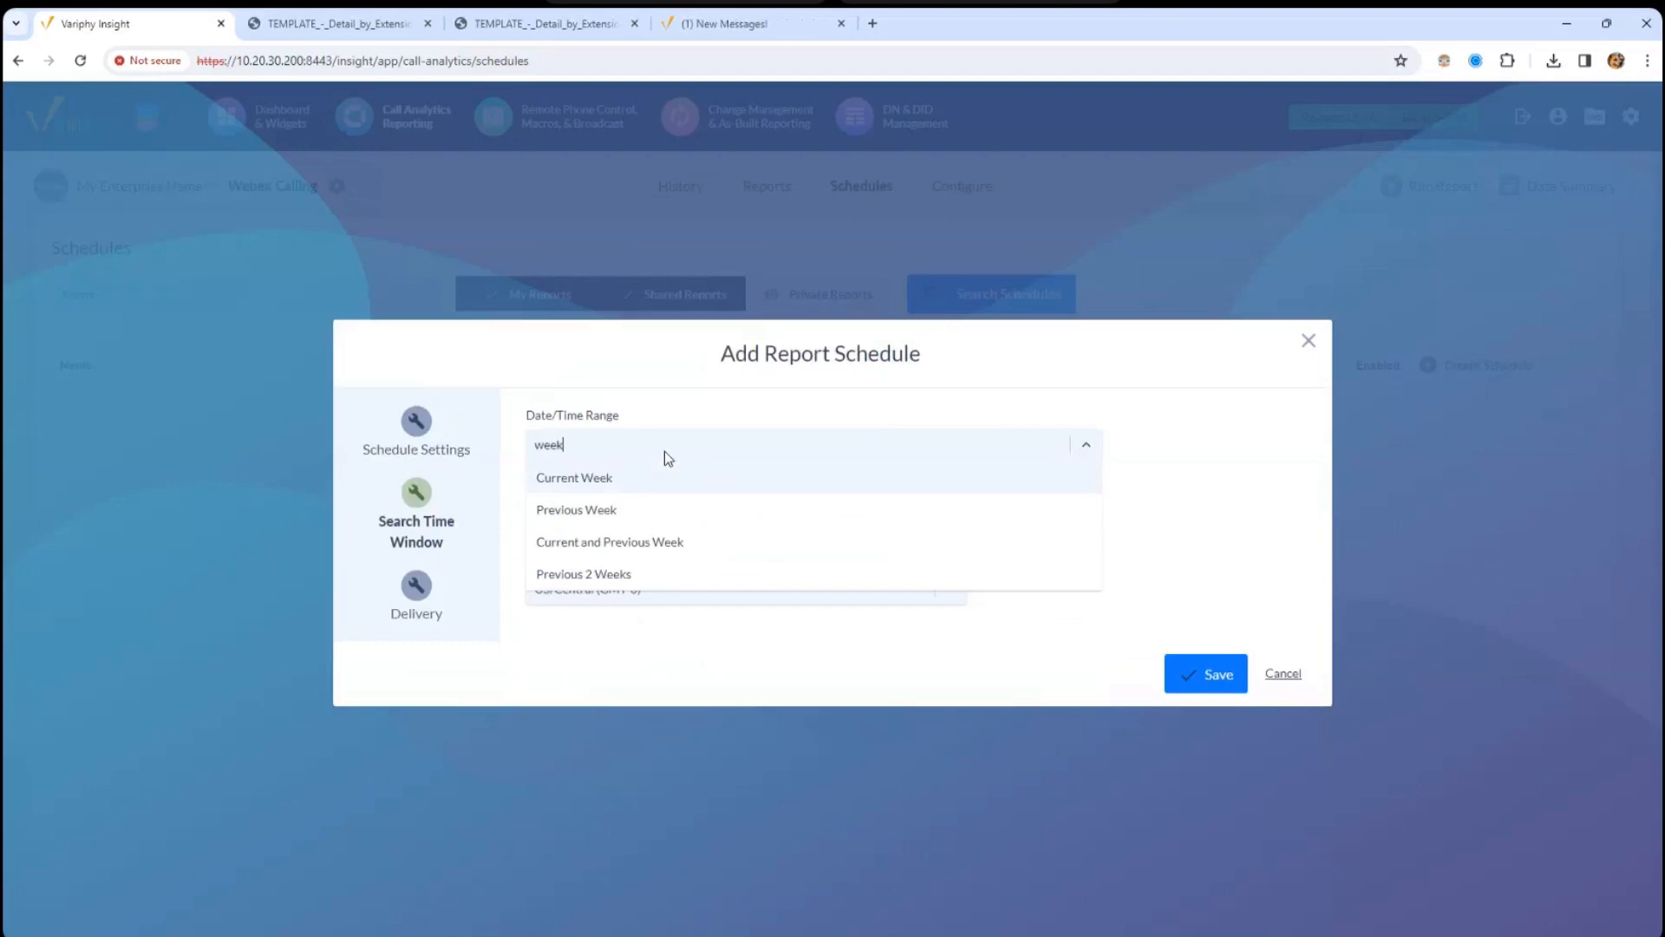
click(650, 509)
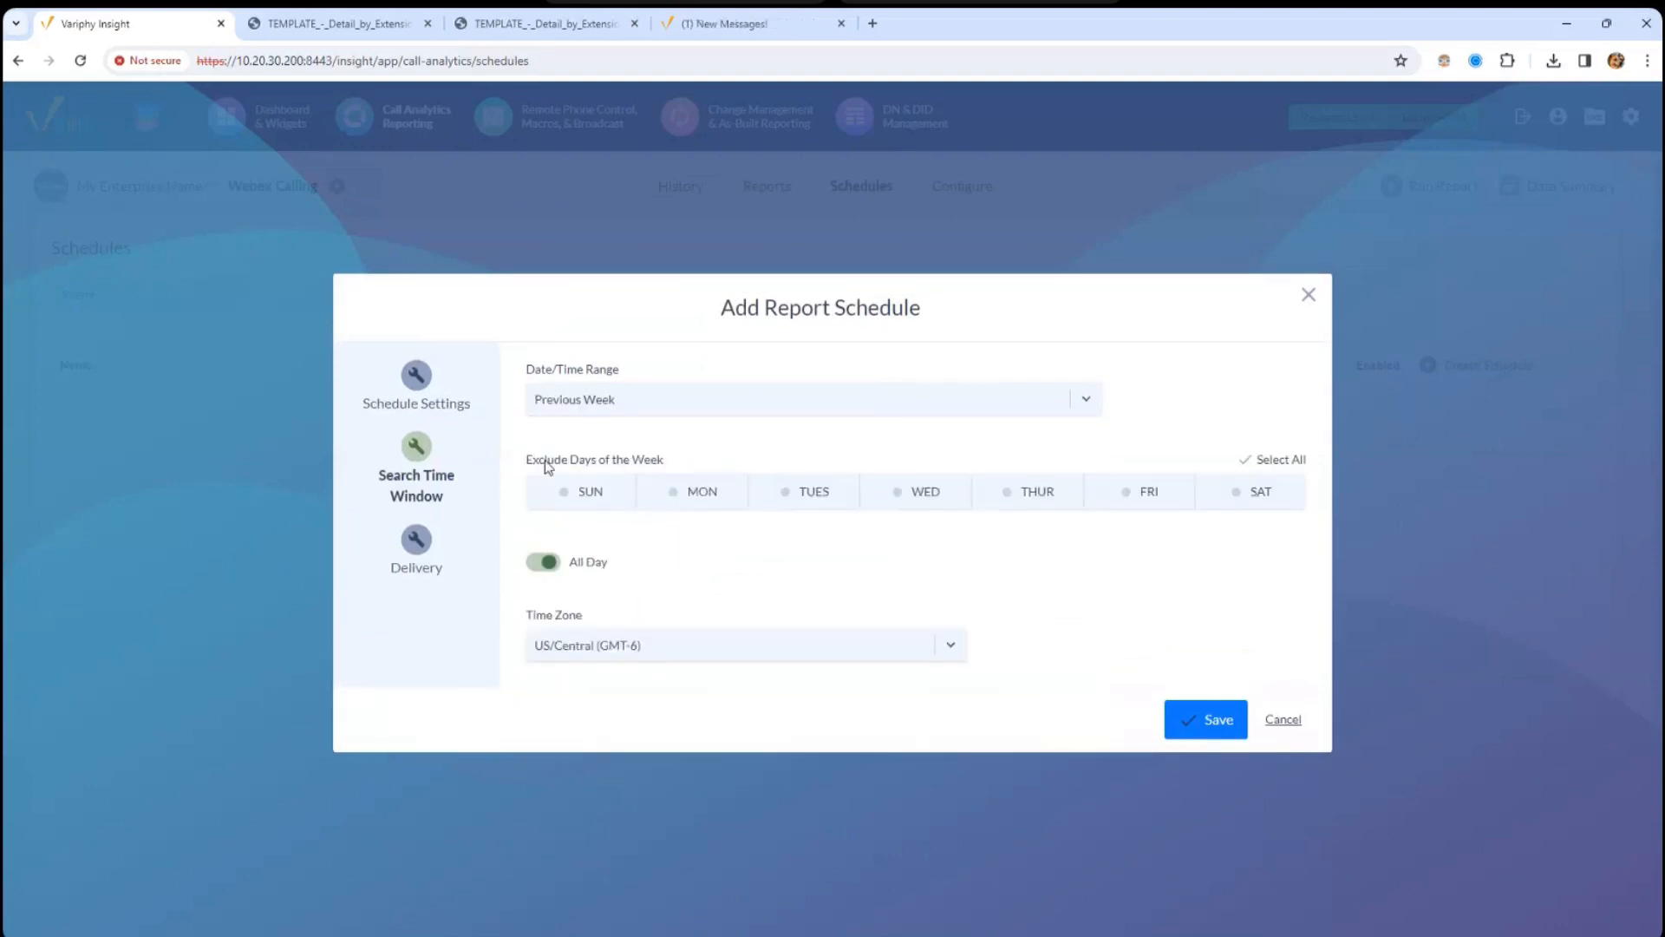
drag(539, 460, 759, 459)
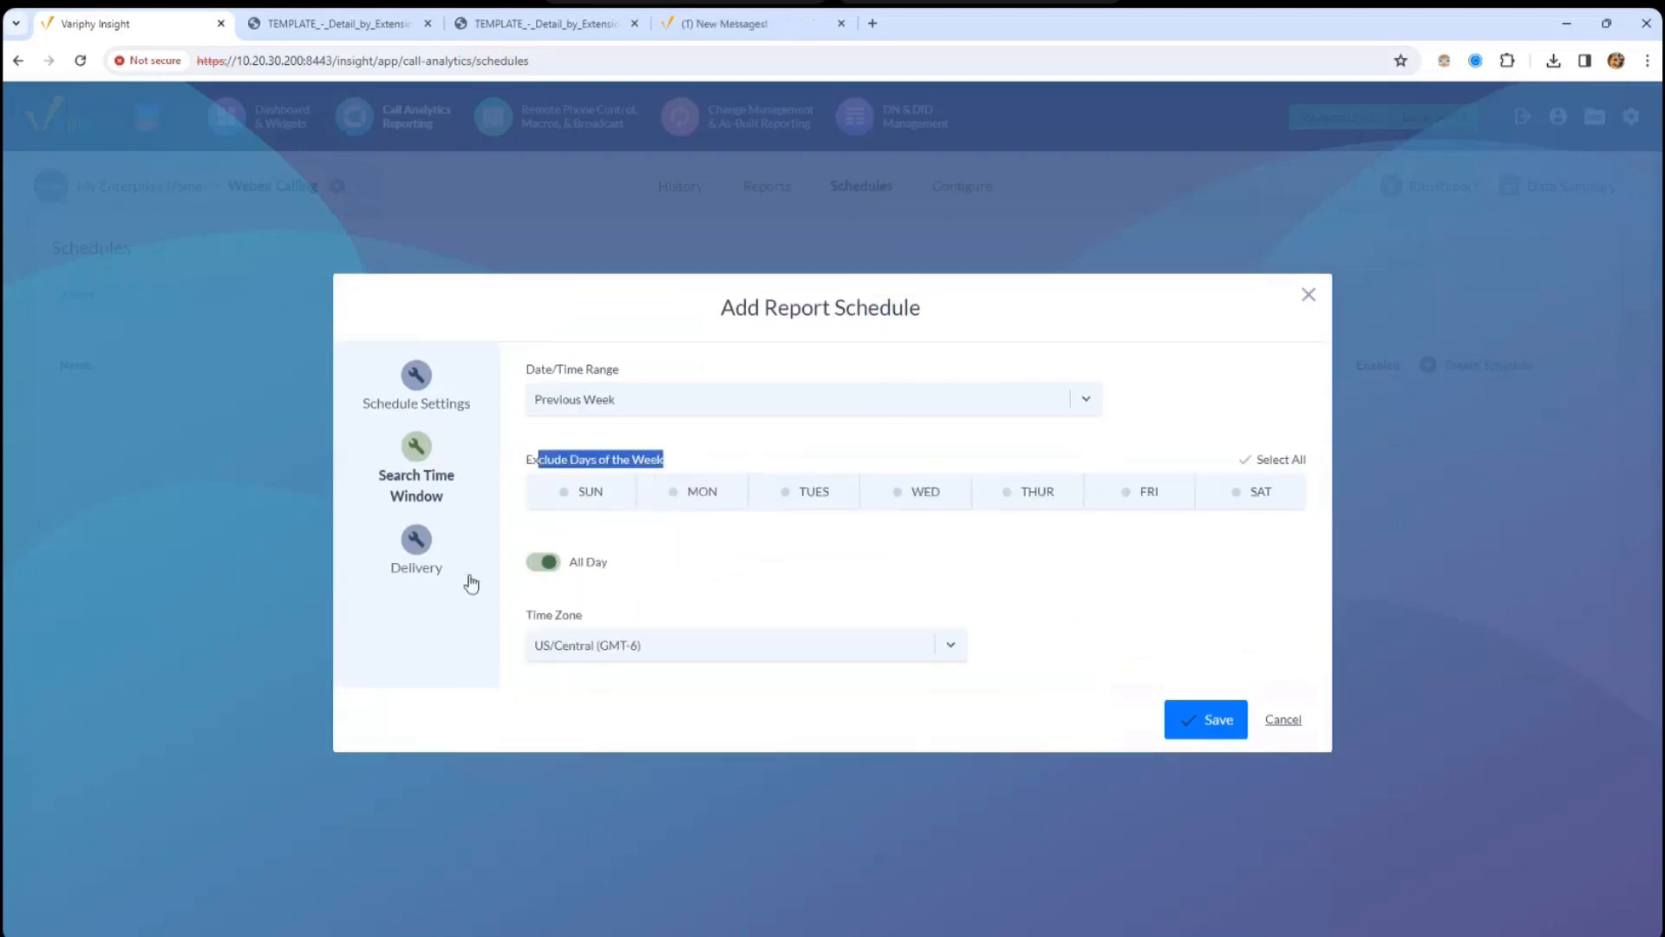
click(416, 556)
click(704, 588)
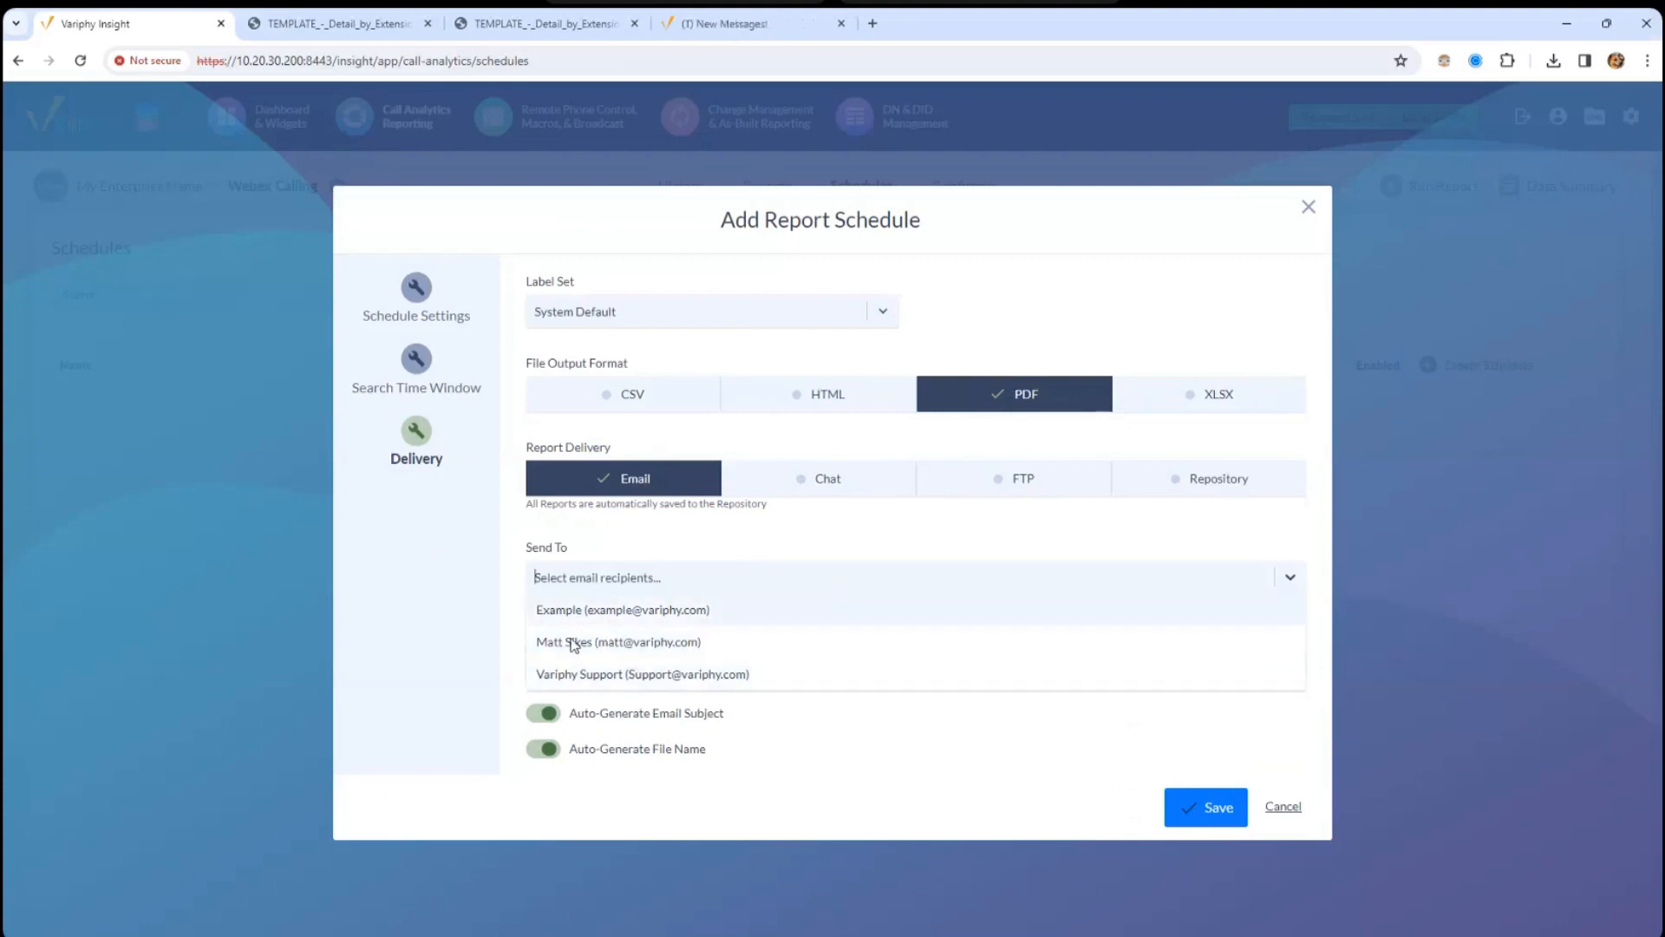
- Add an email recipient and save Test Schedule, then disable and delete it
click(639, 641)
click(1191, 812)
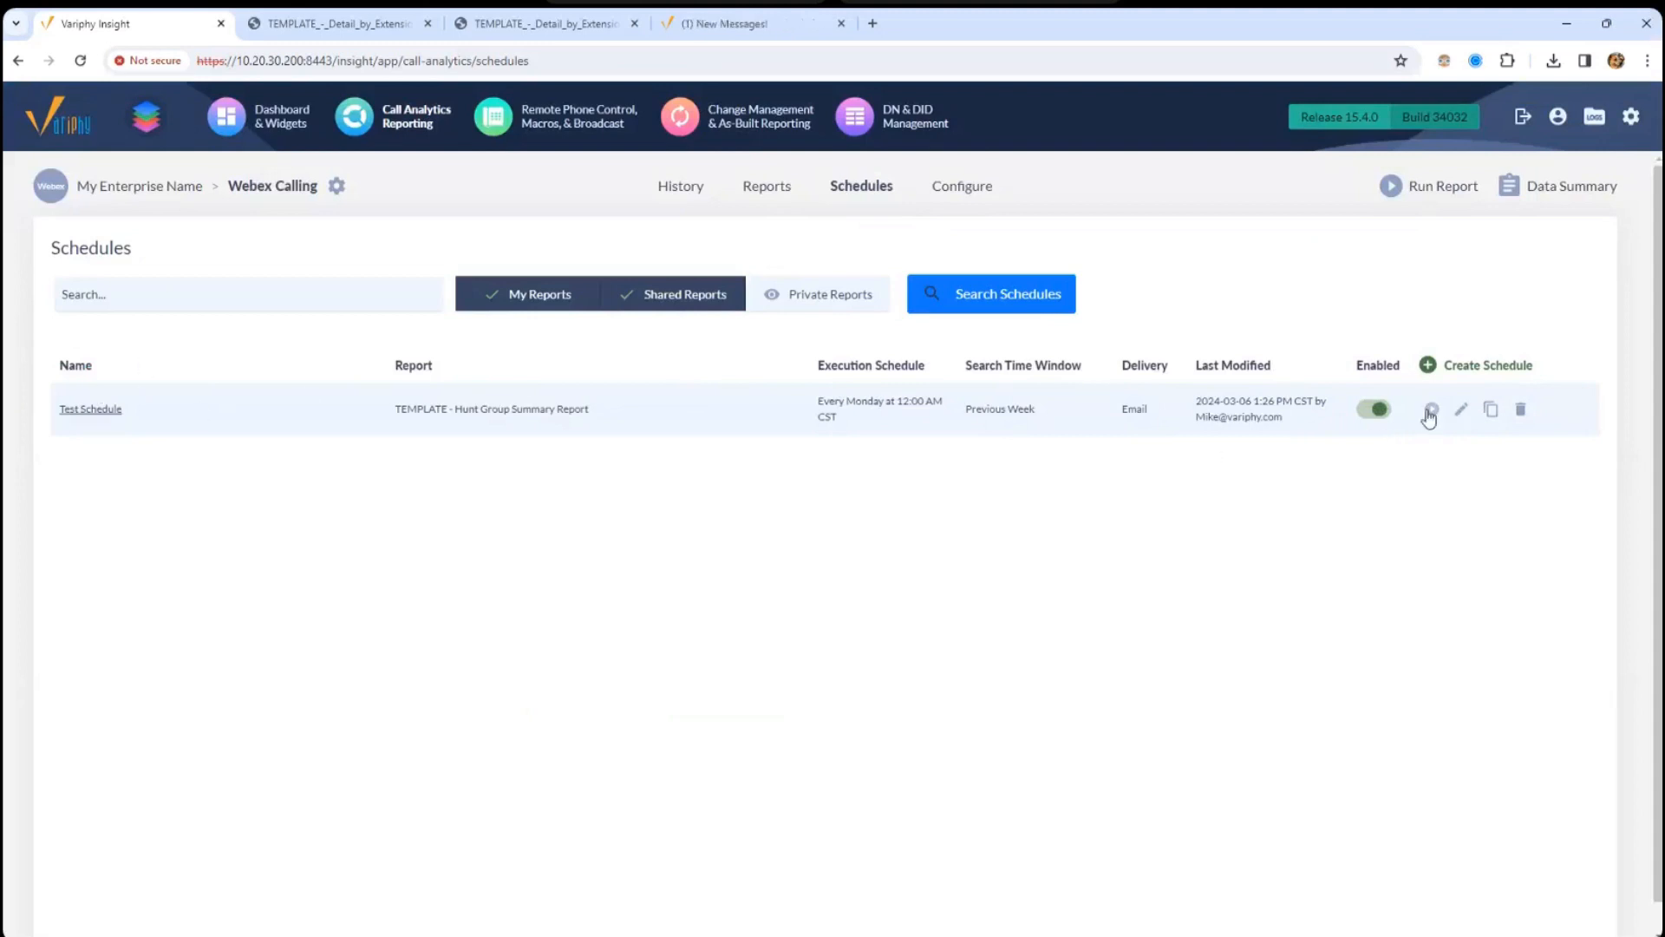
click(1387, 415)
click(1520, 410)
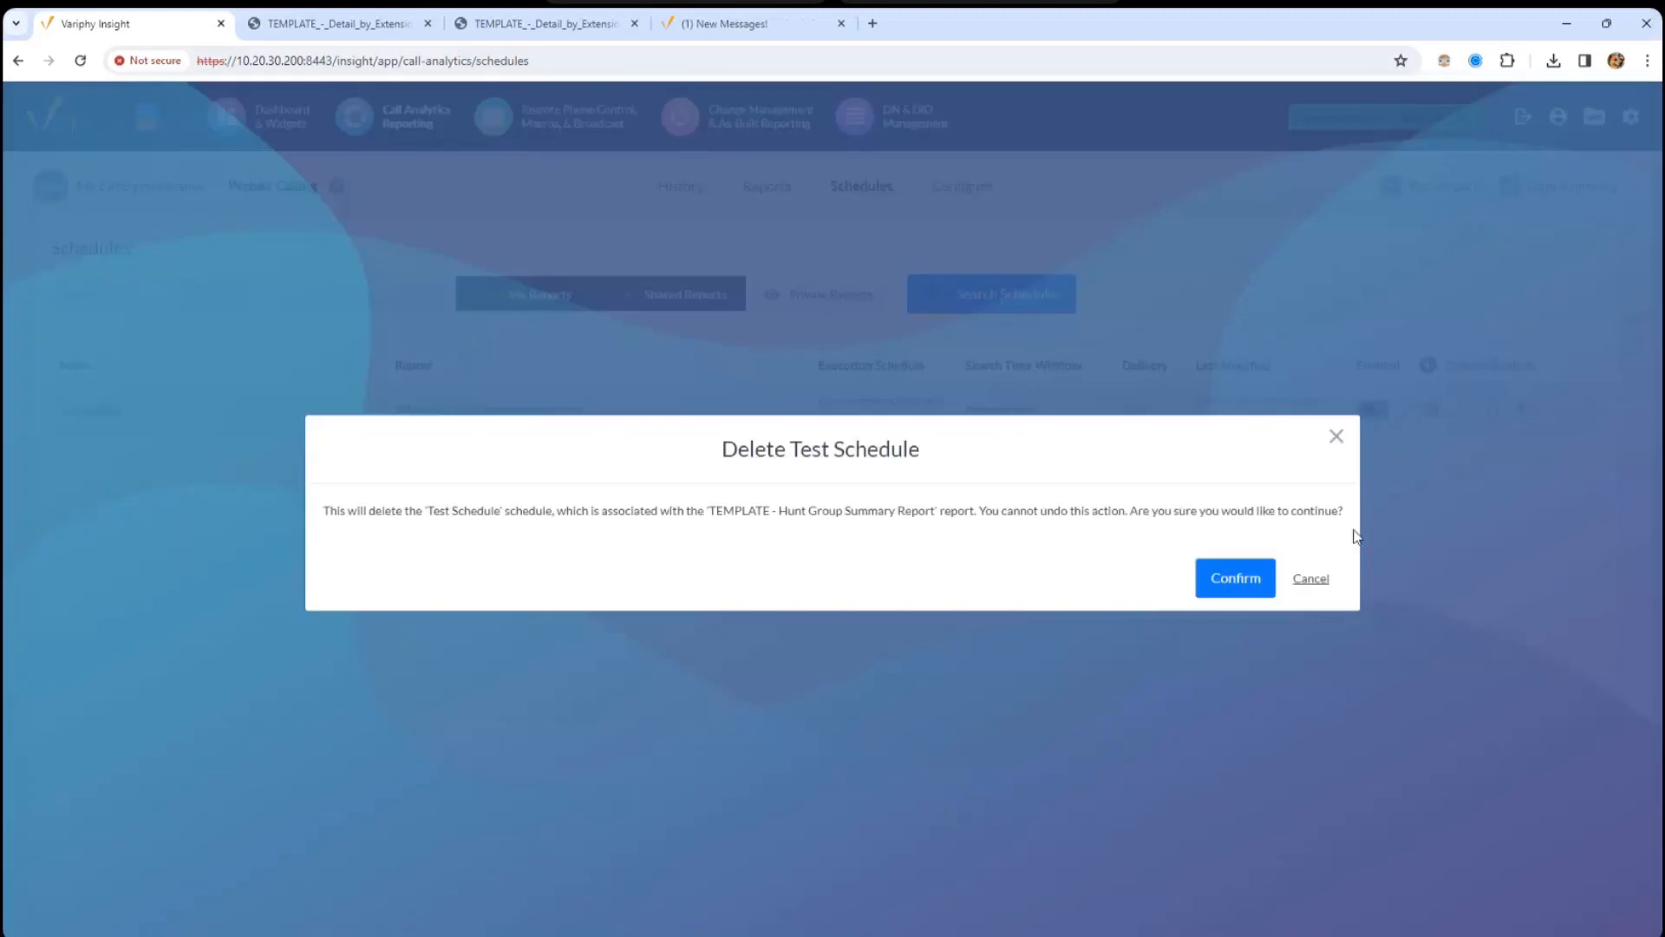
click(1271, 576)
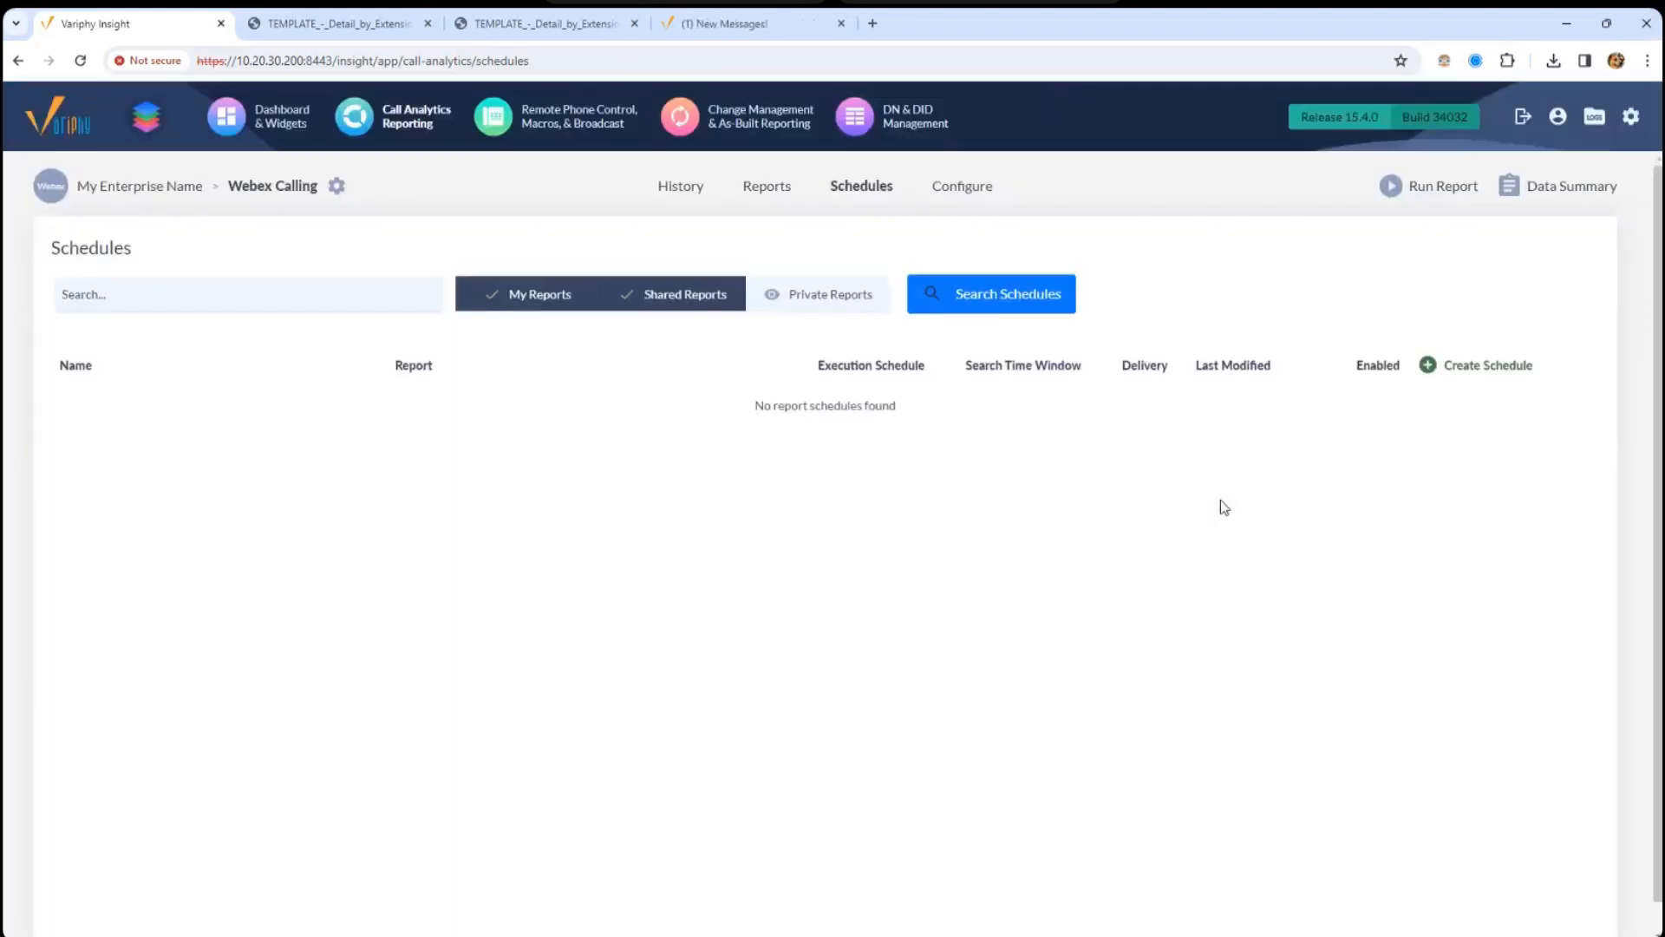